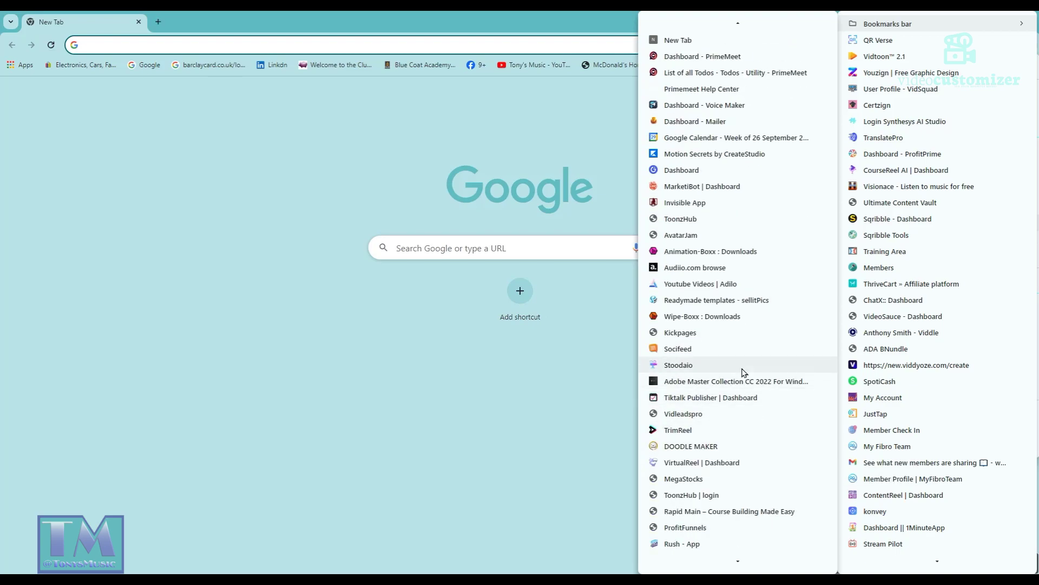
Open Stoodaio from the bookmarks and delete the existing video How To Make Home Made Scented Candles from My Videos
left_click(742, 367)
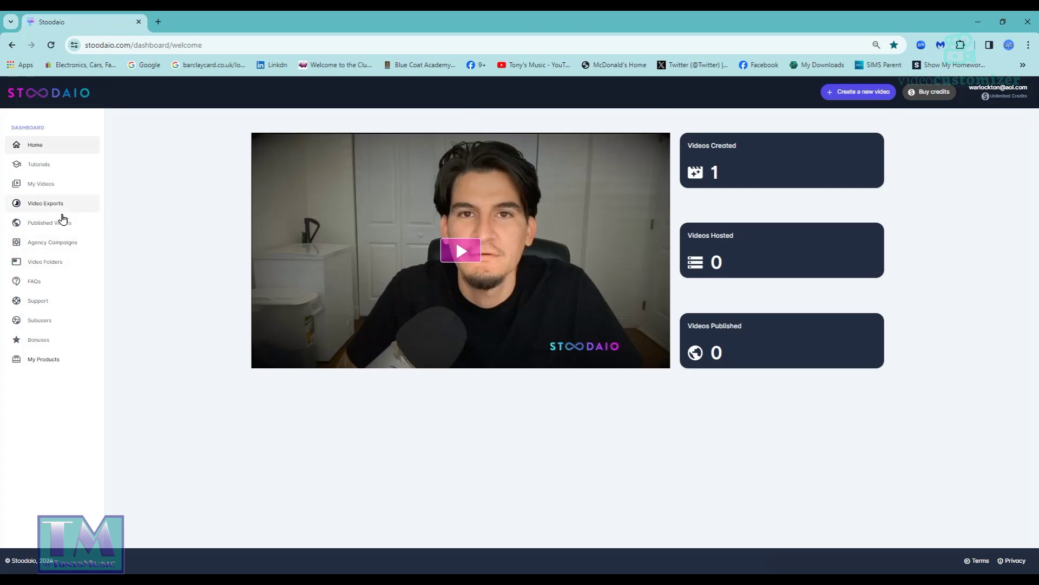
left_click(43, 187)
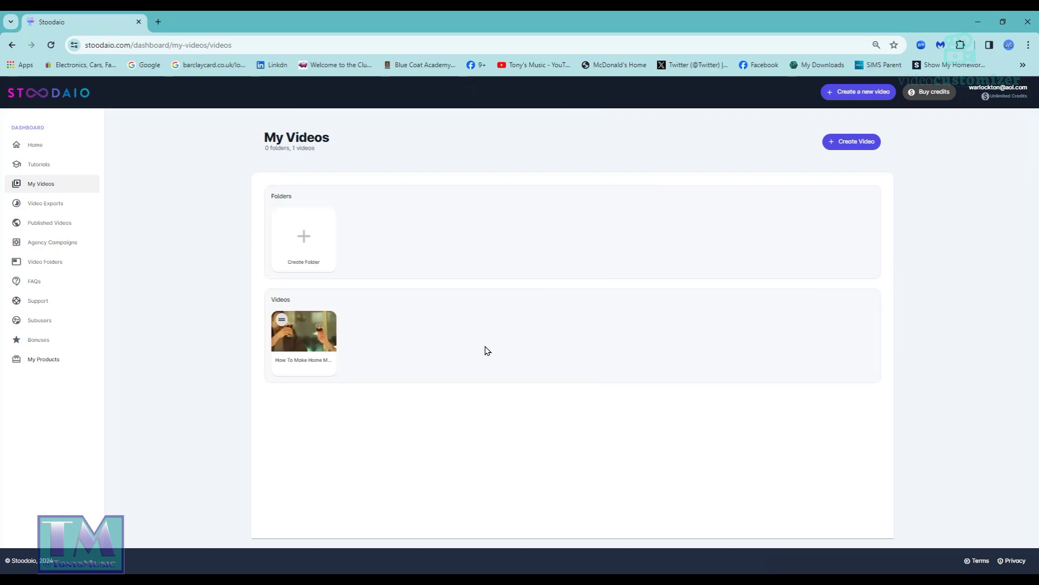
left_click(309, 339)
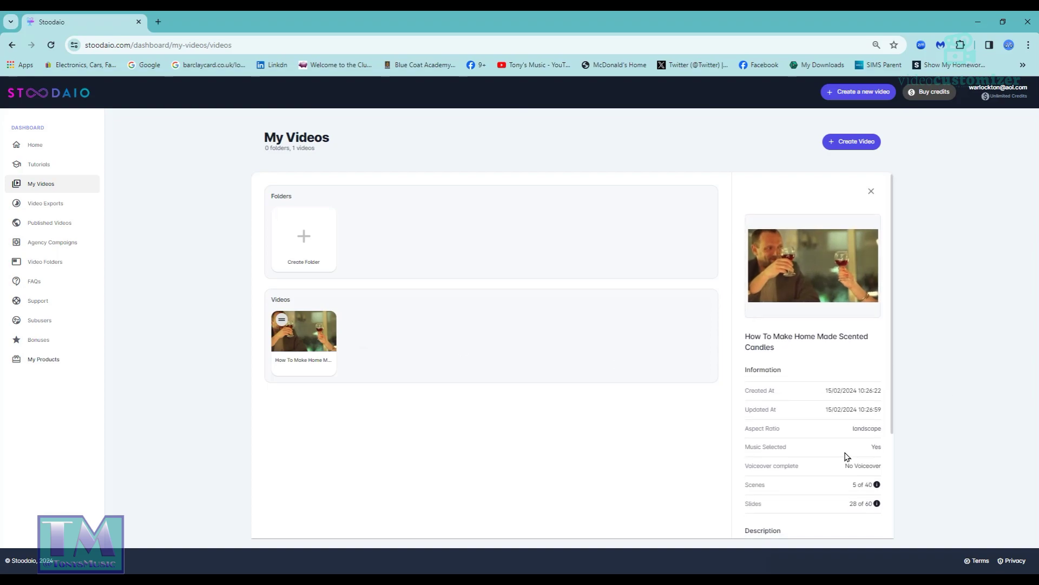
scroll(895, 392, "down", 3)
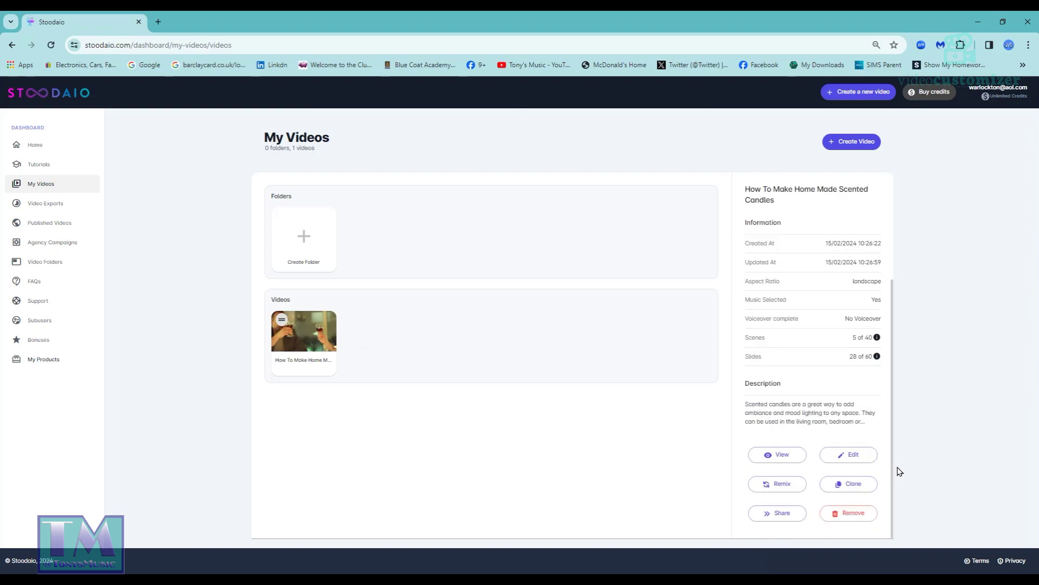
left_click(841, 514)
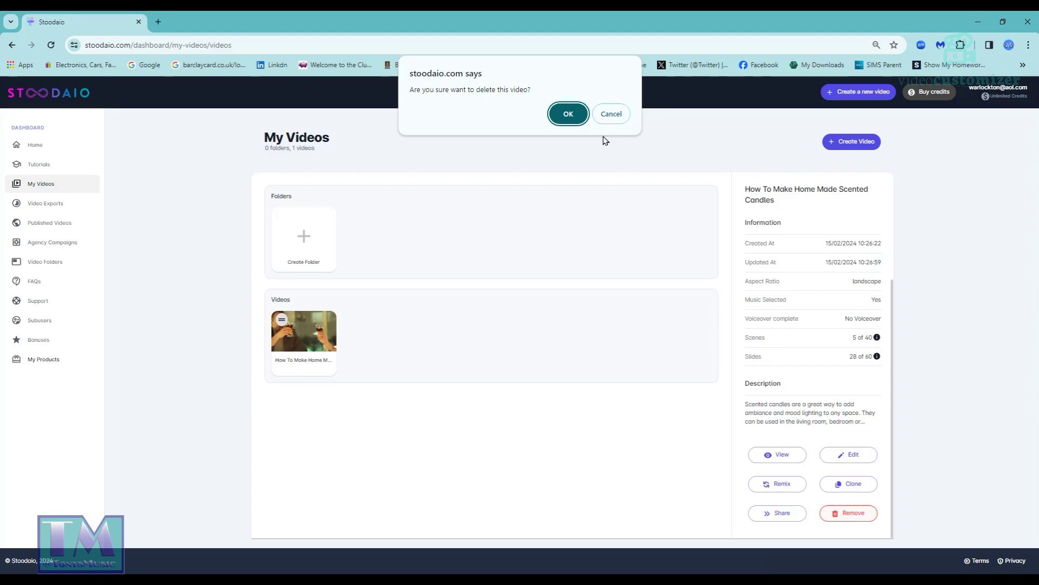
left_click(568, 114)
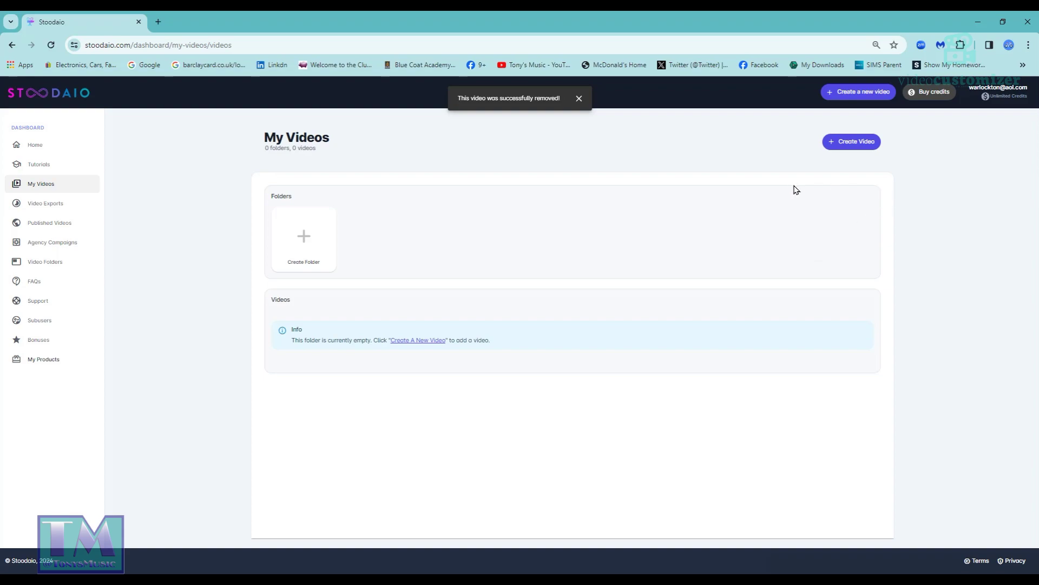
Start a new video from a script in Landscape (16:9) using the Simple Set 0 template
left_click(28, 151)
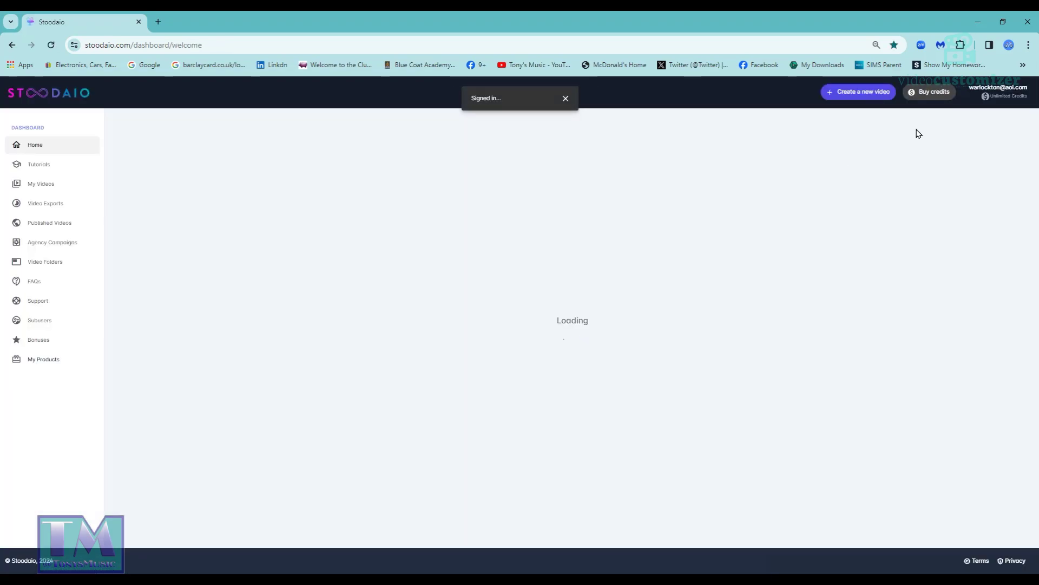
left_click(854, 92)
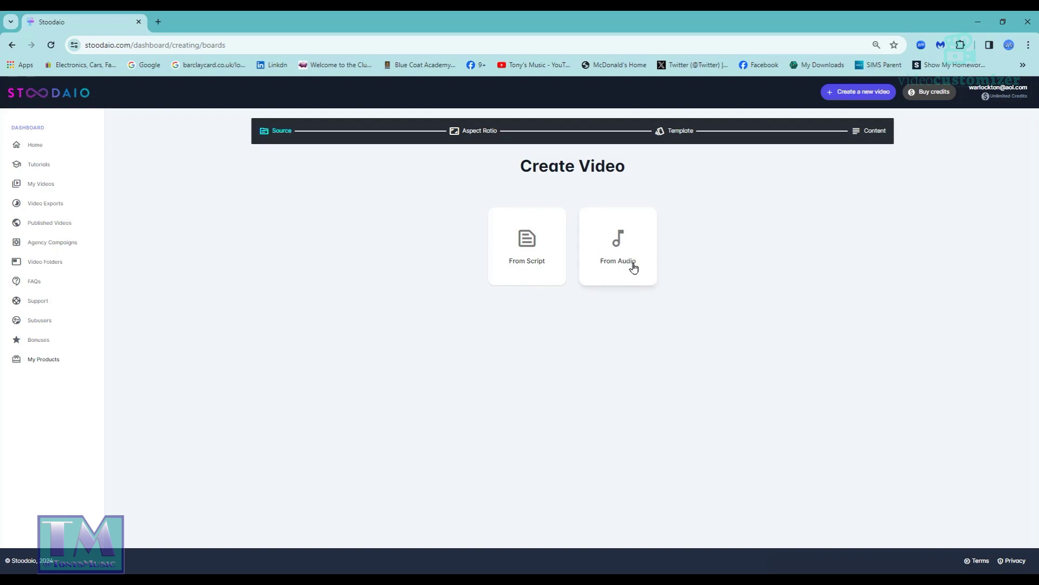
left_click(526, 256)
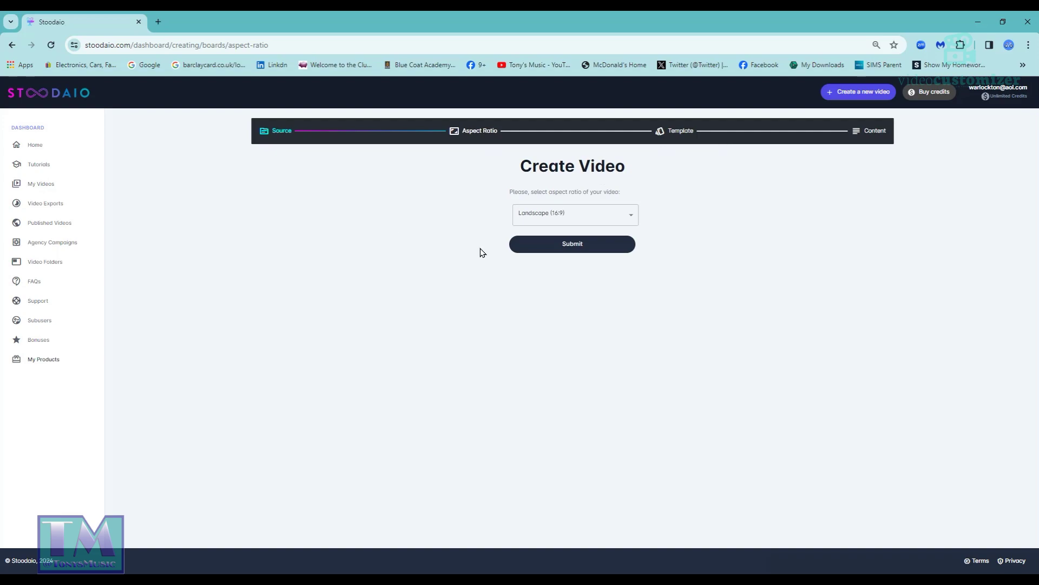
left_click(629, 214)
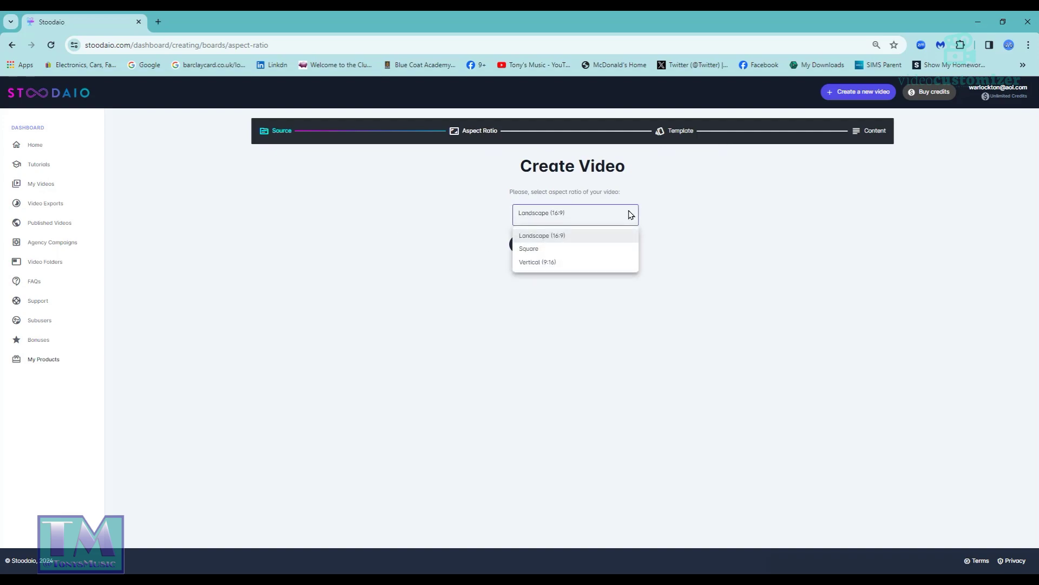
left_click(630, 214)
left_click(572, 247)
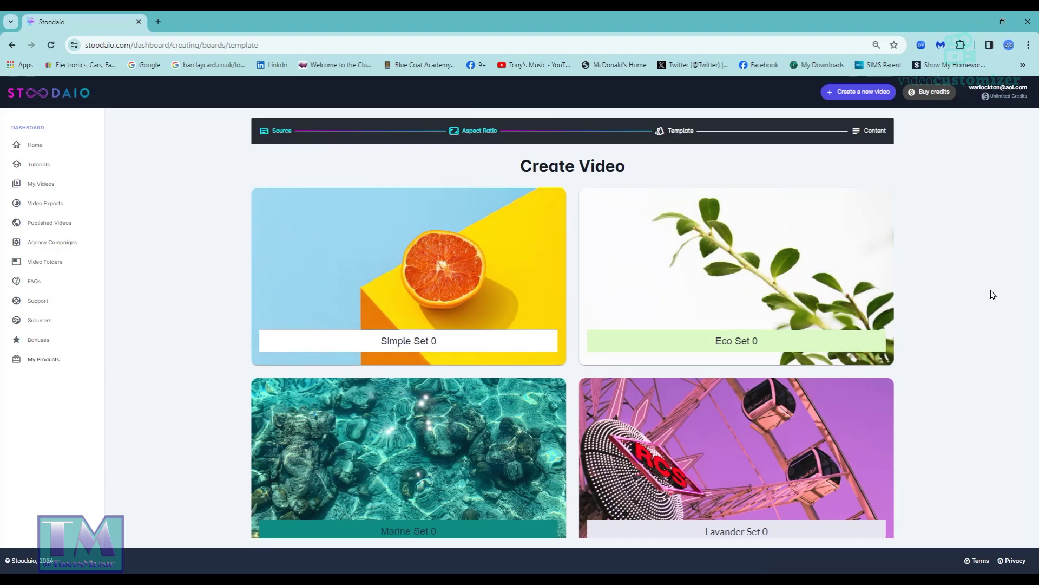
mouse_move(416, 305)
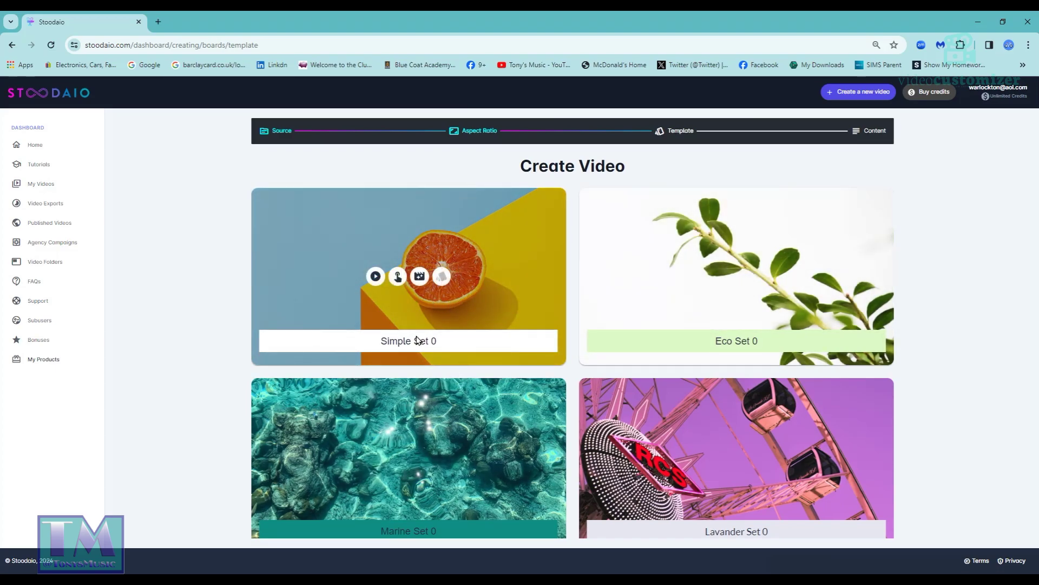
left_click(398, 278)
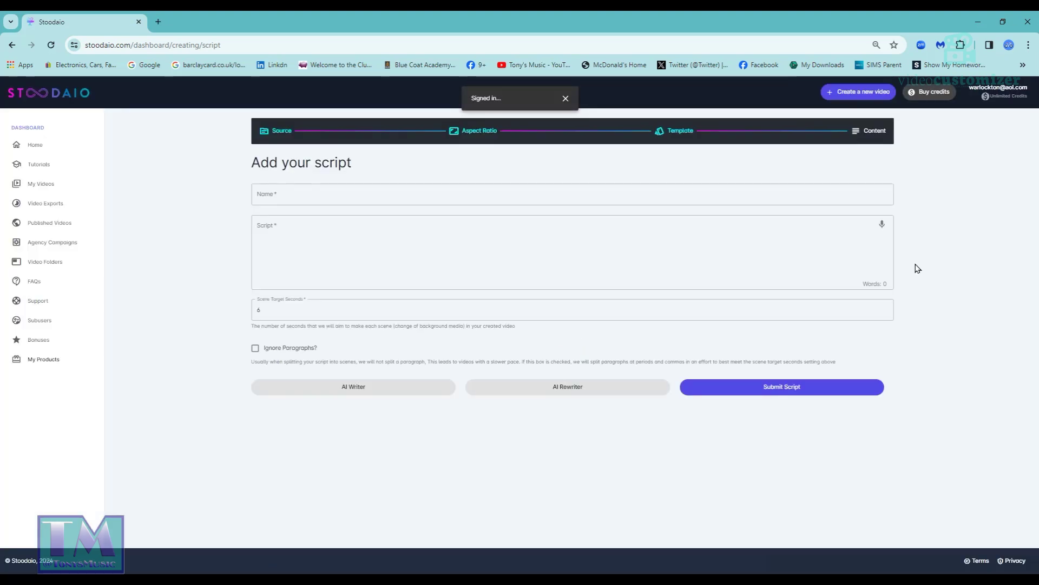
Name the video How To Make Home Made Scented Candles and copy that name
left_click(385, 196)
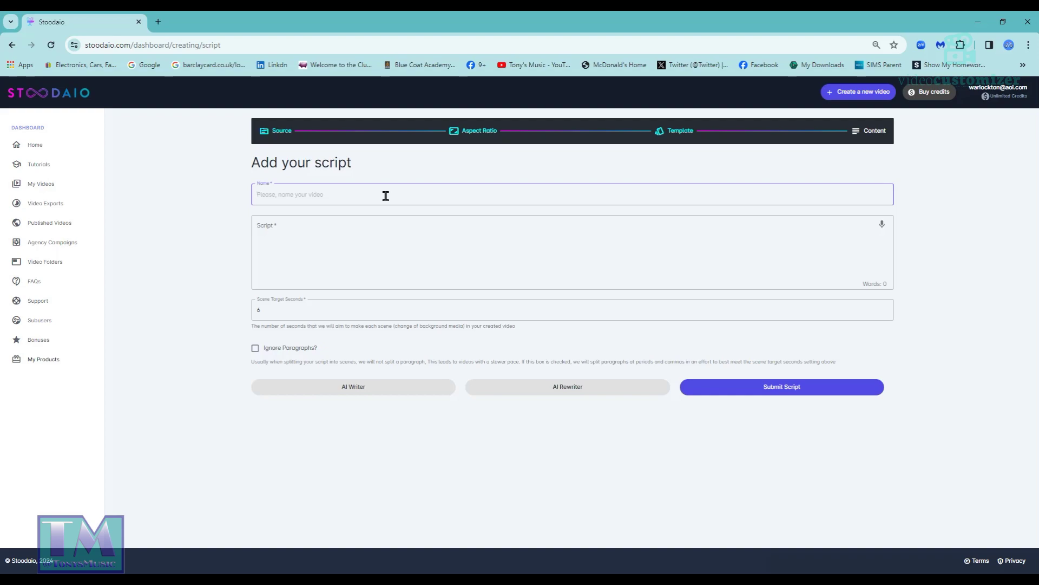
type("H")
left_click_drag(389, 191, 257, 191)
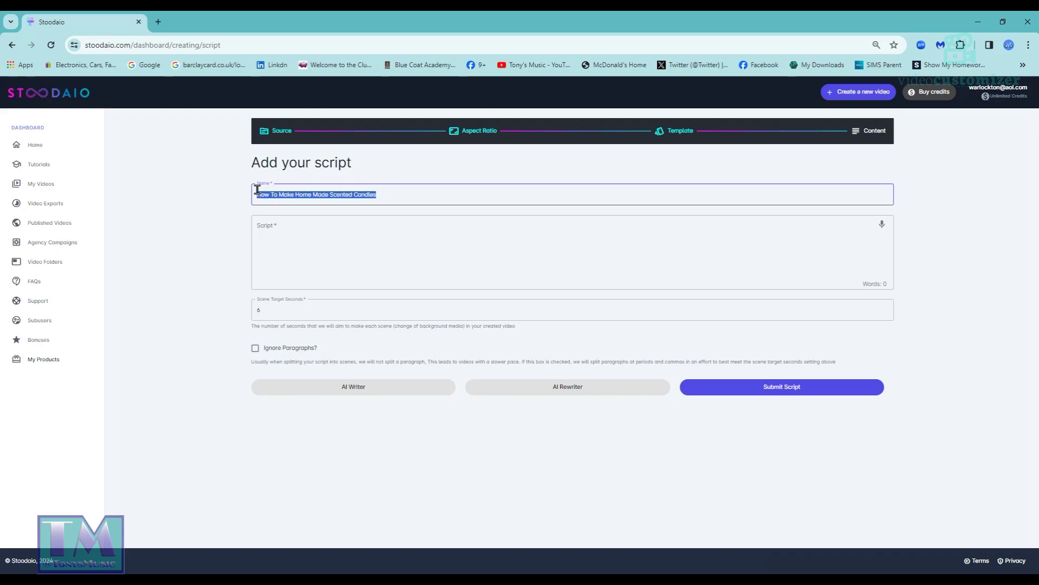
right_click(300, 194)
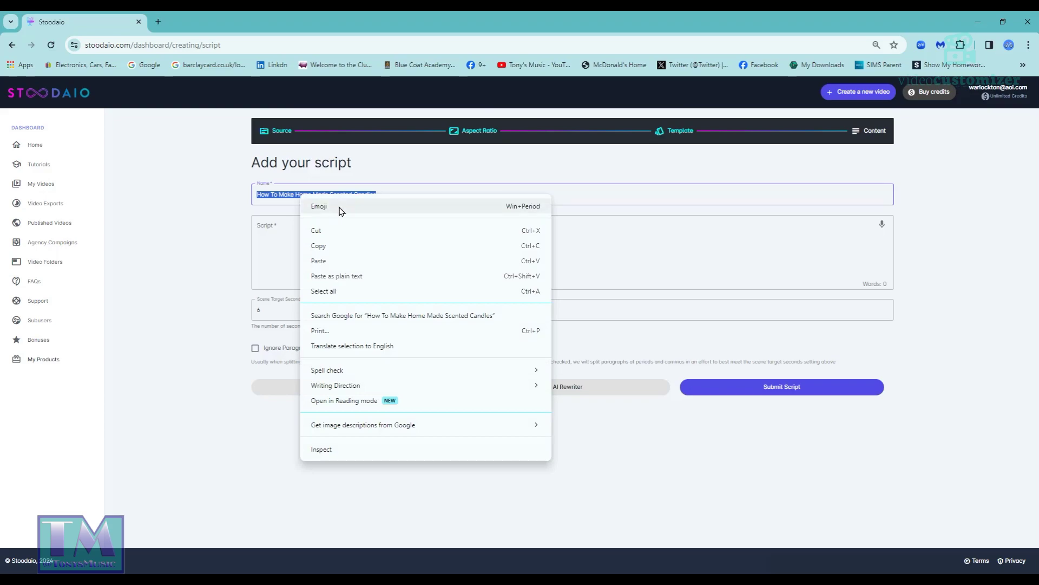
left_click(333, 246)
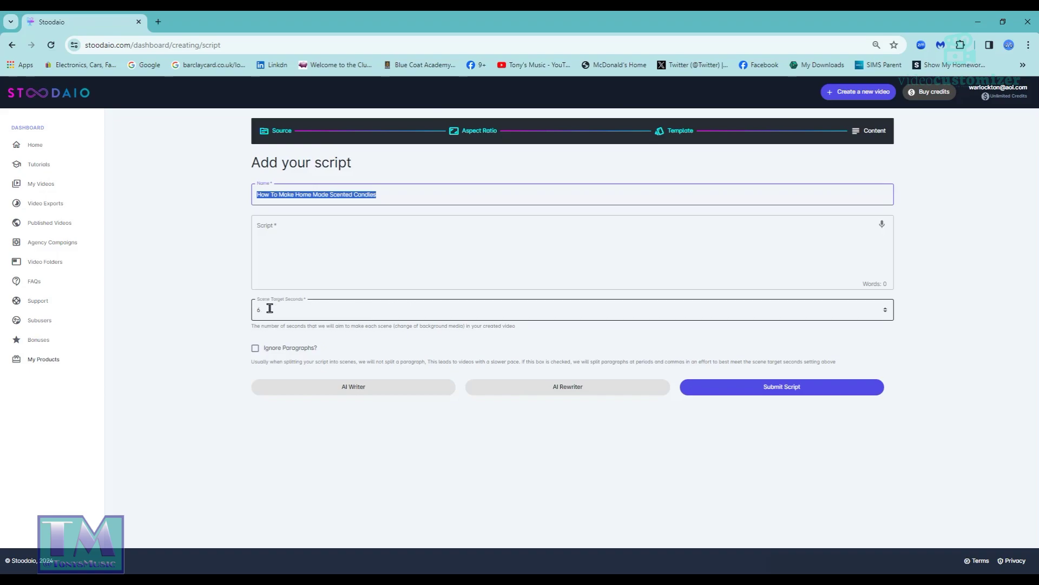
Set the scene target length to 10 seconds and enable ignoring paragraphs when splitting the script
left_click_drag(268, 308, 256, 308)
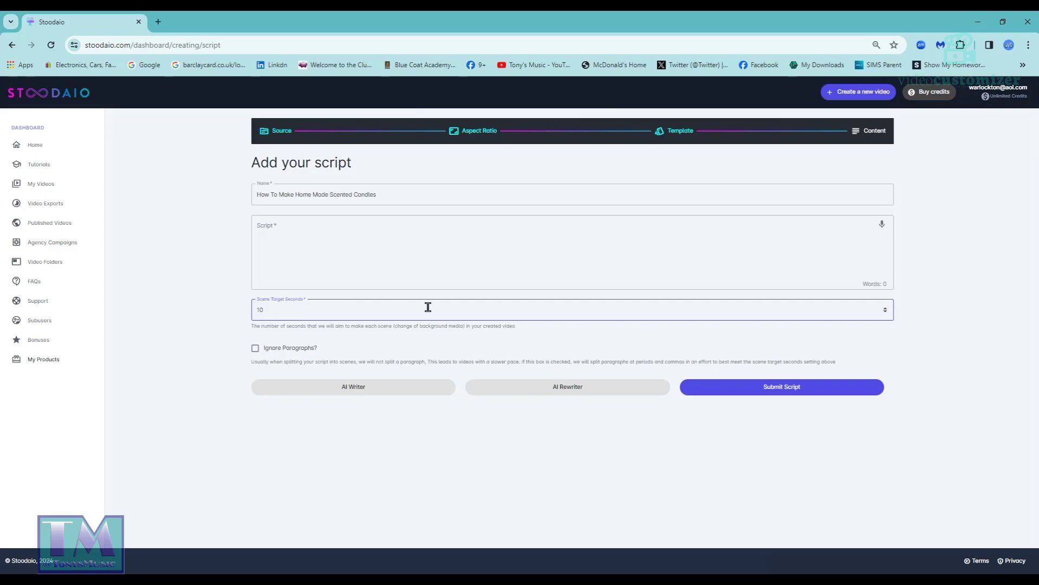
left_click(256, 349)
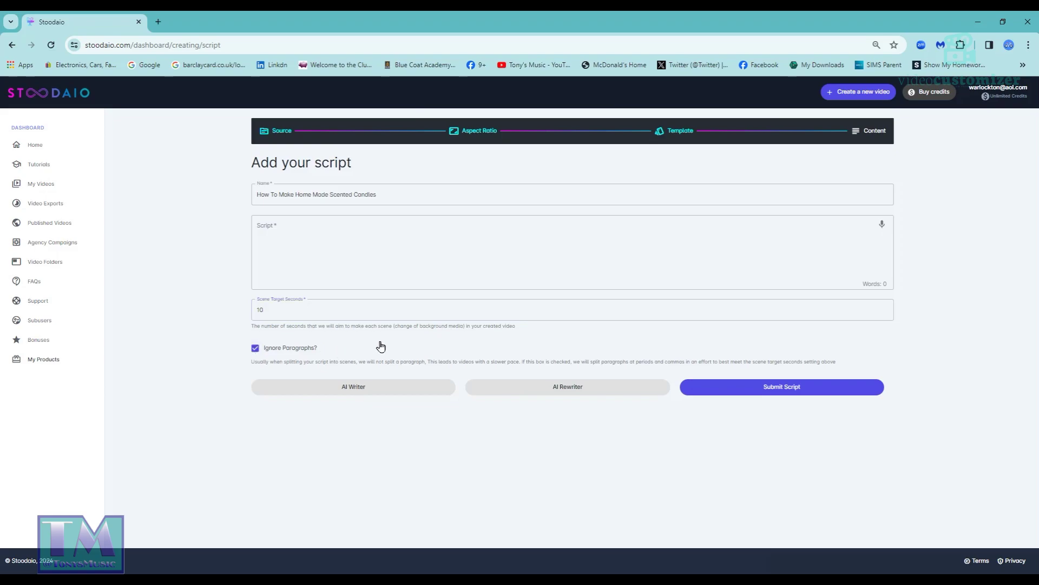
In the AI Writer, paste the copied video name as the topic and choose English as the language
left_click(342, 389)
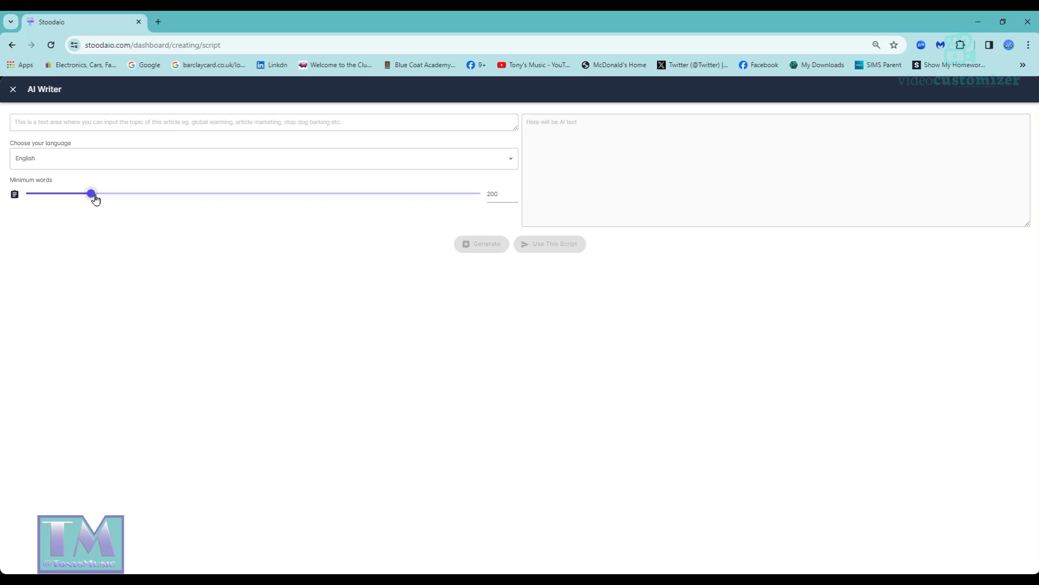
right_click(115, 120)
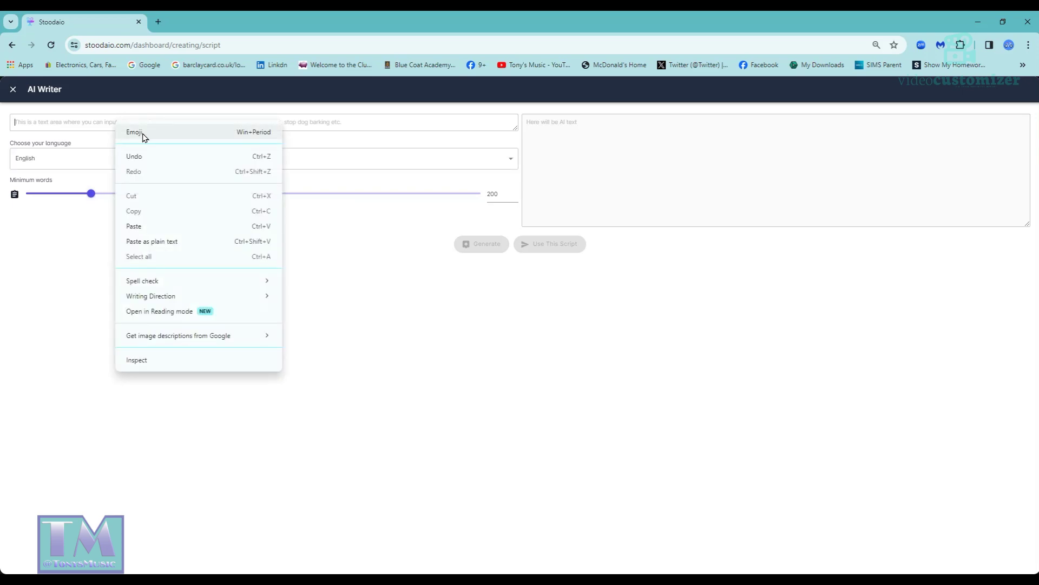
left_click(166, 228)
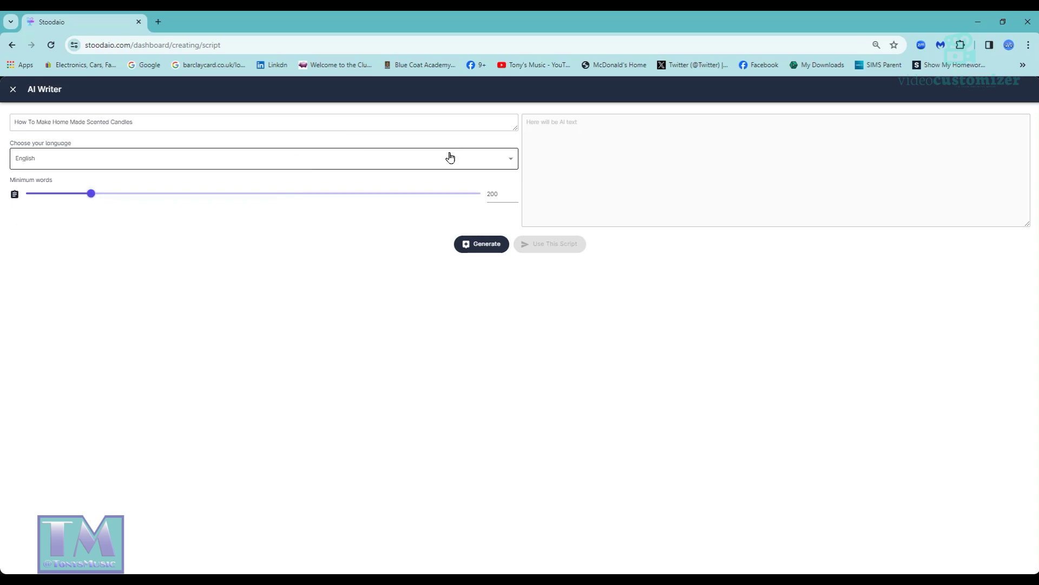
left_click(504, 160)
scroll(413, 303, "down", 3)
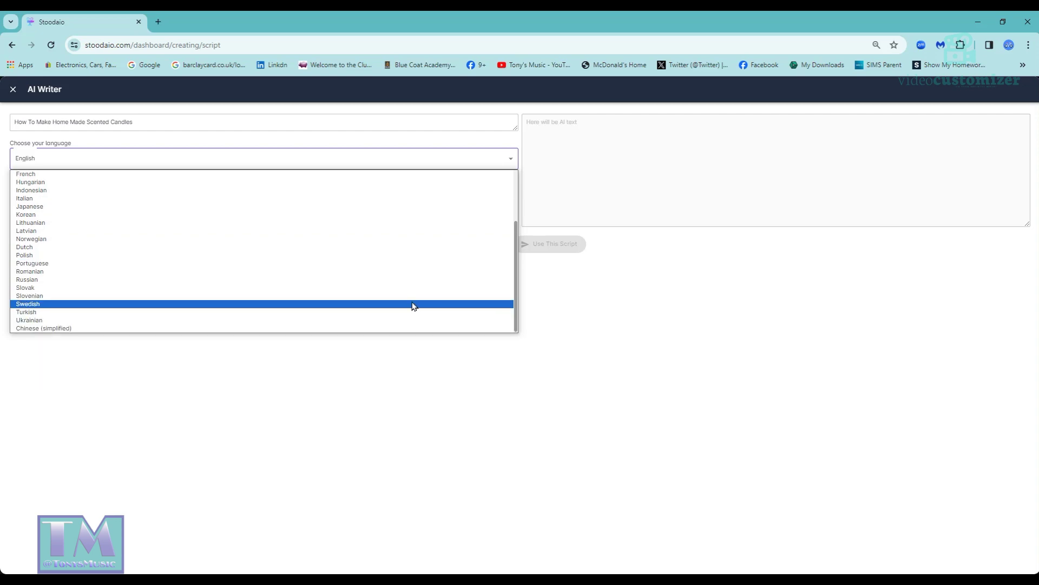
scroll(411, 244, "up", 3)
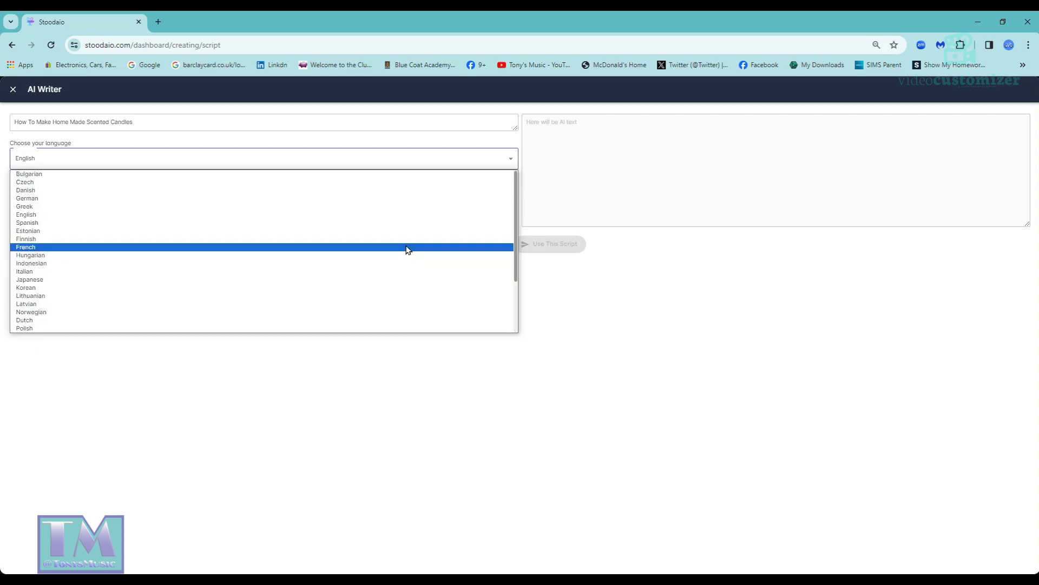
left_click(417, 214)
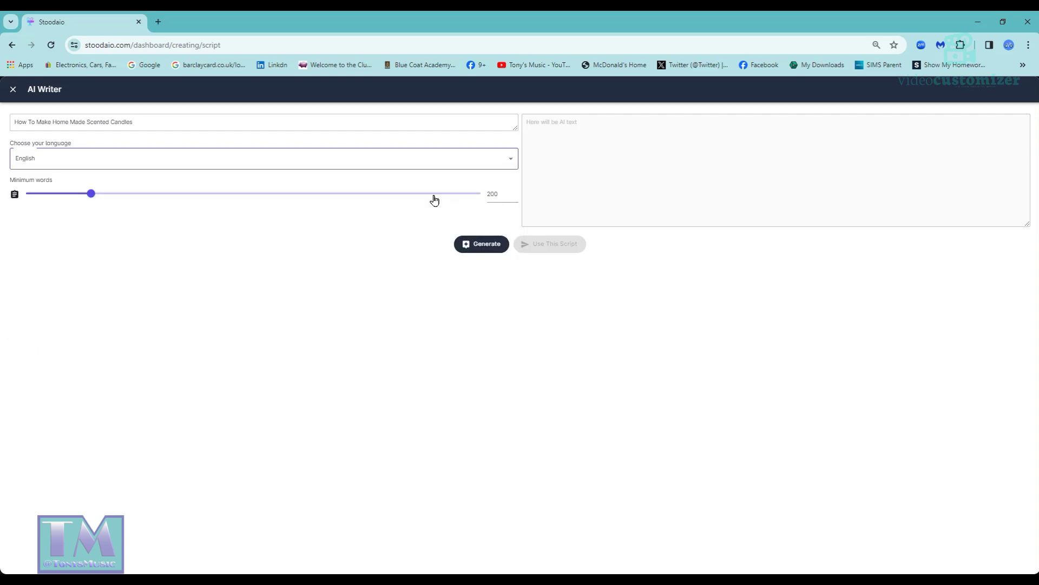
Generate an AI script with a minimum of 100 words and use it as the video's script
left_click(92, 197)
left_click_drag(92, 198, 27, 205)
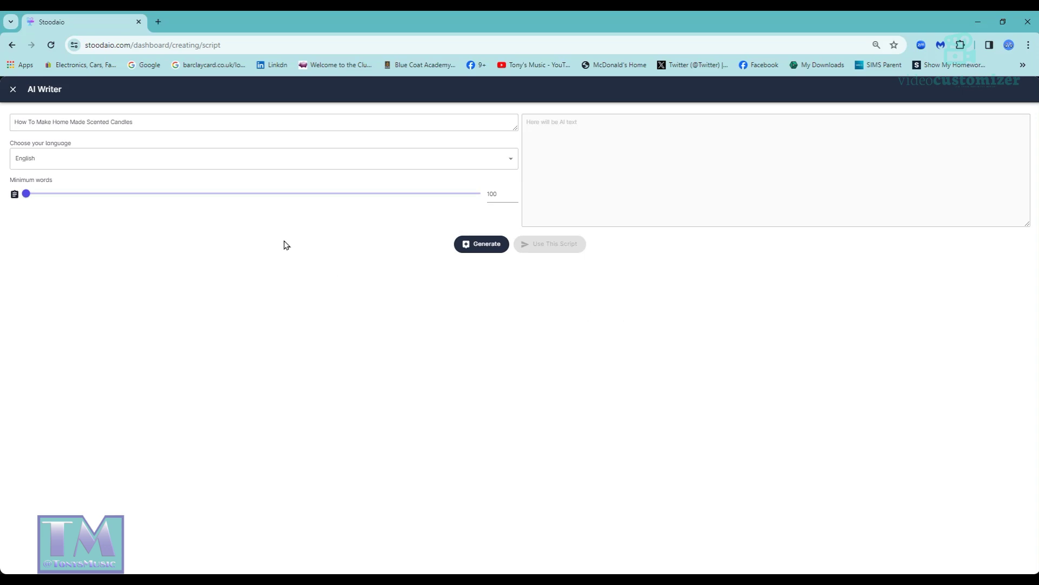
left_click(488, 244)
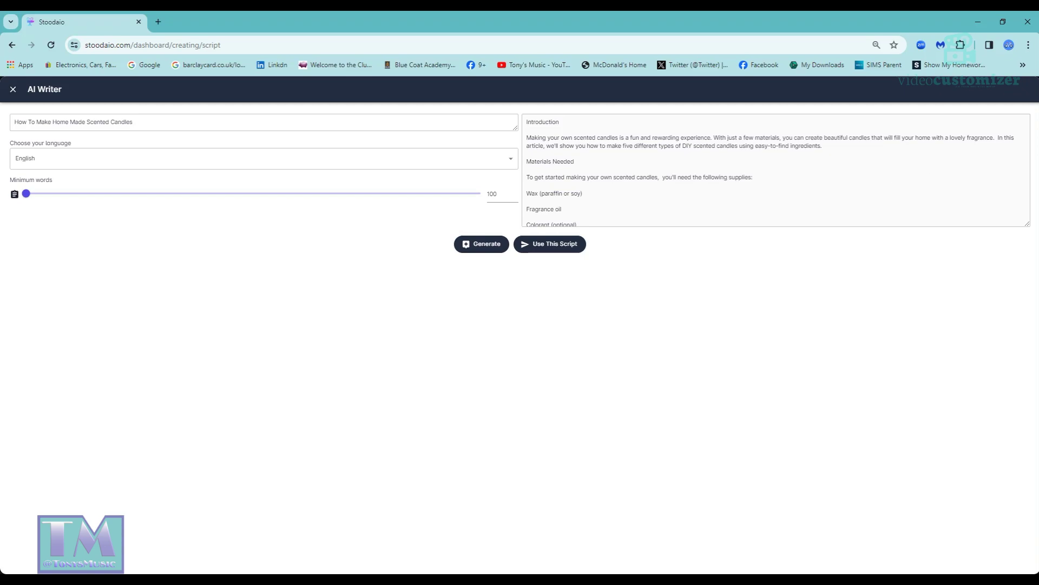
left_click(558, 244)
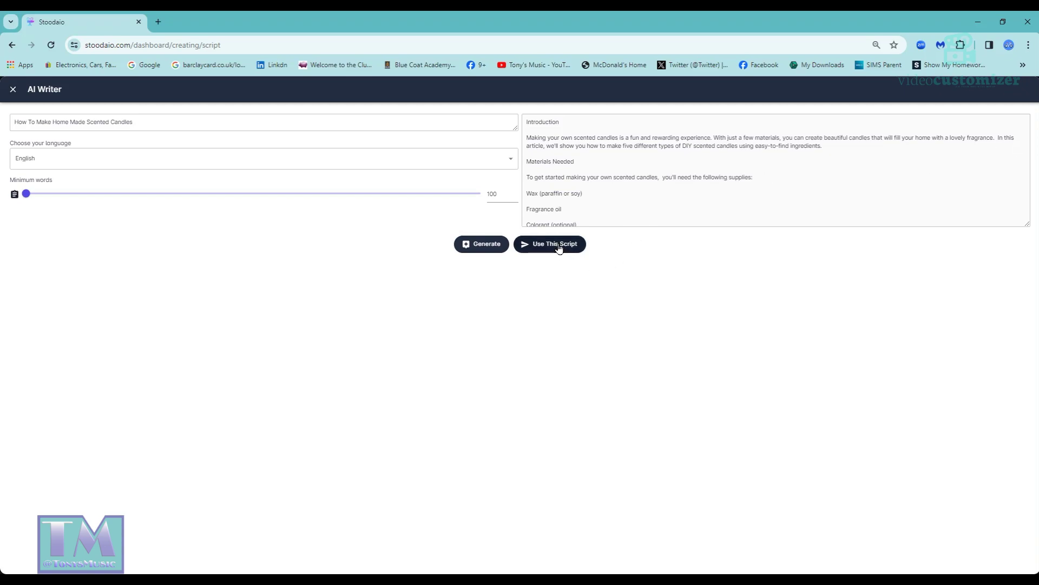
Read through the inserted script, from the introduction and materials list to the first step-by-step instructions
scroll(761, 280, "down", 10)
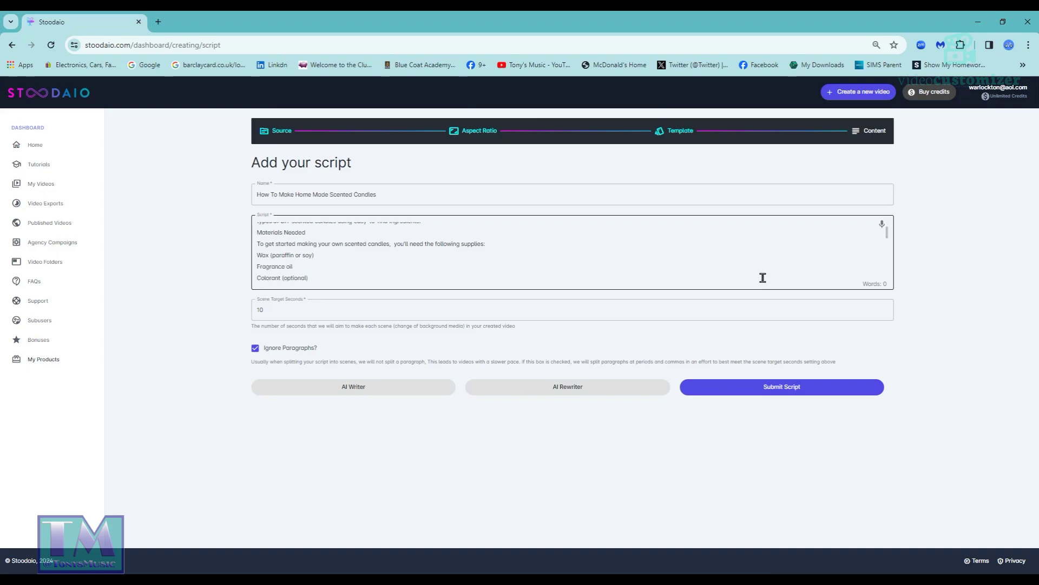
scroll(771, 269, "up", 10)
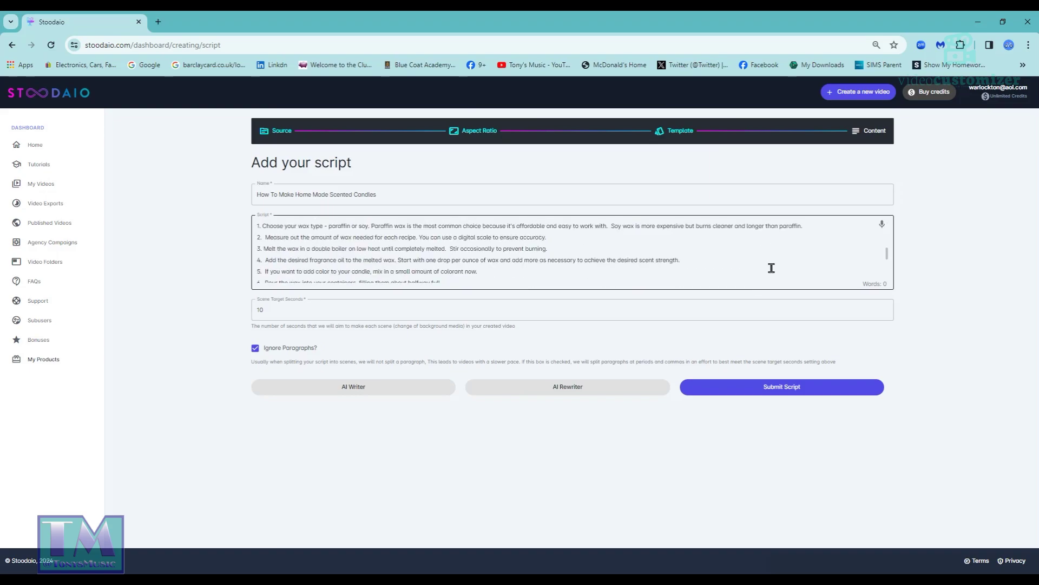
scroll(771, 268, "down", 2)
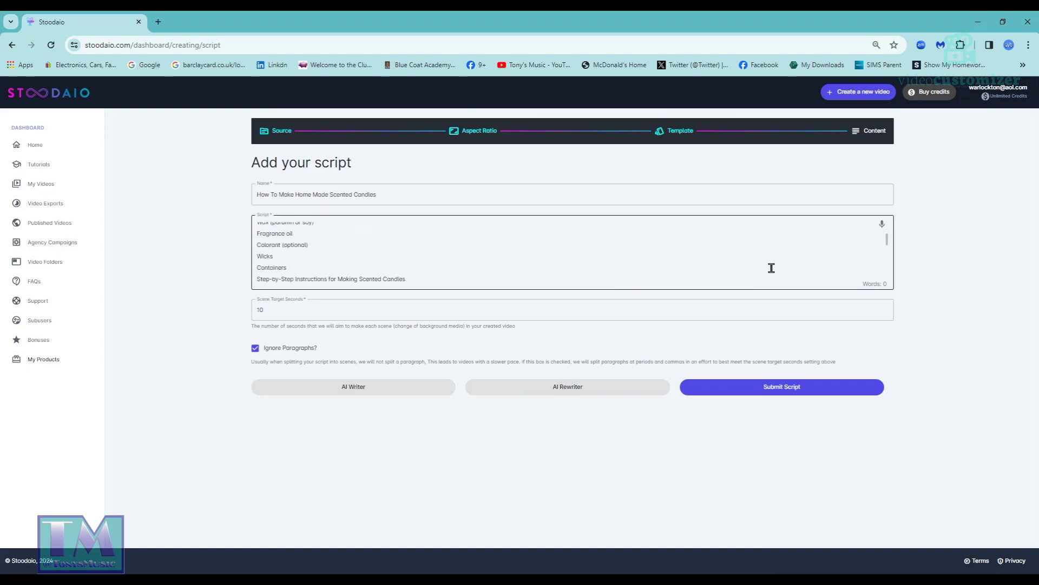
scroll(772, 268, "up", 2)
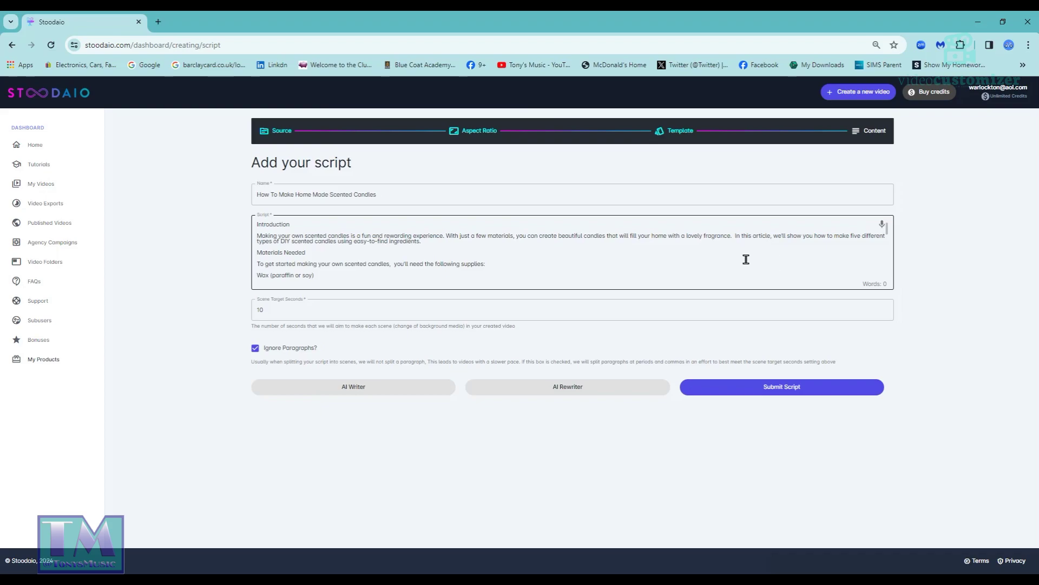
left_click(887, 229)
left_click_drag(887, 229, 888, 232)
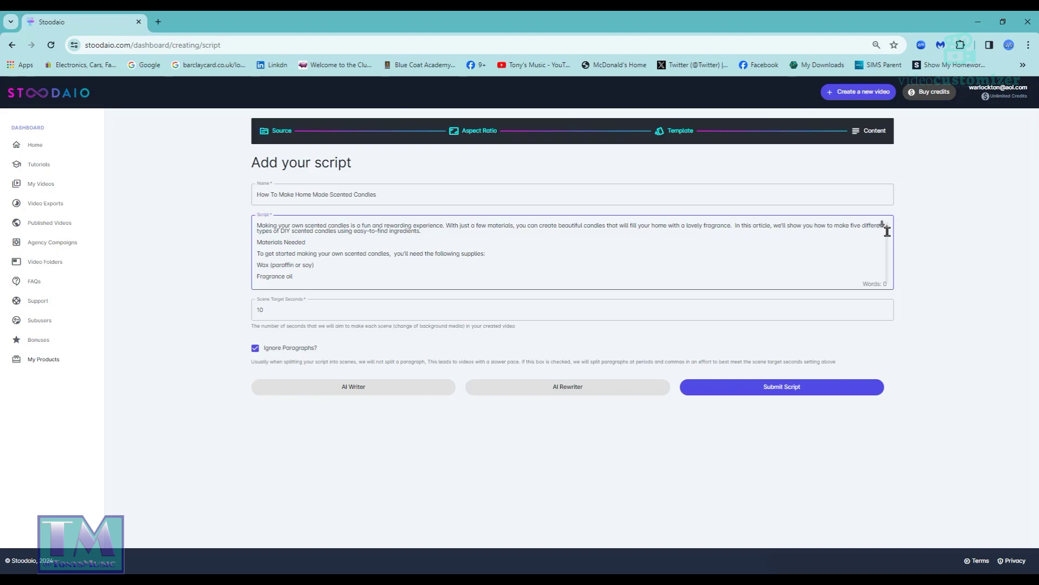
left_click_drag(887, 232, 886, 243)
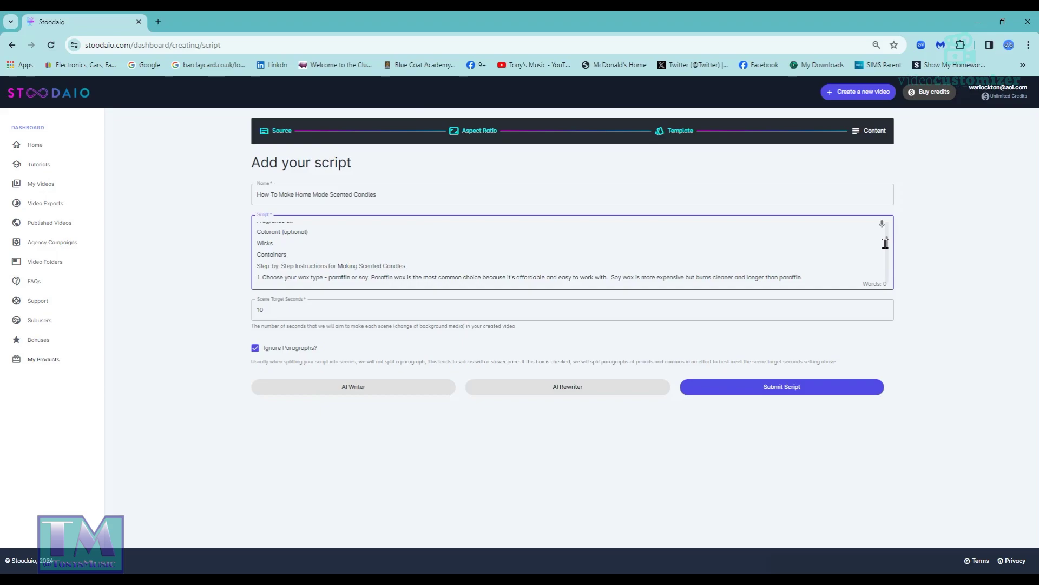
left_click_drag(886, 244, 886, 246)
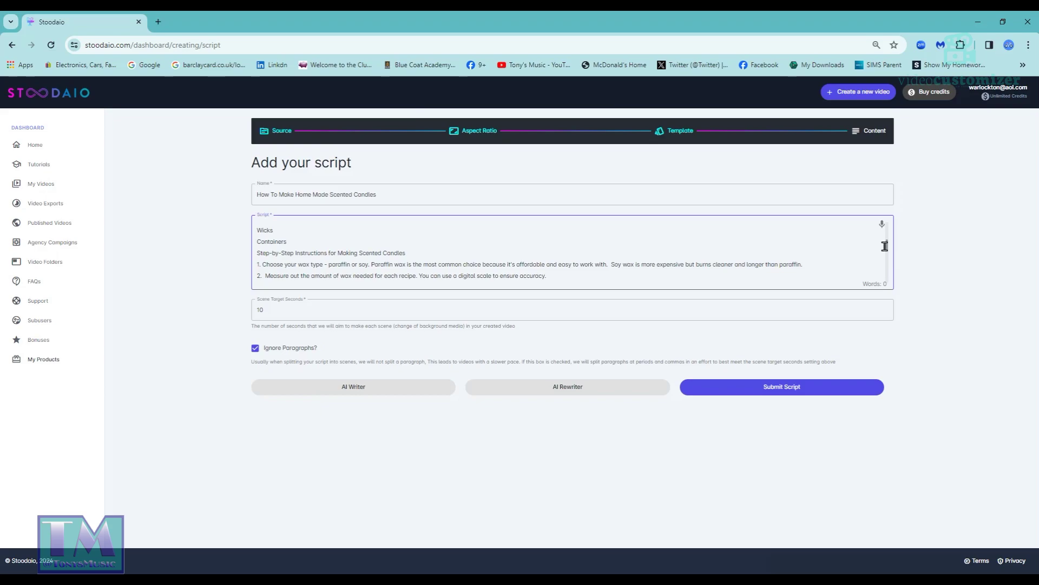
Read through the rest of the script, covering the remaining step-by-step instructions, the tips and tricks, and the conclusion
scroll(885, 247, "down", 1)
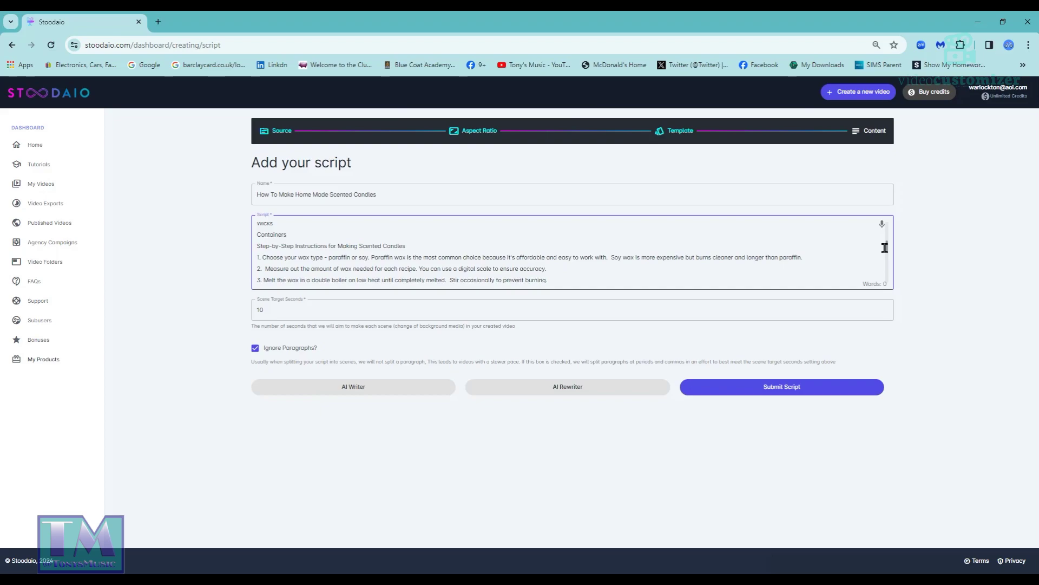
scroll(884, 247, "down", 2)
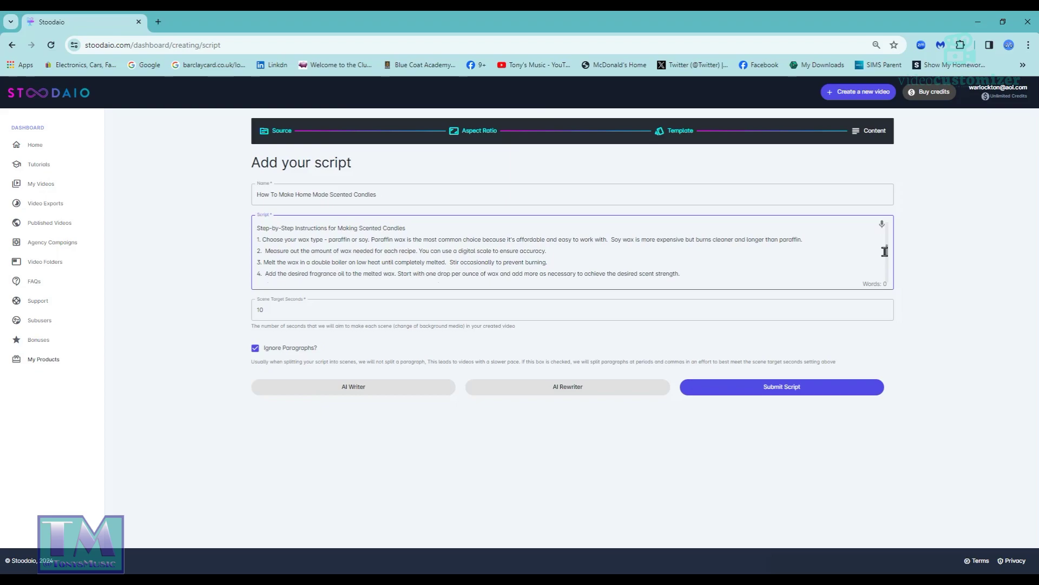
scroll(885, 252, "down", 1)
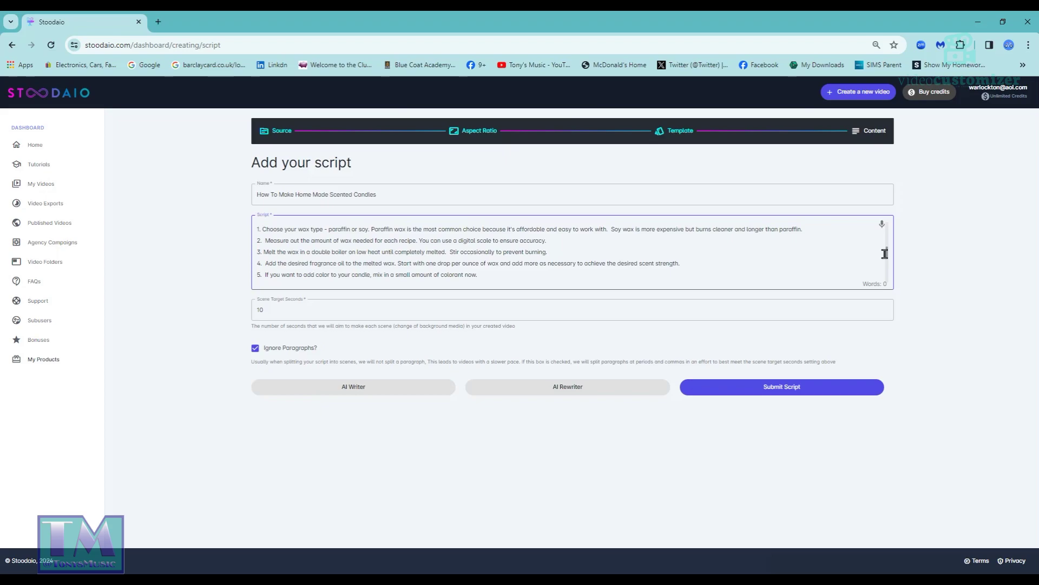
scroll(886, 254, "down", 1)
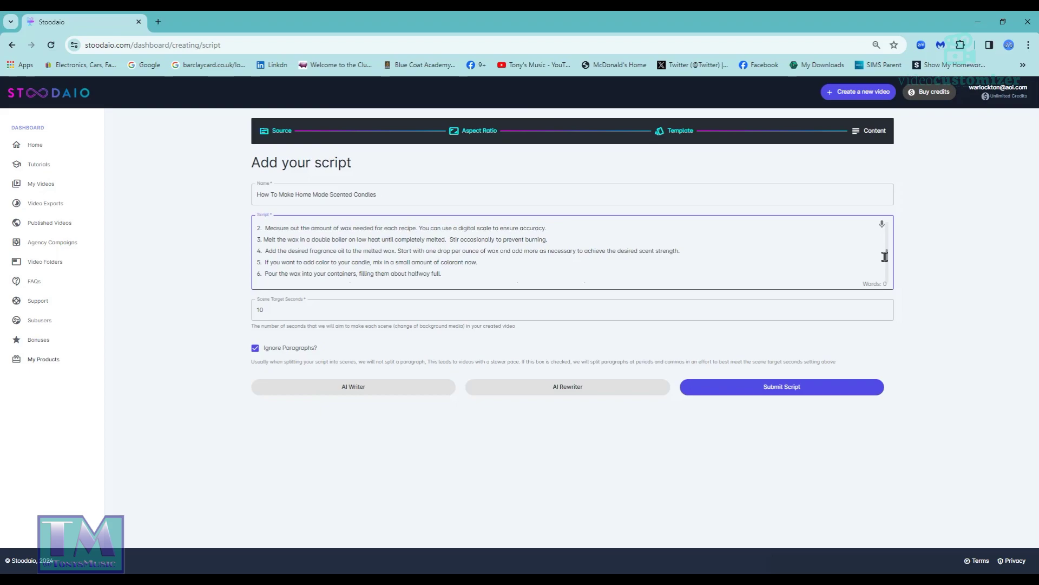
scroll(885, 257, "down", 1)
scroll(885, 257, "down", 1)
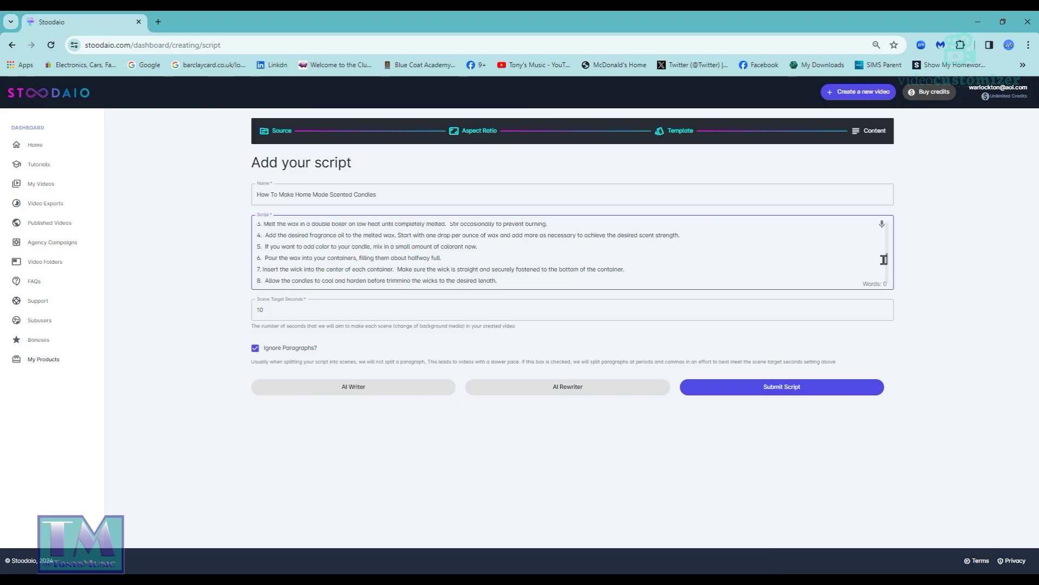
scroll(884, 259, "down", 1)
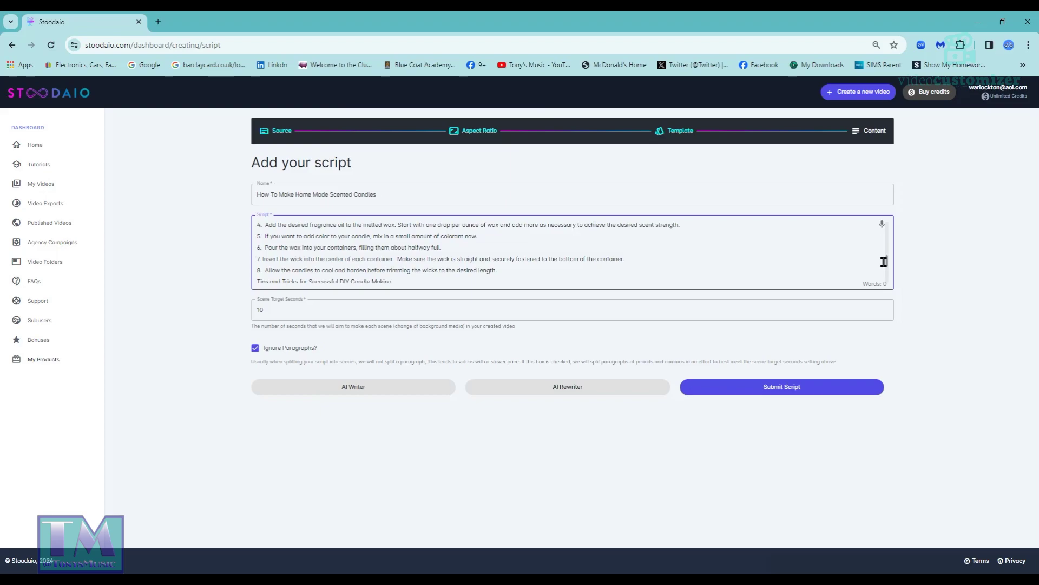
scroll(885, 262, "down", 1)
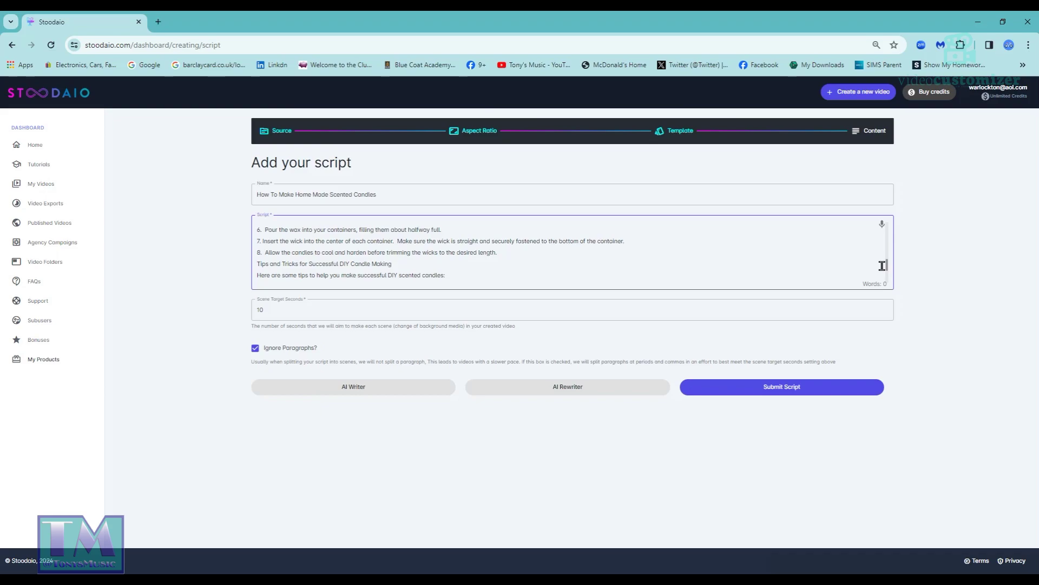
scroll(882, 265, "down", 1)
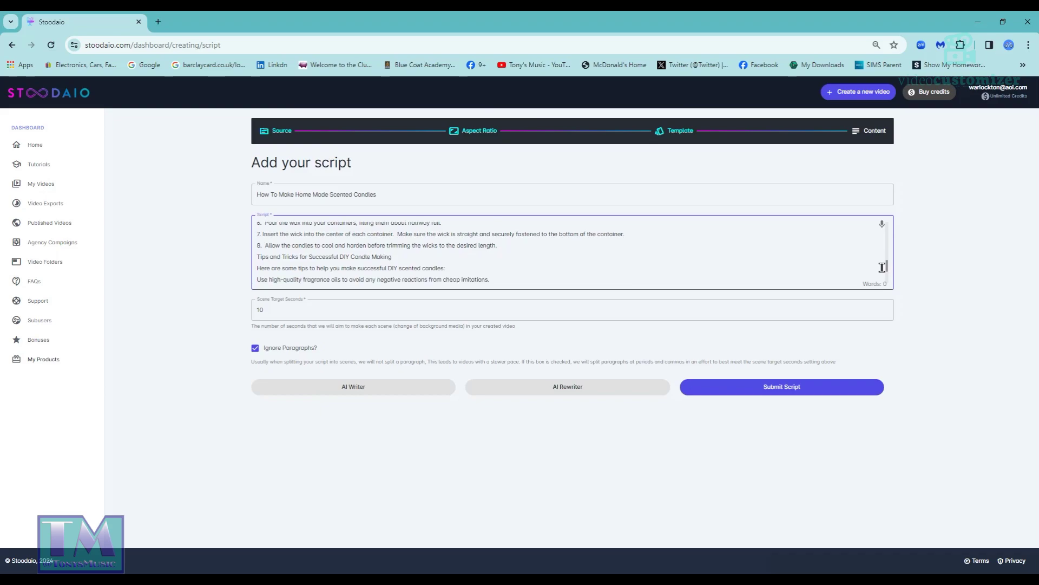
scroll(882, 268, "down", 1)
scroll(882, 268, "down", 1)
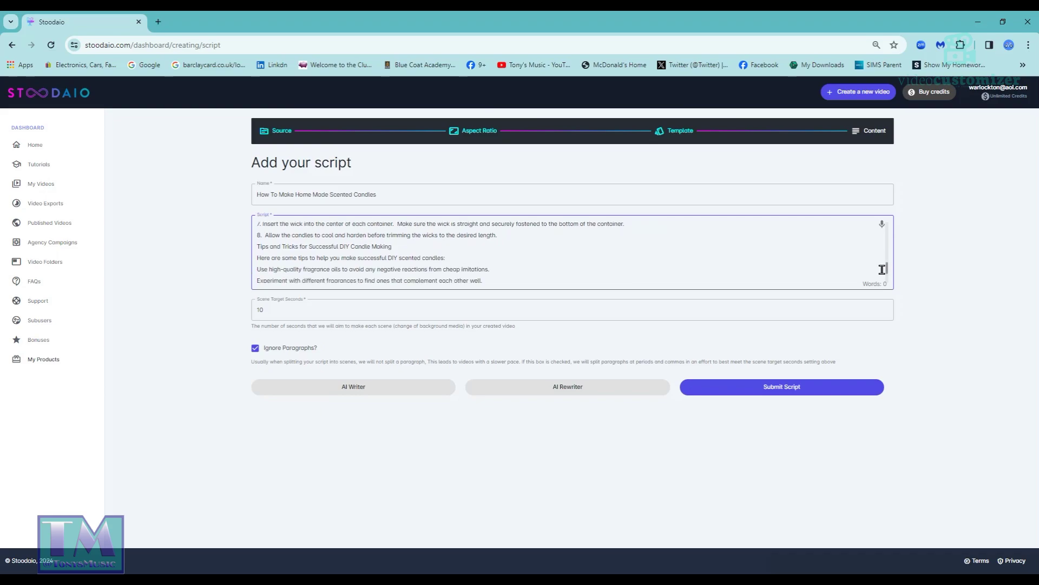
scroll(883, 270, "down", 1)
scroll(882, 271, "down", 2)
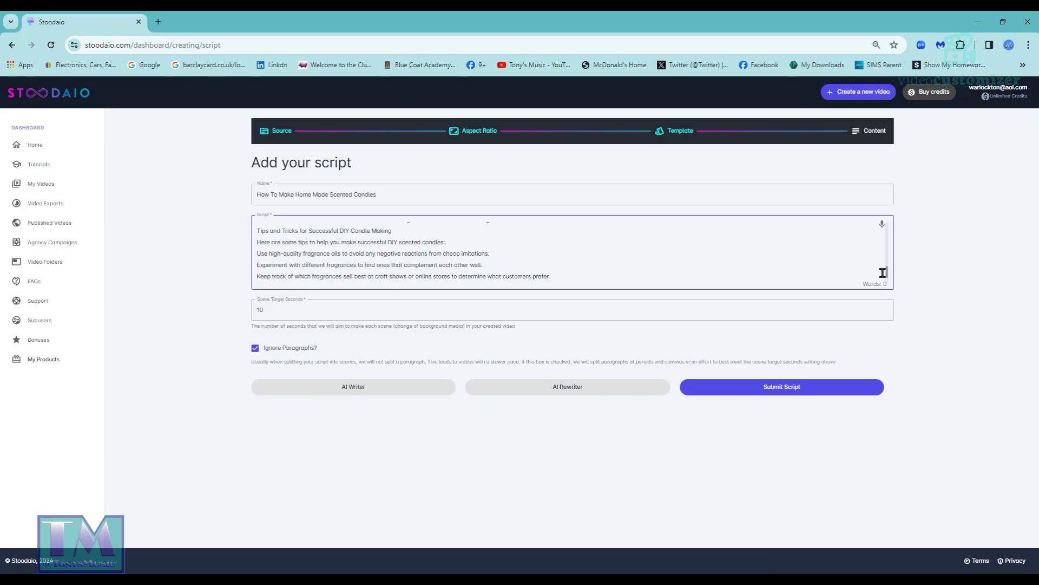
scroll(883, 272, "down", 1)
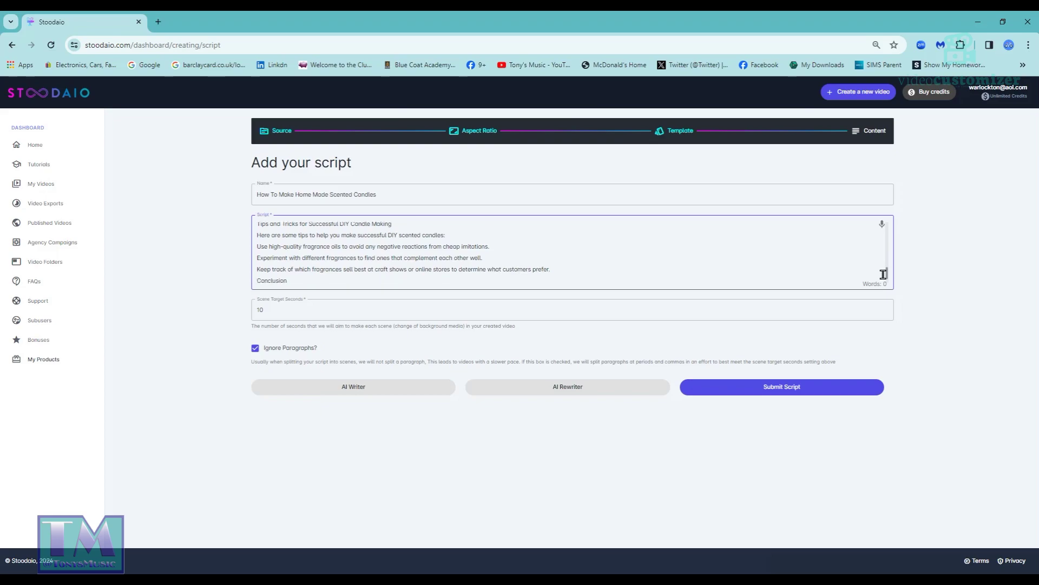
scroll(884, 275, "down", 1)
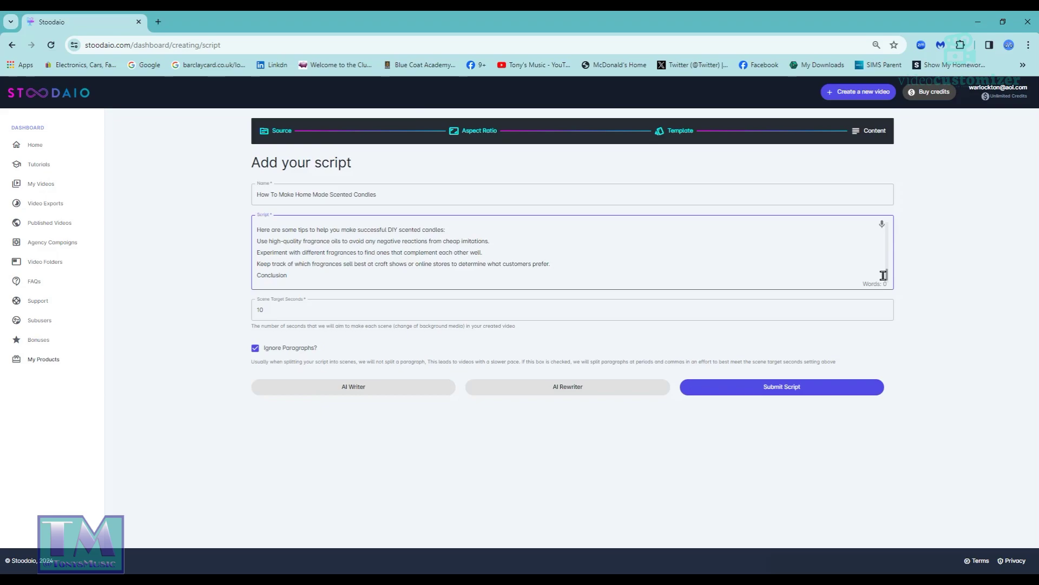
scroll(884, 275, "down", 1)
scroll(884, 276, "down", 1)
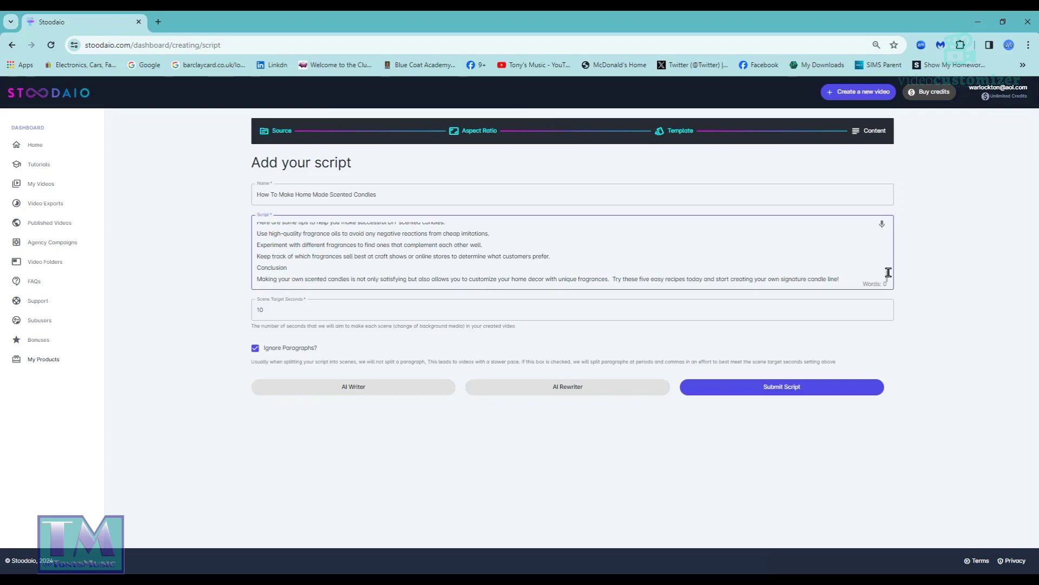
scroll(812, 264, "up", 2)
scroll(810, 263, "up", 5)
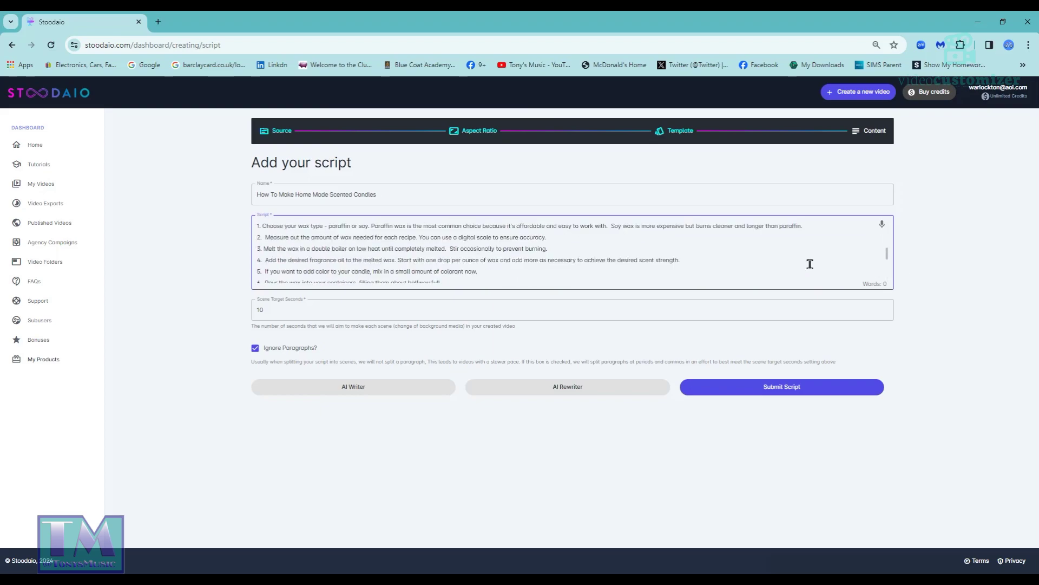
scroll(810, 264, "down", 8)
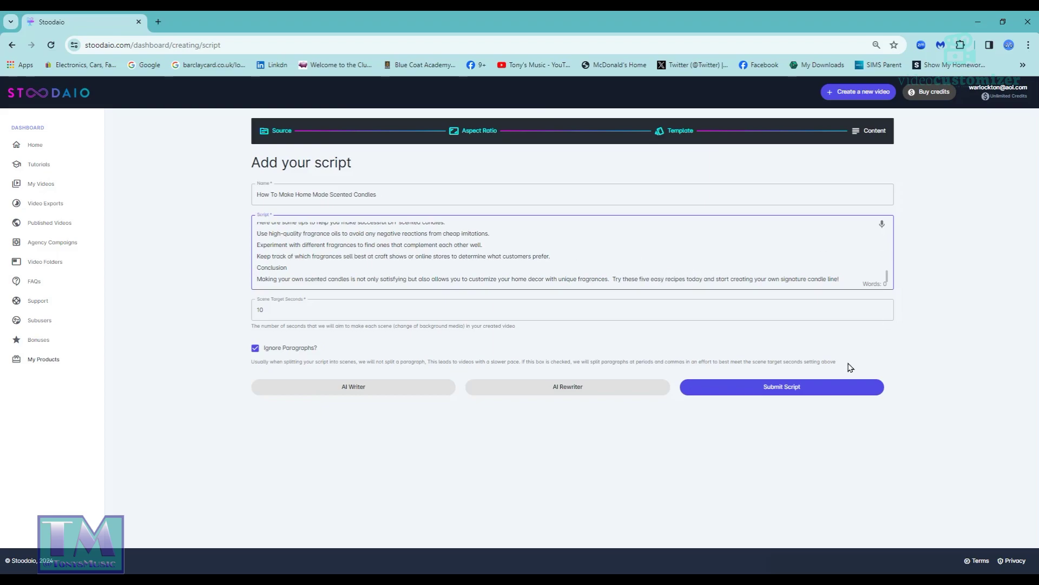
Submit the script to generate the video's scenes and look through the scene thumbnails
left_click(768, 391)
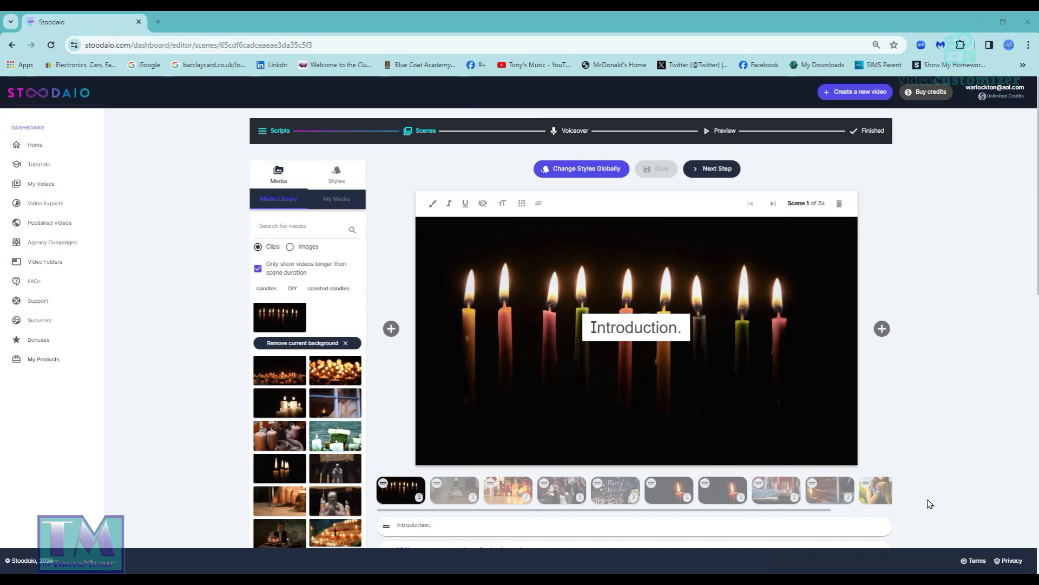
left_click_drag(749, 512, 722, 520)
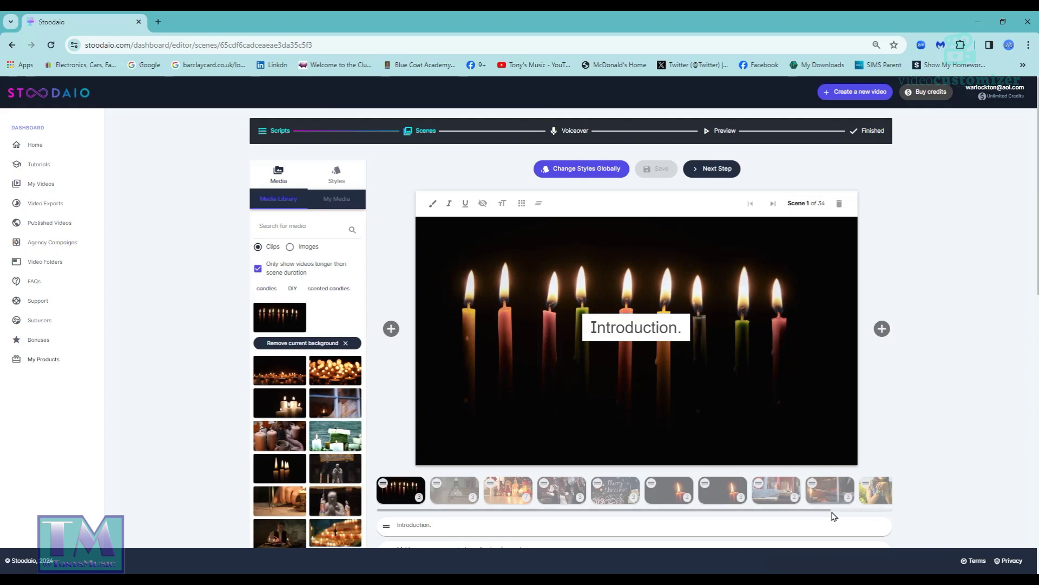
left_click_drag(830, 510, 867, 513)
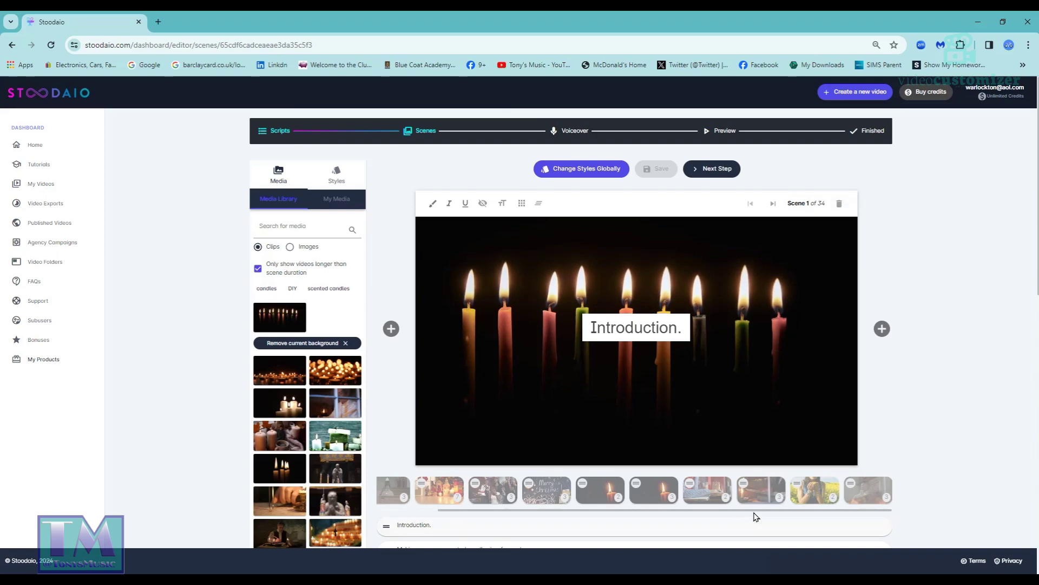
left_click_drag(759, 511, 608, 510)
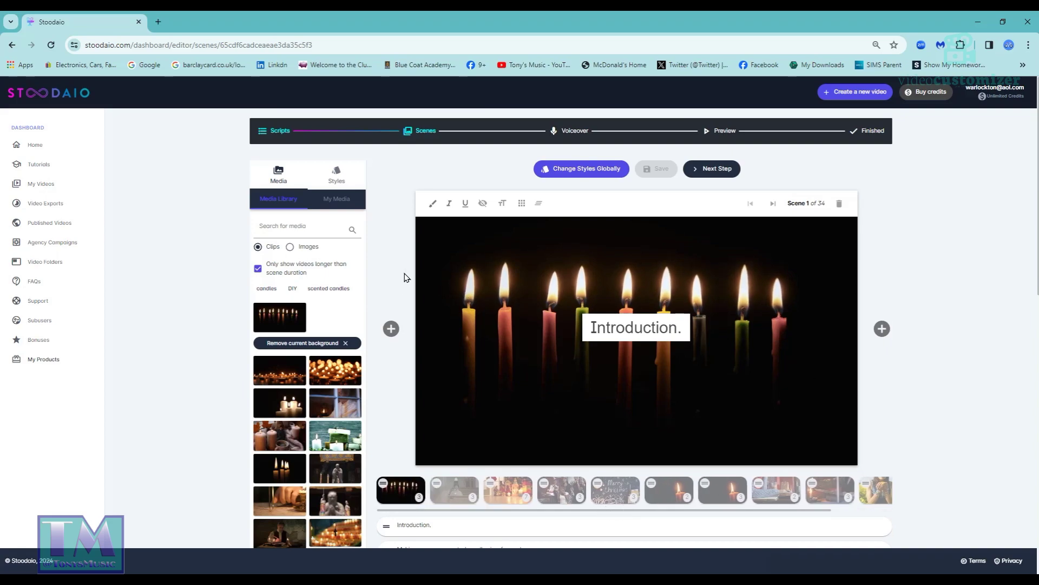
Return to the script editing stage and remove the "Introduction." slide from Scene #1
left_click(274, 133)
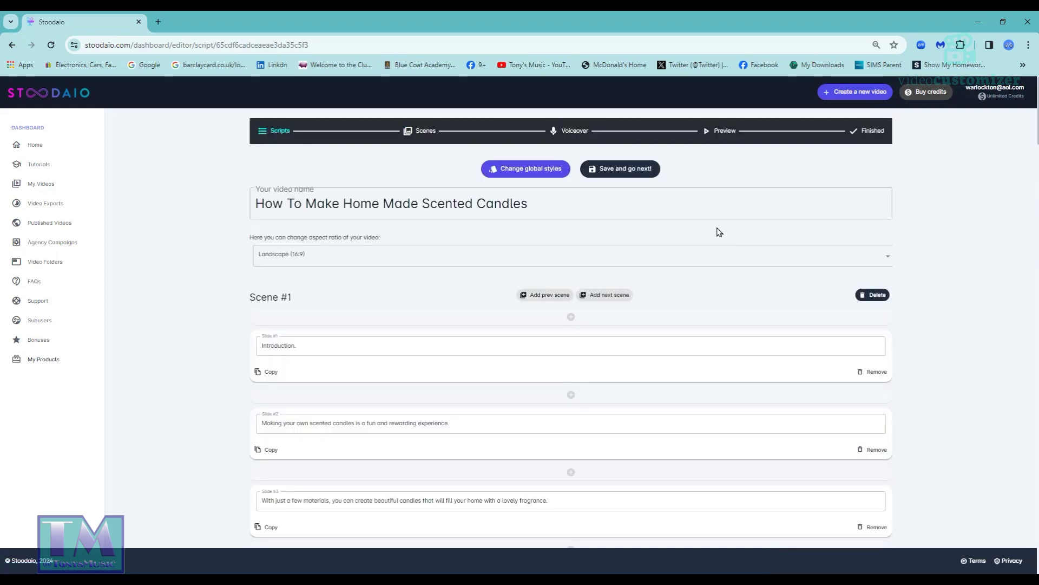
left_click(329, 350)
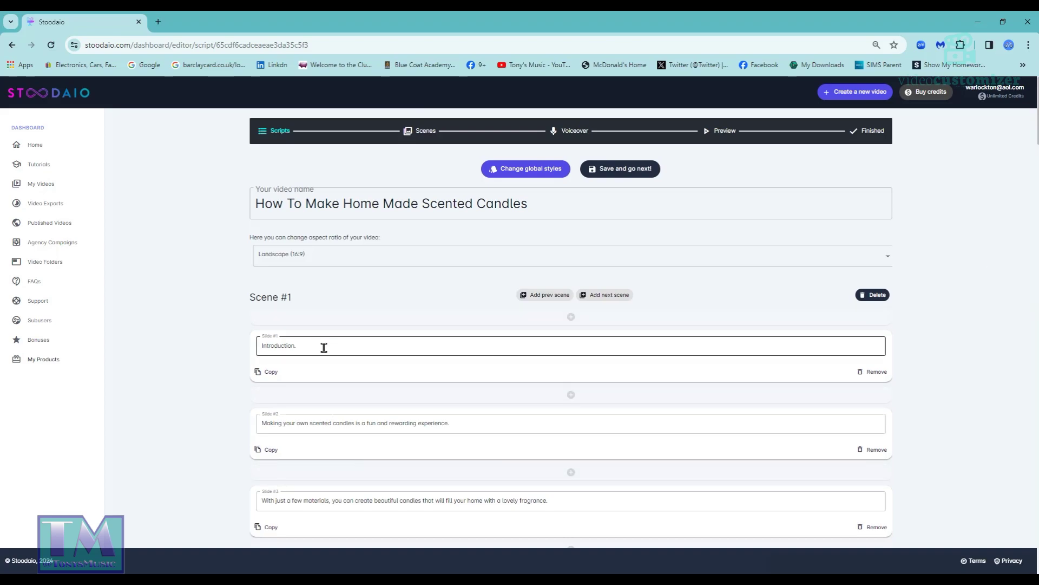
left_click(876, 372)
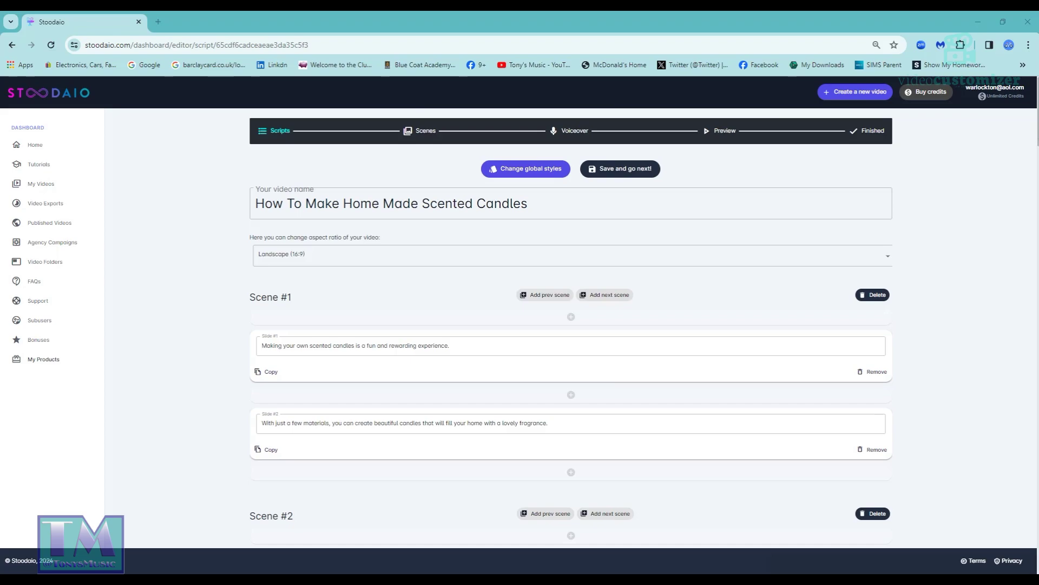
In the first slide of Scene #2, replace "article," with "video,"
scroll(571, 312, "down", 3)
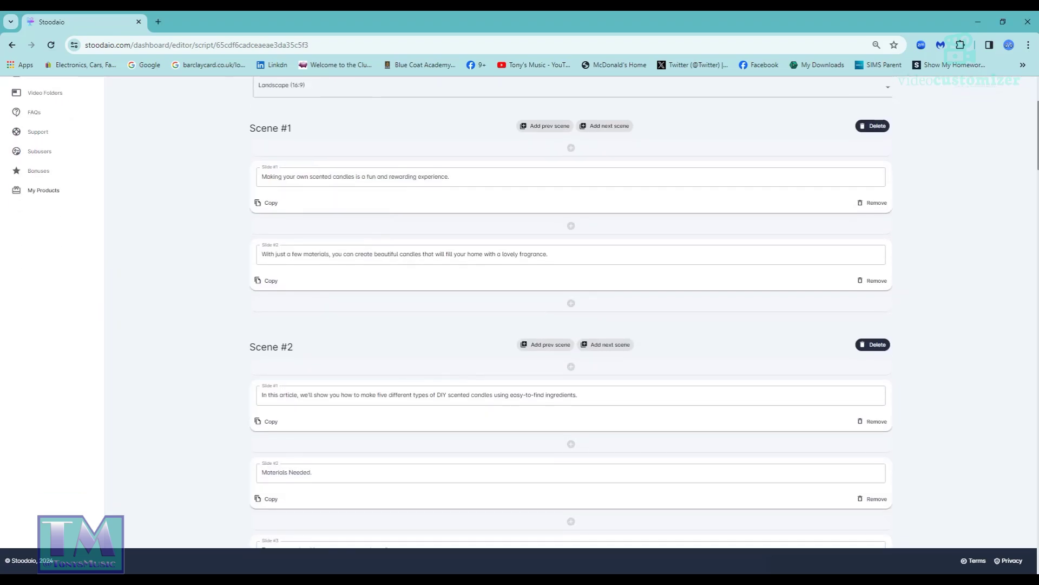
scroll(572, 311, "up", 2)
scroll(571, 311, "down", 1)
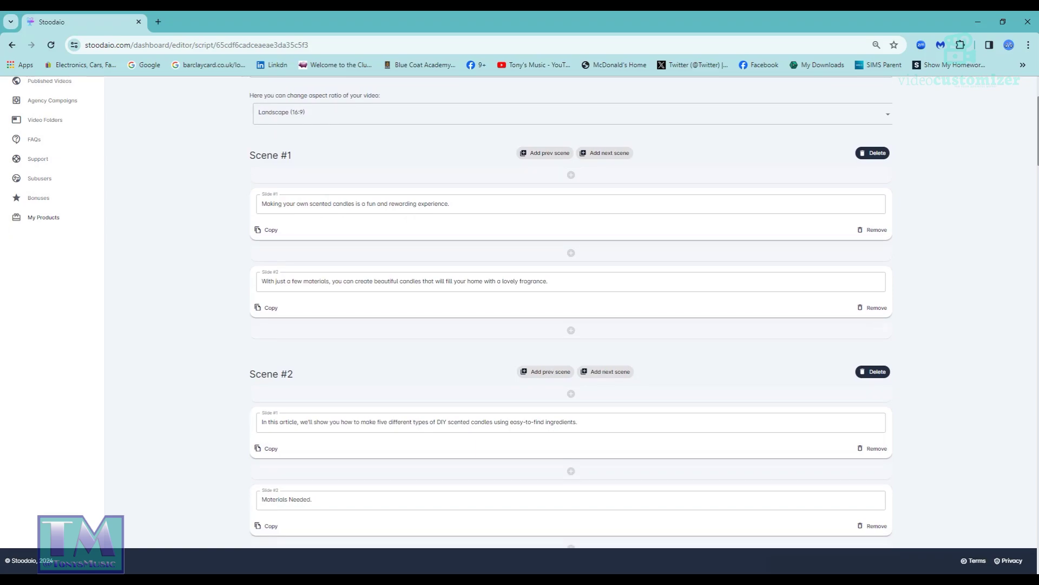
scroll(571, 311, "down", 1)
scroll(571, 311, "down", 1)
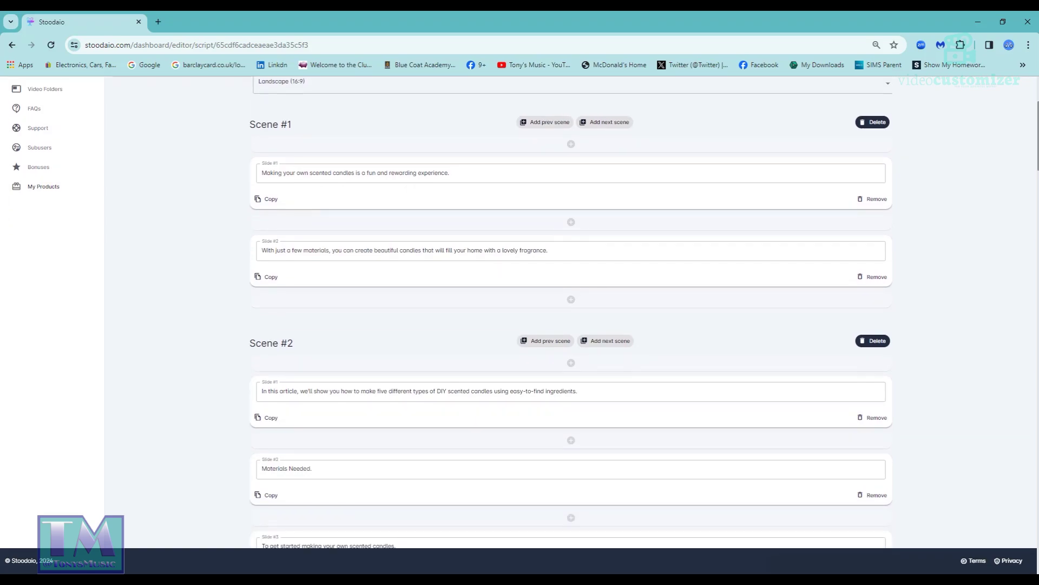
scroll(571, 311, "down", 2)
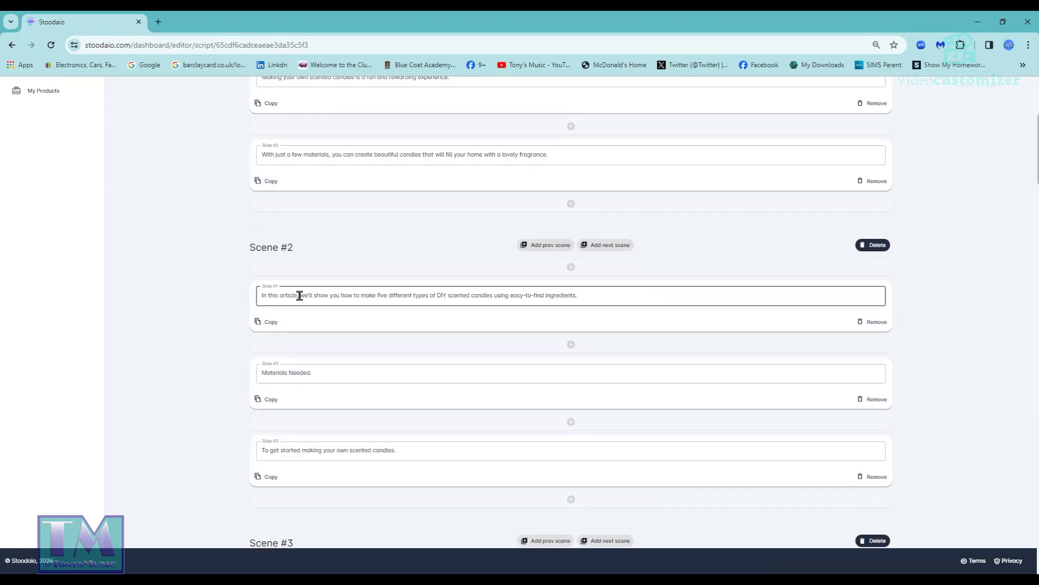
left_click_drag(297, 295, 278, 294)
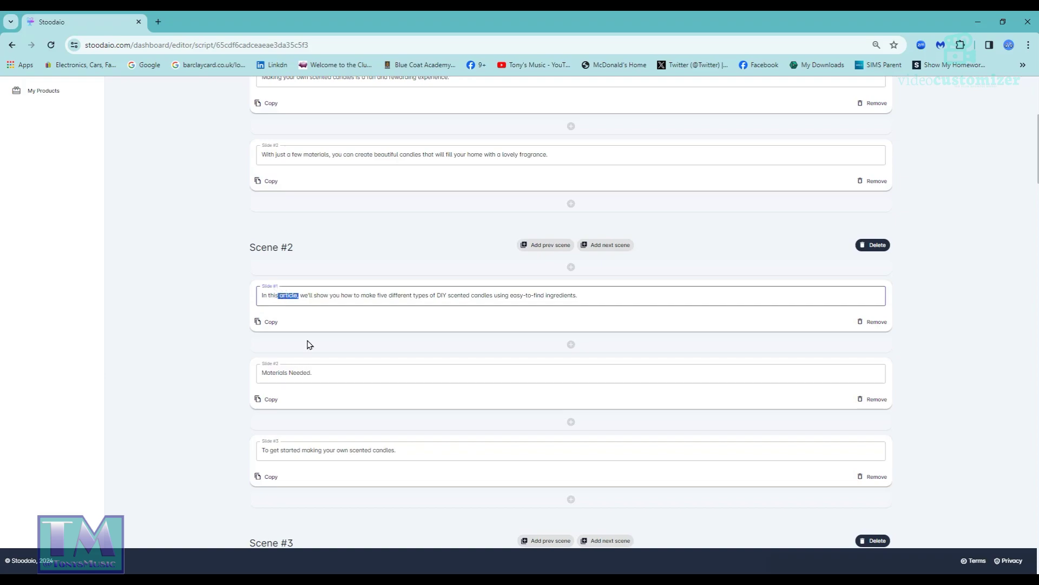
key("BackSpace")
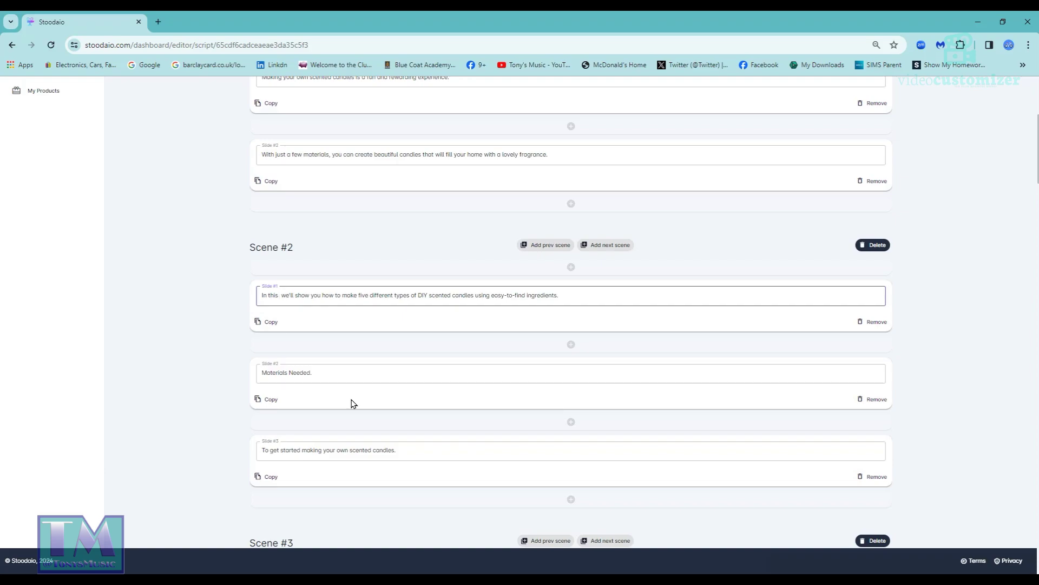
type("video")
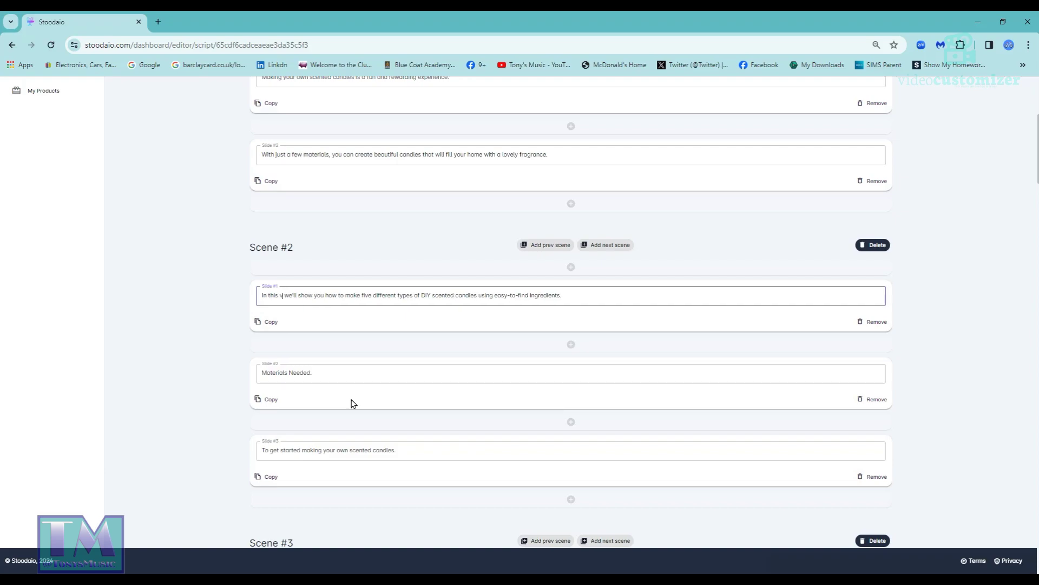
type(",")
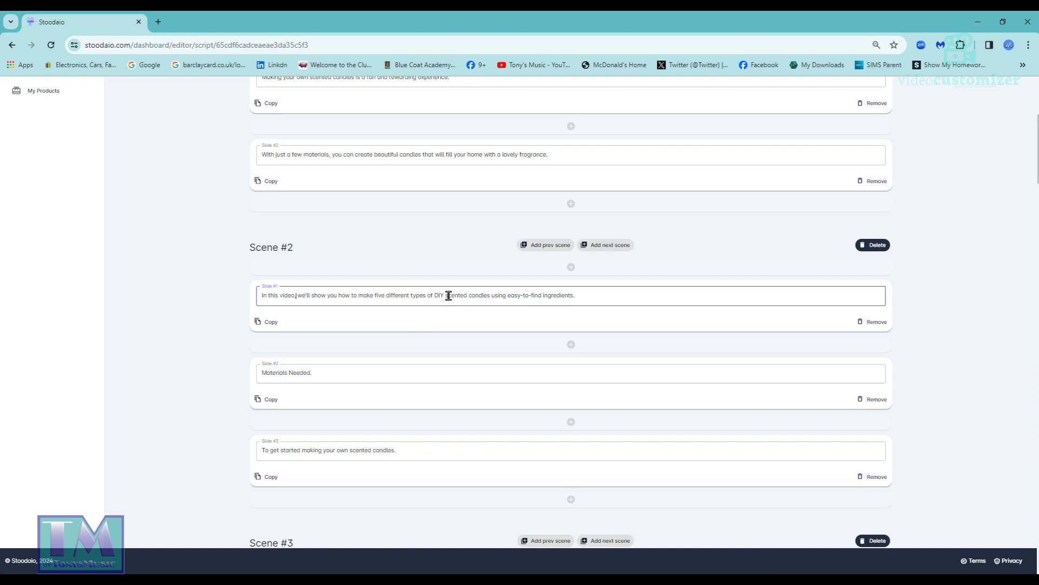
Delete the words "five different types of" from the first slide of Scene #2
left_click_drag(431, 296, 374, 293)
left_click_drag(434, 296, 375, 294)
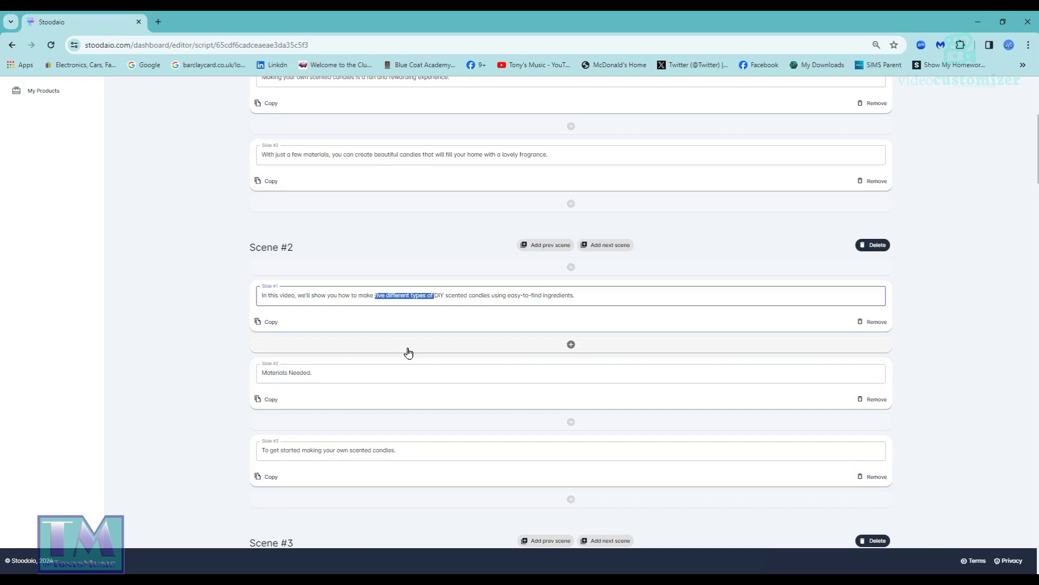
key("BackSpace")
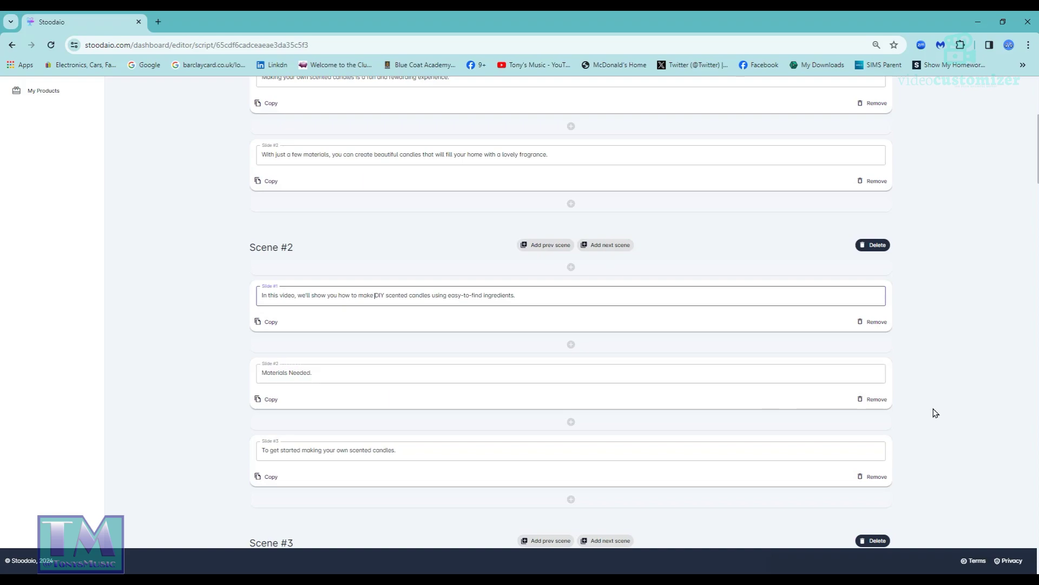
Move the text "To get started making your own scented candles." from Scene #2's third slide to the end of its second slide
left_click(258, 451)
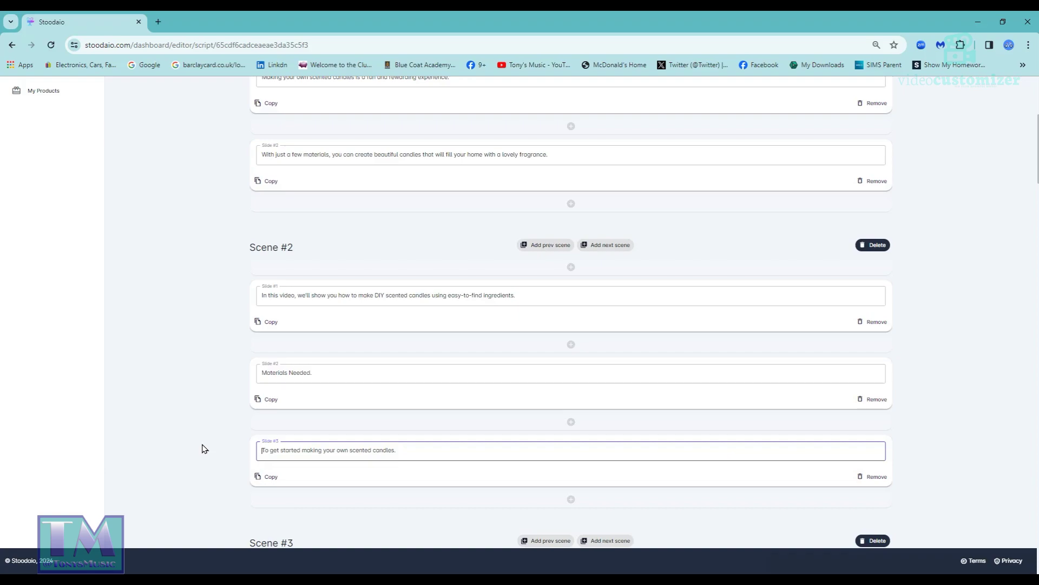
left_click_drag(415, 452, 258, 452)
key("super+c")
right_click(307, 450)
left_click(392, 219)
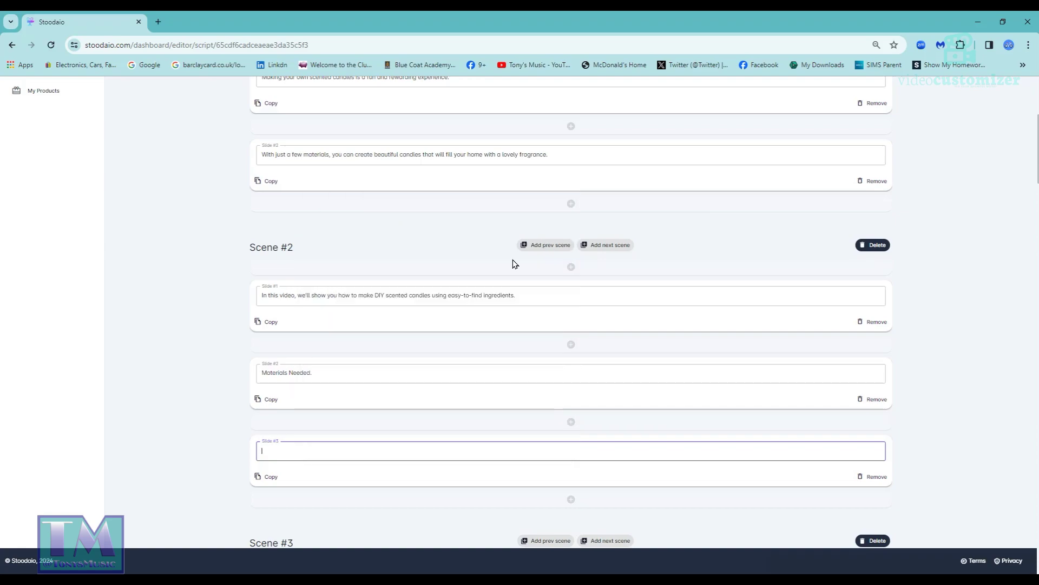
left_click(324, 374)
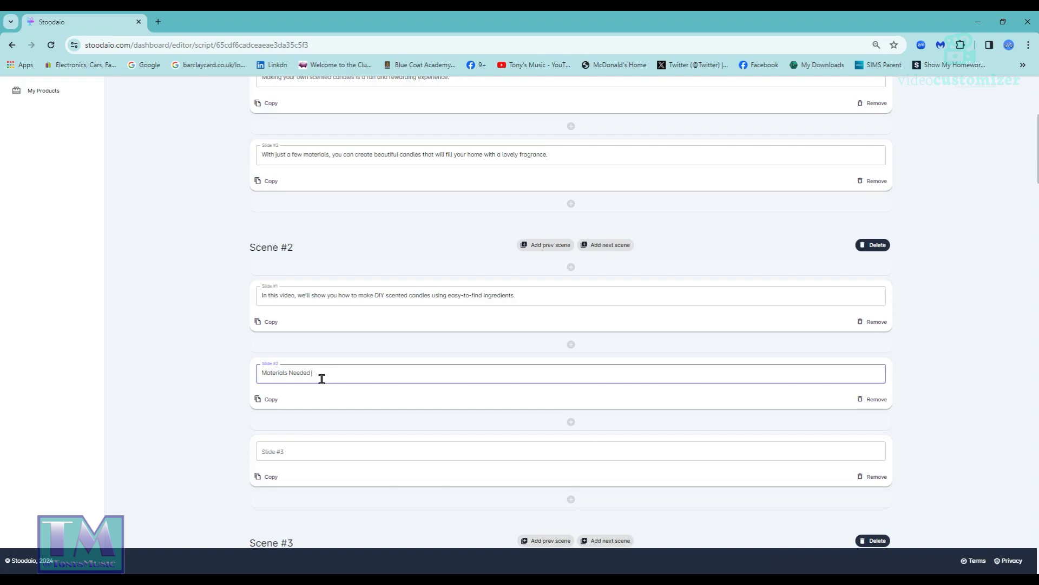
right_click(329, 372)
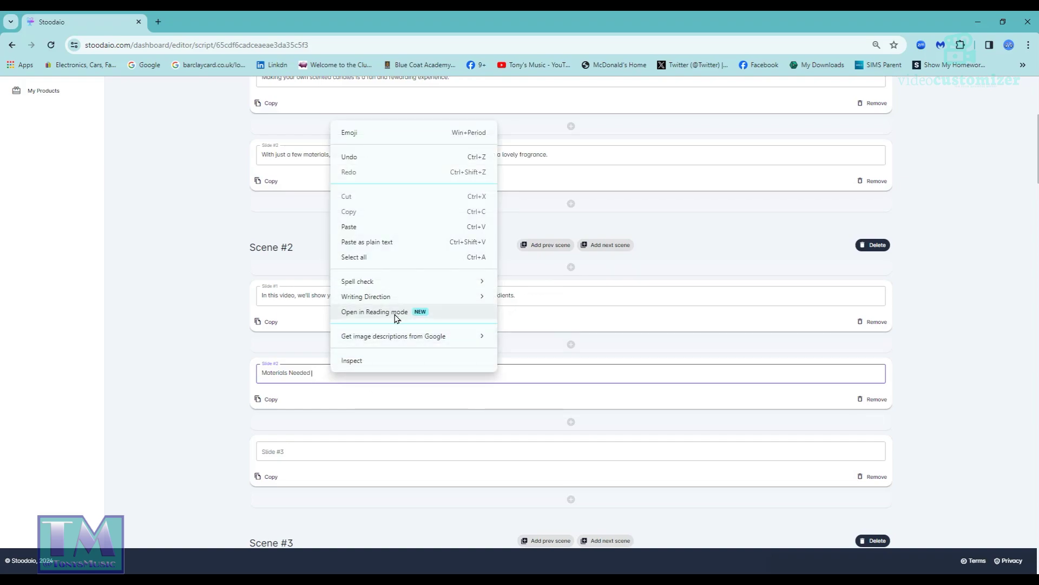
left_click(373, 228)
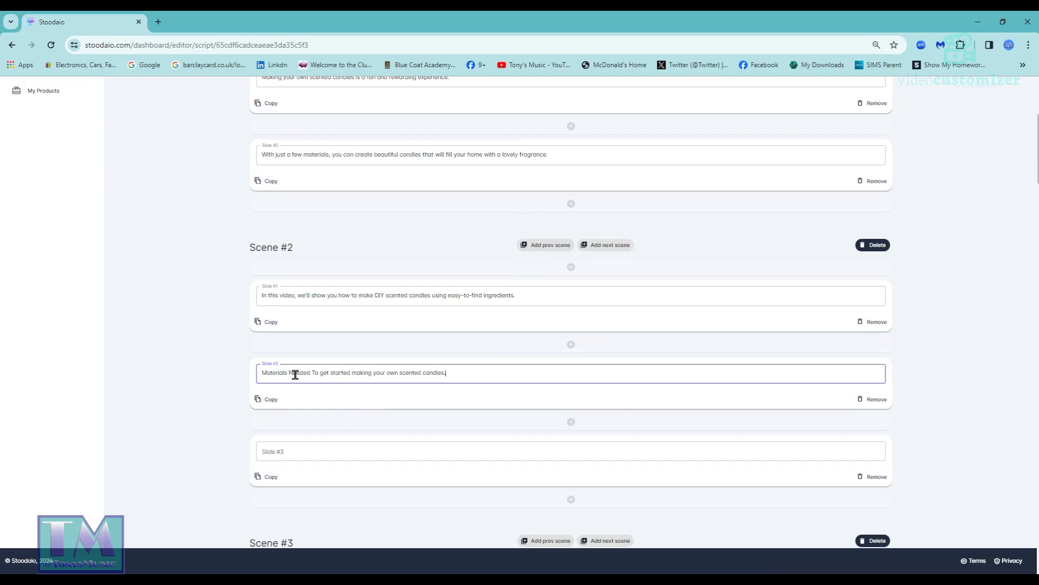
Edit Scene #2's second slide to "Materials needed to get started making your own scented candles." and remove the empty third slide
key("BackSpace")
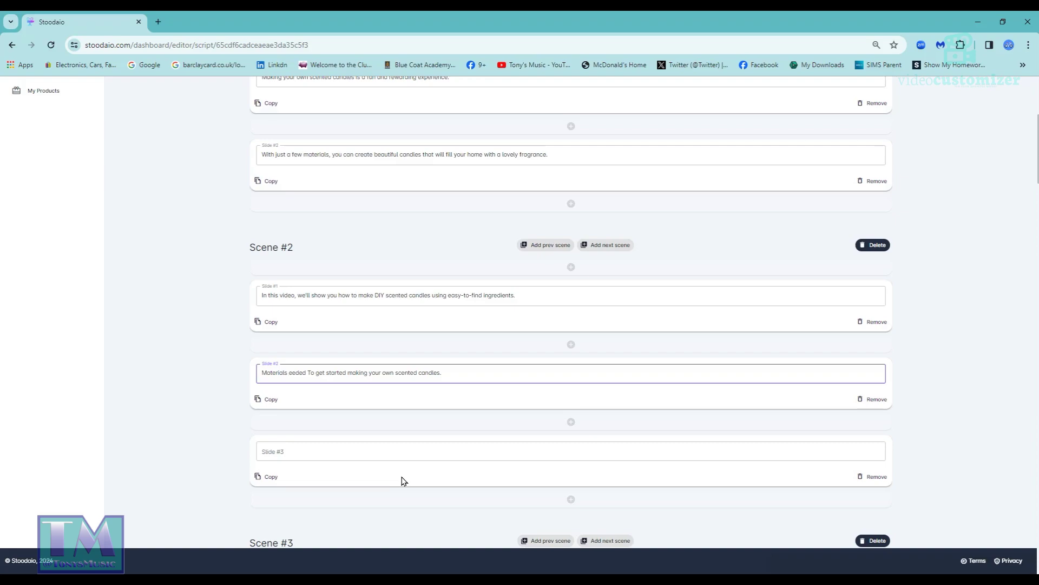
type("n")
key("BackSpace")
type("t")
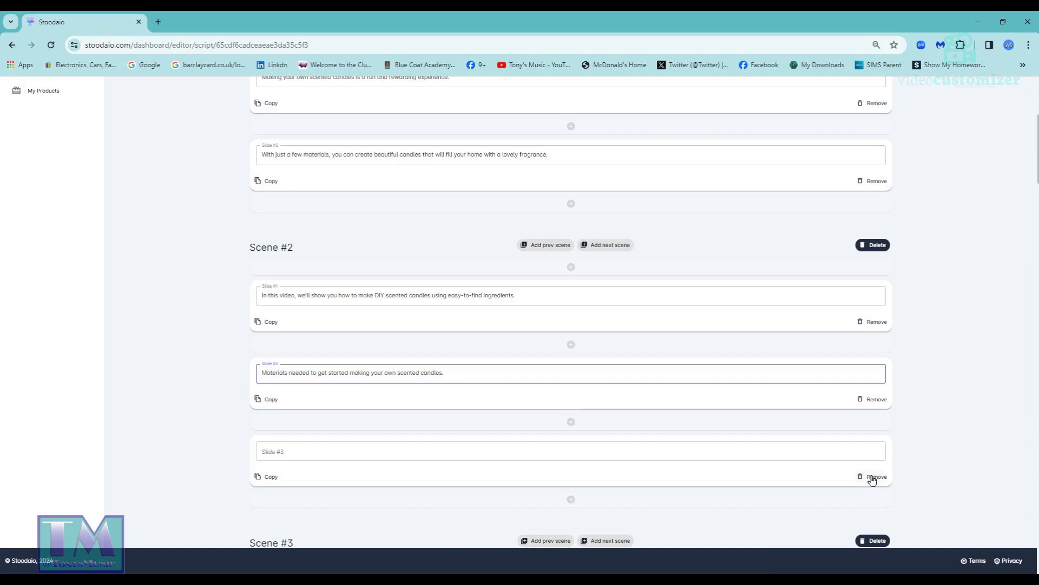
left_click(940, 468)
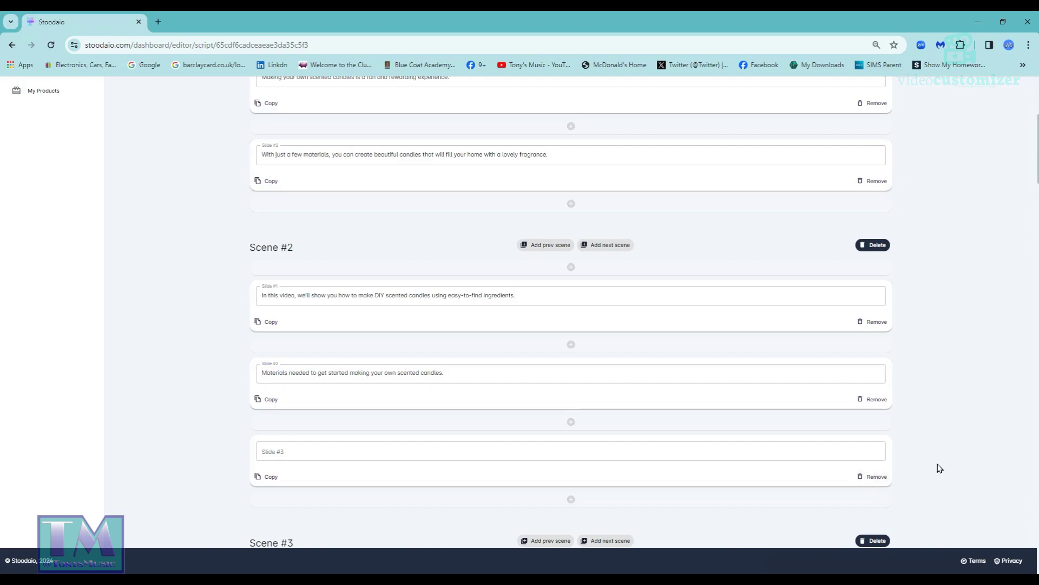
left_click(877, 477)
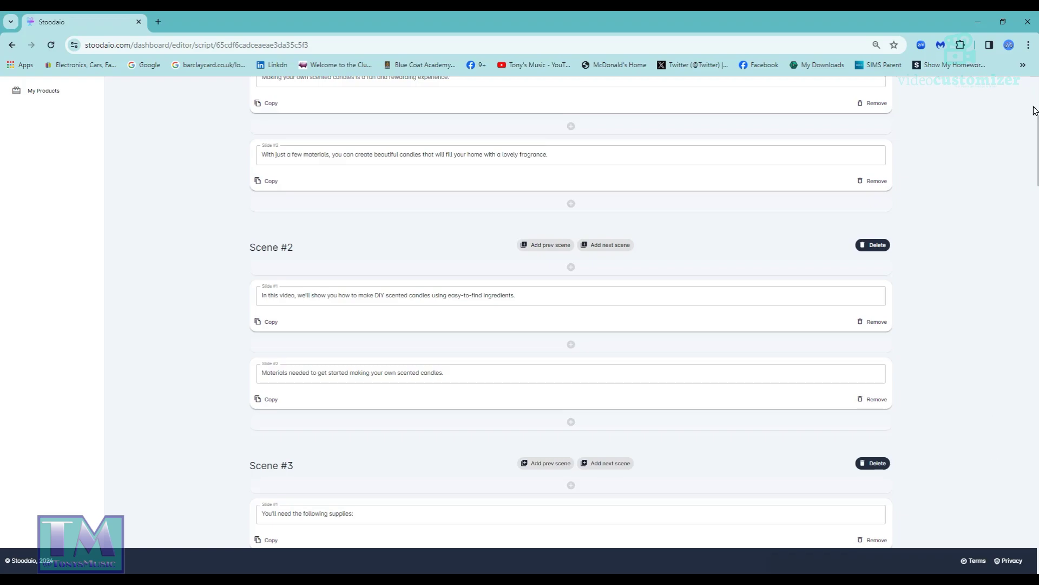
Review the slide texts from Scene #1 onward, checking the supplies and step-by-step instructions for wording that needs changing
scroll(908, 178, "up", 5)
scroll(941, 255, "down", 8)
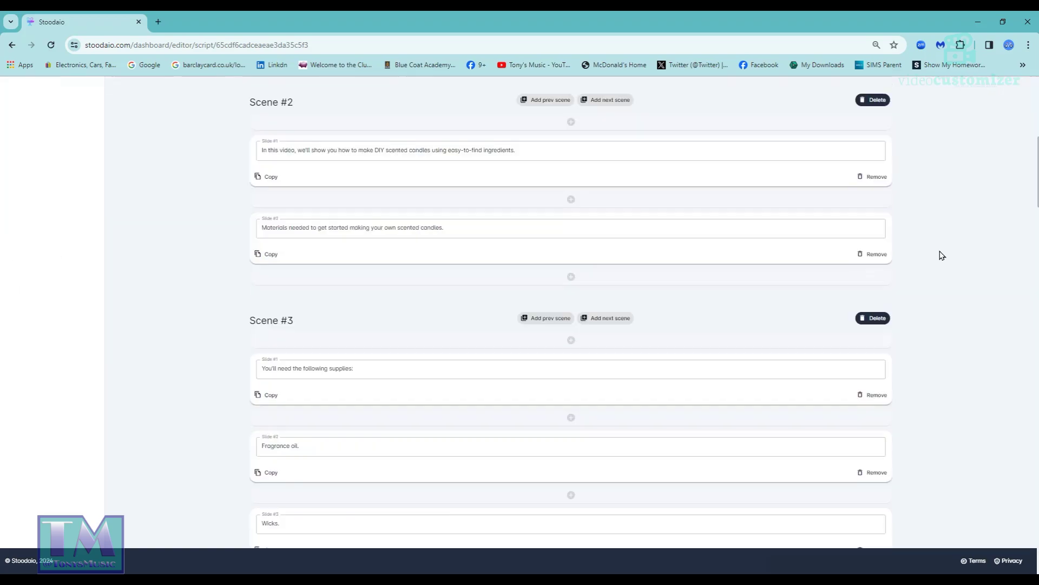
scroll(941, 255, "up", 8)
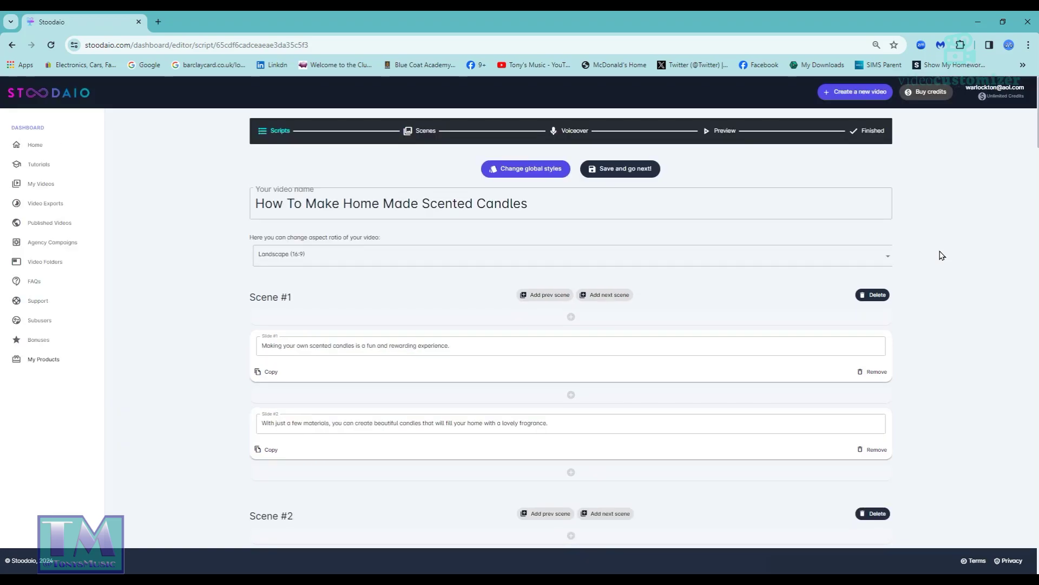
scroll(942, 255, "down", 13)
scroll(942, 255, "up", 5)
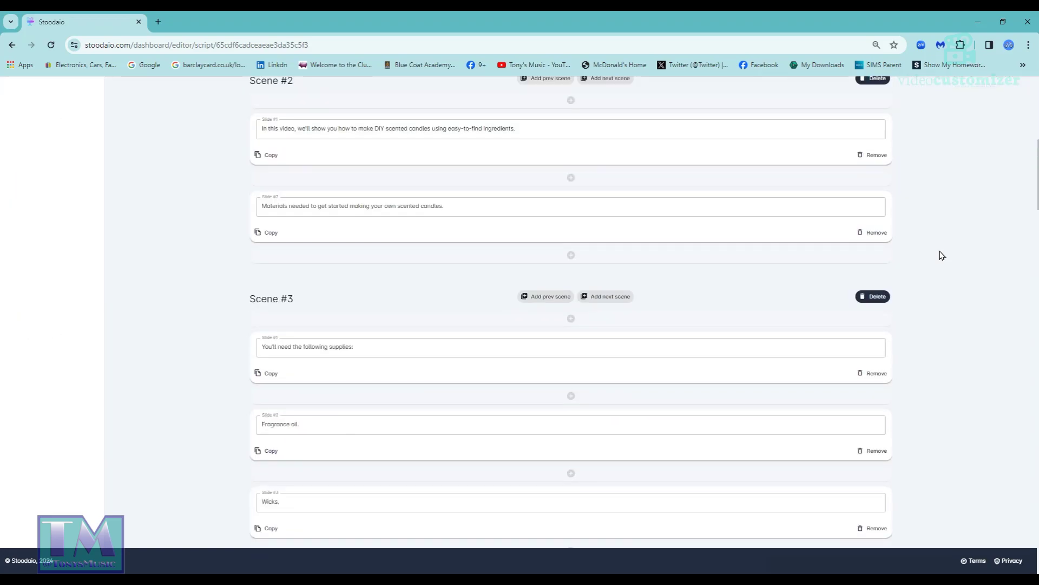
scroll(942, 255, "up", 8)
left_click_drag(1038, 135, 1036, 229)
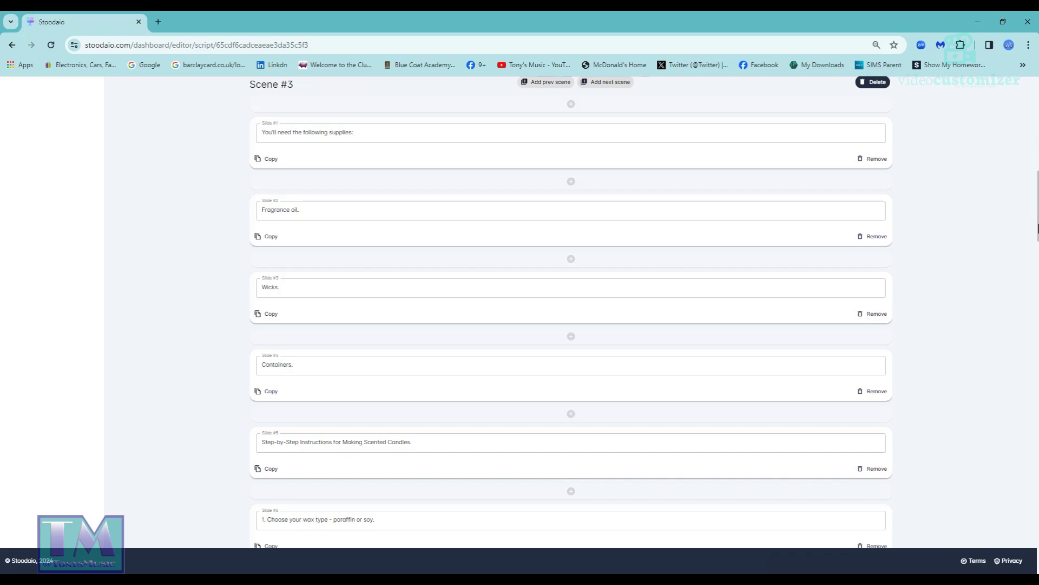
left_click(302, 216)
left_click_drag(292, 287, 258, 288)
left_click(337, 285)
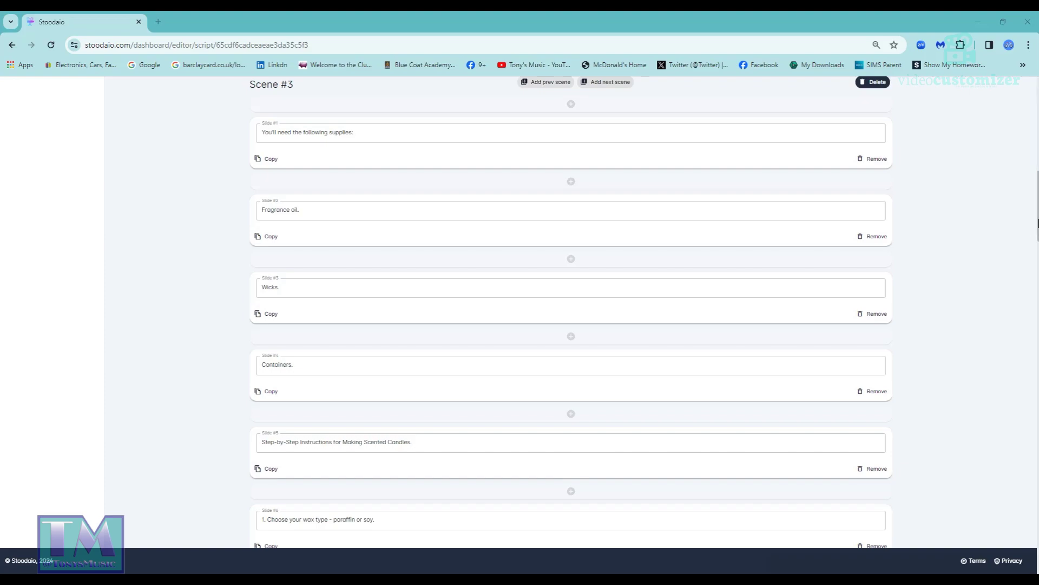
scroll(1036, 247, "down", 3)
left_click_drag(1036, 247, 1037, 339)
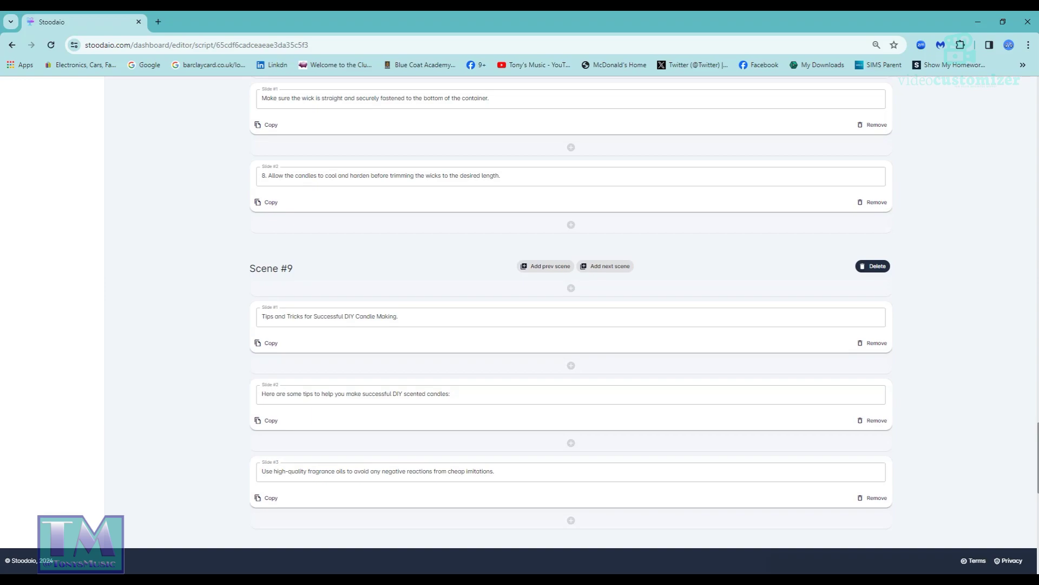
Shorten the third slide of Scene #11 to "Start creating your own signature candle line!"
scroll(571, 311, "down", 3)
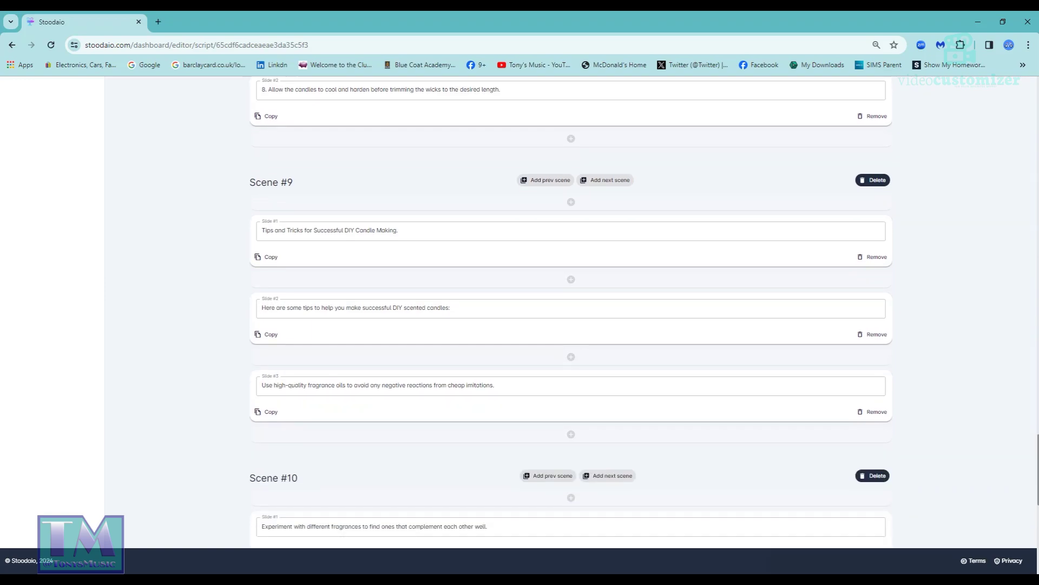
scroll(571, 311, "down", 1)
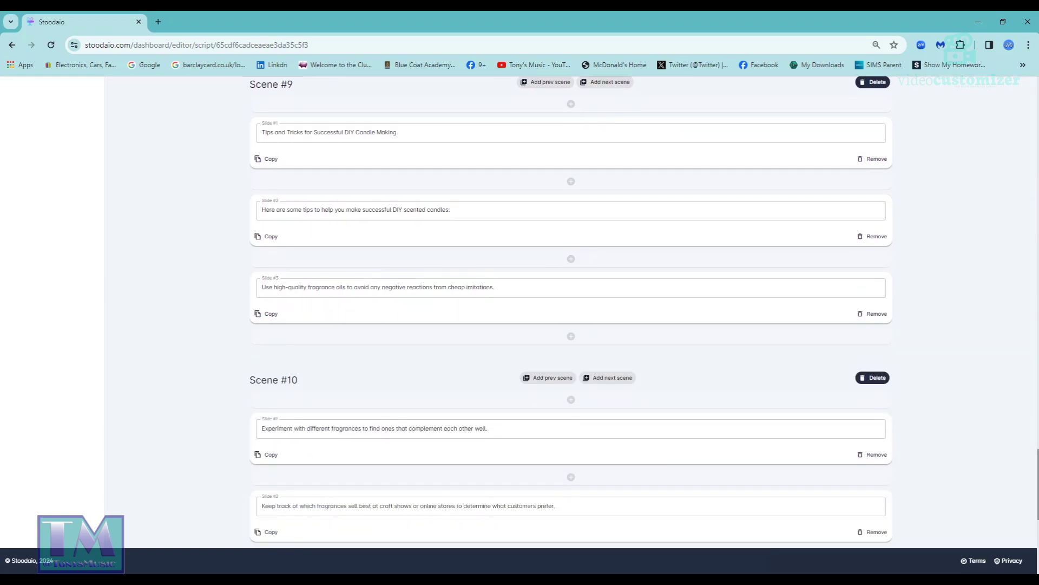
scroll(571, 311, "down", 4)
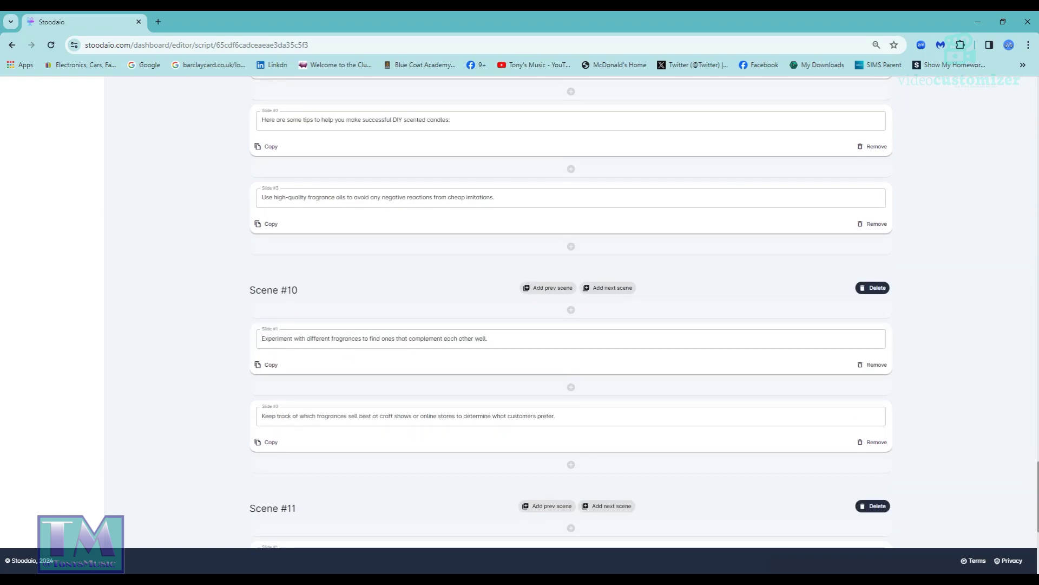
scroll(571, 311, "down", 4)
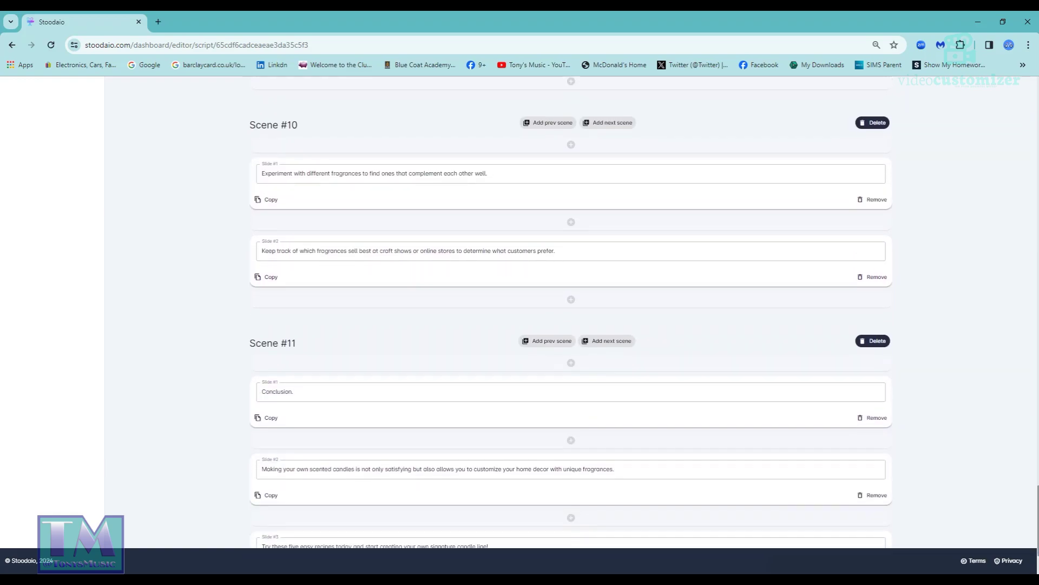
scroll(571, 312, "down", 2)
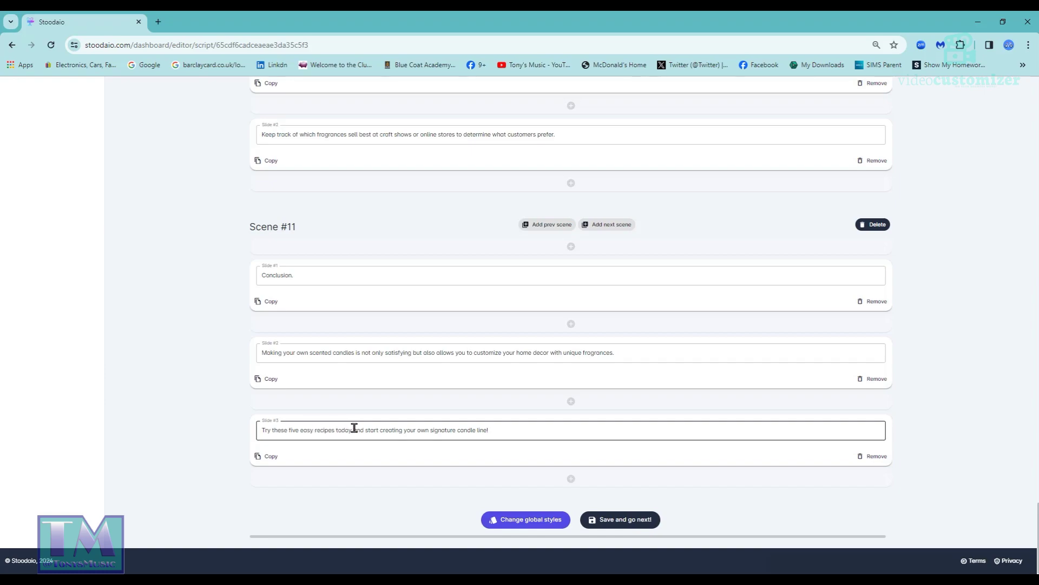
left_click_drag(368, 429, 260, 430)
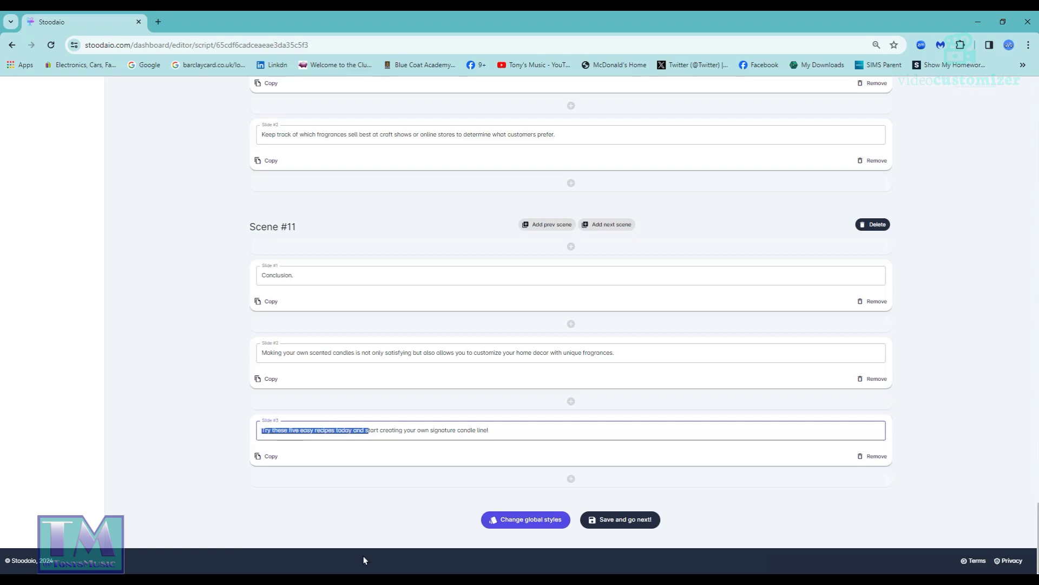
type("S")
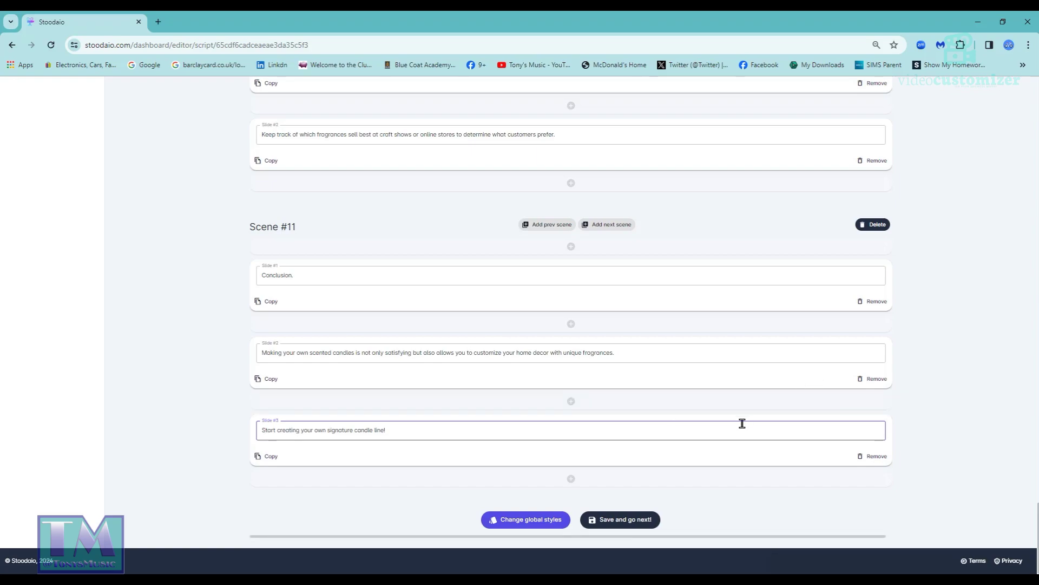
Check through the edited script once more, save it and continue to the scenes stage
scroll(851, 460, "up", 3)
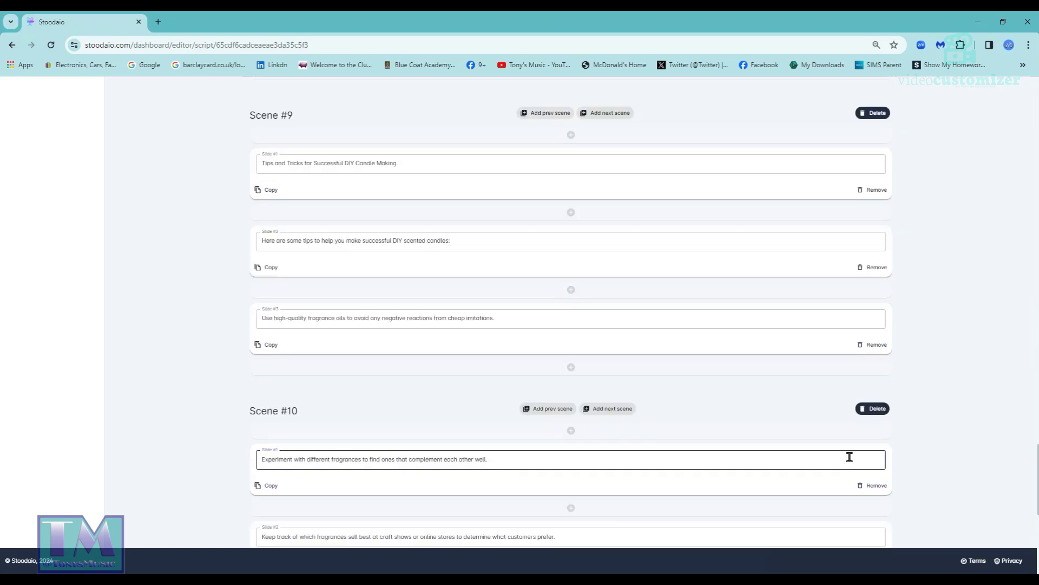
scroll(782, 437, "down", 3)
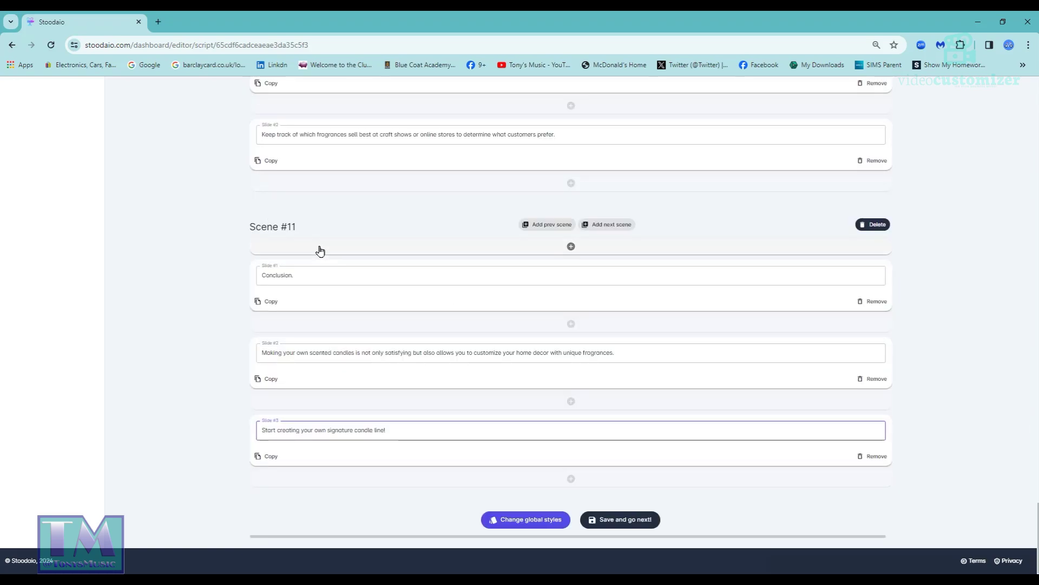
scroll(566, 504, "up", 10)
scroll(565, 505, "down", 10)
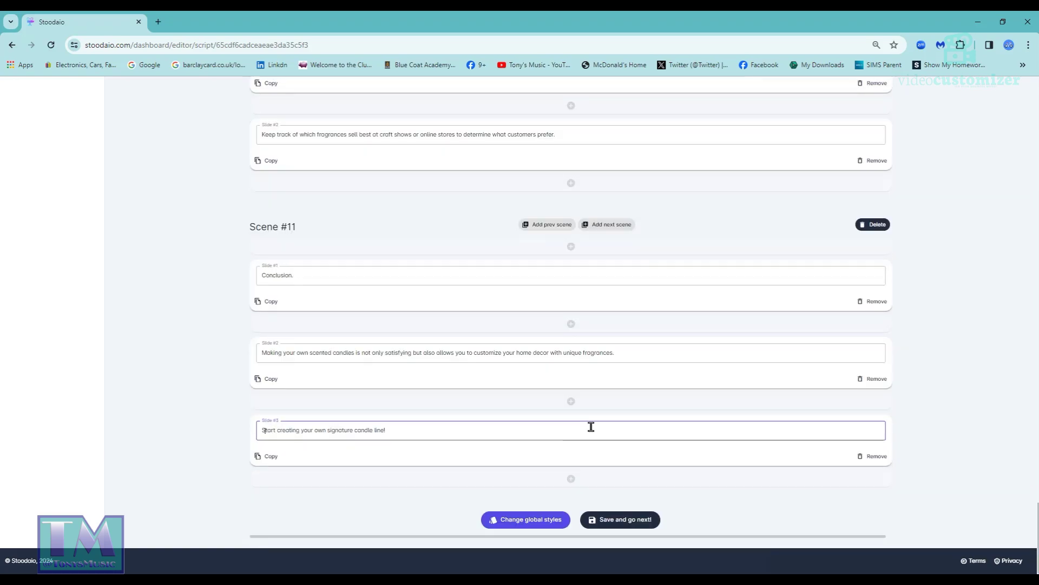
scroll(687, 321, "up", 20)
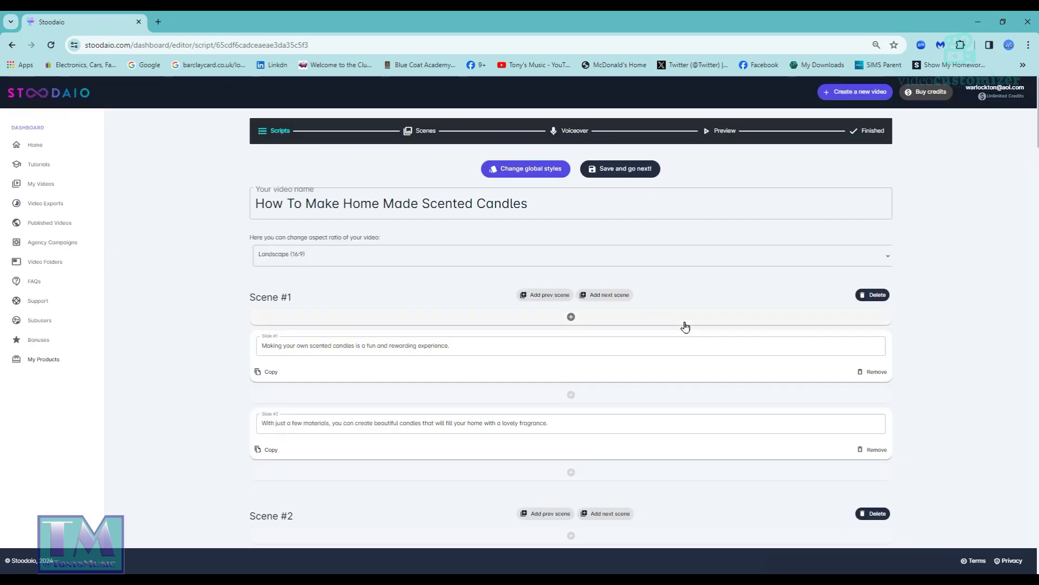
scroll(687, 325, "down", 20)
scroll(685, 320, "down", 15)
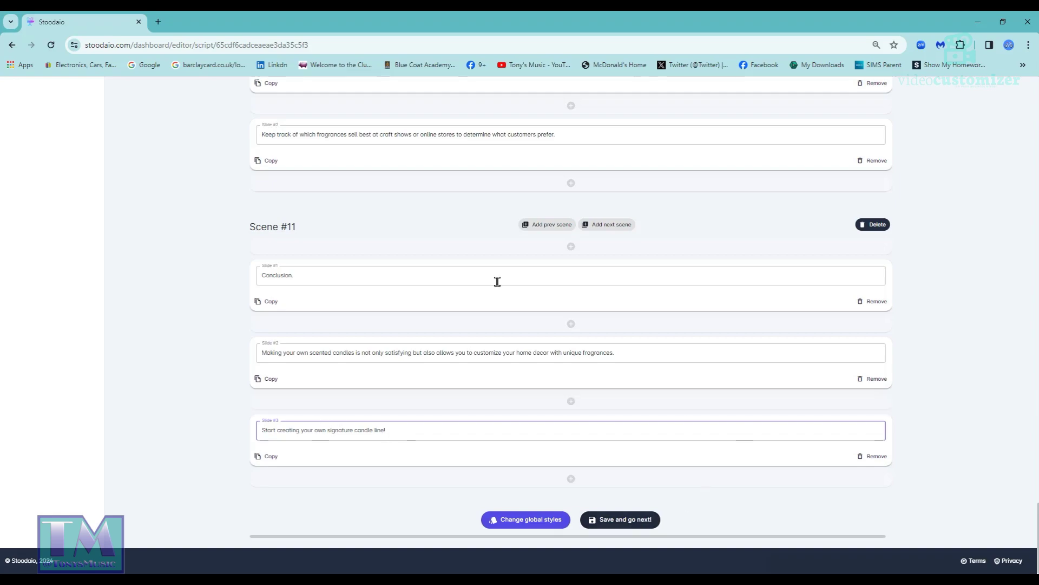
left_click(636, 521)
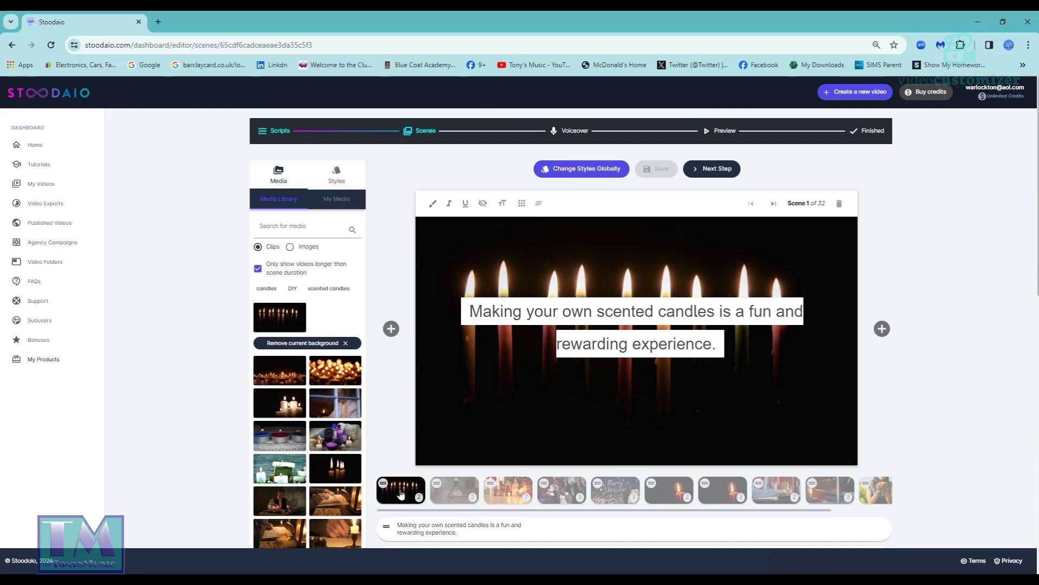
Look through the second and third scenes, the "Step-by-Step Instructions for Making Scented Candles." slide and its suggested background clips
left_click(456, 491)
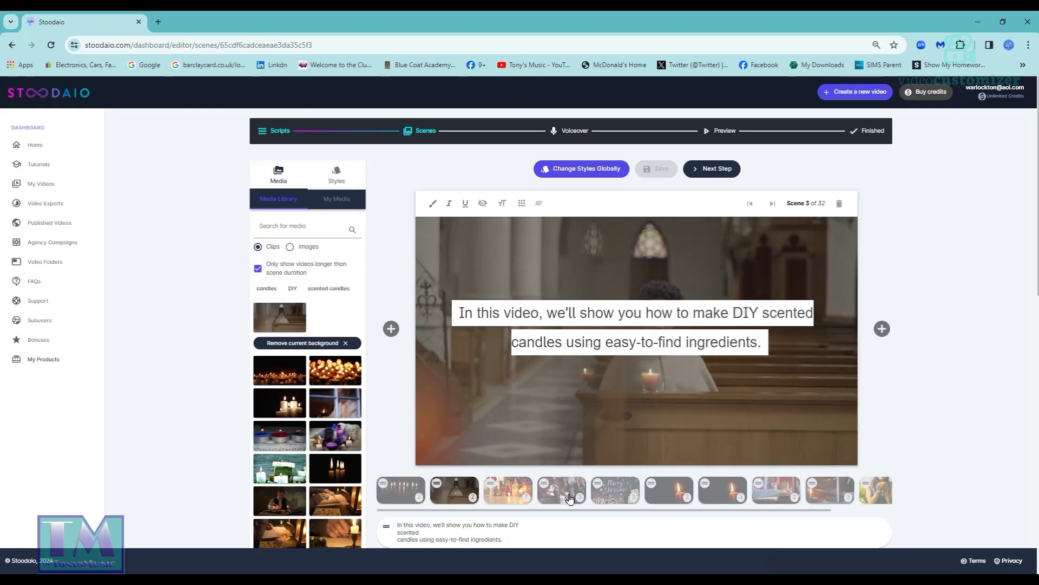
left_click(512, 499)
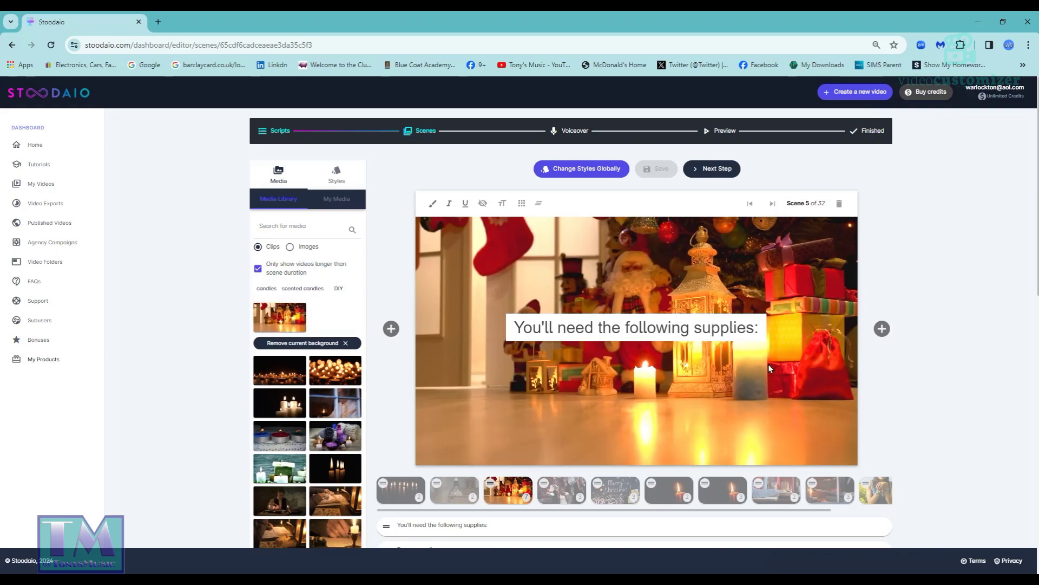
left_click_drag(1035, 215, 984, 350)
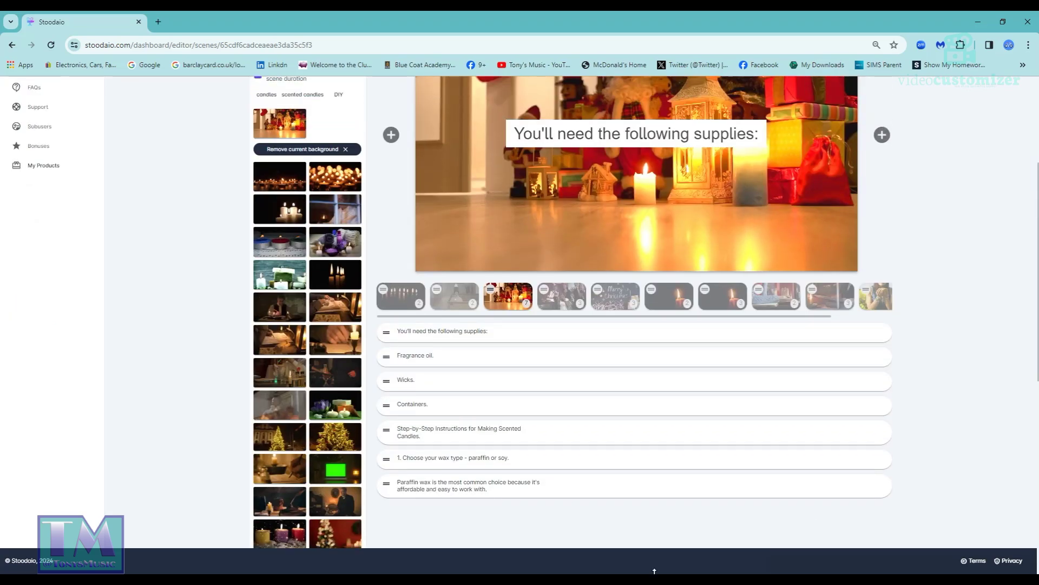
left_click(446, 433)
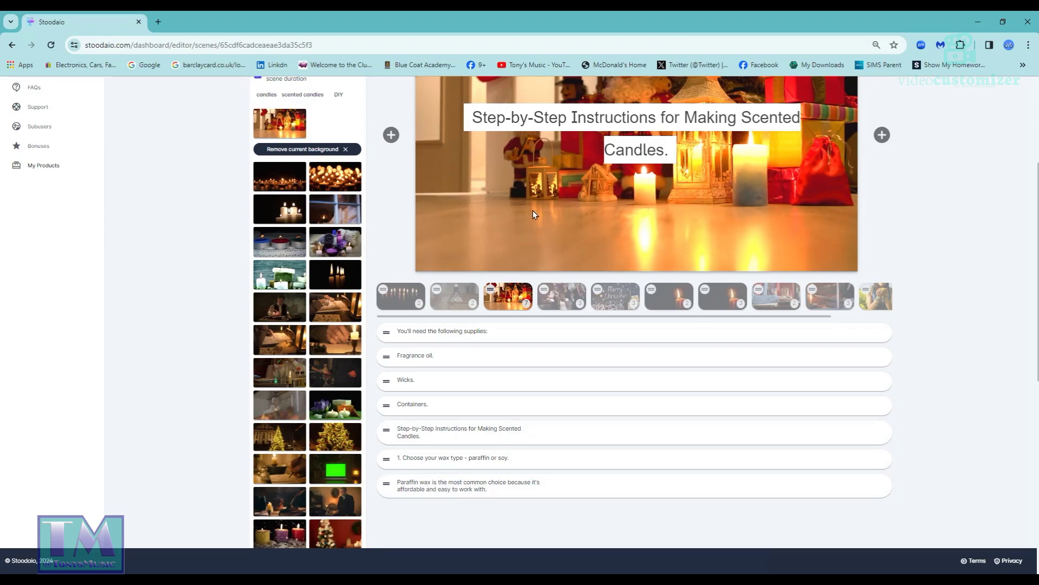
scroll(533, 210, "up", 4)
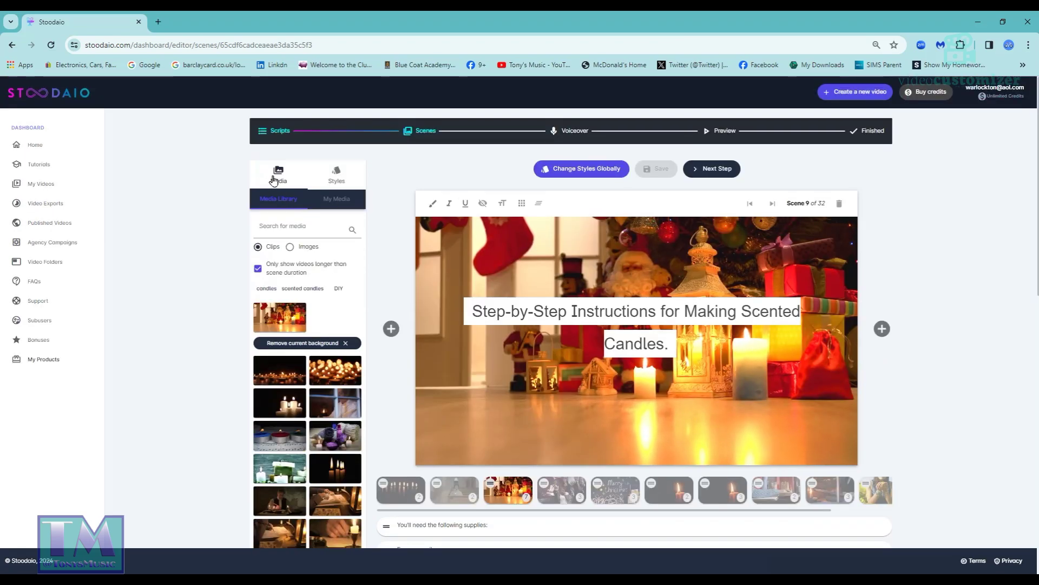
scroll(354, 281, "down", 9)
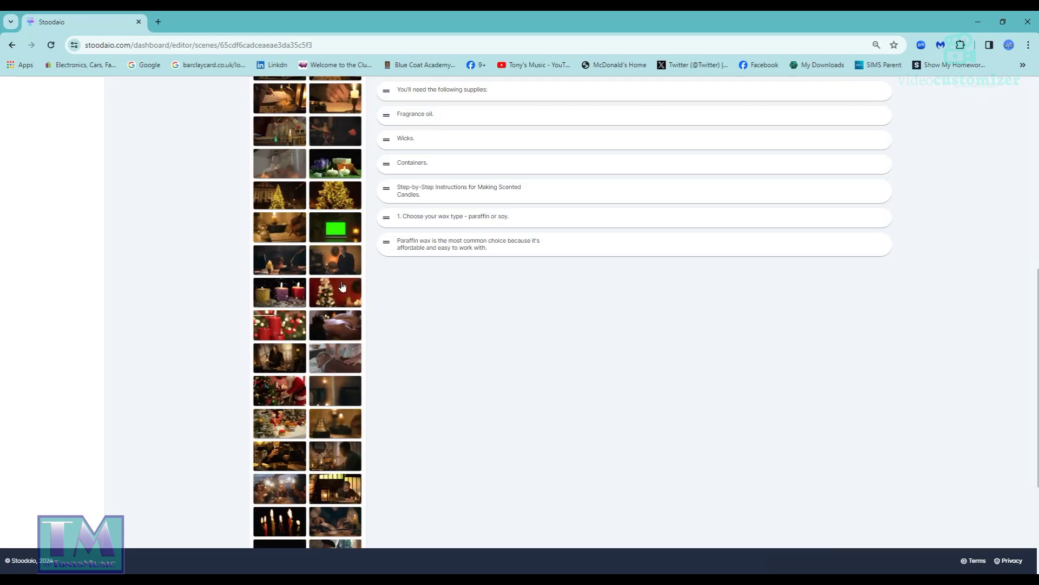
scroll(319, 295, "up", 9)
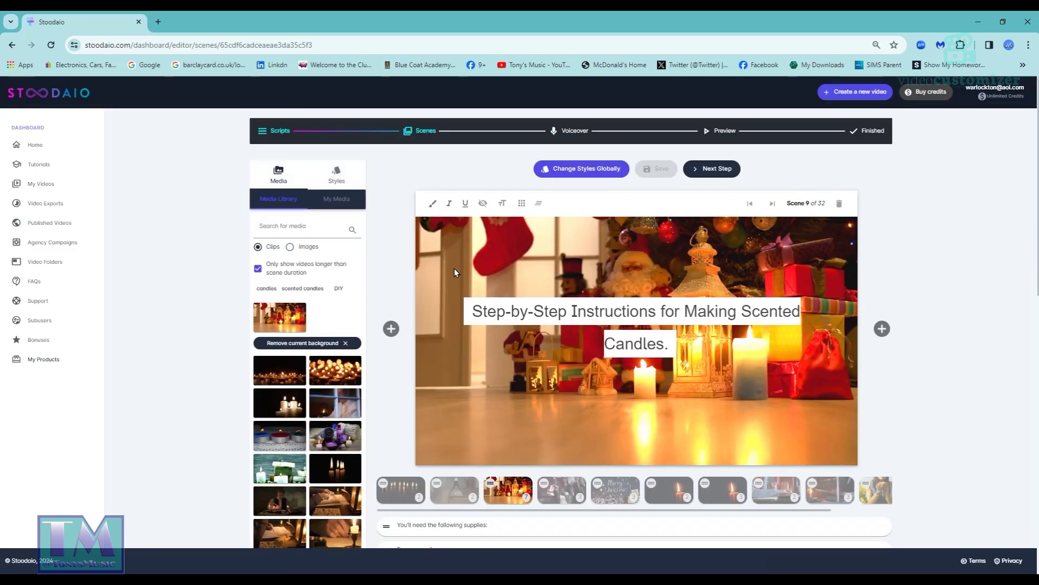
Replace the background of only the "Step-by-Step Instructions for Making Scented Candles." slide with the coloured tealights on sheet music clip
left_click(273, 437)
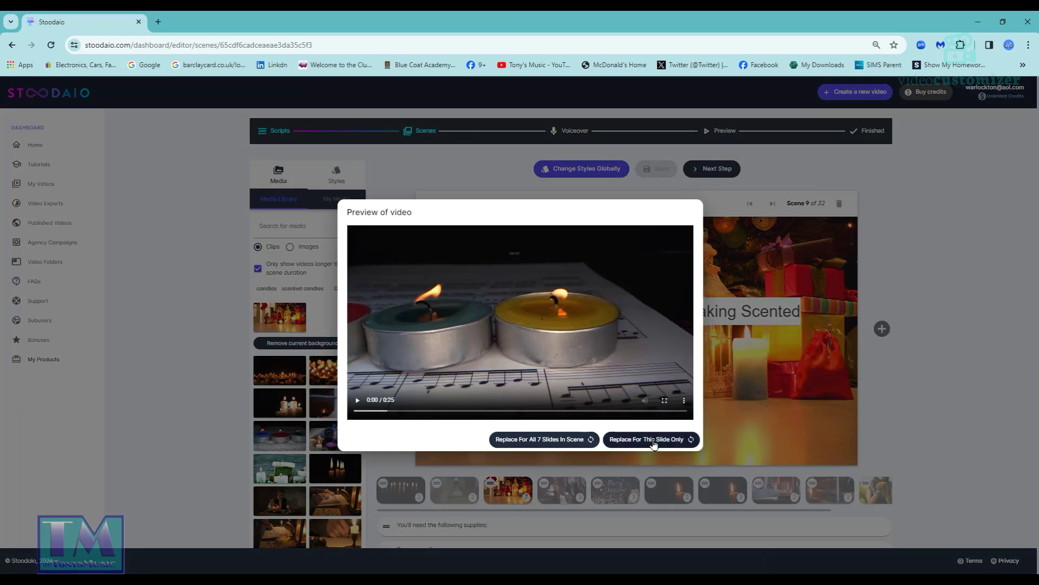
left_click(653, 440)
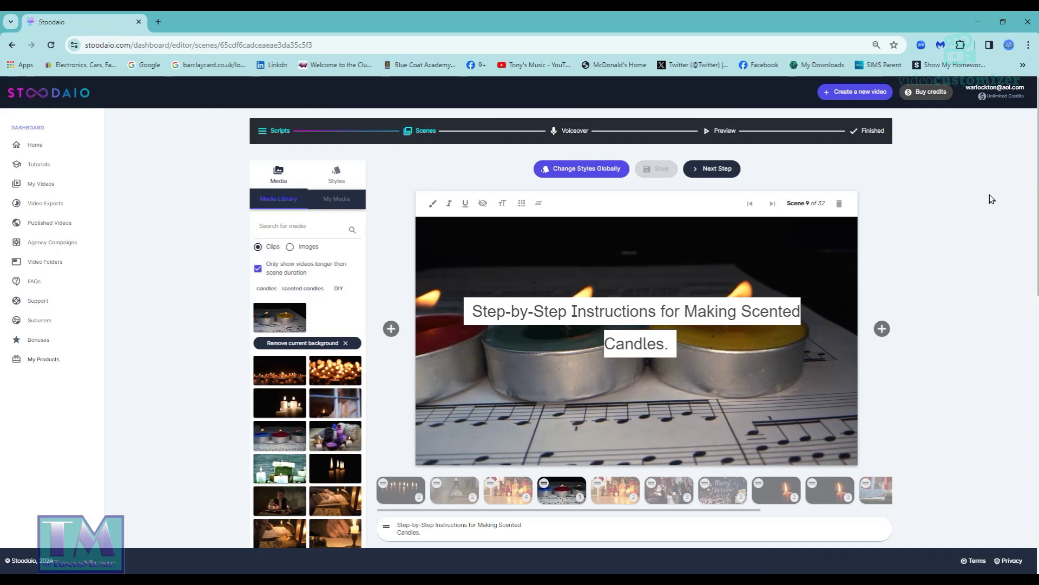
Return to the script and add two blank slides after the "Step-by-Step Instructions for Making Scented Candles." slide in Scene #4
left_click(276, 132)
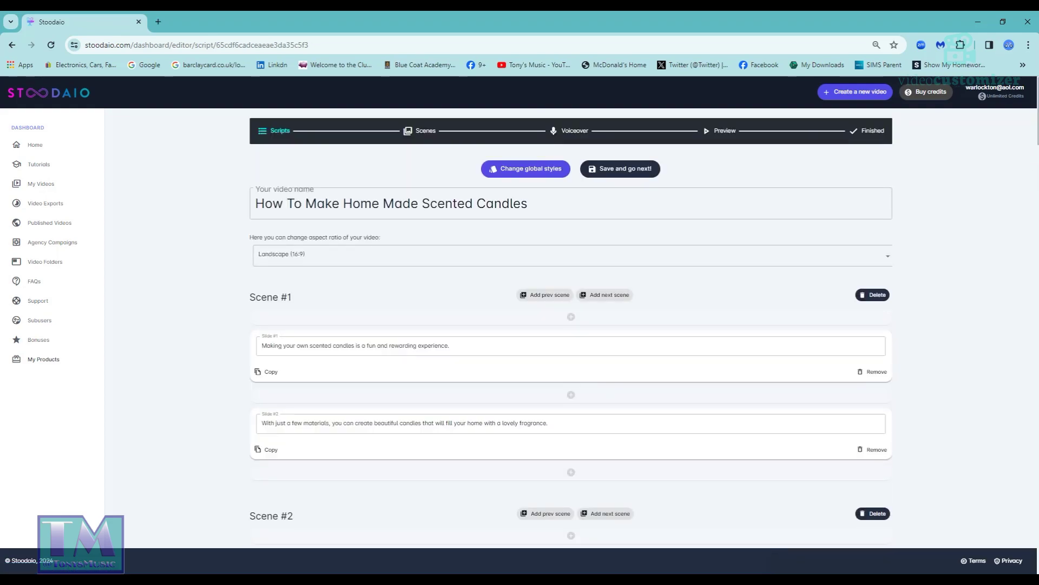
left_click_drag(1035, 130, 1035, 266)
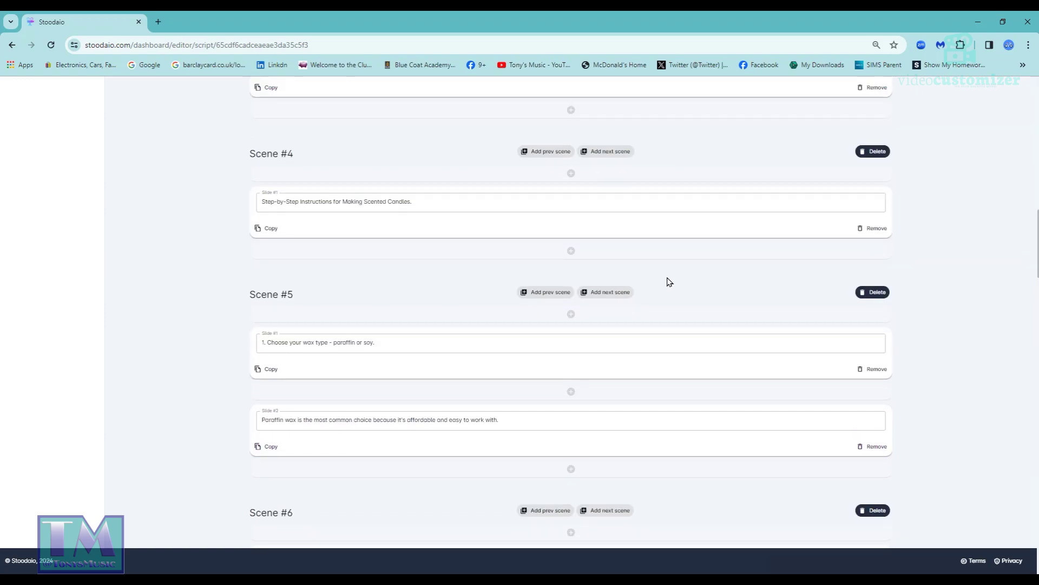
left_click(573, 252)
left_click(573, 252)
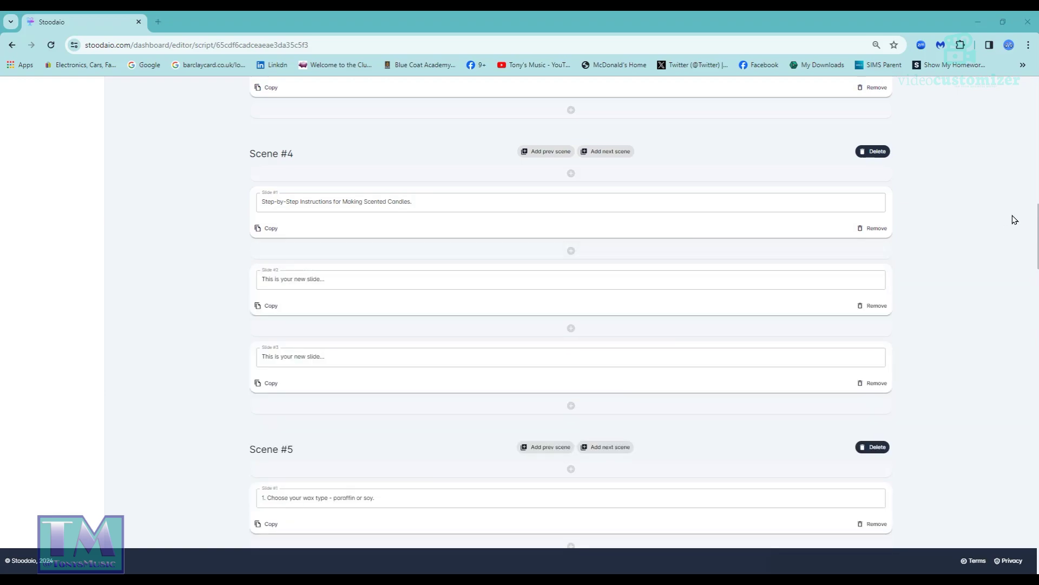
Move the text "1. Choose your wax type - paraffin or soy." from Scene #5 into the second slide of Scene #4
scroll(1038, 219, "down", 1)
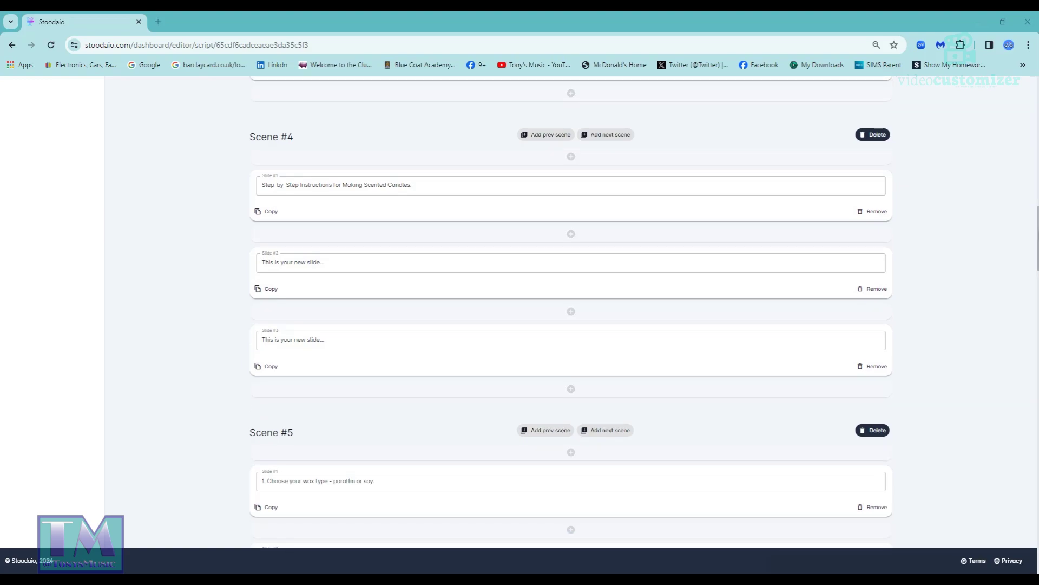
scroll(1027, 248, "down", 3)
scroll(572, 312, "up", 1)
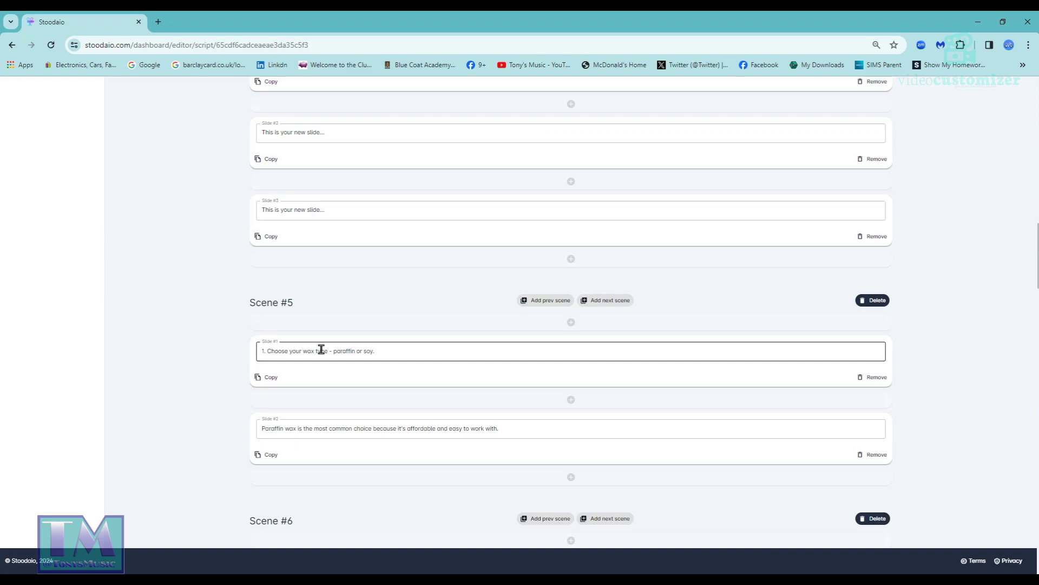
left_click_drag(378, 350, 257, 351)
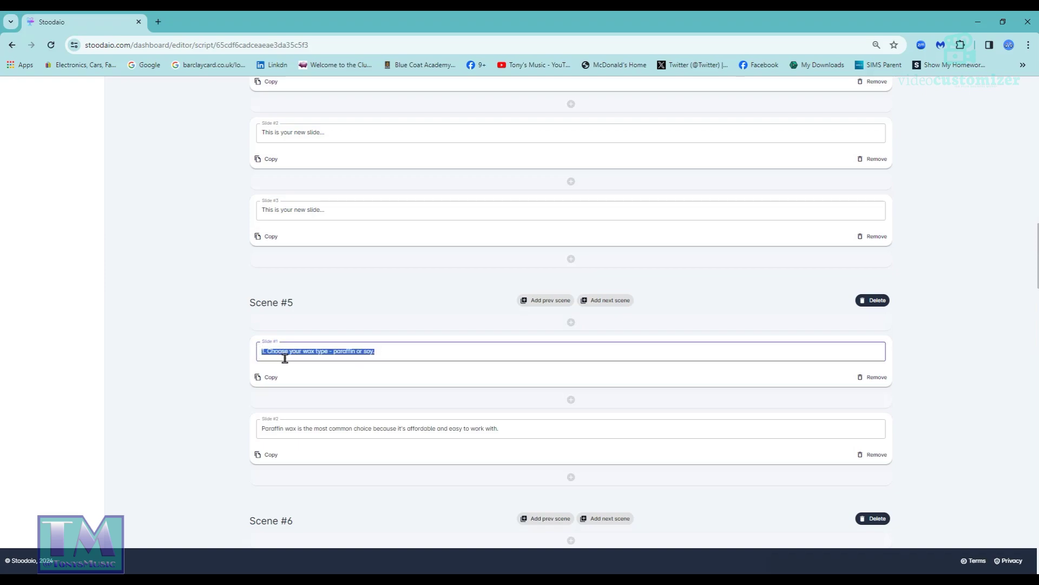
right_click(292, 352)
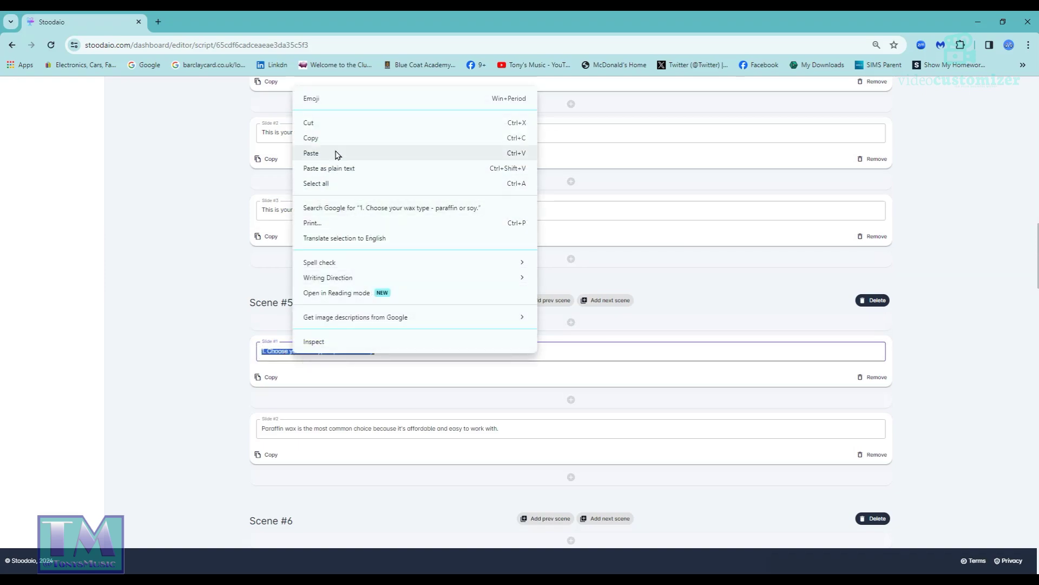
left_click(332, 127)
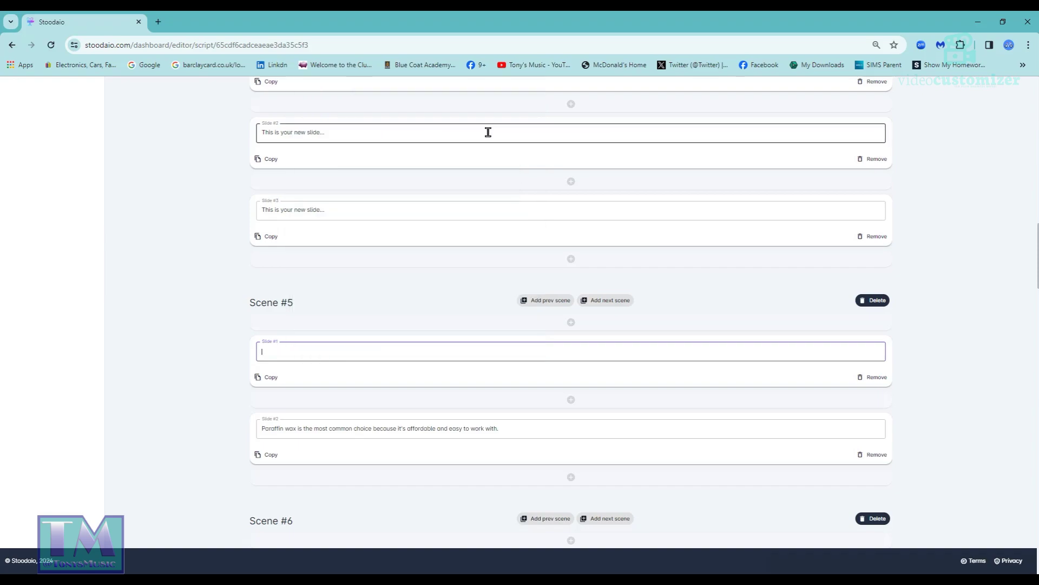
left_click_drag(331, 133, 251, 135)
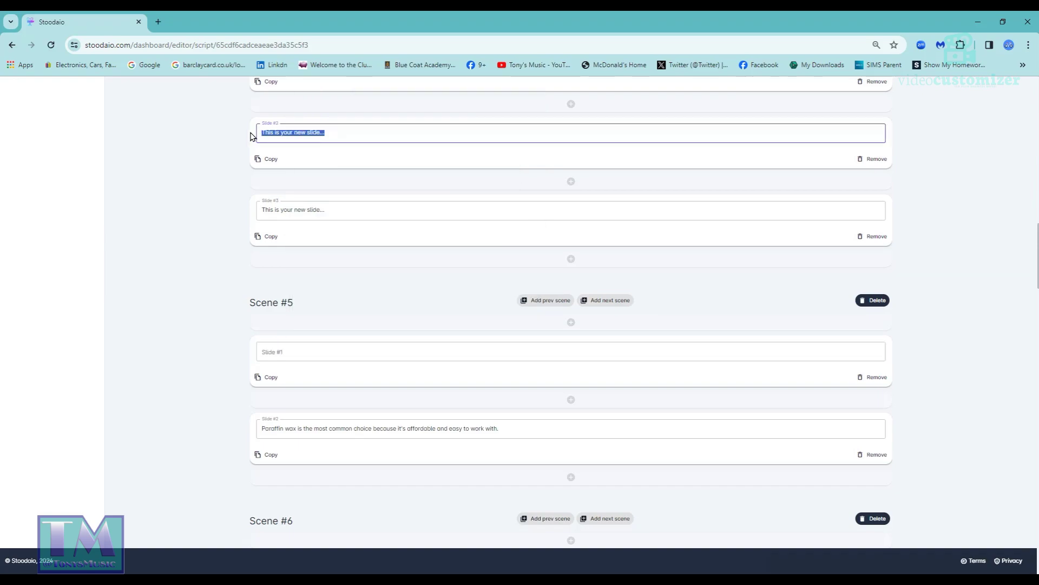
right_click(302, 132)
left_click(348, 202)
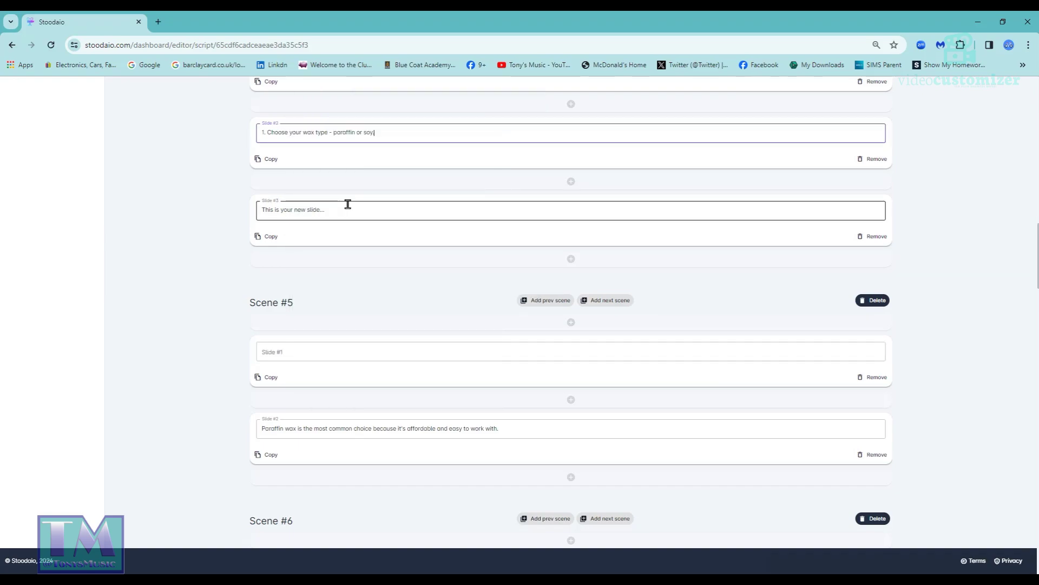
Move Scene #5's text about paraffin wax being the most common choice into Scene #4's third slide, and delete the emptied Scene #5
left_click_drag(515, 430, 251, 428)
right_click(306, 425)
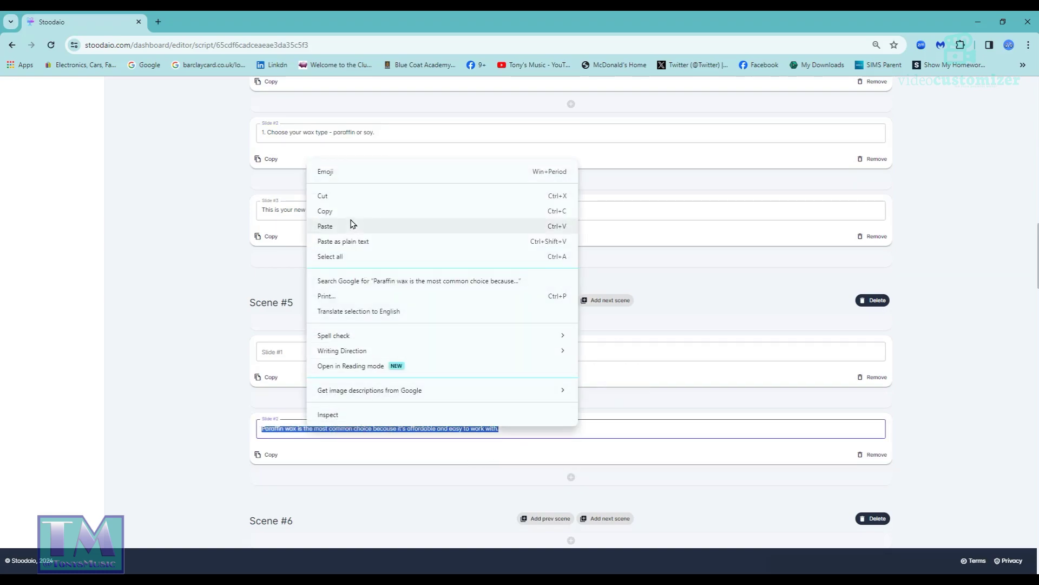
left_click(348, 202)
left_click(335, 210)
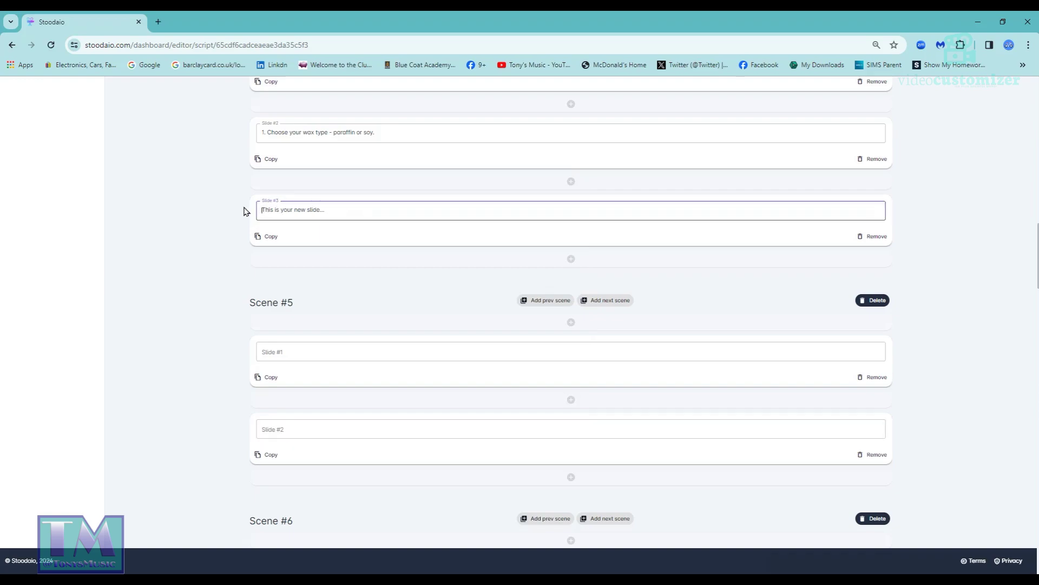
left_click_drag(330, 213, 242, 214)
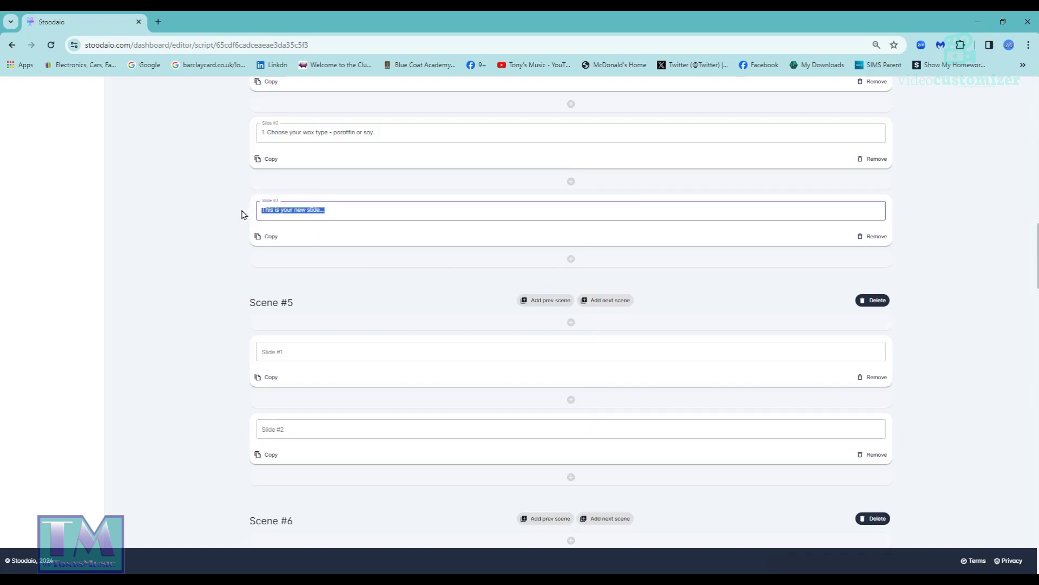
right_click(300, 209)
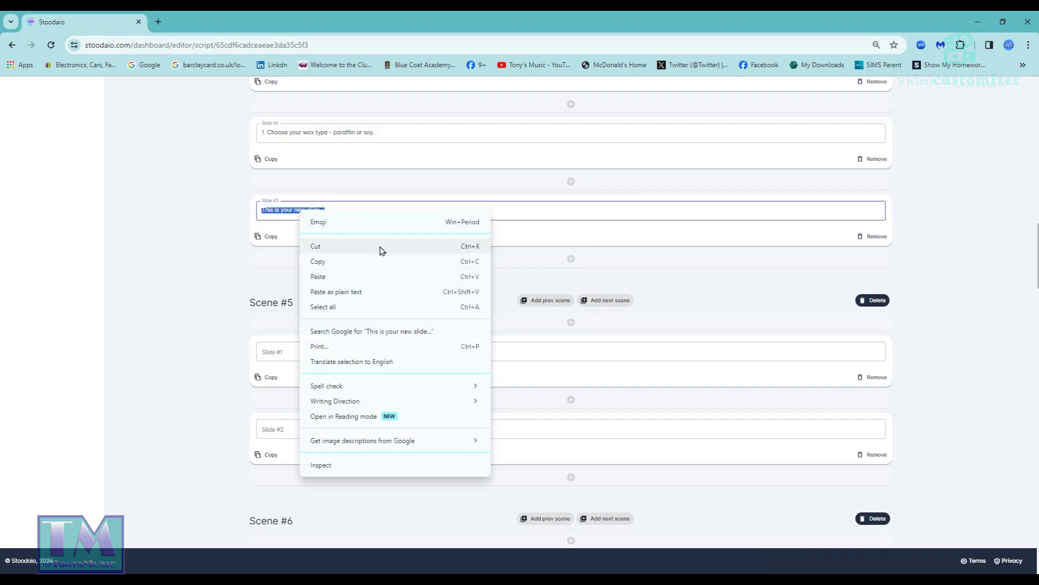
left_click(337, 277)
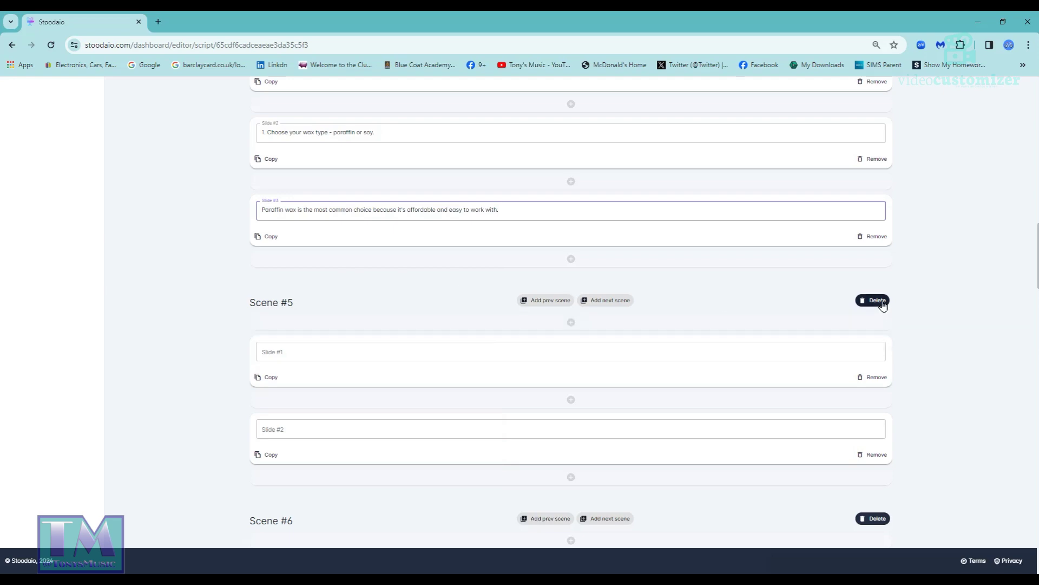
left_click(993, 329)
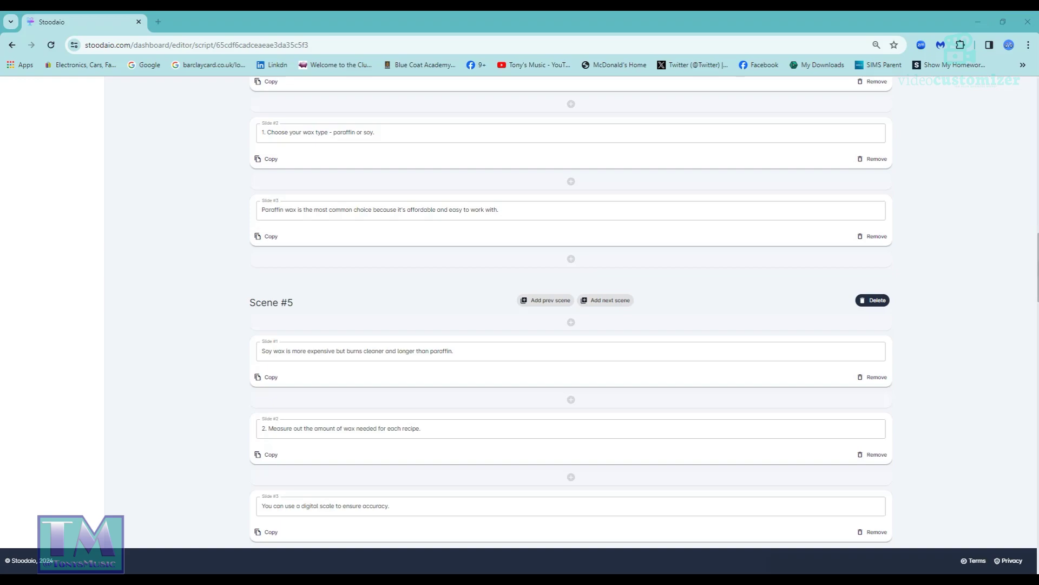
Look through the script's remaining scenes, checking how the instruction and supply slides are grouped
scroll(1036, 276, "down", 3)
scroll(571, 313, "down", 3)
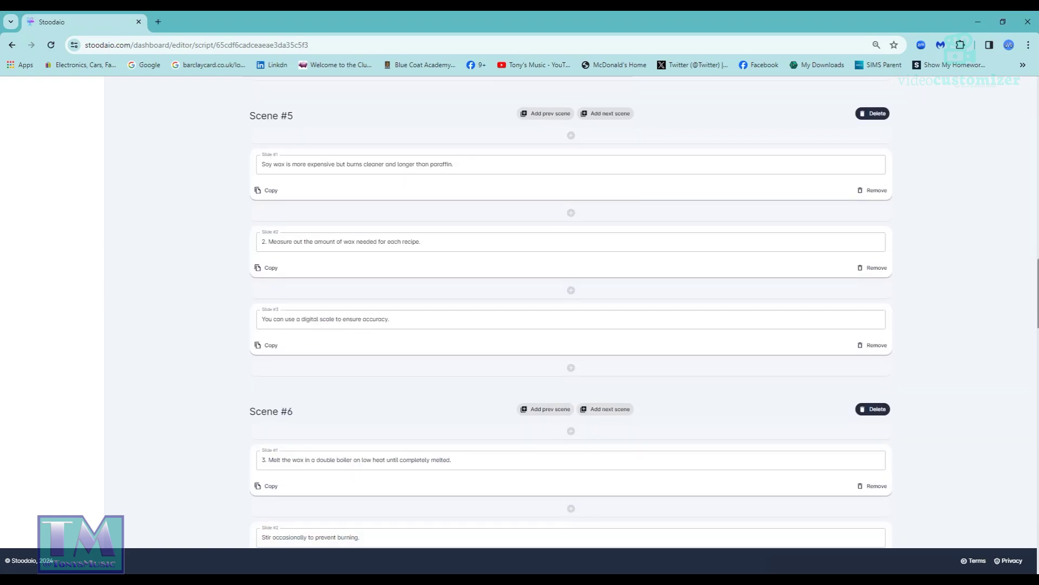
scroll(571, 312, "down", 6)
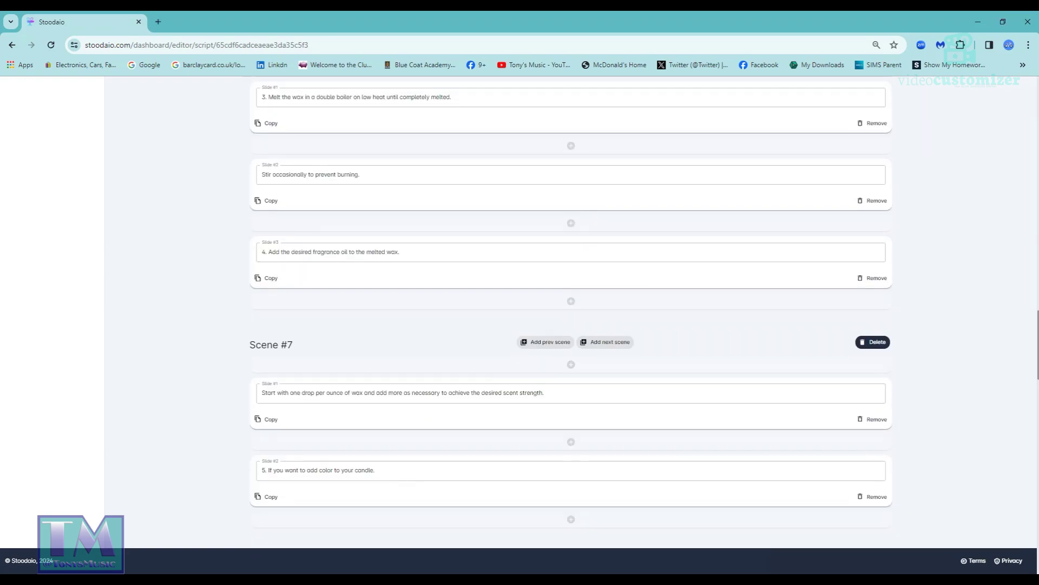
scroll(1016, 225, "down", 2)
scroll(1016, 226, "up", 15)
scroll(1016, 225, "up", 5)
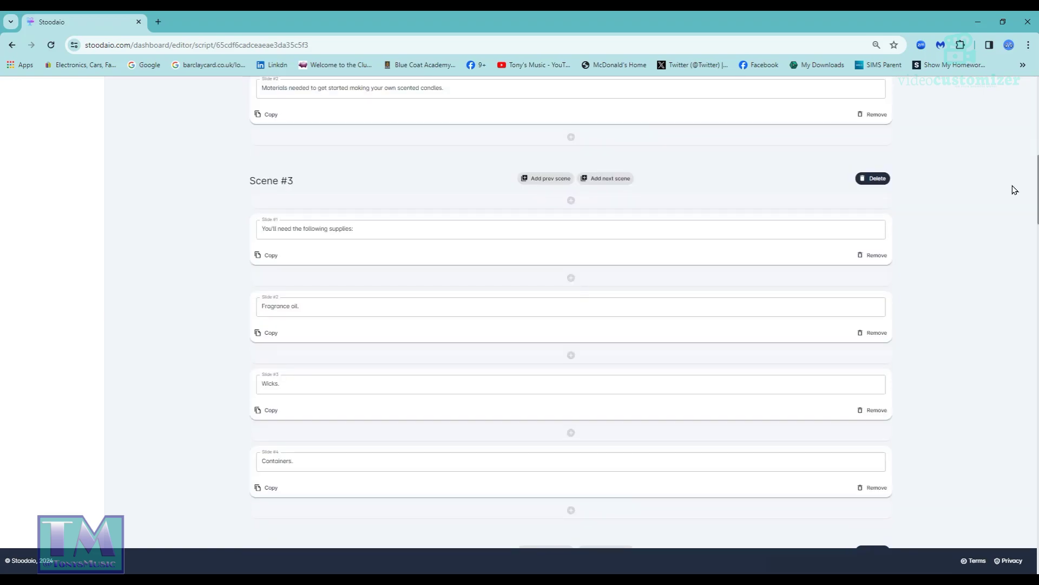
scroll(1018, 210, "down", 3)
scroll(1019, 210, "up", 1)
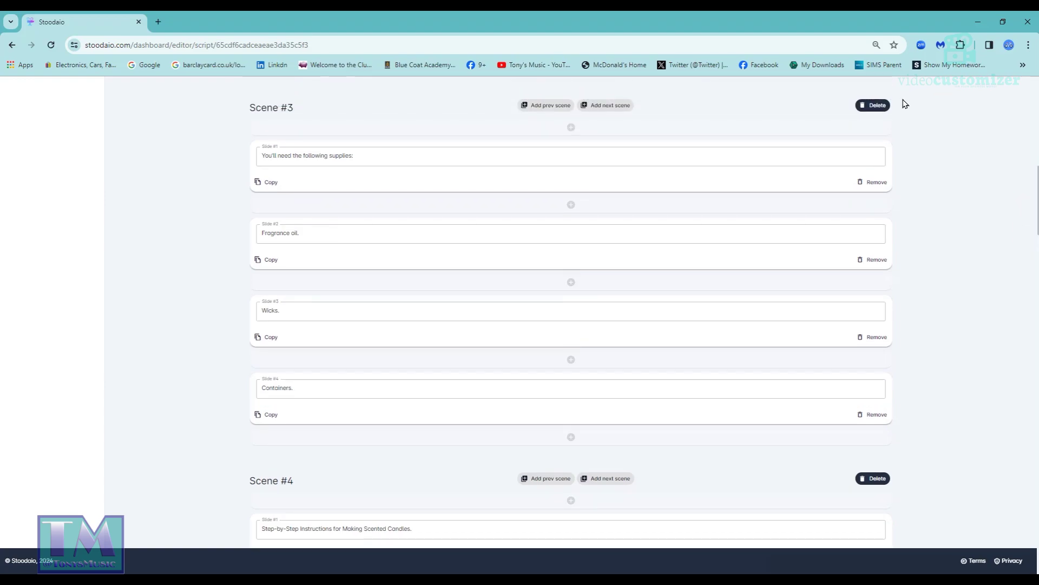
scroll(988, 385, "up", 10)
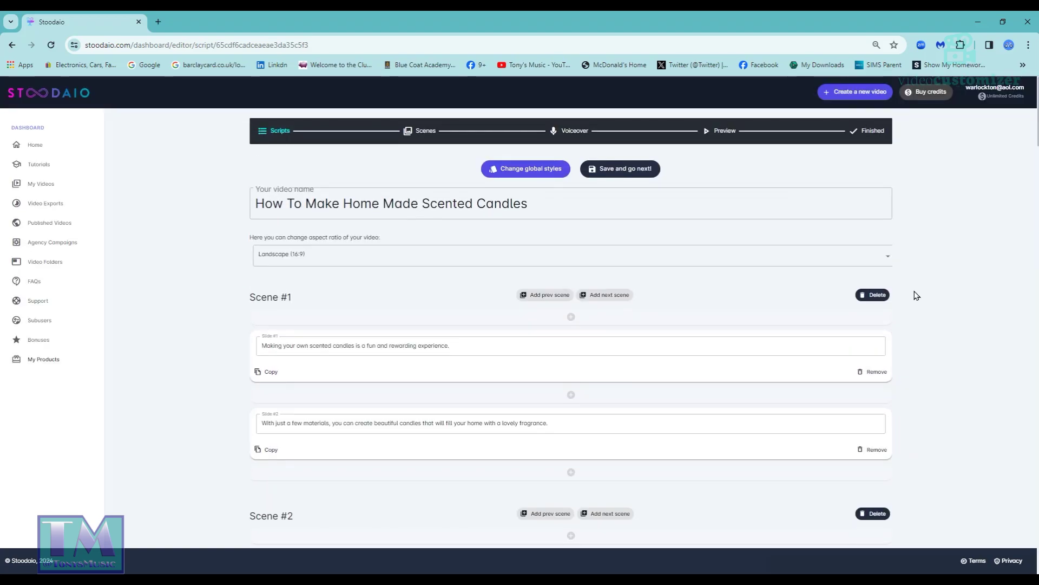
Save the regrouped script and continue to the scenes stage to look along the scene thumbnails
left_click(620, 169)
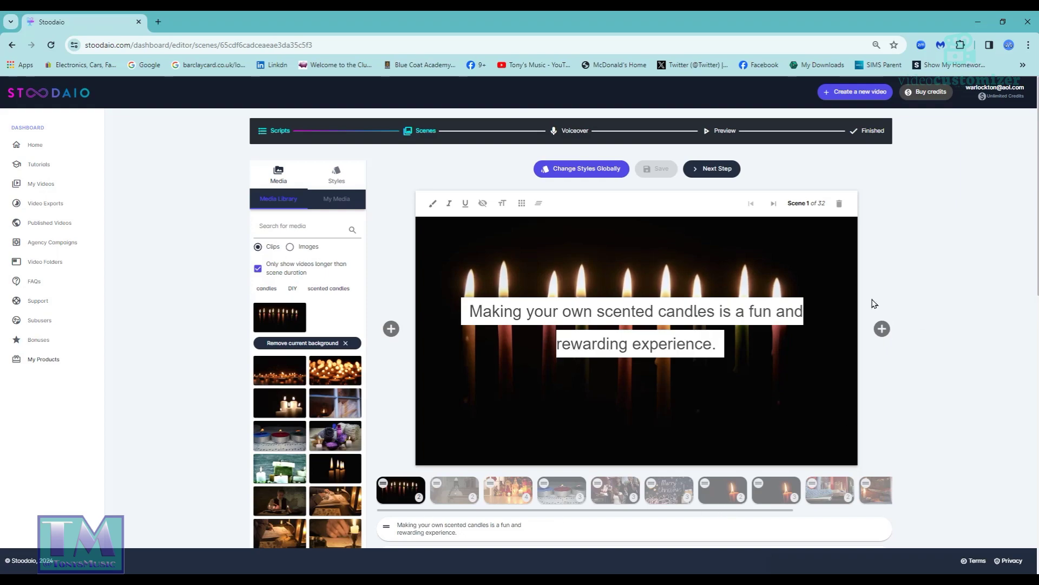
left_click_drag(749, 509, 890, 515)
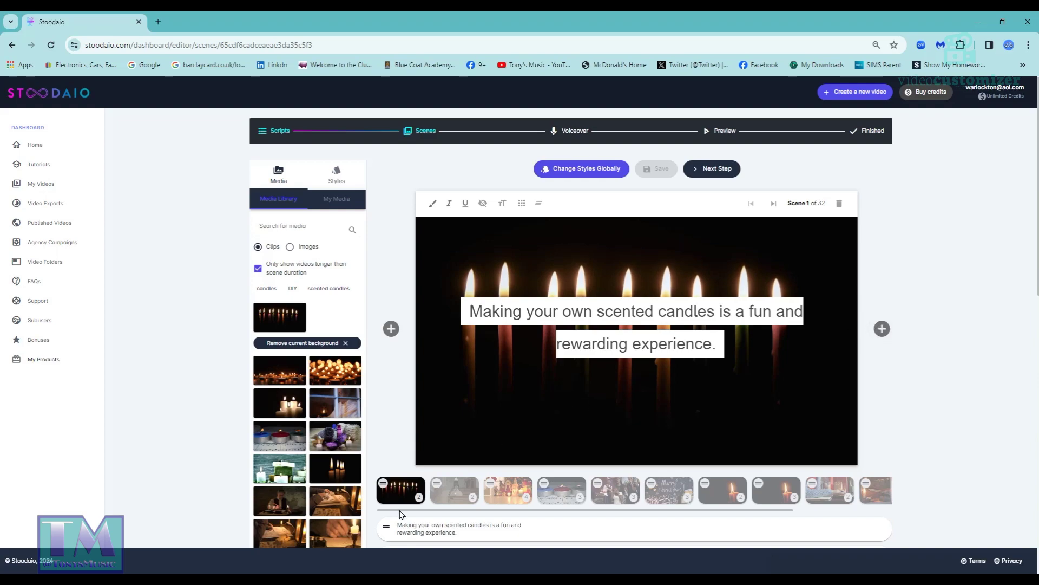
Position the first slide's text at Top Center so it sits above the candles
left_click(505, 206)
left_click(503, 209)
left_click(523, 205)
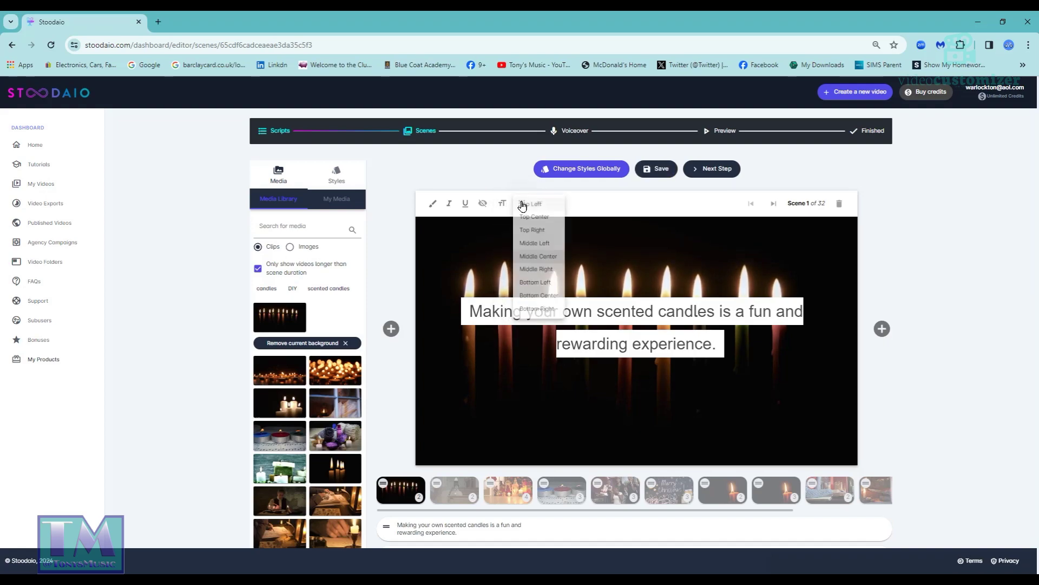
left_click(561, 219)
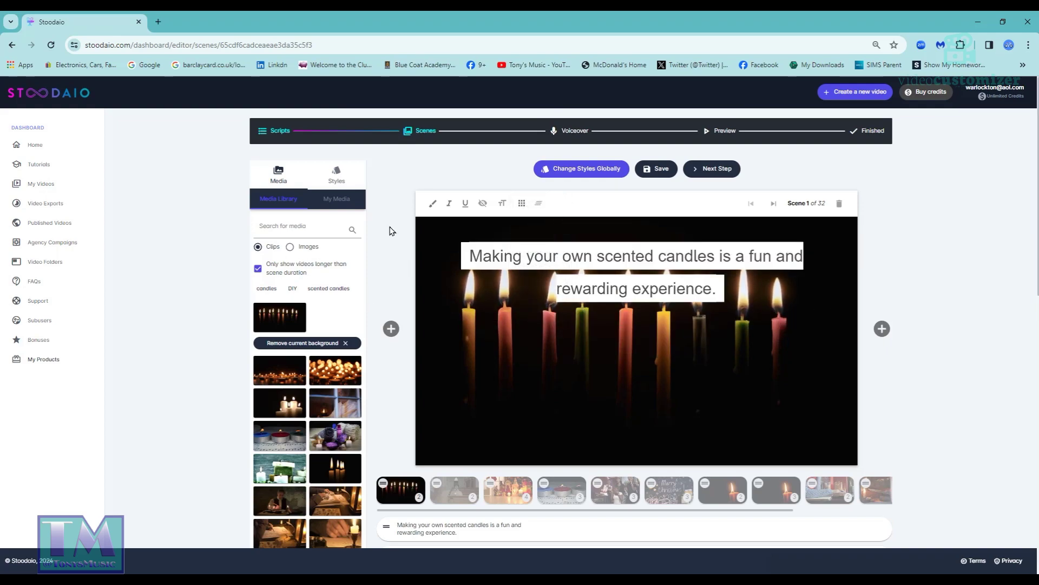
Set the first slide's scene transition to Wipe Left in its styles
left_click(340, 178)
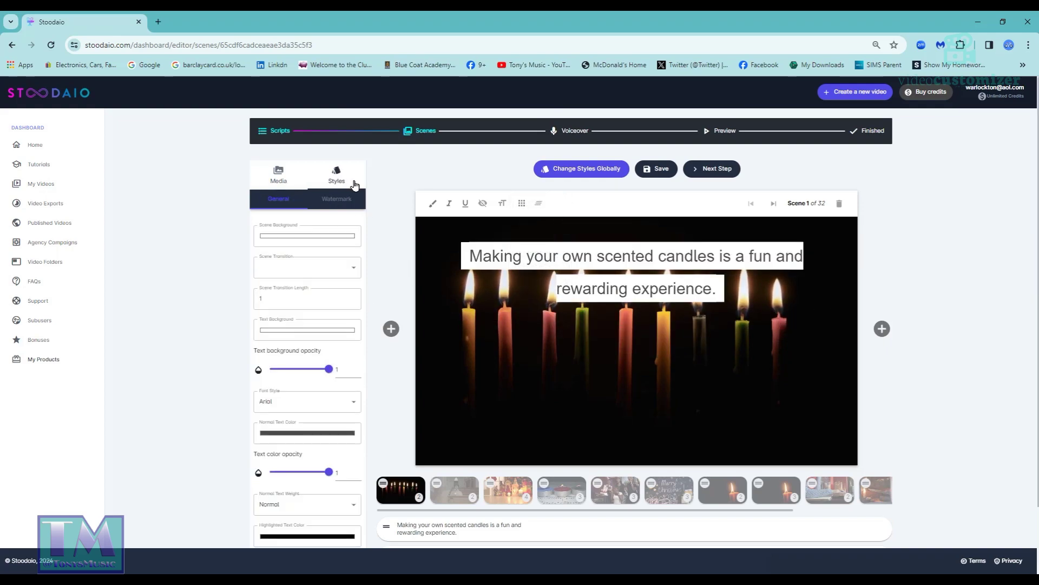
left_click(348, 273)
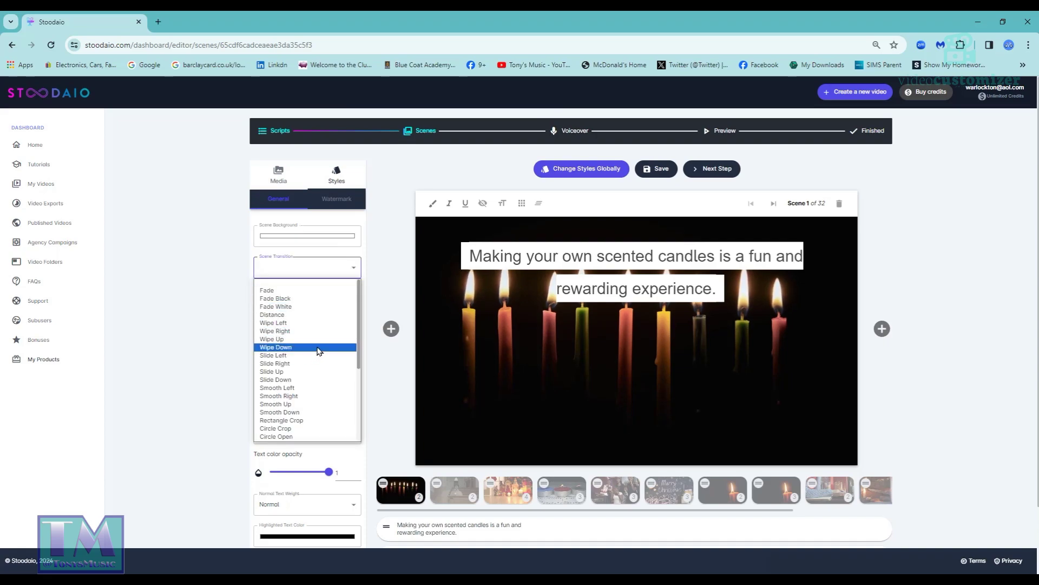
left_click(336, 324)
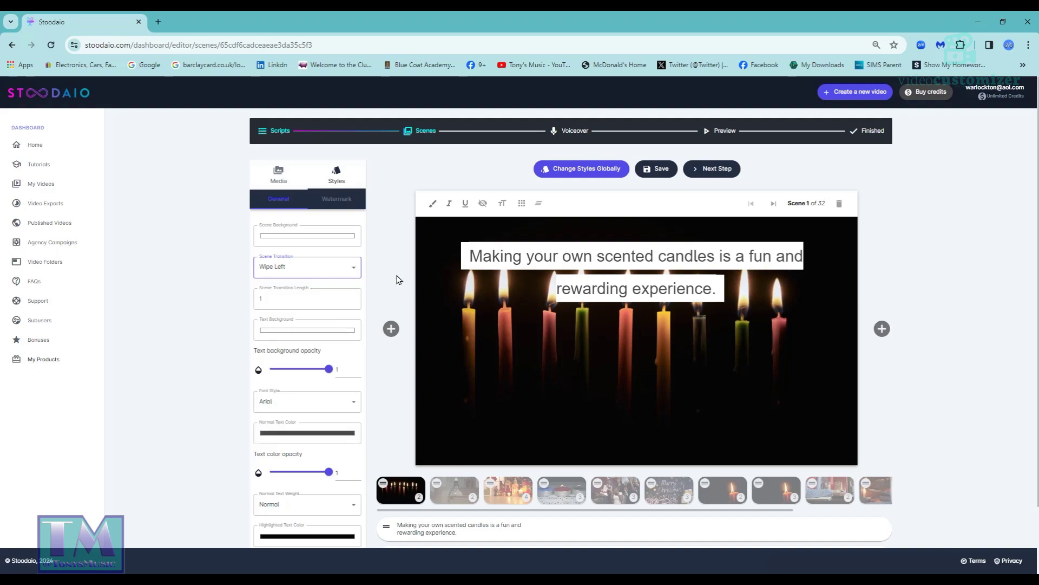
Change the first slide's text background to bright green, RGB 19, 231, 54
left_click(295, 333)
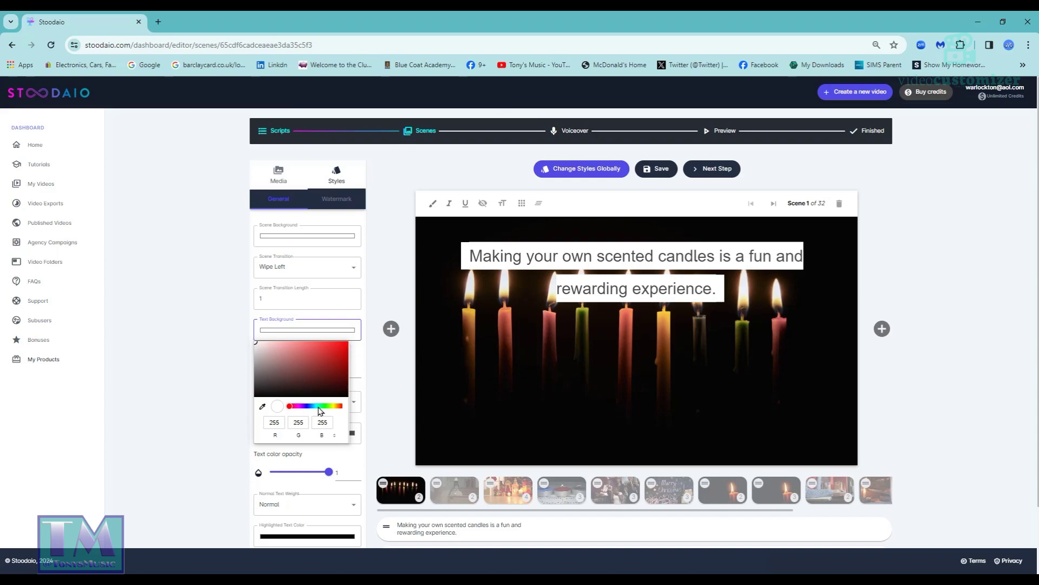
left_click(323, 407)
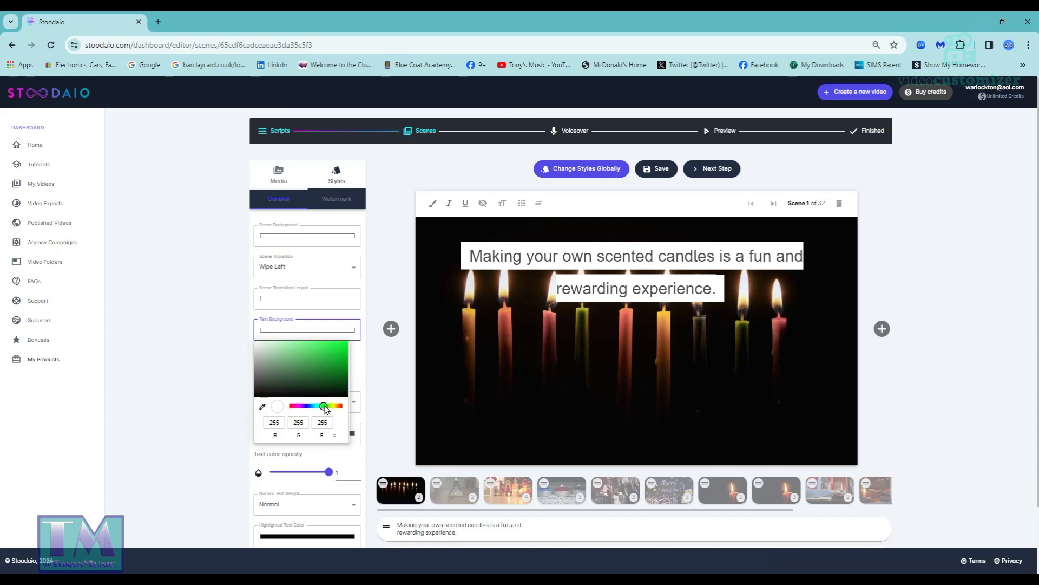
left_click(332, 371)
left_click_drag(333, 369, 341, 348)
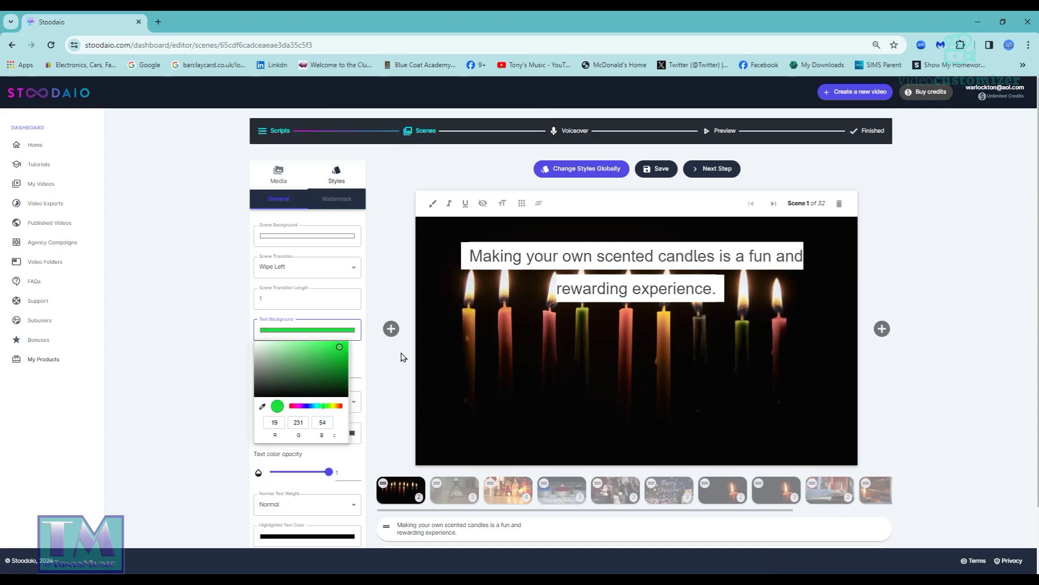
left_click(385, 378)
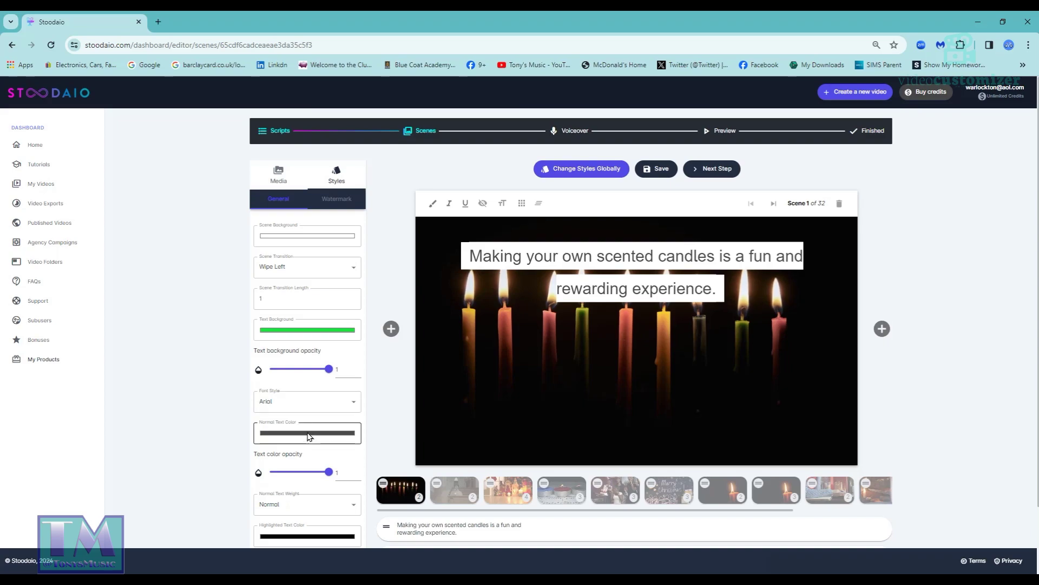
Set the first slide's font style to Bookman
left_click(339, 404)
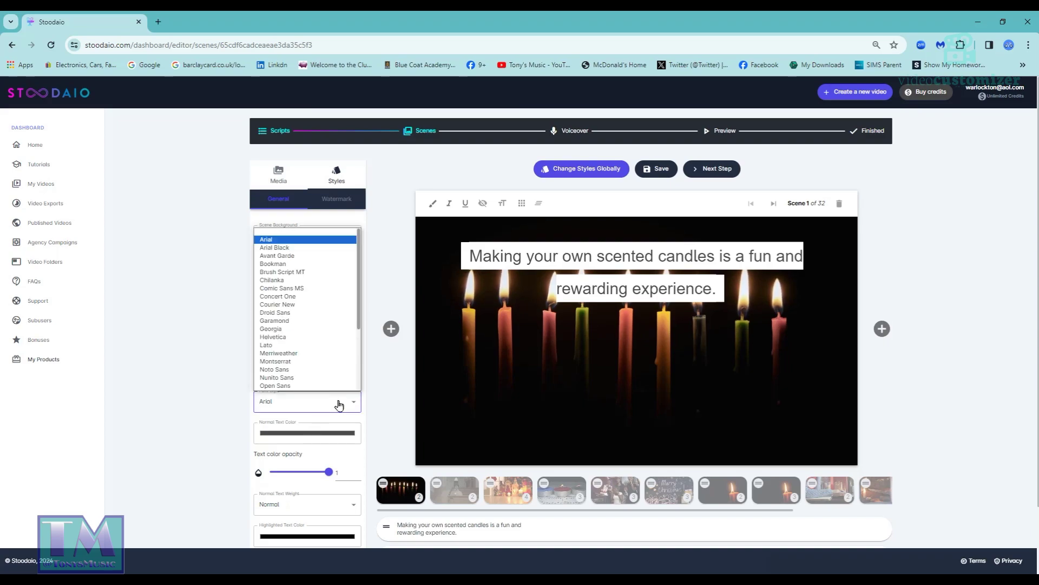
left_click(315, 265)
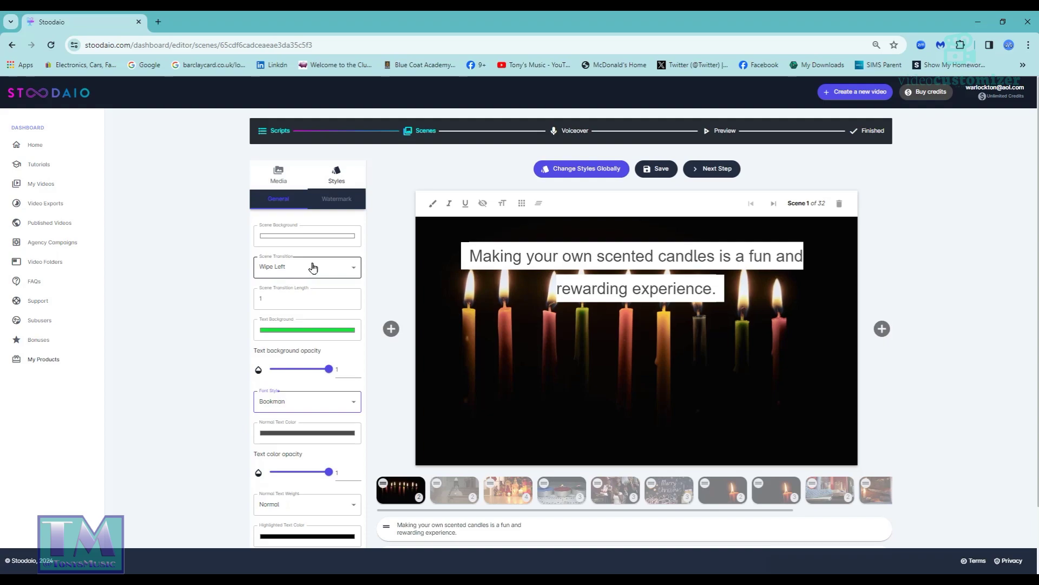
left_click(281, 435)
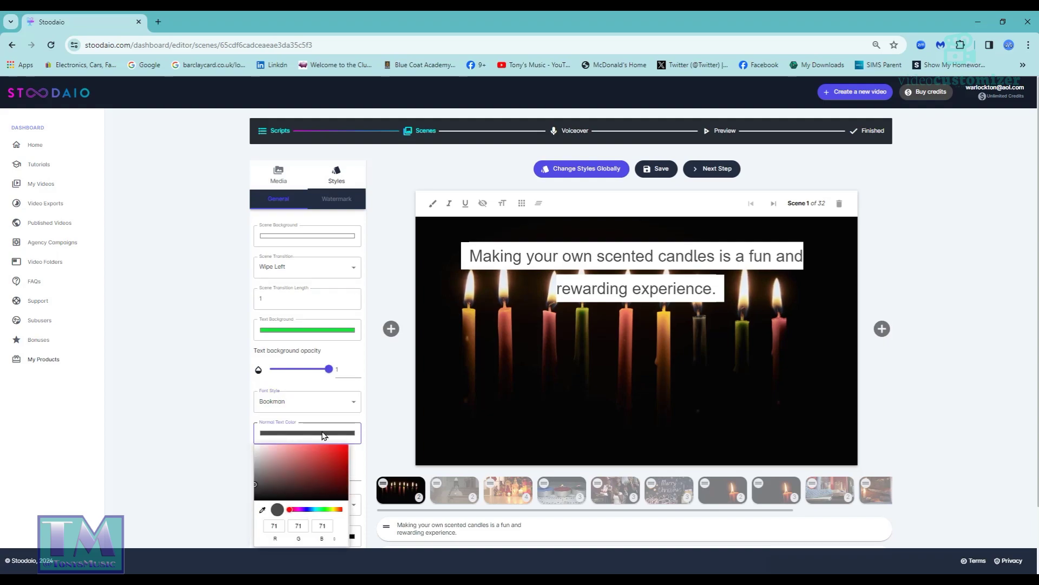
left_click(307, 510)
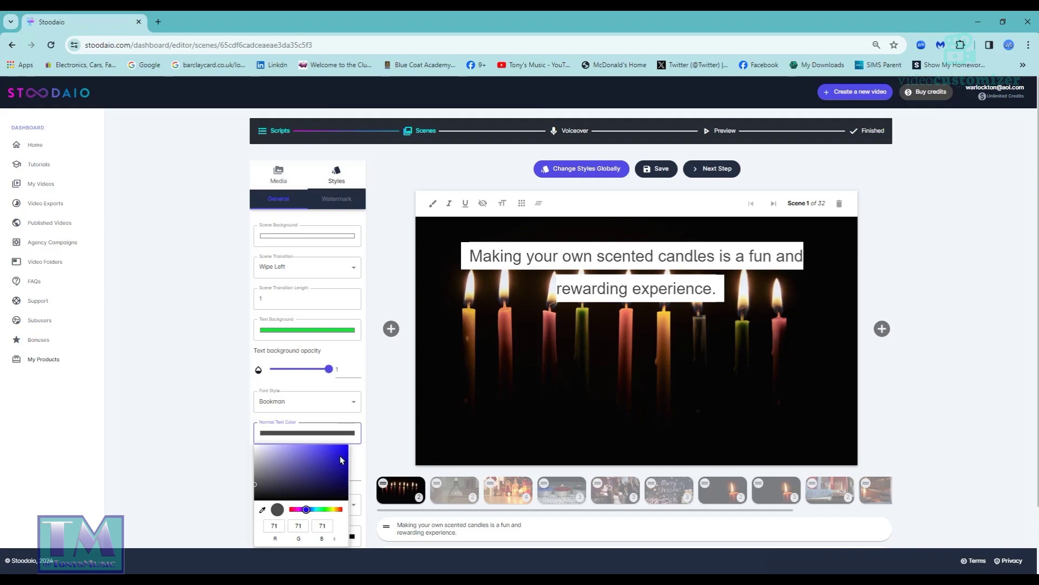
left_click(362, 392)
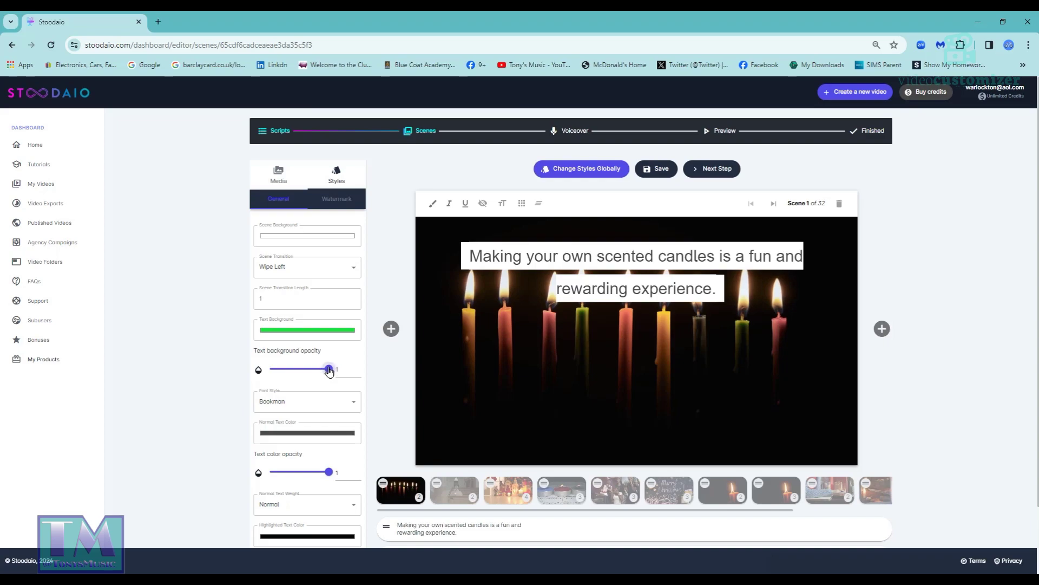
Reduce the first slide's text background opacity to 0.5
left_click_drag(329, 368, 312, 373)
left_click_drag(306, 376, 302, 377)
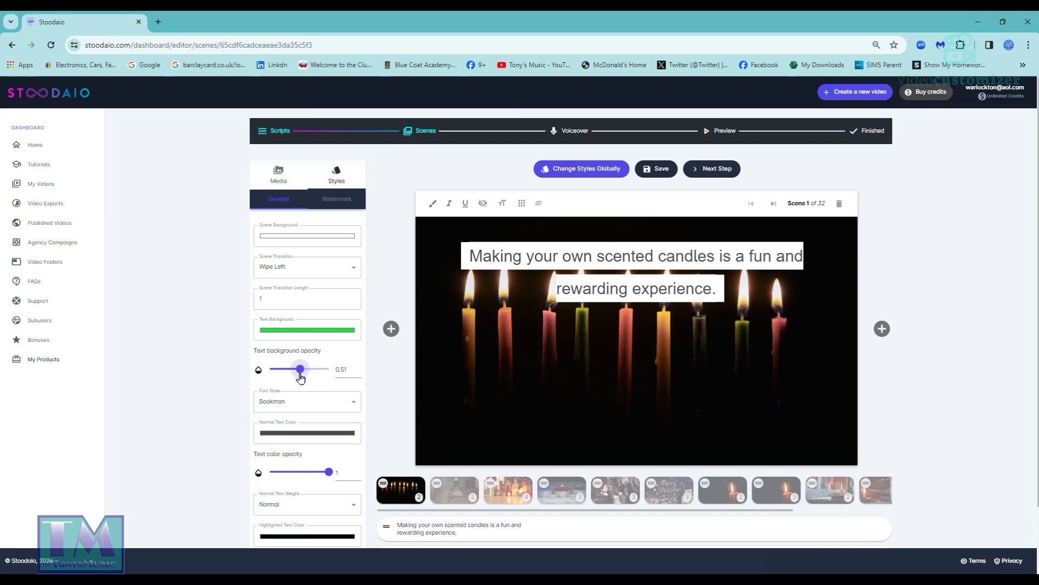
left_click_drag(300, 377, 301, 377)
Set the first slide's normal text weight to Extra Bold and apply the style changes
scroll(364, 403, "down", 2)
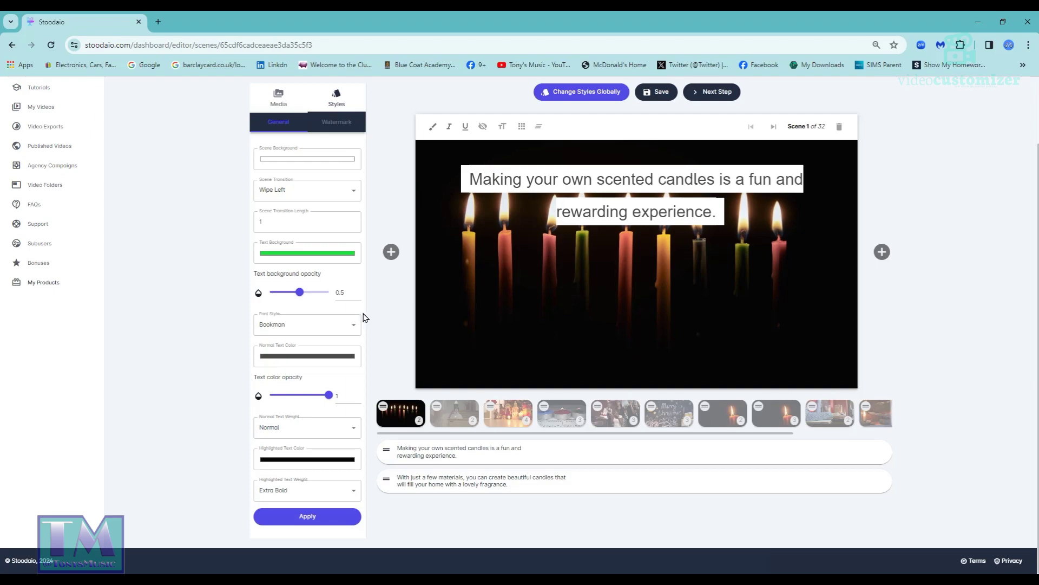
left_click(356, 431)
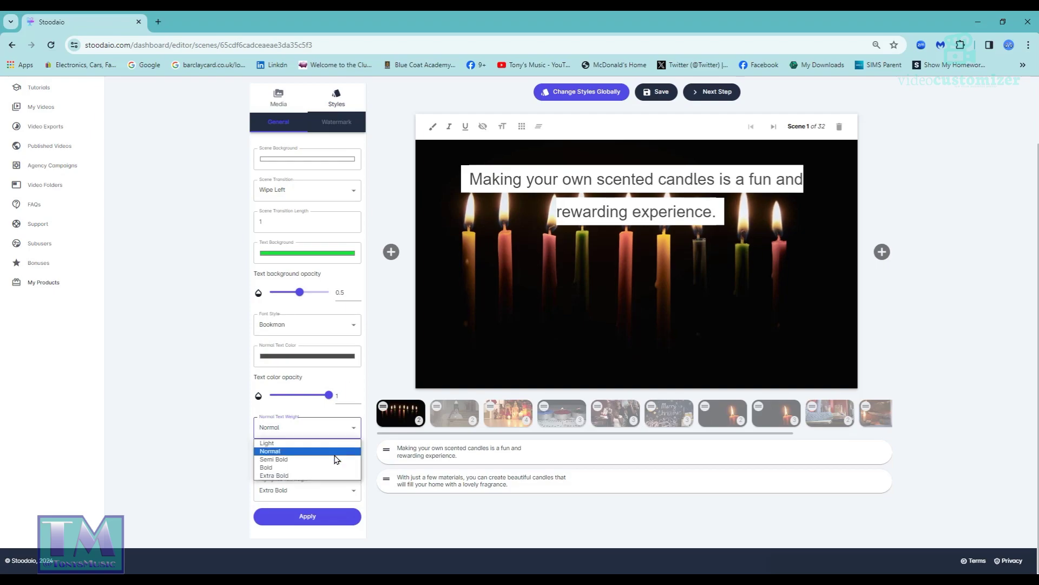
left_click(321, 475)
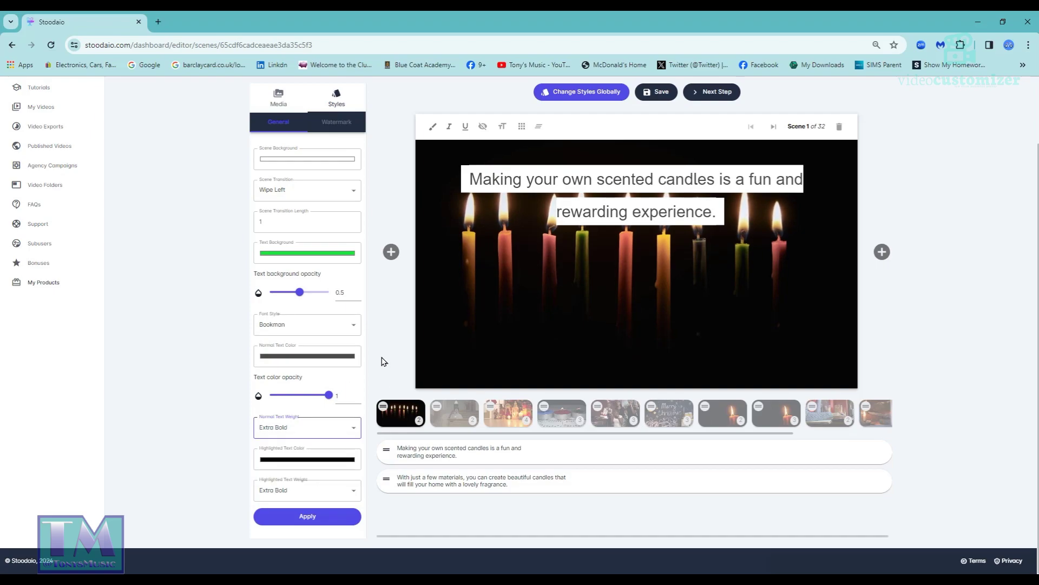
left_click(301, 517)
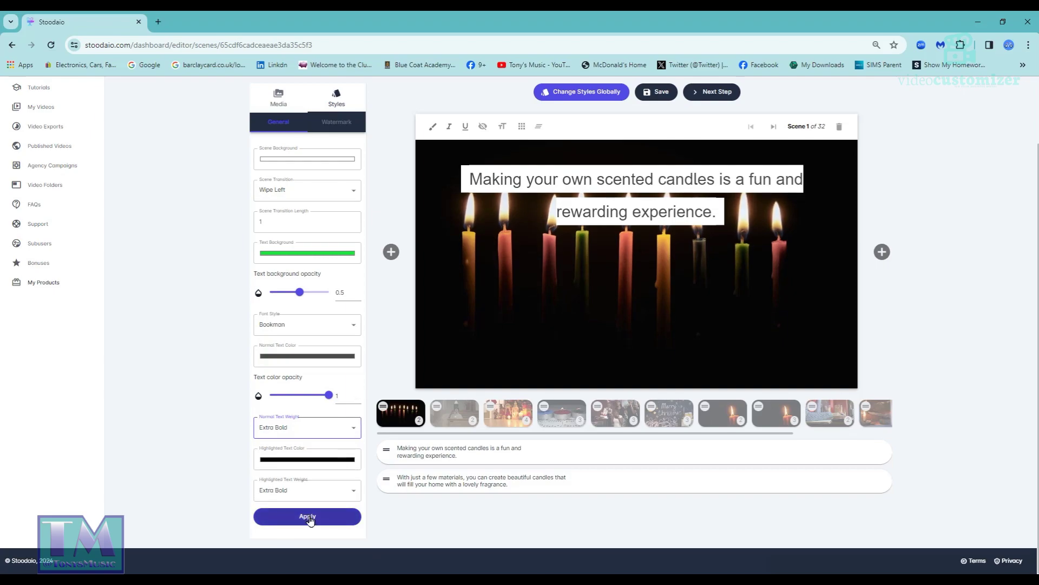
left_click(309, 517)
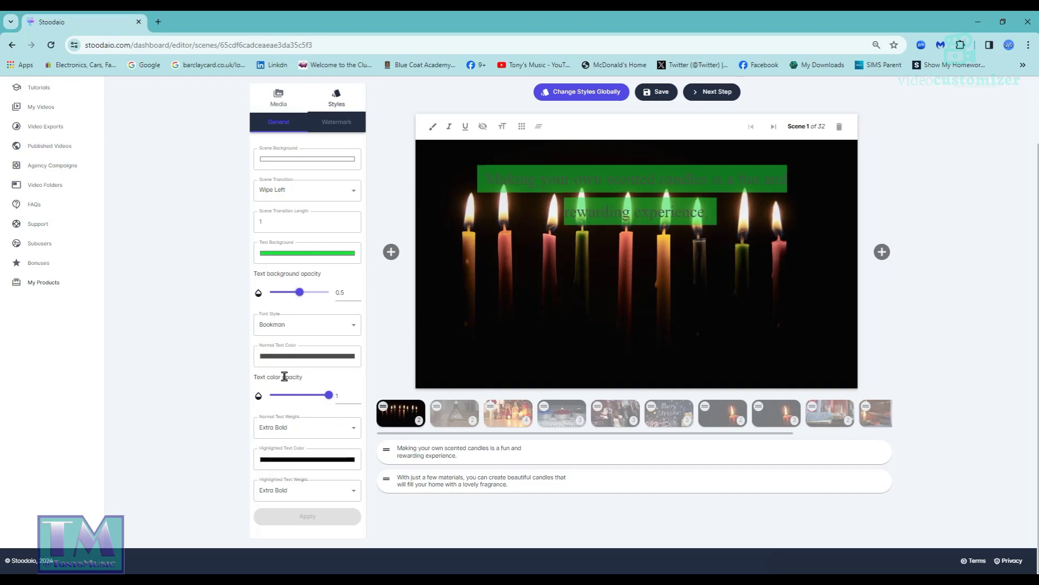
Change the normal text color to bright blue, RGB 31, 183, 234, and apply it to the slide
left_click(292, 357)
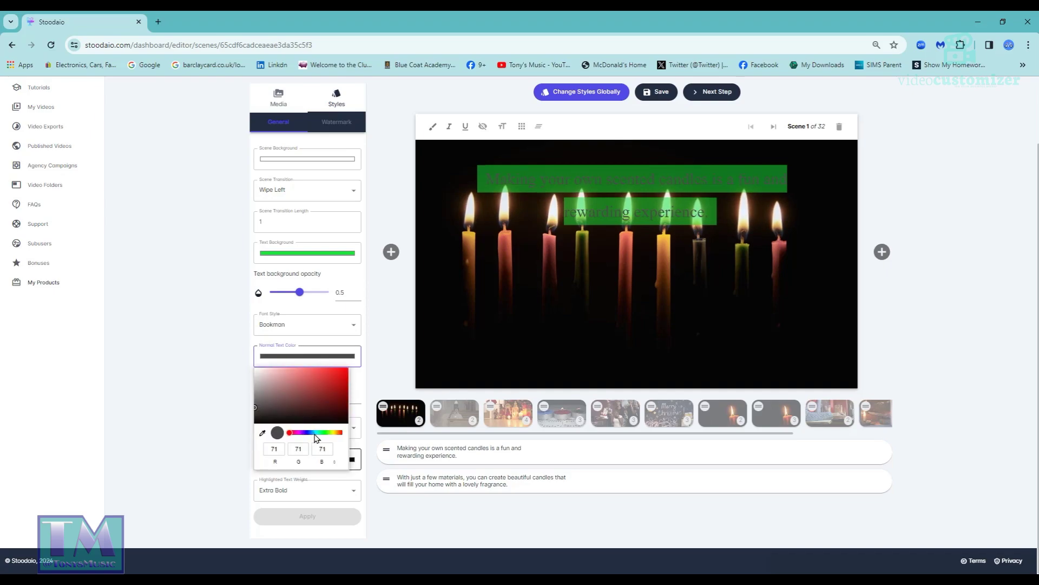
left_click(314, 433)
left_click(329, 385)
left_click(336, 373)
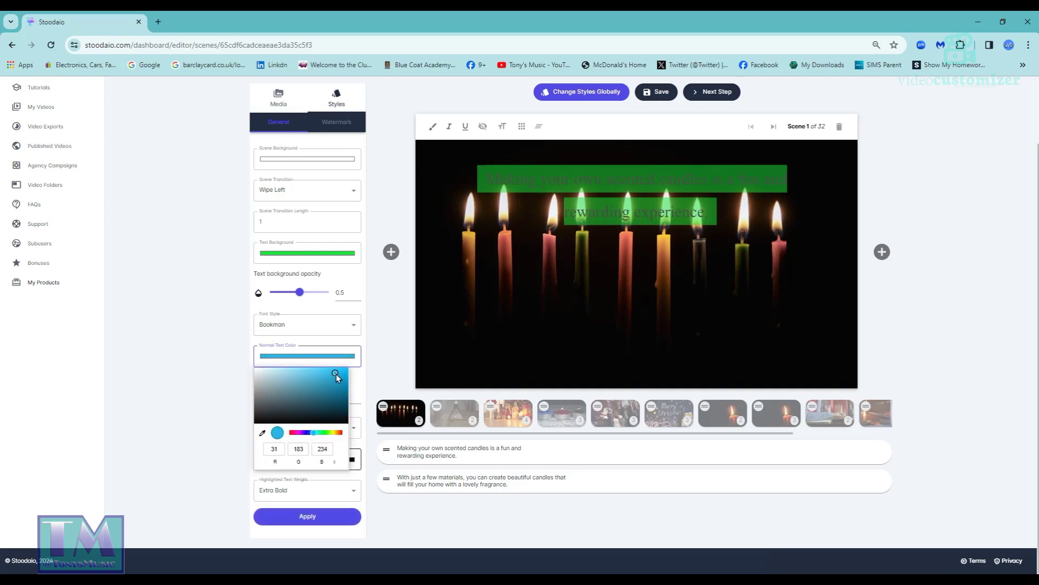
left_click(301, 517)
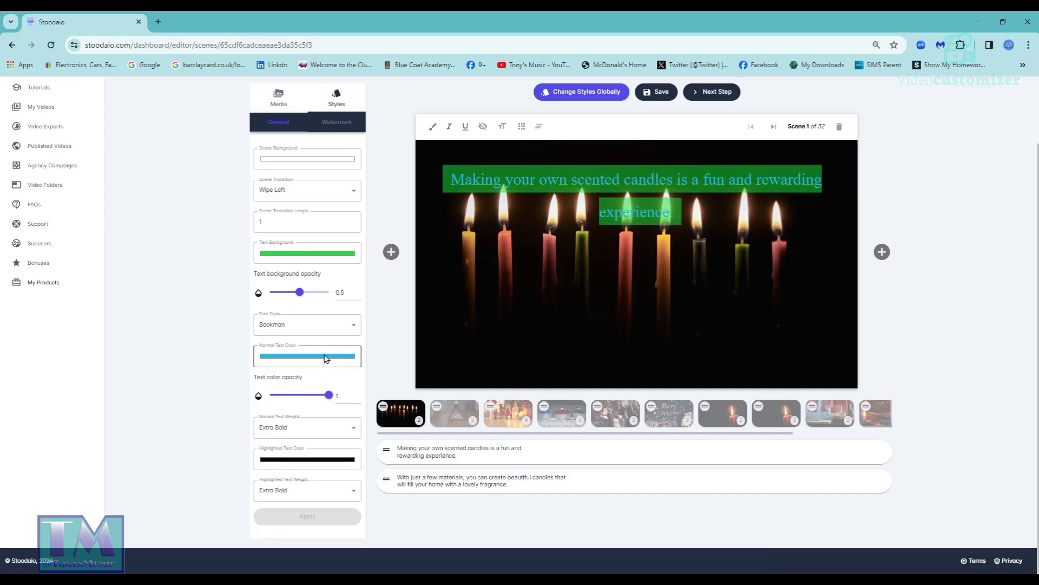
Lighten the normal text color to pale blue, RGB 149, 216, 238, and apply it
left_click(343, 357)
left_click_drag(335, 372, 290, 373)
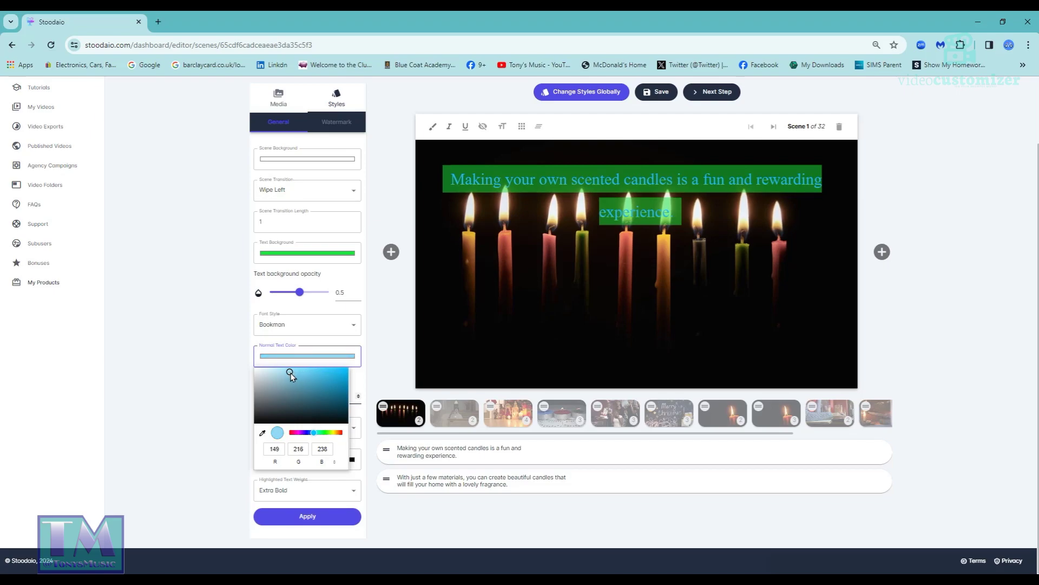
left_click(331, 517)
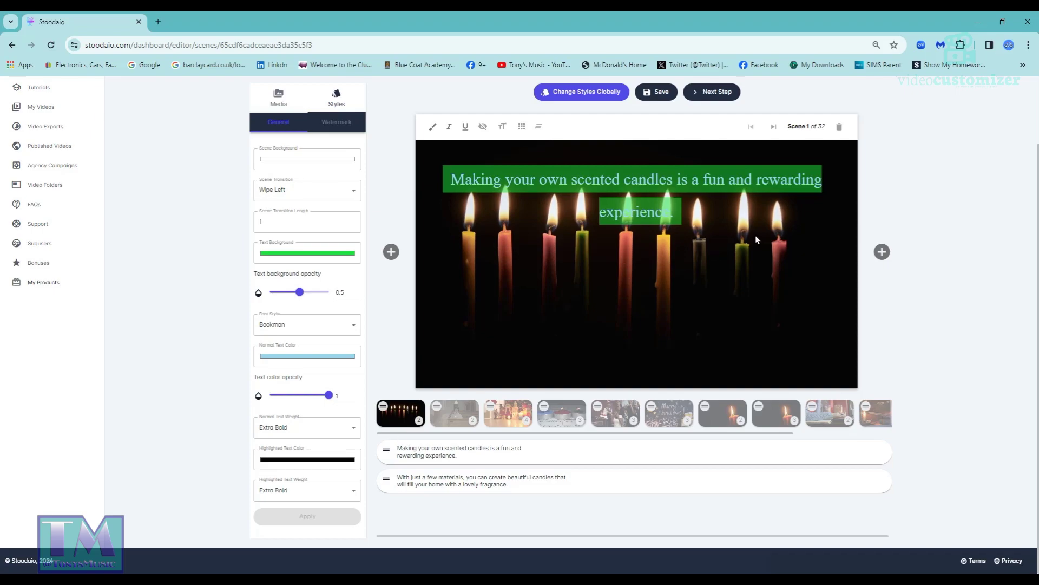
Move the first slide's text to Bottom Center so it sits below the candle flames
scroll(677, 276, "up", 2)
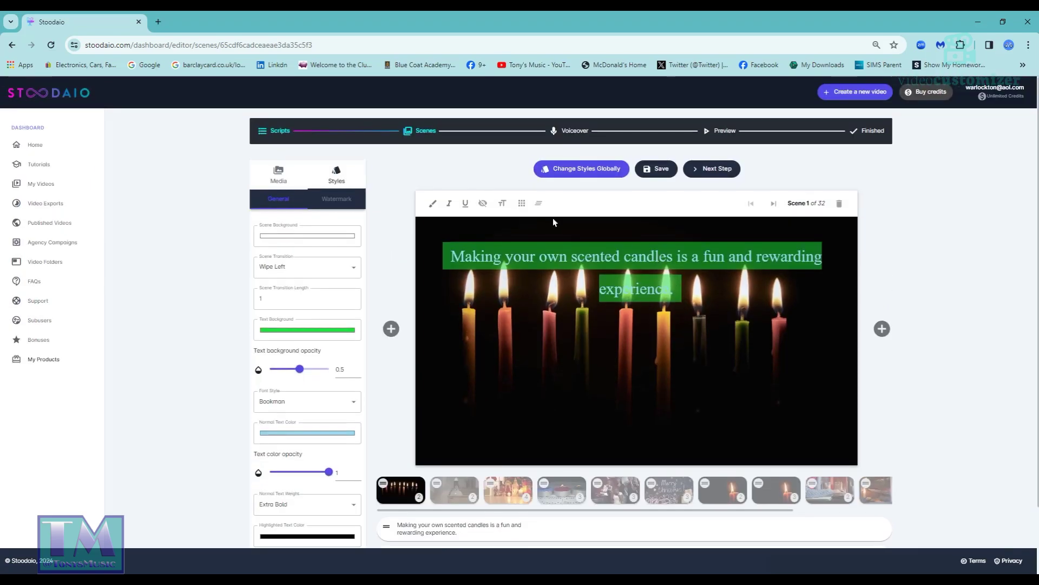
left_click(522, 205)
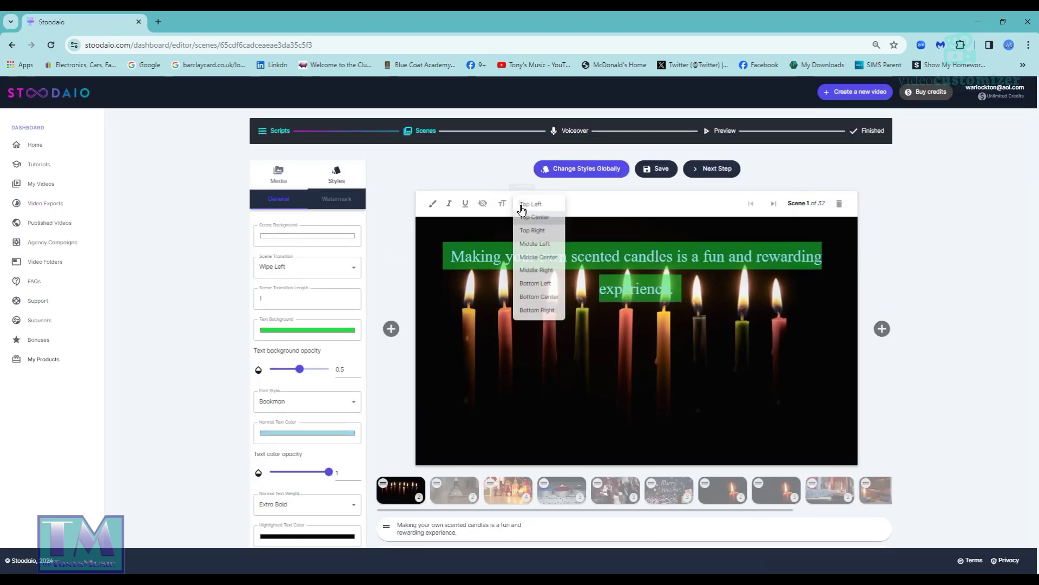
left_click(540, 298)
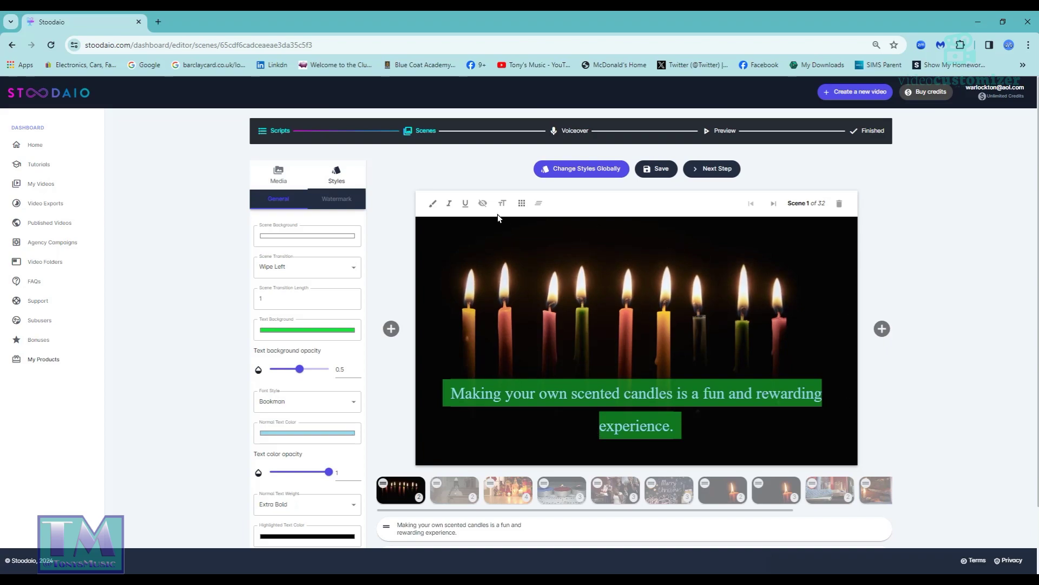
left_click(432, 204)
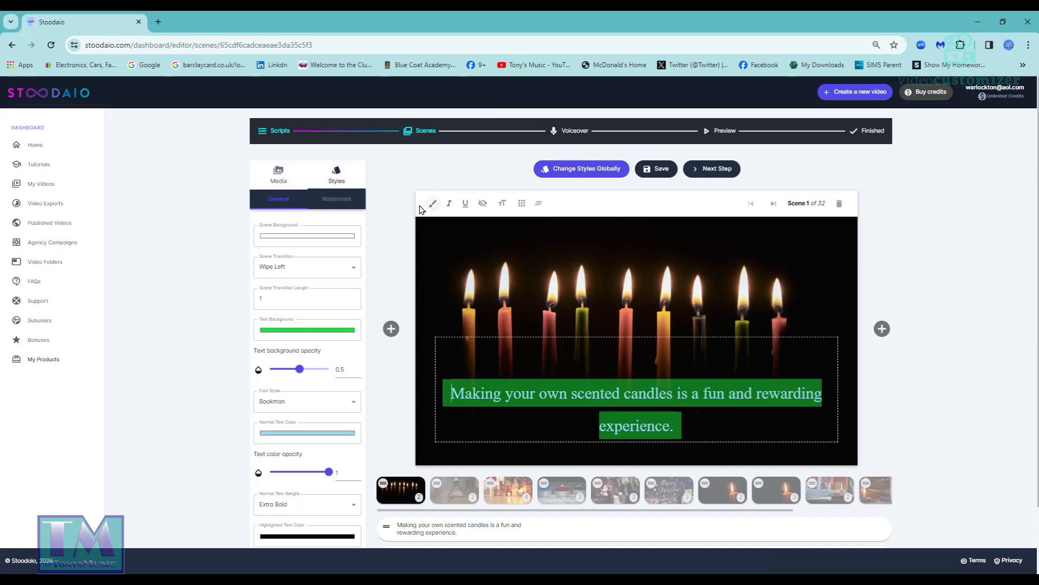
left_click(449, 206)
left_click(466, 204)
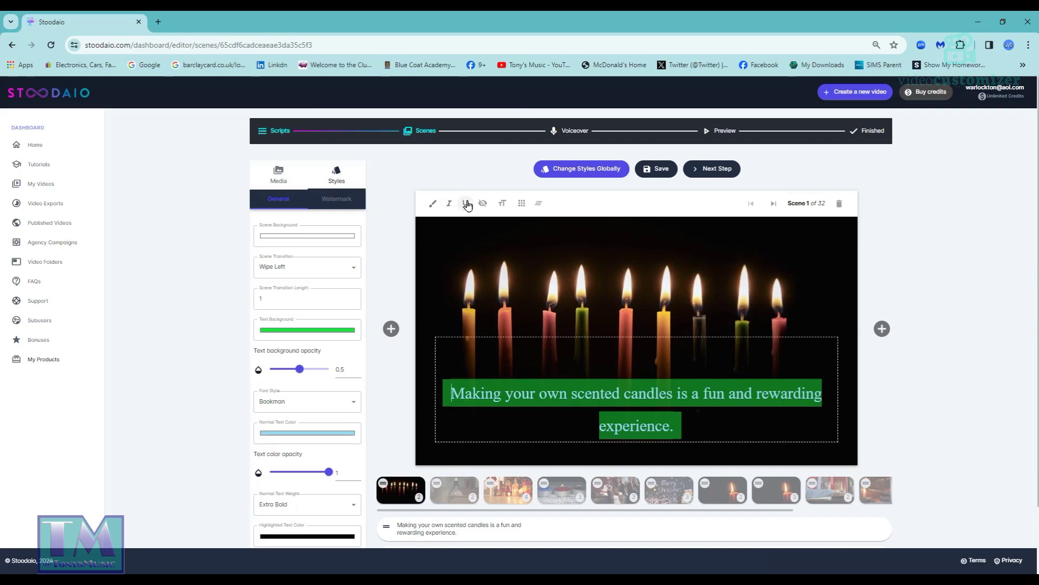
left_click(503, 208)
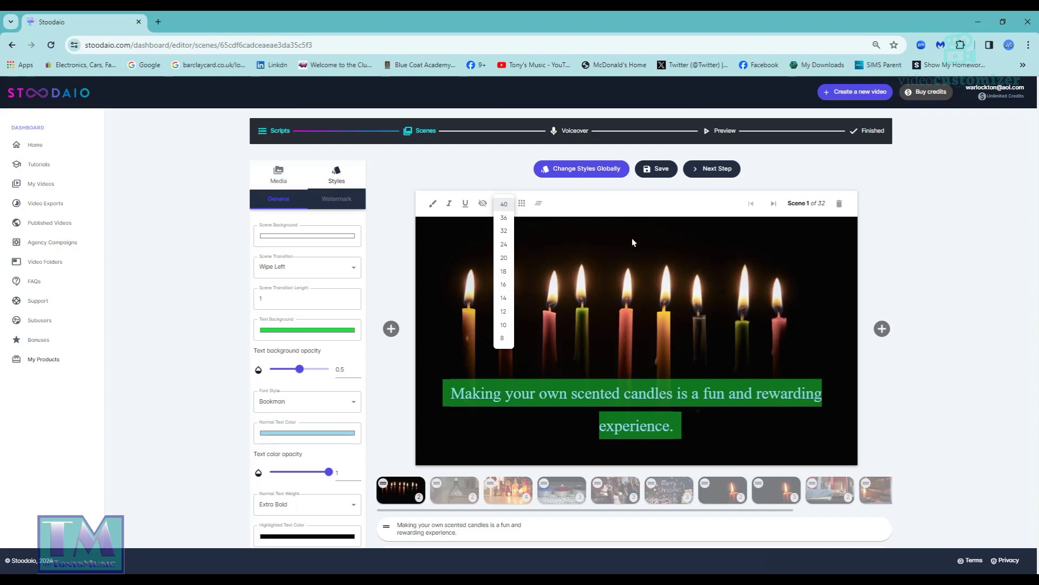
left_click(544, 222)
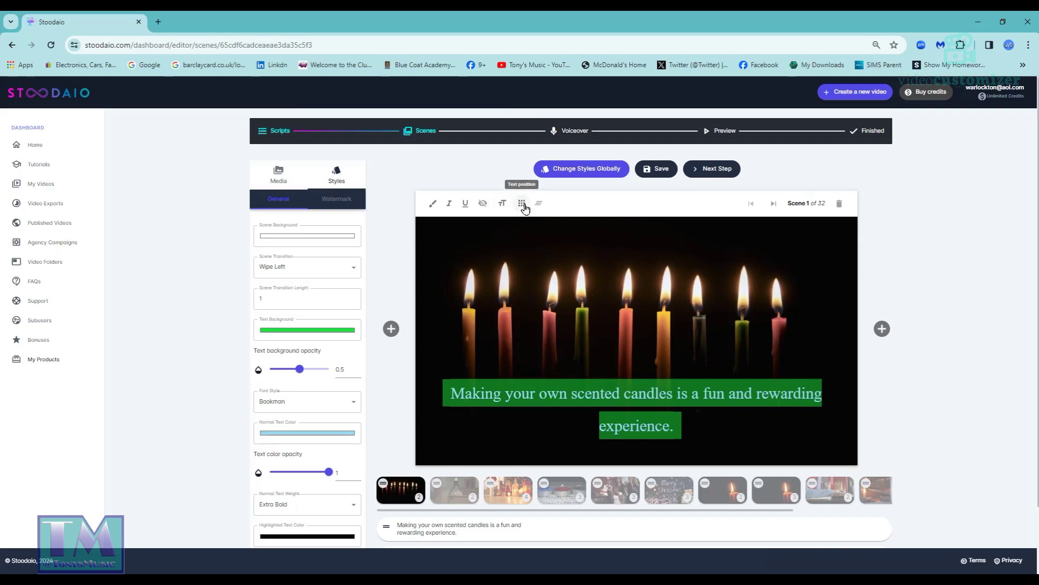
left_click(523, 204)
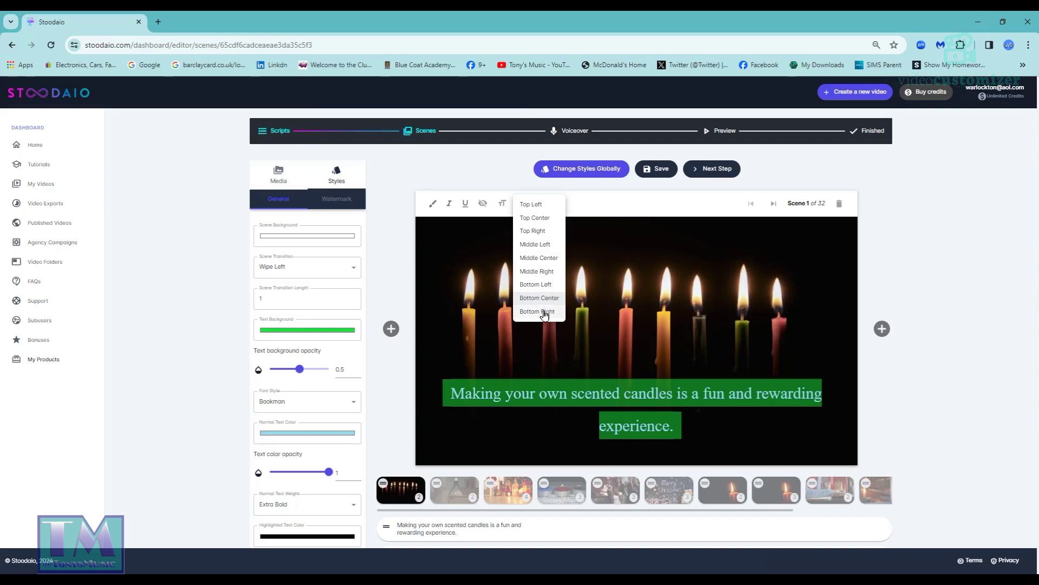
left_click(626, 269)
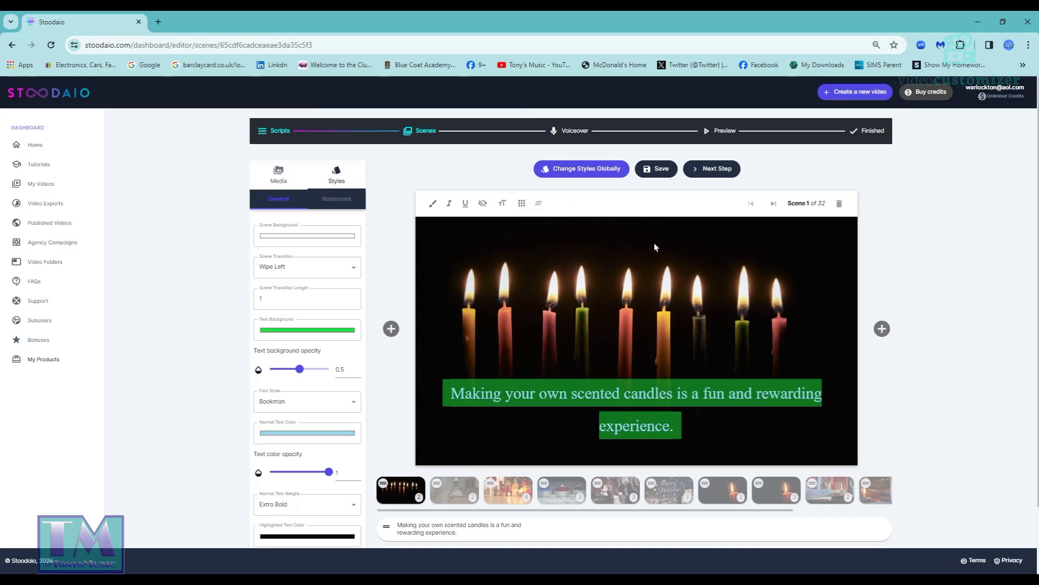
Set the first slide's text animation to Fade
left_click(539, 206)
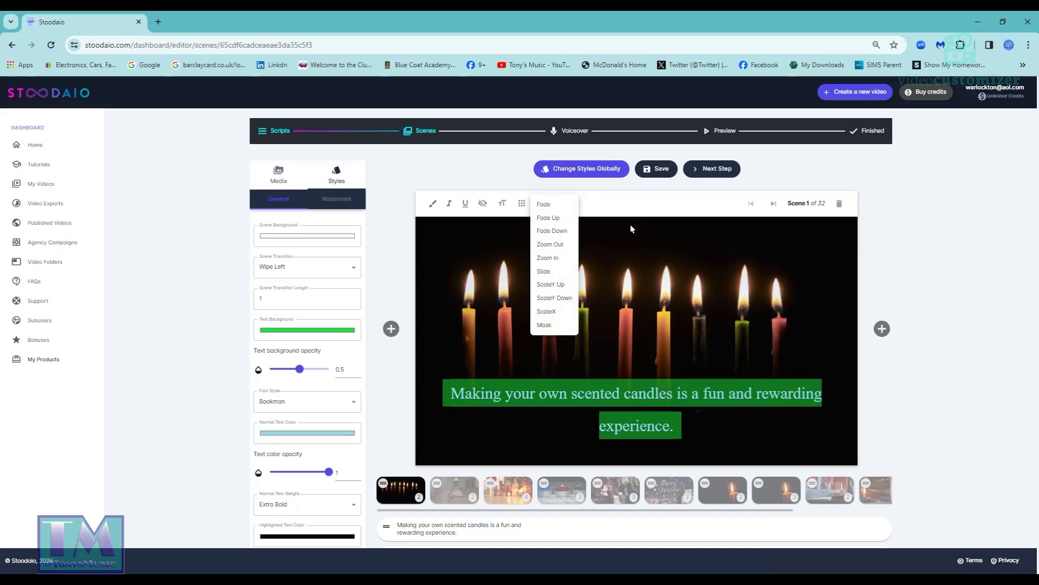
left_click(556, 205)
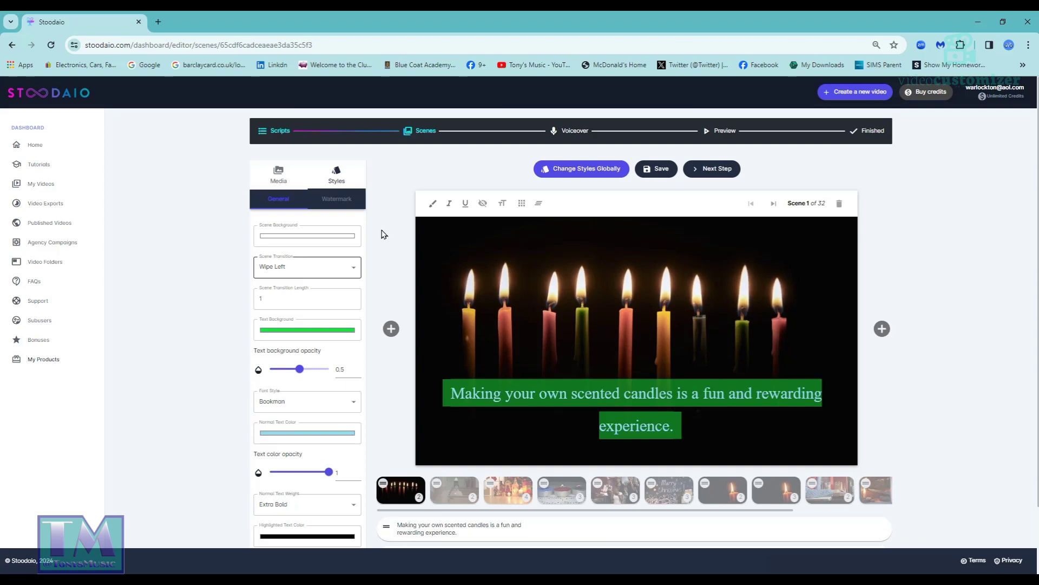
Open the second slide, "With just a few materials", and set its text size to 20
scroll(800, 330, "down", 2)
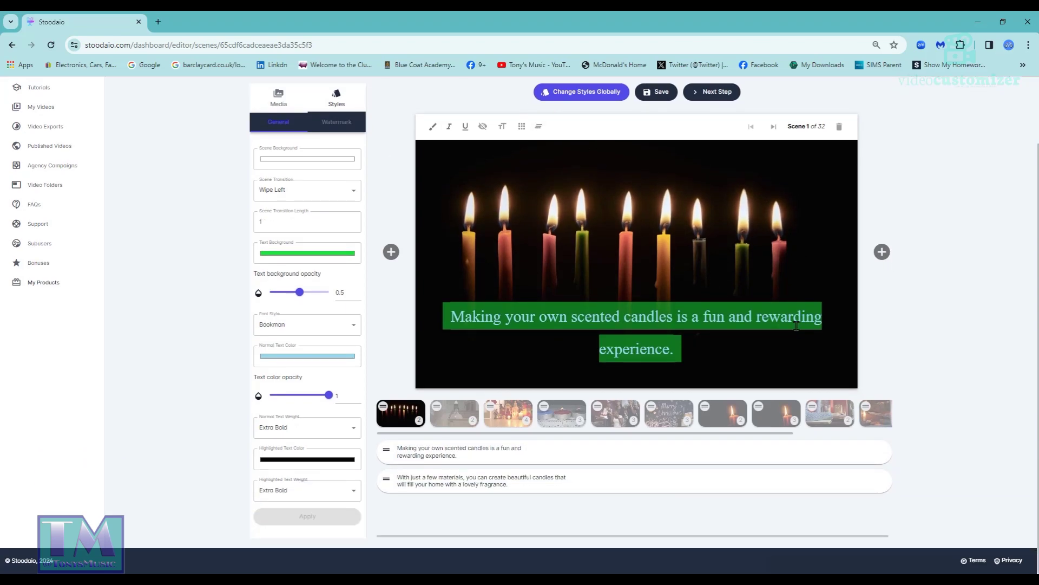
left_click(492, 488)
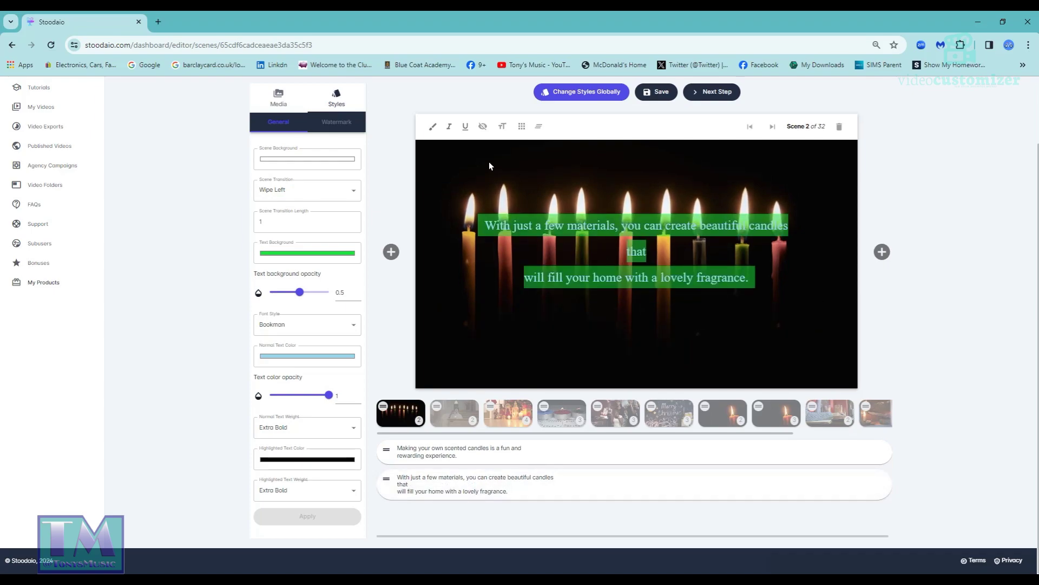
left_click(503, 126)
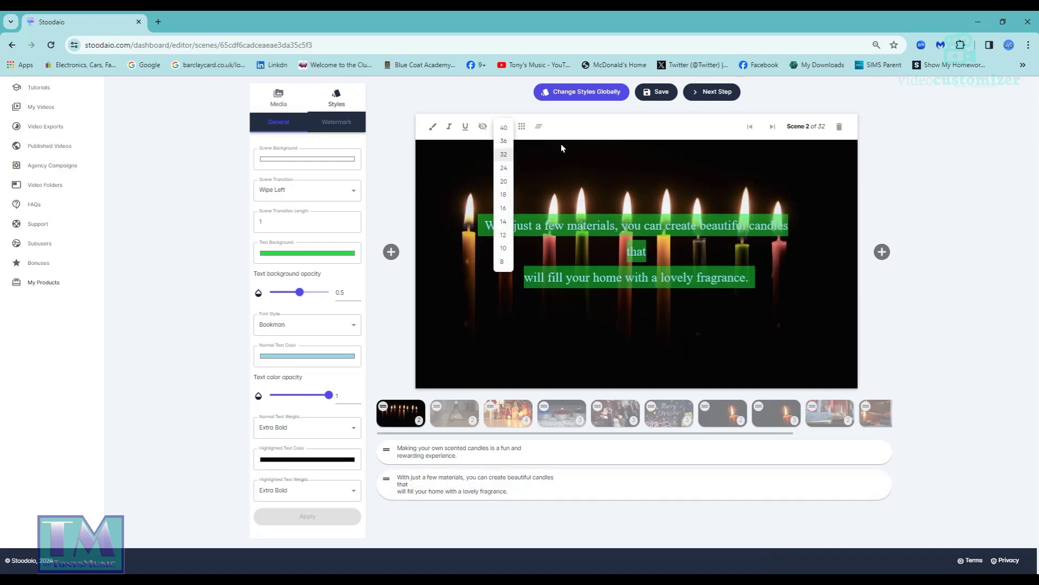
left_click(504, 181)
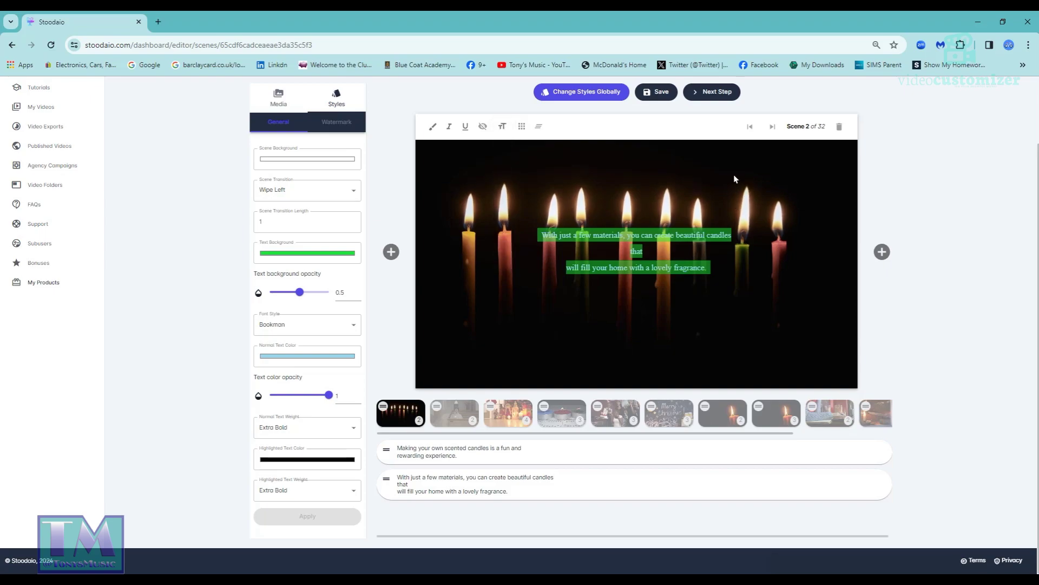
Position the second slide's text at Bottom Left and set its text animation to Fade Up
left_click(523, 130)
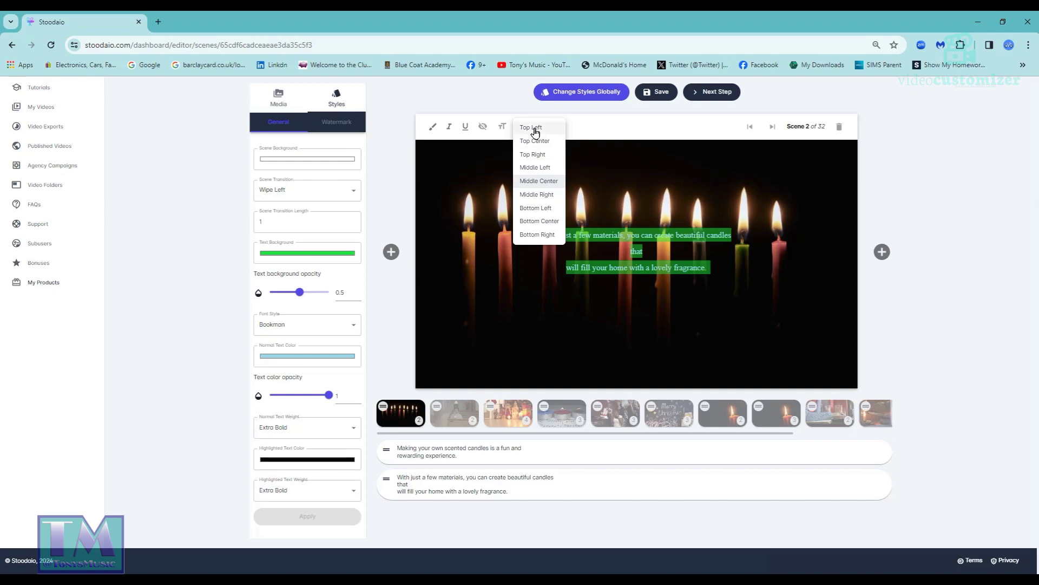
left_click(535, 207)
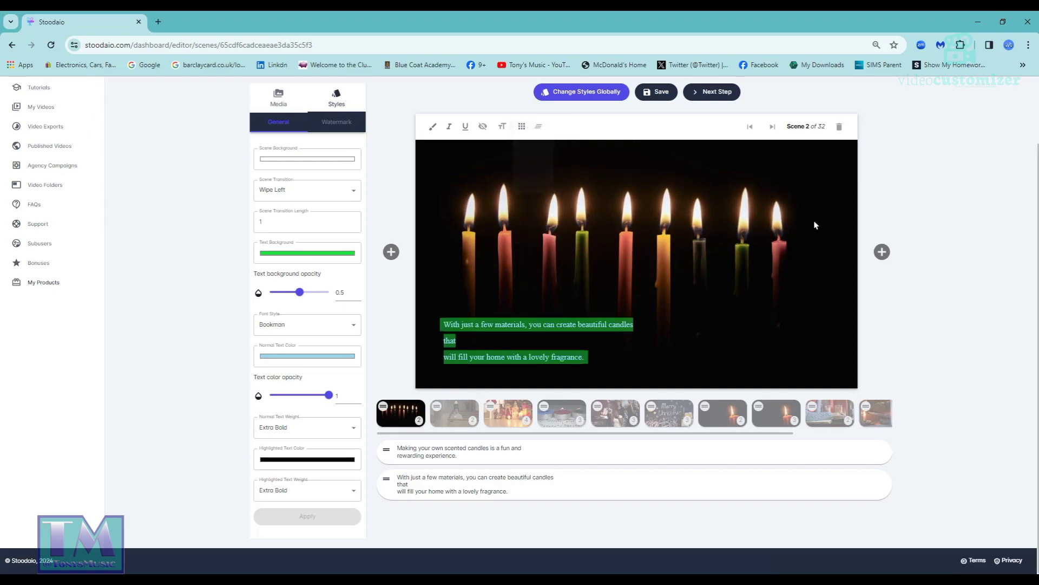
left_click(539, 126)
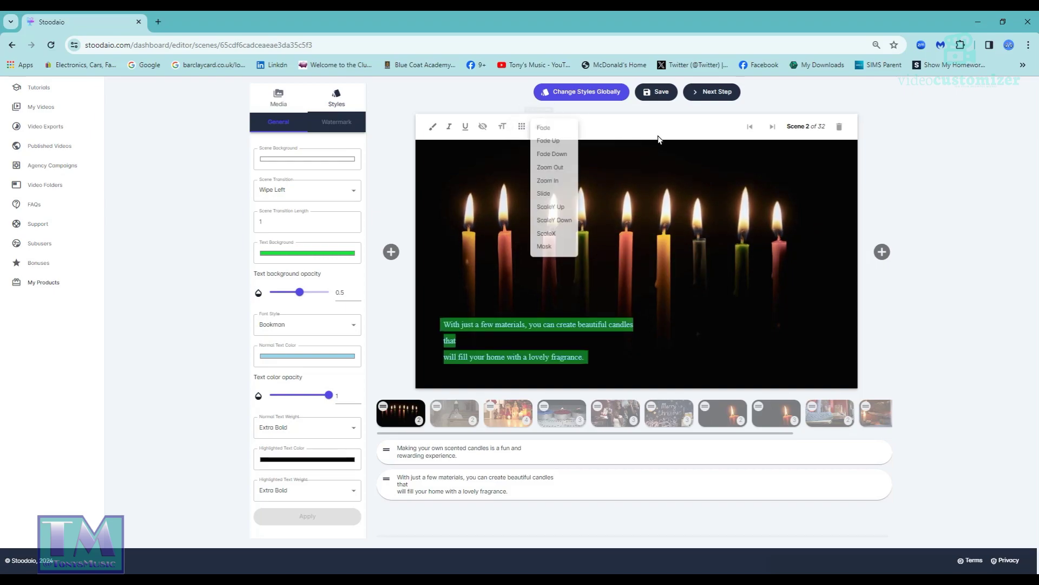
left_click(552, 141)
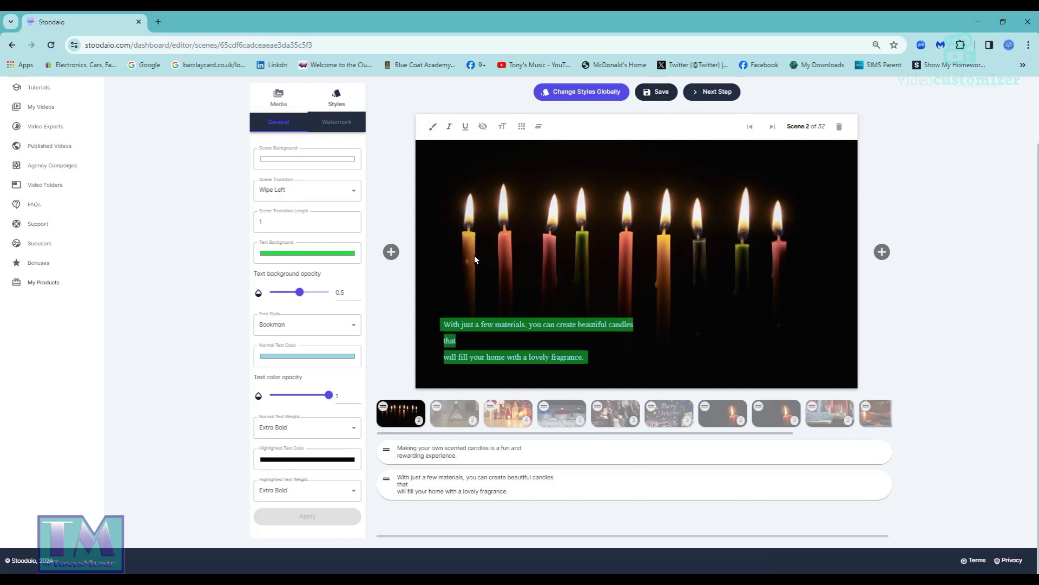
Remove the line break around "that" in the second slide's text so it fits on two lines, and save the project
left_click(432, 129)
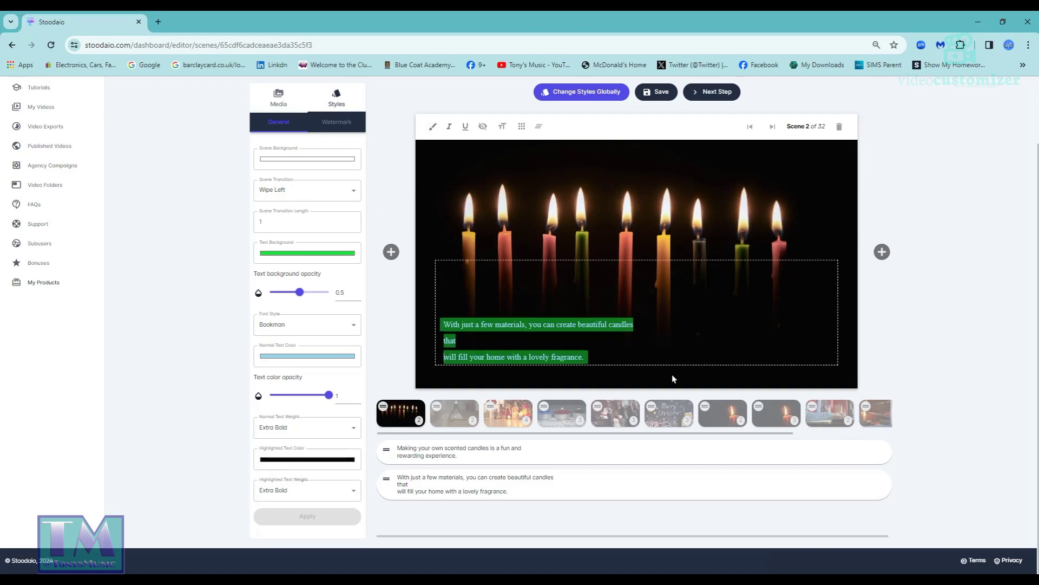
key("BackSpace")
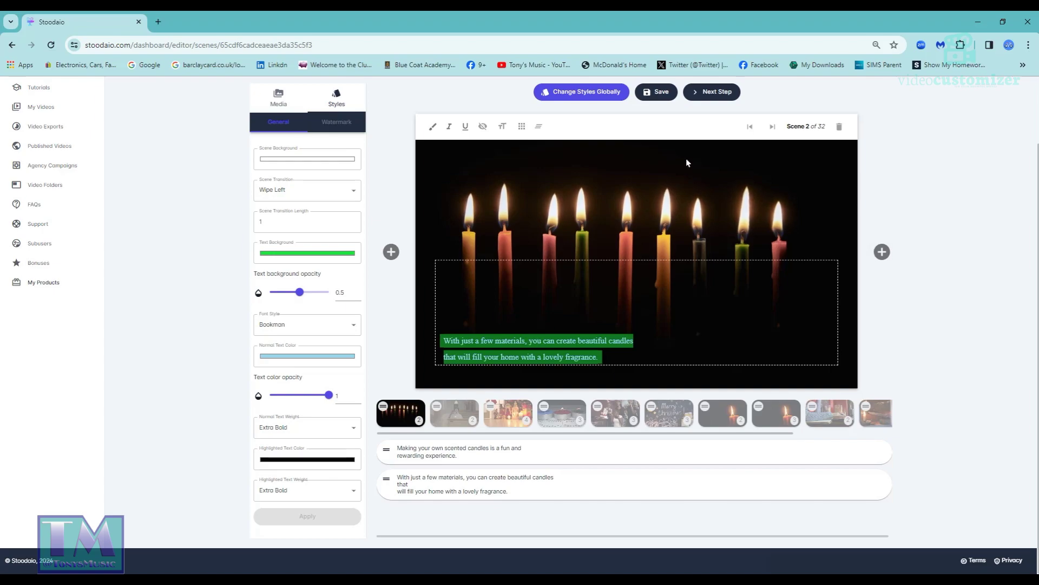
left_click(661, 93)
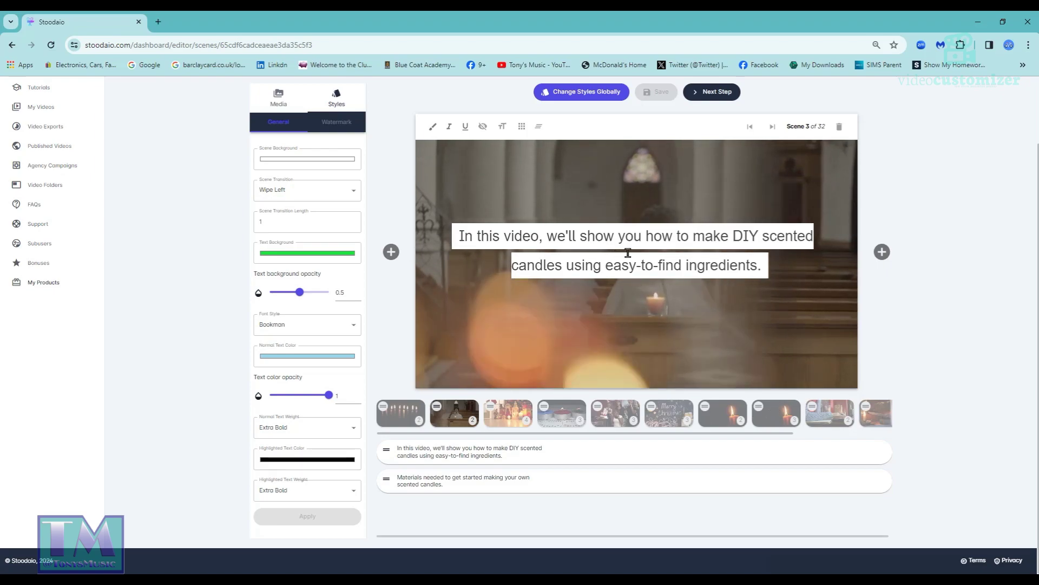
Set the third slide's text size to 20 and position the text at Top Right
left_click(500, 127)
left_click(504, 181)
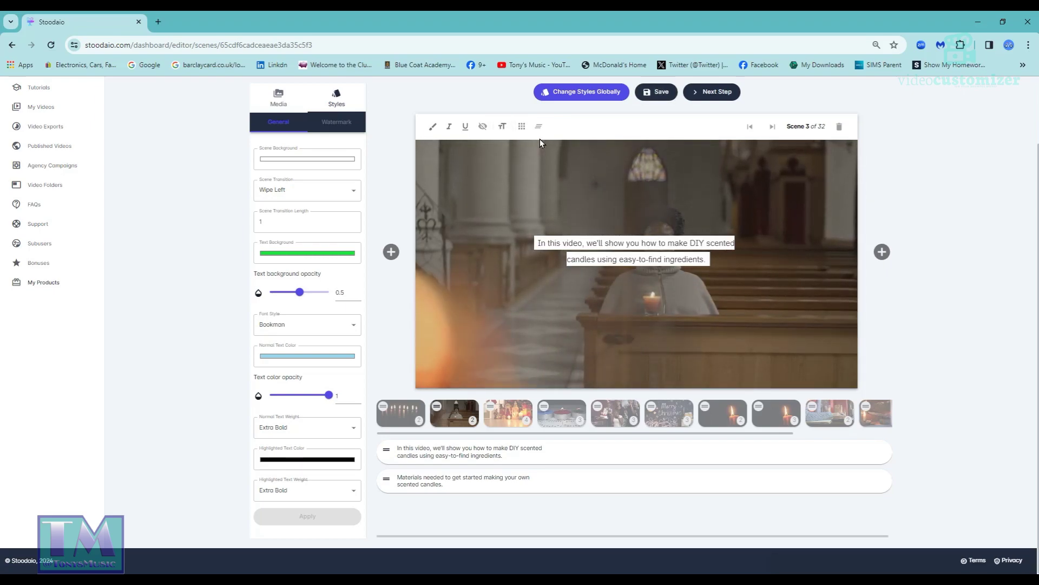
left_click(522, 128)
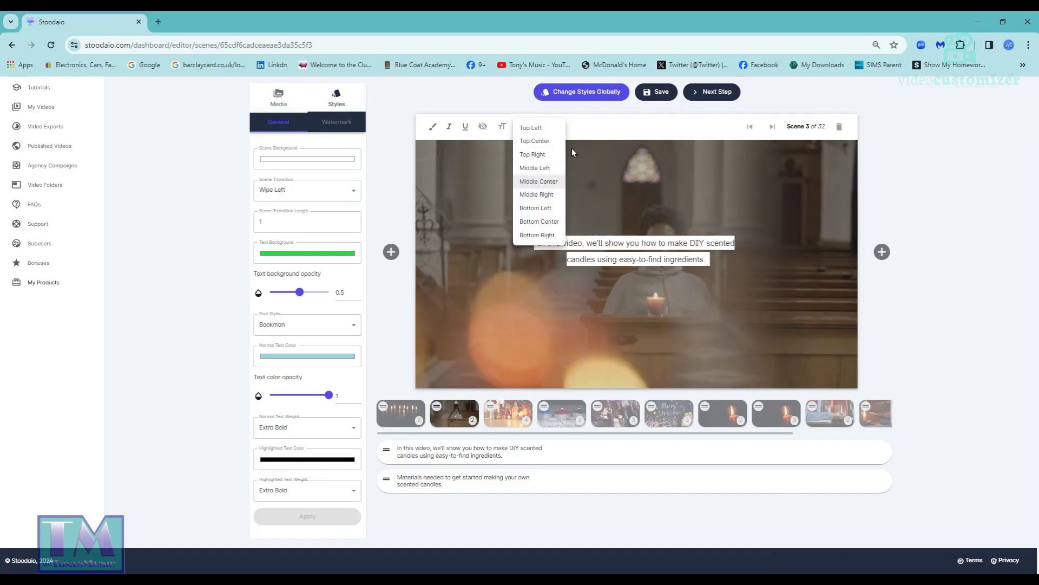
left_click(549, 155)
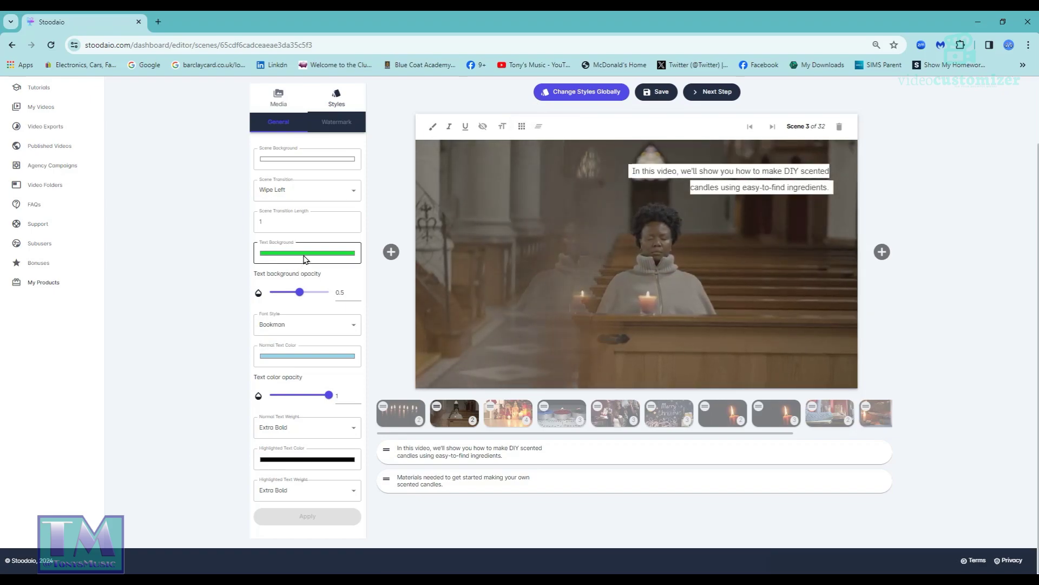
Apply a Wipe Down scene transition and a yellow-green text background (about RGB 196, 231, 19) to the third slide's scene
left_click(346, 193)
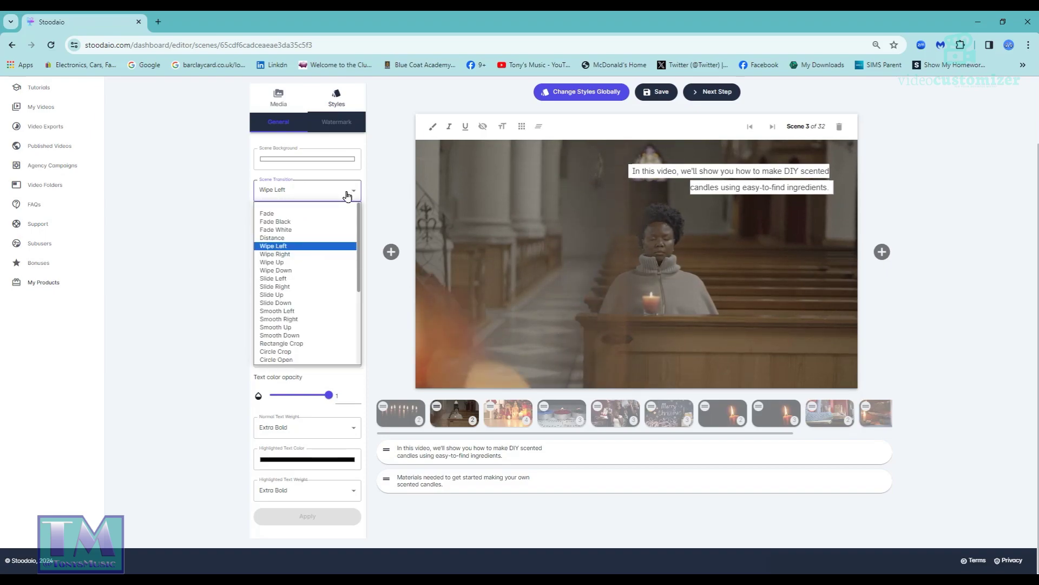
left_click(319, 270)
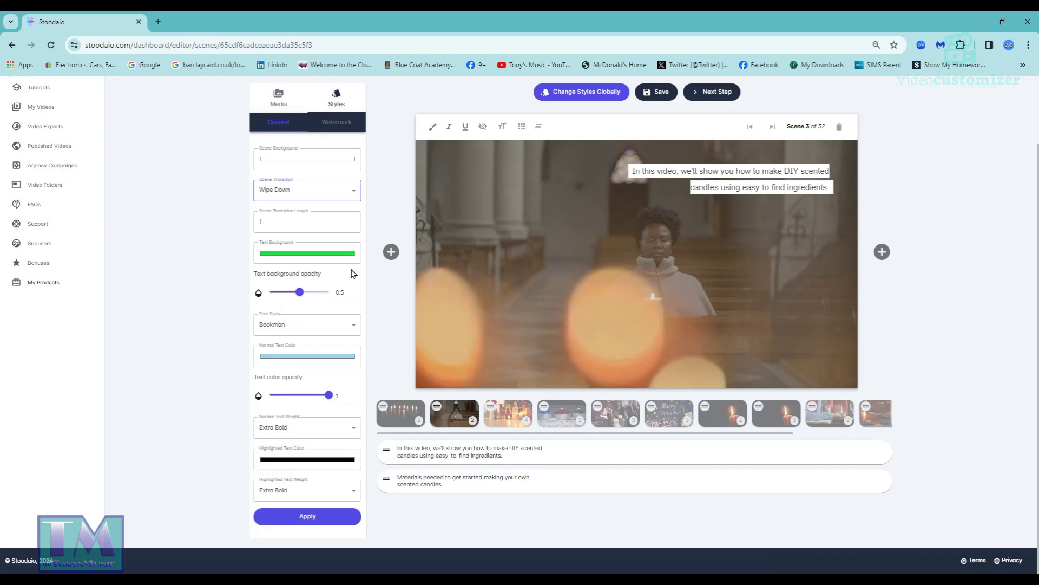
left_click(331, 254)
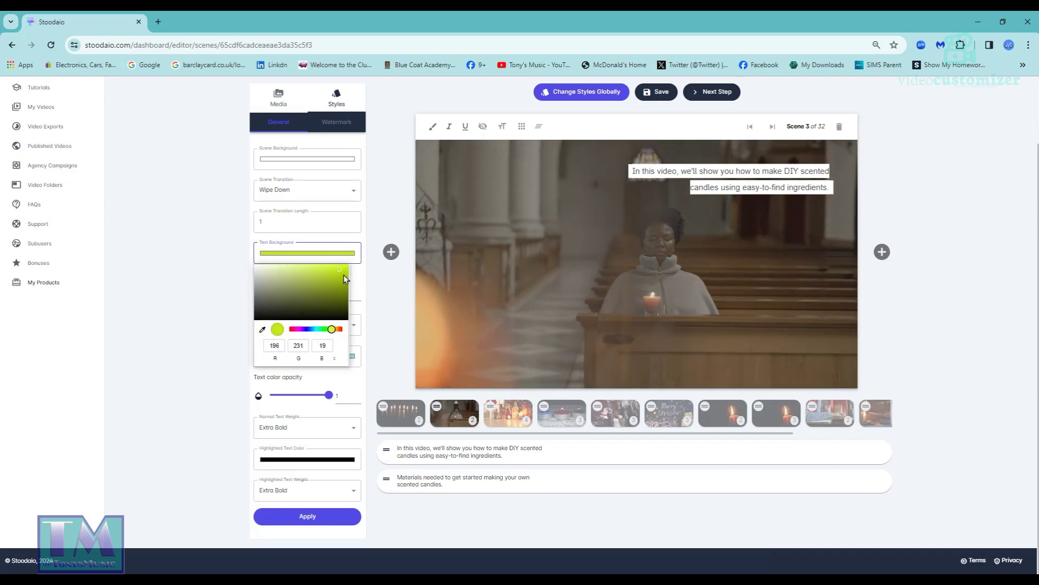
left_click(363, 278)
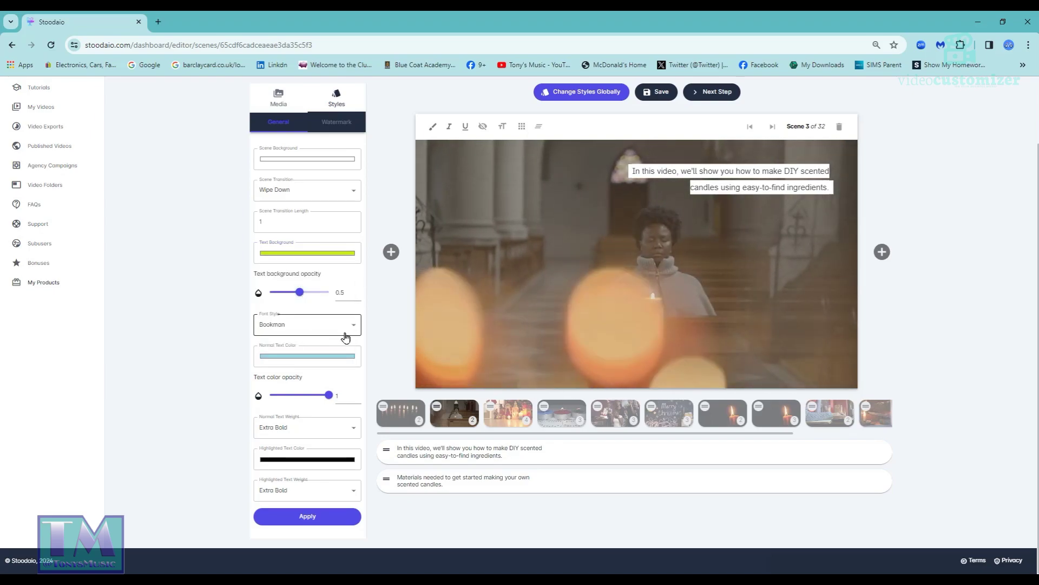
left_click(297, 520)
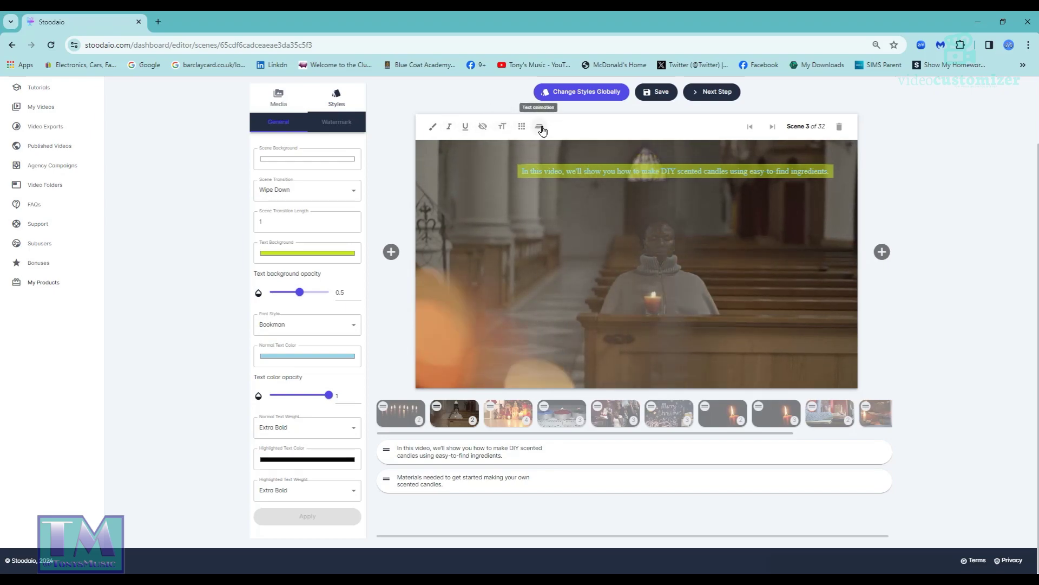
Set the third slide's text animation to Fade Up
left_click(541, 129)
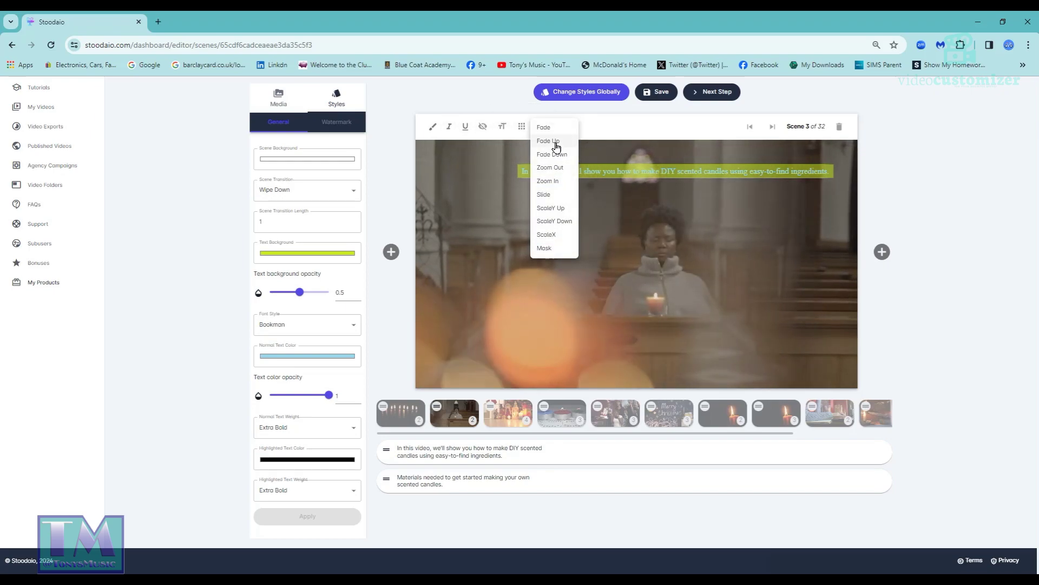
left_click(555, 144)
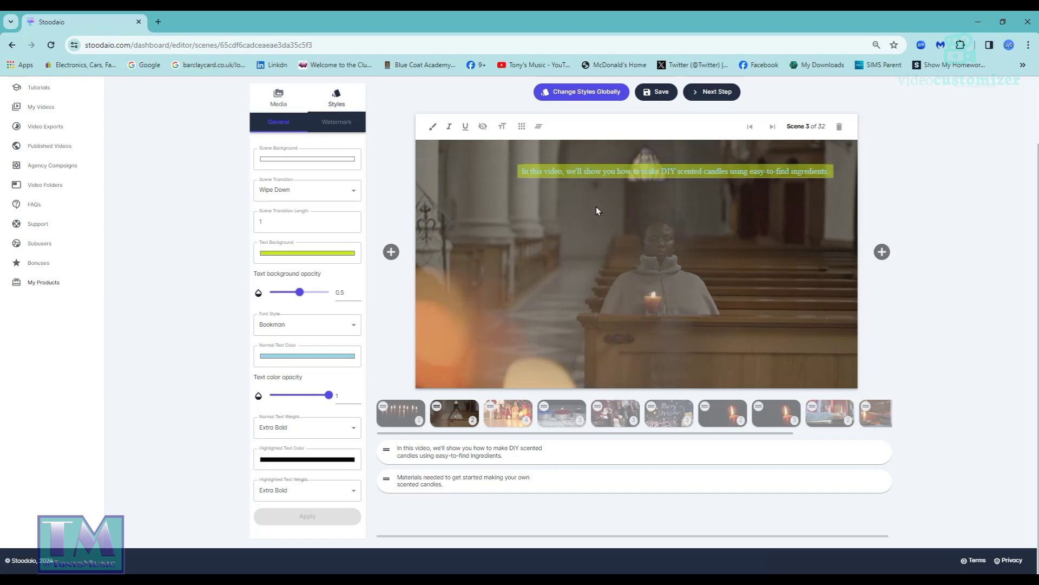
Open the fourth slide, "Materials needed to get started", and position its text at Middle Left
left_click(475, 480)
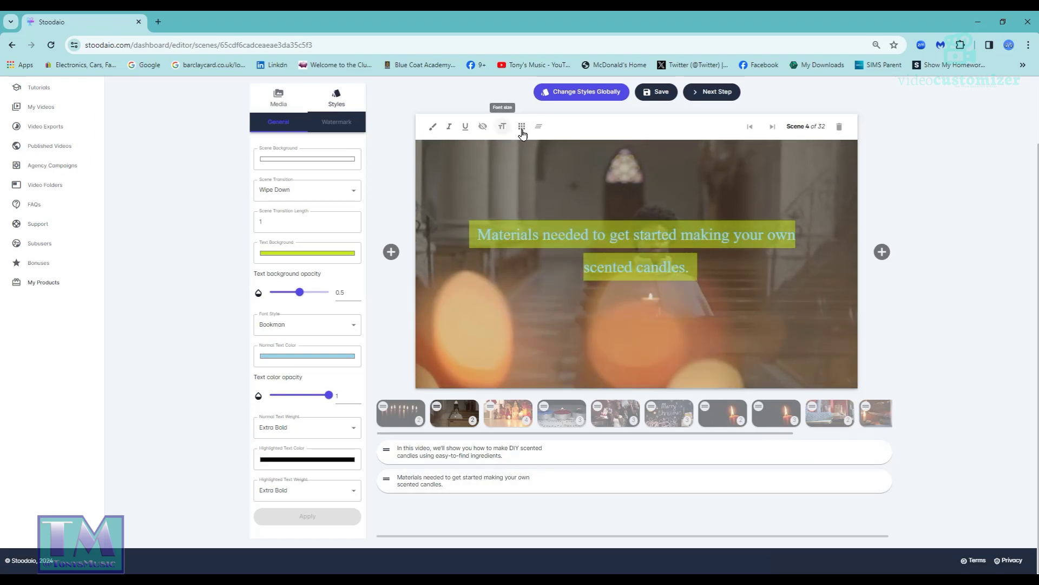
left_click(521, 128)
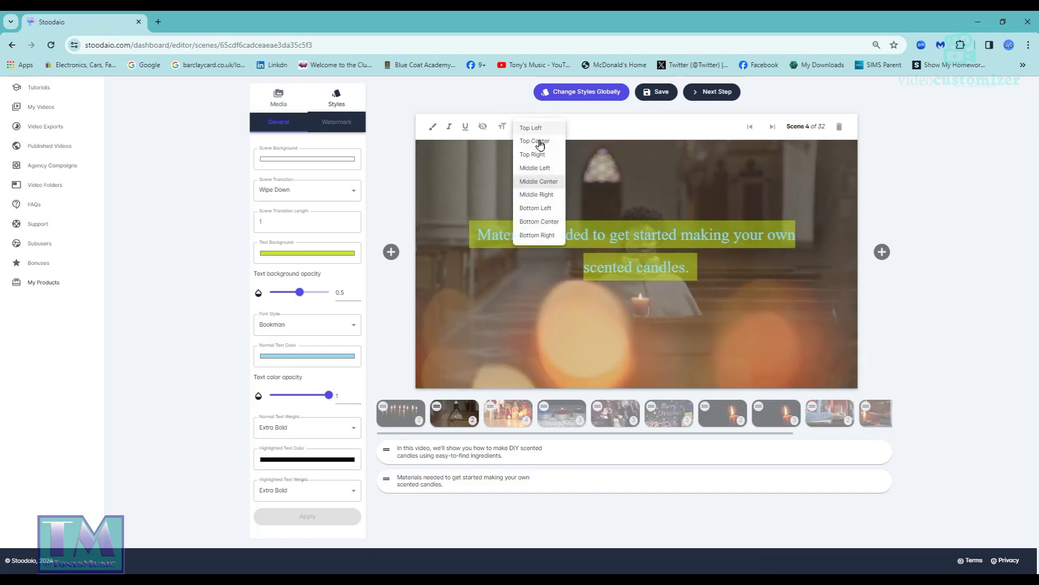
left_click(551, 169)
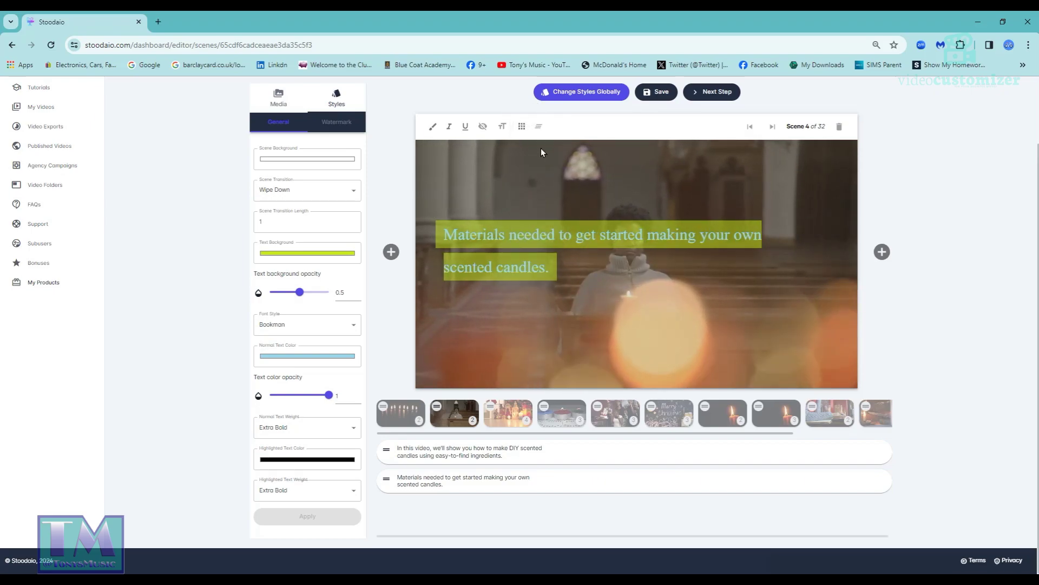
Set the fourth slide's text size to 20 and its text animation to Zoom Out
left_click(503, 126)
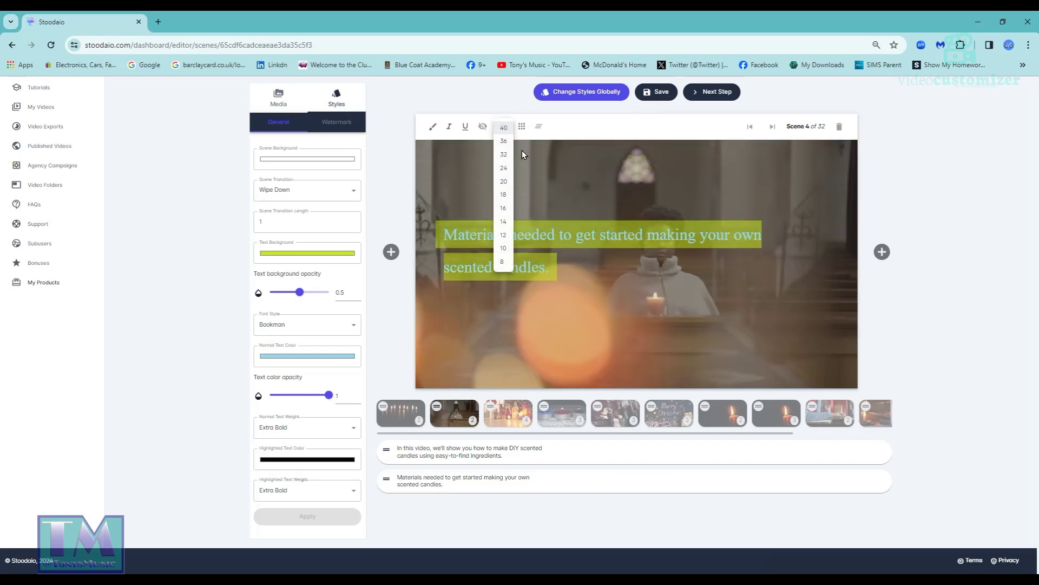
left_click(504, 181)
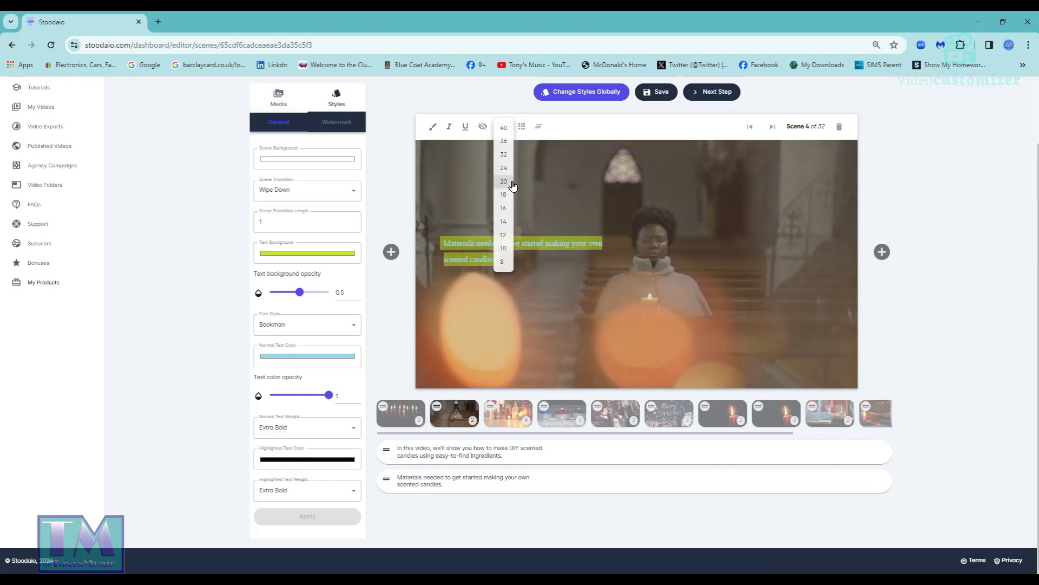
left_click(540, 128)
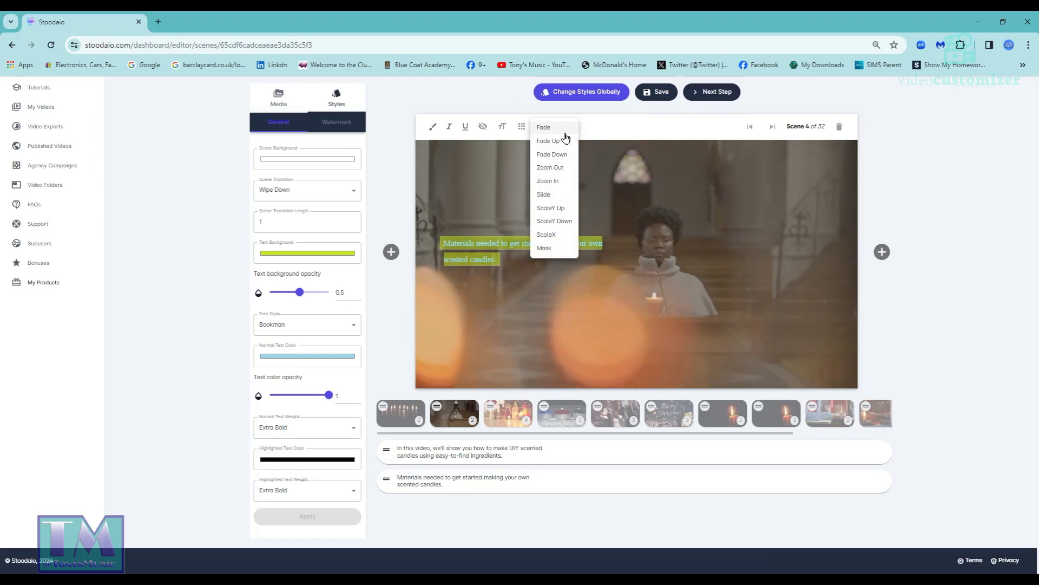
left_click(563, 169)
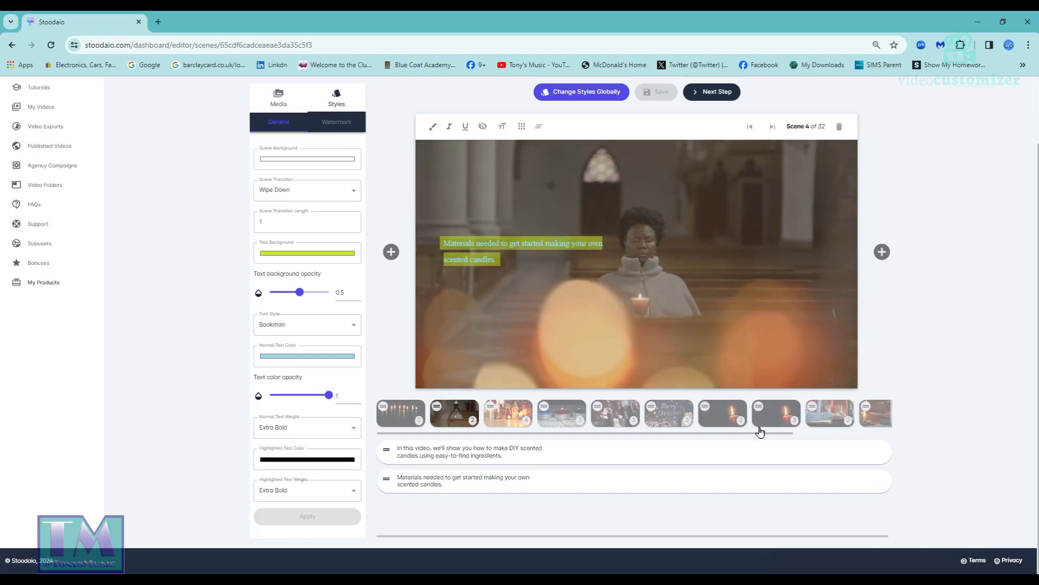
Replace the background of all three slides in the "Mix in a small amount of colorant now" scene with the pink tealights and flowers clip
left_click_drag(664, 435, 691, 434)
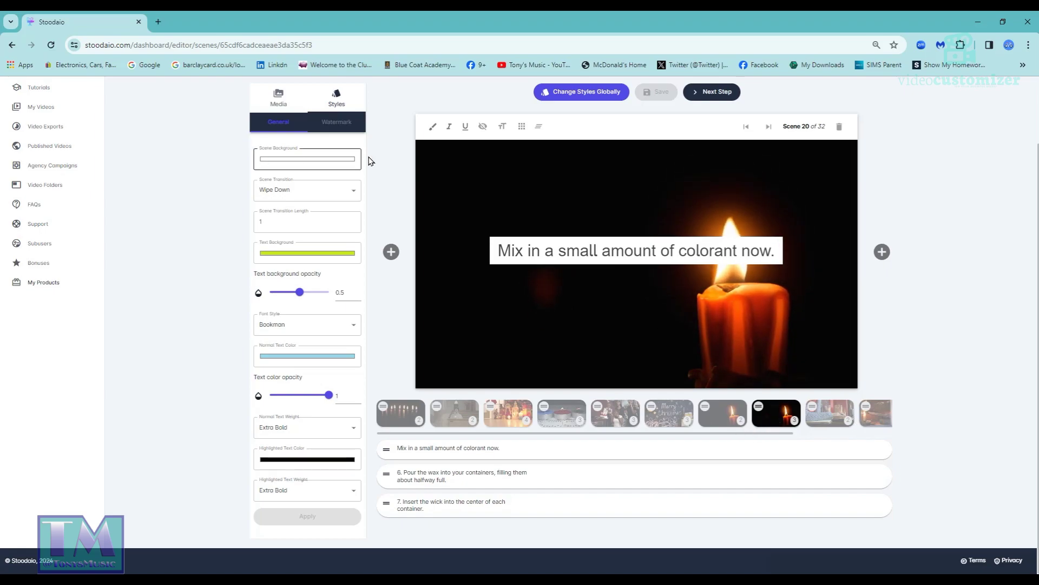
left_click(278, 98)
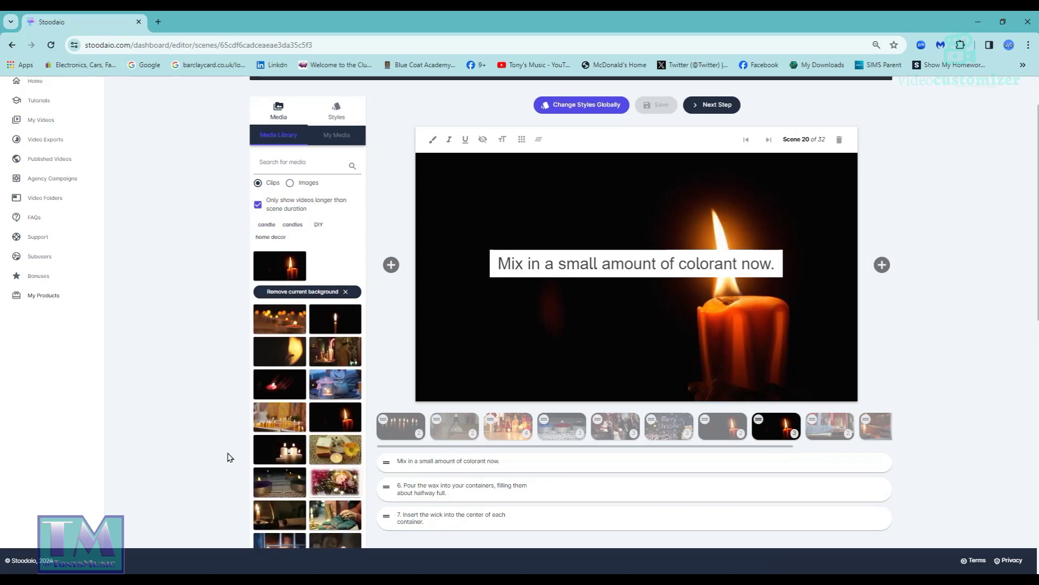
scroll(276, 435, "down", 10)
scroll(302, 420, "up", 10)
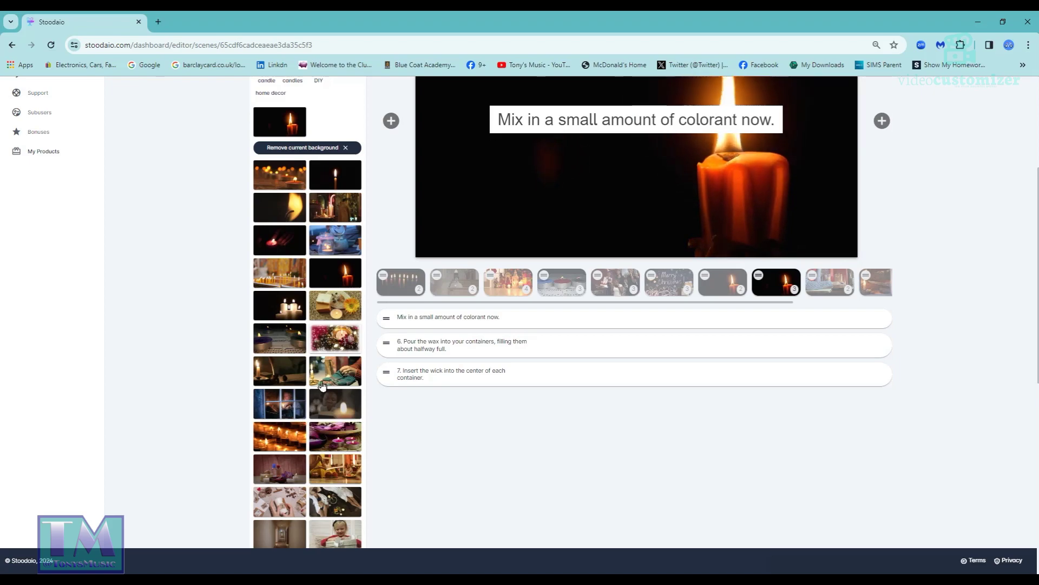
scroll(322, 386, "down", 8)
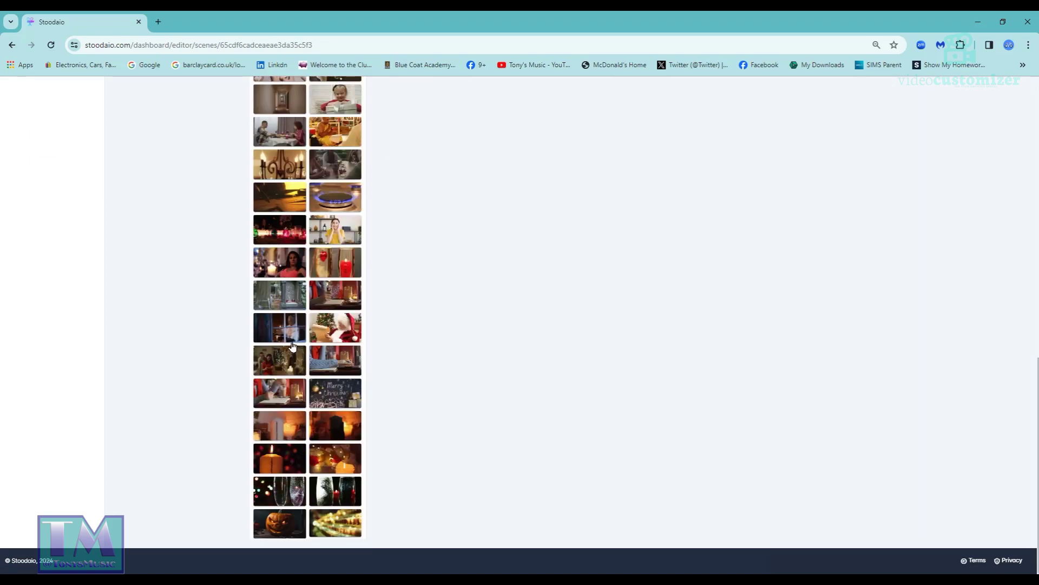
scroll(329, 420, "up", 8)
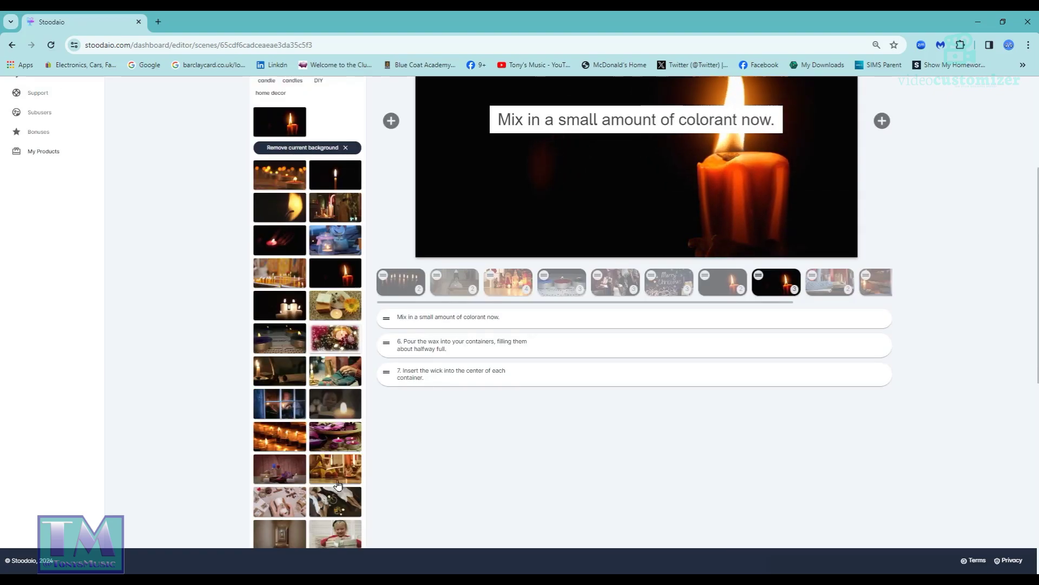
left_click(343, 440)
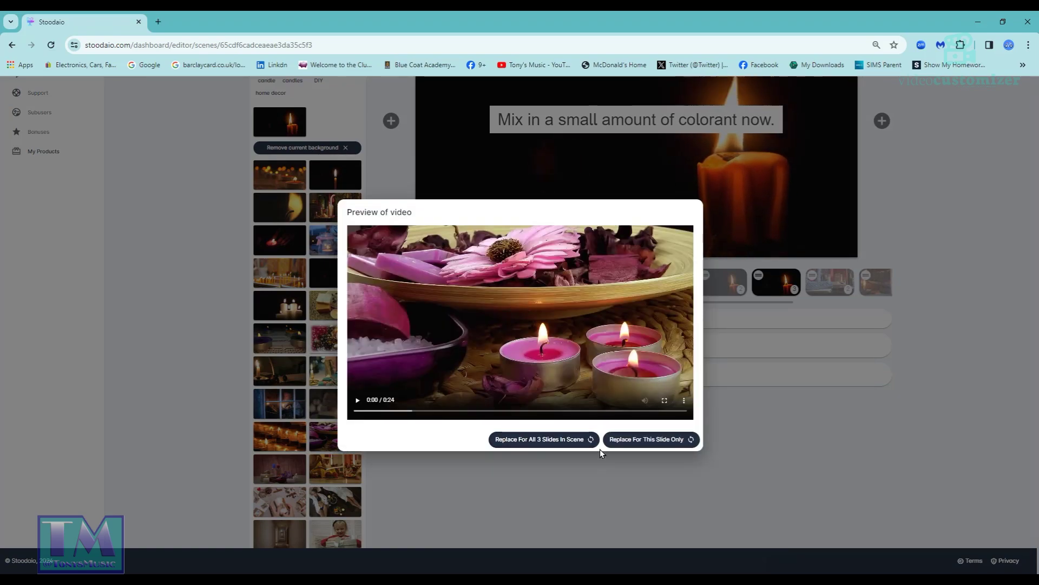
left_click(547, 441)
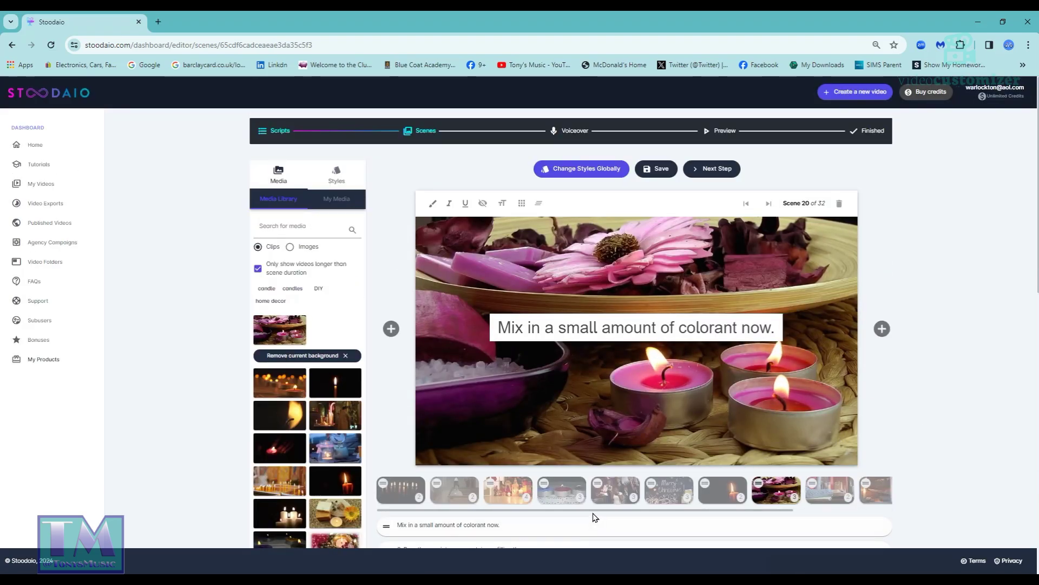
Replace the birthday party background on all three slides of the "Soy wax is more expensive" scene with the tea ceremony clip
left_click_drag(721, 513, 834, 512)
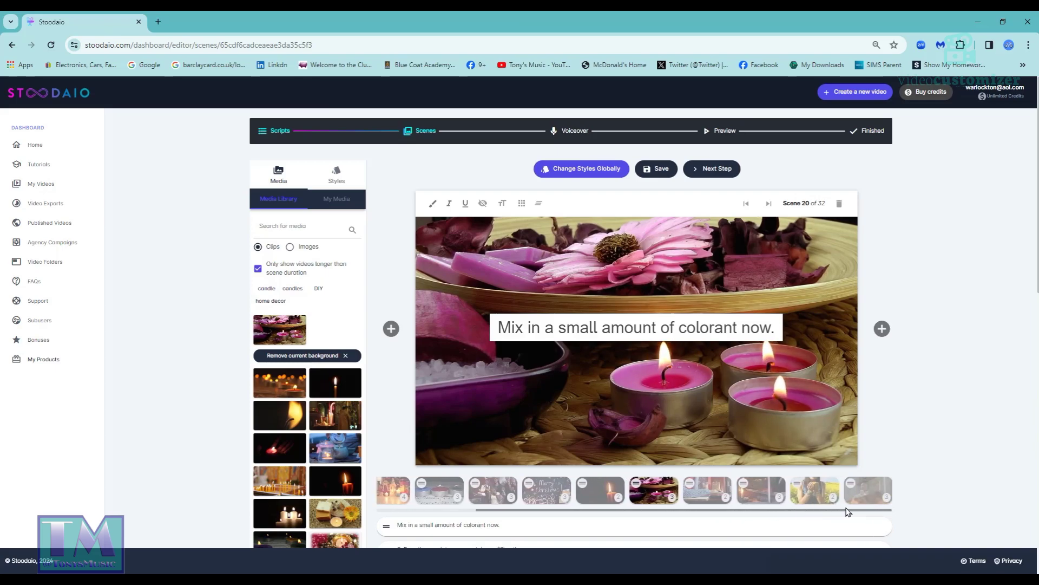
mouse_move(827, 513)
left_mouse_down()
mouse_move(778, 508)
mouse_move(819, 511)
left_mouse_up()
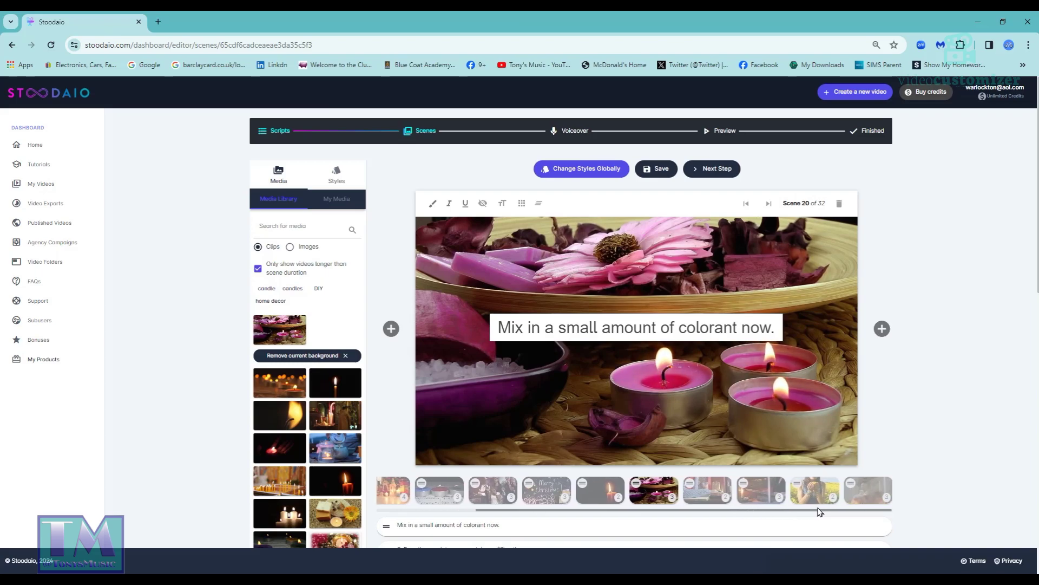
left_click_drag(545, 513, 432, 515)
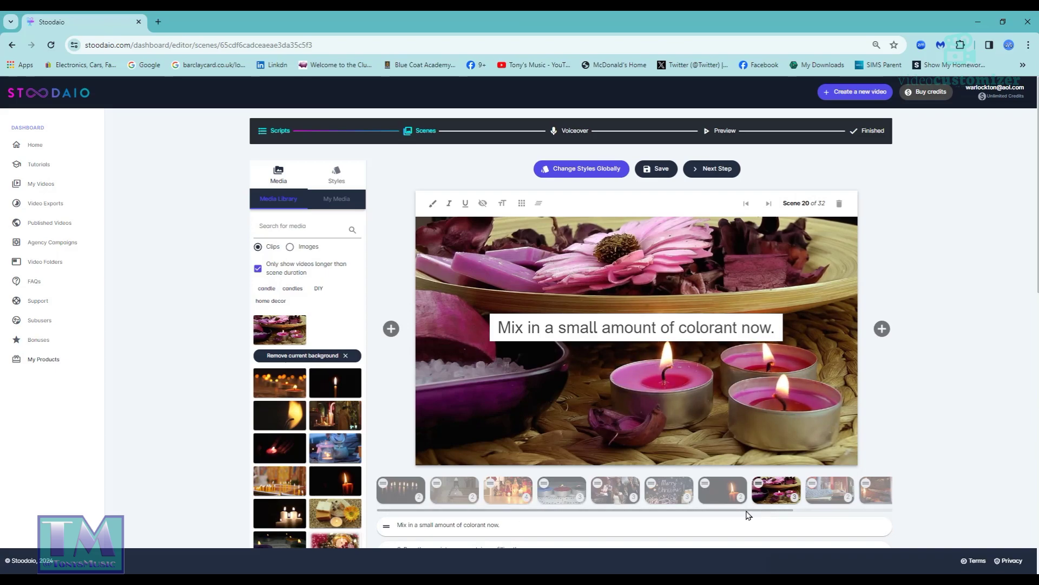
mouse_move(756, 514)
left_mouse_down()
mouse_move(873, 518)
mouse_move(735, 518)
mouse_move(765, 519)
mouse_move(747, 520)
left_mouse_up()
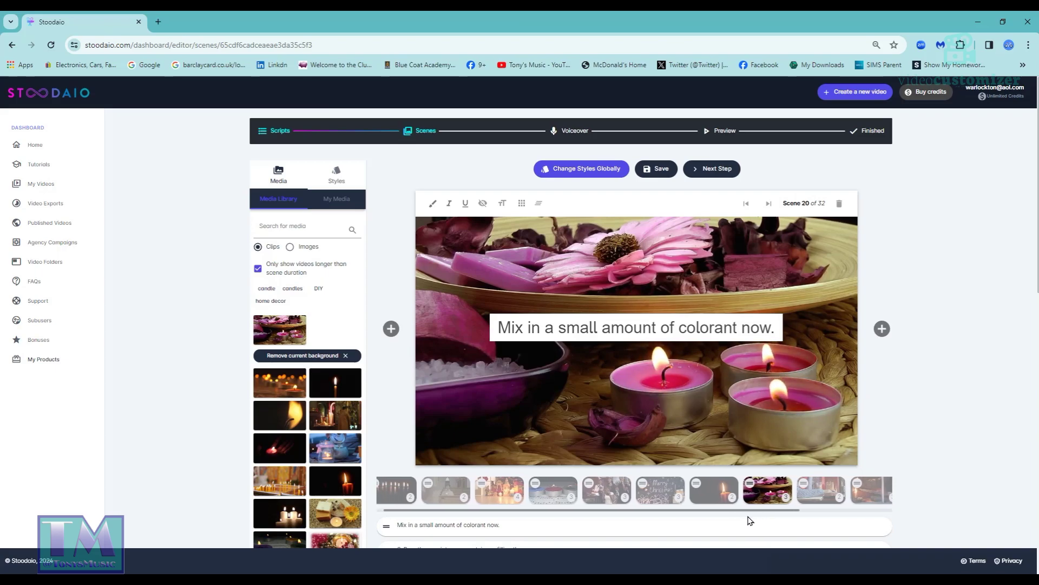
left_click(610, 497)
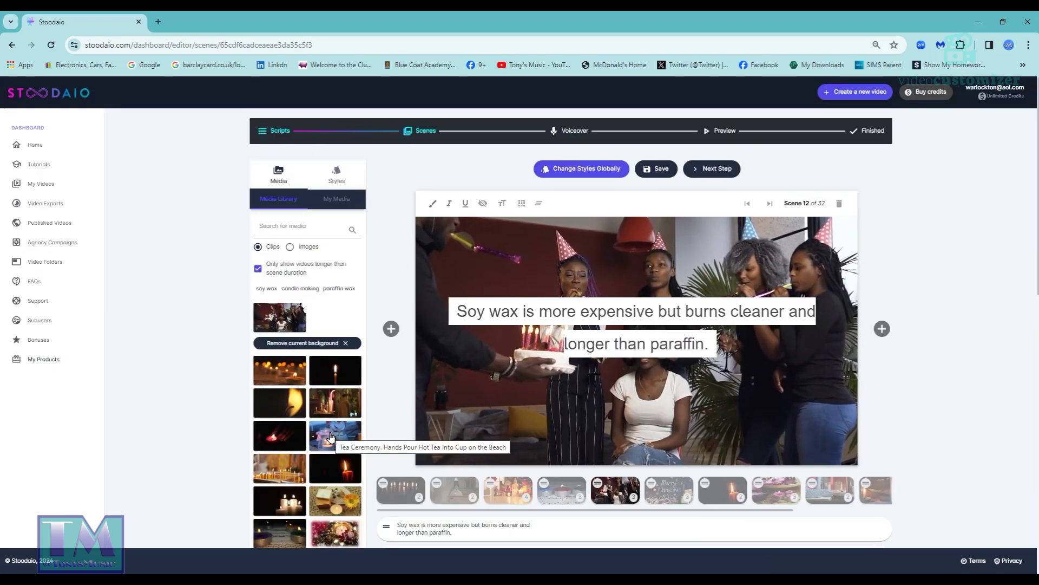
left_click(331, 436)
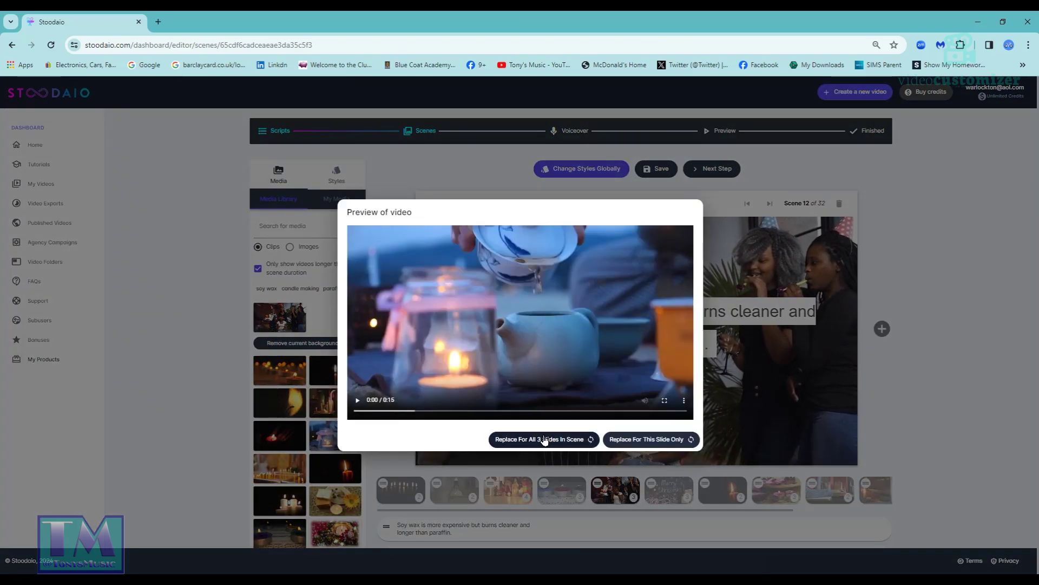
left_click(544, 440)
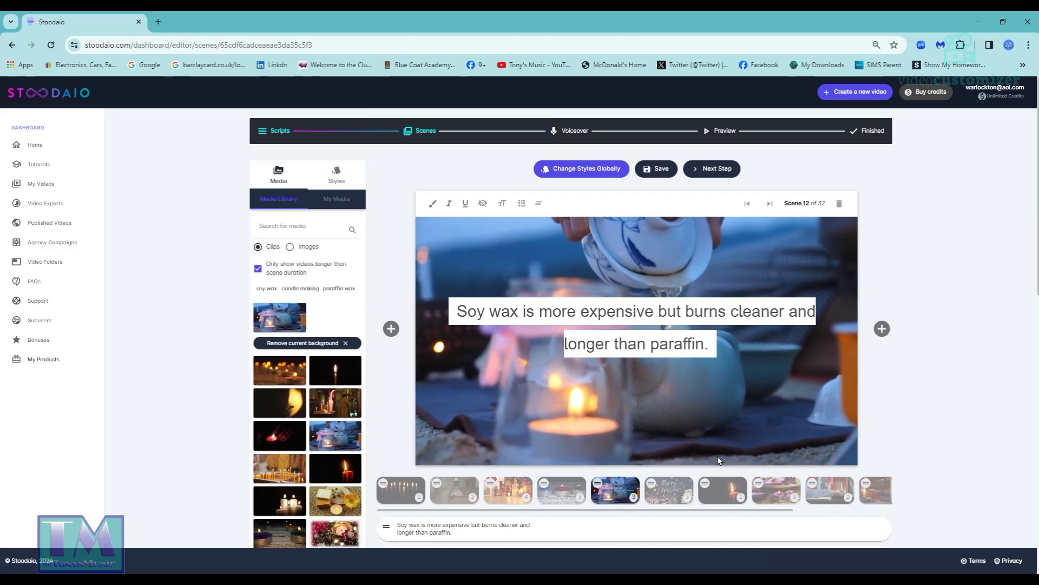
left_click_drag(658, 512, 768, 515)
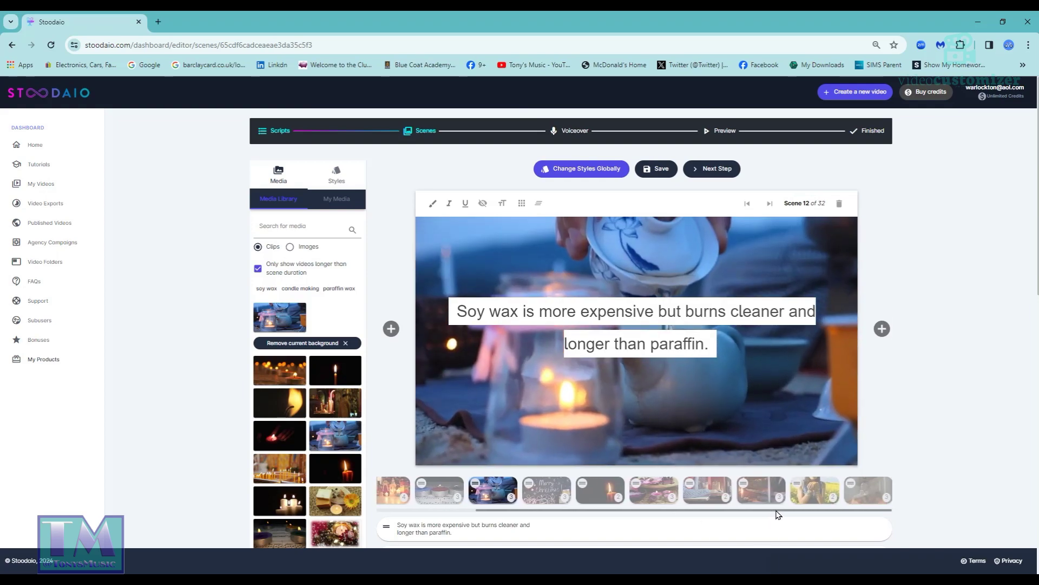
Replace the Merry Christmas background on all three slides of the "Melt the wax in a double boiler" scene with the white numbered candle clip
left_click(711, 495)
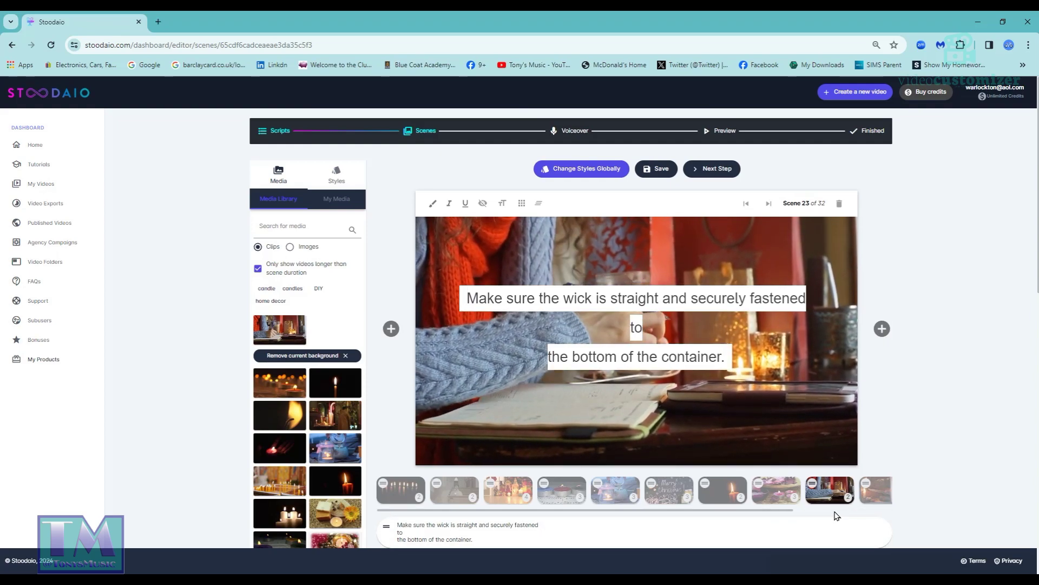
left_click_drag(782, 510, 880, 511)
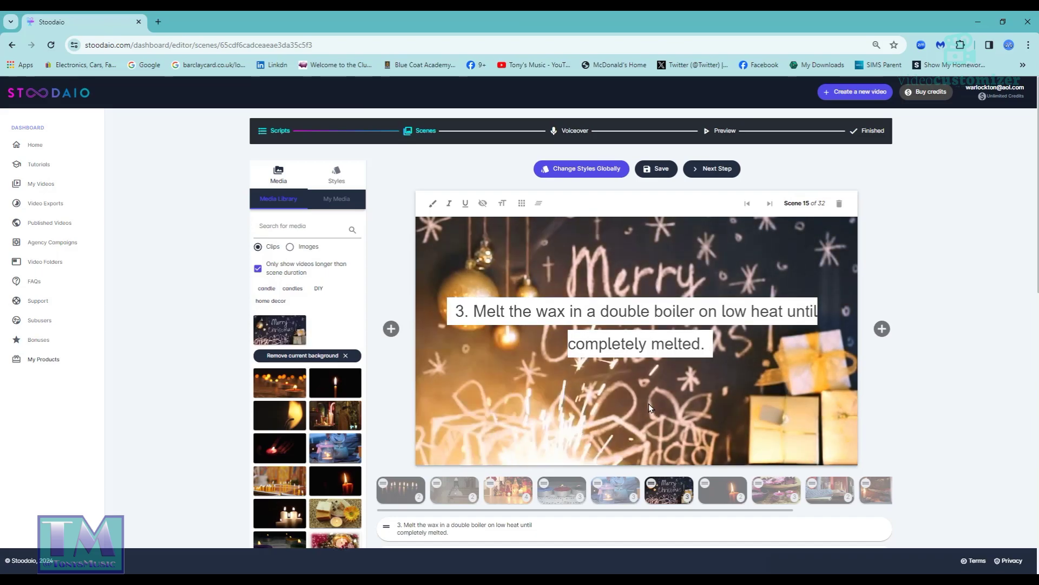
scroll(648, 404, "down", 8)
scroll(649, 415, "up", 8)
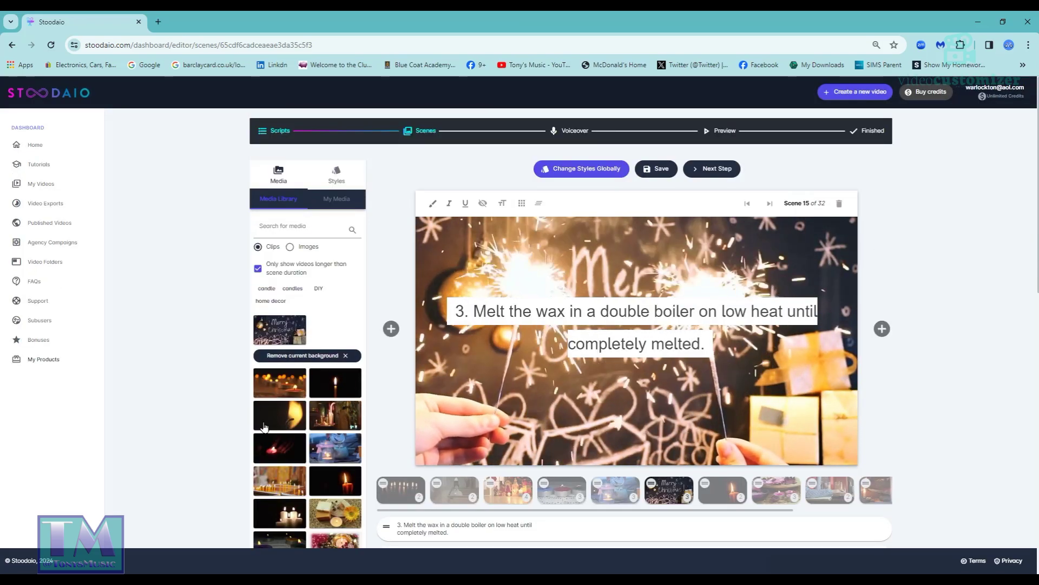
scroll(269, 443, "down", 10)
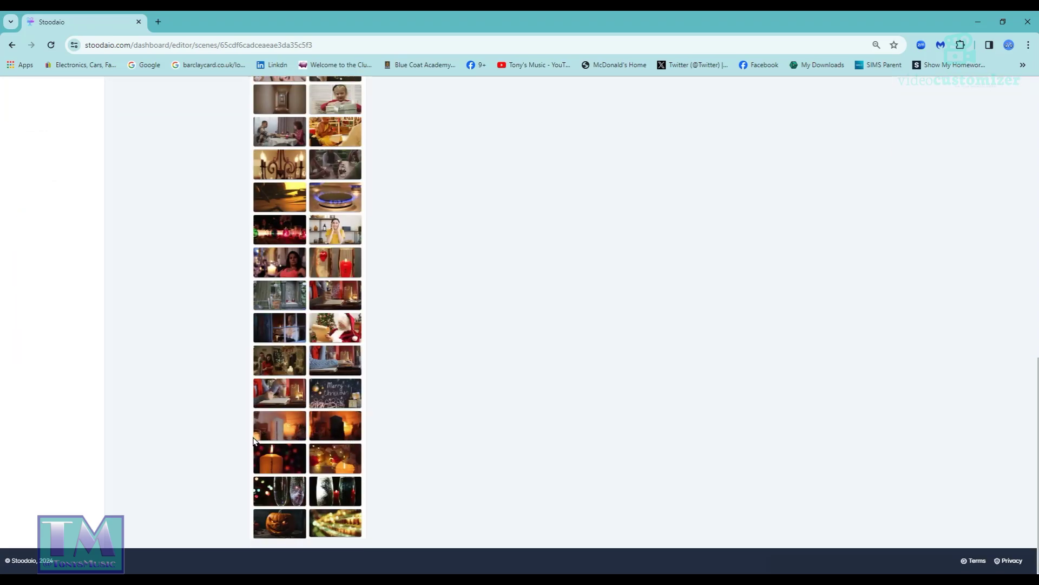
left_click(276, 430)
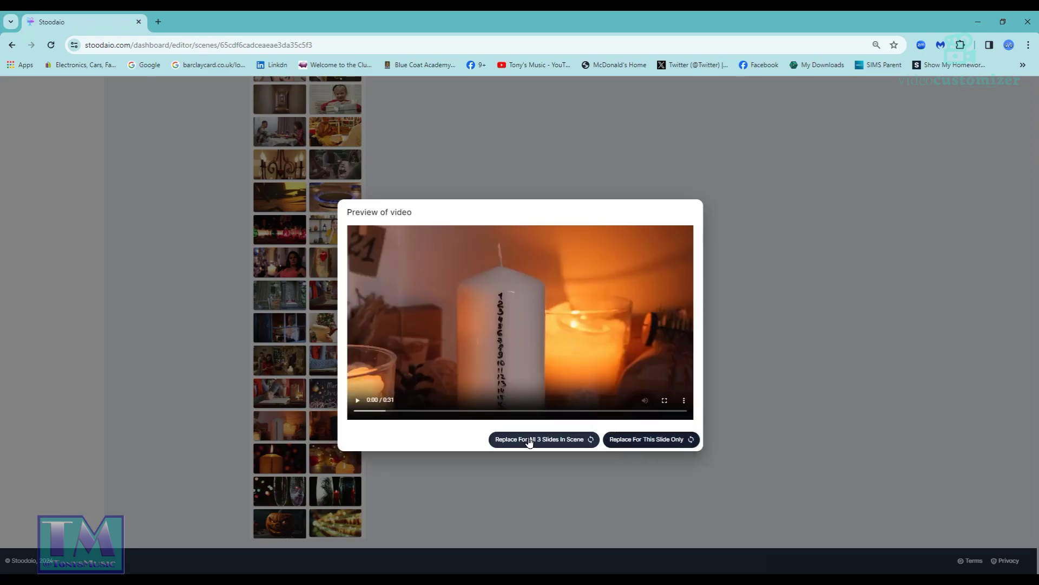
left_click(540, 440)
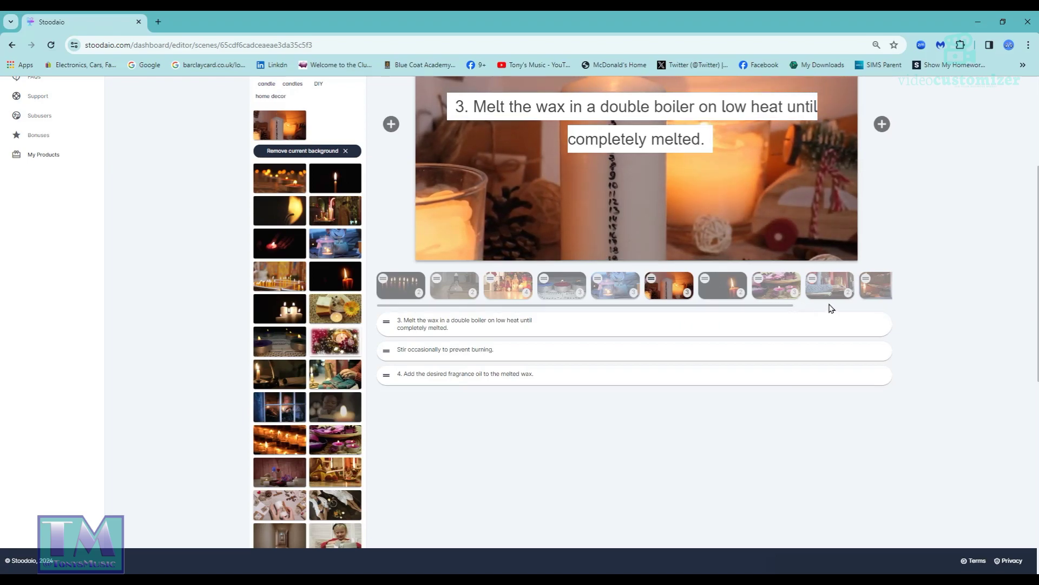
Open the "Experiment with different fragrances" scene and search the media library for perfume clips
left_click_drag(751, 309, 880, 312)
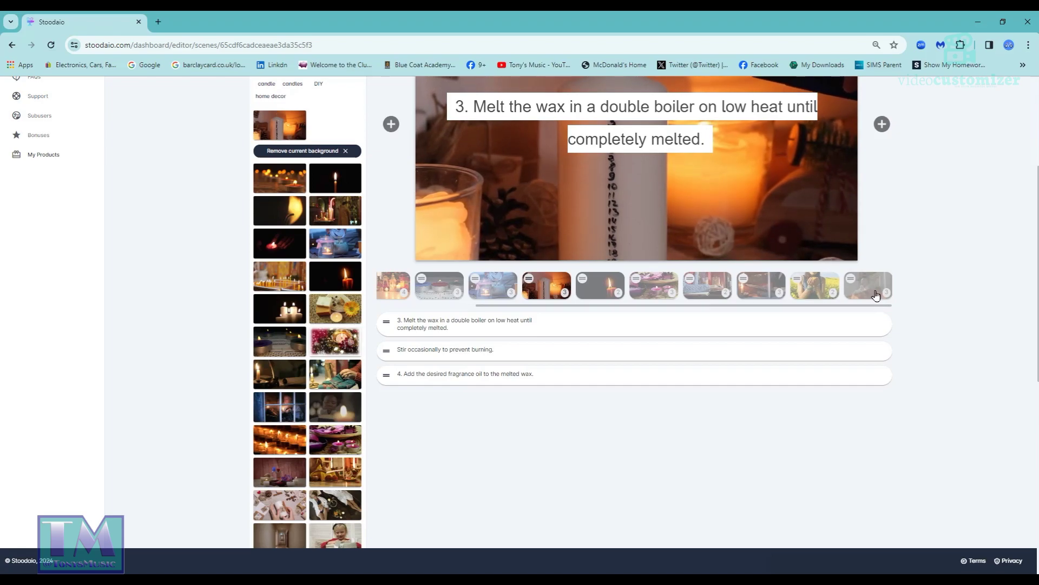
left_click(704, 287)
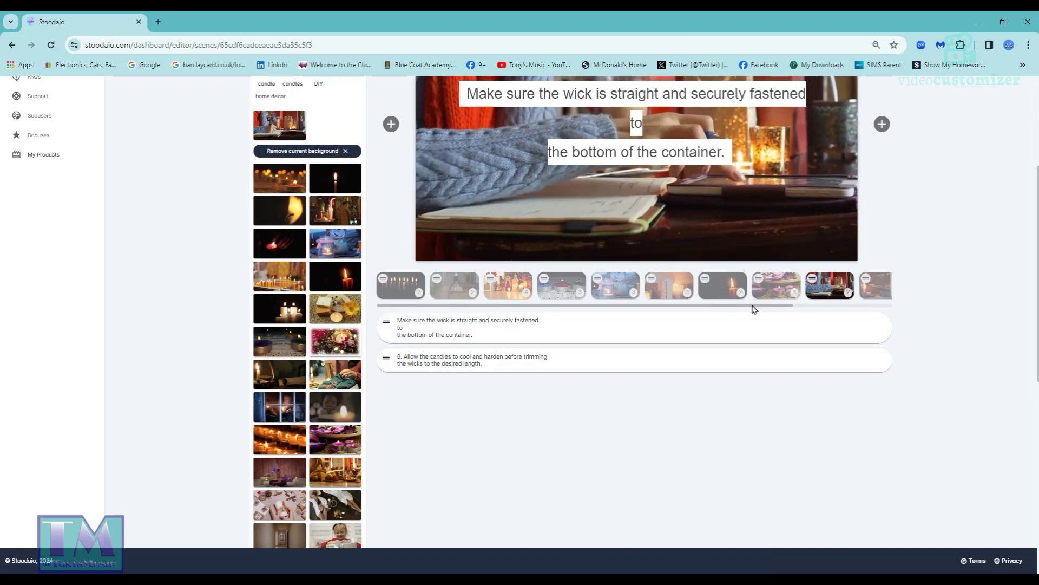
left_click_drag(781, 306, 903, 314)
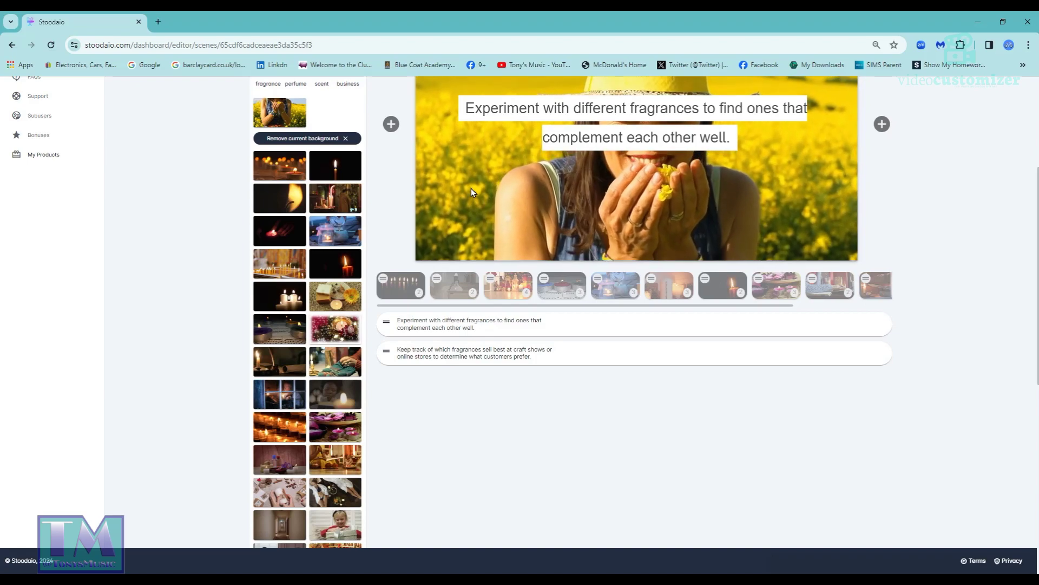
scroll(364, 296, "up", 4)
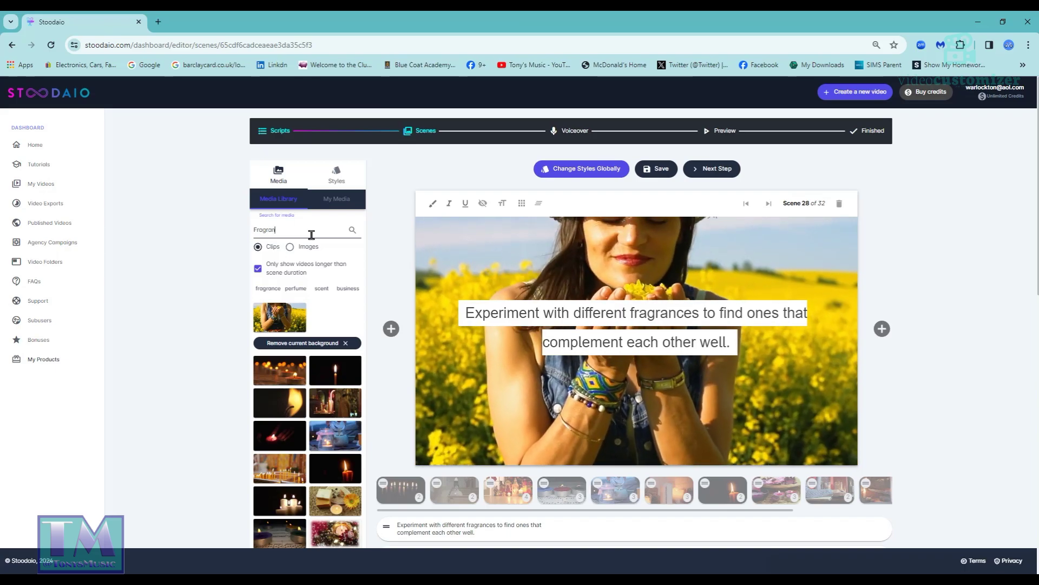
key("Return")
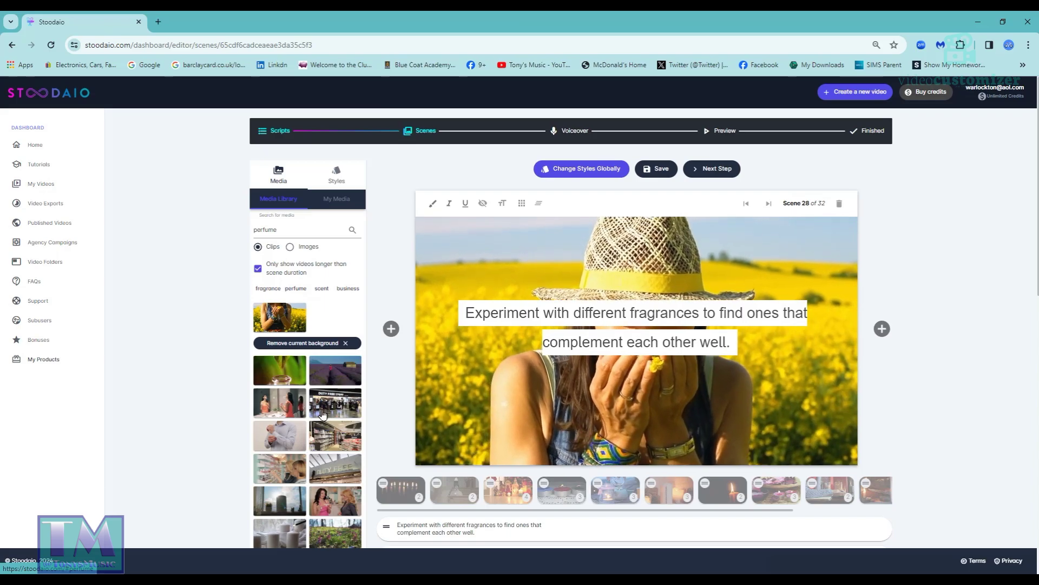
Look through the perfume clips and preview the one of the dark-haired woman sitting by the window
scroll(323, 414, "down", 8)
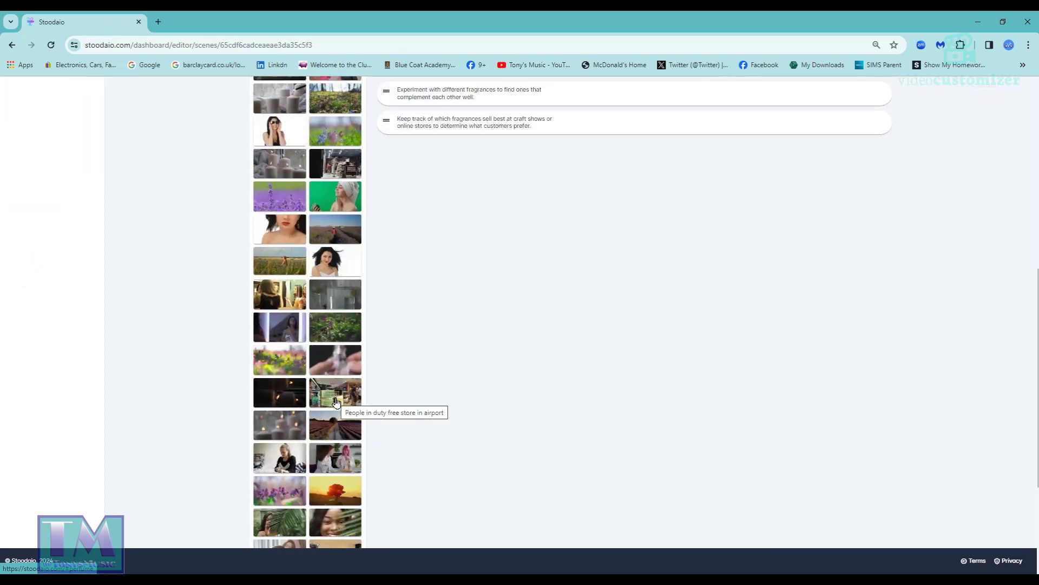
scroll(326, 496, "down", 4)
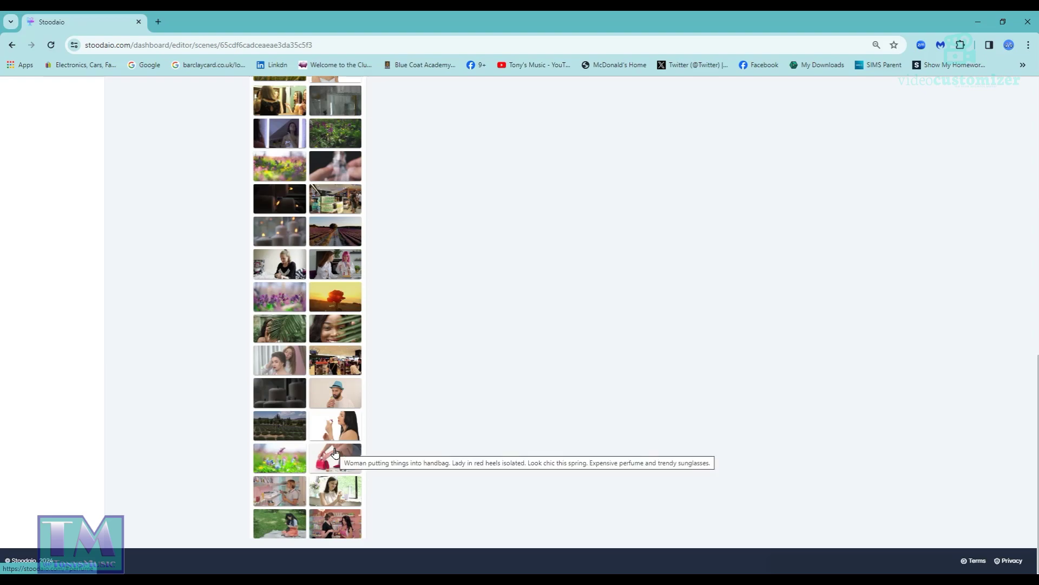
left_click(342, 497)
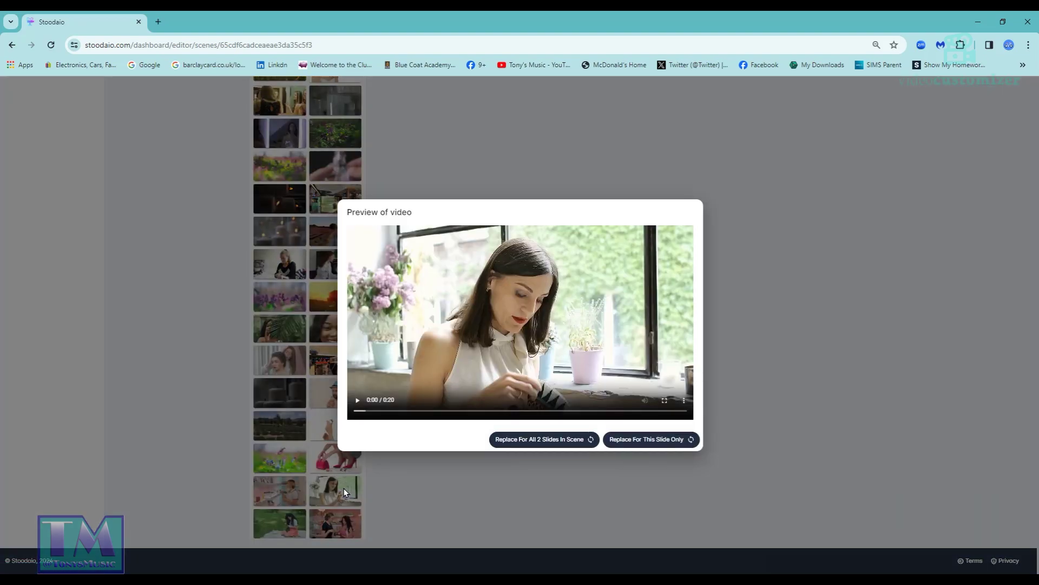
left_click(773, 235)
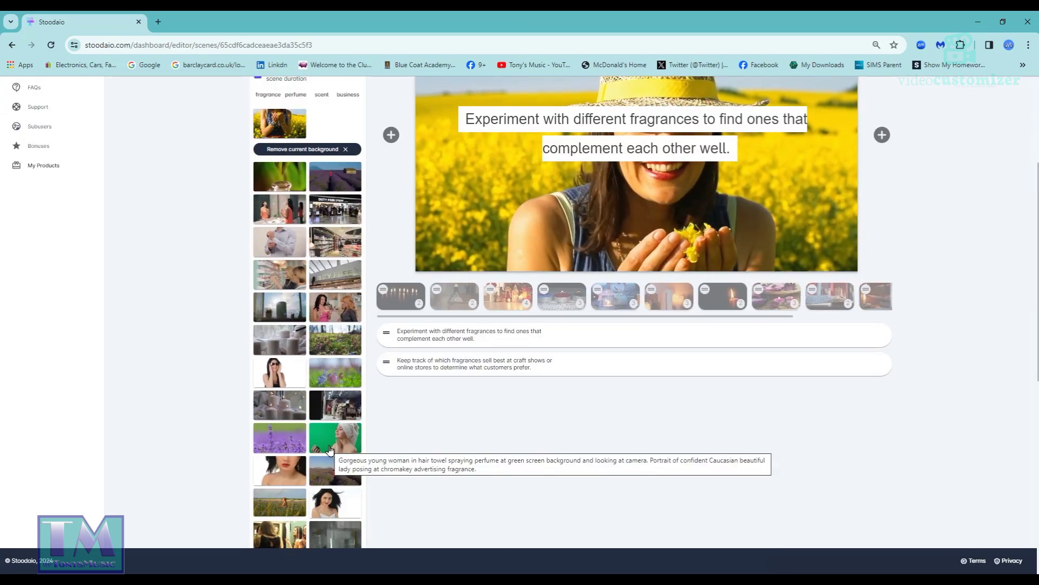
scroll(330, 449, "up", 4)
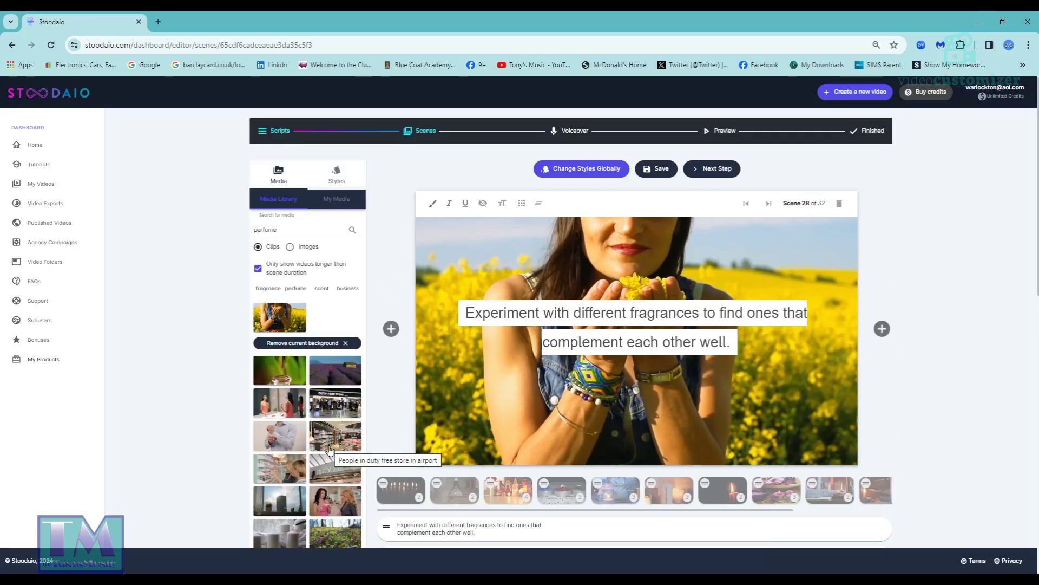
Preview the cosmetics shop clip, but replace the flower field background of the fragrances slide with the white pillar candles clip
left_click(269, 468)
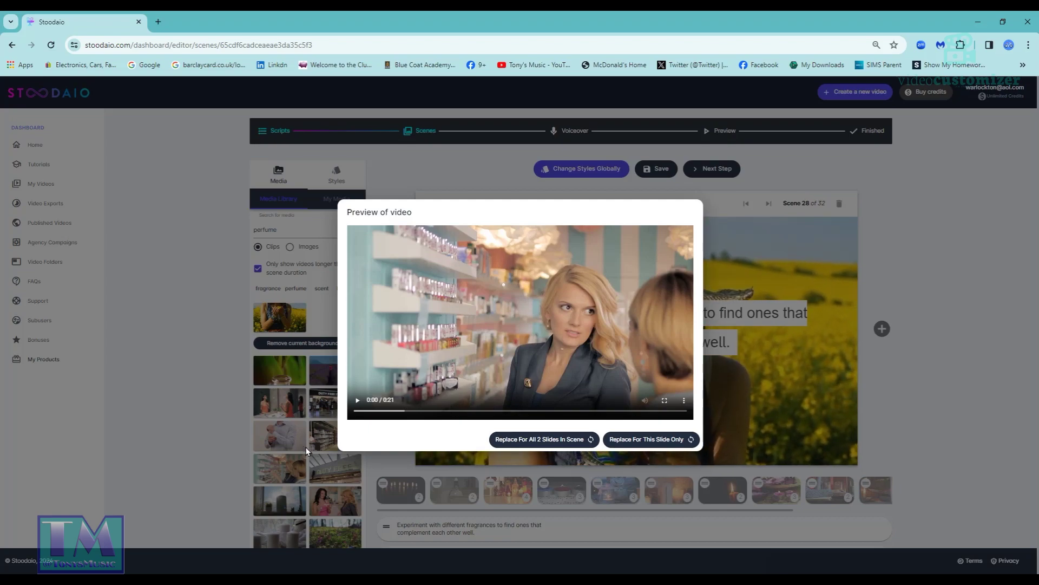
left_click(898, 293)
left_click(285, 530)
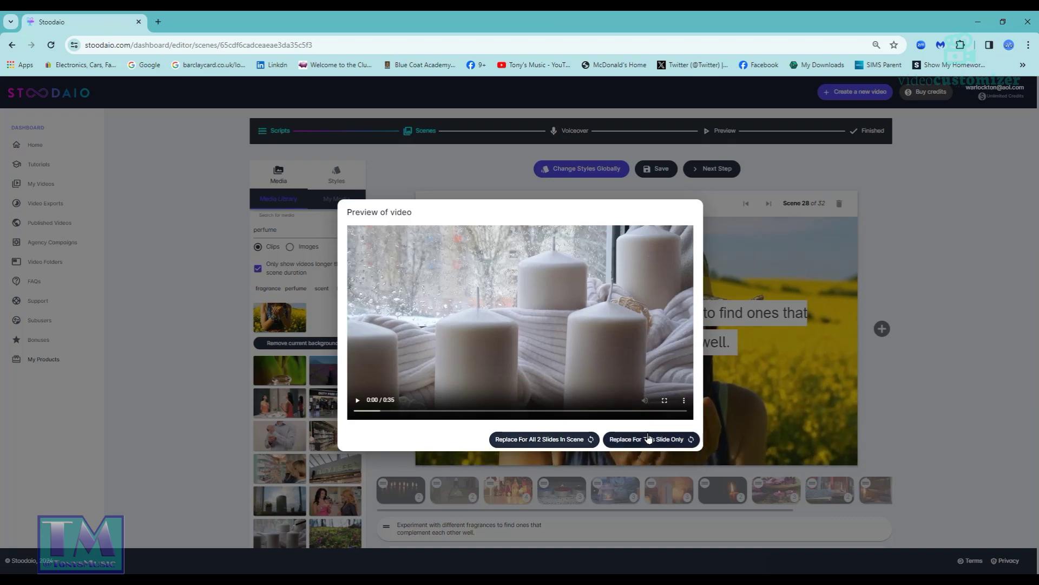
left_click(985, 384)
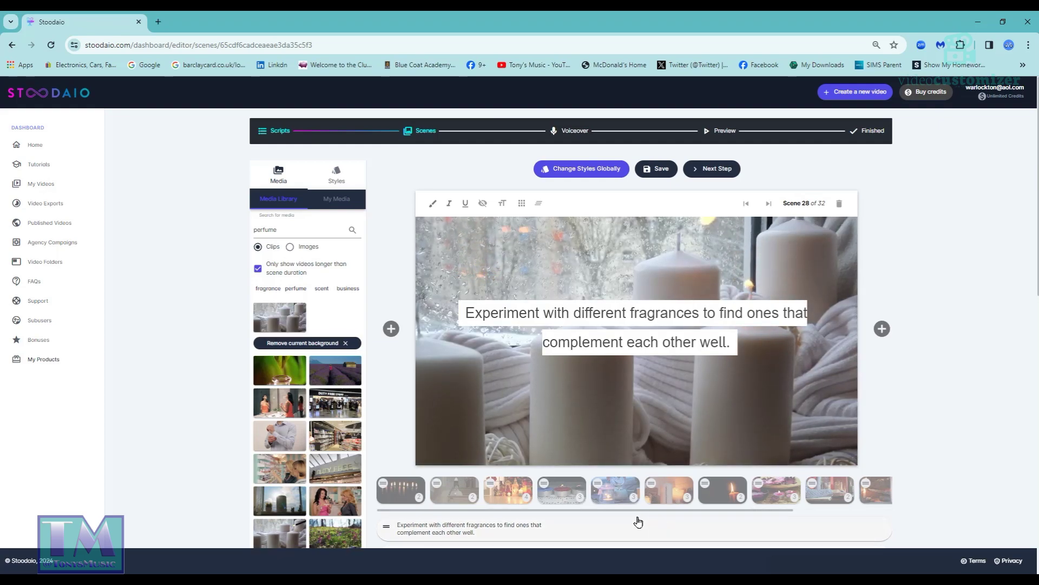
Open the Conclusion scene at the end of the video and check its background
left_click_drag(734, 514, 846, 515)
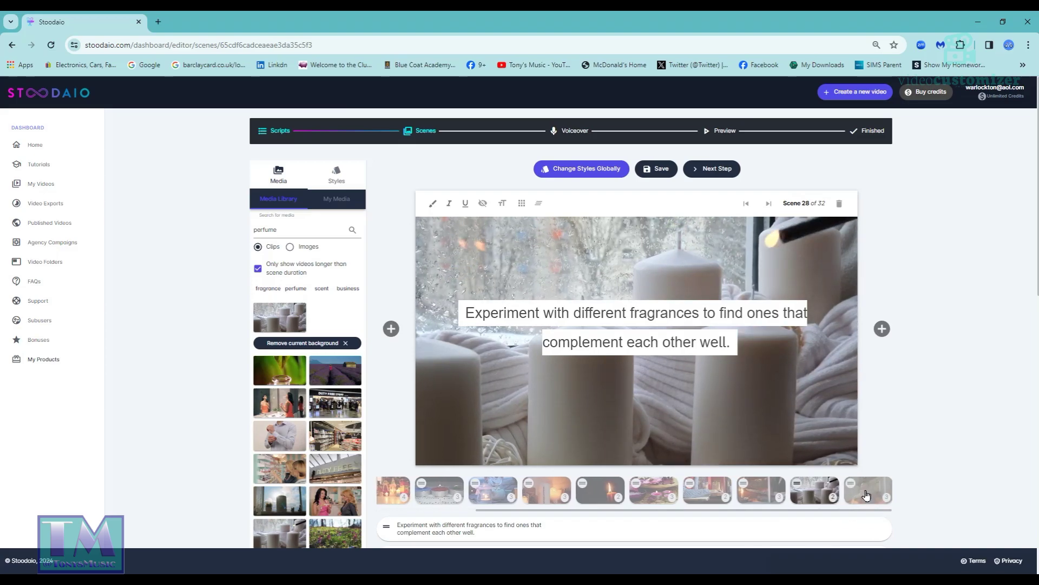
left_click(866, 494)
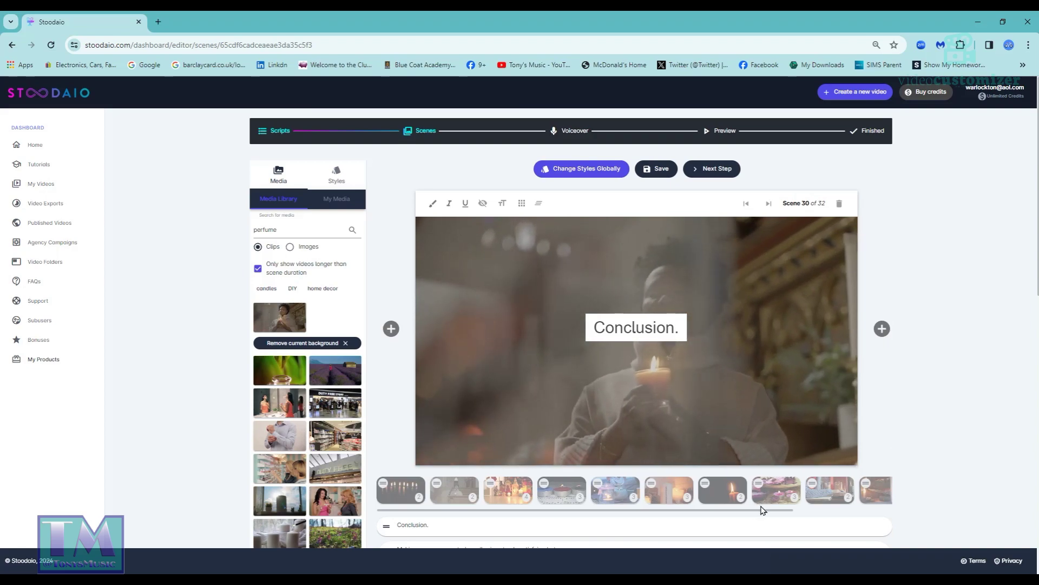
left_click_drag(792, 510, 820, 516)
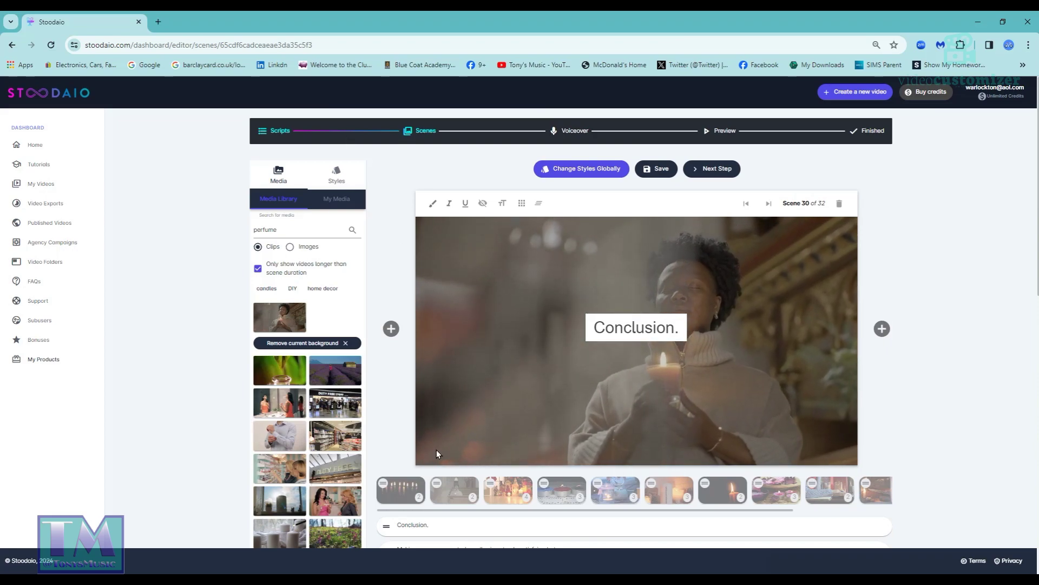
Open the "In this video, we'll show you how to make DIY scented candles" slide, show its style settings and save the video
left_click(412, 490)
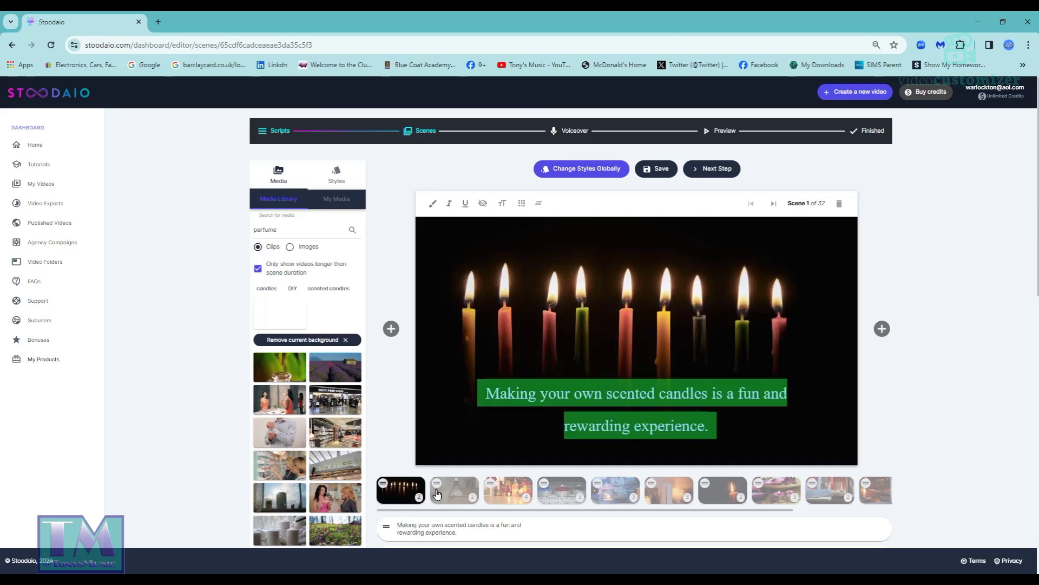
left_click(437, 493)
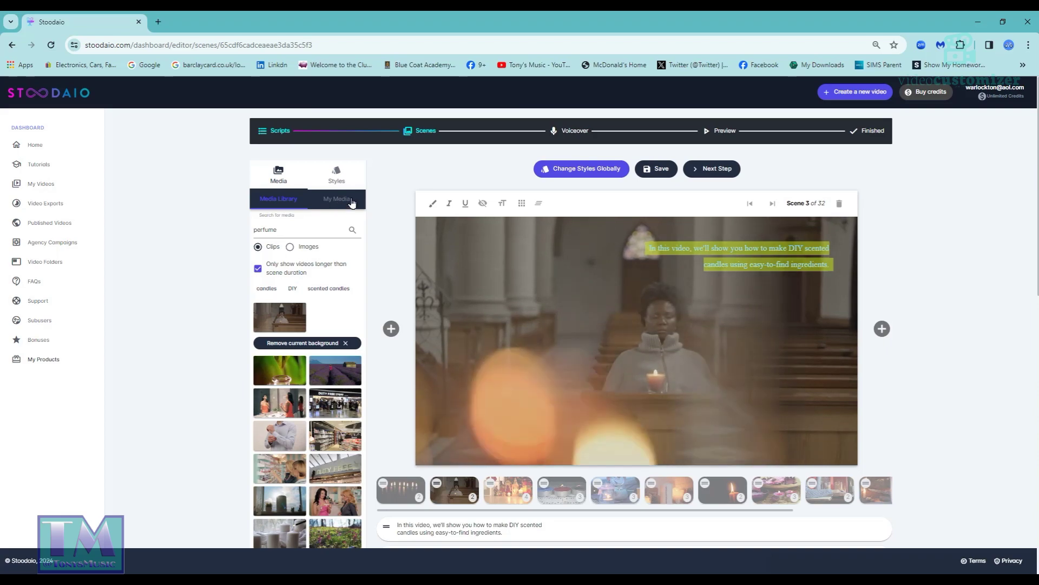
left_click(336, 174)
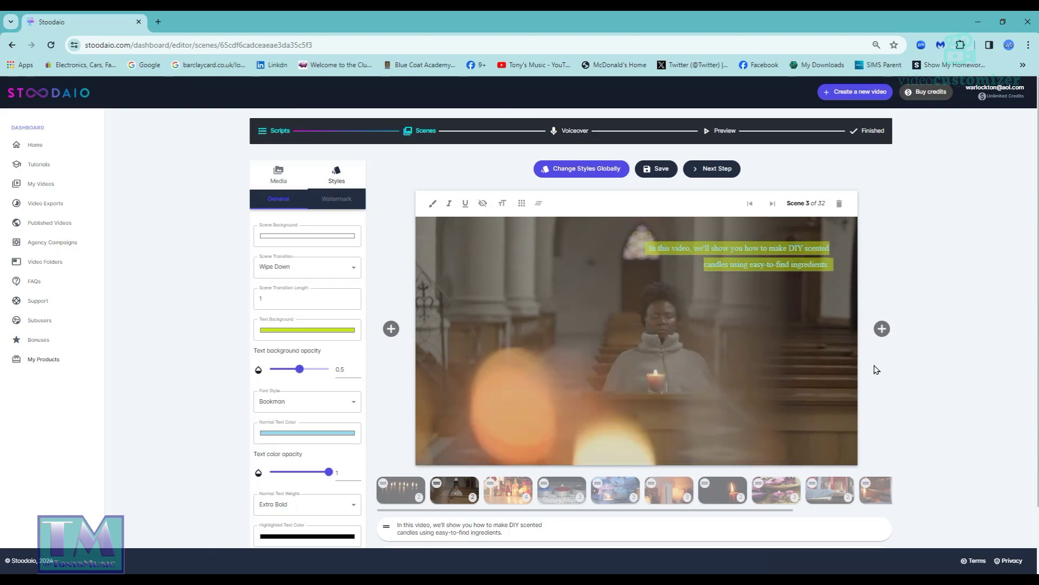
scroll(621, 514, "right", 2)
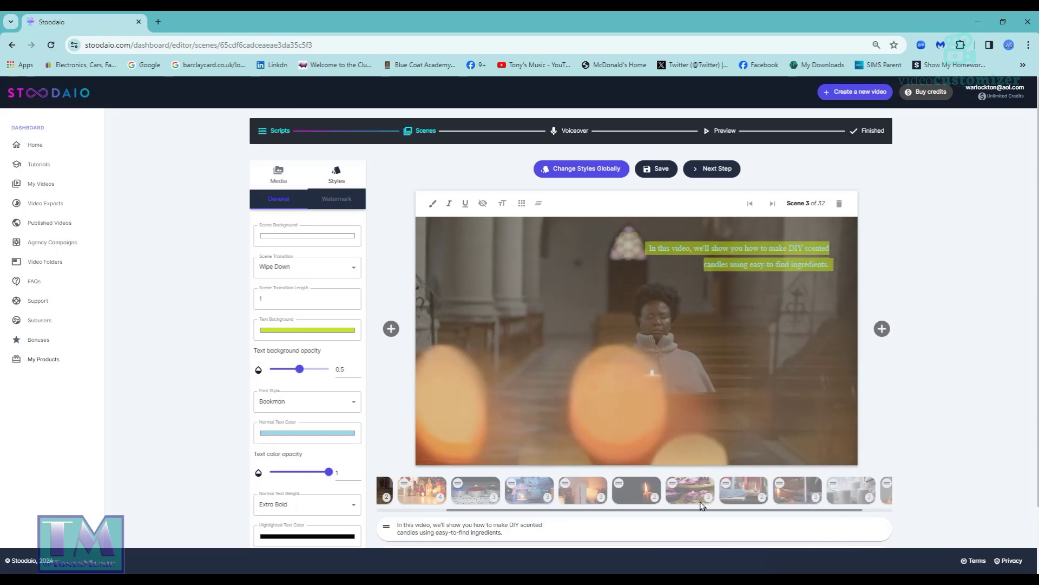
scroll(654, 522, "left", 2)
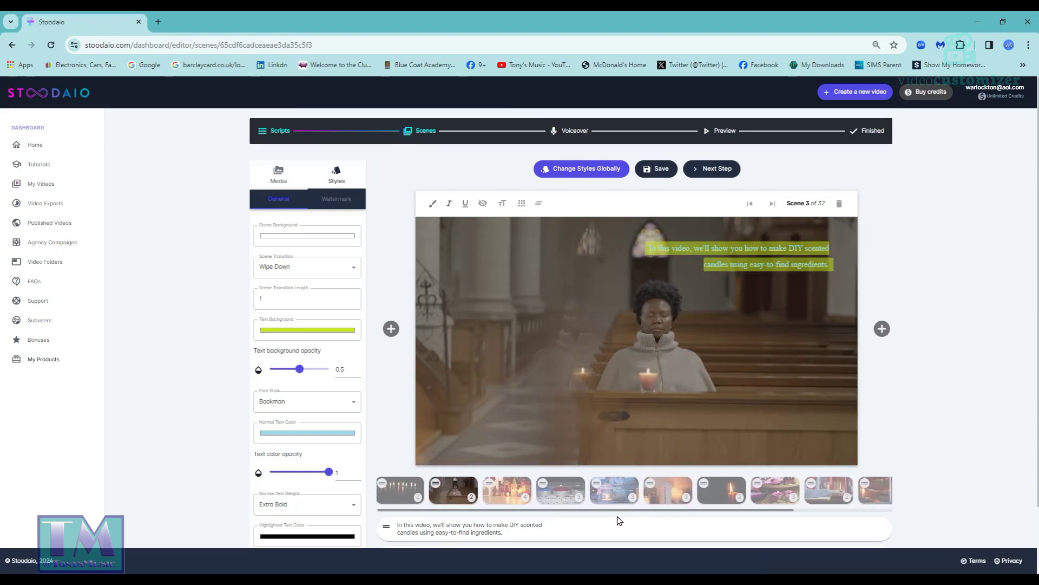
left_click(657, 168)
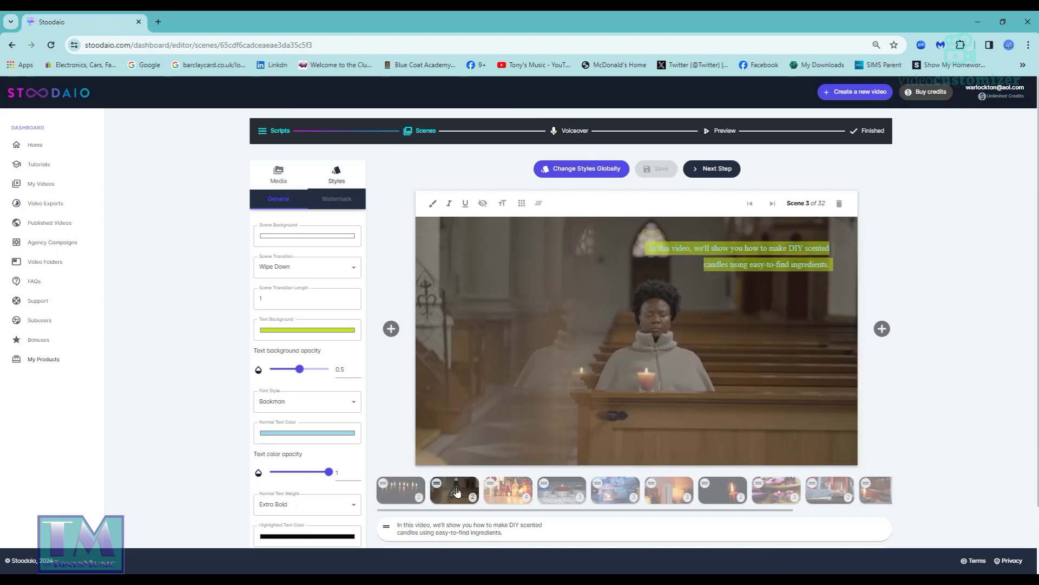
Review the slides of the supplies, DIY introduction, Conclusion and opening scenes
scroll(652, 536, "down", 2)
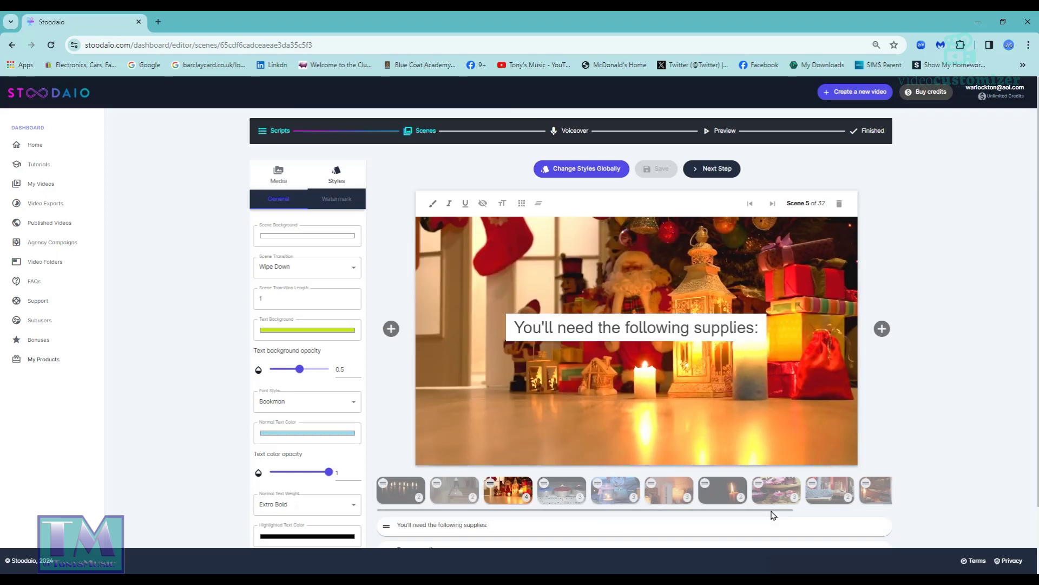
left_click_drag(772, 515, 559, 524)
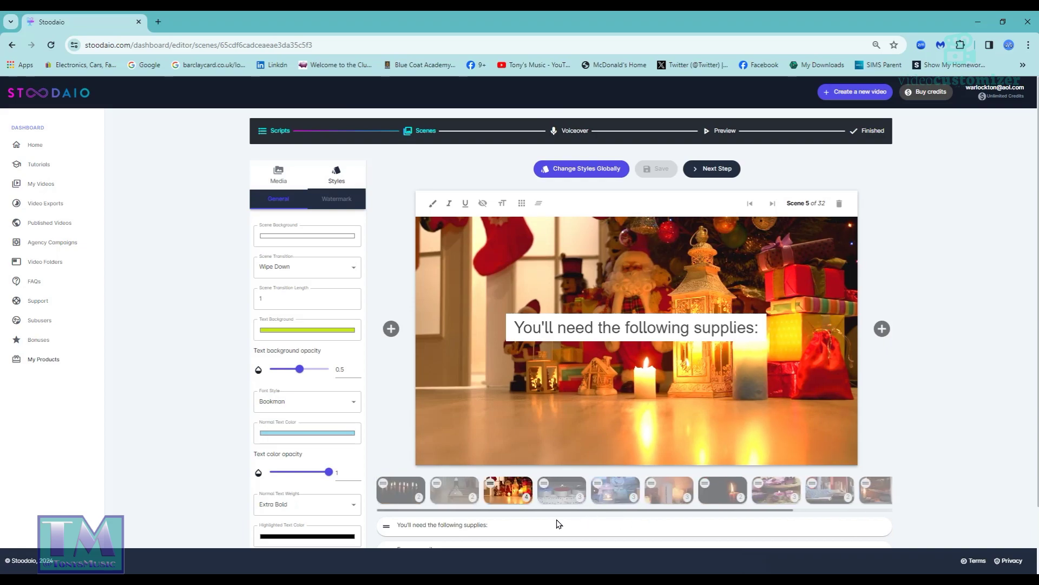
left_click(456, 490)
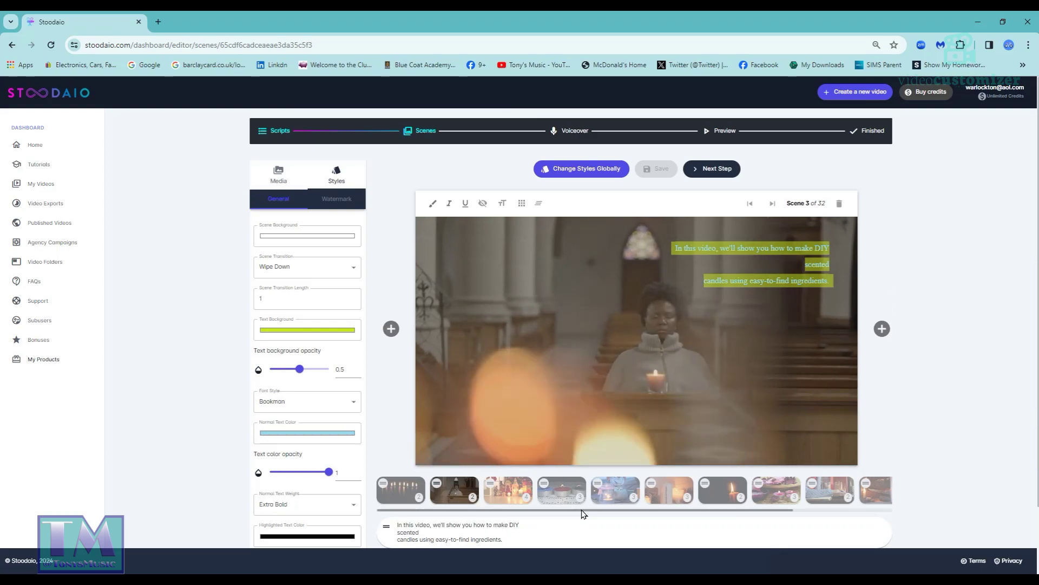
left_click_drag(601, 519, 838, 520)
left_click(862, 498)
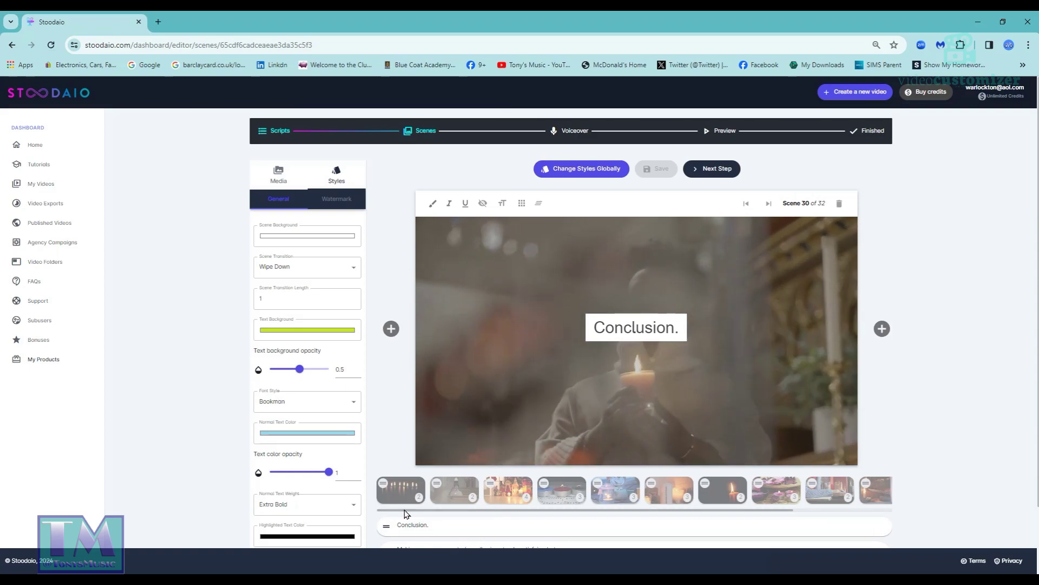
left_click(456, 495)
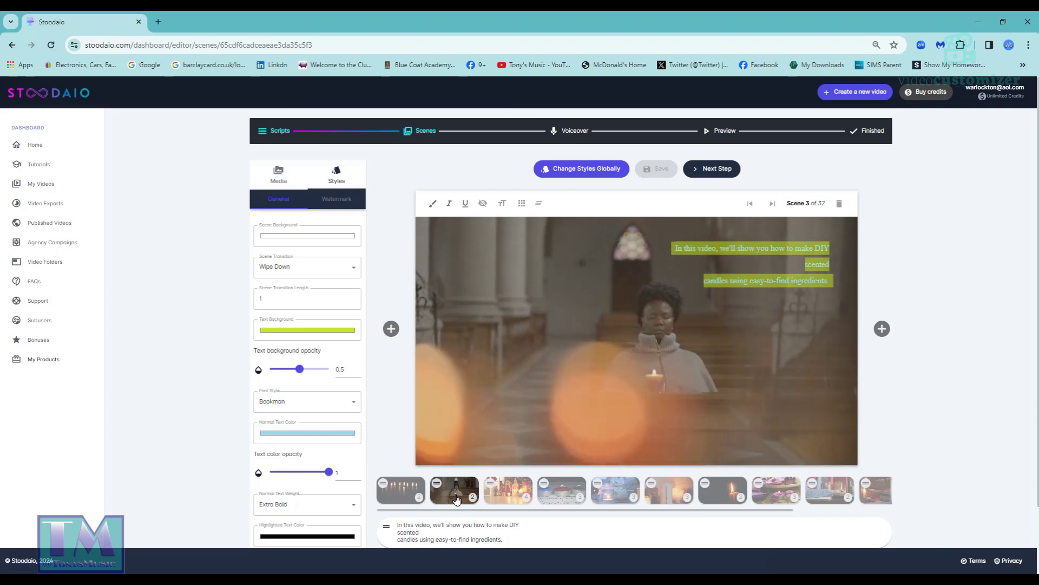
scroll(514, 522, "down", 2)
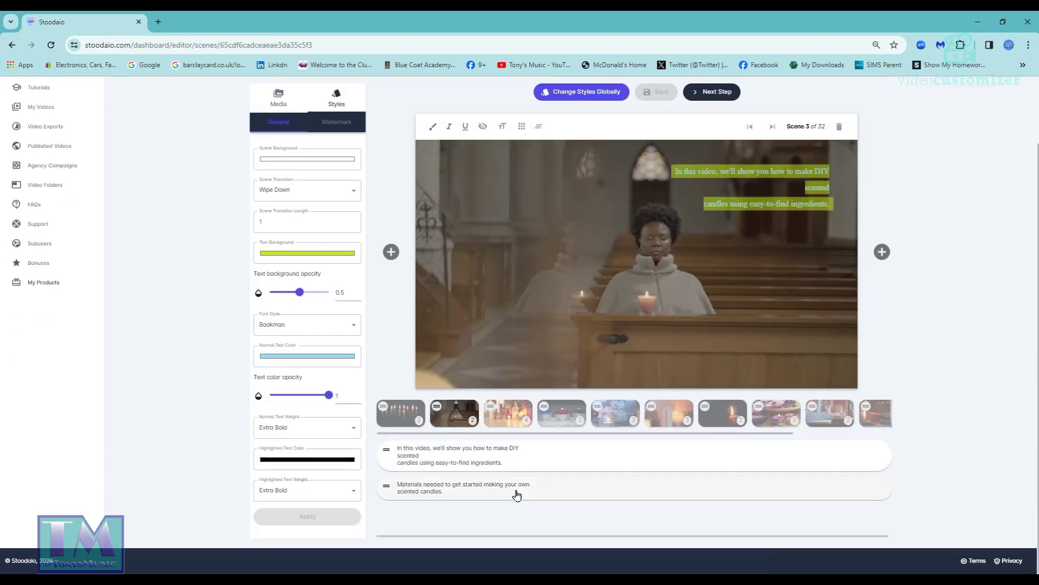
left_click(632, 483)
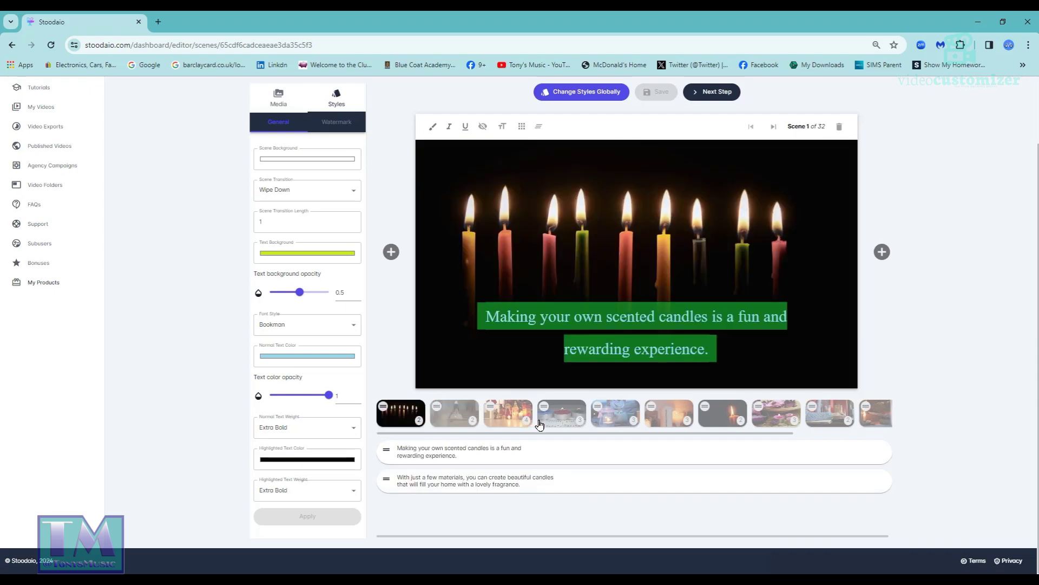
Check the "With just a few materials" slide and the remaining scene thumbnails, and proceed to the voiceover stage
left_click(483, 484)
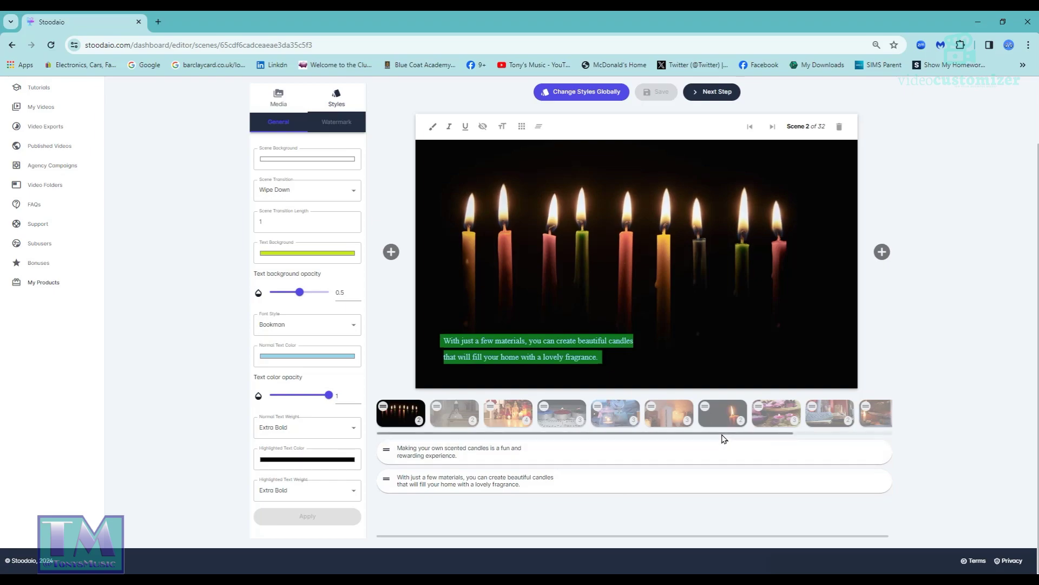
left_click_drag(722, 435, 861, 431)
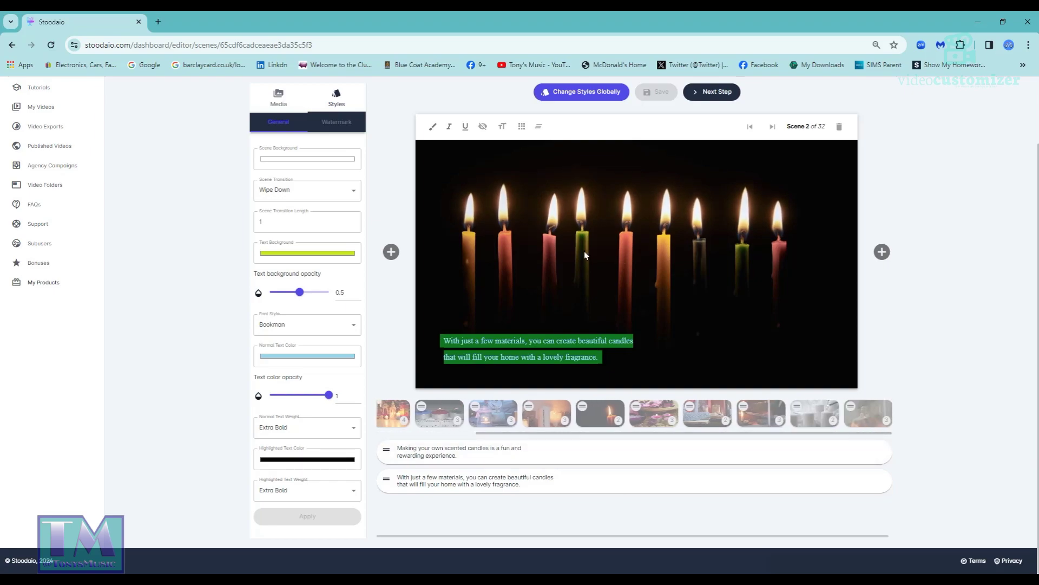
scroll(627, 284, "up", 2)
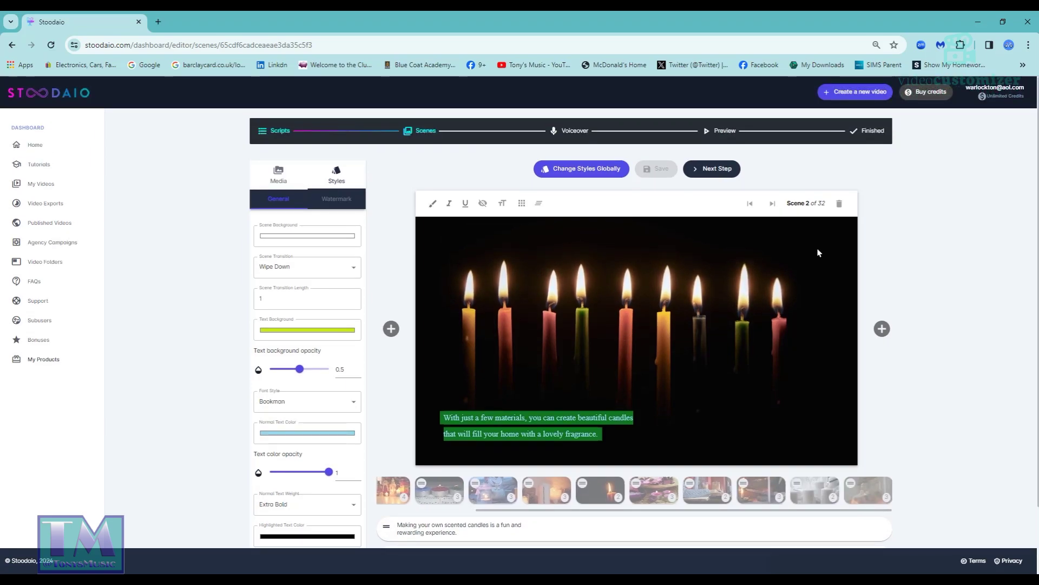
left_click(711, 169)
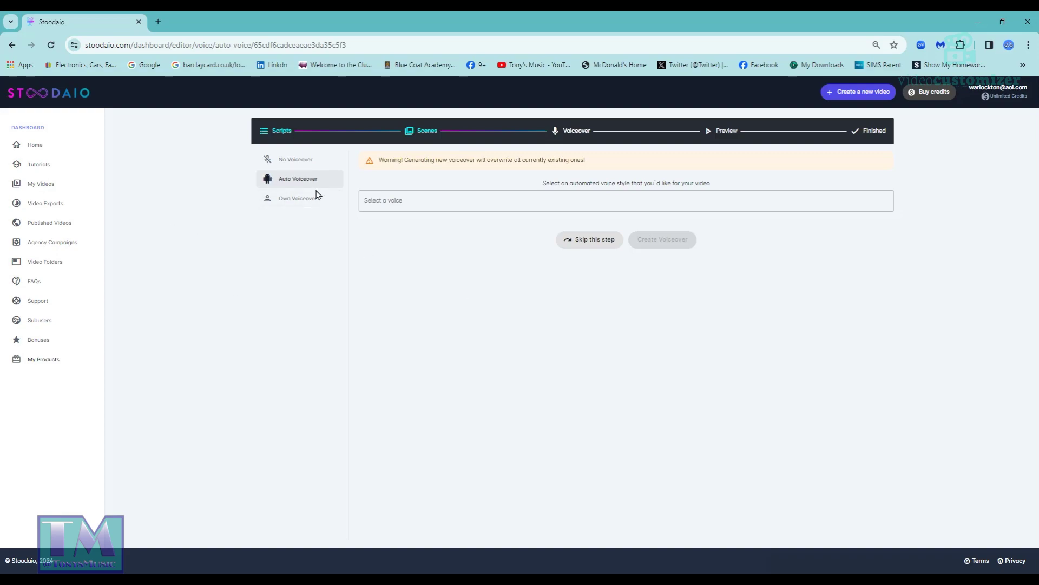
Audition the English - GB voices Sonia and Ryan for the auto voiceover by playing their samples
left_click(364, 198)
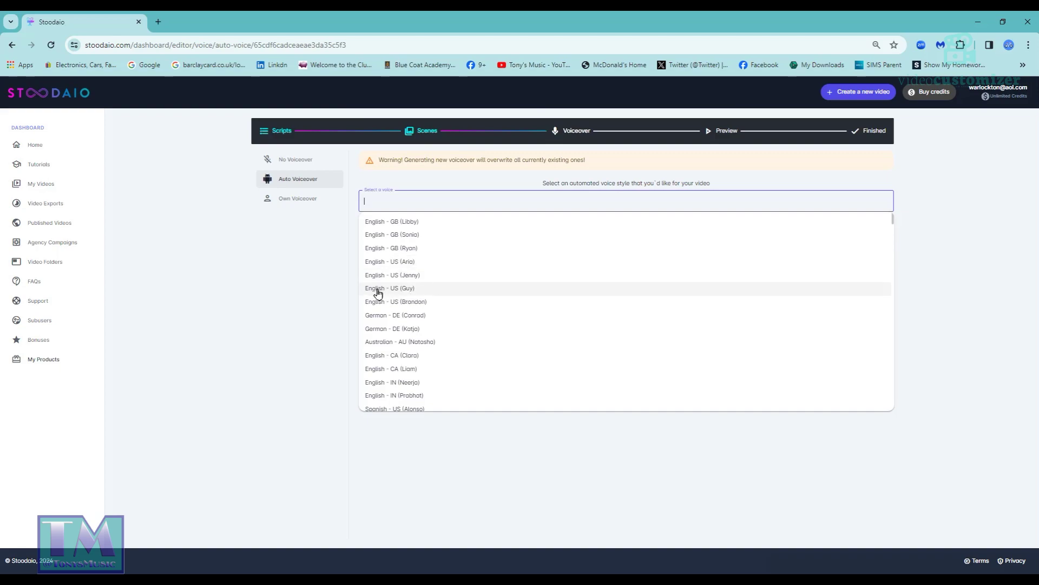
left_click(393, 236)
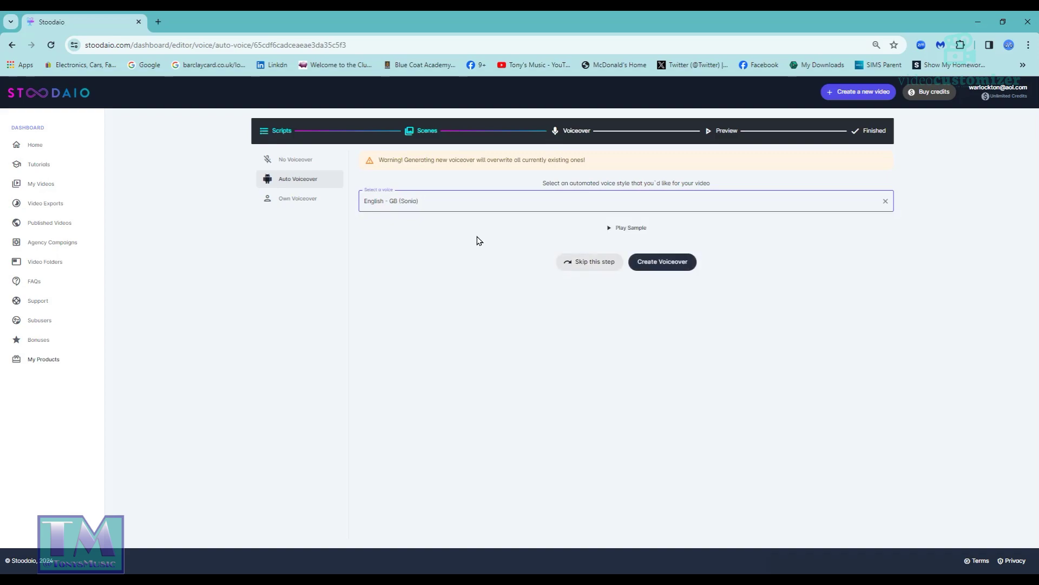
left_click(609, 230)
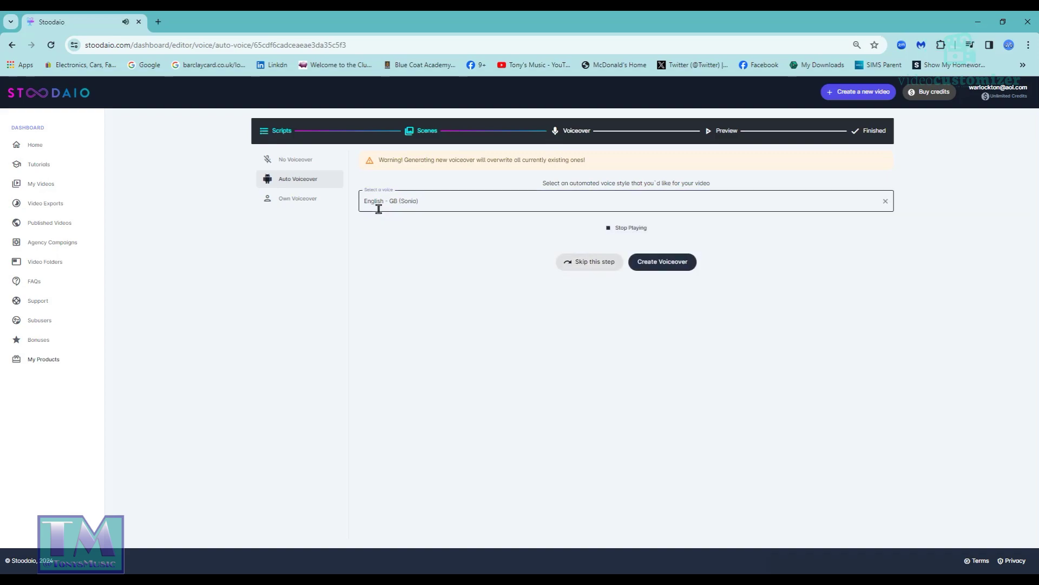
left_click(615, 227)
left_click(397, 200)
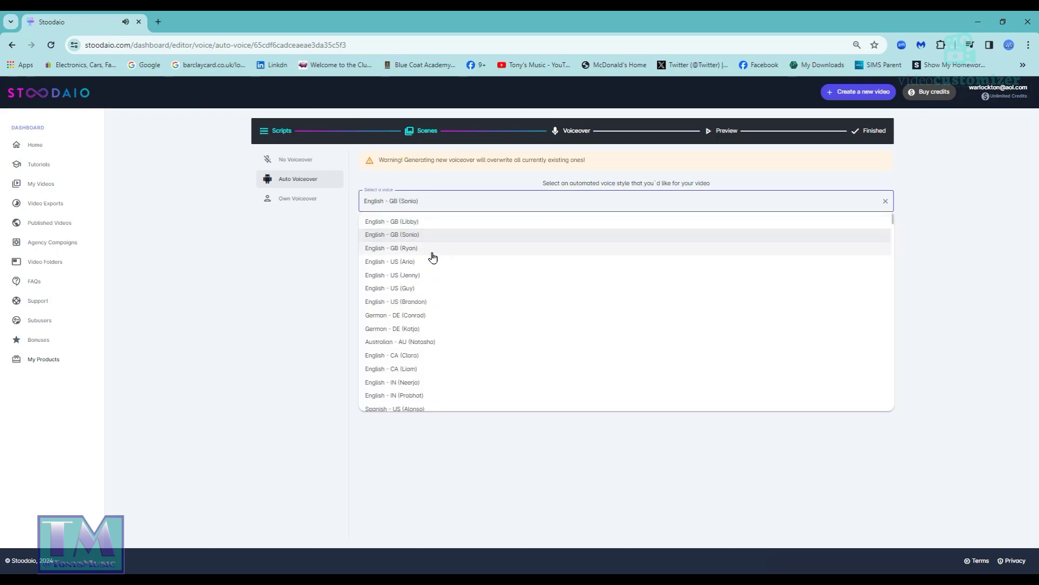
left_click(414, 249)
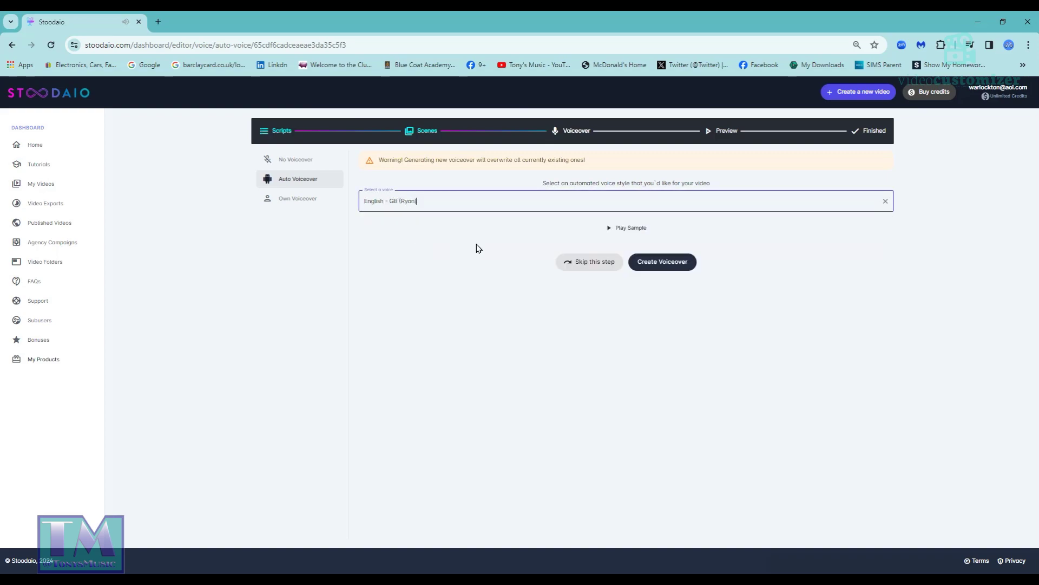
left_click(610, 228)
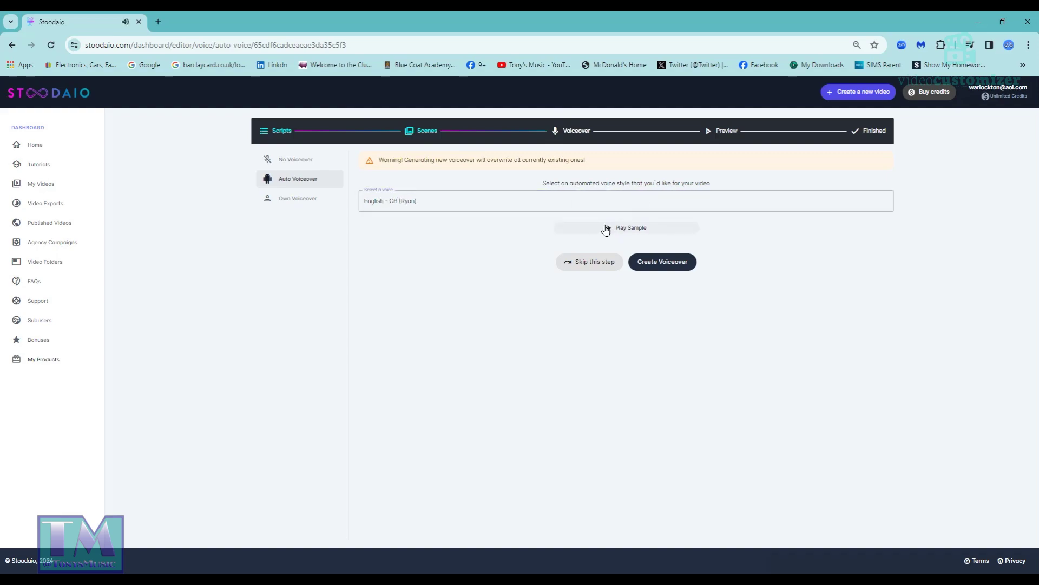
Try the English - US voices Aria, Jenny and Guy for the auto voiceover, listening to samples
left_click(386, 202)
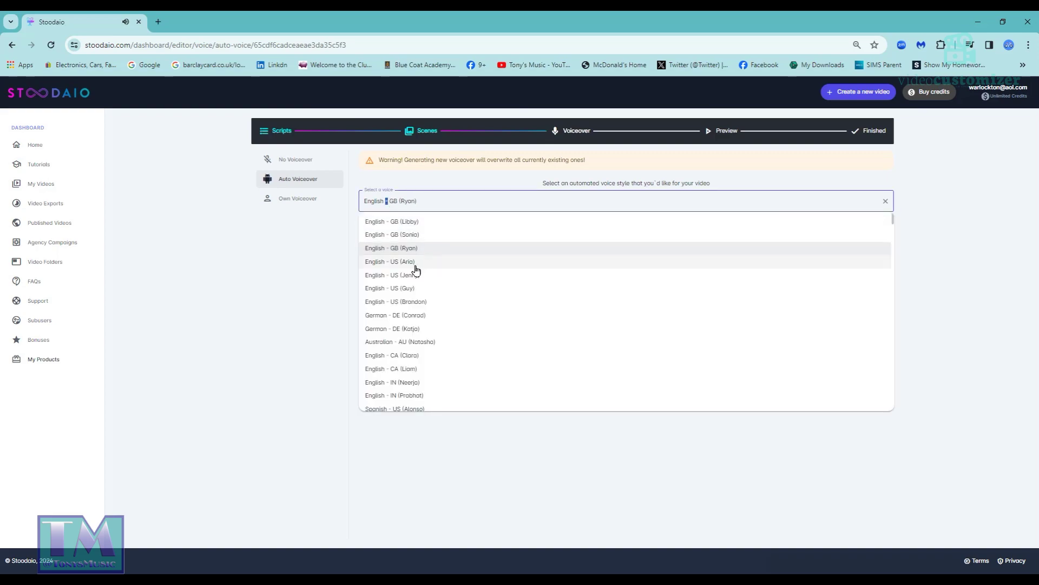
left_click(384, 262)
left_click(611, 230)
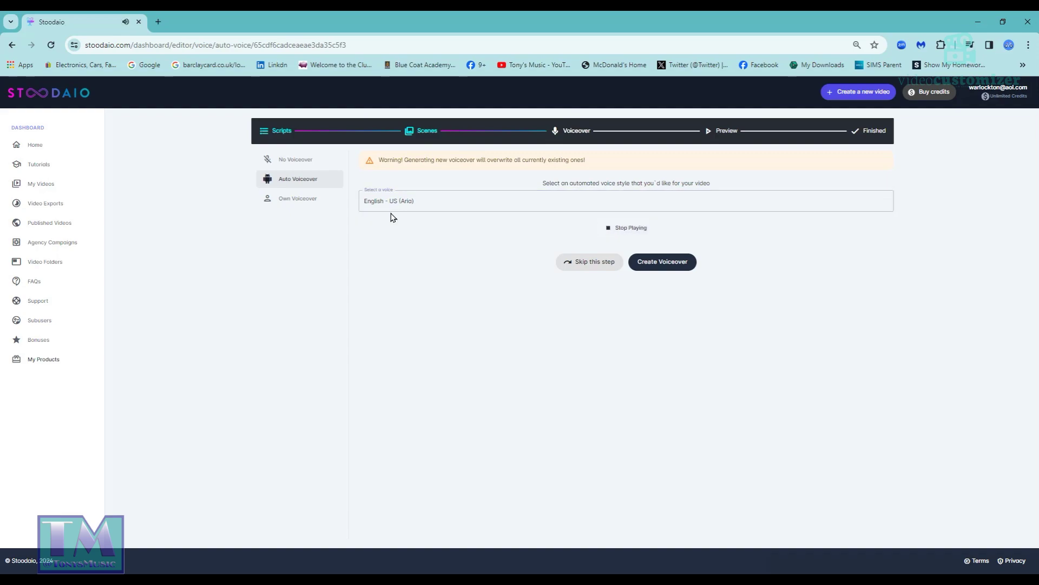
left_click(610, 227)
left_click(383, 198)
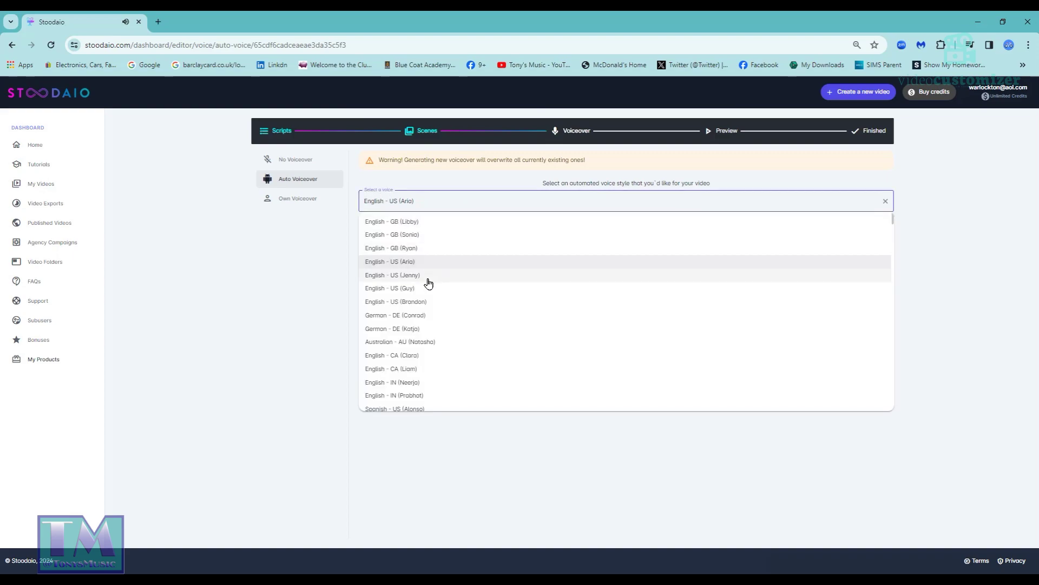
left_click(403, 276)
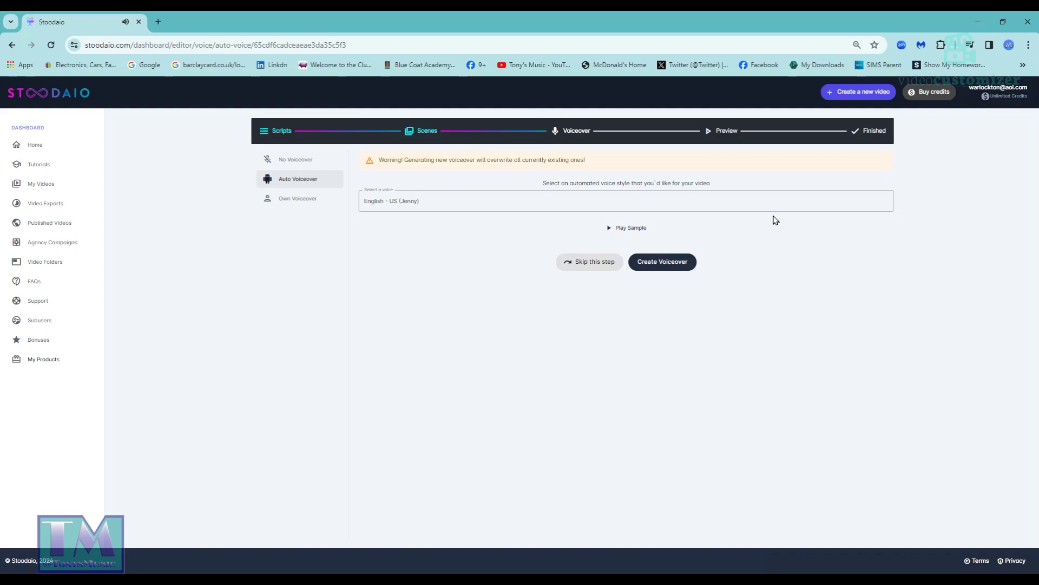
left_click(383, 200)
left_click(405, 289)
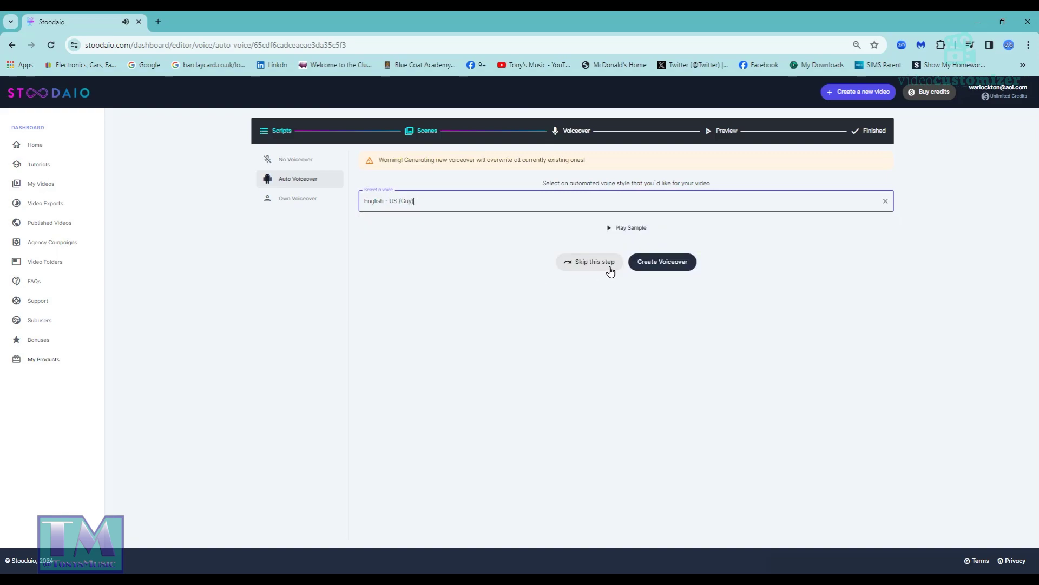
left_click(612, 227)
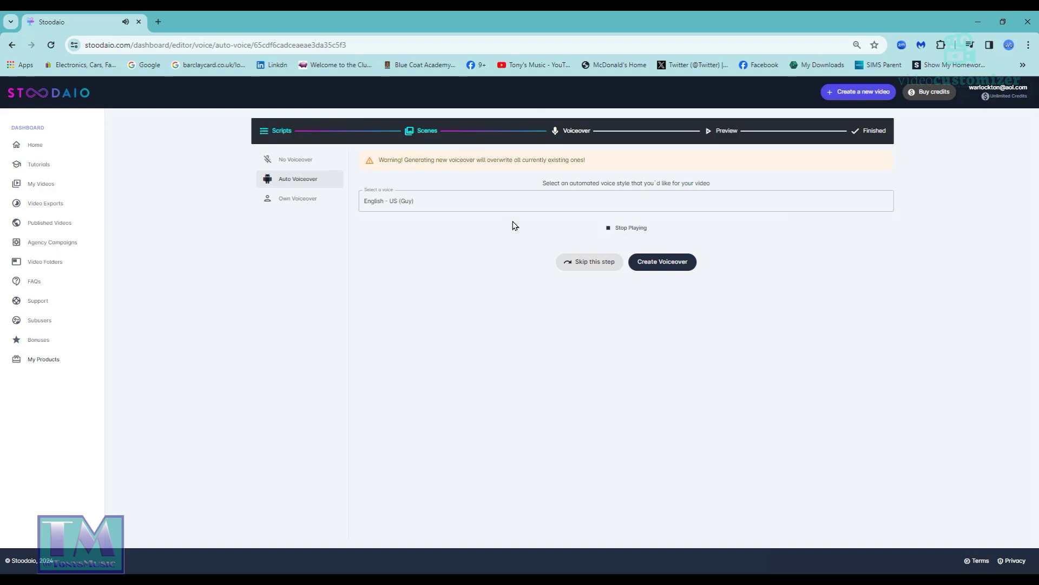
Choose the English - GB (Sonia) voice, listen to its sample and create the voiceover with it
left_click(377, 203)
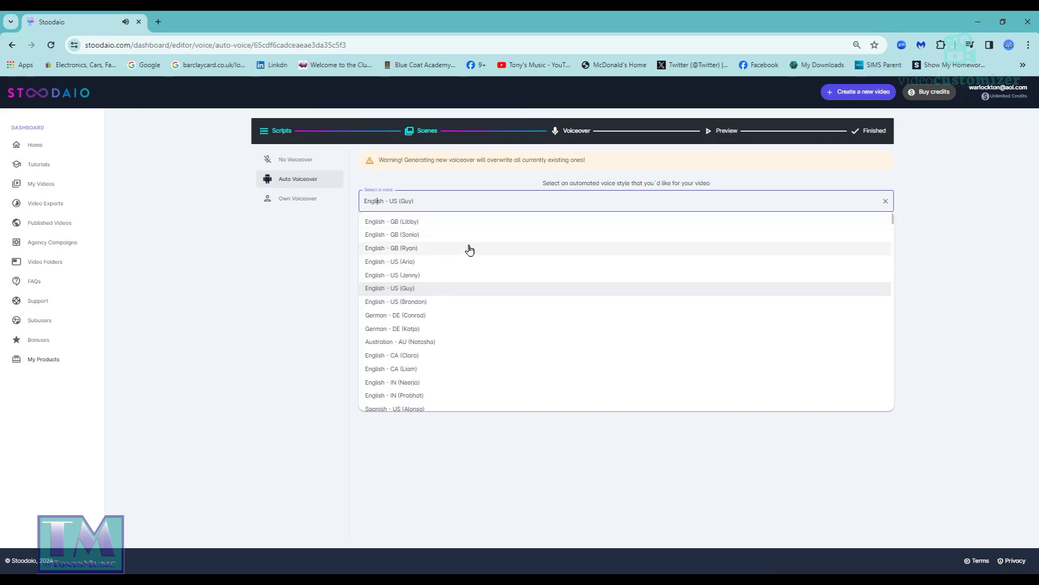
scroll(469, 247, "down", 3)
scroll(469, 248, "up", 3)
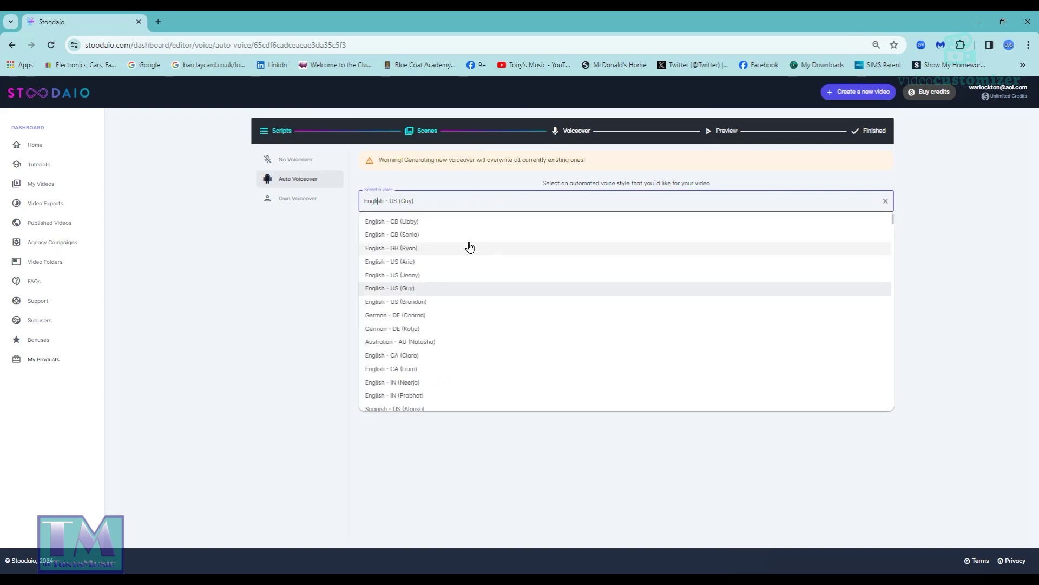
left_click(395, 234)
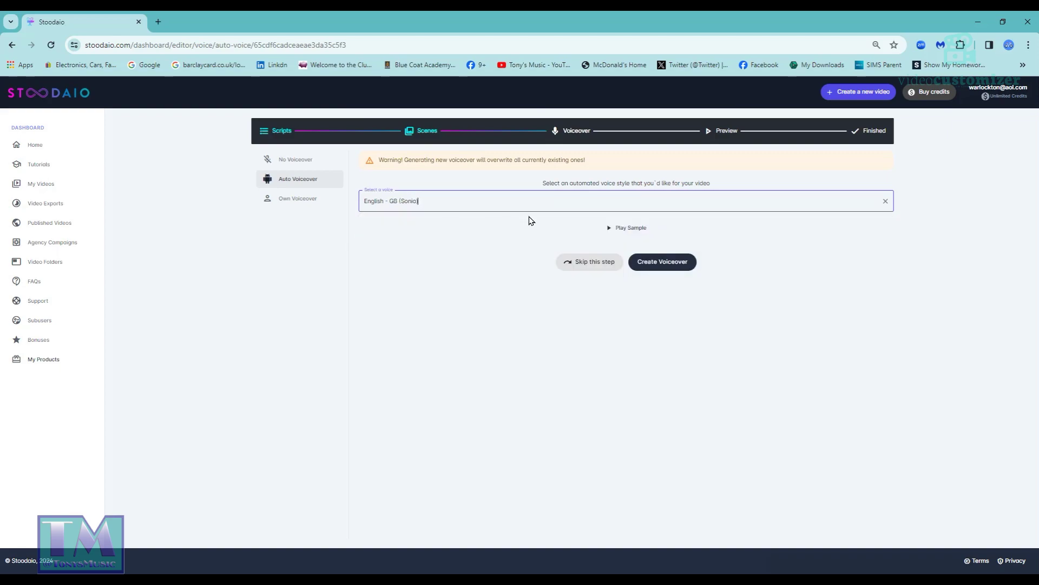
left_click(611, 229)
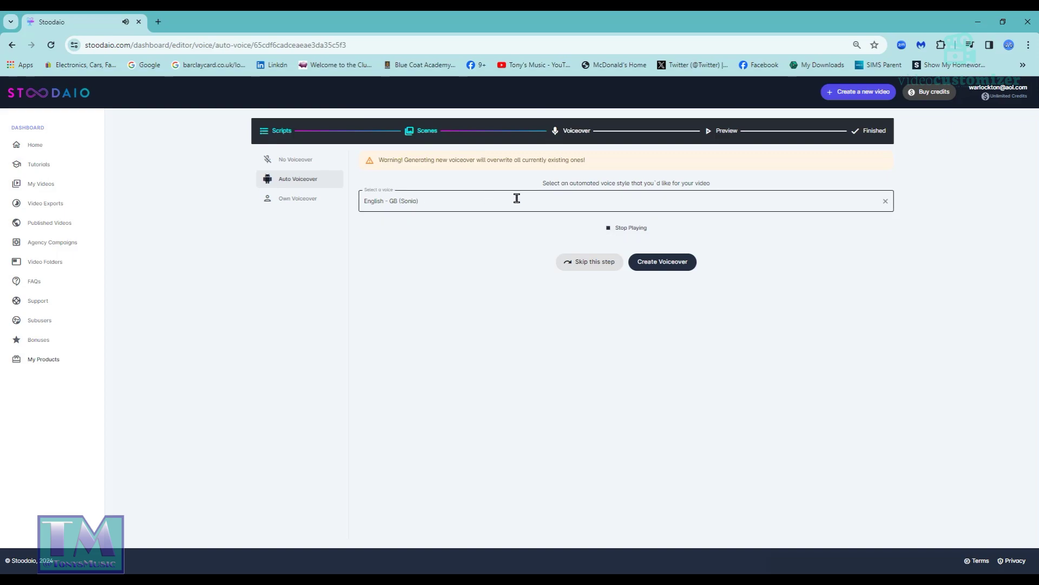
left_click(611, 228)
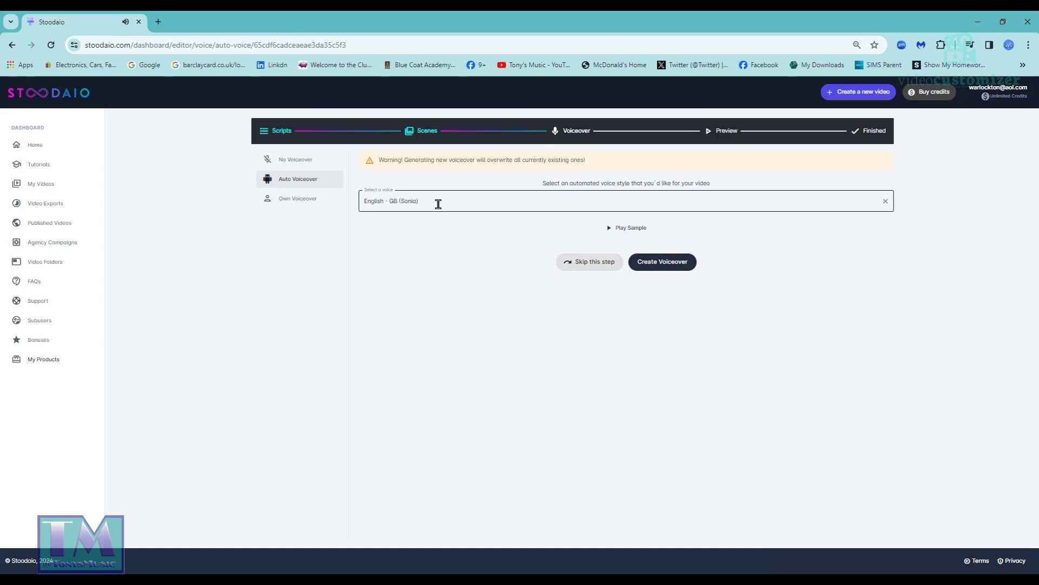
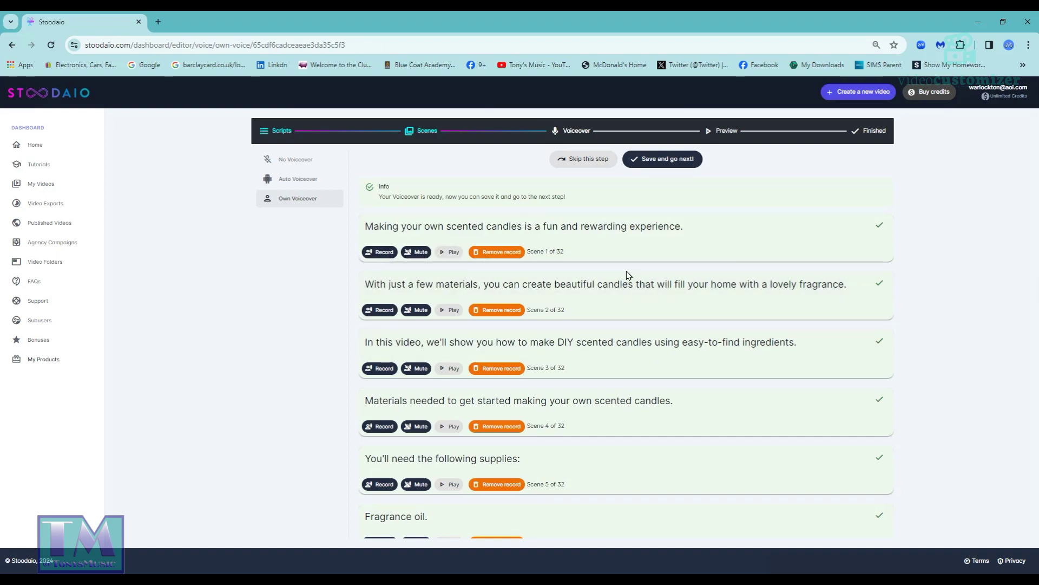
Play the generated voiceovers of scenes 1, 5, 7 and 8, and check the list of recordings through to scene 32
left_click(449, 253)
left_click(454, 484)
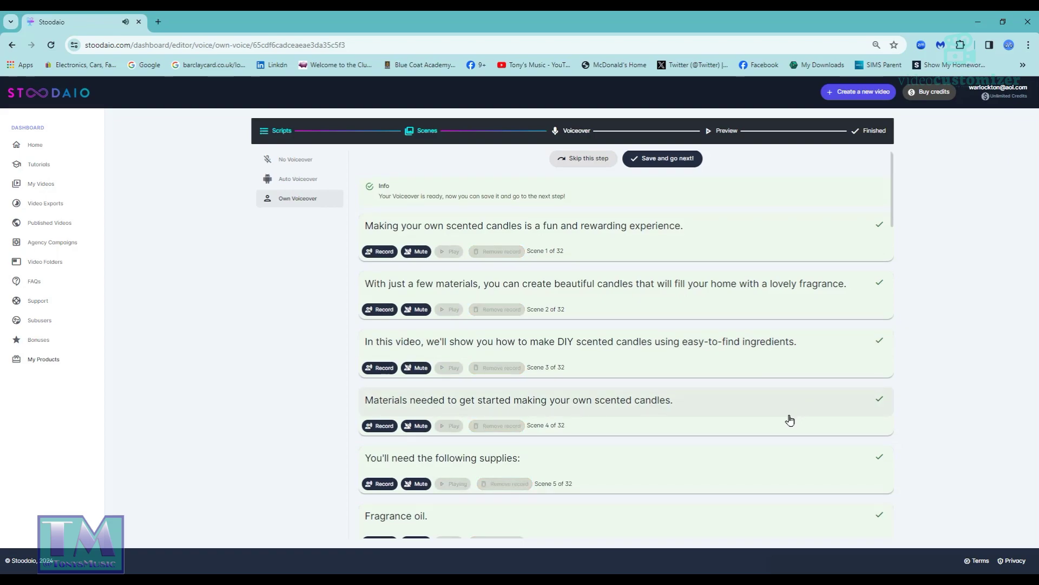
left_click_drag(894, 206, 889, 271)
left_click(452, 271)
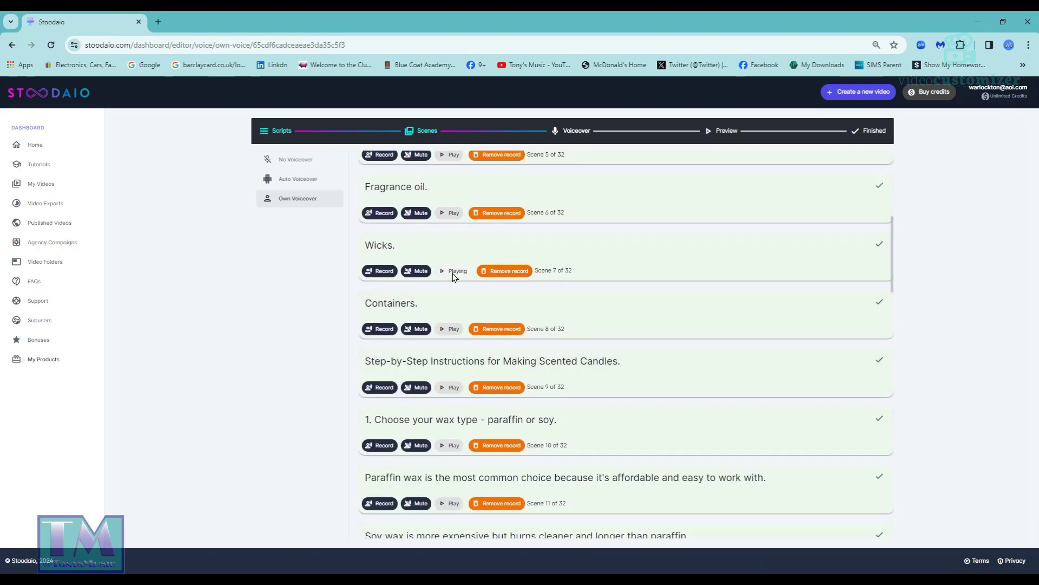
left_click(449, 331)
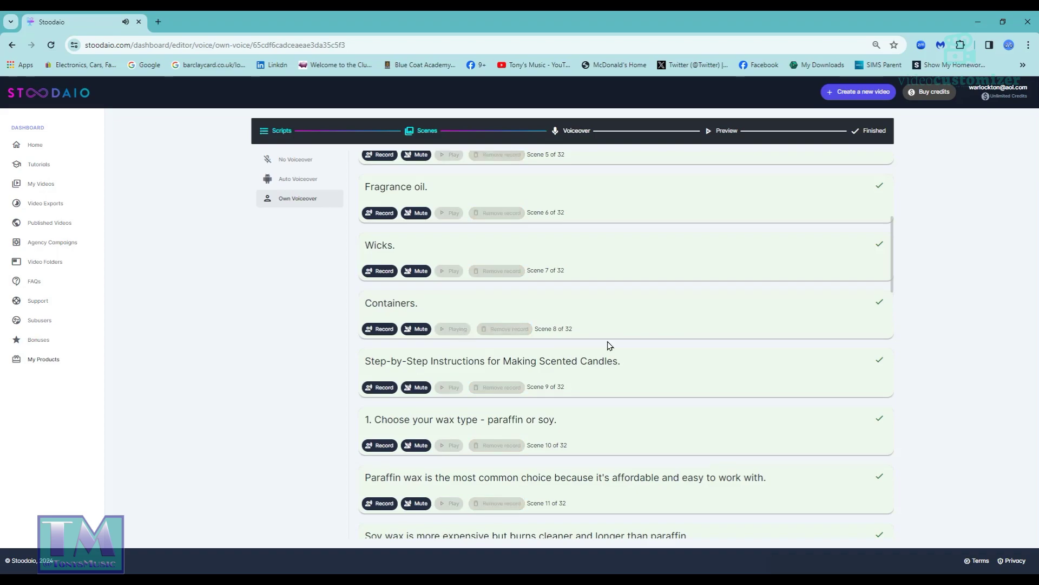
scroll(698, 412, "down", 1)
scroll(722, 444, "down", 1)
scroll(775, 297, "up", 1)
scroll(783, 294, "up", 1)
left_click_drag(894, 226, 856, 476)
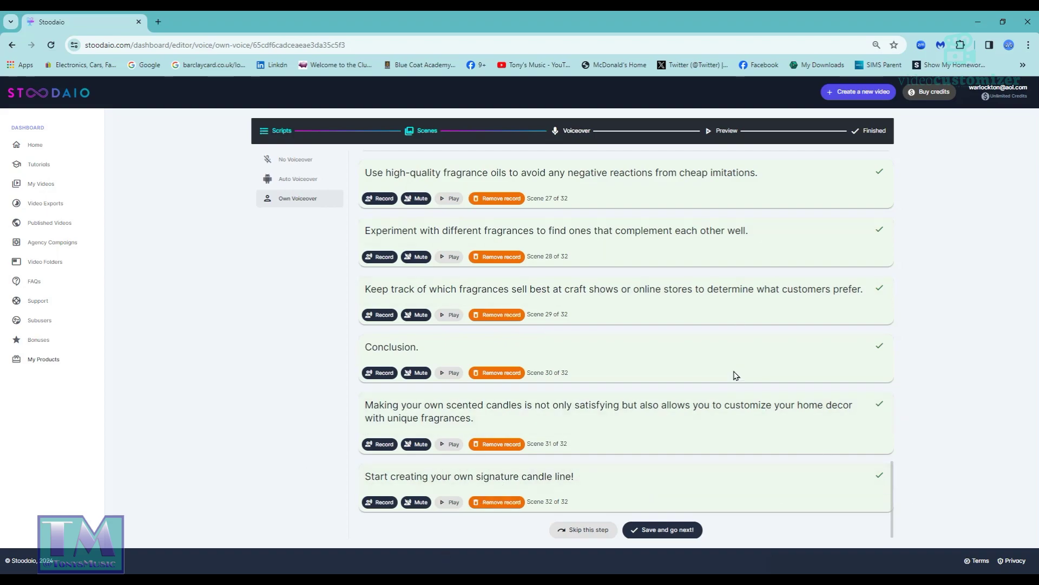
scroll(708, 359, "up", 1)
scroll(710, 297, "up", 2)
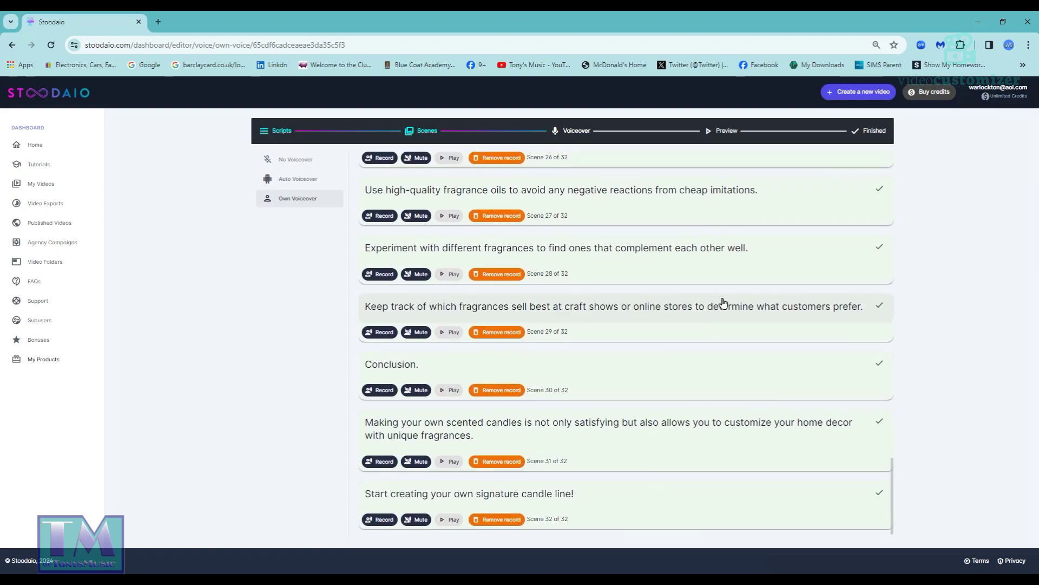
left_click_drag(893, 471, 908, 153)
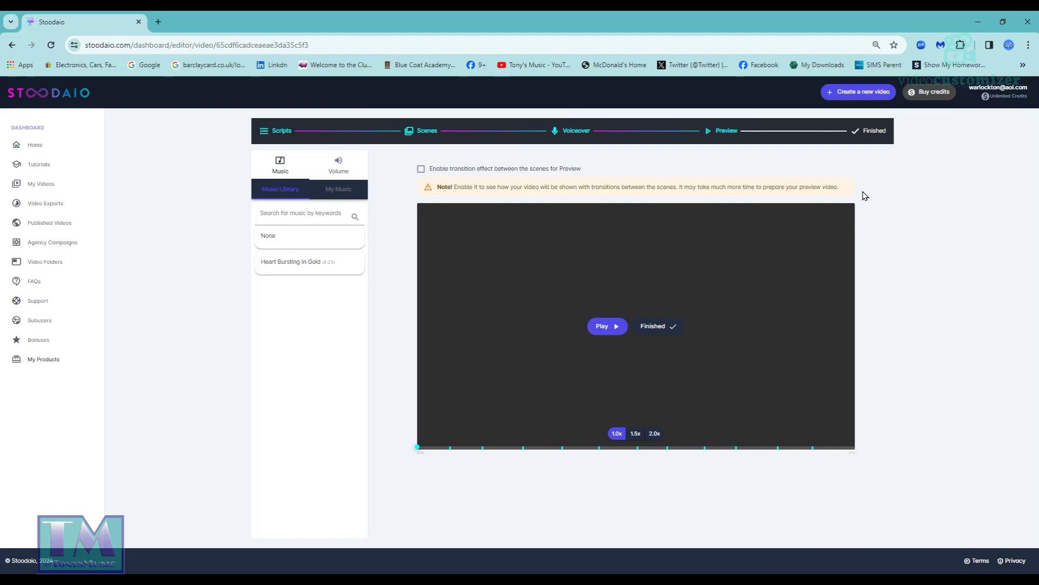
Set the voiceover volume to 0.96 and the background music volume to 0.15
left_click(339, 166)
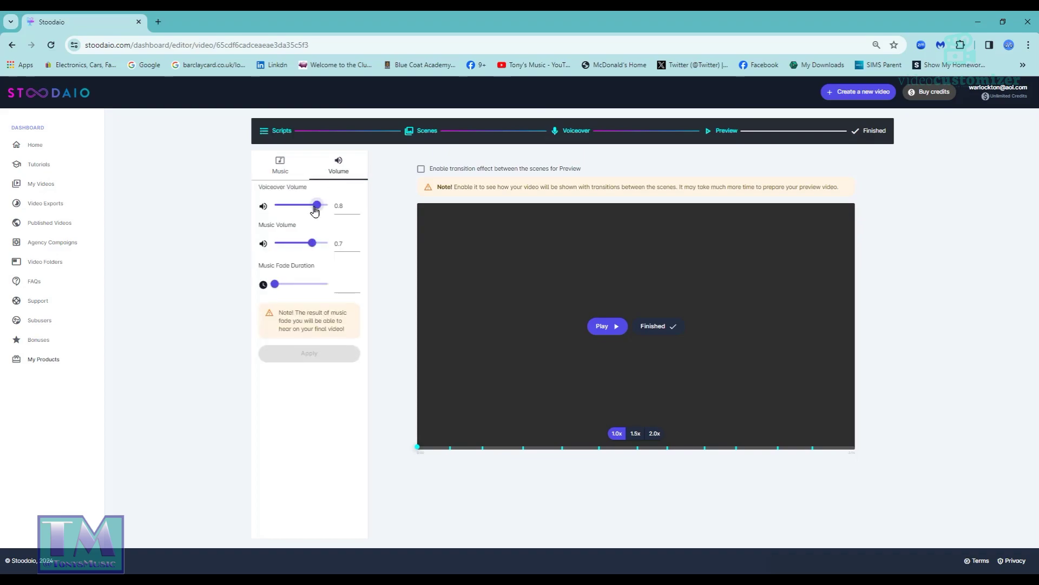
left_click_drag(319, 208, 323, 208)
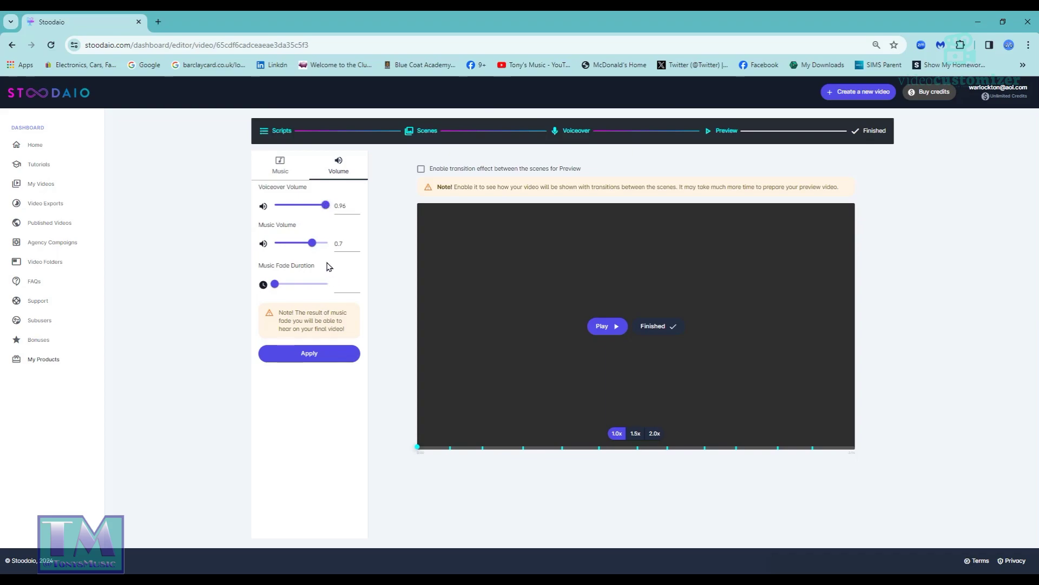
left_click_drag(311, 243, 286, 250)
left_click_drag(284, 253, 283, 255)
left_click_drag(284, 245, 290, 248)
left_click(347, 244)
key("BackSpace")
key("BackSpace")
type("15")
key("Return")
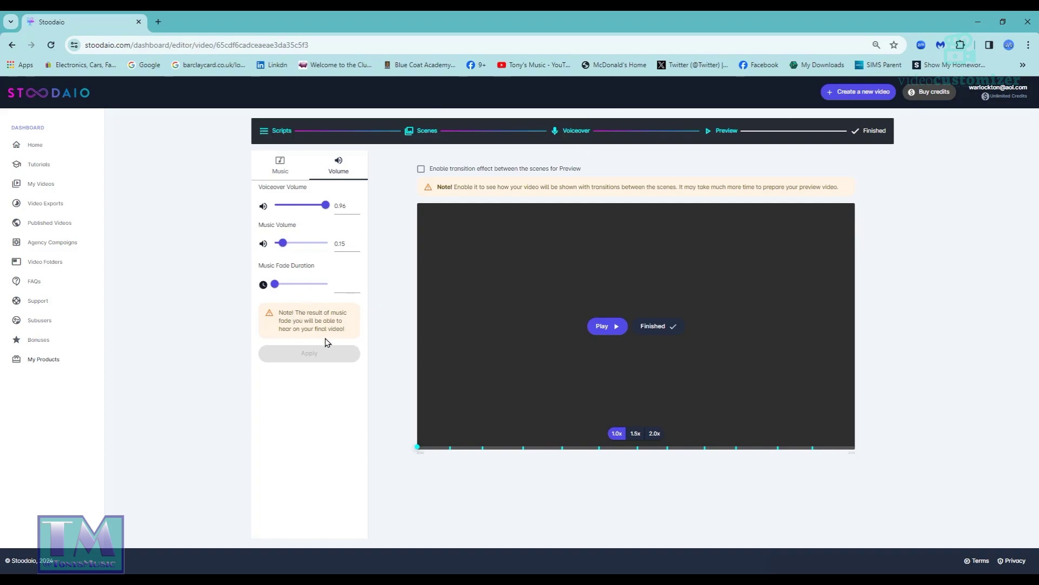
Set the music fade duration to 0.2 and apply the audio settings
left_click_drag(275, 289, 280, 291)
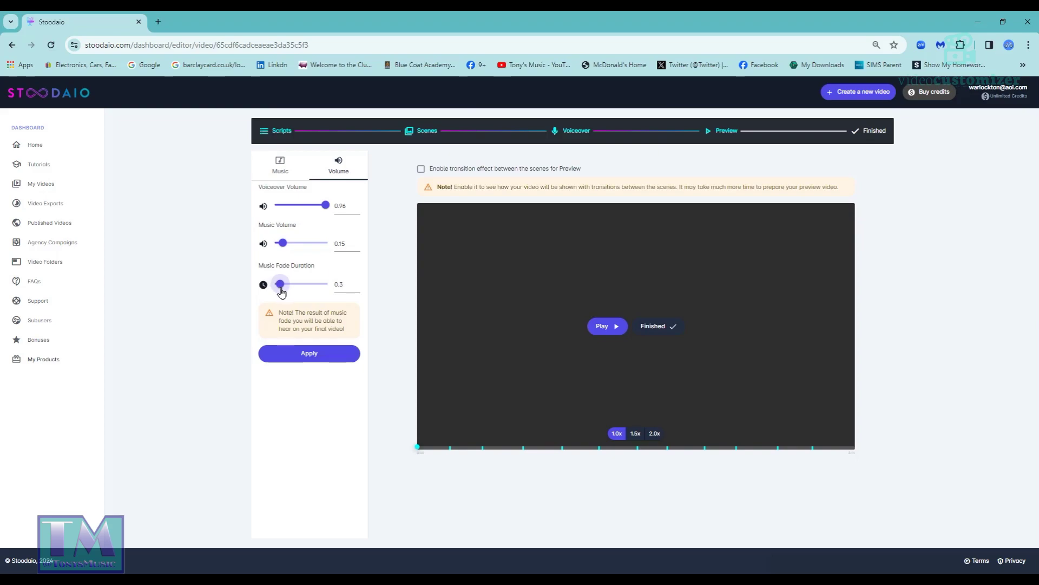
left_click_drag(280, 293, 278, 291)
left_click(316, 359)
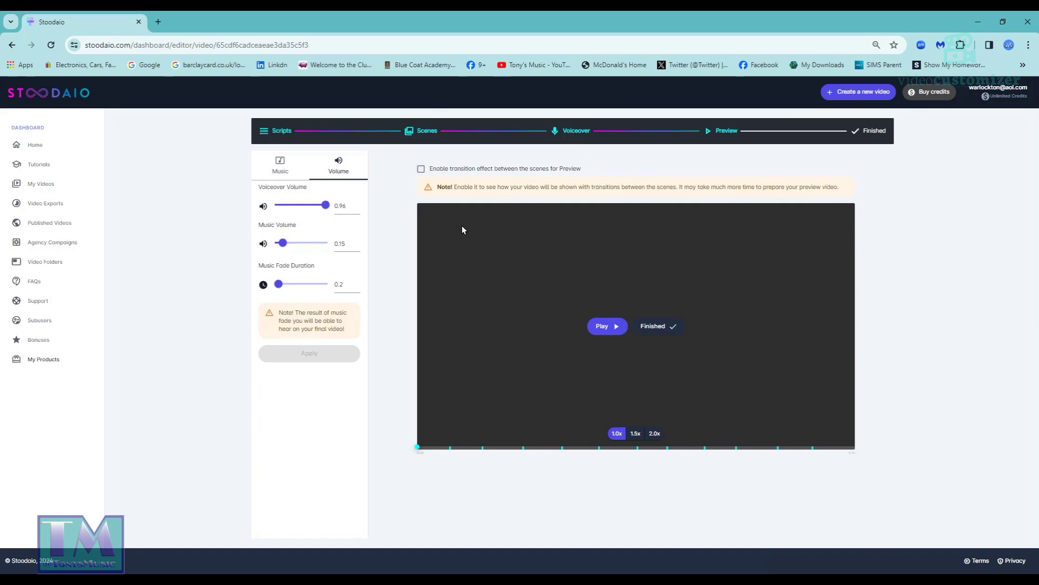
Enable transition effects between scenes for the preview, play part of the video, and stop playback
left_click(421, 169)
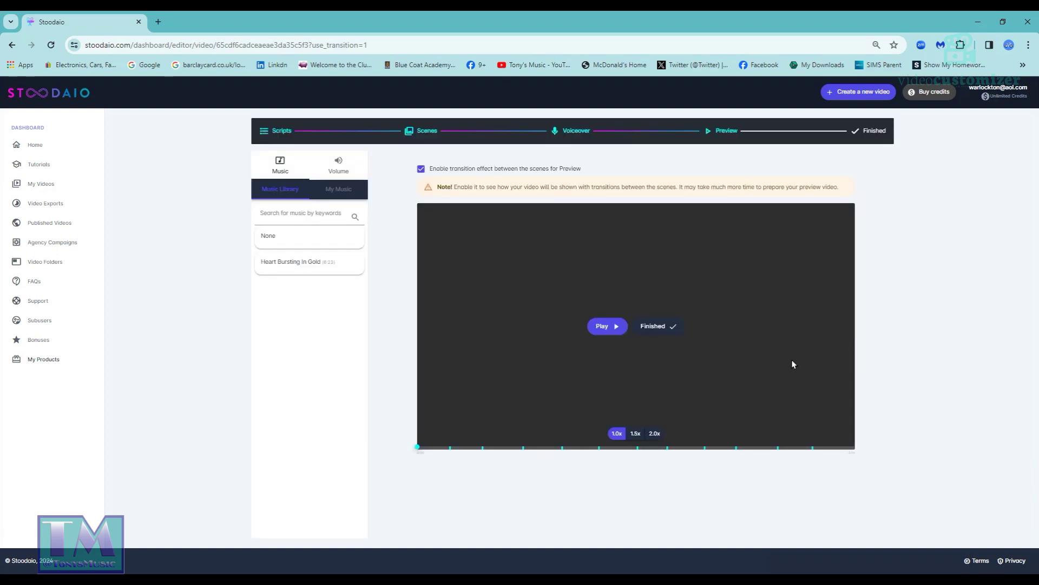
left_click(606, 327)
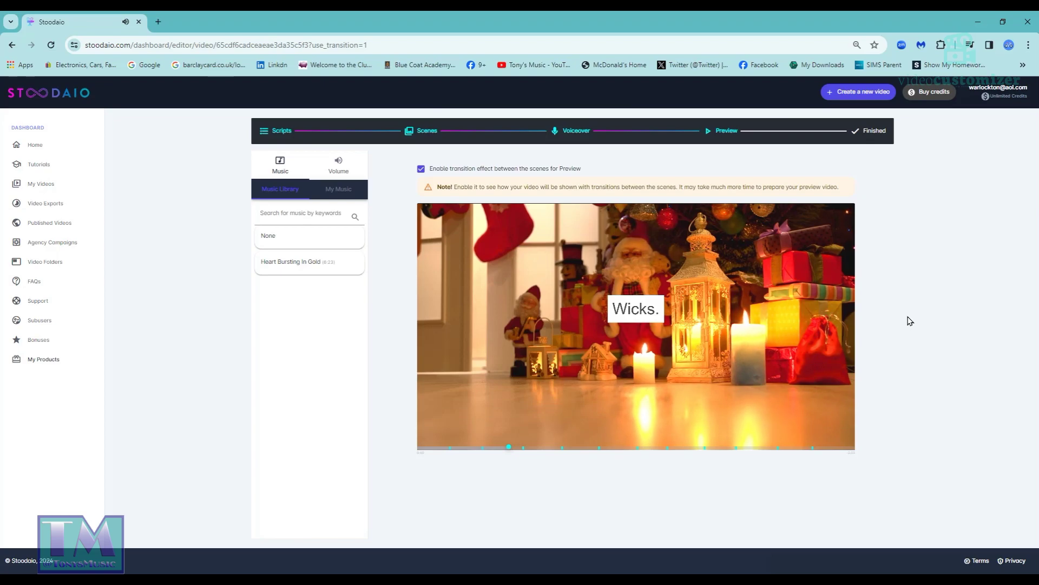
mouse_move(611, 373)
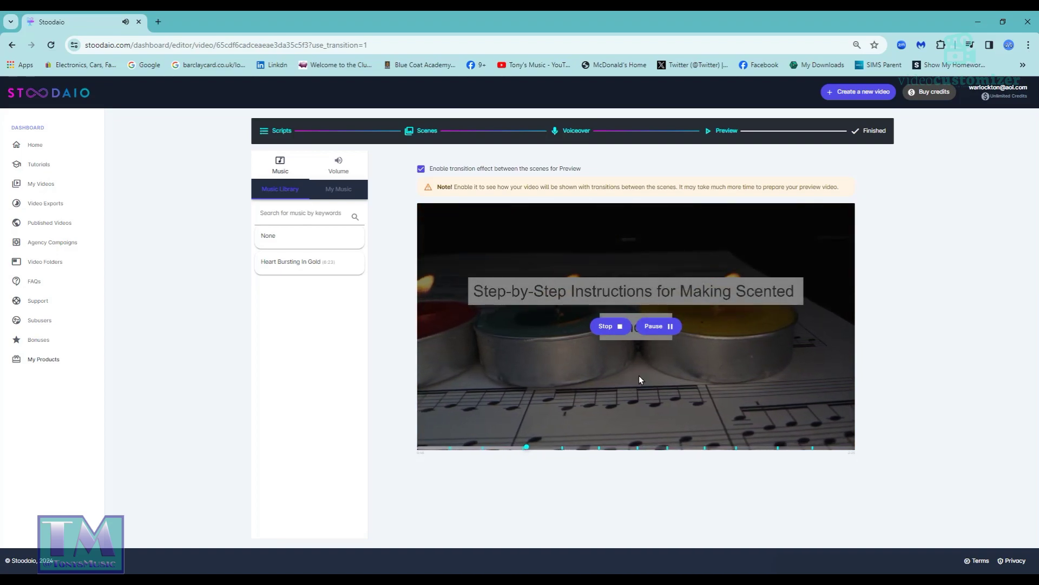
left_click(613, 327)
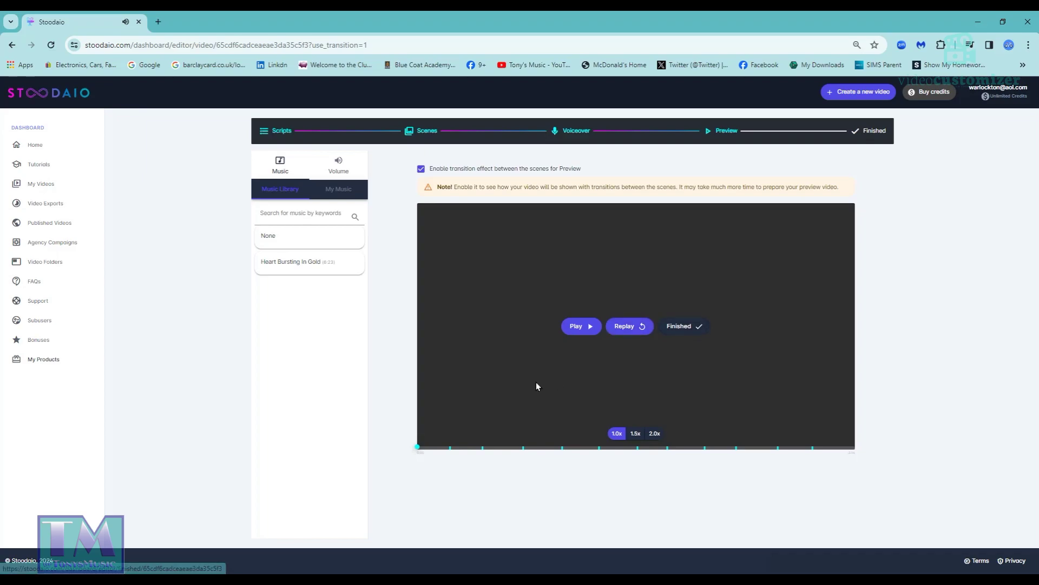
Finish the video, enable fade transitions between scenes, and start creating it with the Host Video option
left_click(682, 328)
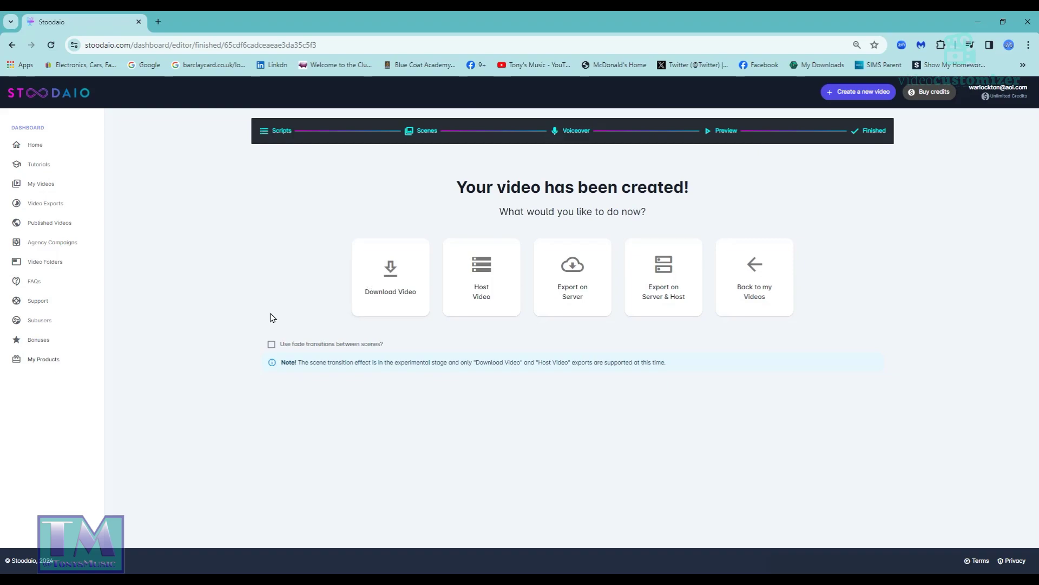
left_click(271, 344)
left_click(482, 269)
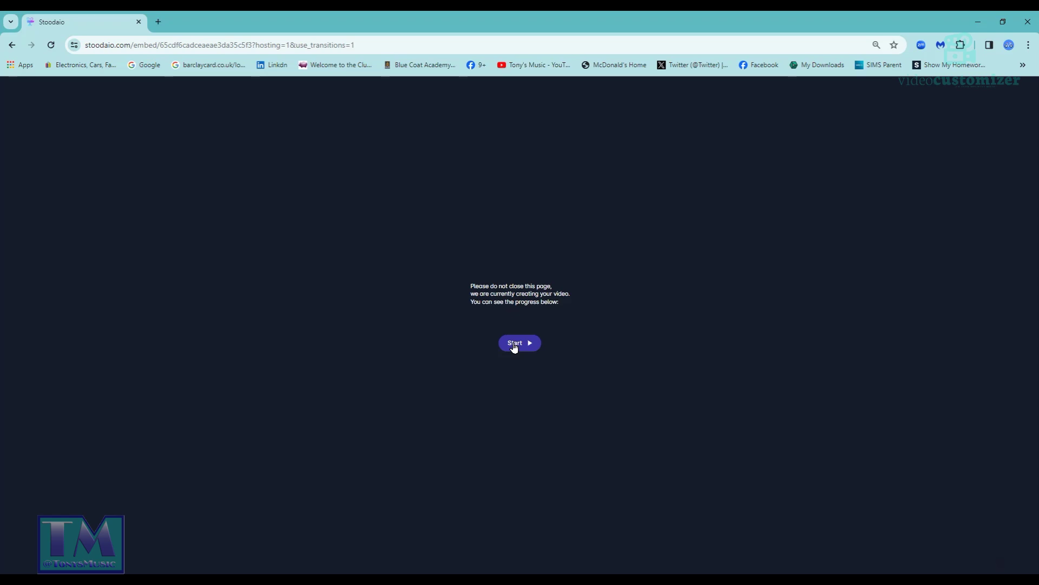
left_click(514, 346)
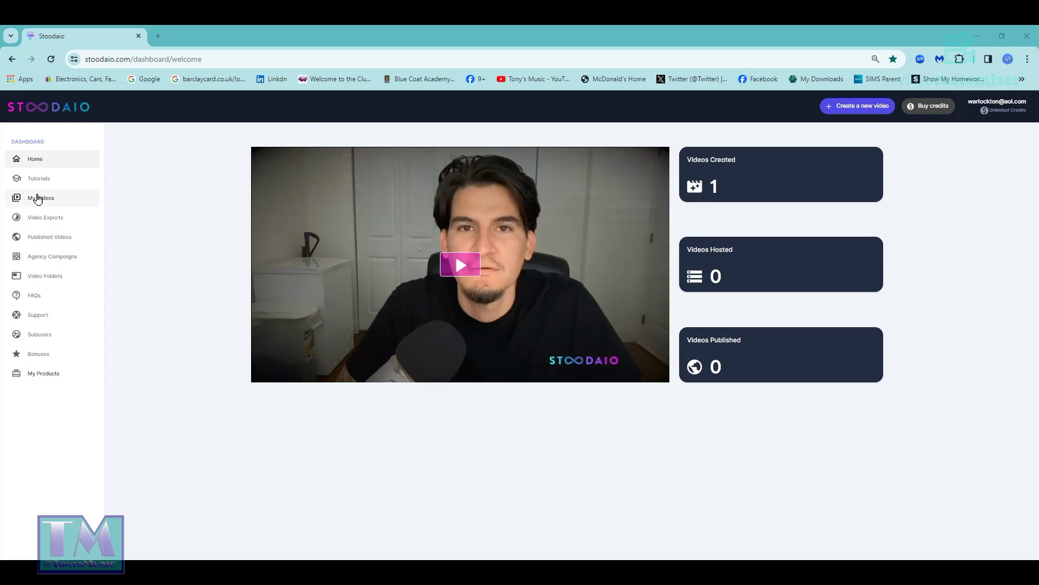
Open the saved videos list and clone the video "How To Make Home Made Scented Candles"
left_click(39, 199)
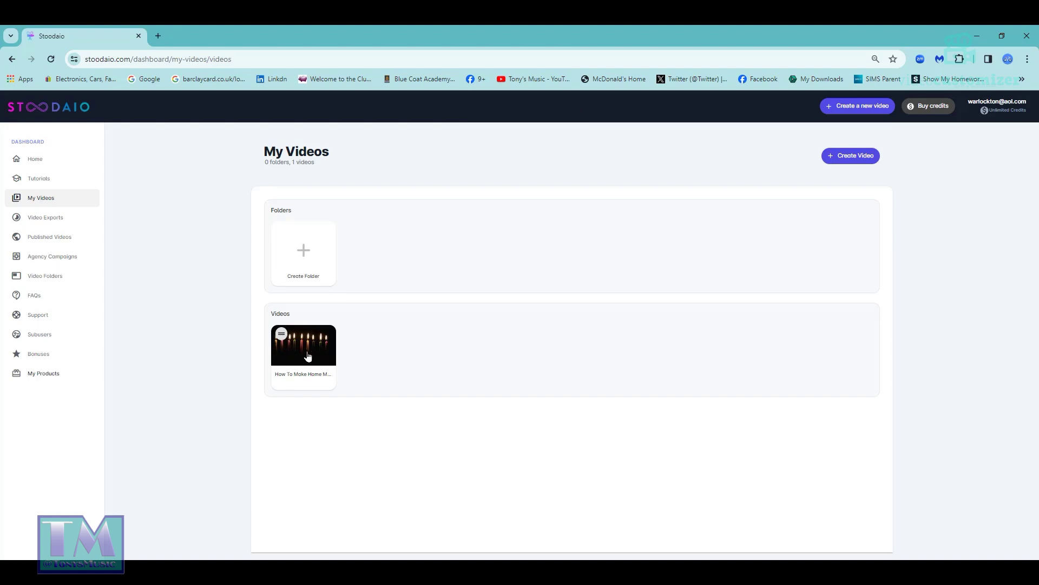
left_click(308, 355)
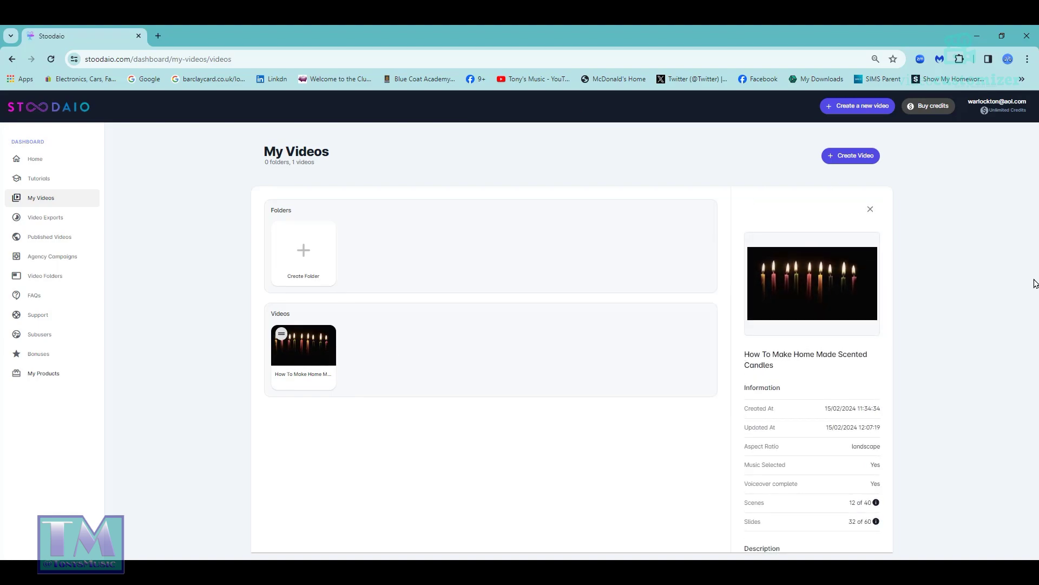
left_click_drag(891, 384, 890, 490)
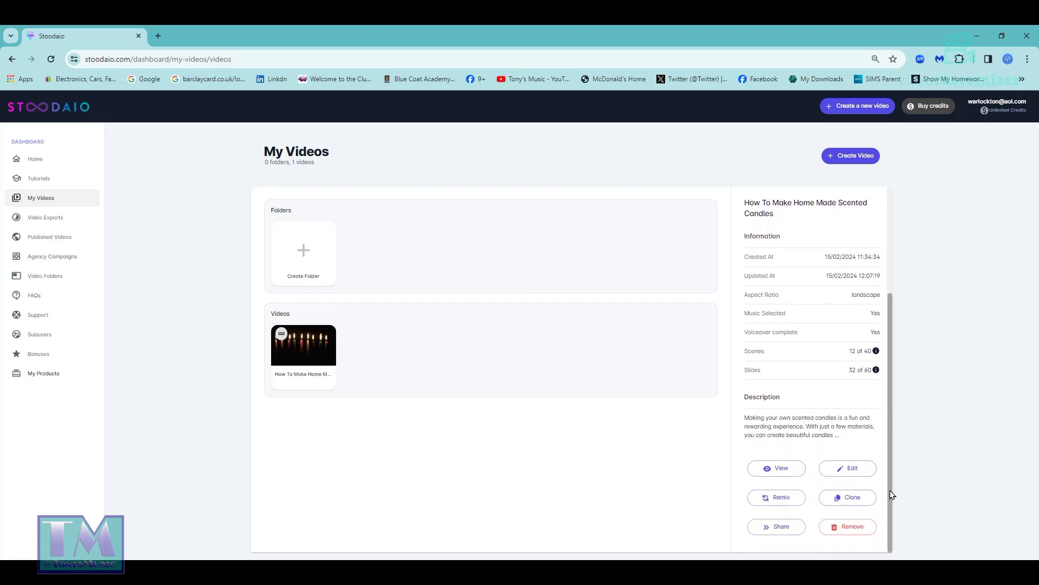
left_click(852, 500)
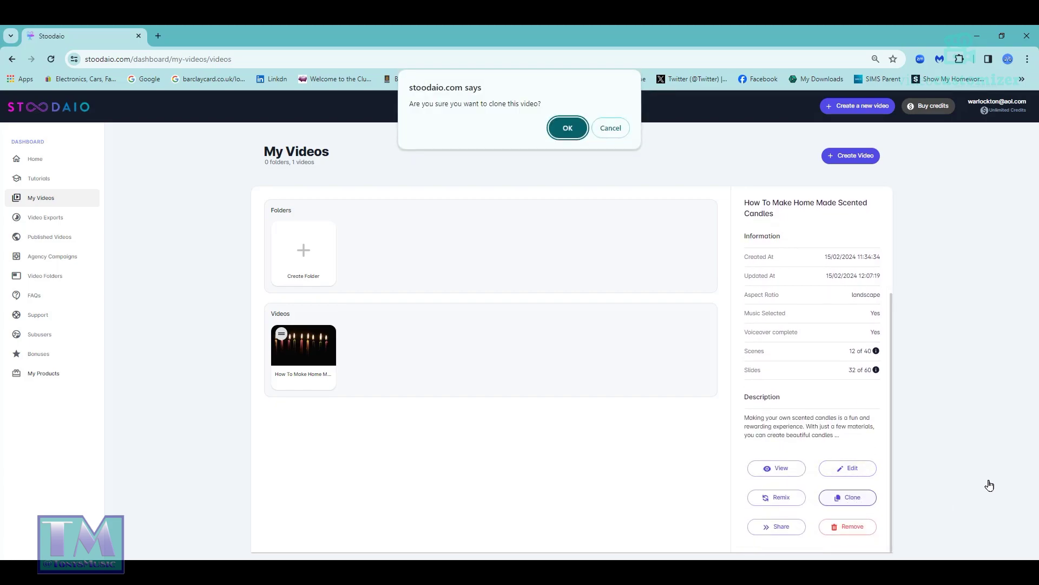
left_click(568, 128)
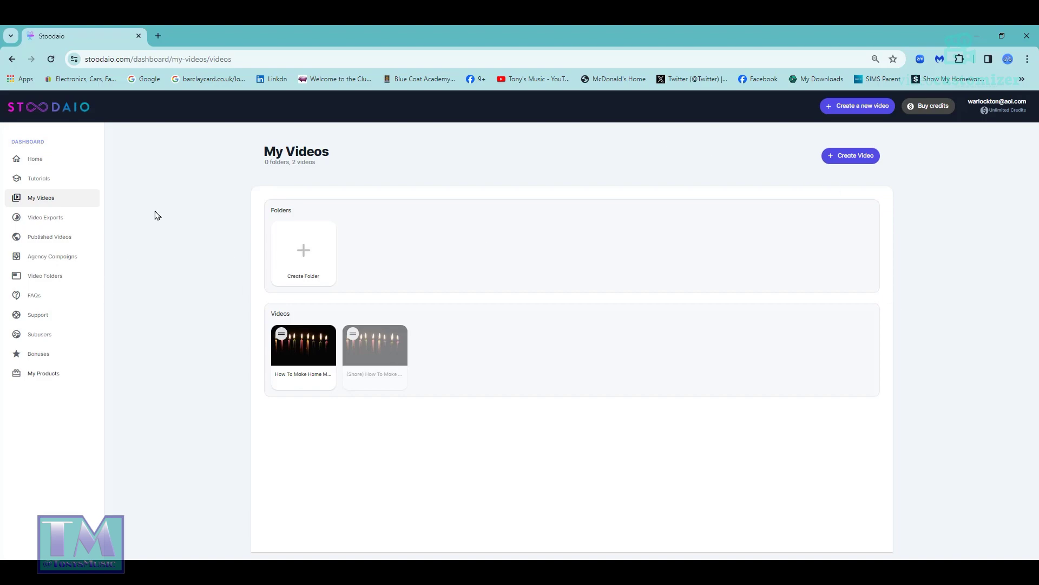
Refresh the videos list and delete the cloned "(Share) How To Make Home Made Scented Candles" video
left_click(52, 59)
left_click(388, 350)
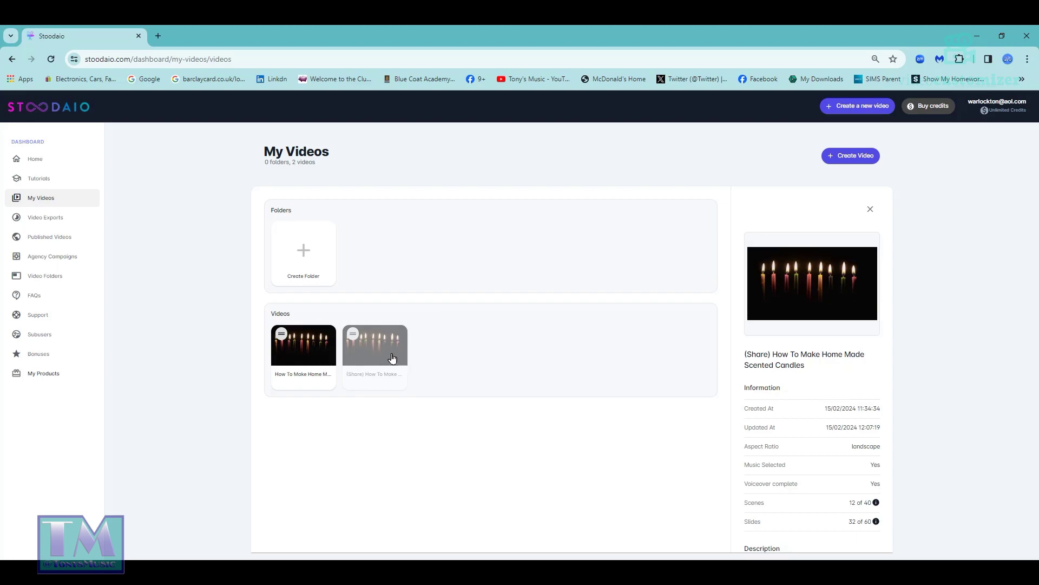
scroll(848, 439, "down", 1)
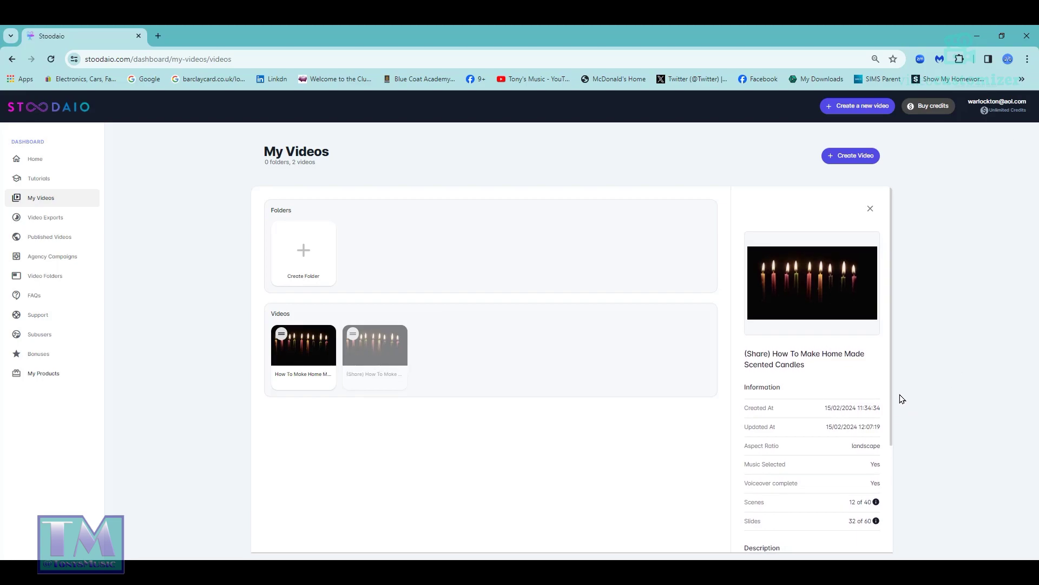
scroll(894, 411, "down", 1)
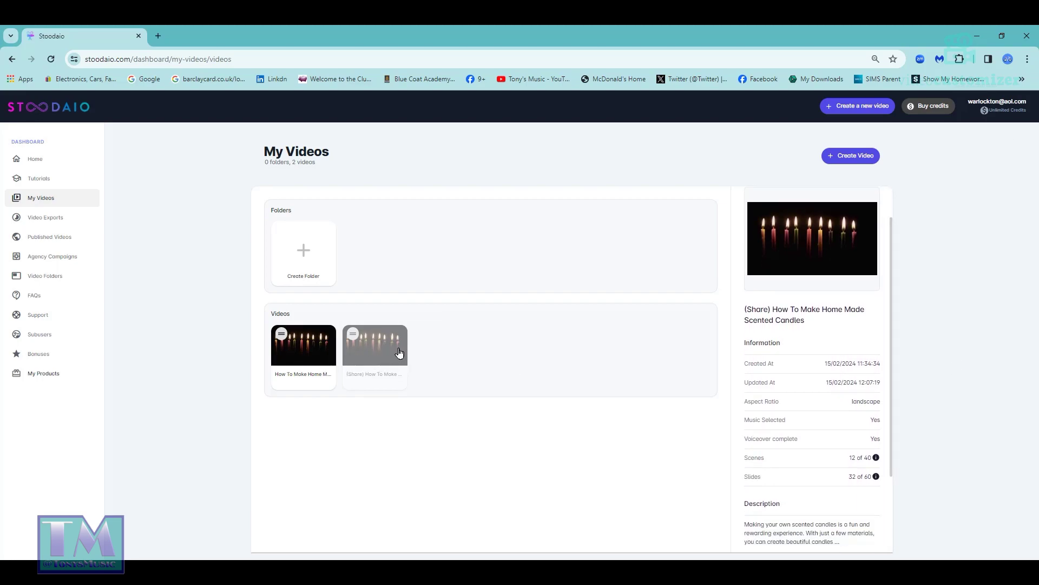
left_click_drag(891, 358, 899, 466)
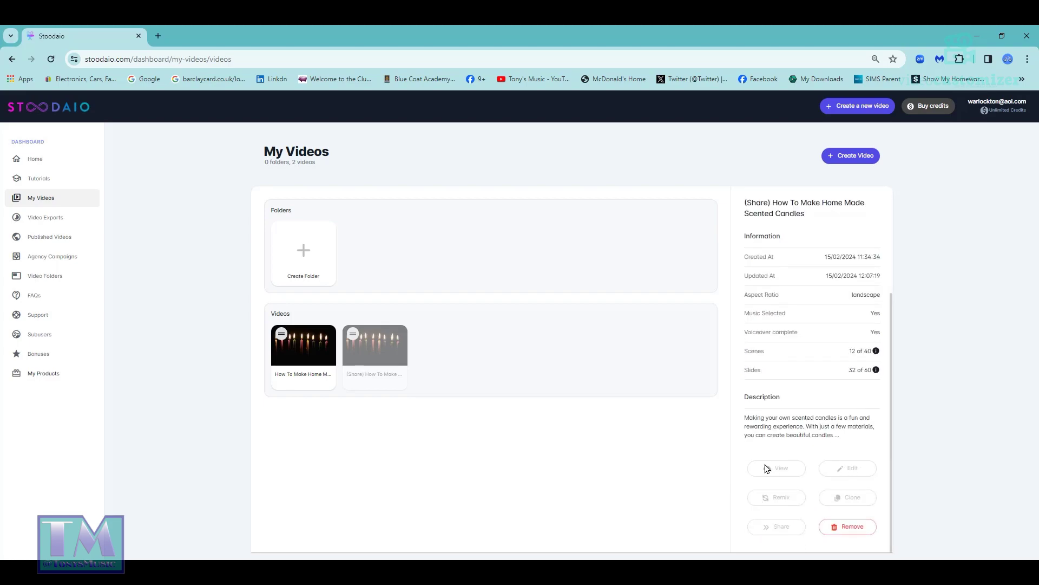
left_click(855, 531)
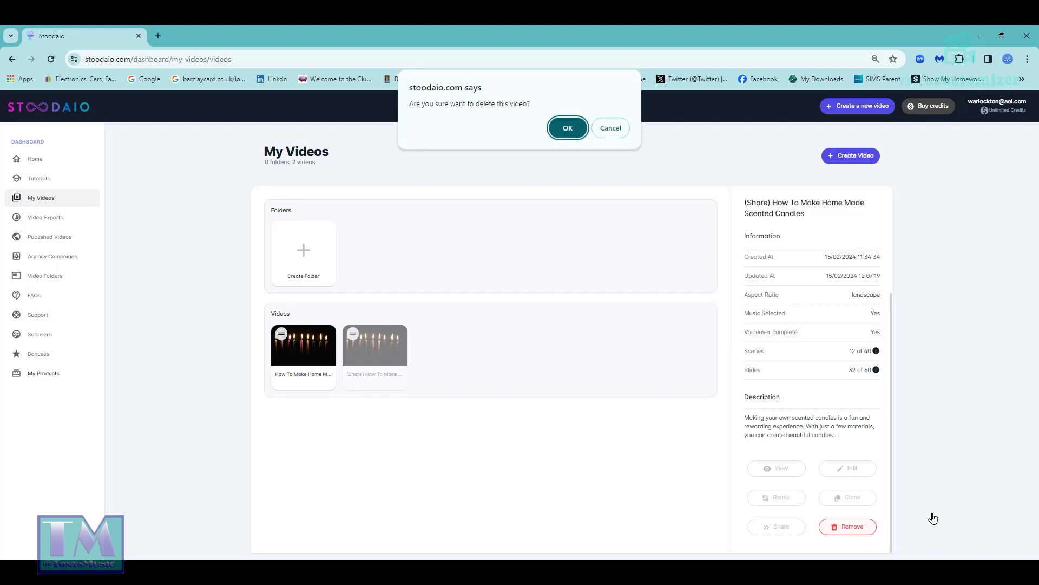
left_click(569, 129)
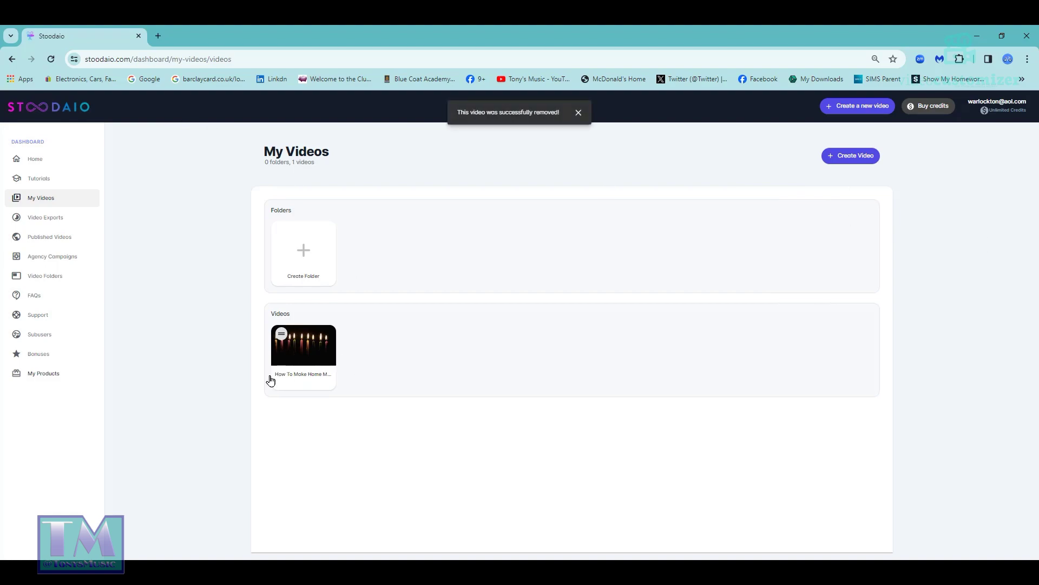
Clone the original "How To Make Home Made Scented Candles" video again and confirm the cloning
left_click(311, 355)
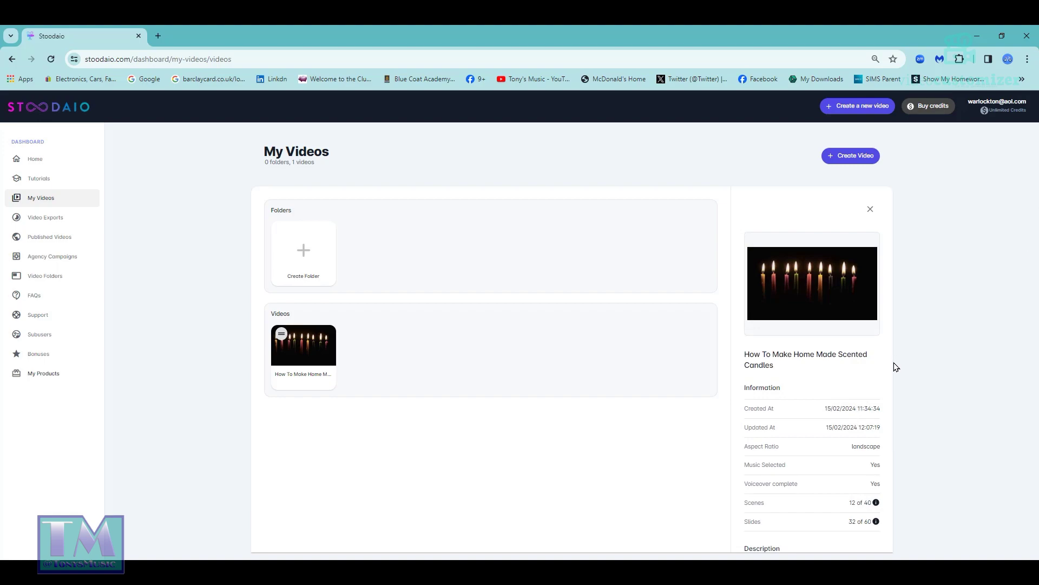
scroll(893, 363, "down", 3)
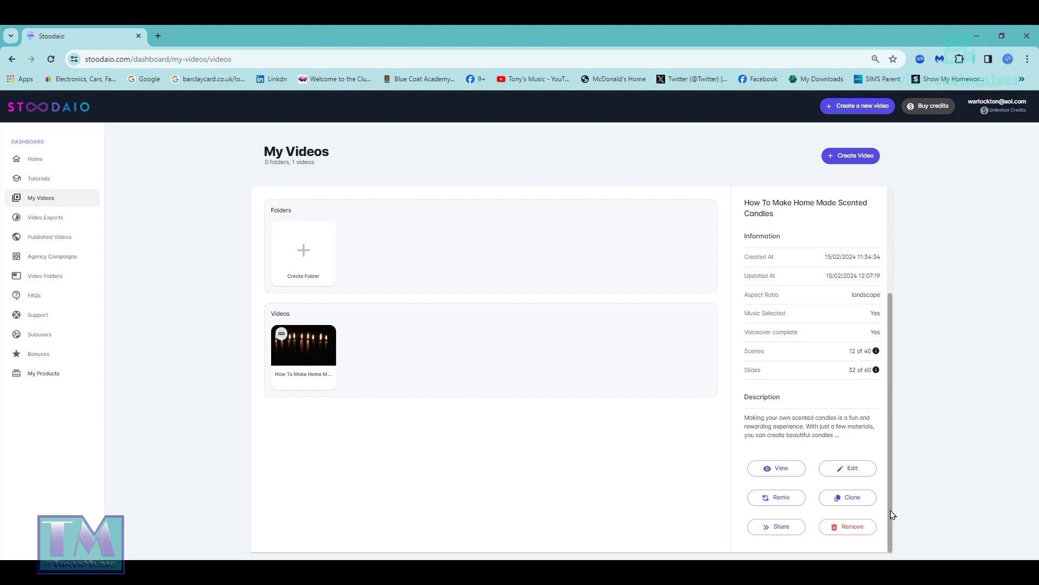
left_click(852, 498)
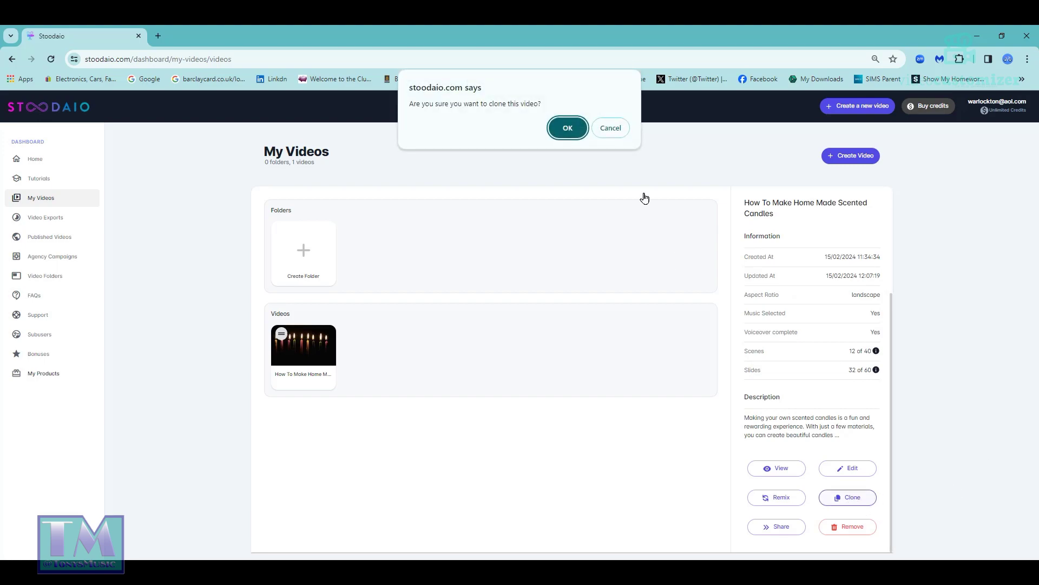
left_click(569, 129)
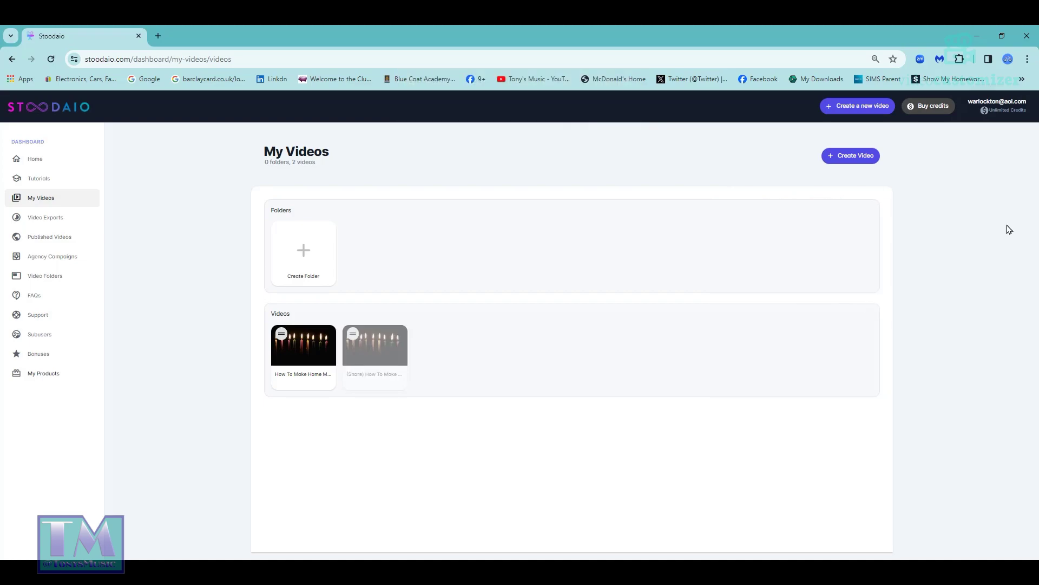
Refresh the videos list until the "(Share) How To Make Home Made Scented Candles" clone is available and open it for editing
left_click(50, 60)
left_click(395, 357)
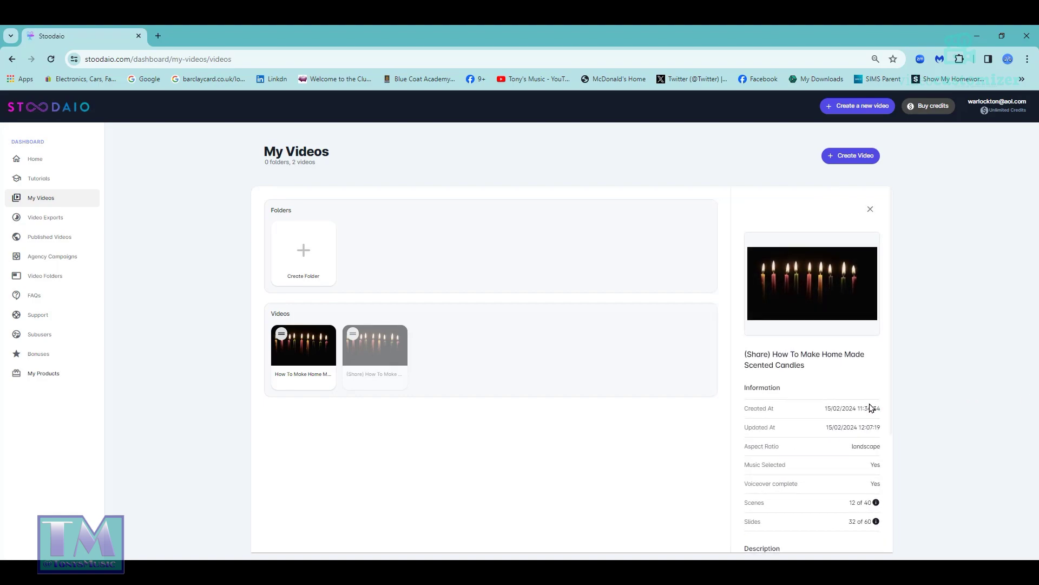
left_click_drag(891, 415, 899, 552)
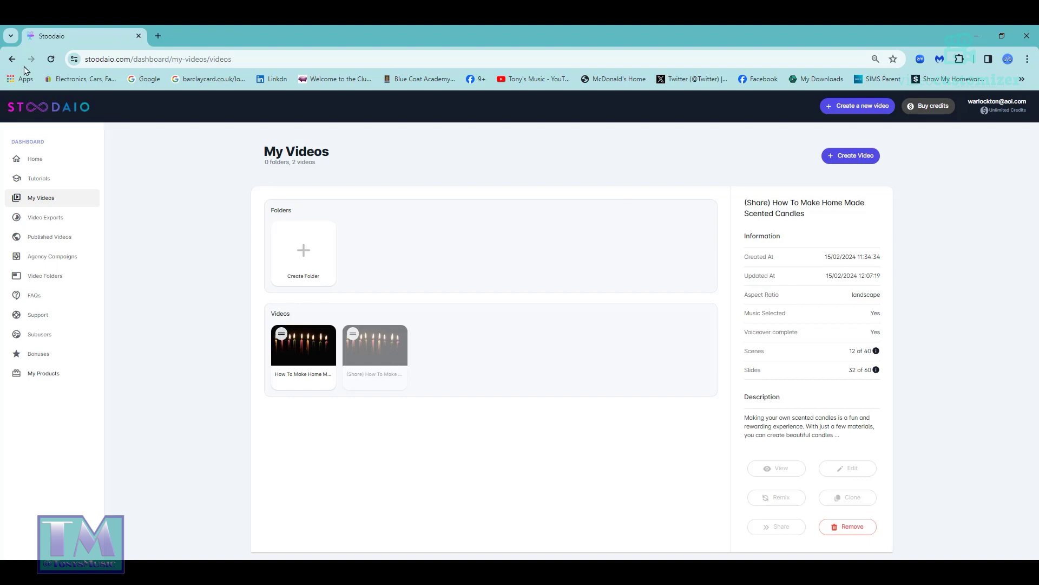
left_click(51, 61)
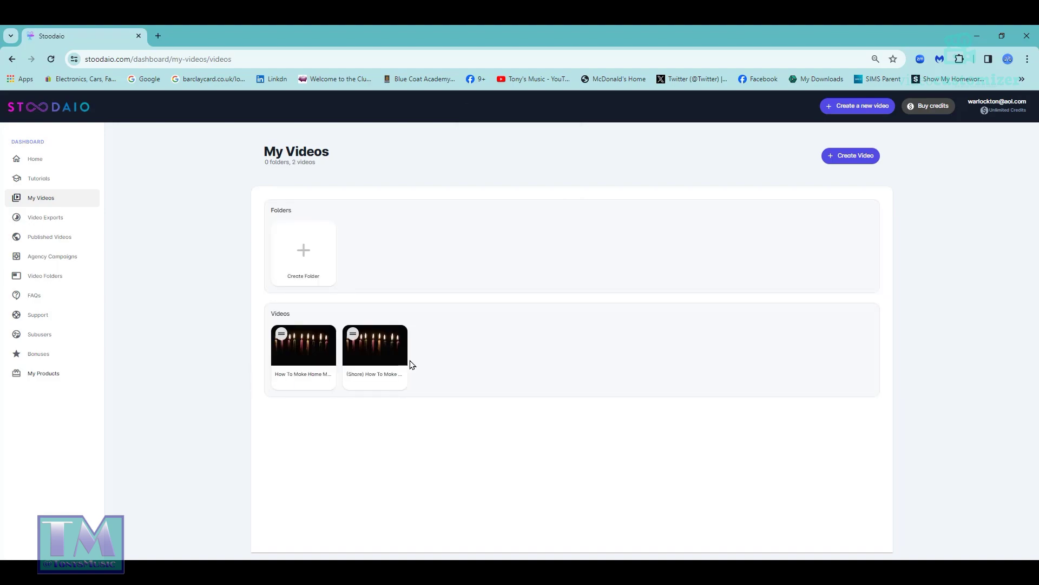
left_click(366, 359)
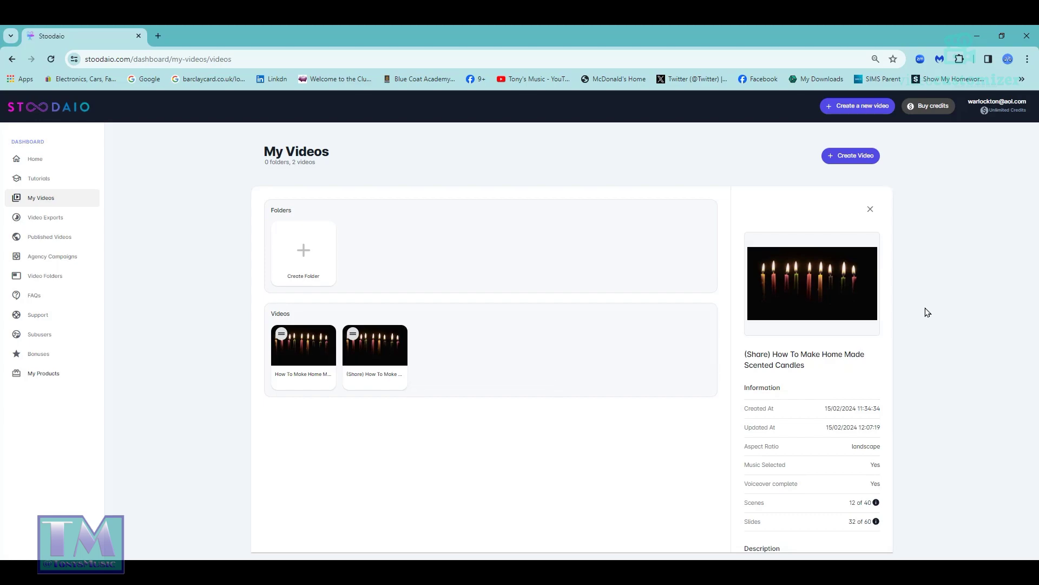
mouse_move(890, 312)
left_mouse_down()
mouse_move(903, 417)
mouse_move(893, 462)
left_mouse_up()
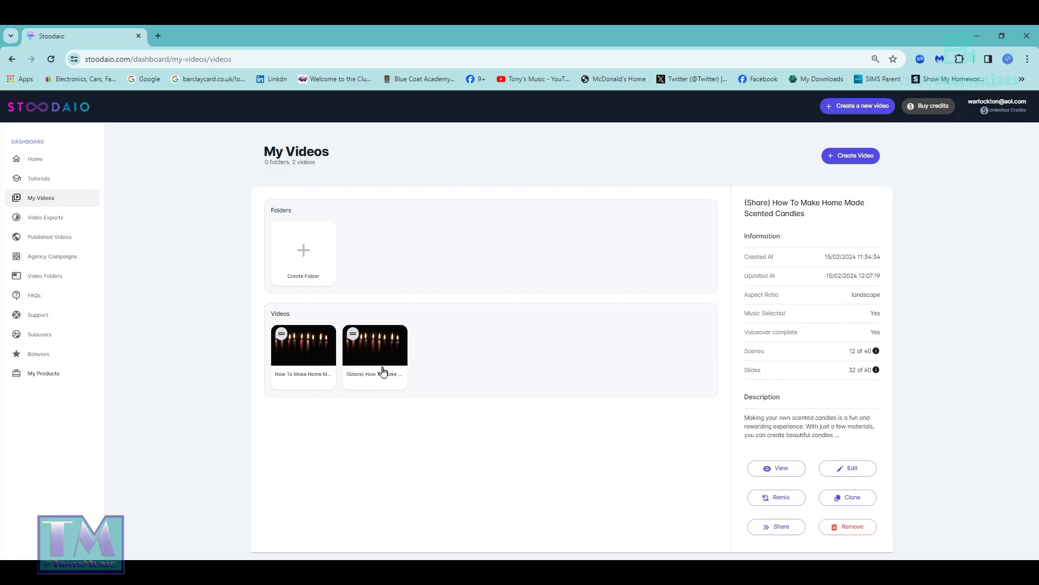
left_click(849, 473)
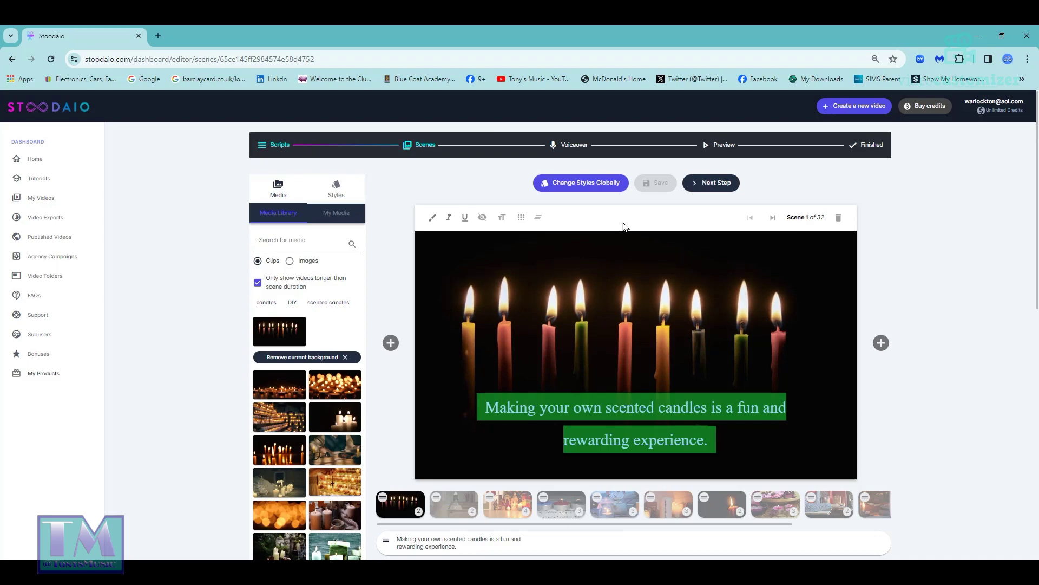
scroll(833, 295, "down", 8)
scroll(850, 325, "up", 8)
scroll(837, 350, "down", 10)
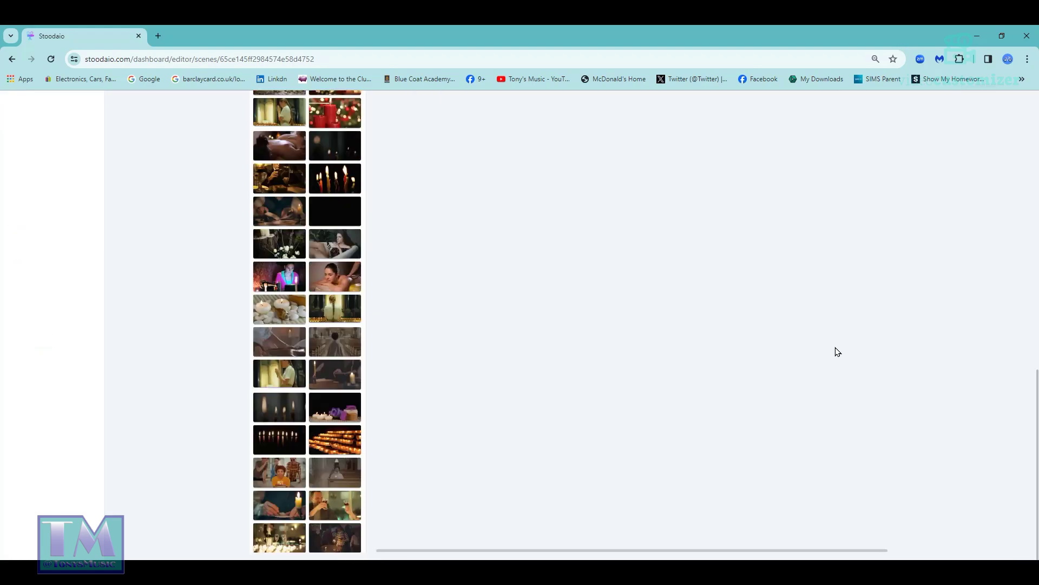
scroll(838, 351, "up", 6)
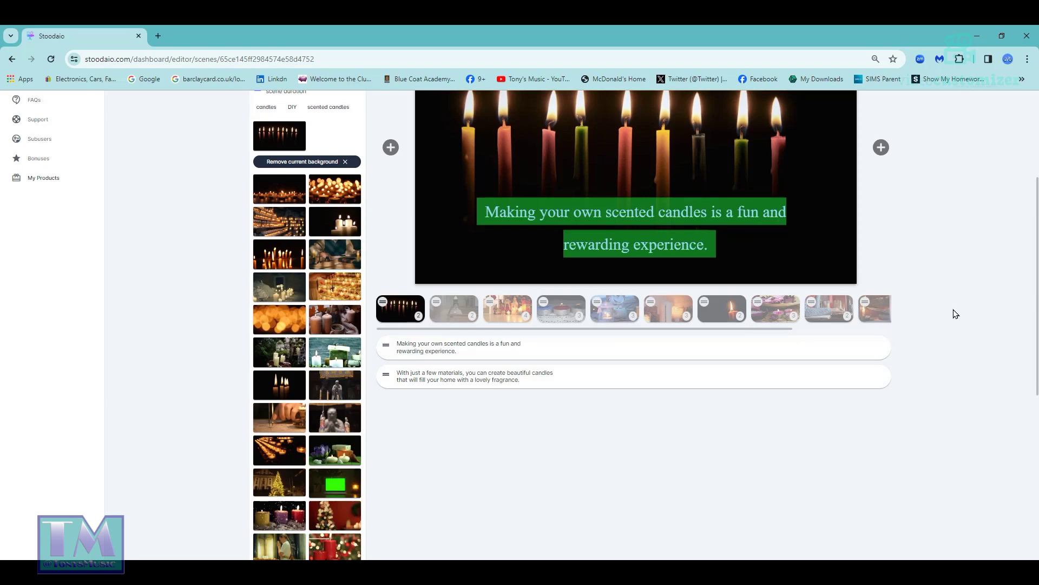
scroll(524, 330, "up", 4)
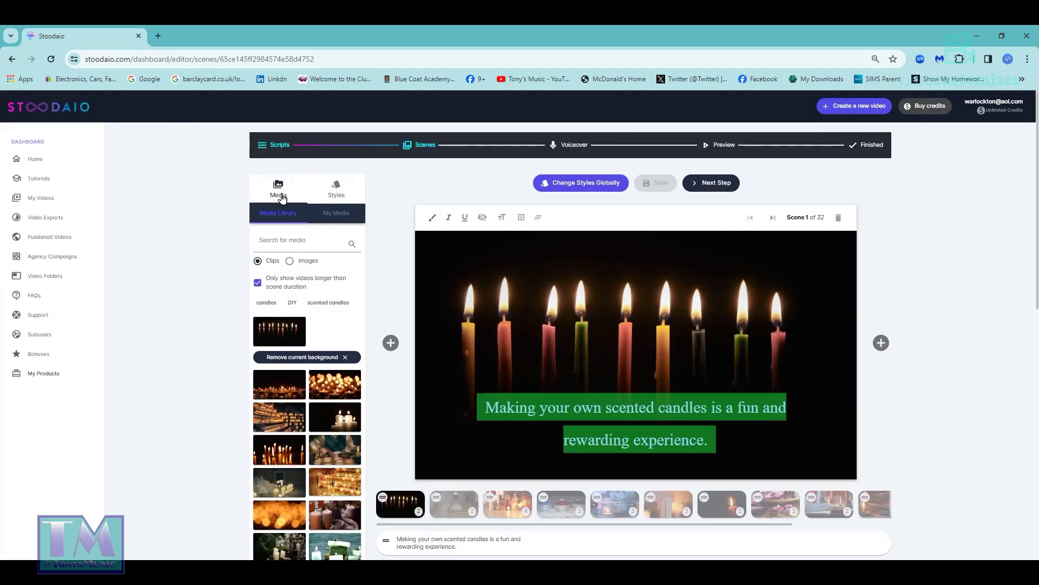
Open the cloned video's script and look through the slides of its first scenes up to Scene #4
left_click(275, 145)
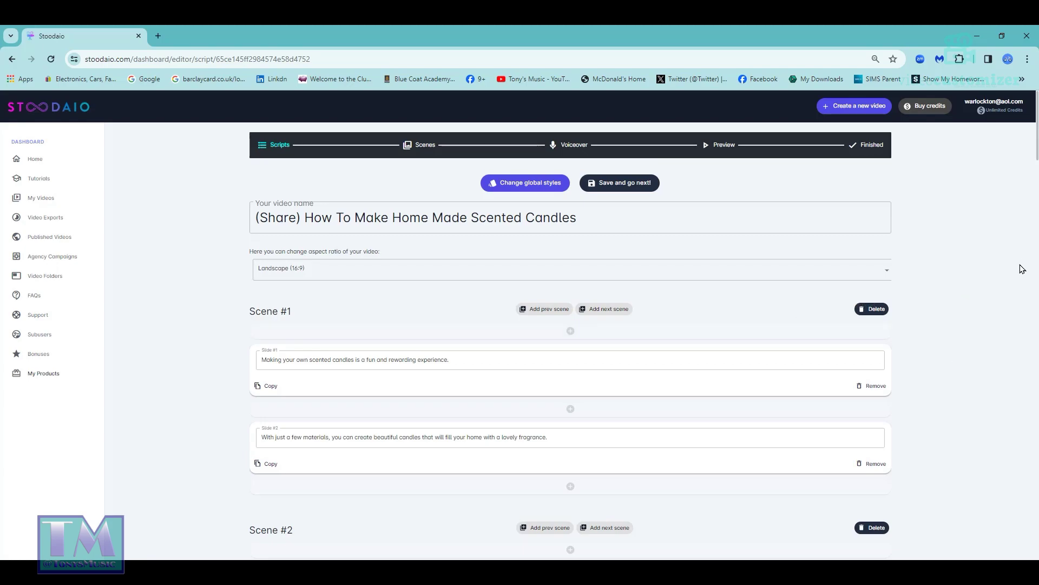
scroll(570, 325, "down", 8)
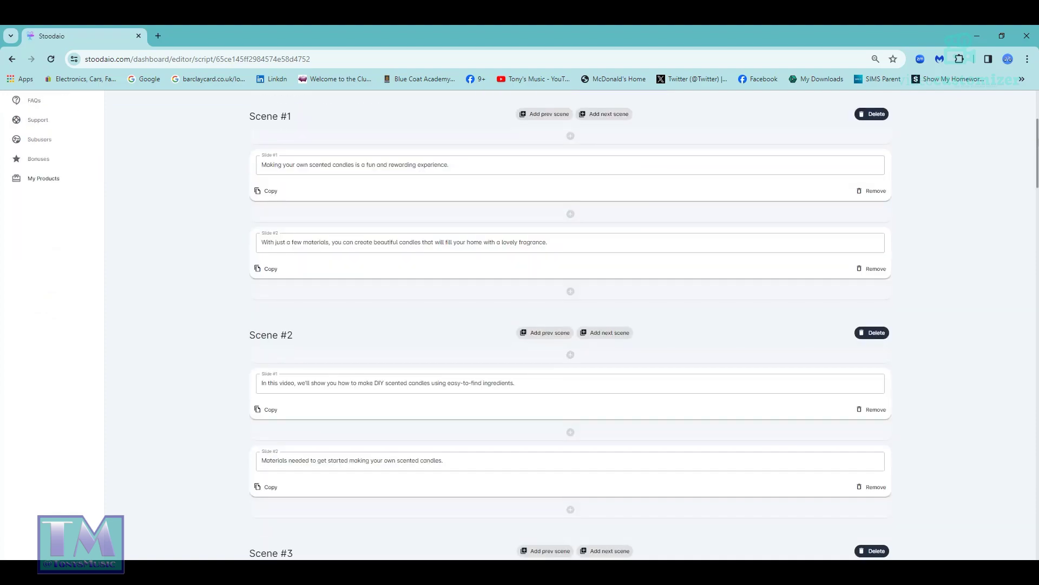
scroll(570, 324, "down", 3)
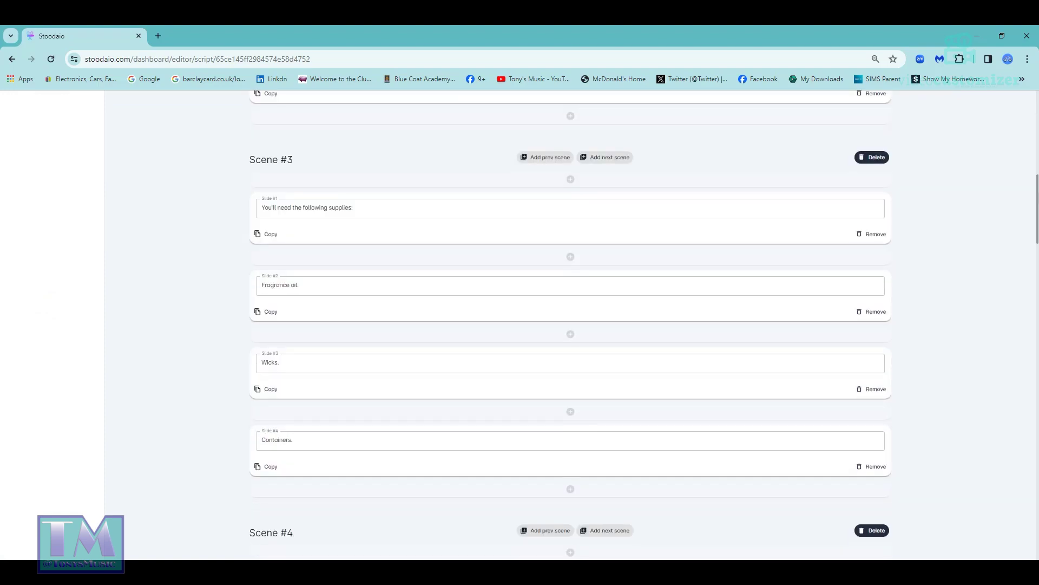
scroll(570, 324, "up", 7)
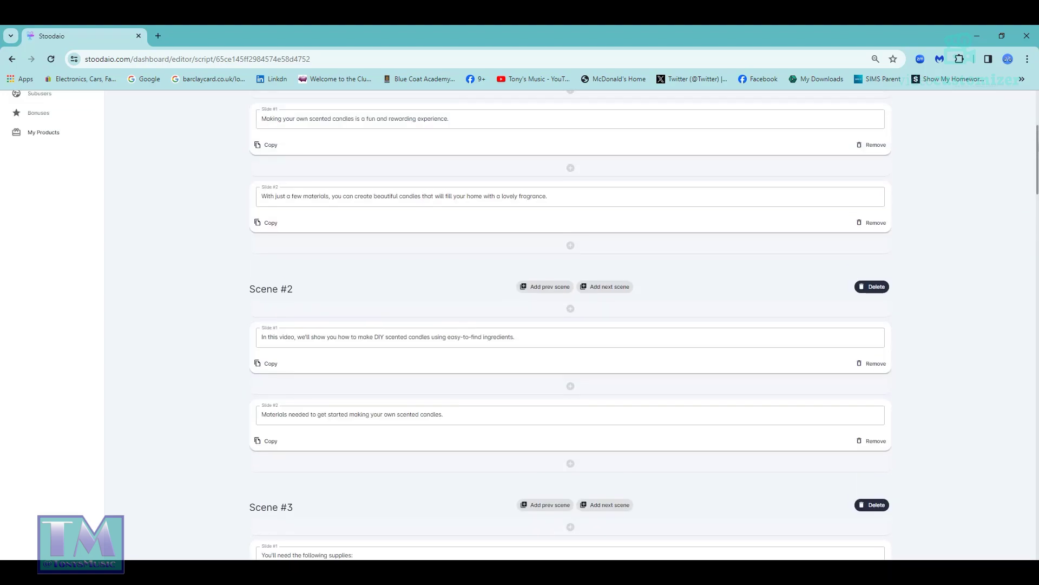
scroll(570, 325, "down", 9)
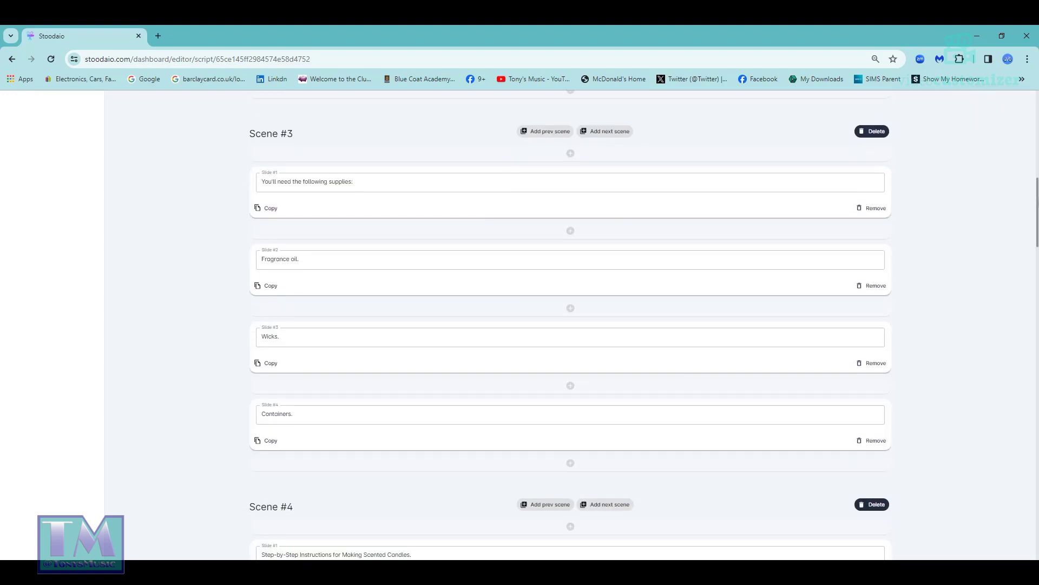
scroll(570, 325, "down", 4)
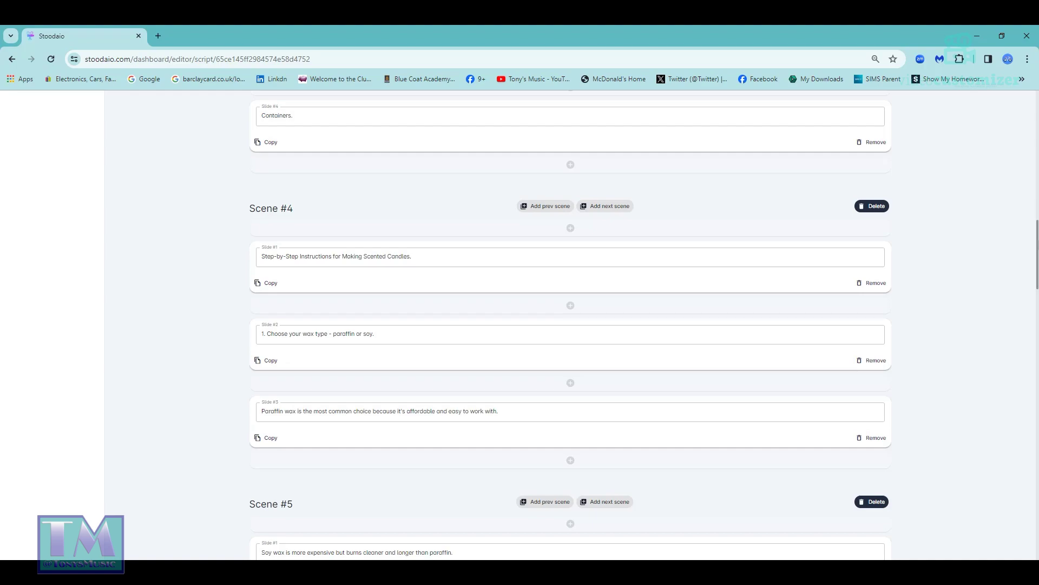
scroll(570, 325, "down", 1)
scroll(909, 193, "up", 1)
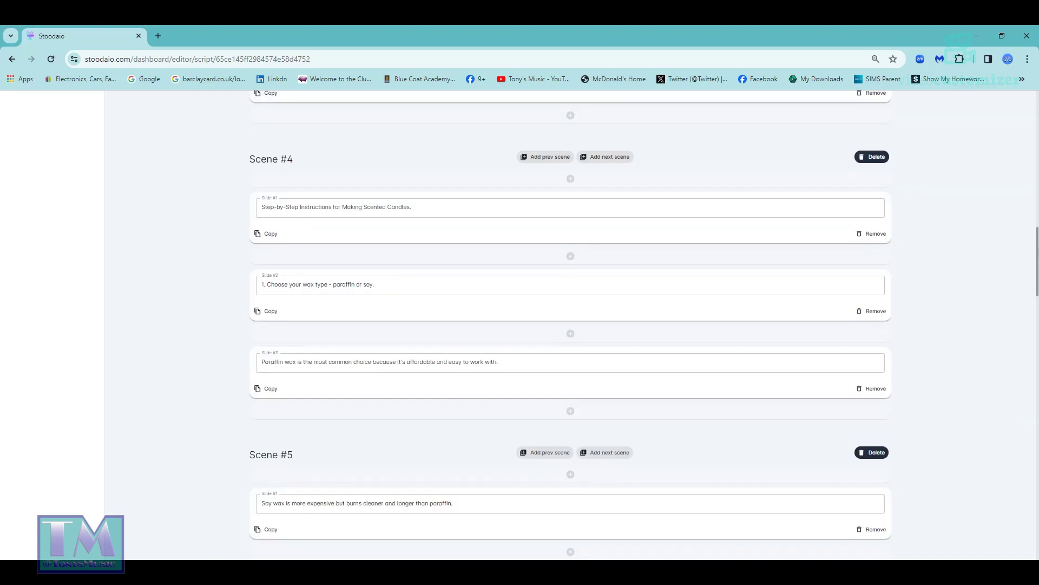
Delete Scene #4 and every scene after it from the script, keeping only Scenes #1 to #3
left_click(875, 168)
left_click(876, 169)
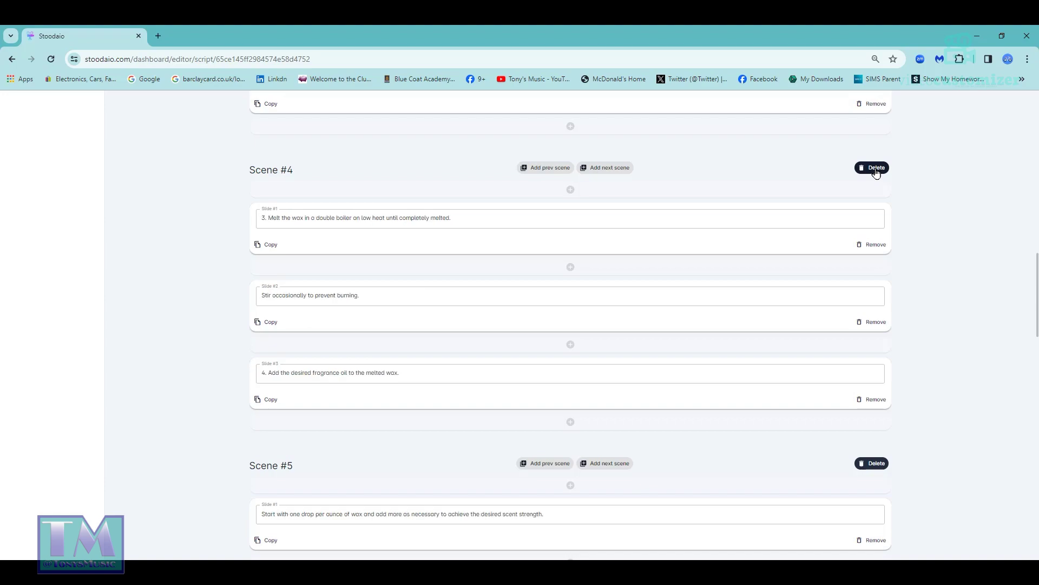
left_click(876, 169)
left_click(876, 169)
left_click(875, 169)
left_click(875, 169)
left_click(876, 169)
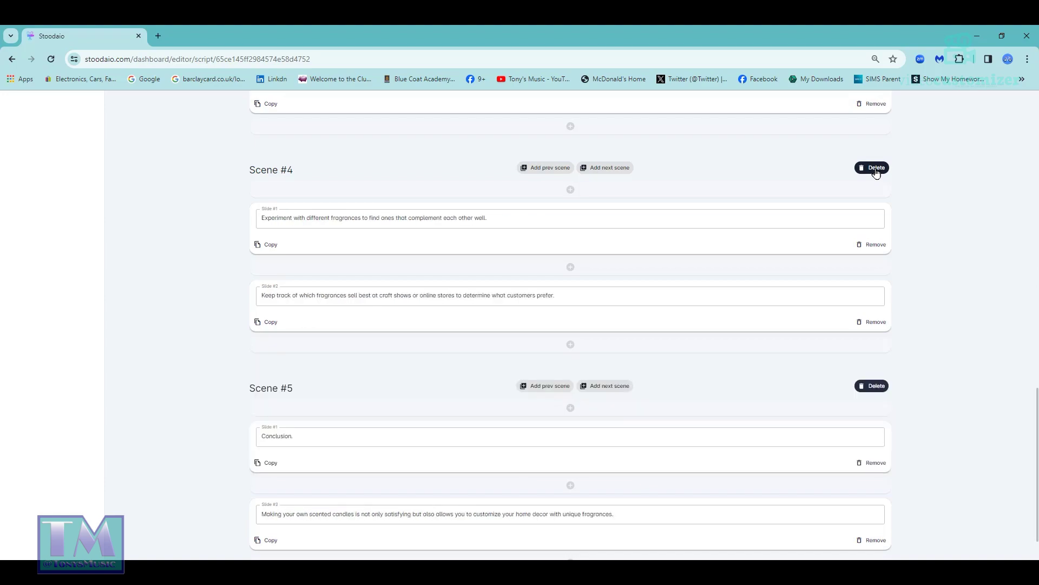
left_click(875, 169)
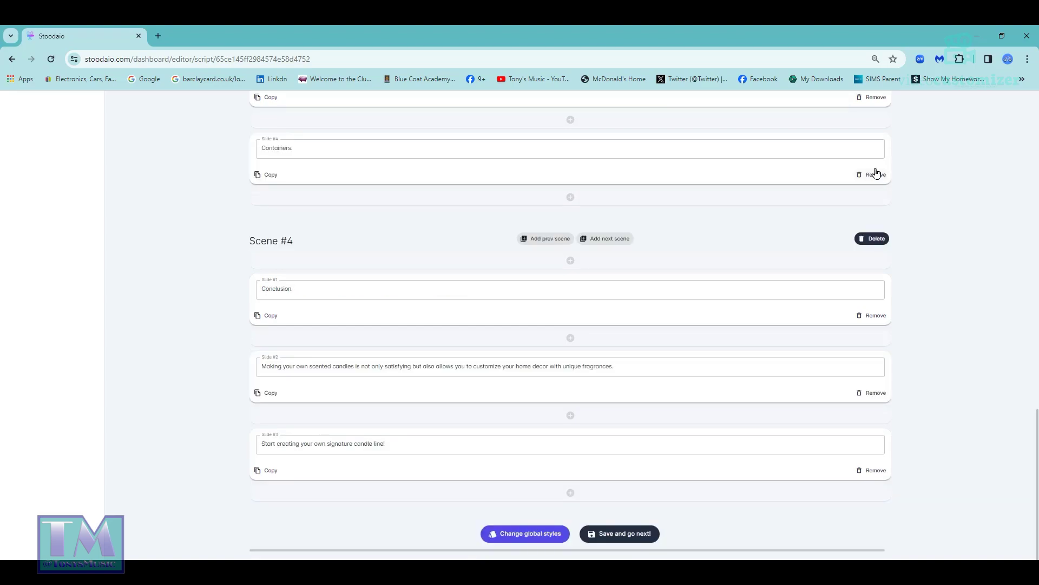
left_click(873, 239)
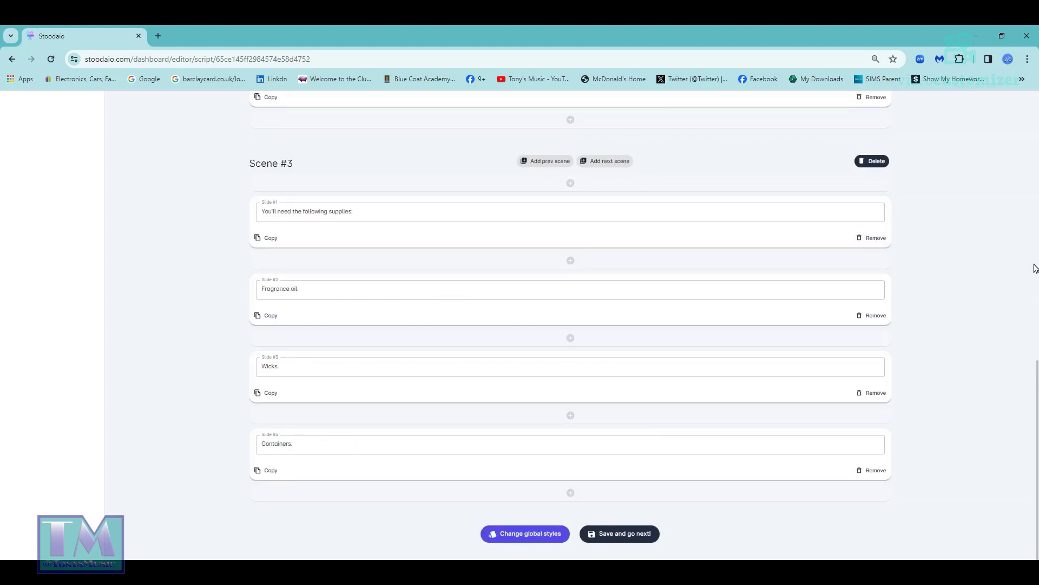
Check the shortened script from start to end, save it and continue to the scenes
left_click_drag(1035, 382, 1023, 113)
scroll(1023, 112, "down", 10)
left_click(625, 537)
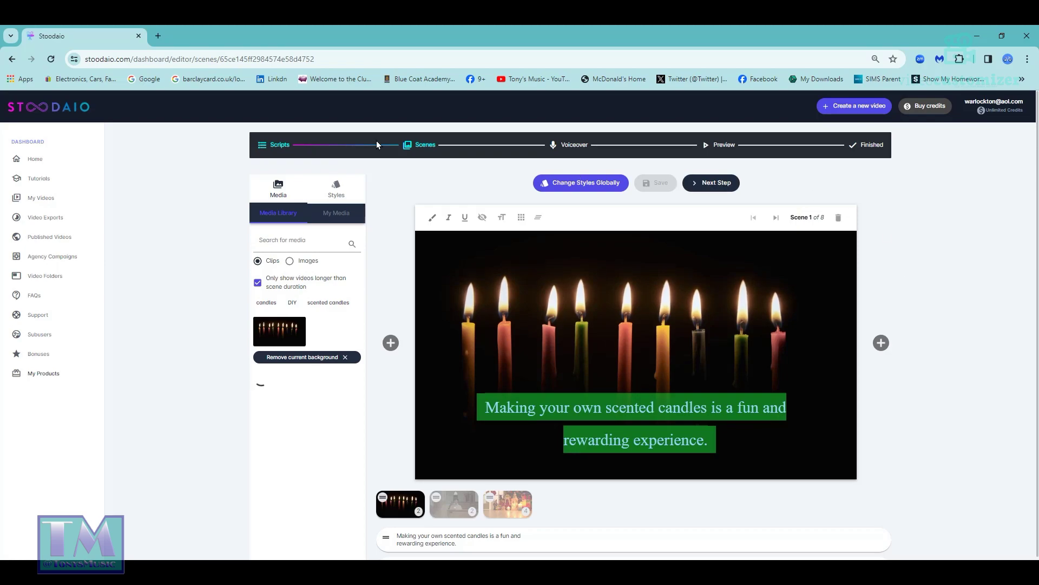
Return to the script, rename the video "How To Make Home Made Scented Candles Pt 1" and save it, continuing to the scenes
left_click(280, 144)
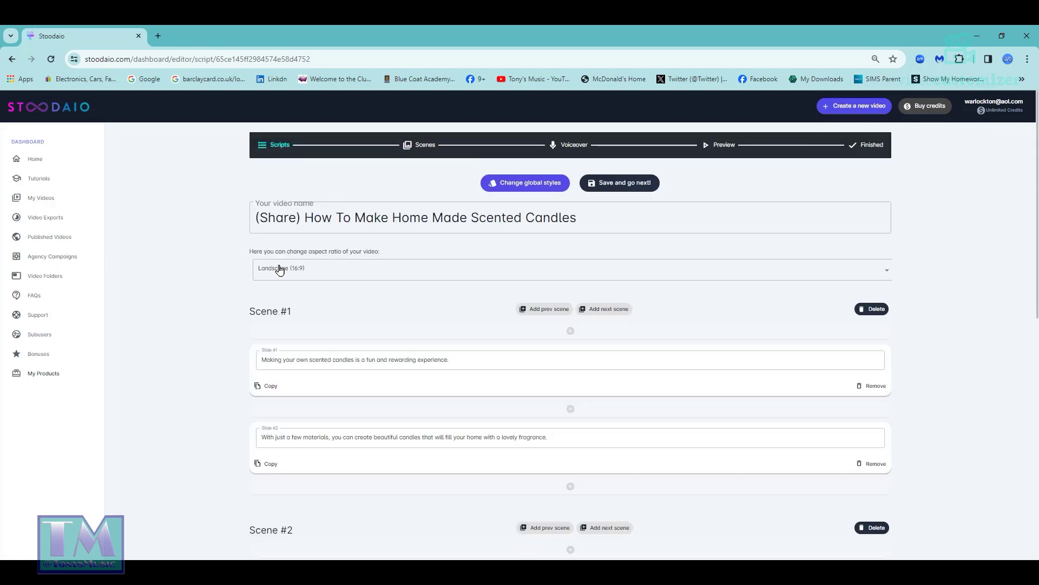
double_click(302, 219)
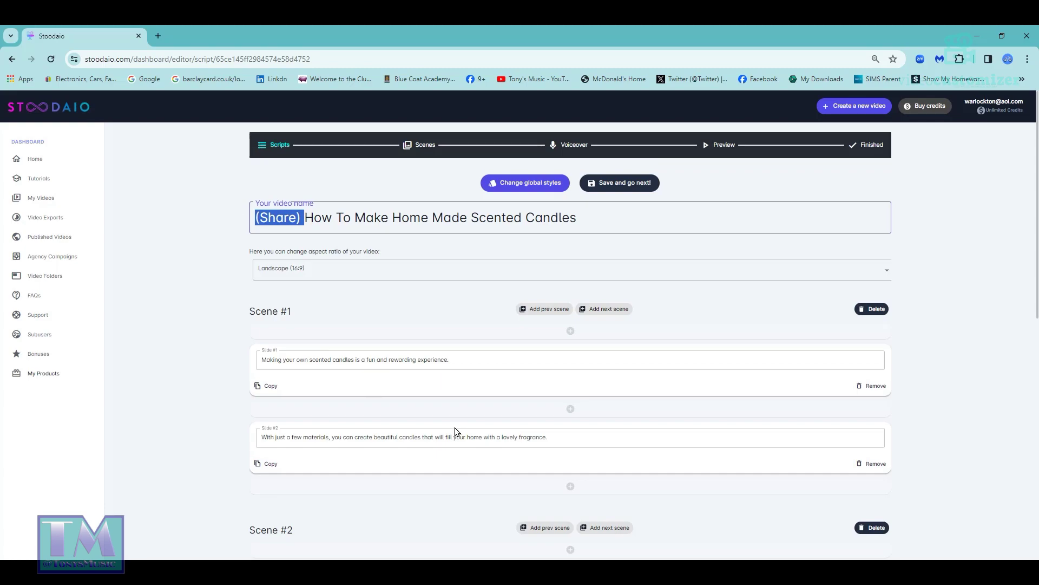
key("BackSpace")
left_click(589, 217)
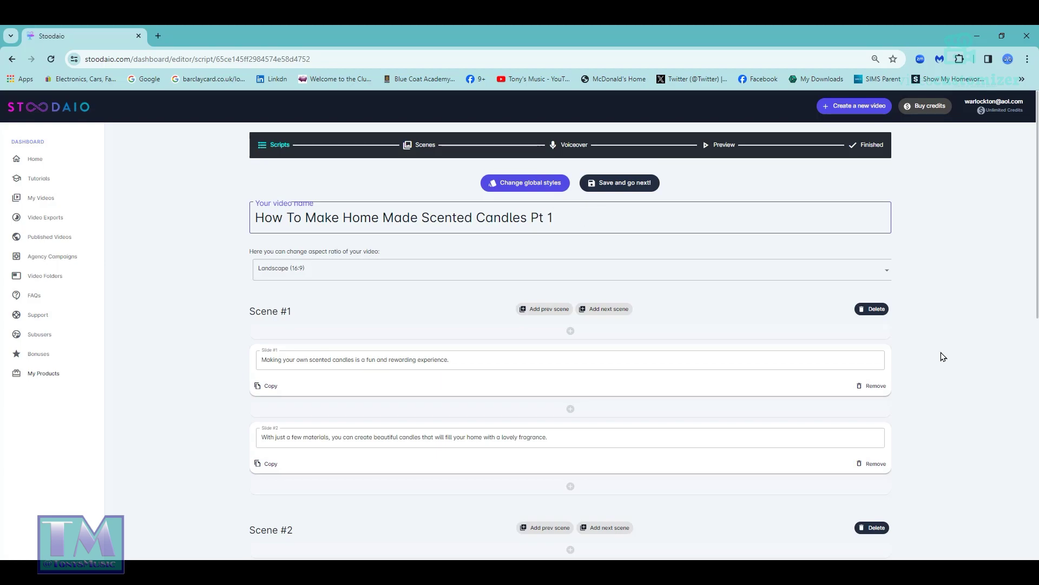
left_click_drag(1037, 178, 1003, 448)
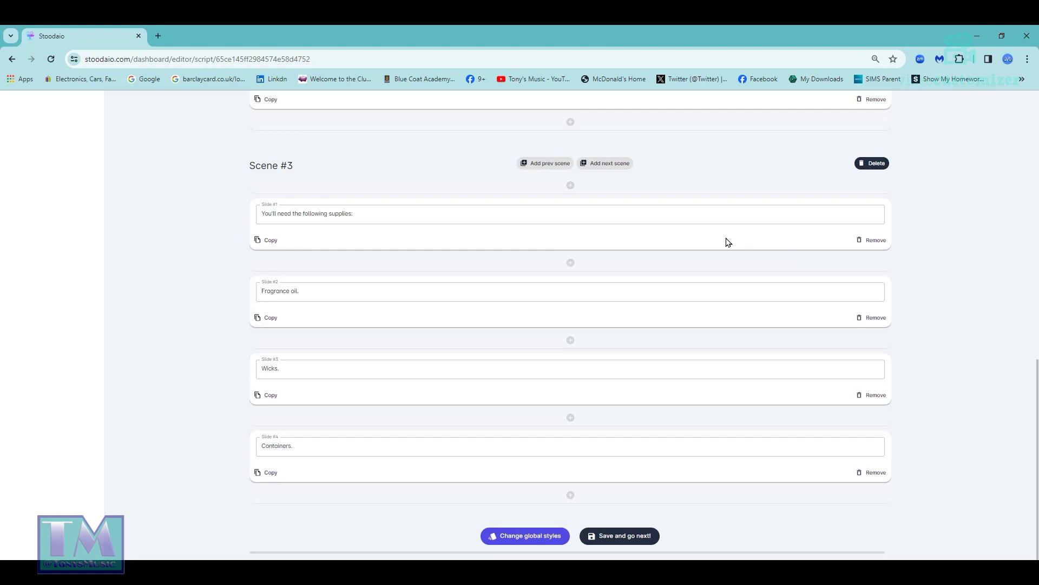
left_click(621, 536)
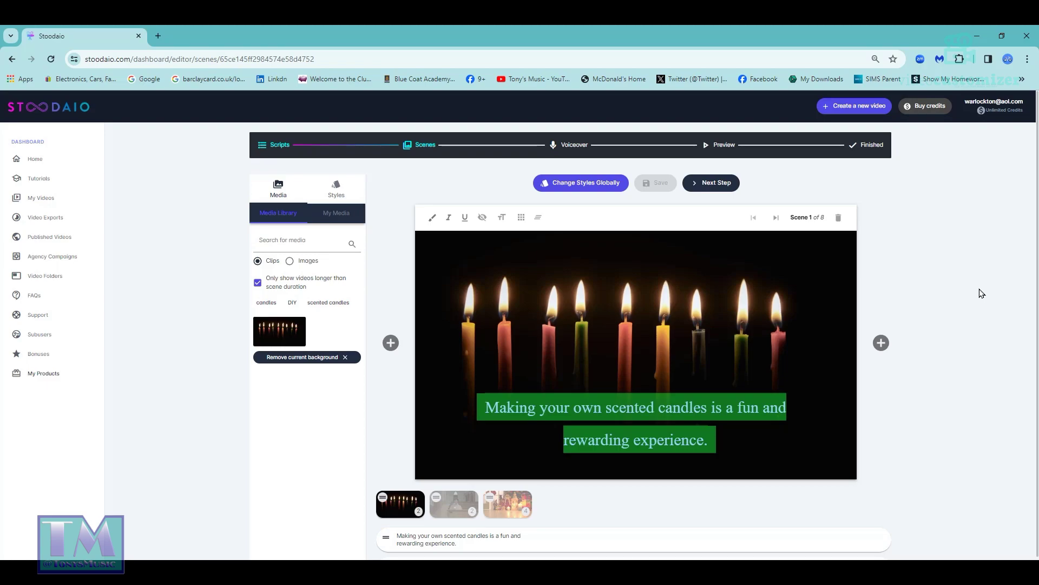
Select the "You'll need the following supplies:" scene and set its text background style to pink, RGB 230, 127, 177
scroll(919, 371, "down", 1)
scroll(866, 398, "down", 8)
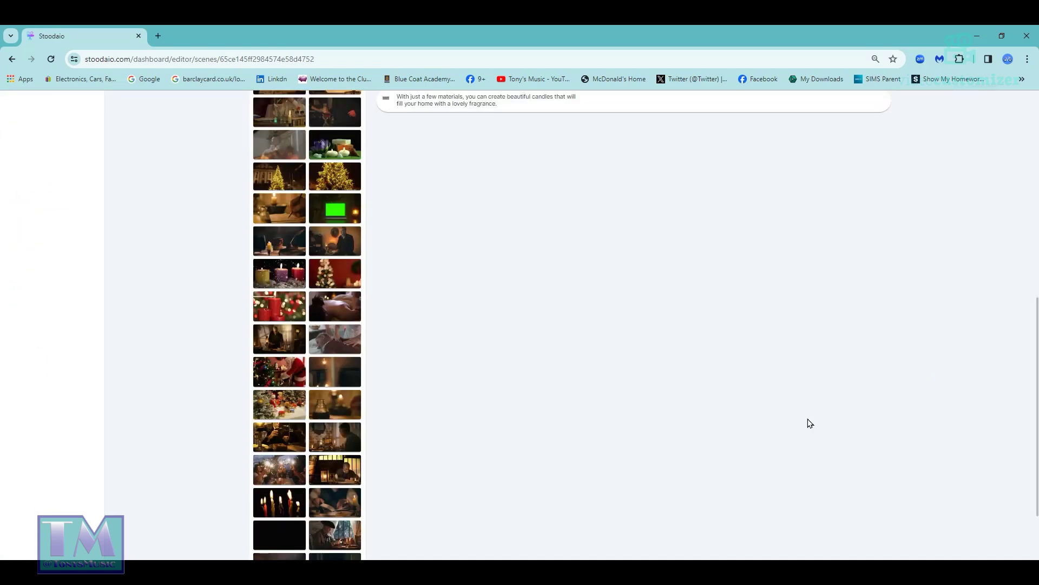
scroll(810, 422, "up", 9)
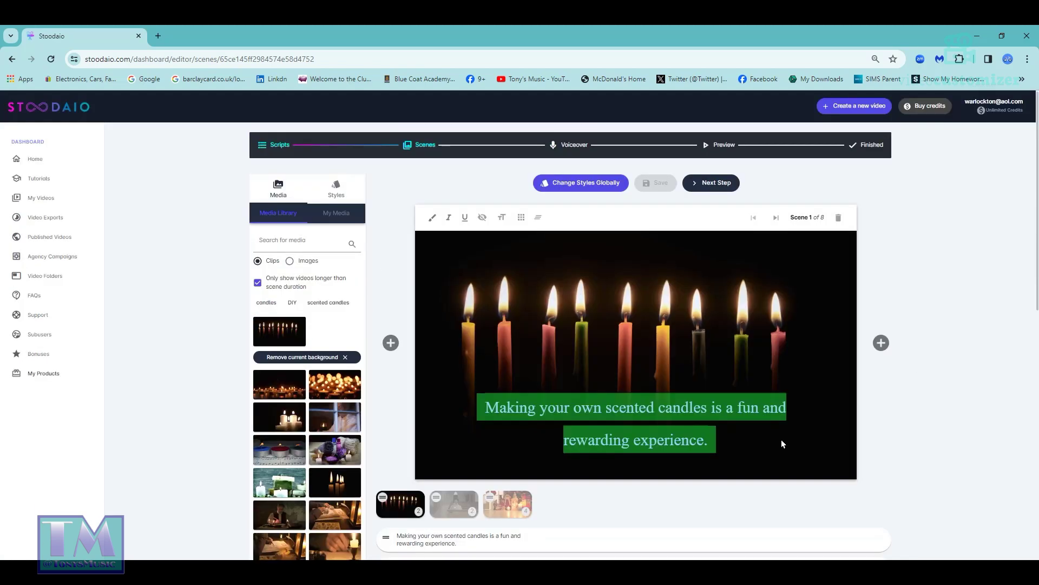
left_click(507, 503)
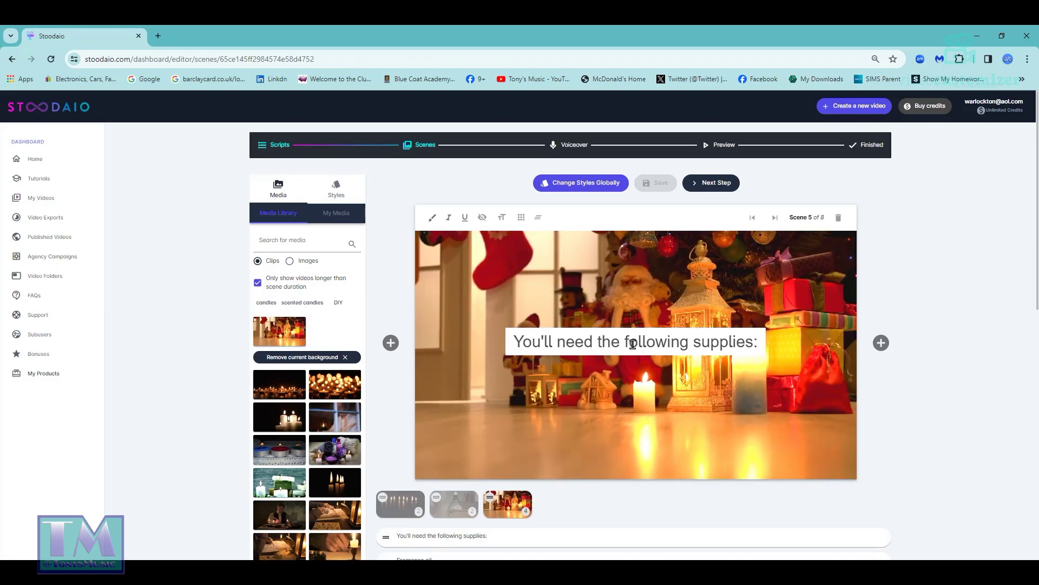
left_click(336, 187)
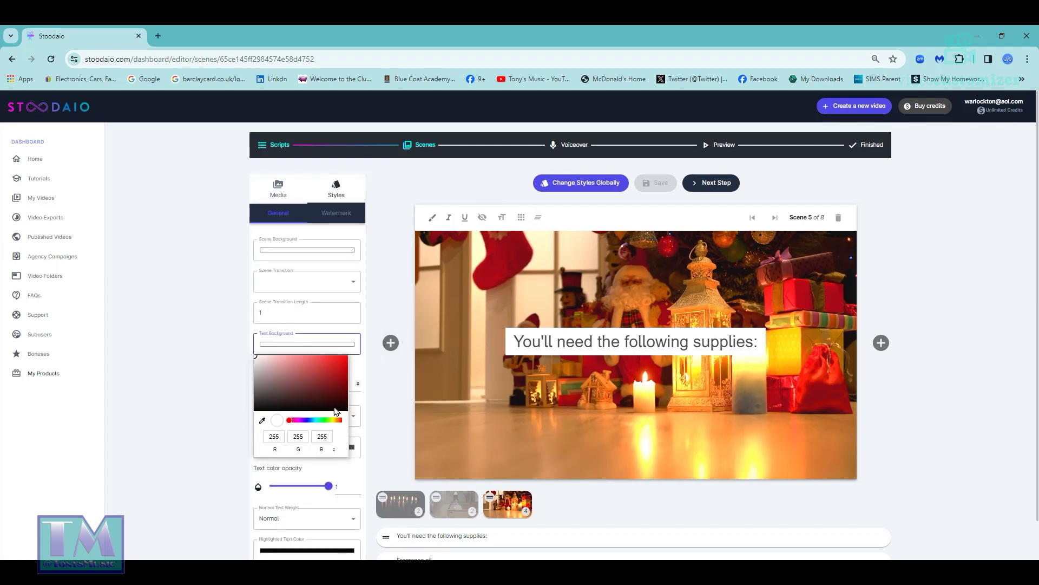
left_click(294, 420)
left_click_drag(332, 384, 296, 362)
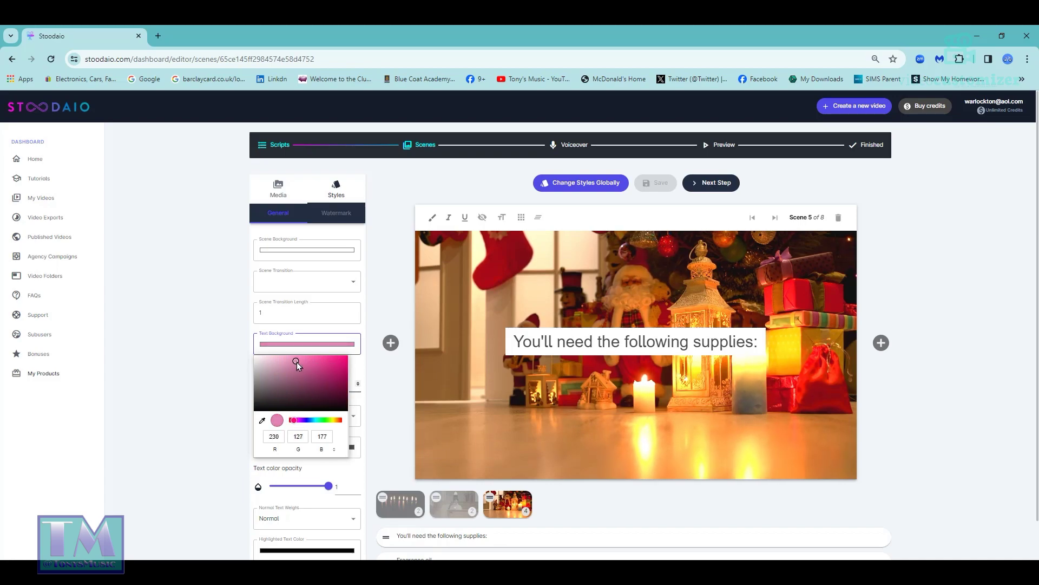
left_click(380, 385)
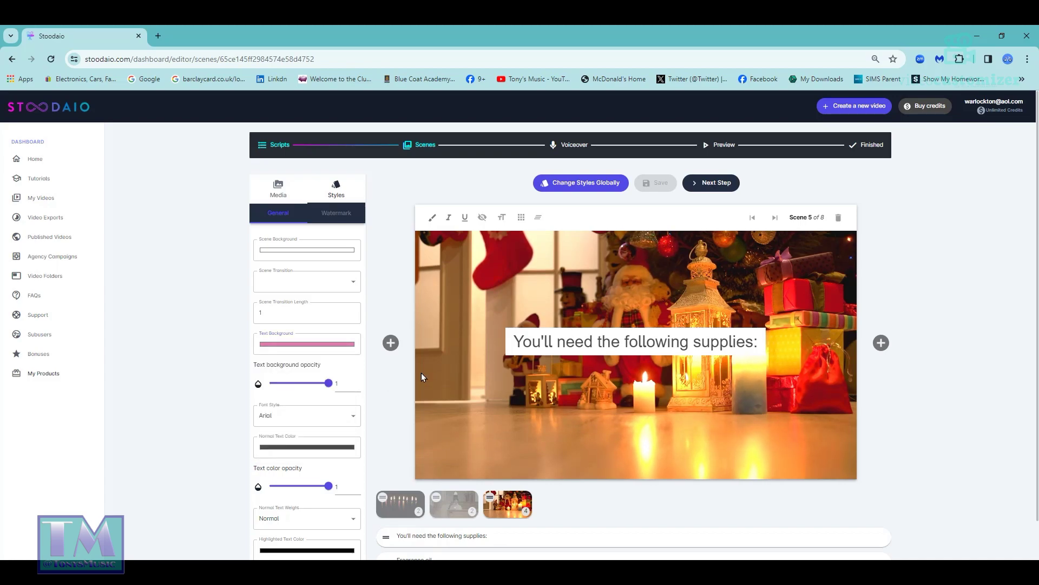
Set the supplies scene's font style to Bookman and its text background opacity to 0.5
left_click(349, 415)
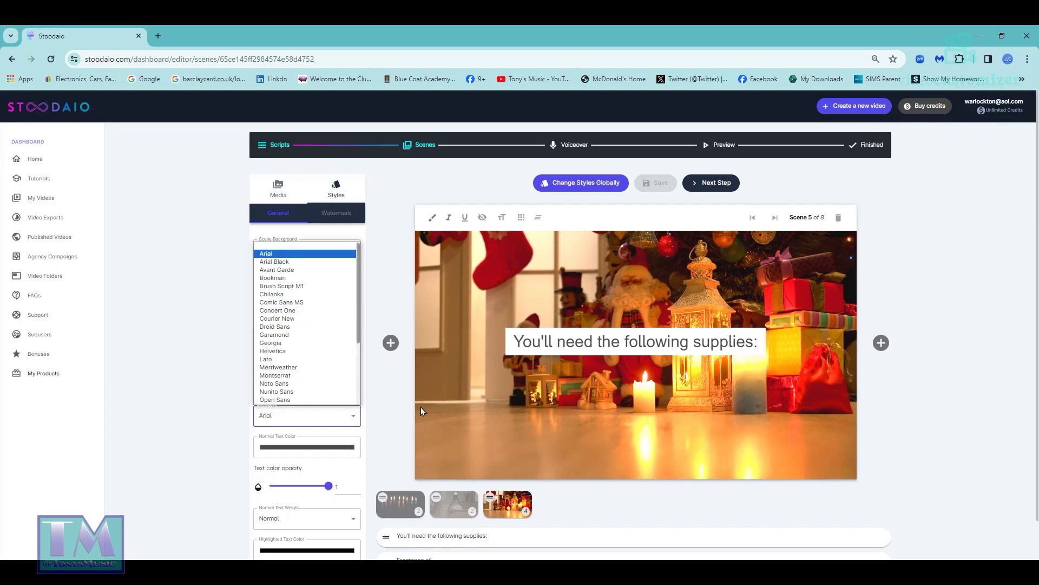
left_click(312, 279)
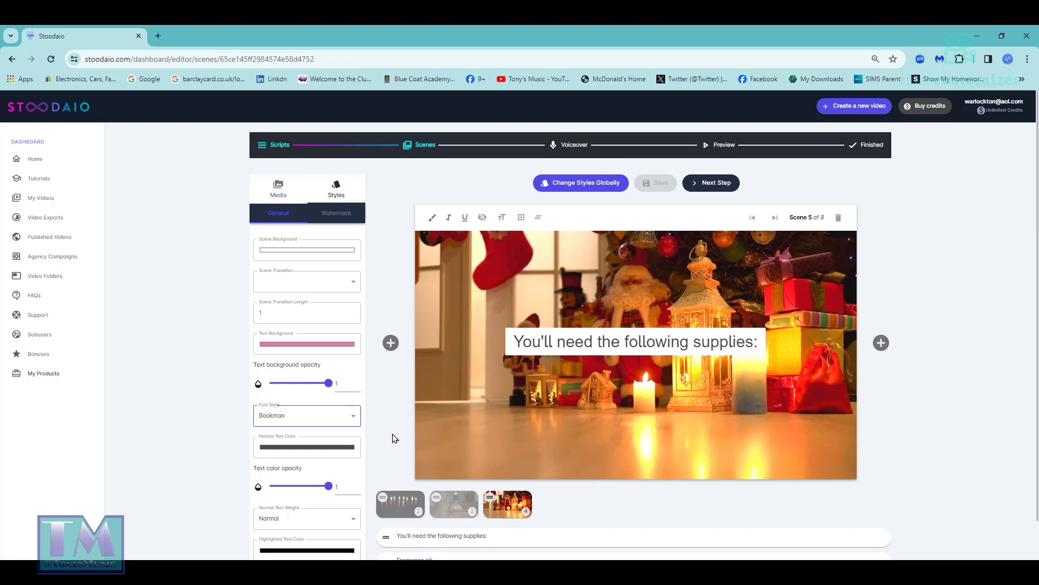
scroll(394, 431, "down", 2)
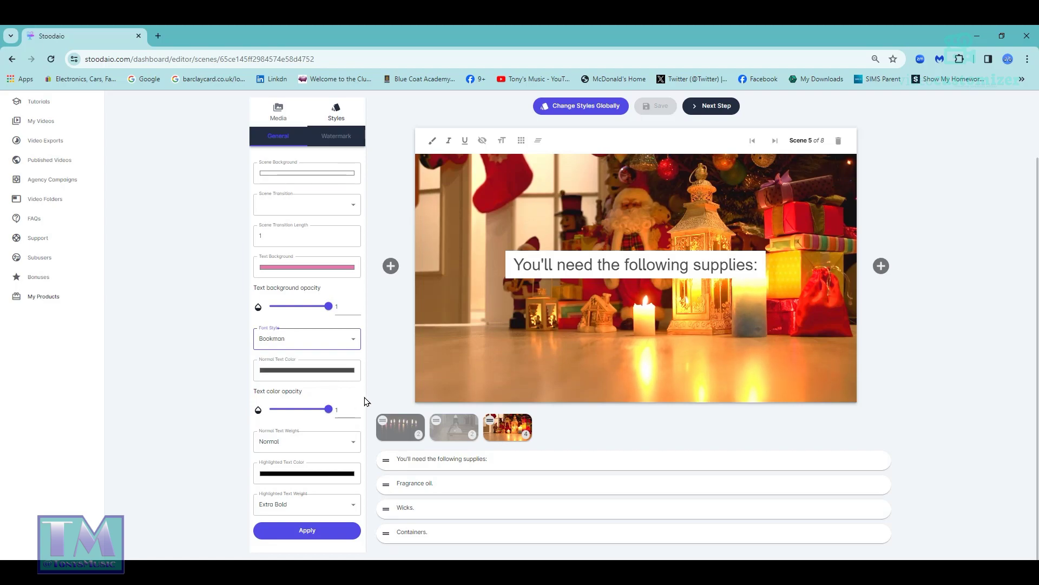
left_click_drag(328, 306, 300, 314)
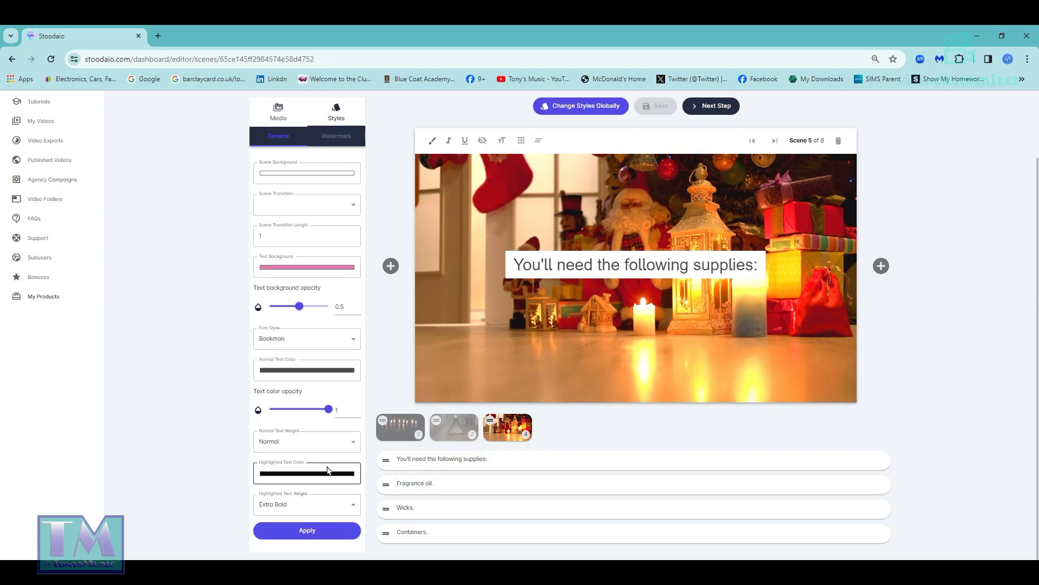
Set the normal text weight to Extra Bold and the normal text color to dark green, RGB 21, 97, 26, and apply the styles
left_click(337, 442)
left_click(302, 490)
left_click(287, 535)
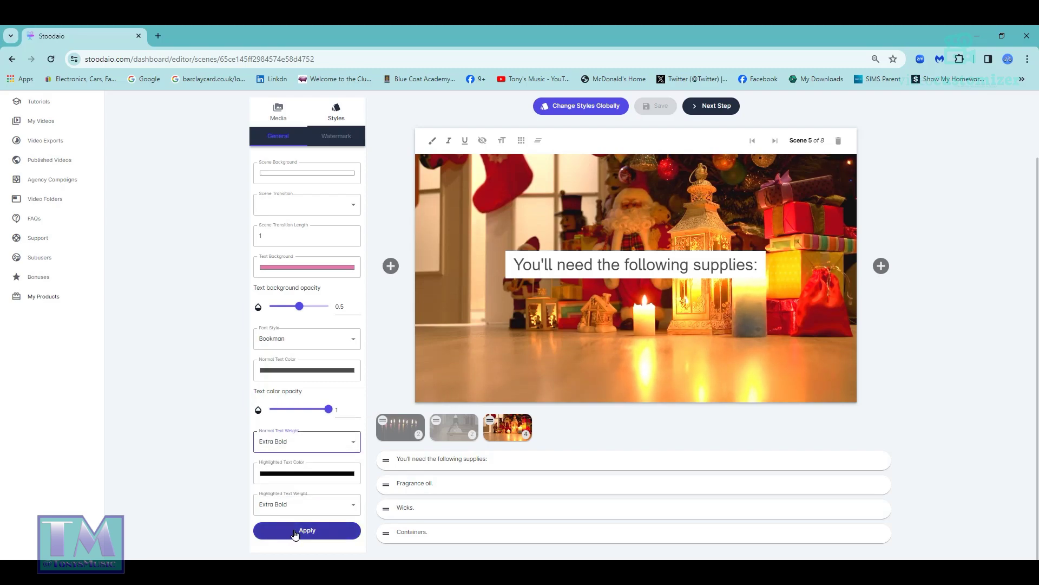
left_click(312, 373)
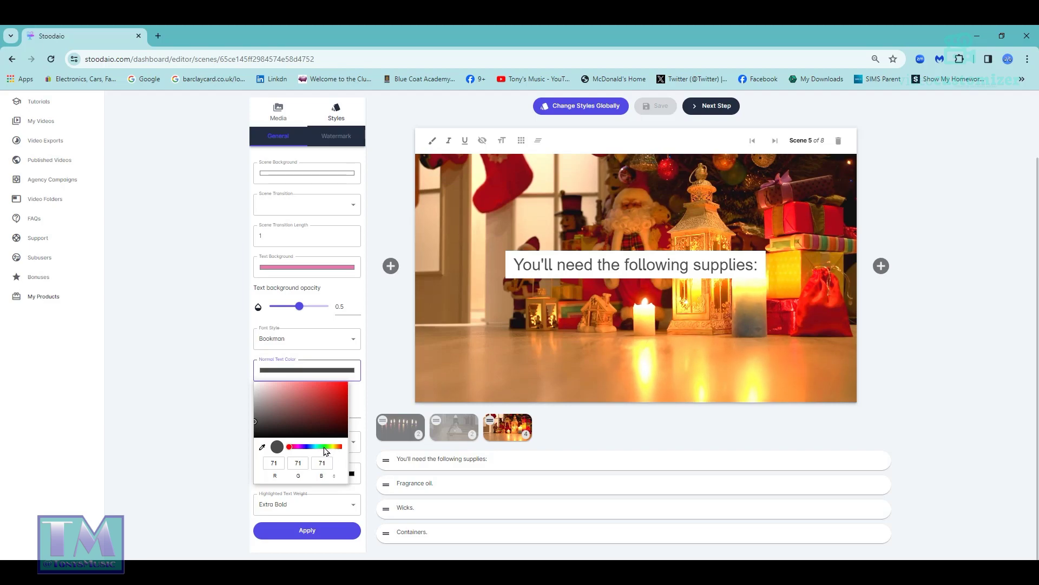
left_click(324, 447)
left_click_drag(327, 406, 328, 417)
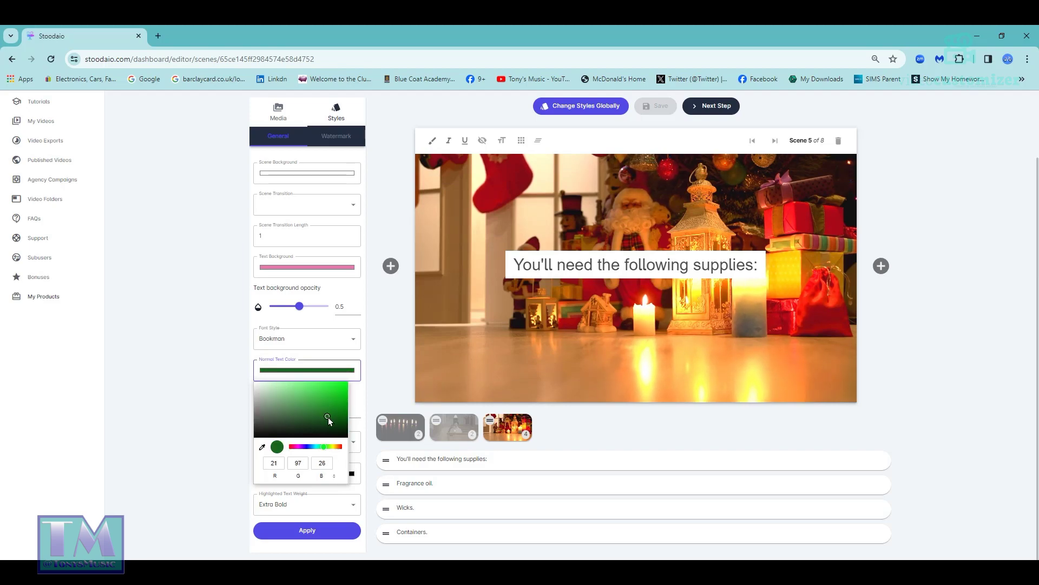
left_click(391, 380)
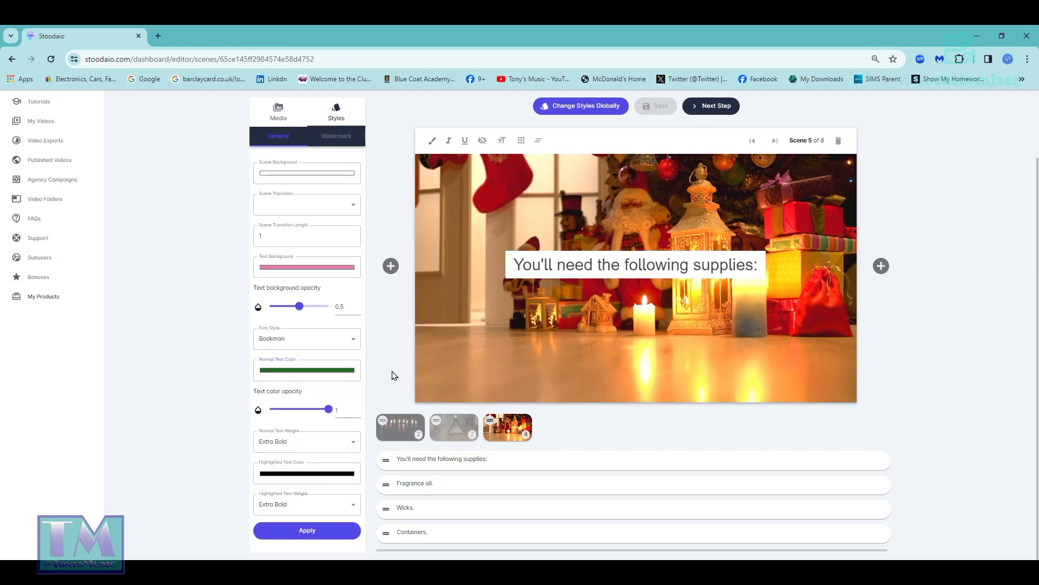
left_click(300, 535)
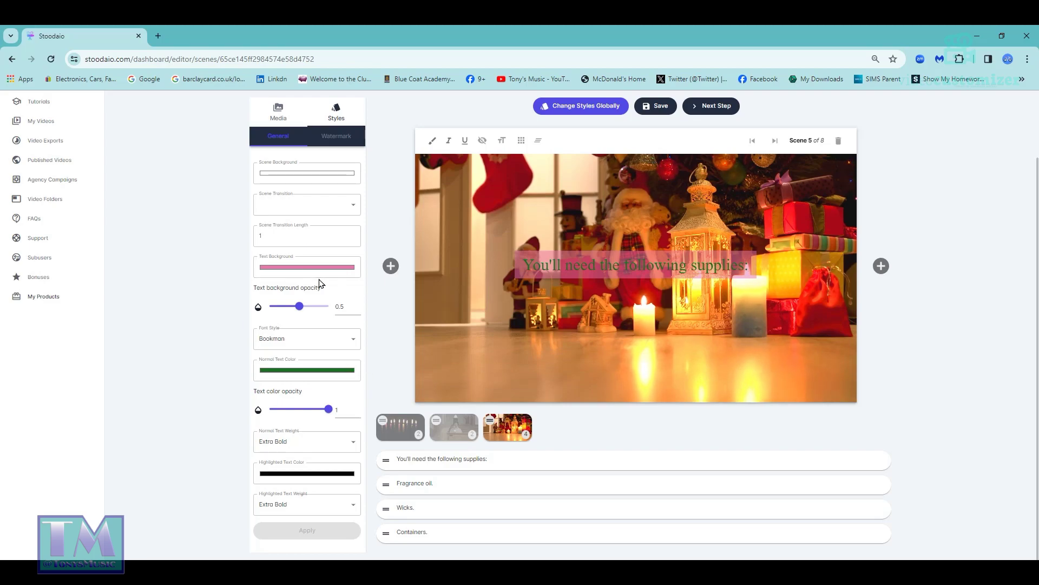
Change the supplies scene's text background to light blue, RGB 162, 221, 236, and apply the styles
left_click(332, 271)
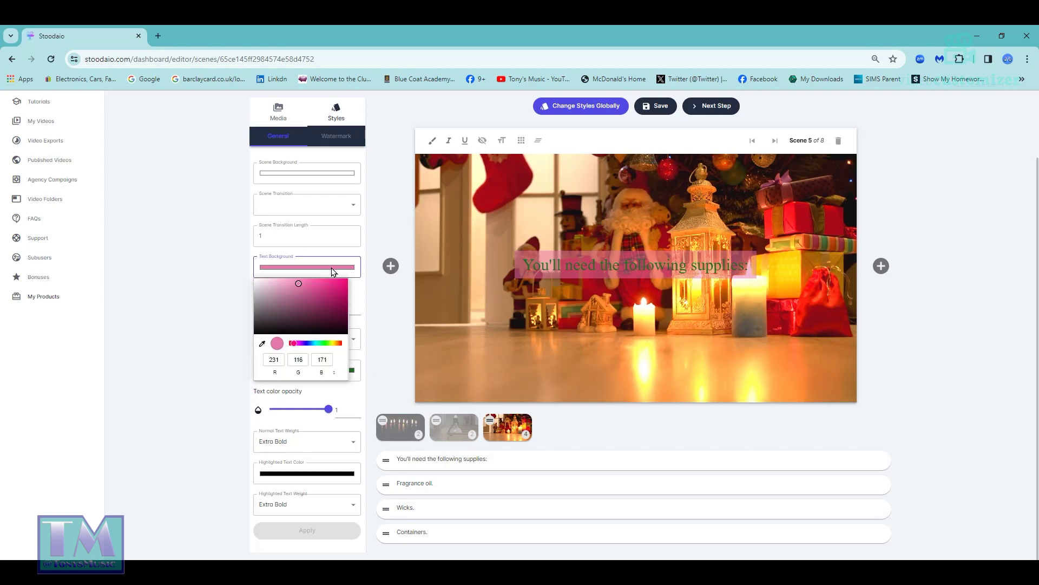
left_click(313, 343)
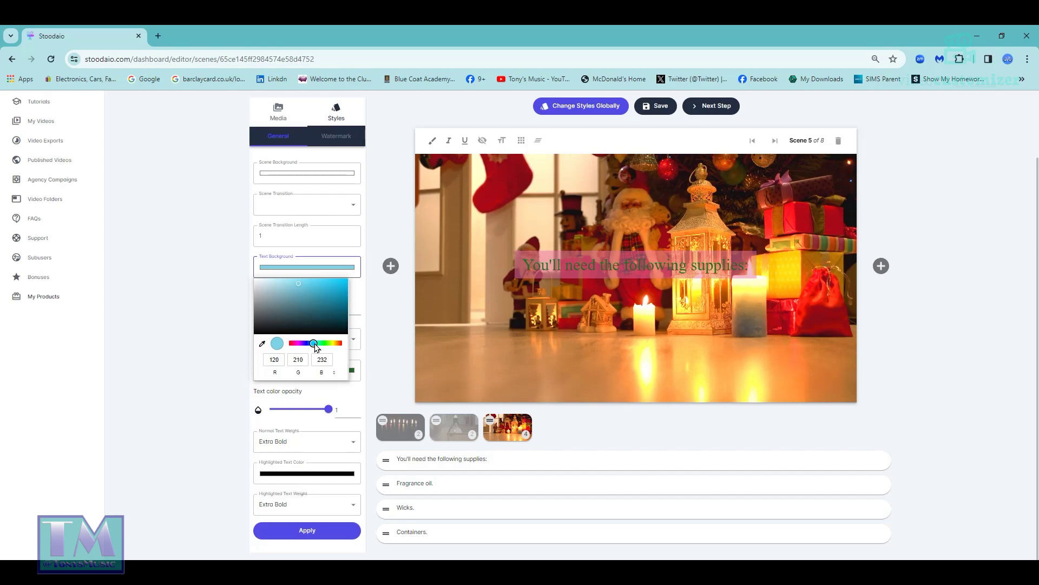
left_click_drag(298, 284, 284, 284)
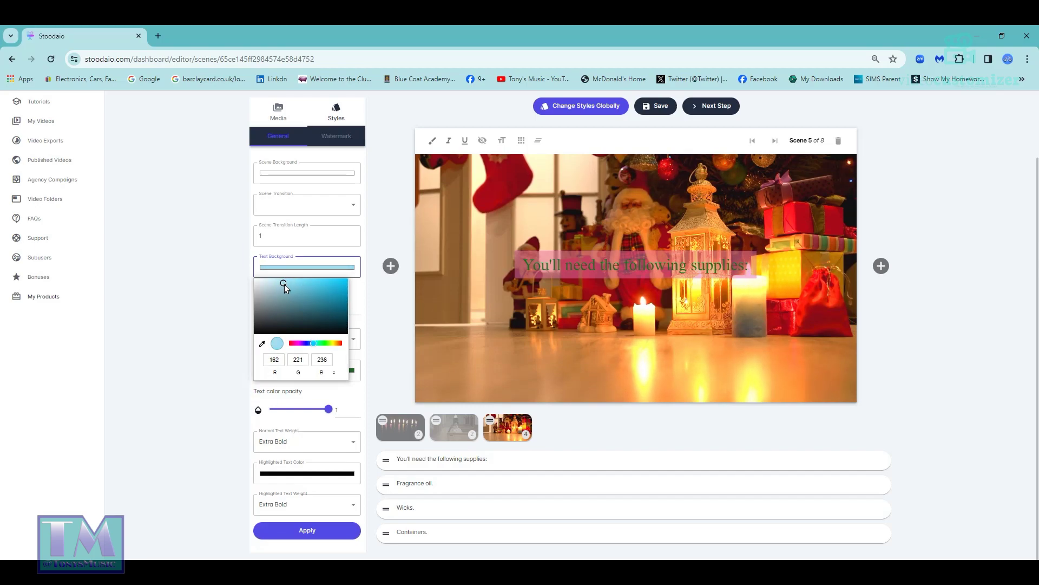
left_click(373, 305)
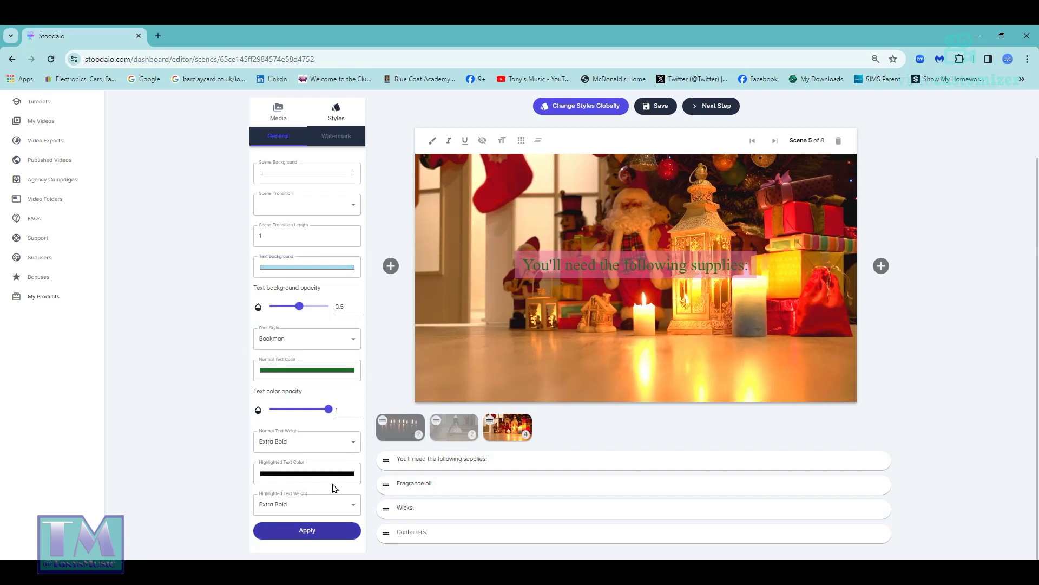
left_click(288, 533)
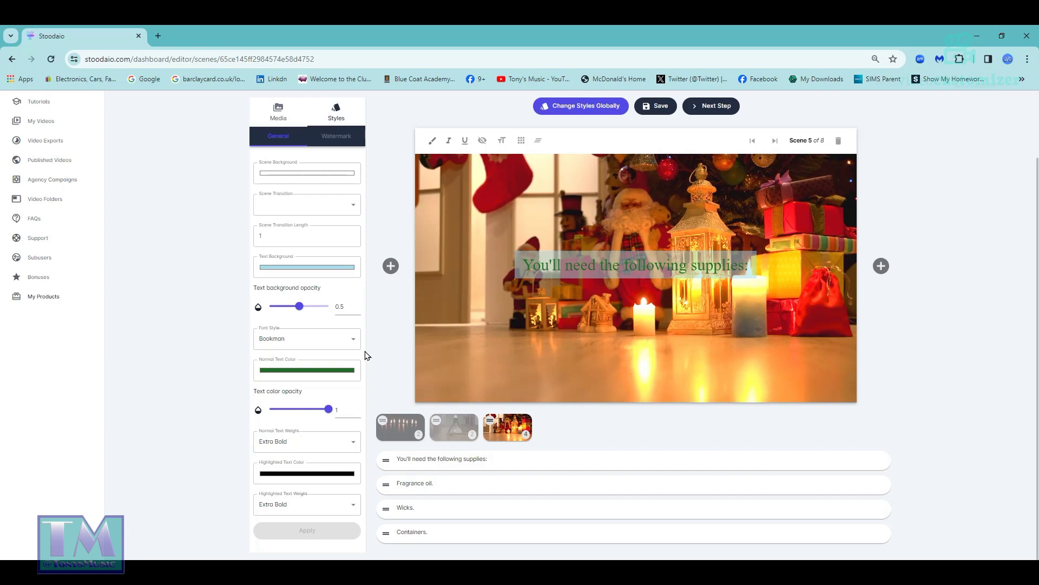
Position the supplies text at Bottom Left, and set and apply a Rectangle Crop scene transition
left_click(521, 142)
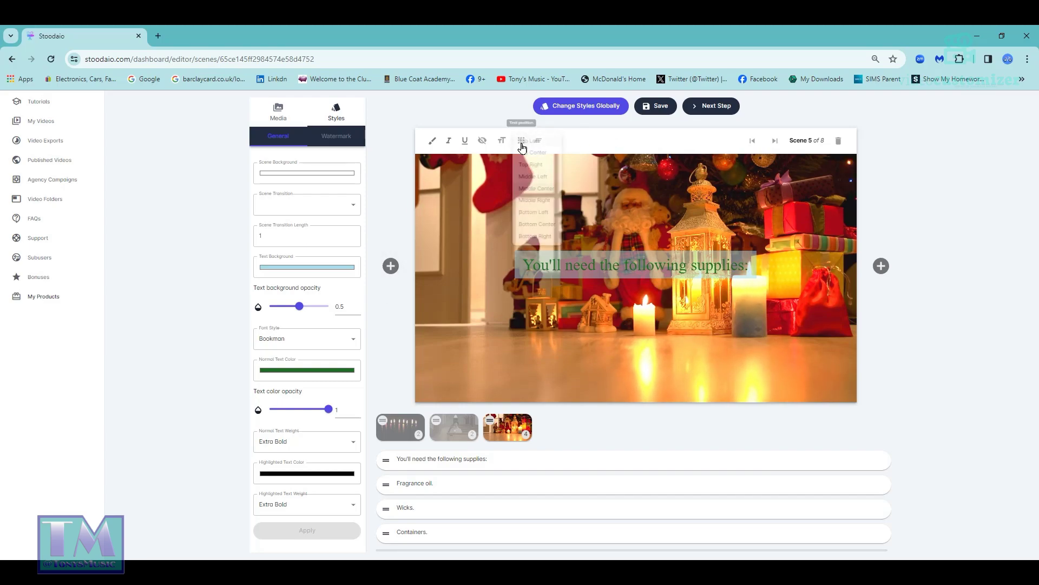
left_click(544, 224)
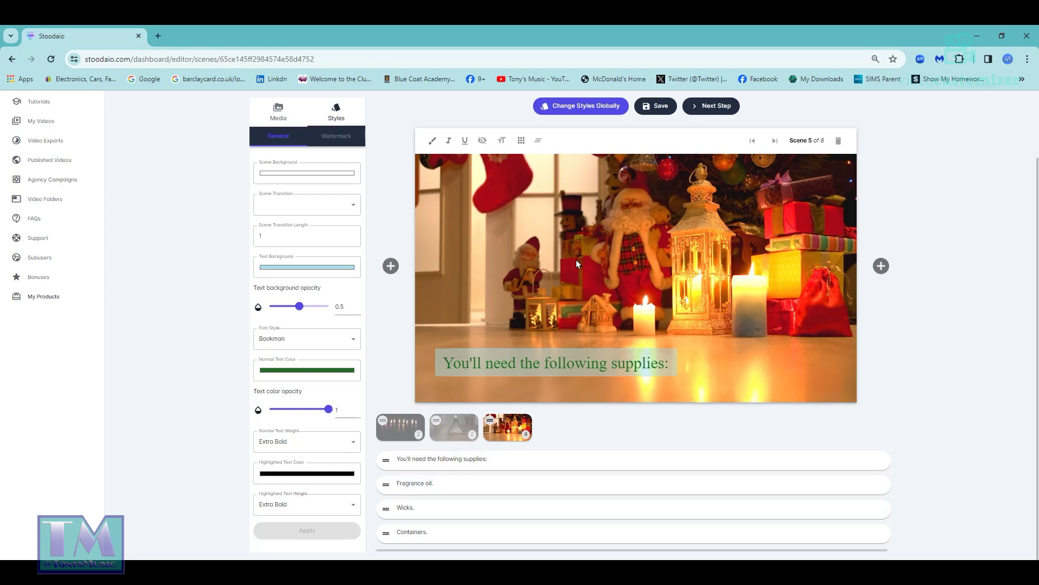
left_click(349, 206)
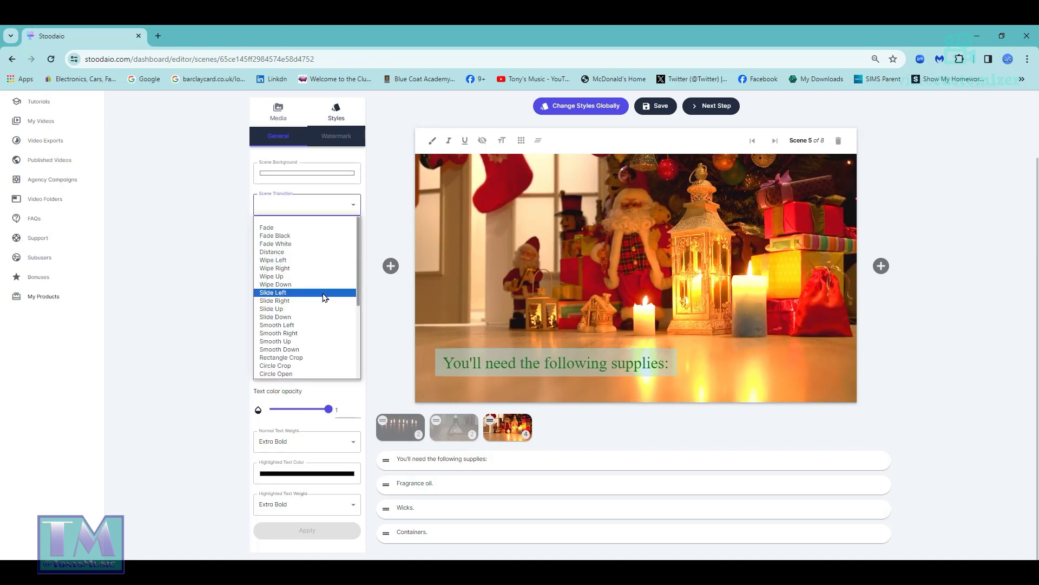
left_click(324, 358)
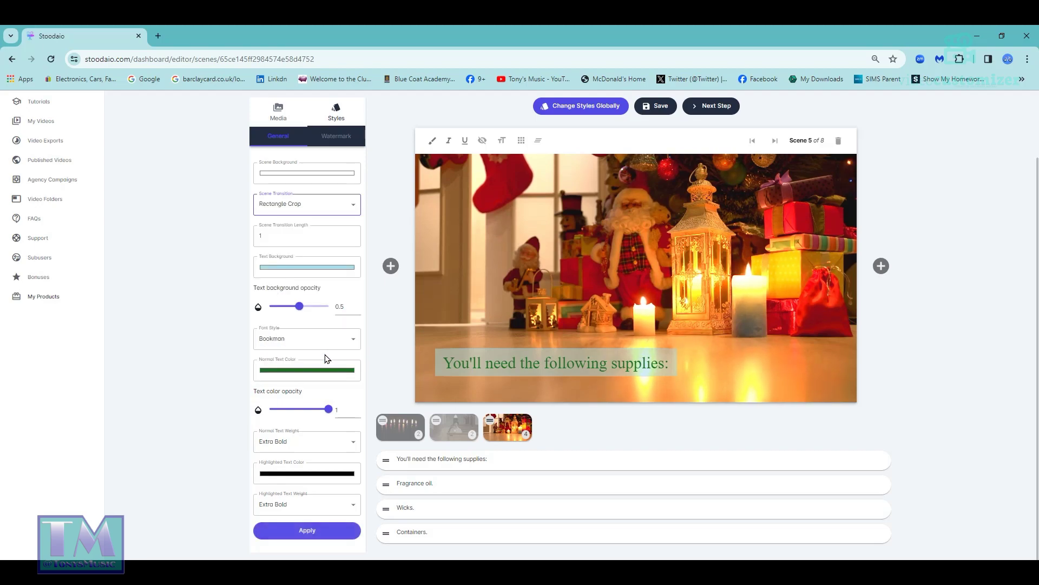
left_click(301, 531)
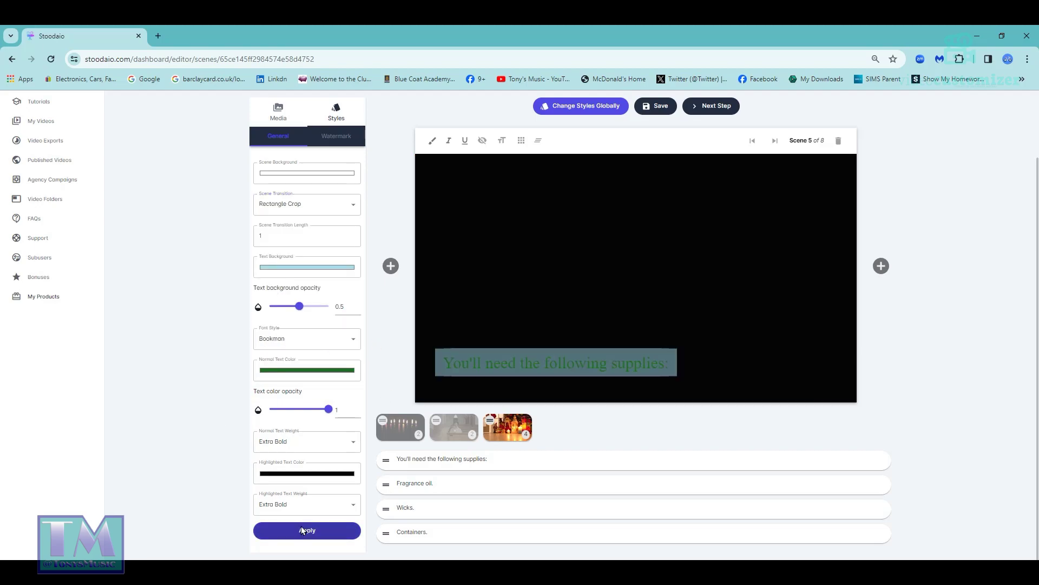
Set the text animation of the "You'll need the following supplies:" scene to Zoom In
left_click(446, 485)
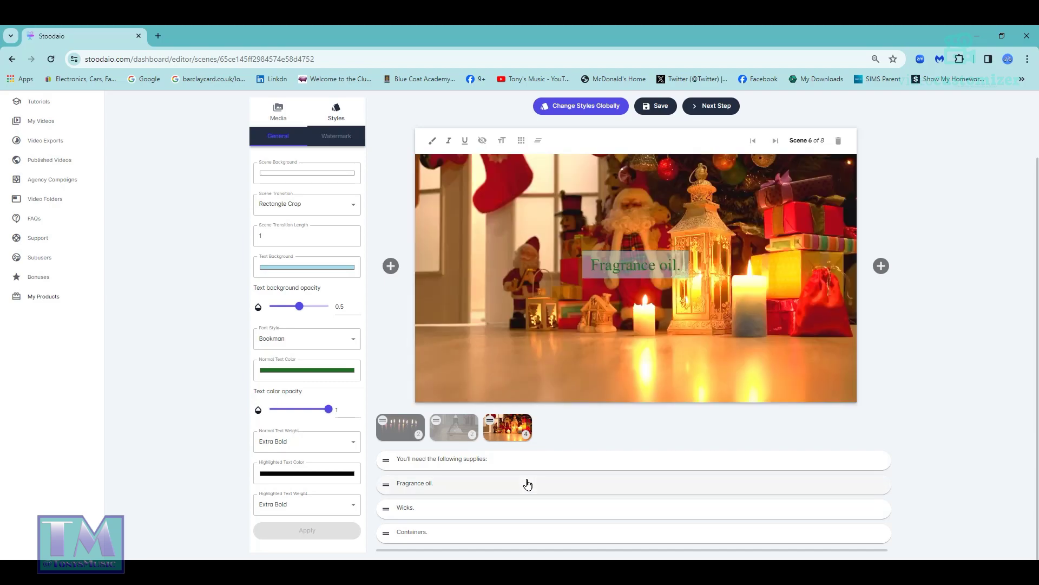
left_click(479, 464)
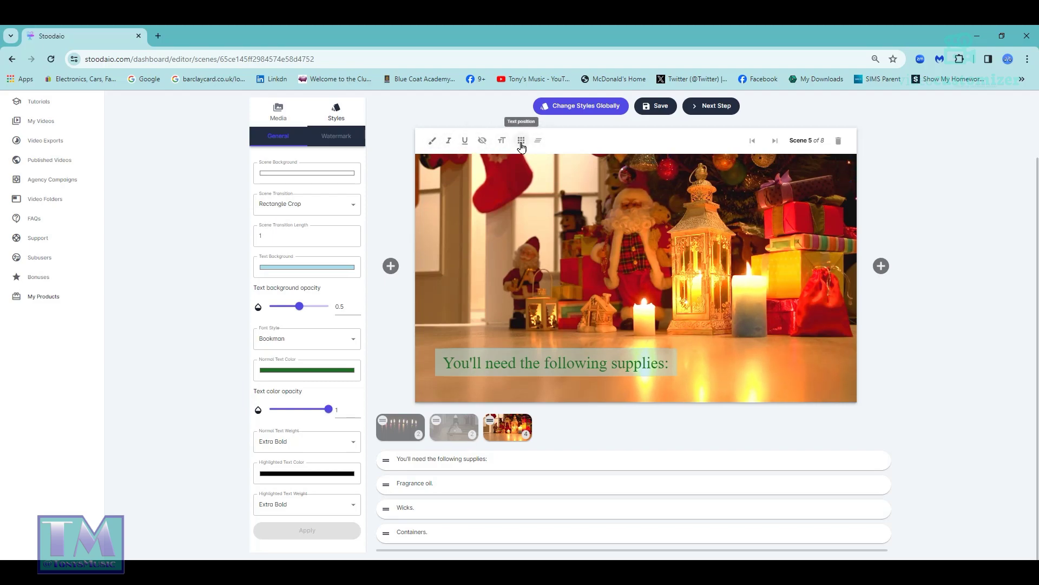
left_click(538, 142)
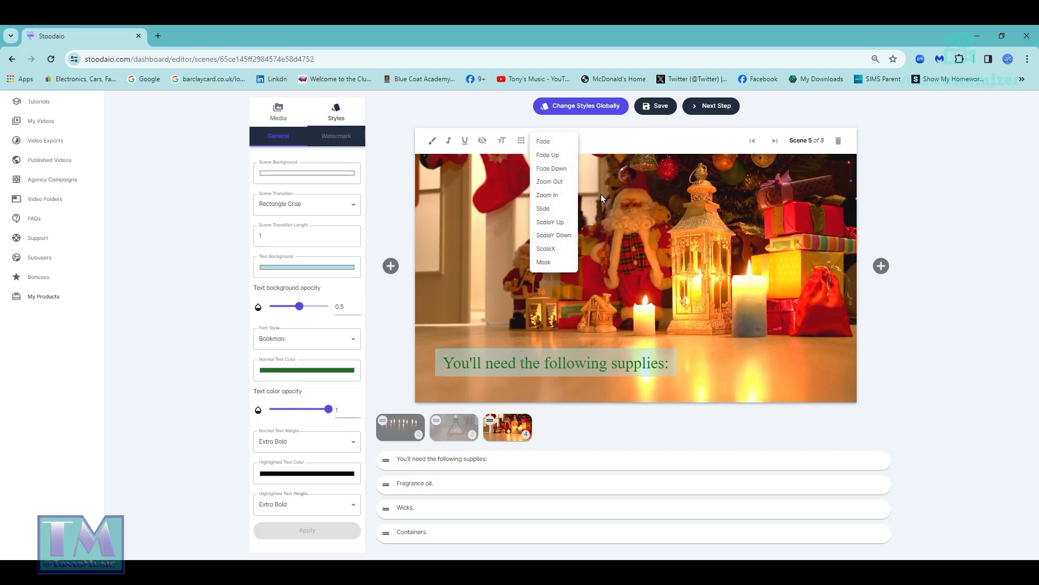
left_click(552, 196)
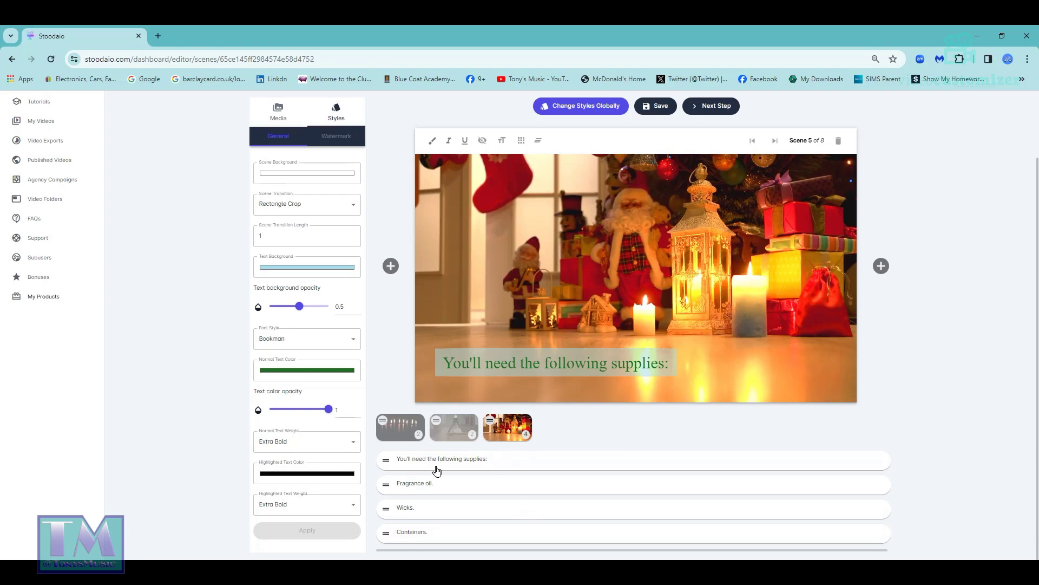
Position the "Fragrance oil." text at Top Left and set its font size to 20
left_click(429, 483)
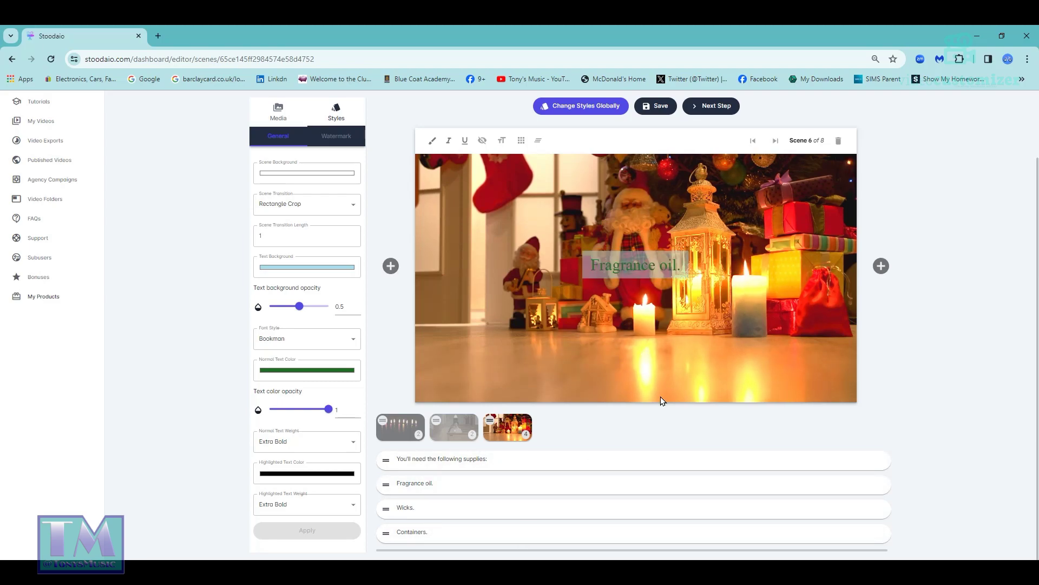
left_click(522, 143)
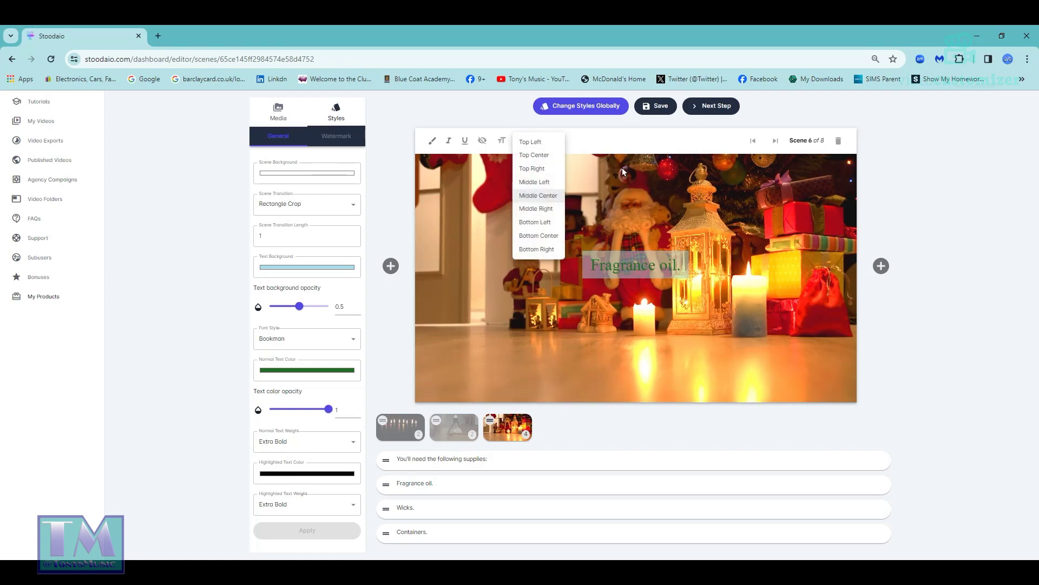
left_click(542, 146)
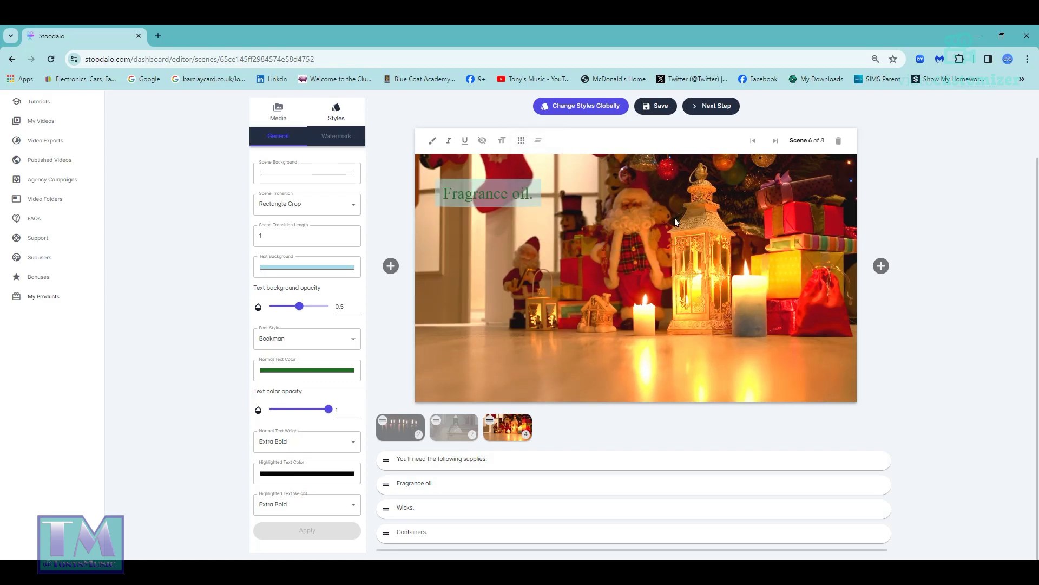
left_click(505, 142)
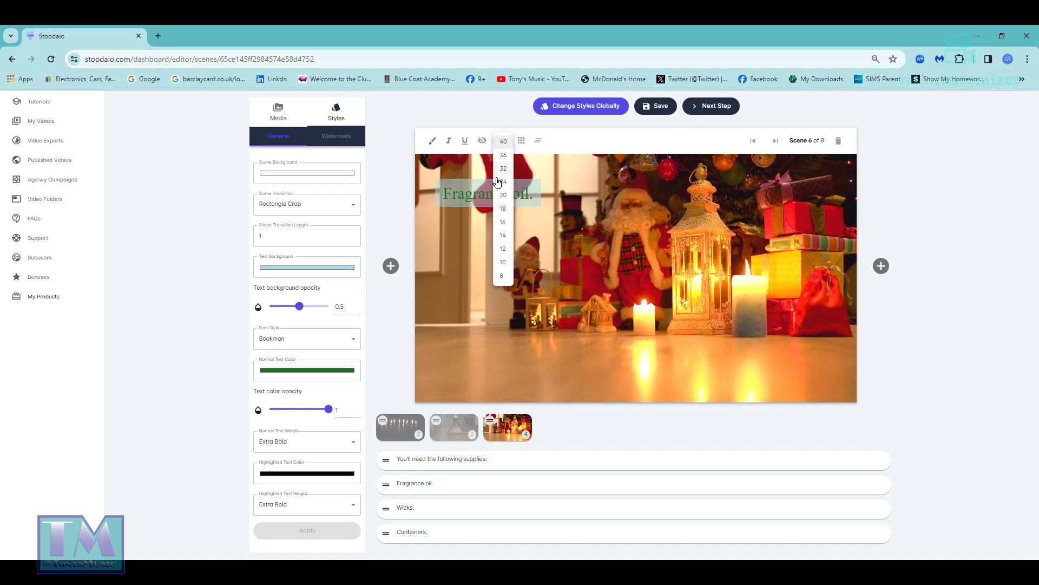
left_click(503, 195)
left_click(550, 204)
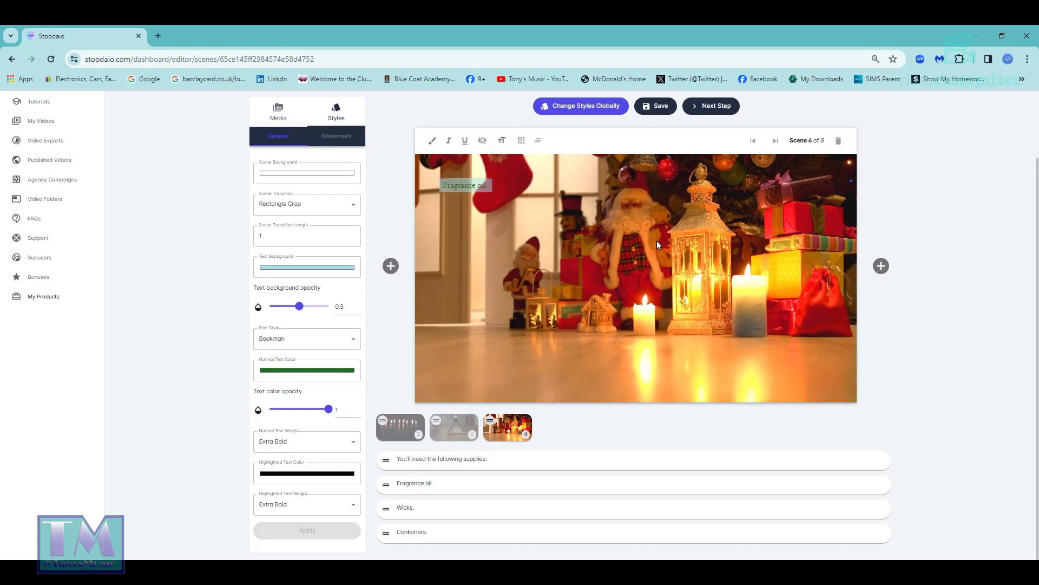
Position the "Wicks." text at Bottom Right and reduce its font size
left_click(439, 507)
left_click(522, 140)
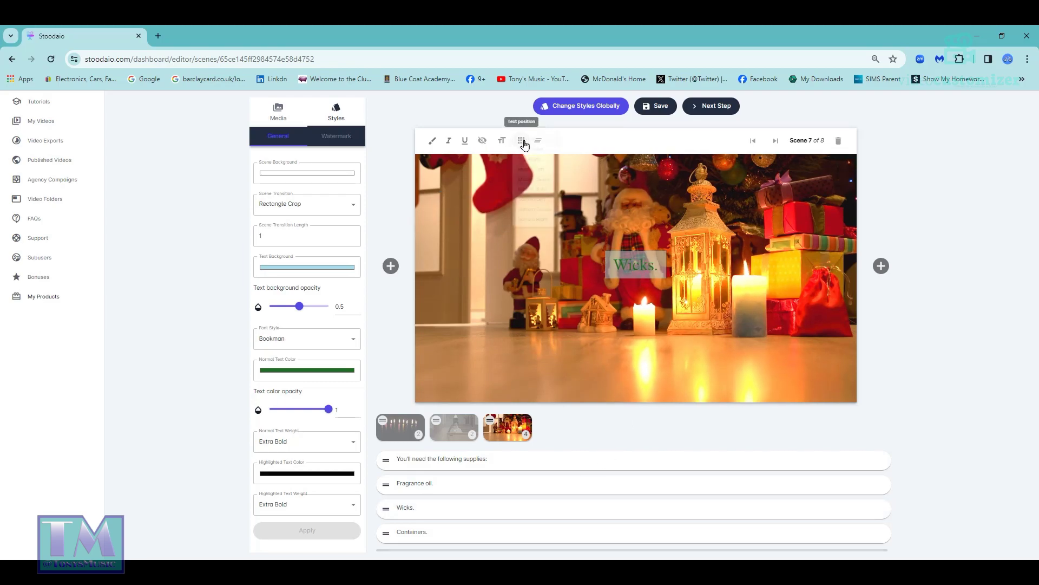
left_click(539, 249)
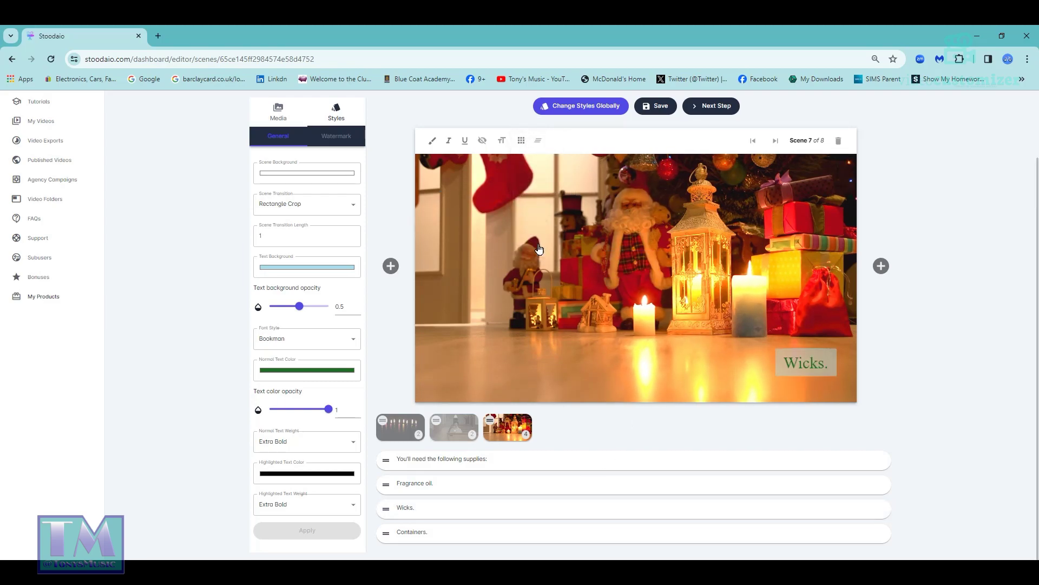
left_click(501, 141)
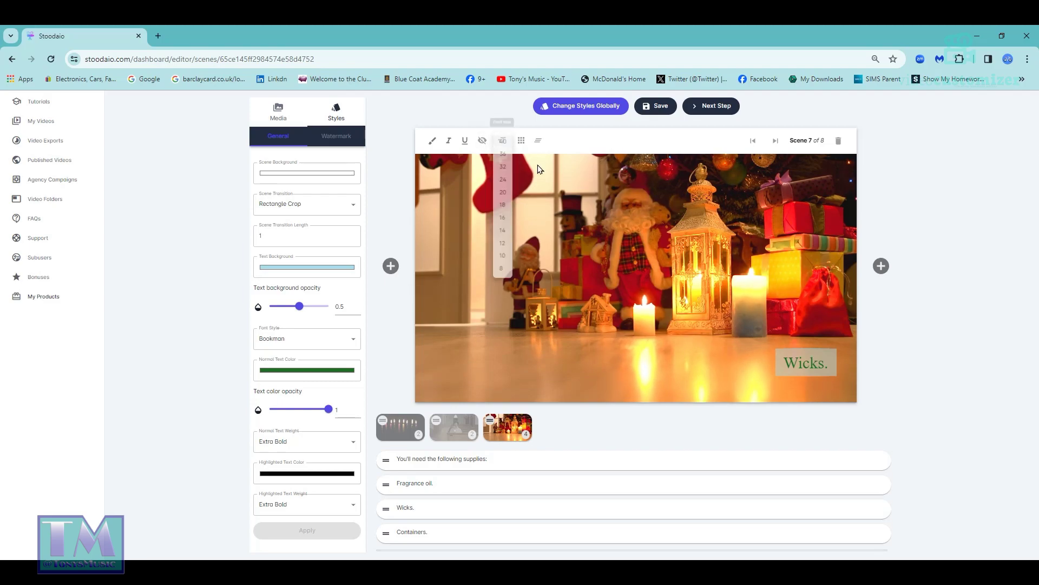
left_click(504, 204)
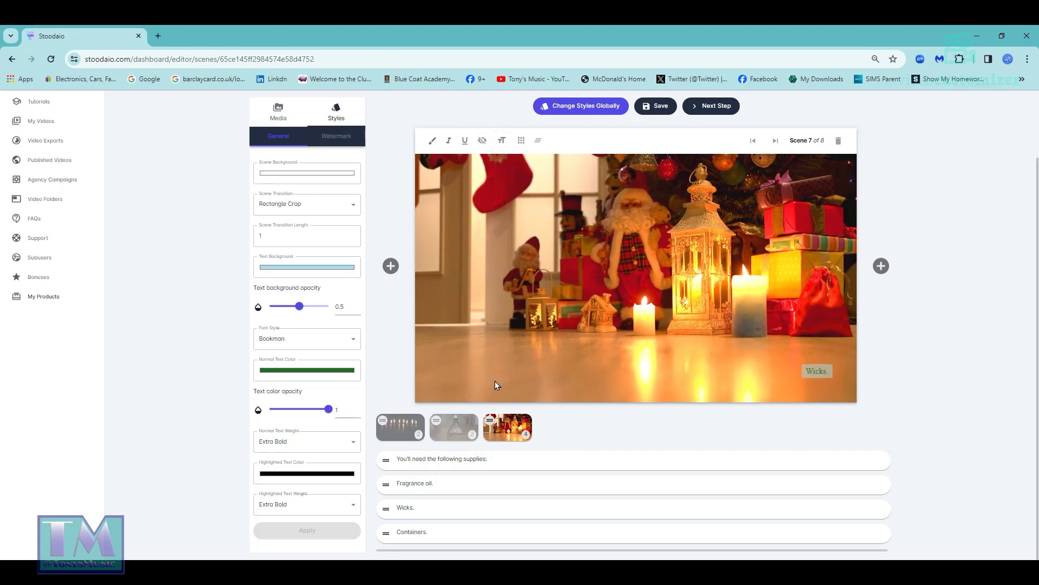
Position the "Containers." text at Bottom Center and set its font size to 20
left_click(487, 524)
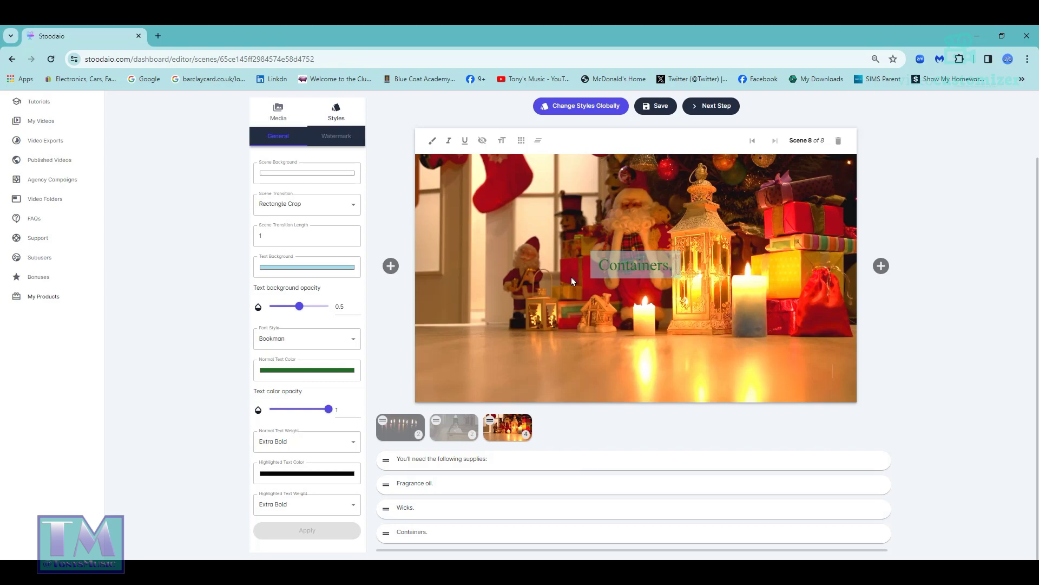
left_click(518, 144)
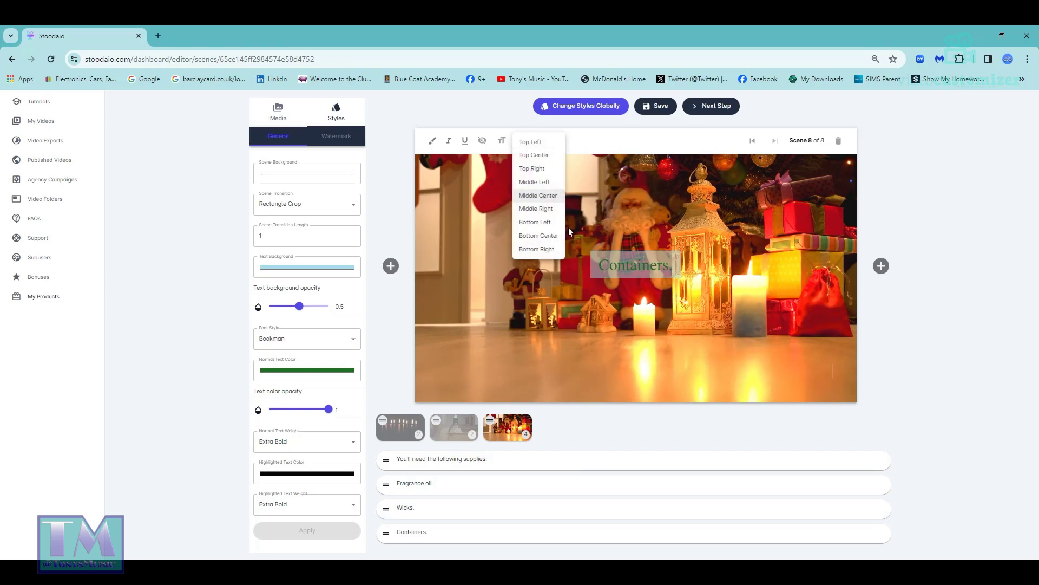
left_click(538, 235)
left_click(502, 140)
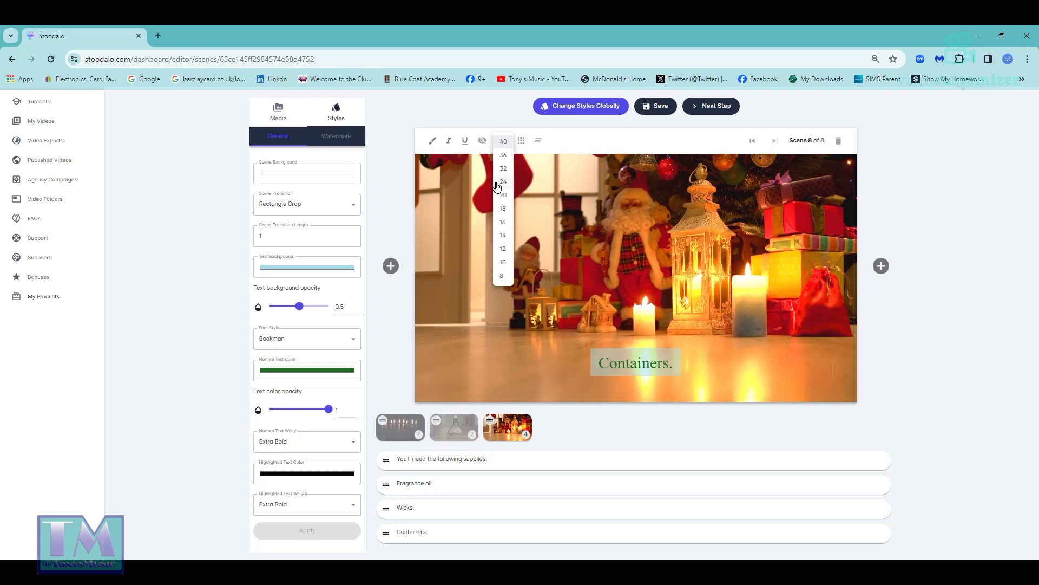
left_click(506, 195)
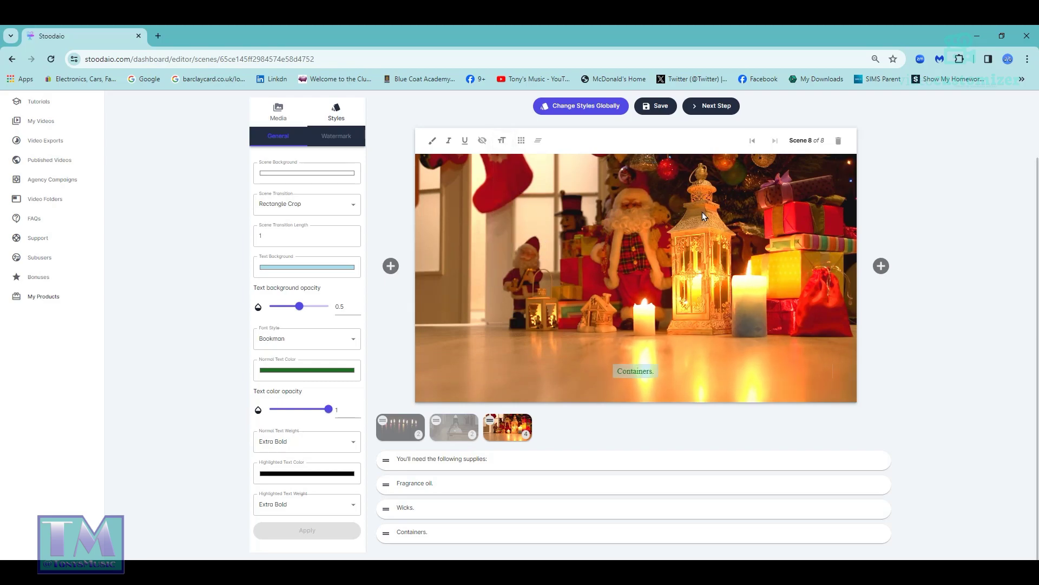
Save the scene changes and continue to the voiceover stage
left_click(658, 106)
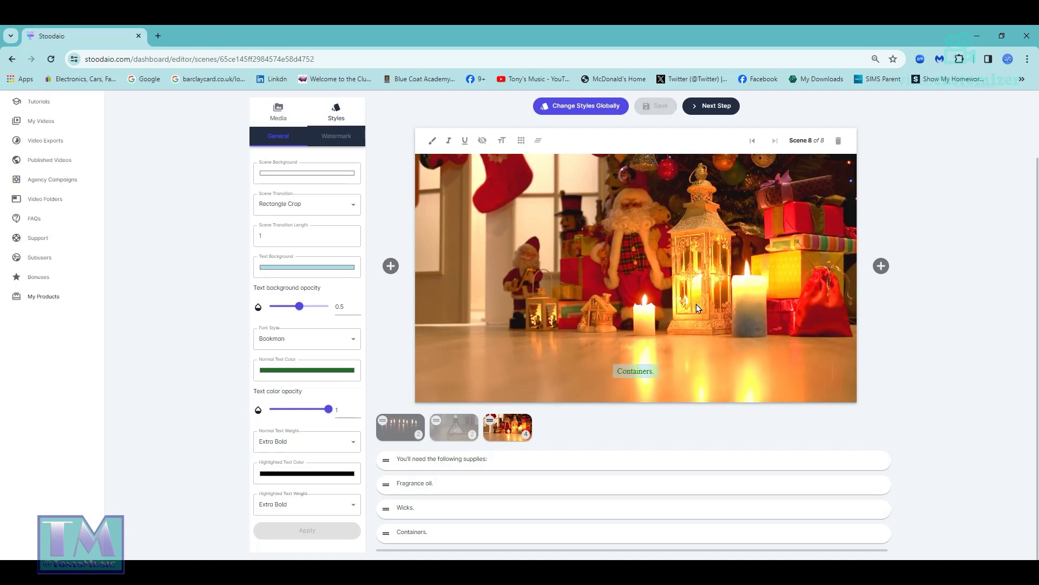
scroll(657, 370, "up", 2)
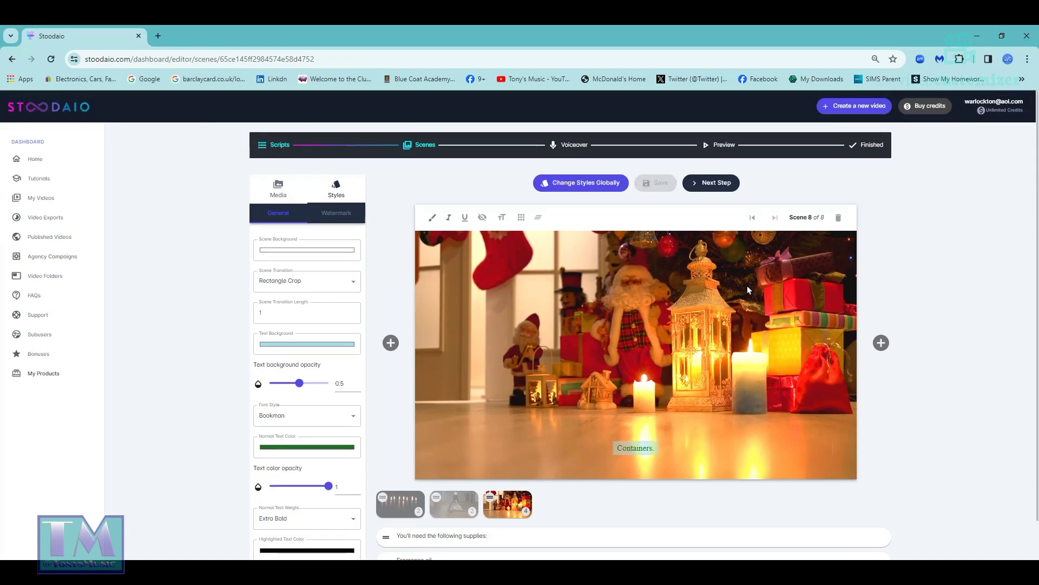
left_click(716, 184)
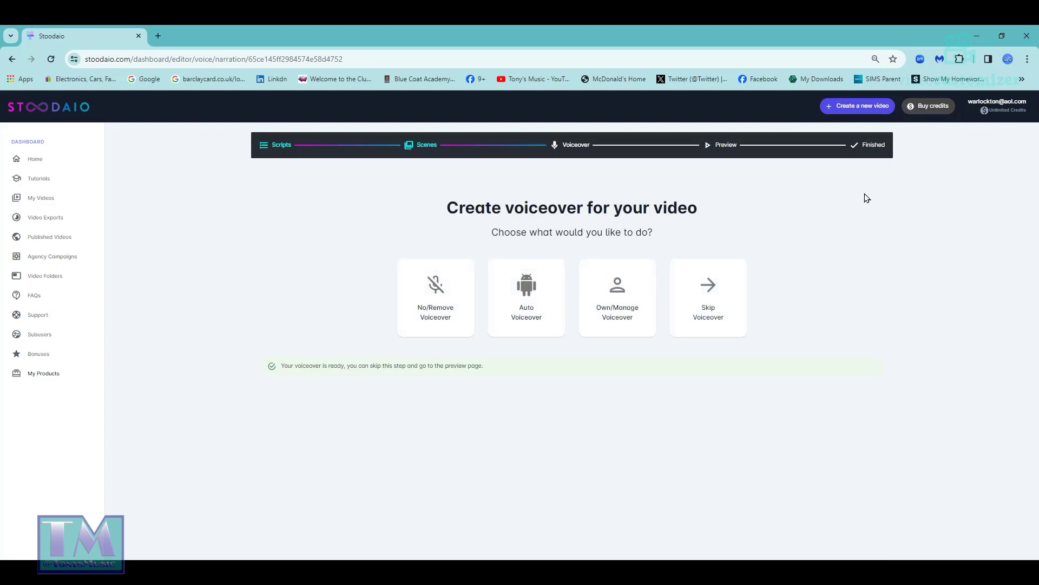
Generate an automatic voiceover with the English - GB (Sonia) voice, play back scene 1, and save the voiceover to continue to the preview
left_click(518, 319)
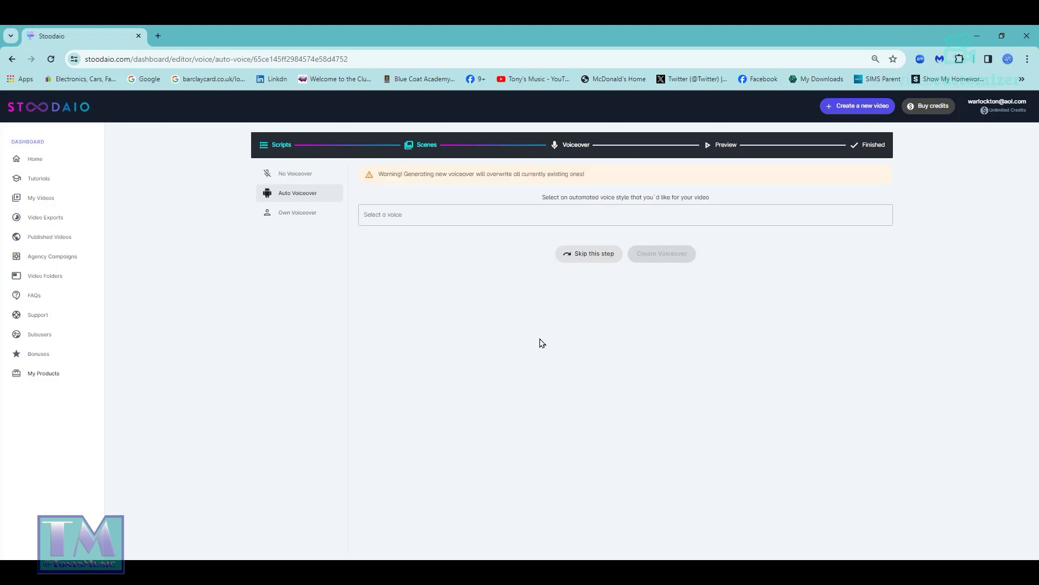
left_click(400, 218)
left_click(399, 251)
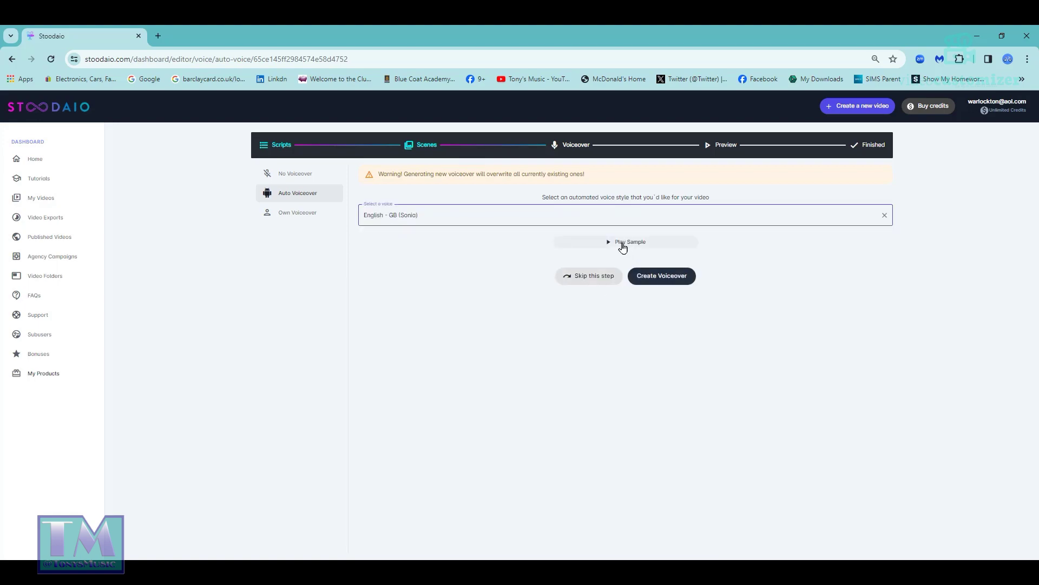
left_click(657, 286)
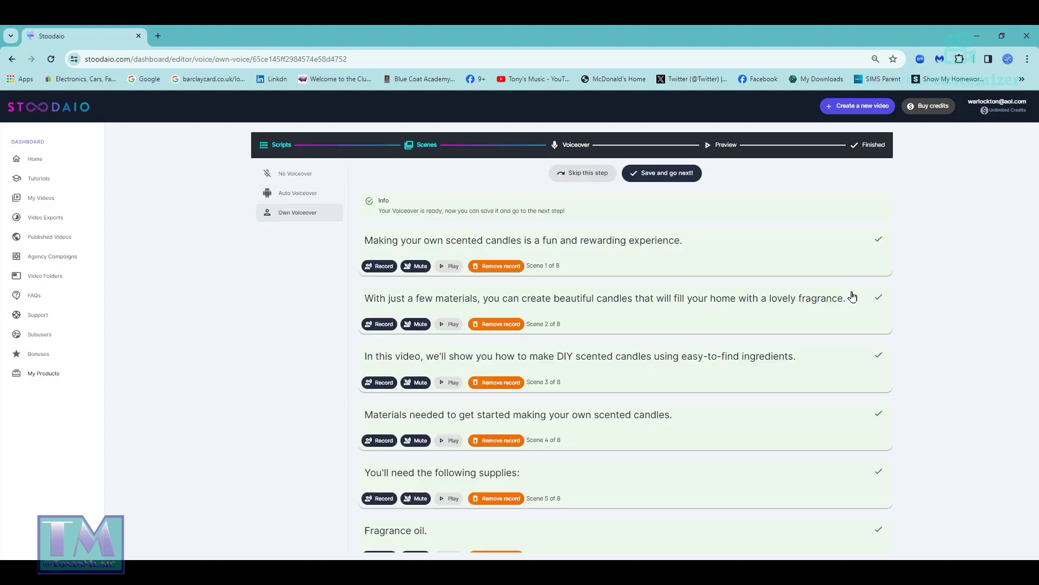
left_click(450, 267)
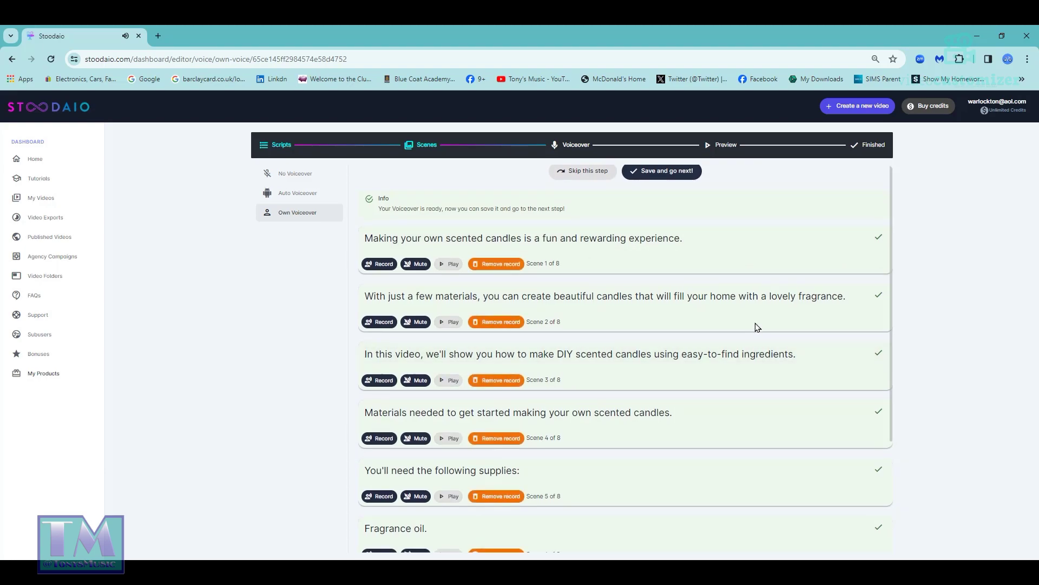
left_click(660, 178)
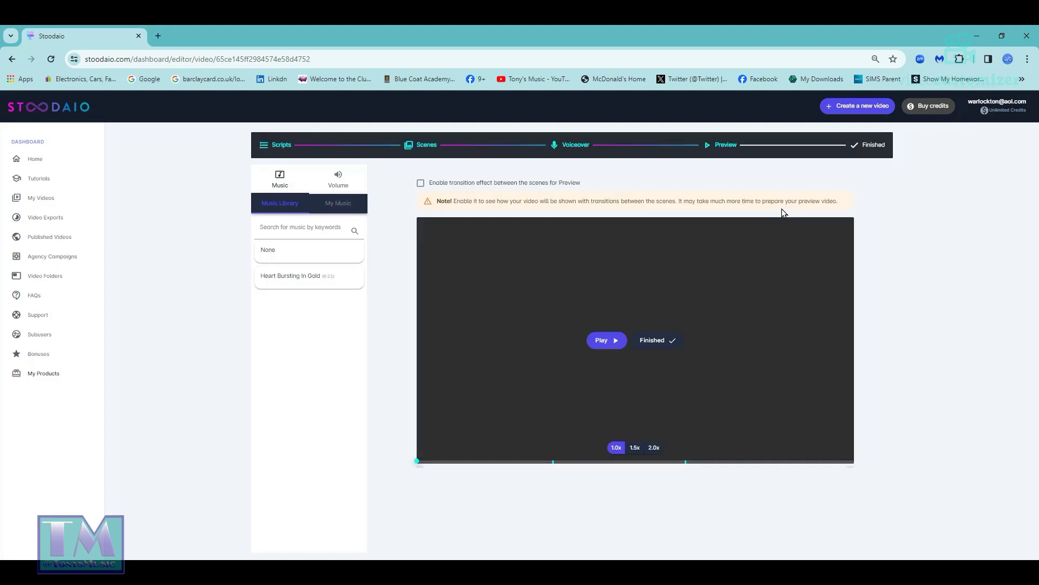
Search the music library for "Light Ambient" and set Sparks Of Light as the video's background music
left_click(341, 187)
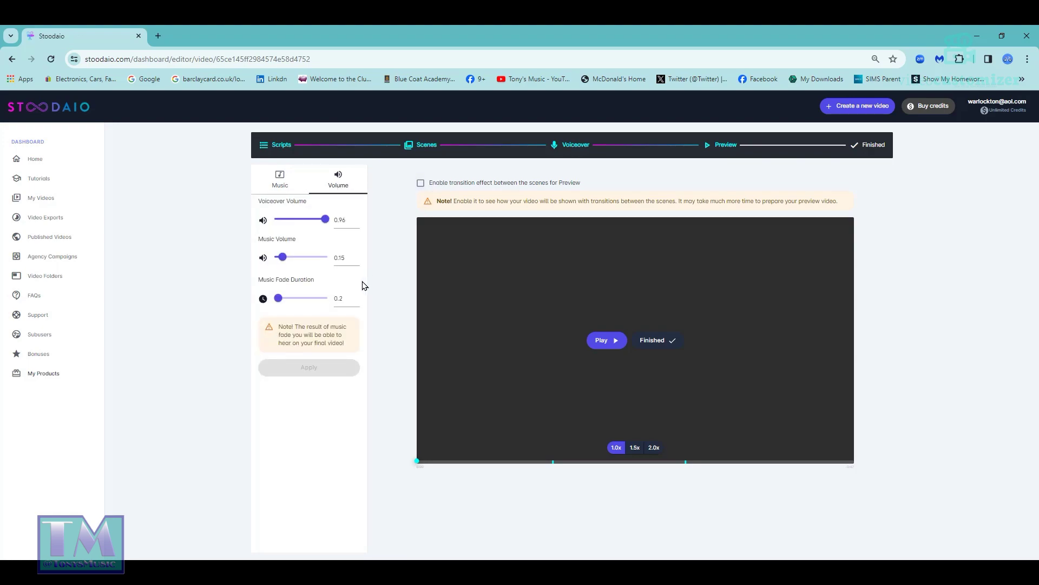
left_click(279, 182)
left_click(346, 231)
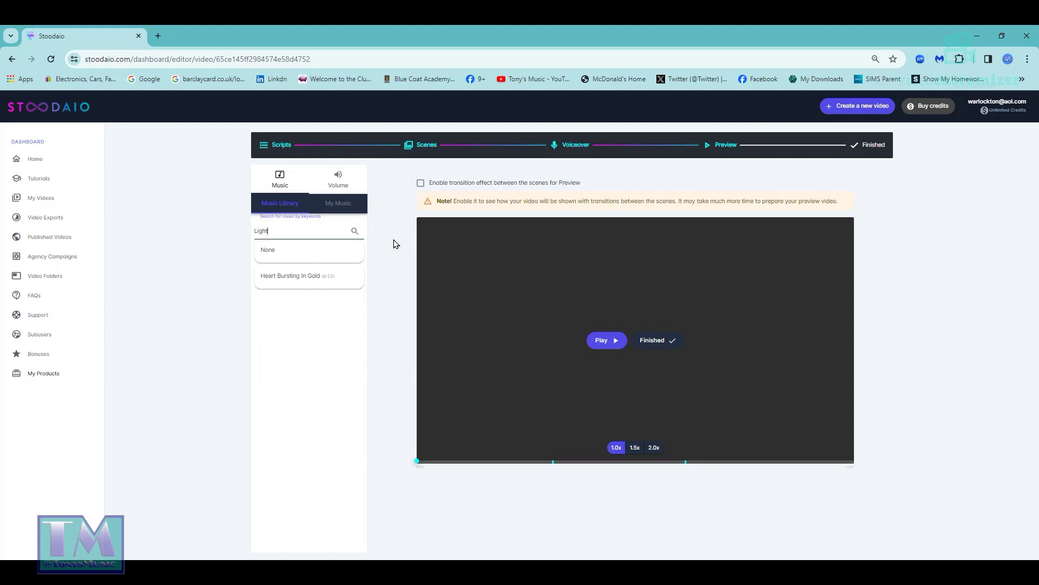
type("Ambient")
left_click(354, 231)
left_click(358, 272)
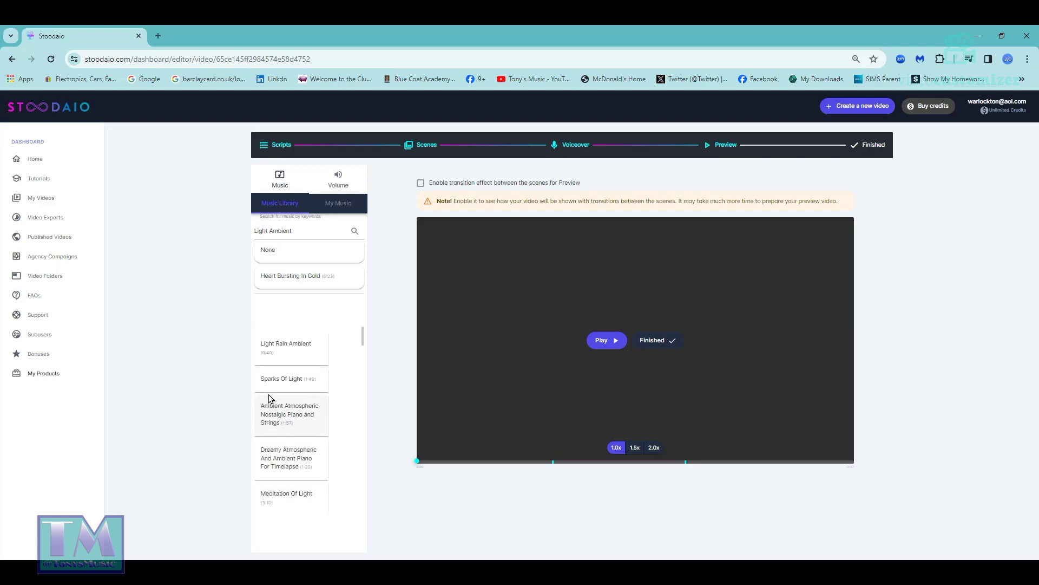
left_click(277, 381)
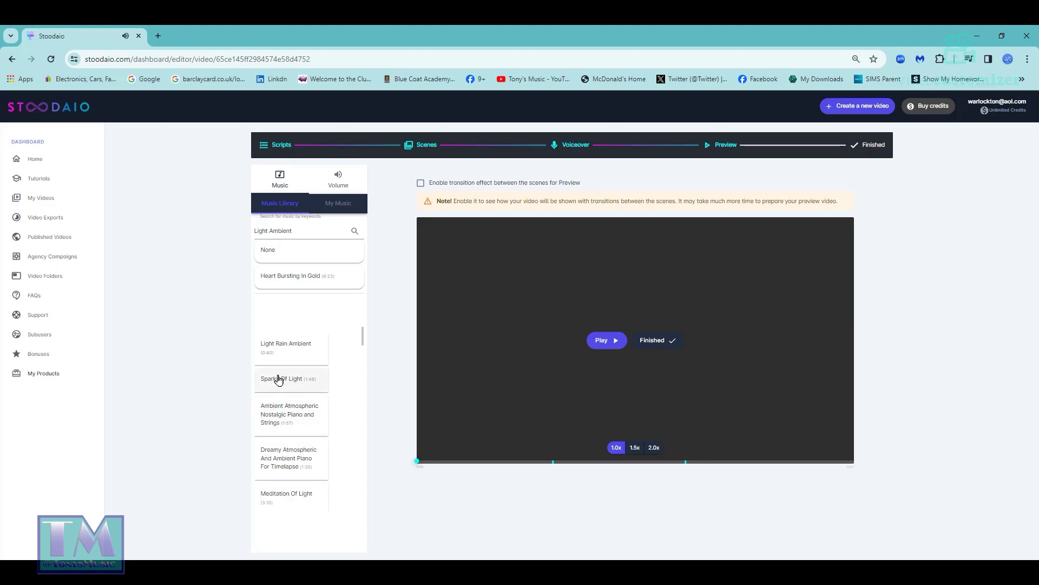
left_click(279, 379)
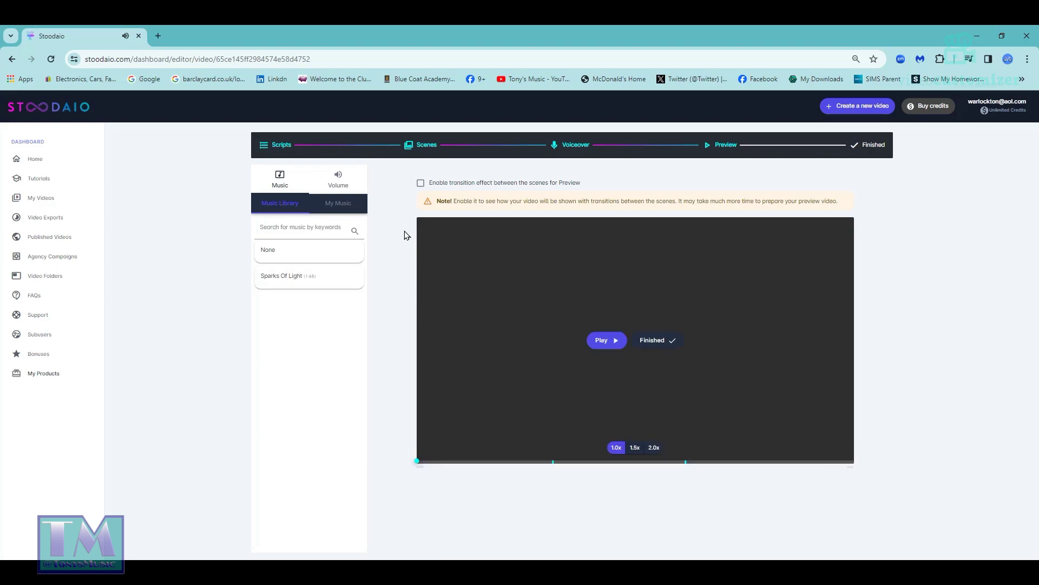
Review the voiceover and music volume settings, and play the video preview
left_click(337, 177)
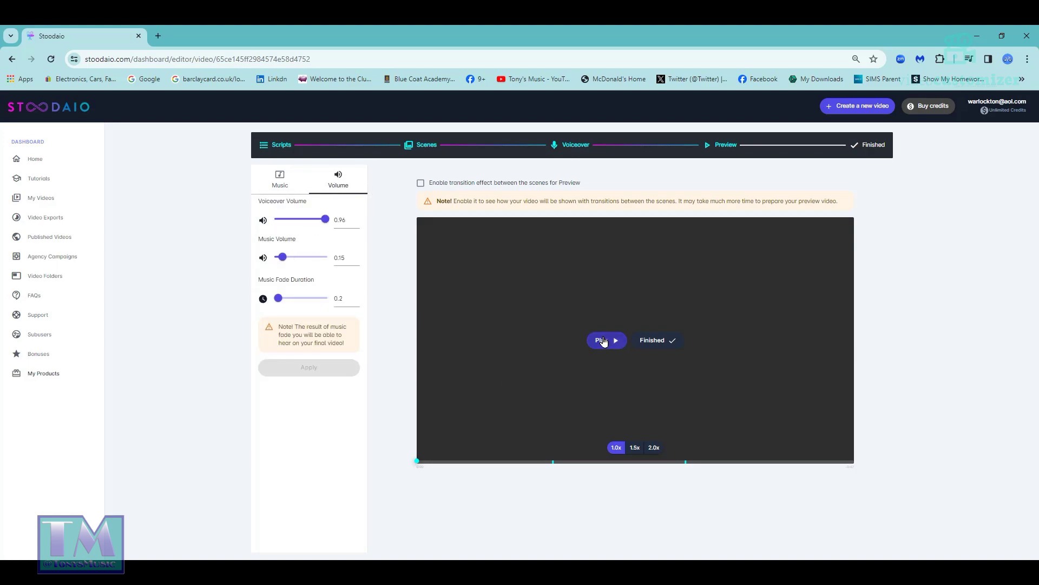
left_click(601, 343)
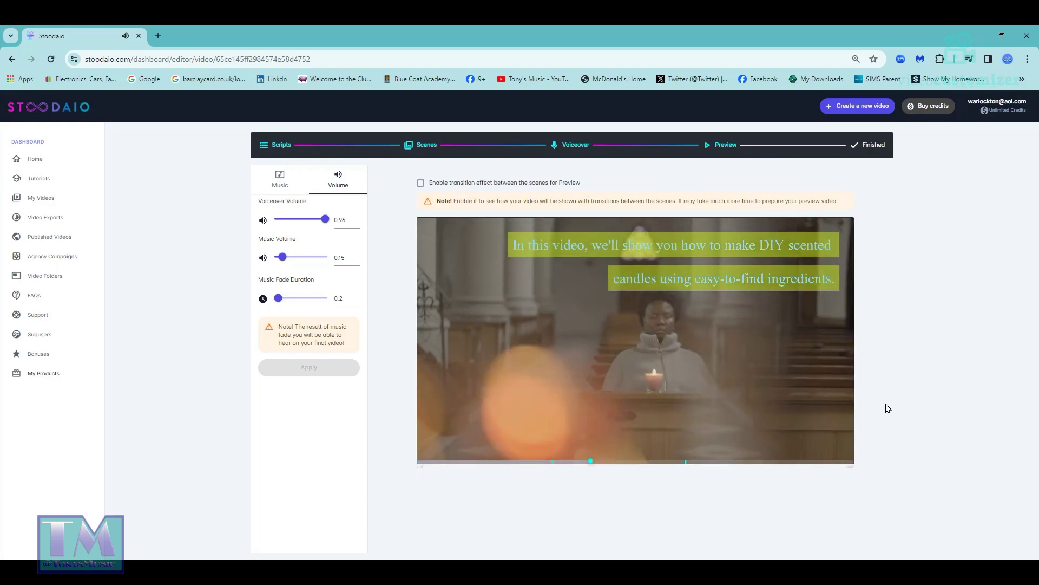
mouse_move(622, 368)
left_click(609, 341)
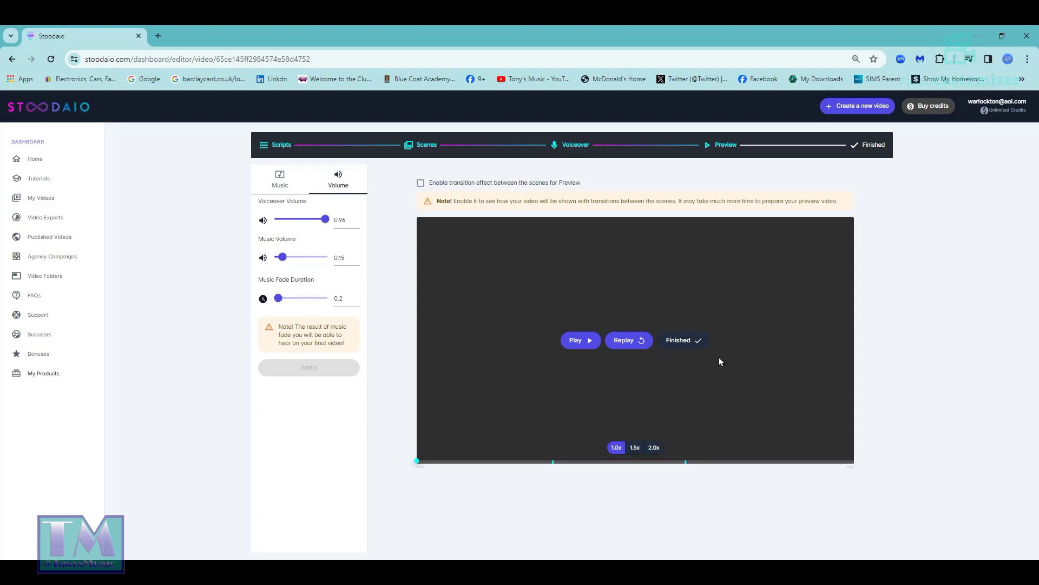
Finish the video, render it for hosting with fade transitions between scenes, and return to its hosting page
left_click(682, 342)
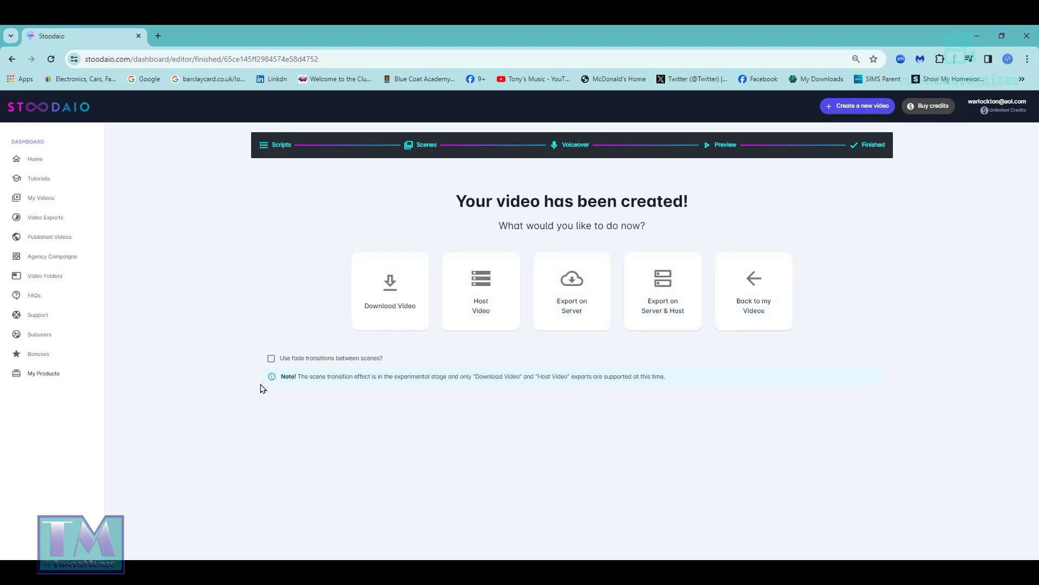
left_click(271, 359)
left_click(469, 296)
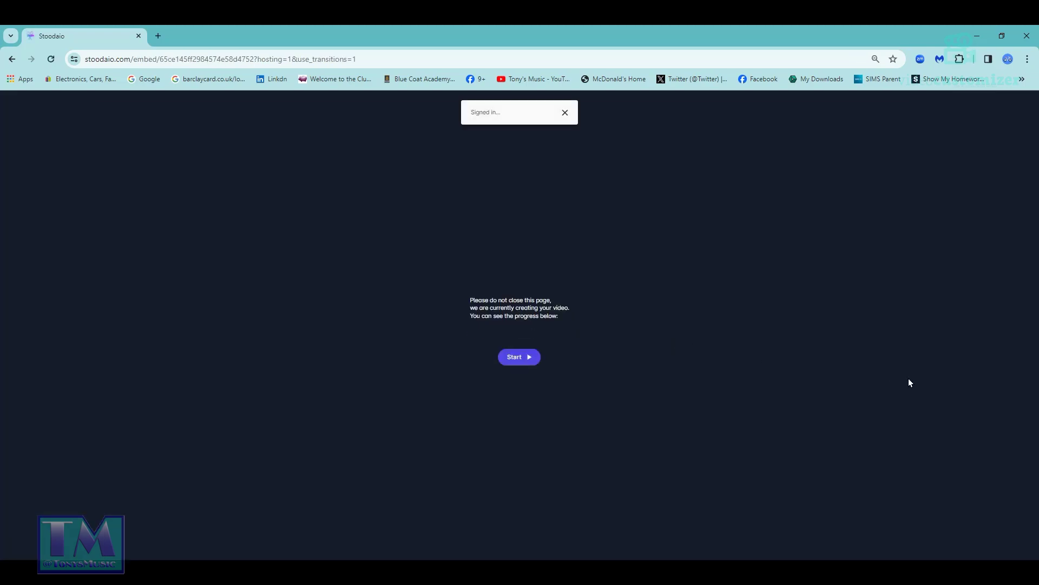
left_click(523, 357)
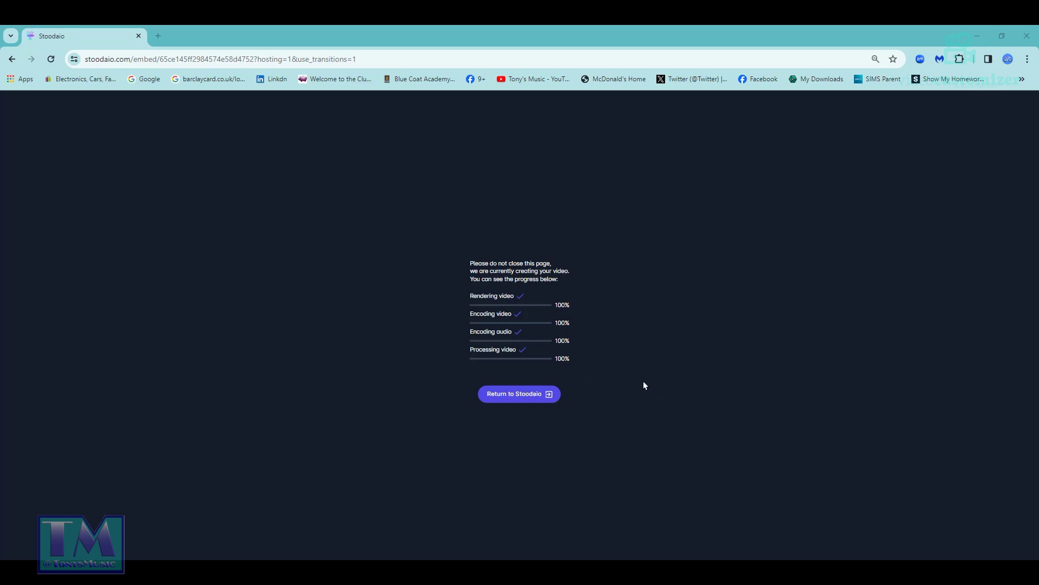
left_click(528, 396)
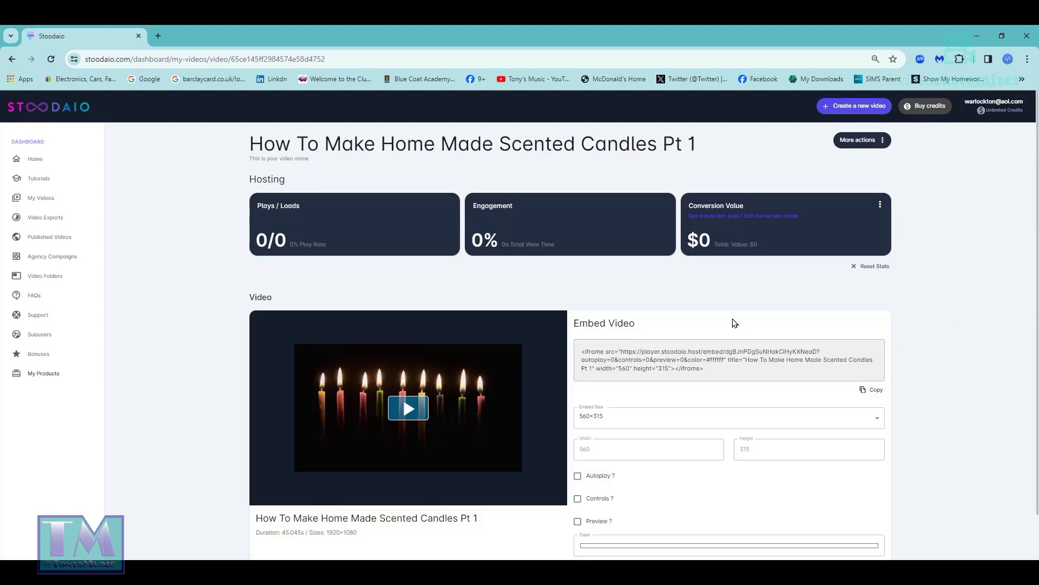
Download the hosted Pt 1 video to the local machine with transitions between scenes enabled
scroll(957, 334, "down", 3)
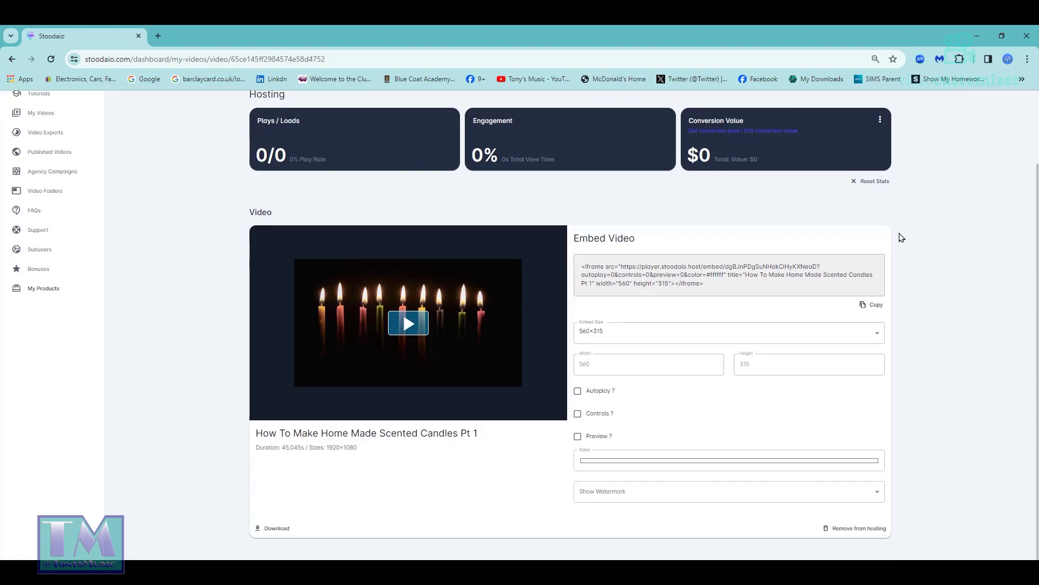
scroll(951, 332, "up", 3)
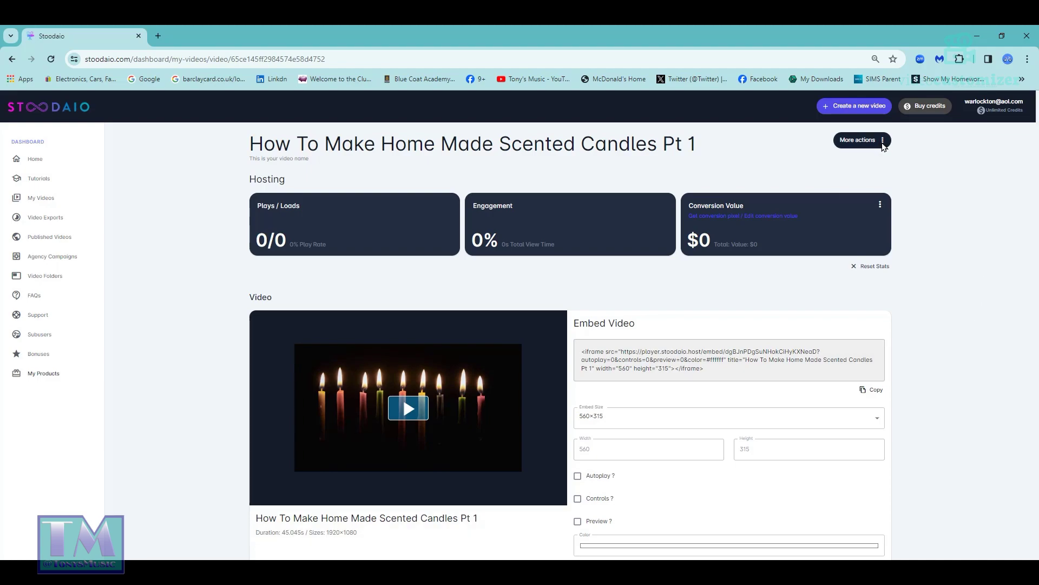
left_click(882, 143)
left_click(869, 189)
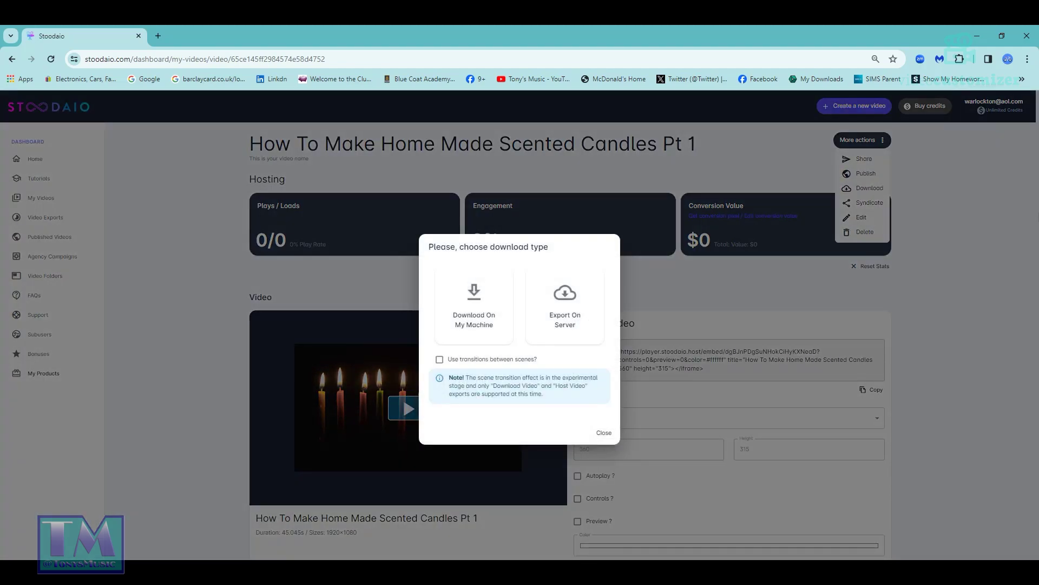
left_click(439, 359)
left_click(475, 312)
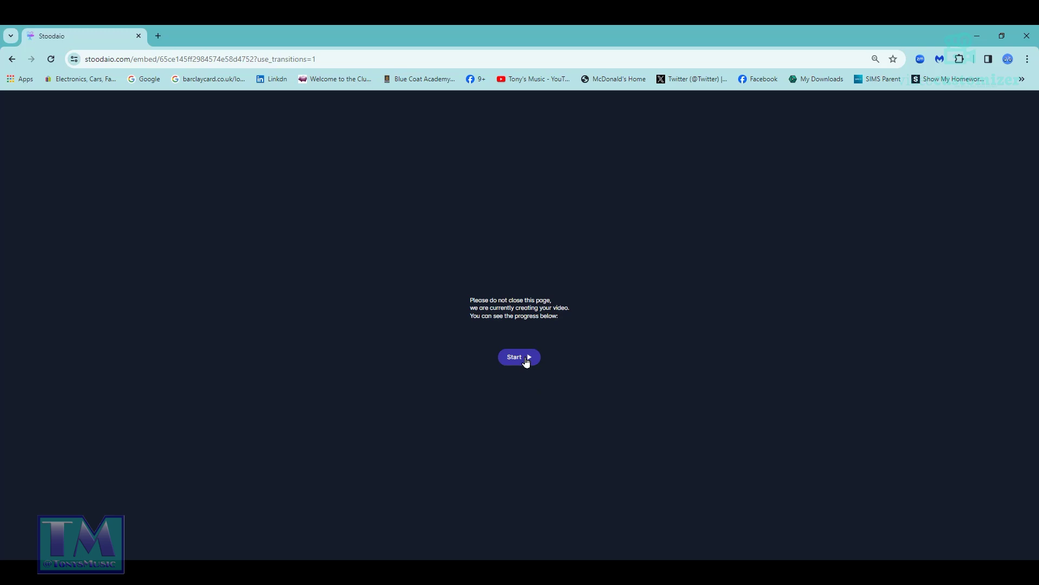
left_click(538, 359)
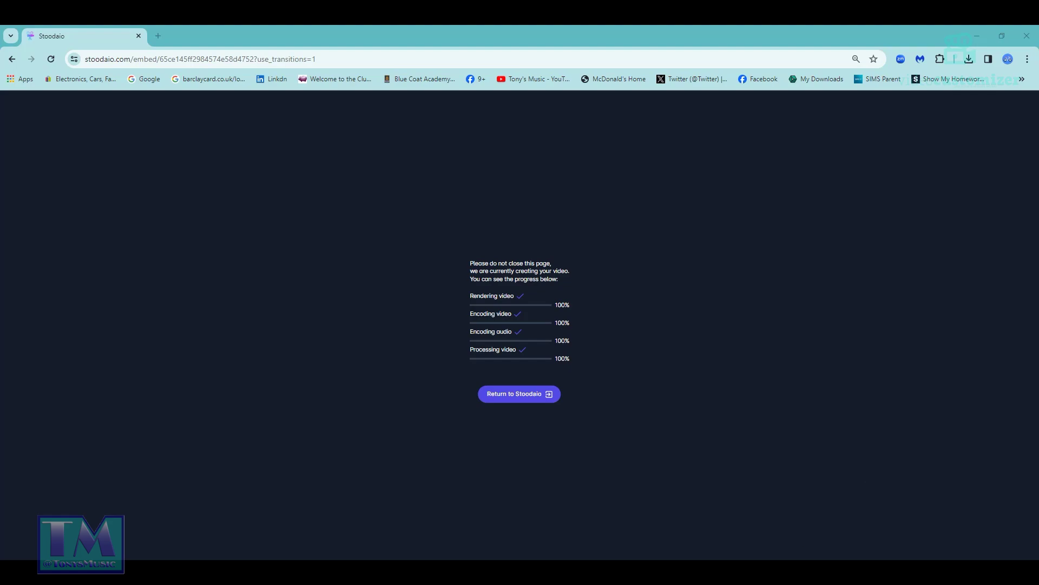
left_click(620, 523)
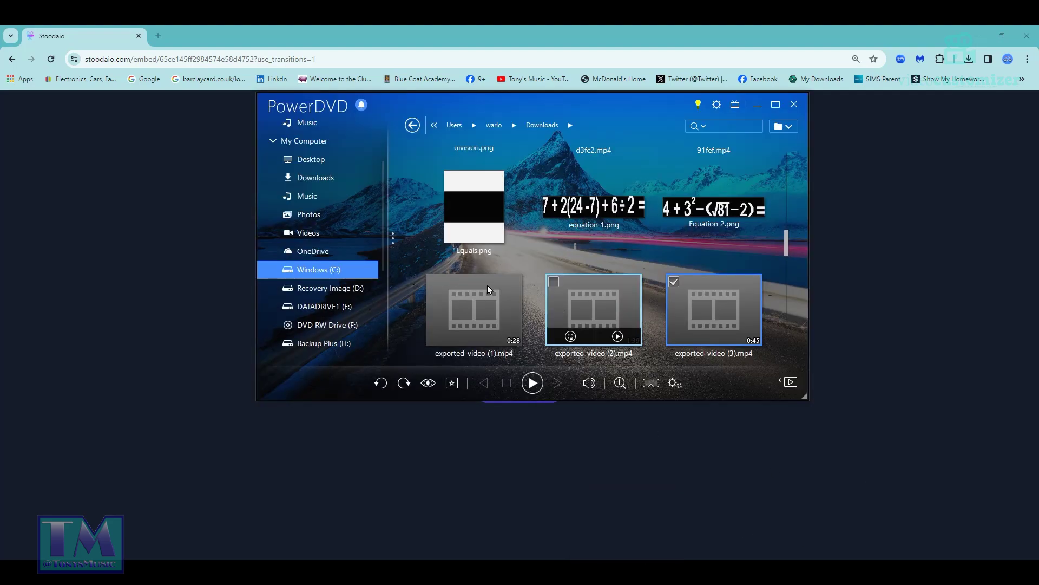
left_click(455, 212)
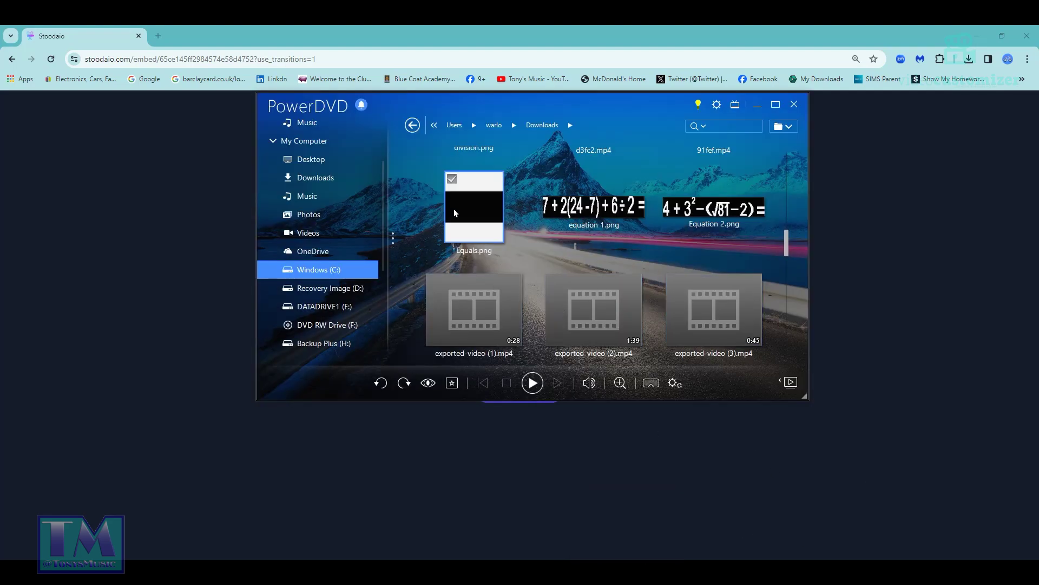
left_click(531, 388)
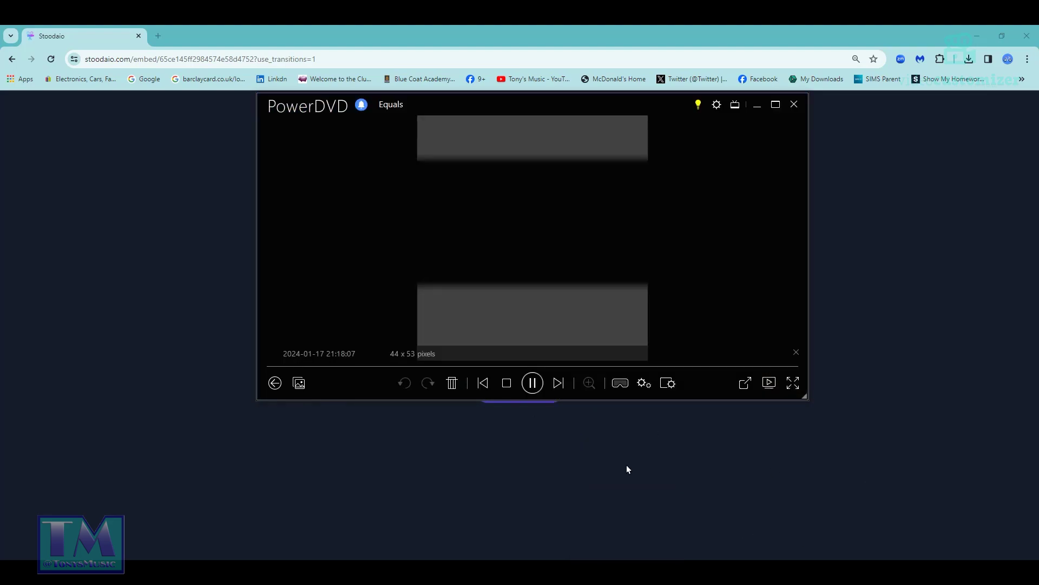
left_click(794, 105)
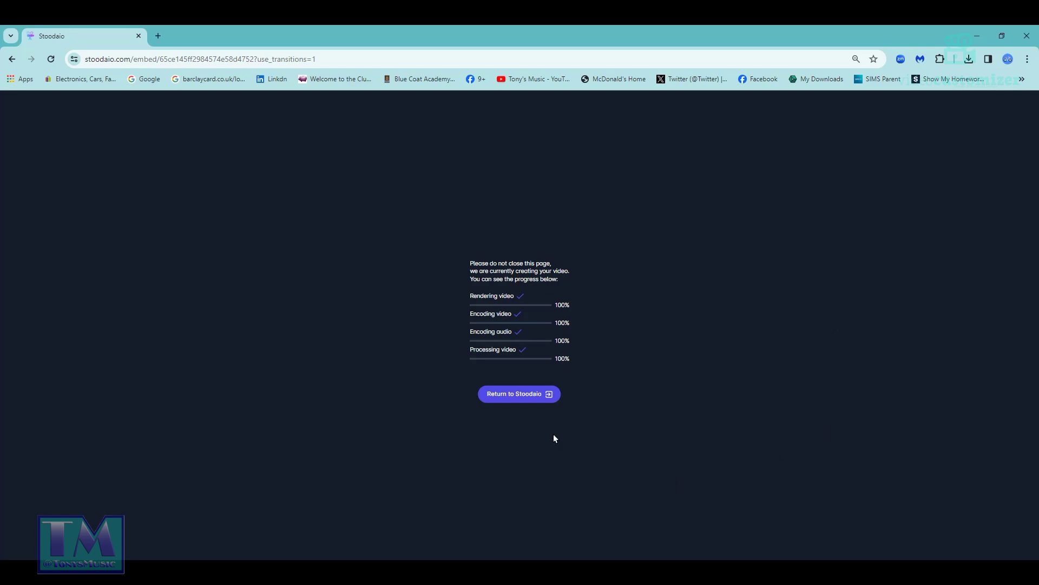
Return from the export progress page to the video's hosting page and play the hosted Pt 1 video
left_click(533, 394)
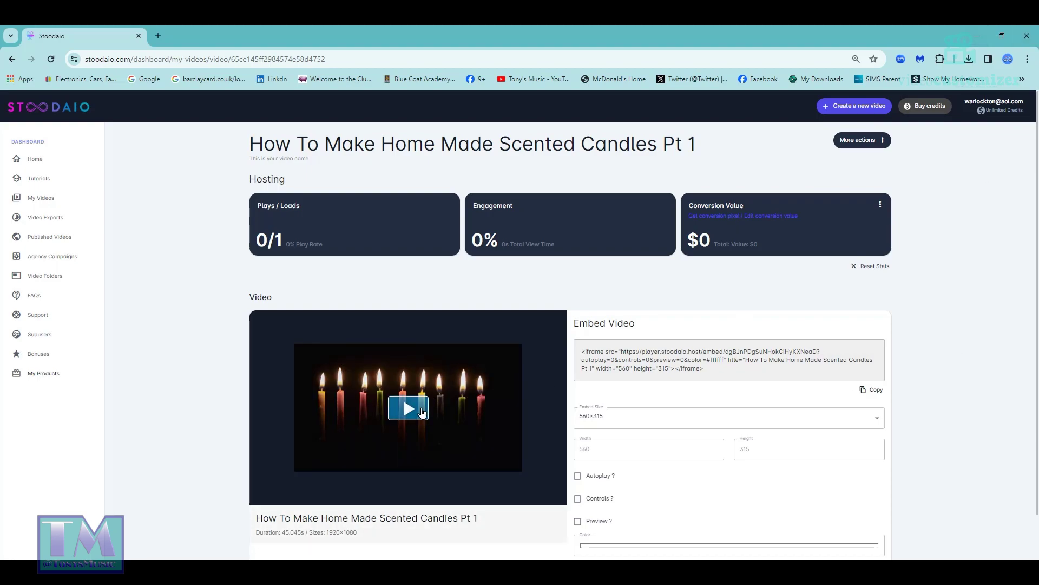
left_click(417, 409)
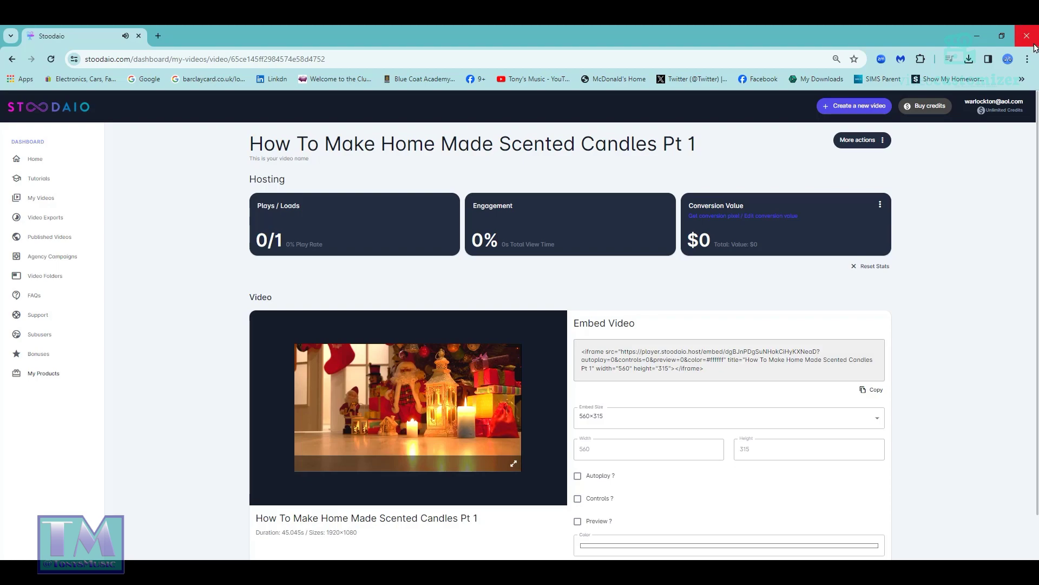
Minimise the browser, play exported-video (3).mp4 from the Downloads folder in PowerDVD, and close the player
left_click(981, 38)
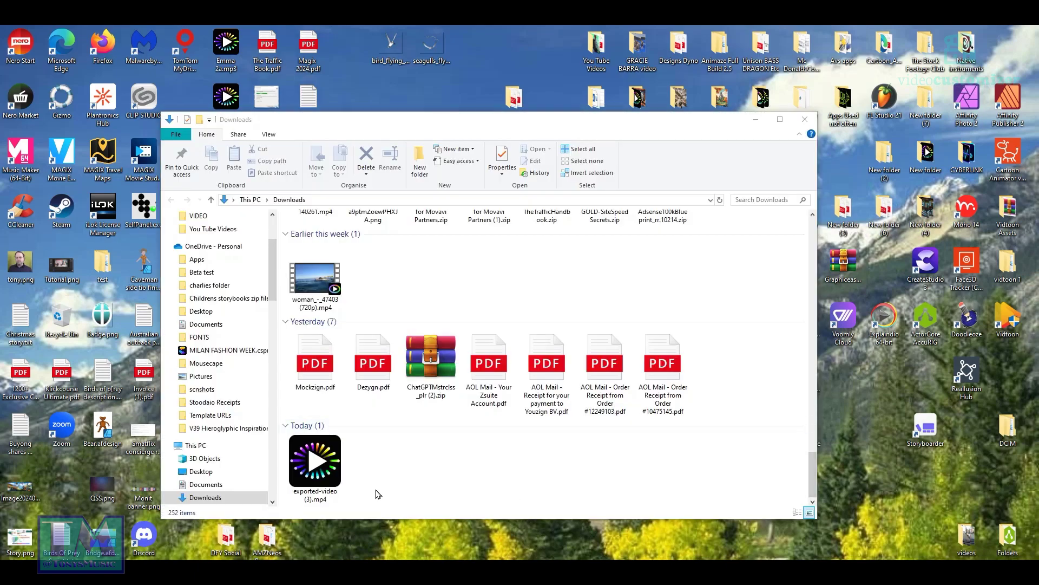
double_click(322, 464)
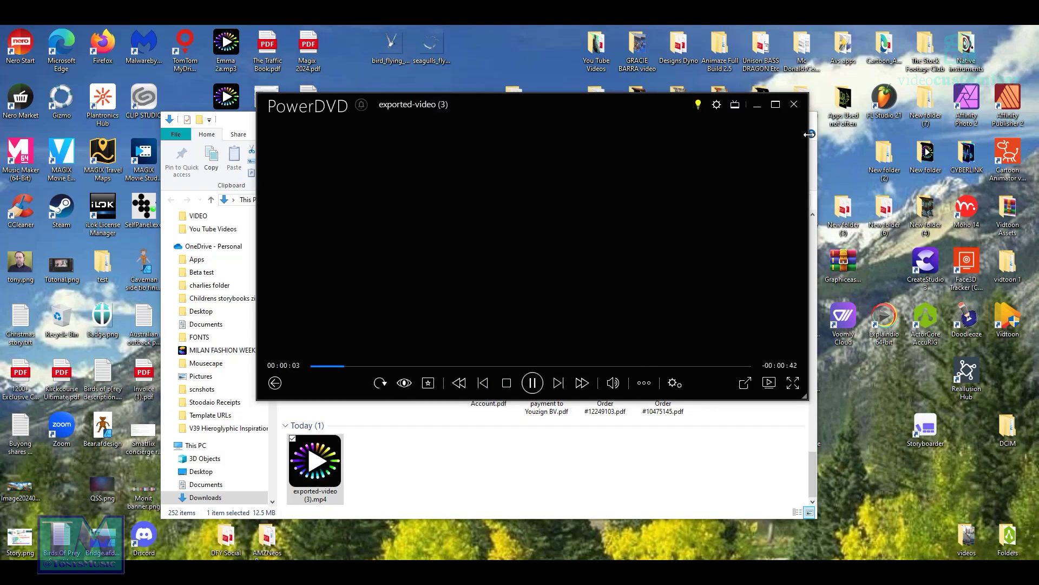
left_click(794, 104)
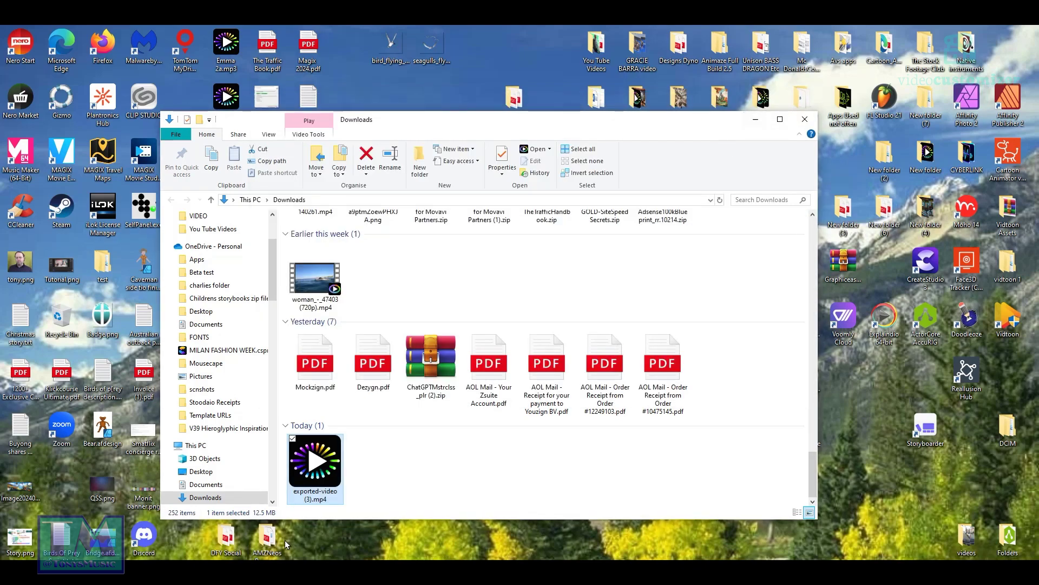
Copy the full title "How To Make Home Made Scented Candles Pt 1" from the video's details in My Videos
left_click(327, 496)
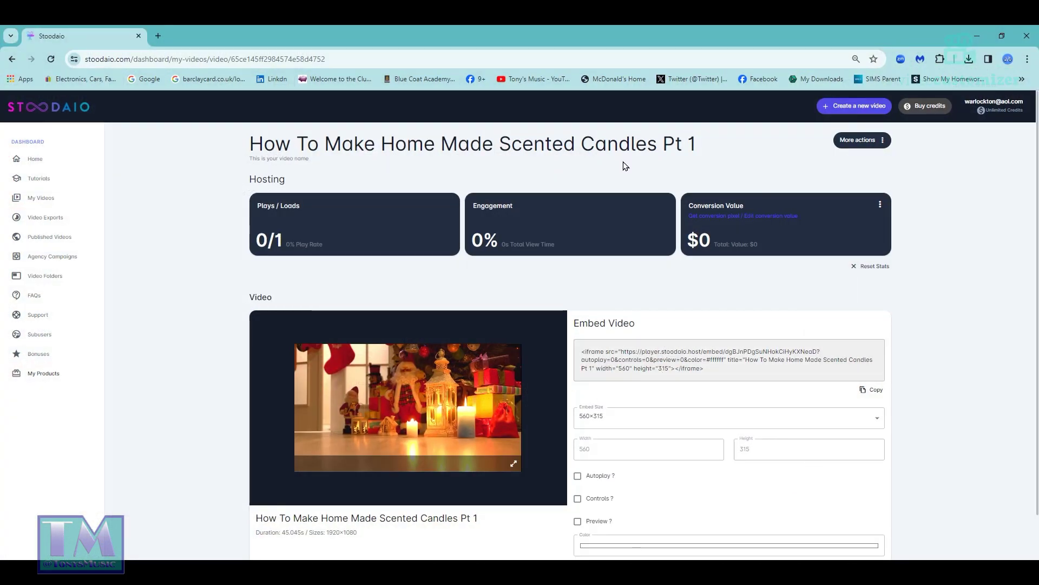
left_click(47, 162)
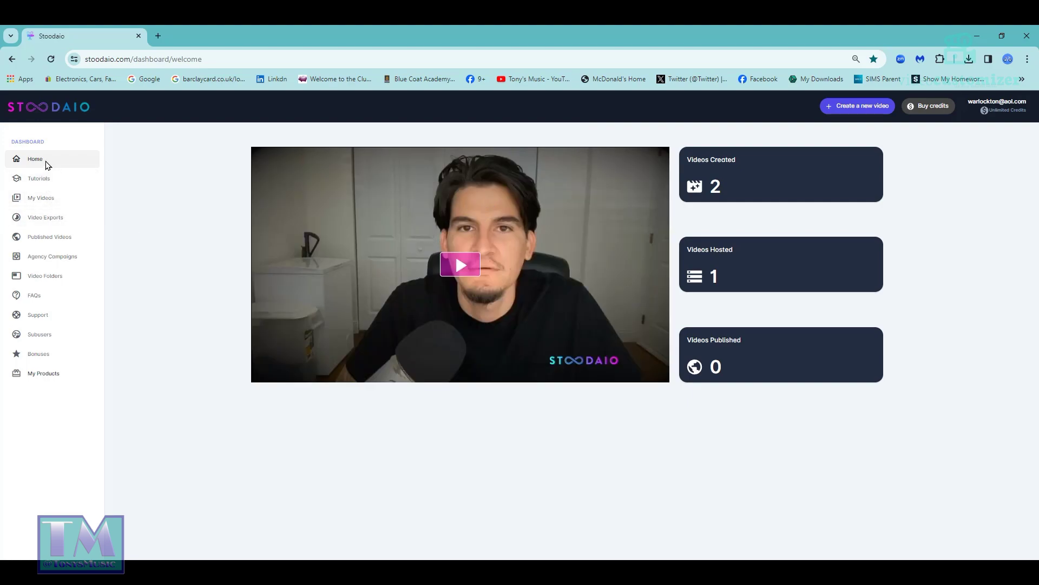
left_click(55, 197)
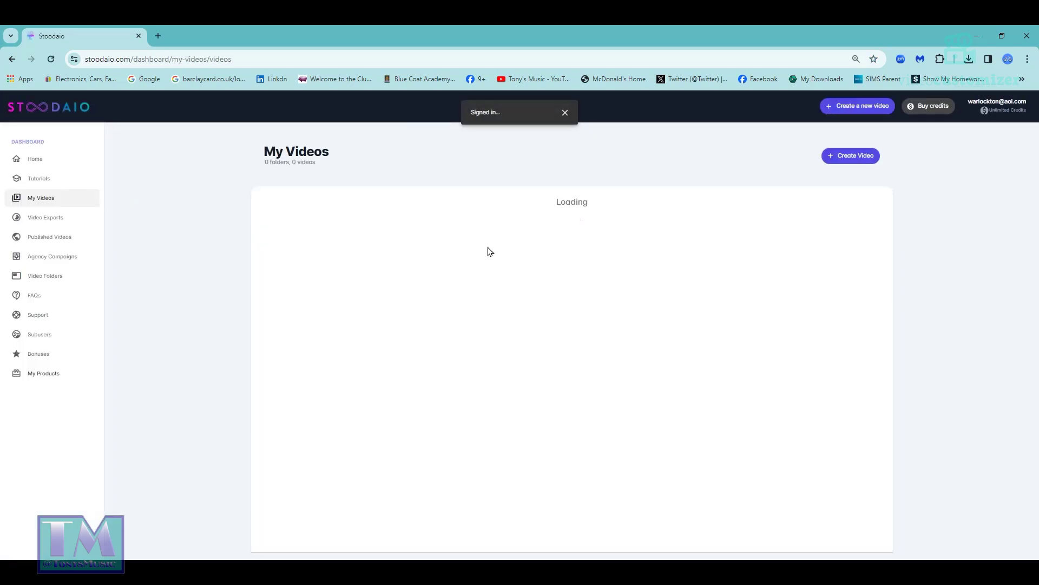
left_click(398, 383)
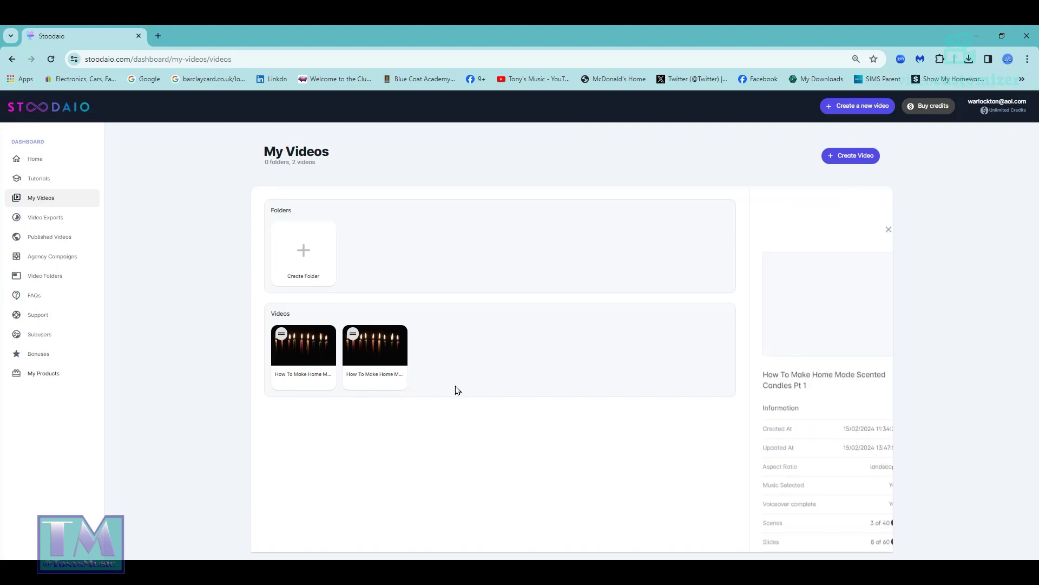
left_click_drag(808, 373, 746, 354)
right_click(760, 357)
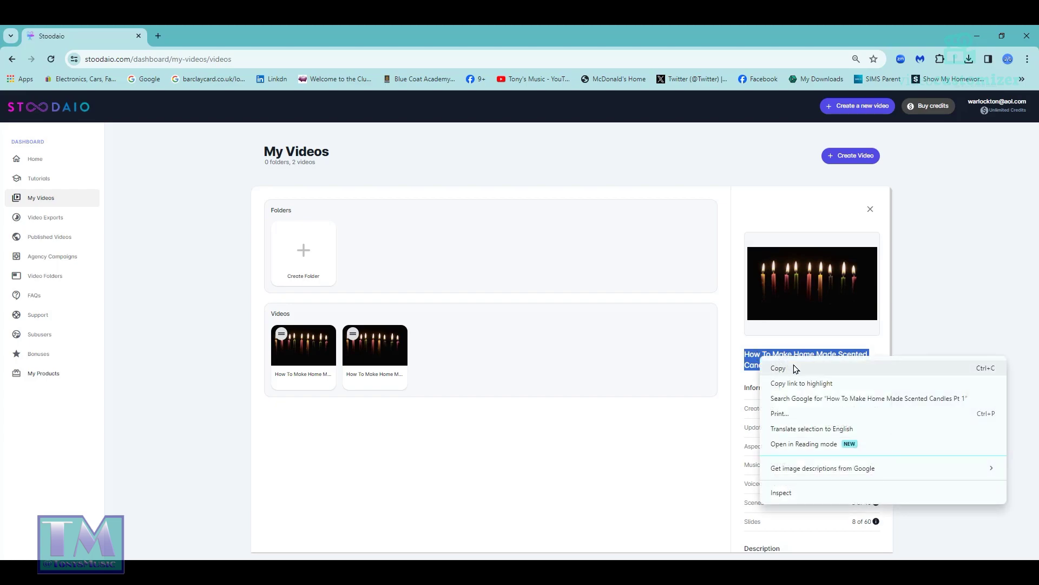
left_click(796, 369)
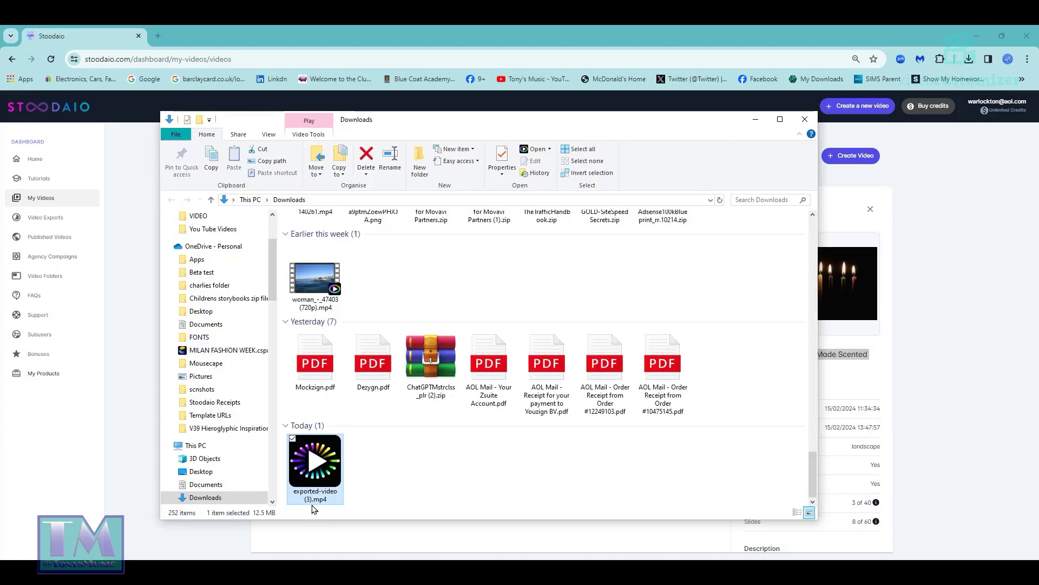
Rename exported-video (3).mp4 in Downloads to "How To Make Home Made Scented Candles Pt 1.mp4" using the copied title
left_click(314, 502)
right_click(307, 497)
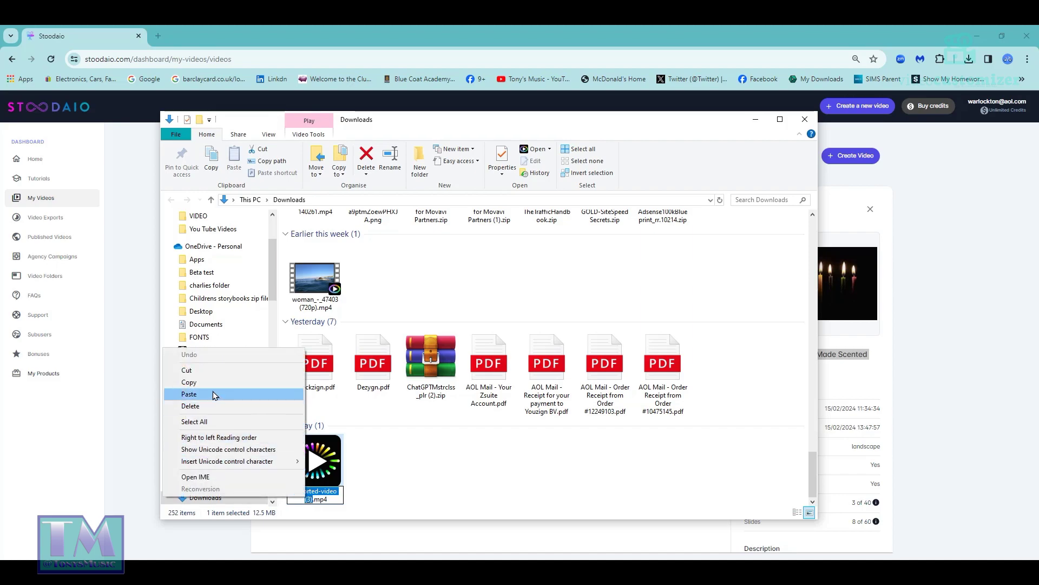
left_click(215, 395)
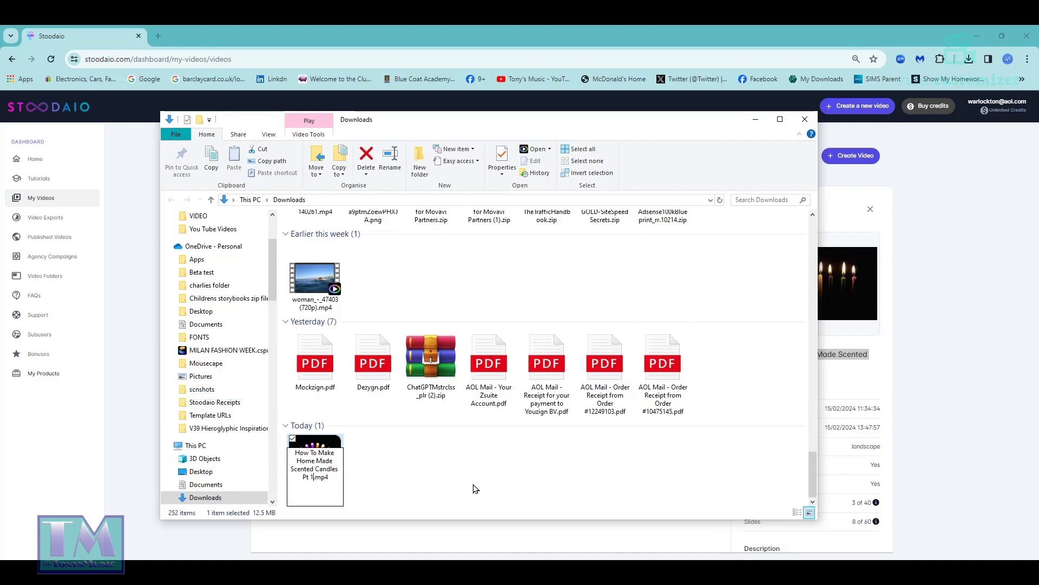
left_click(493, 488)
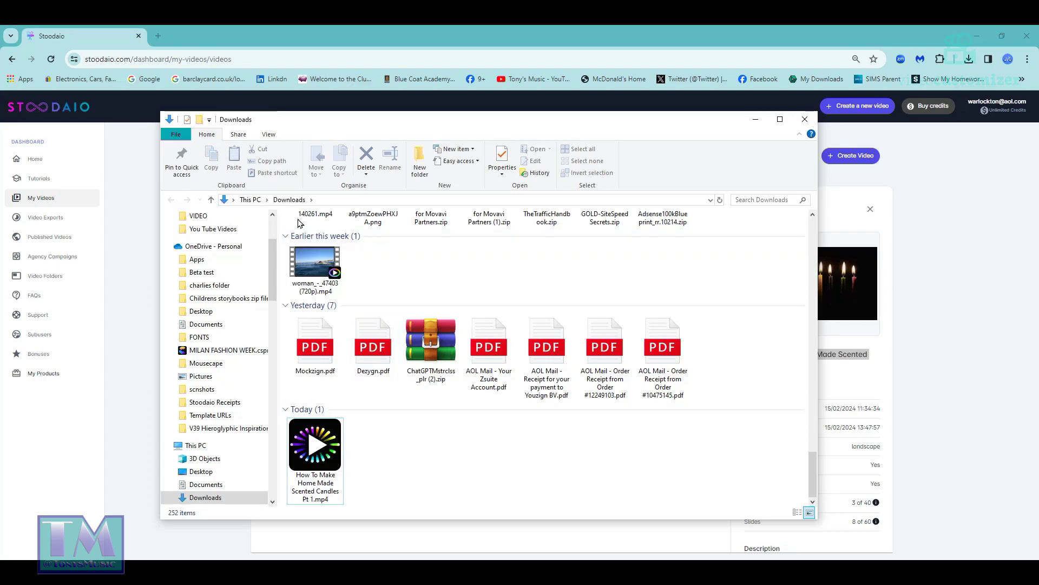
Browse from This PC through Desktop and You Tube Videos to open the "preparation for youtube" folder
left_click(258, 201)
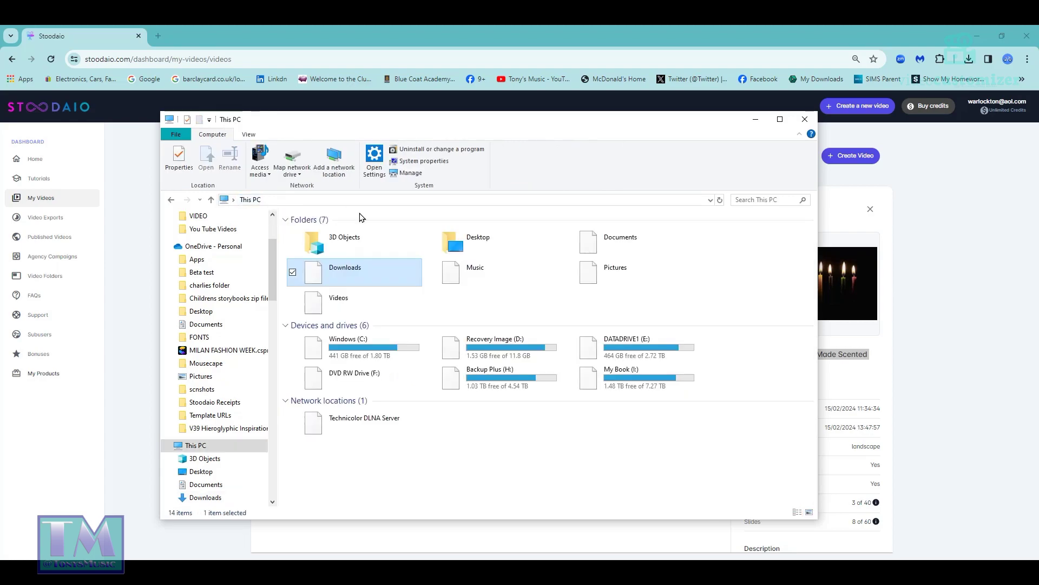
double_click(473, 245)
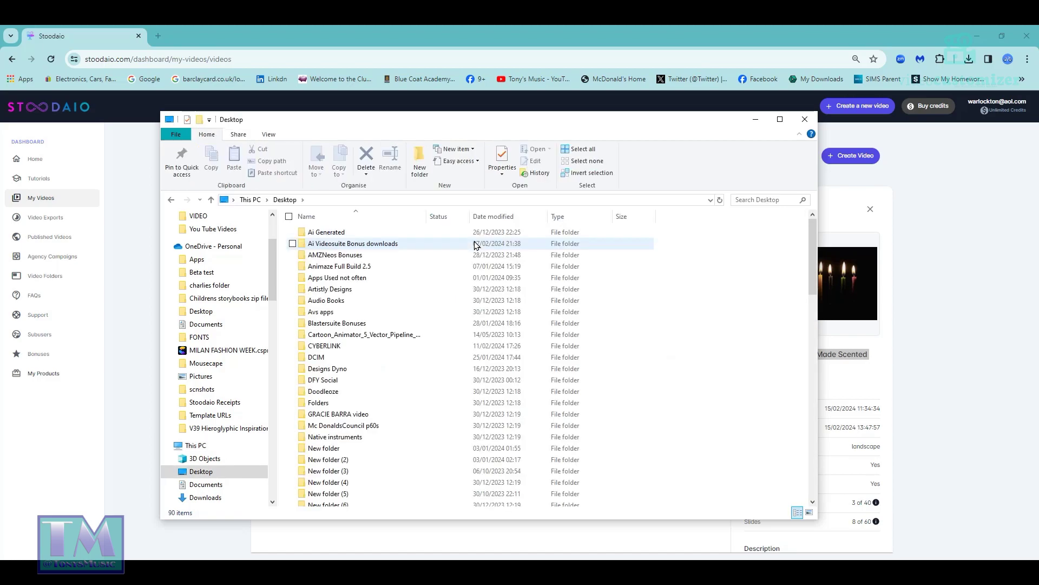
scroll(411, 460, "down", 20)
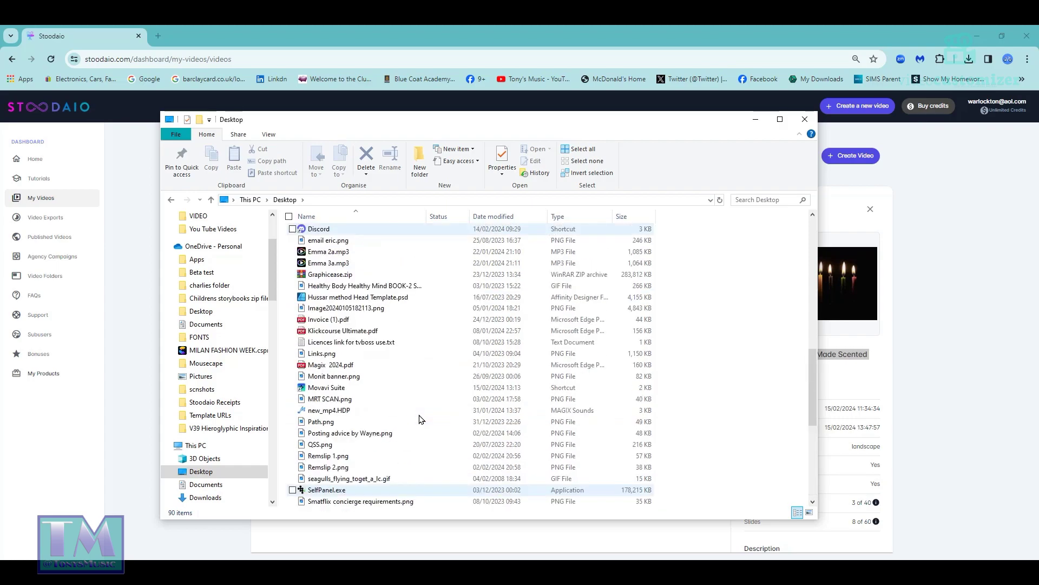
scroll(352, 418, "up", 14)
scroll(374, 433, "down", 8)
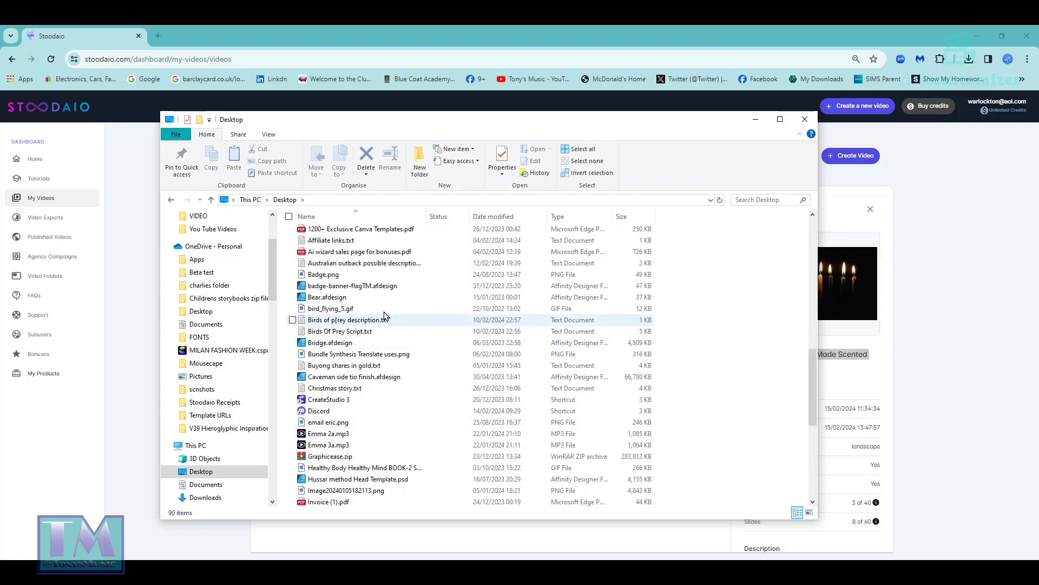
scroll(350, 374, "up", 9)
scroll(379, 303, "down", 11)
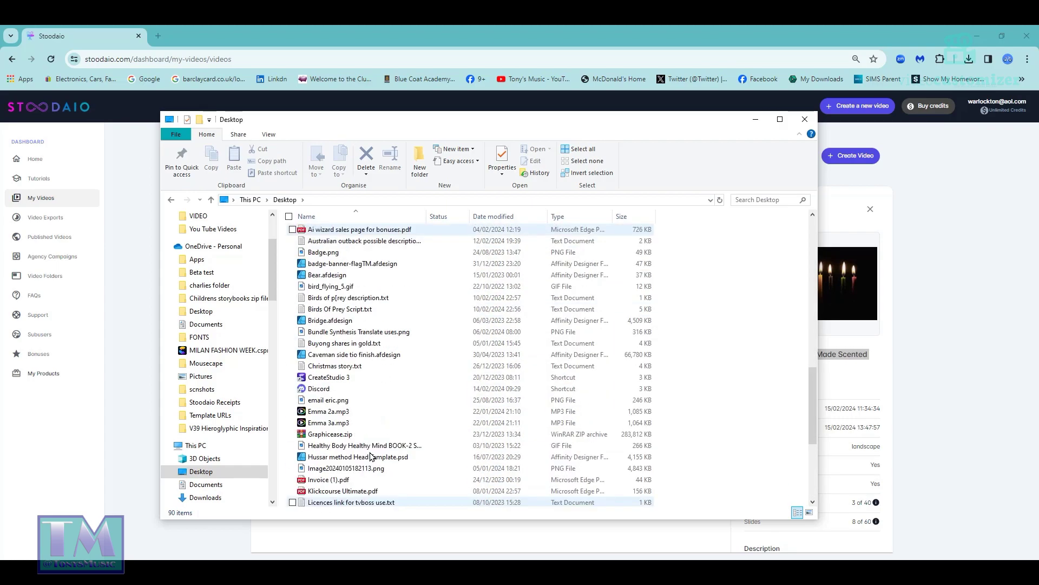
left_click_drag(810, 385, 812, 343)
left_click(342, 303)
double_click(341, 303)
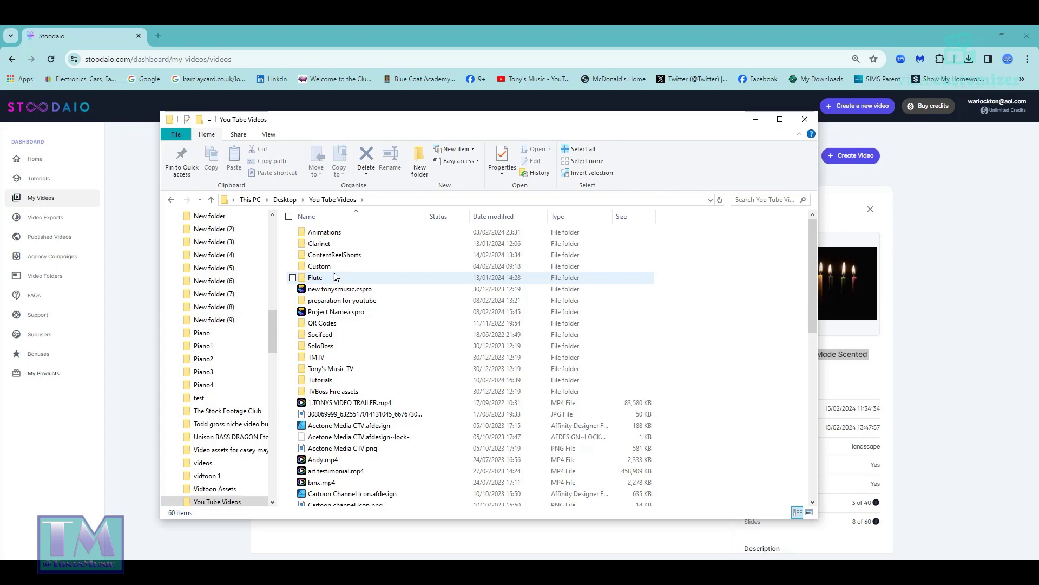
double_click(386, 301)
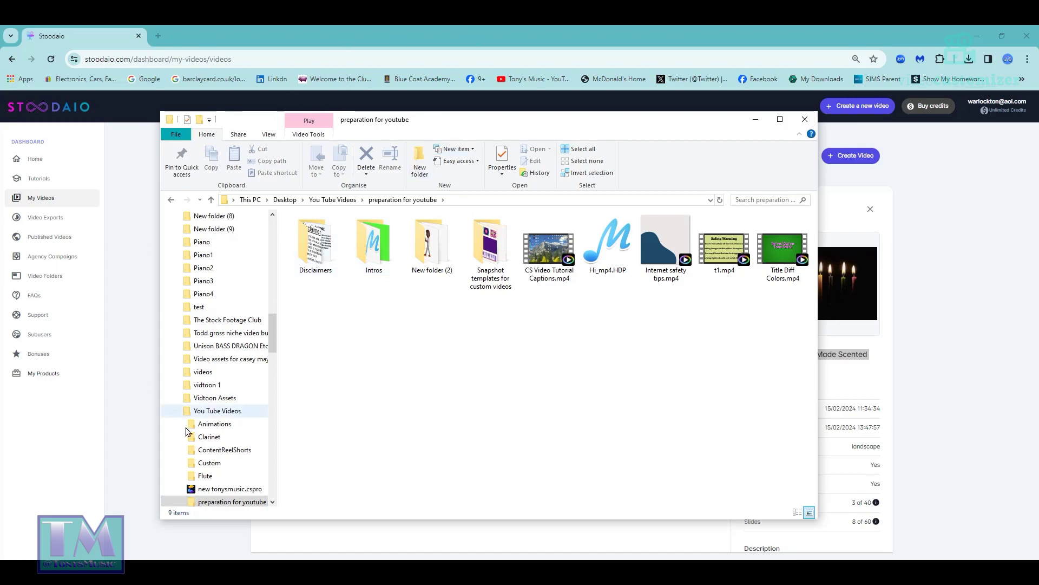
Open Downloads in a second window, move "How To Make Home Made Scented Candles Pt 1.mp4" into "preparation for youtube", and close both windows
right_click(382, 565)
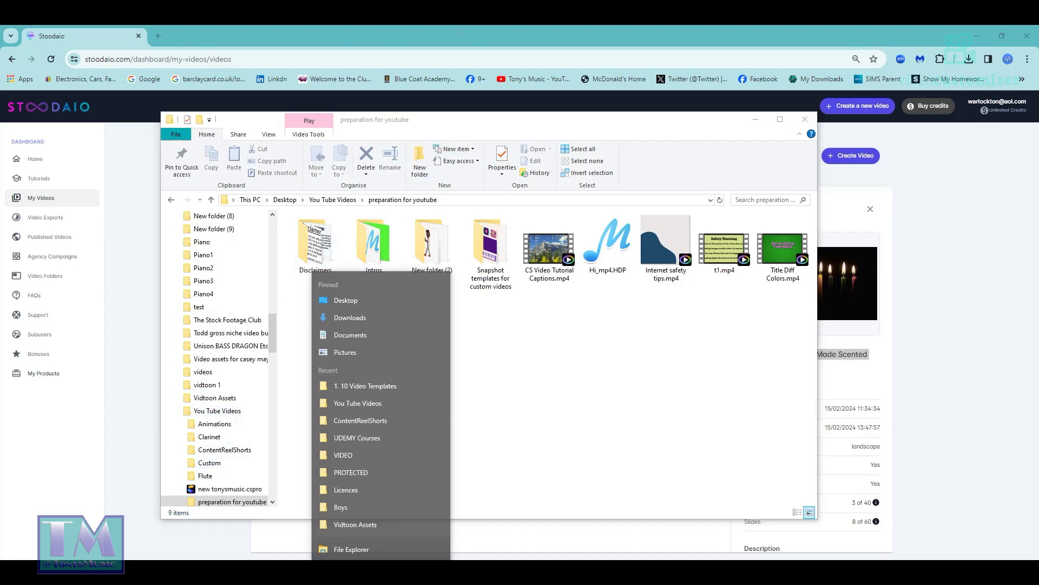
left_click(369, 310)
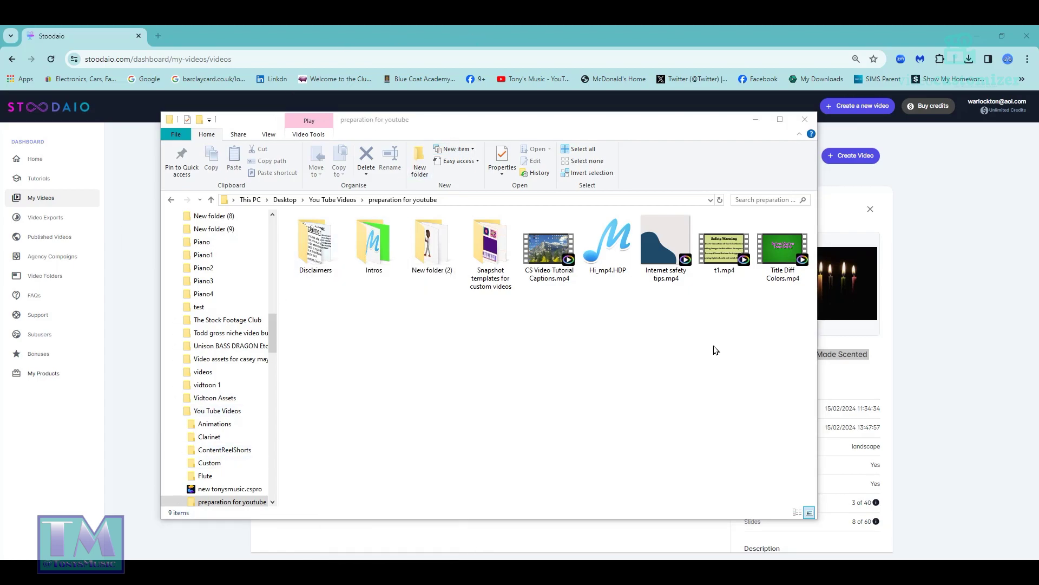
left_click_drag(771, 177, 781, 427)
left_click(780, 428)
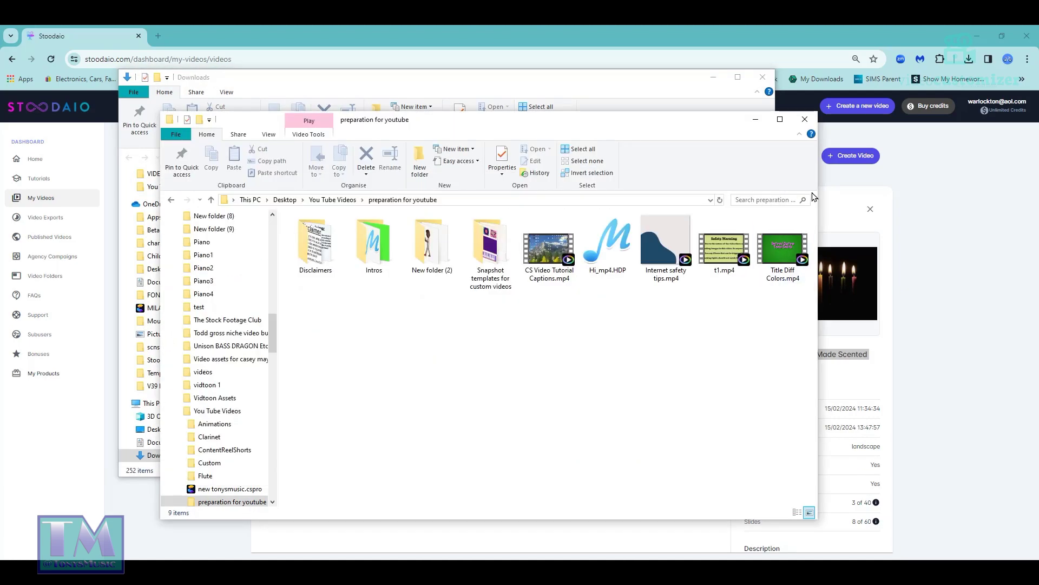
left_click(667, 98)
left_click_drag(663, 89, 512, 81)
left_click(121, 398)
left_click_drag(121, 398, 706, 365)
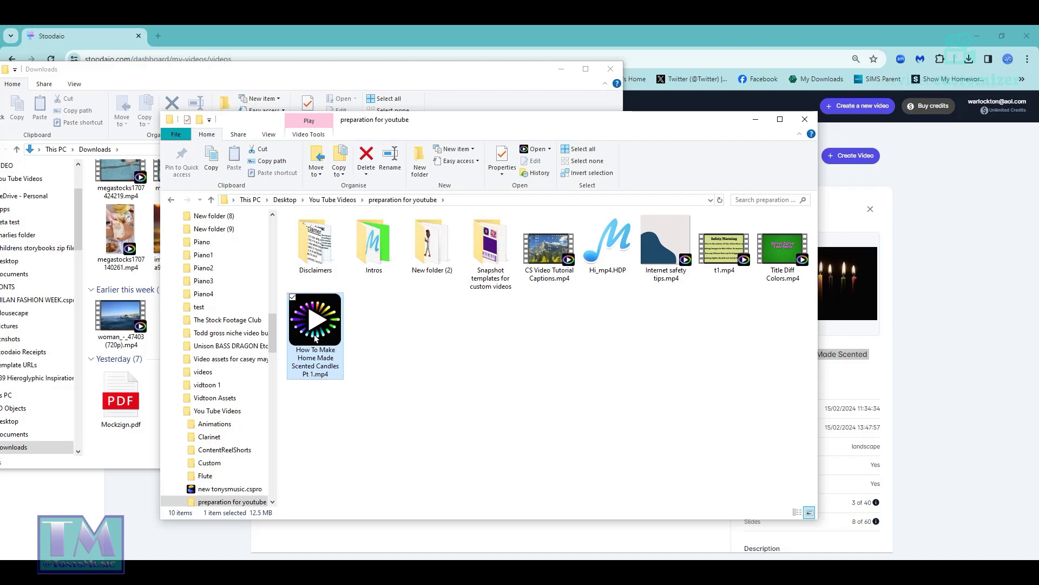
left_click(805, 120)
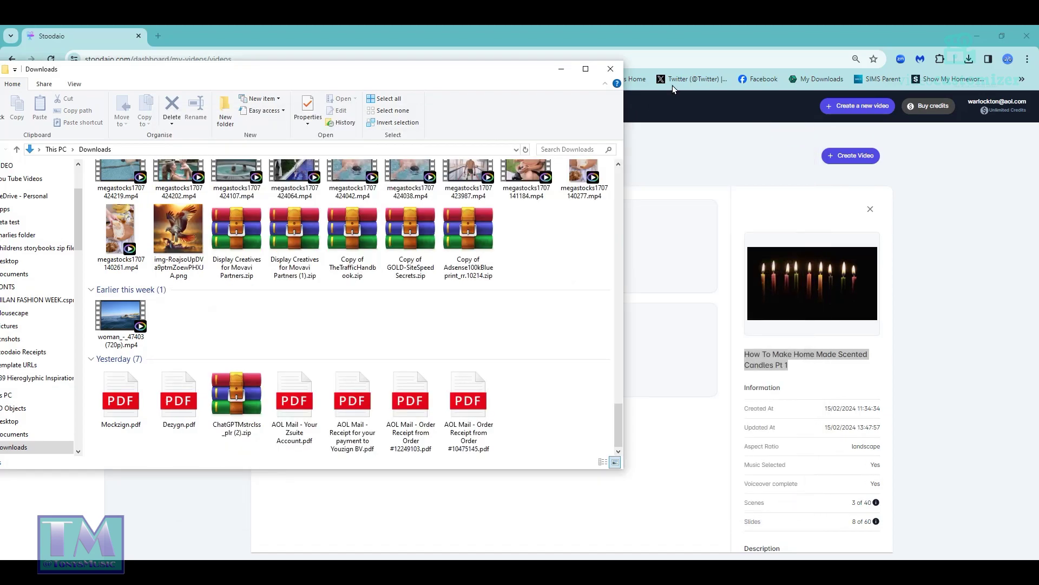
left_click(606, 74)
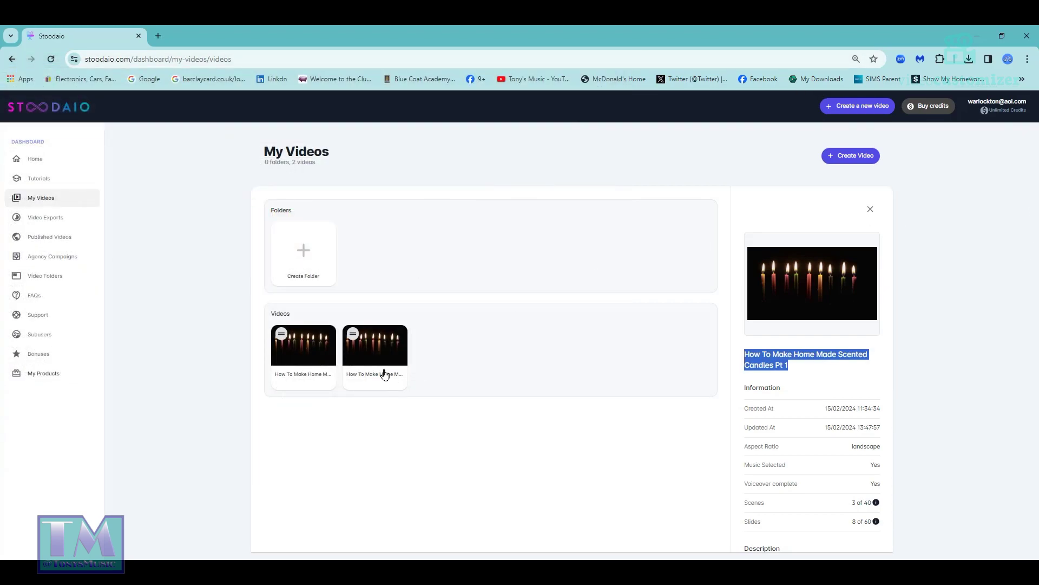
Clone the original 12-scene "How To Make Home Made Scented Candles" video in My Videos and reload the page
left_click(304, 363)
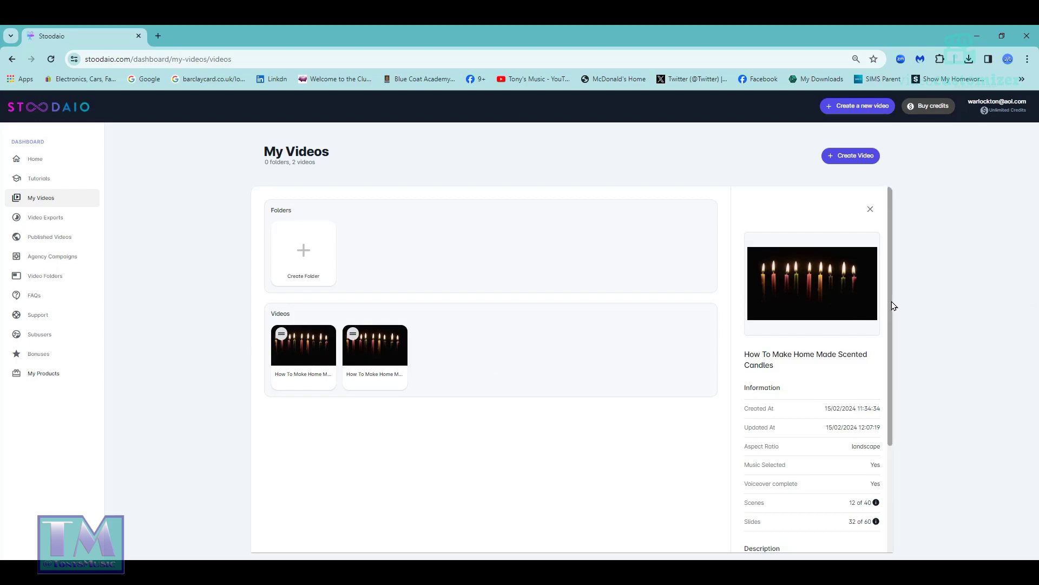
scroll(892, 305, "down", 2)
scroll(901, 411, "down", 2)
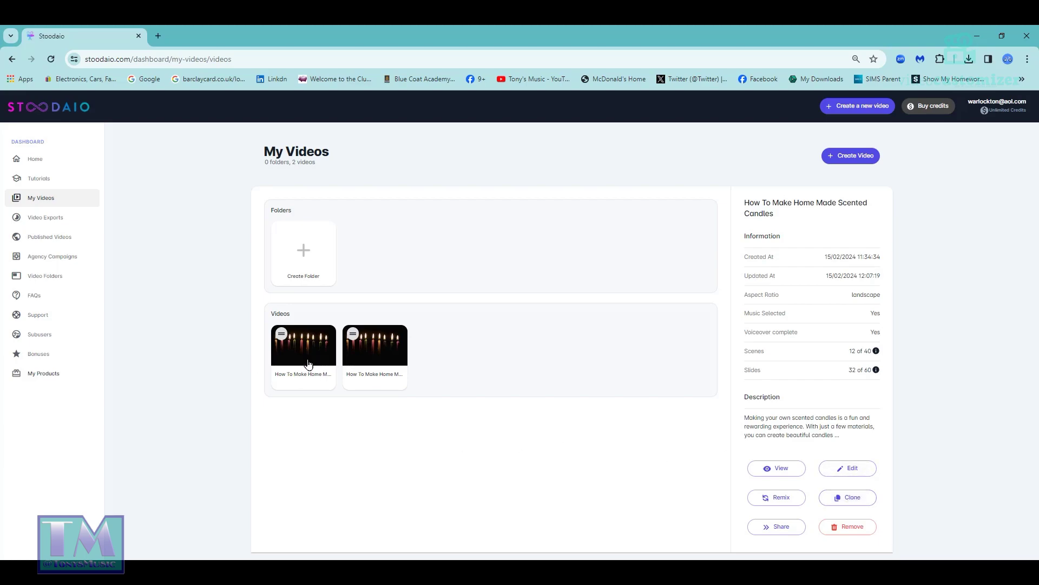
left_click(845, 497)
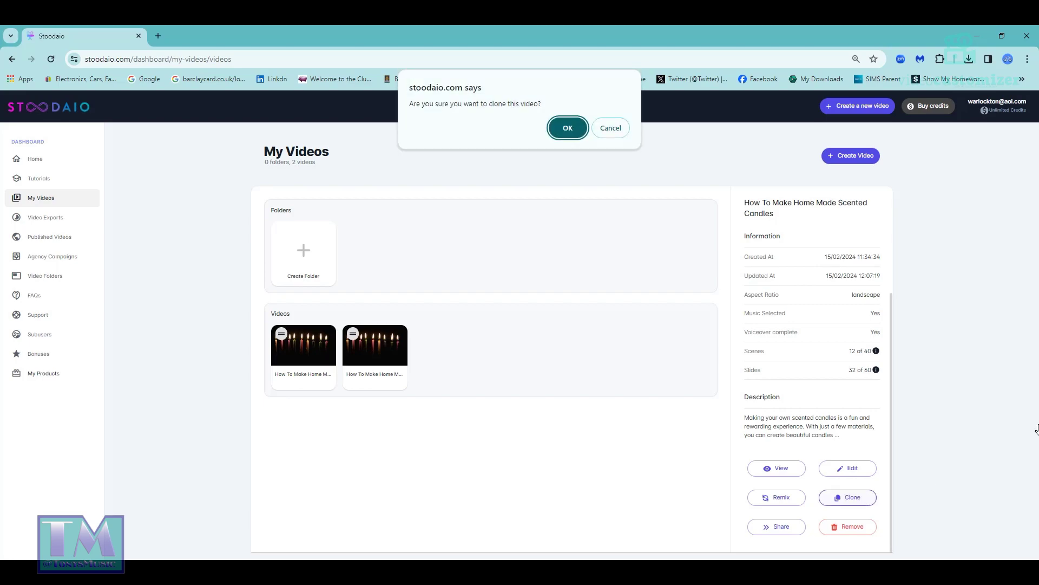
left_click(567, 128)
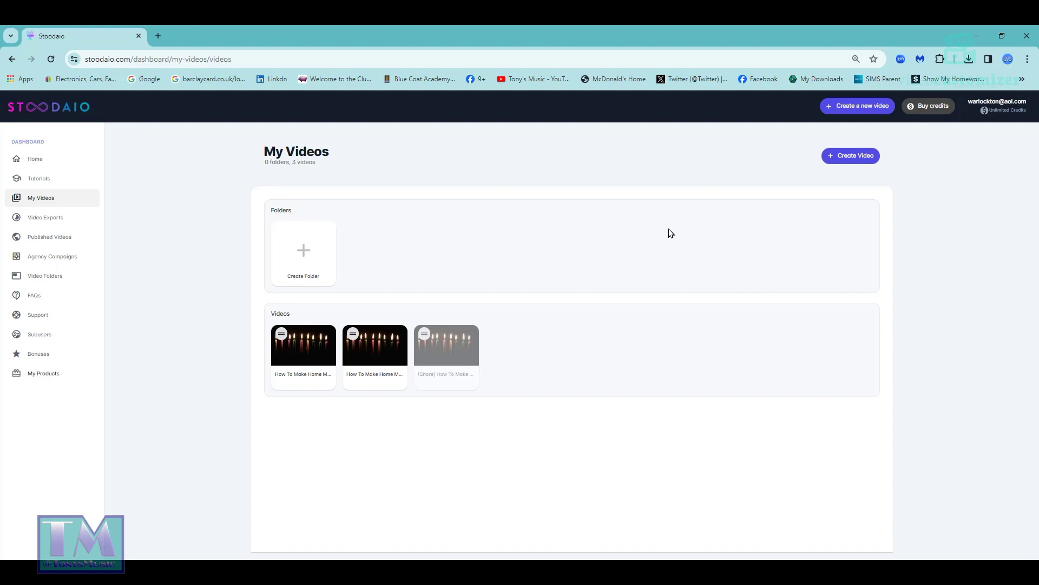
left_click(51, 58)
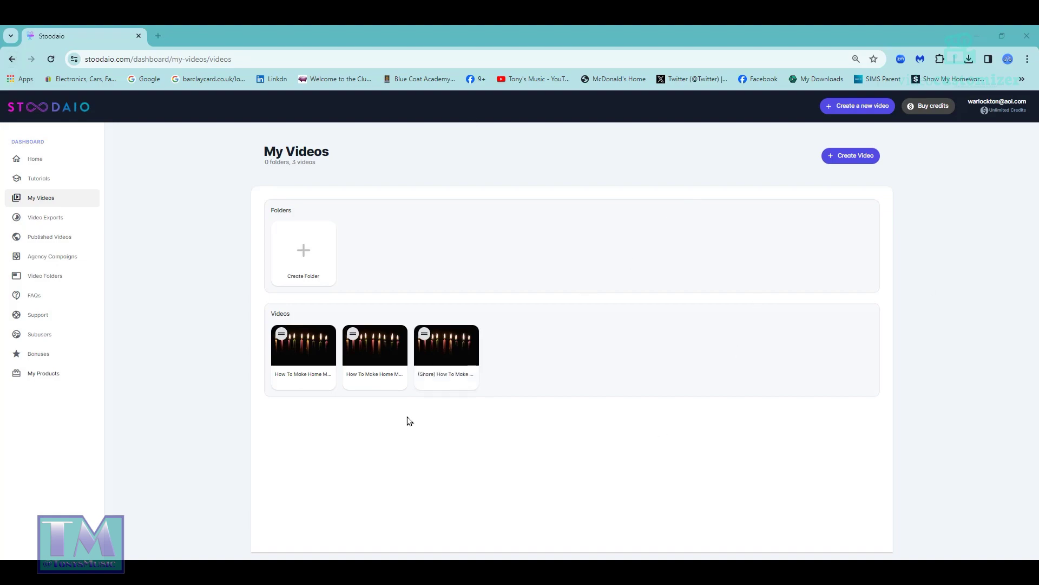
Open the cloned "(Share) How To Make Home Made Scented Candles" video for editing and go to its script
left_click(455, 356)
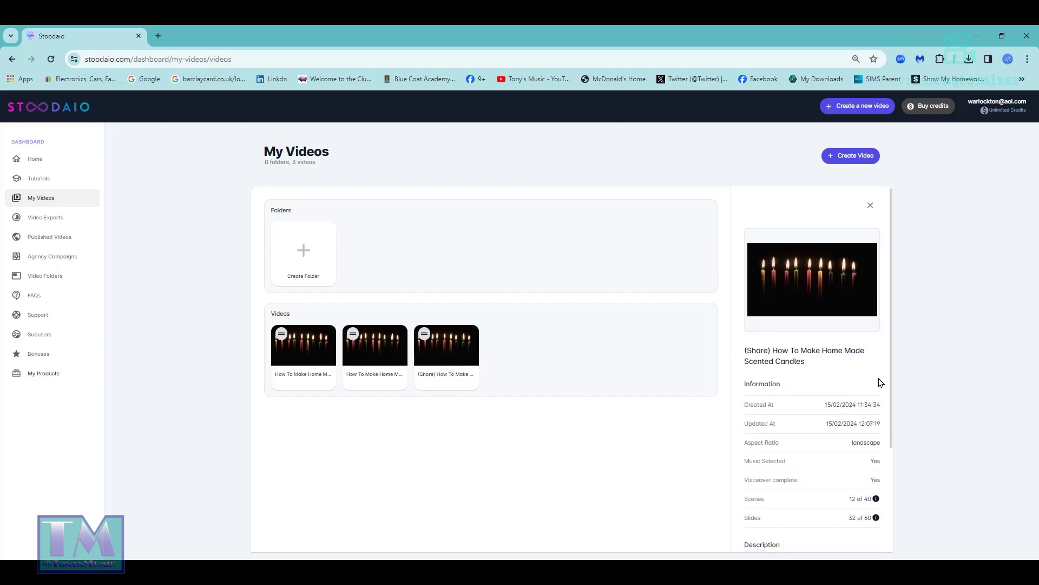
scroll(894, 363, "down", 3)
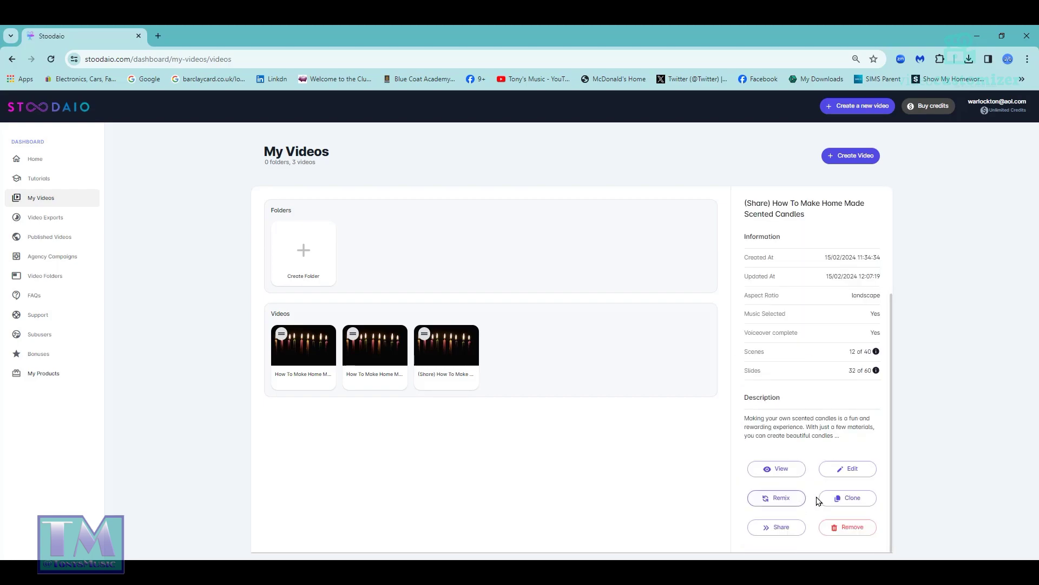
left_click(854, 471)
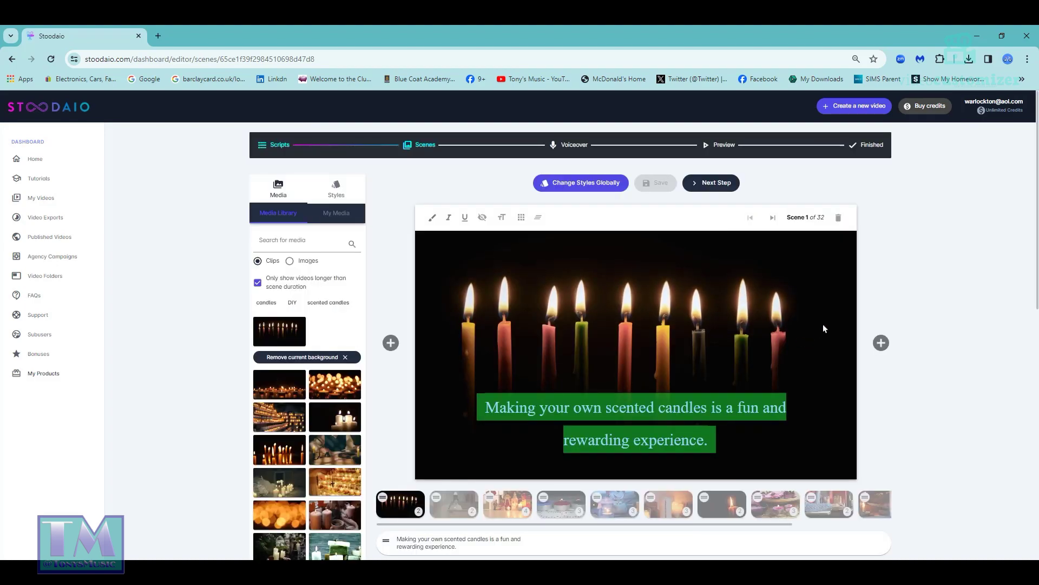
left_click(278, 145)
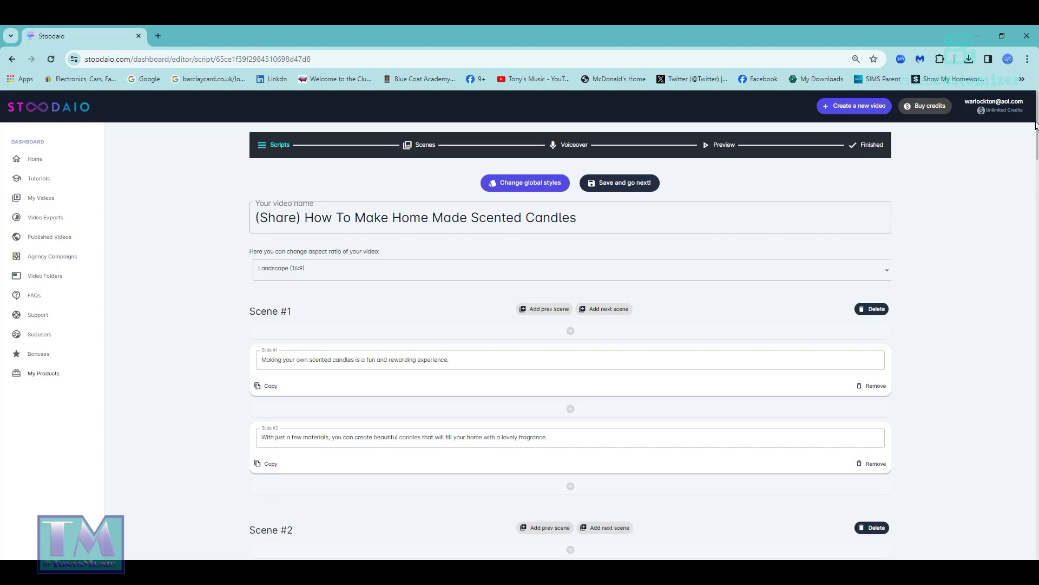
Delete the first three scenes from the script so it starts with "Step-by-Step Instructions for Making Scented Candles."
left_click_drag(1036, 130, 1037, 209)
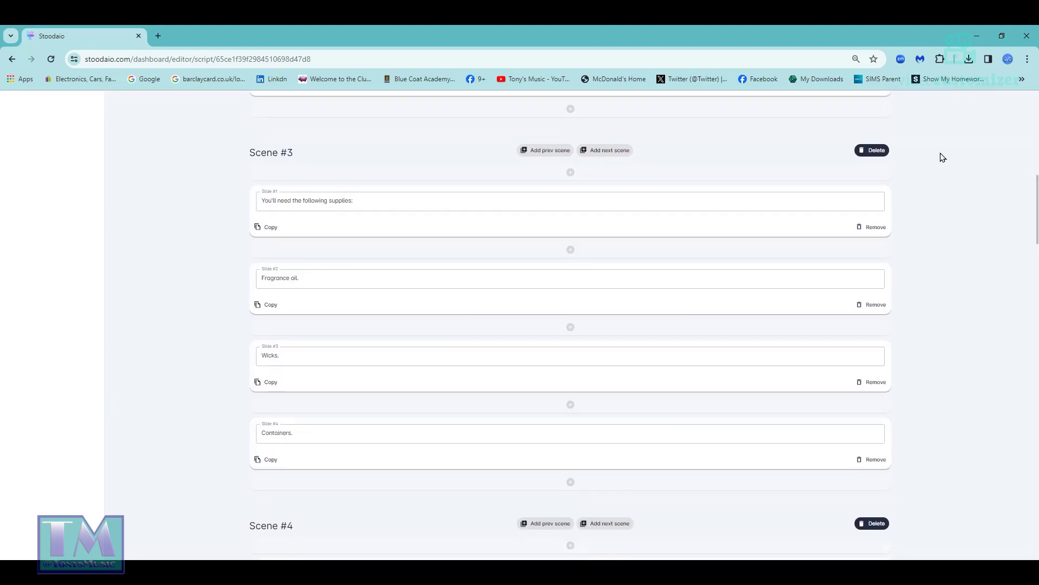
left_click(878, 154)
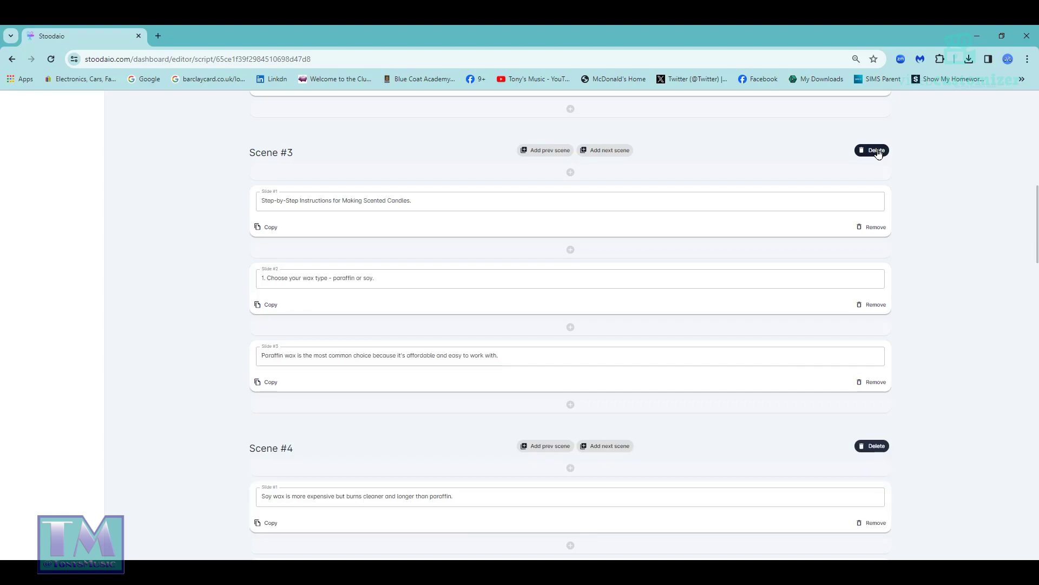
left_click_drag(1037, 193, 1034, 154)
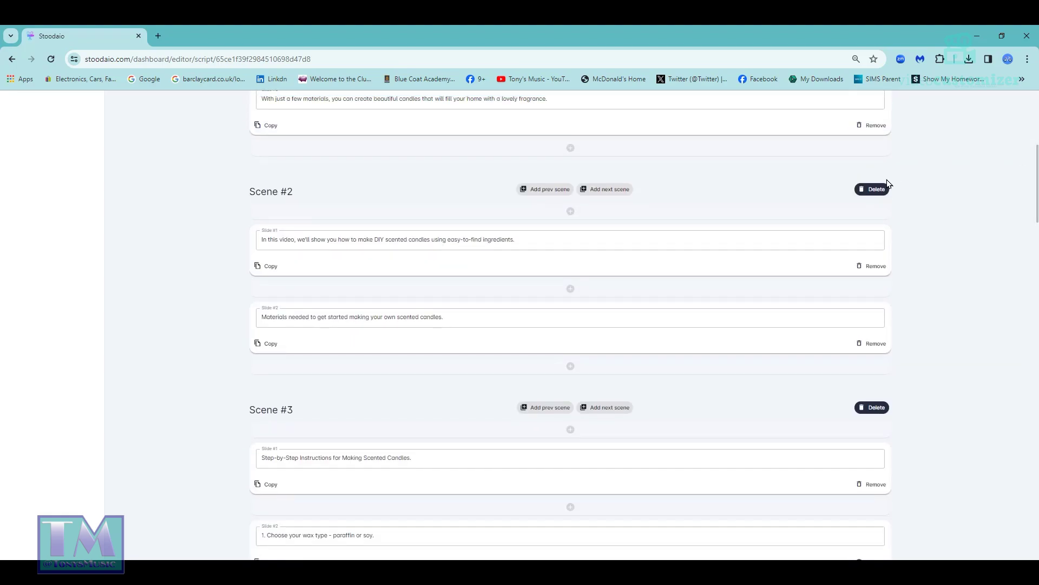
left_click_drag(1035, 162, 1034, 130)
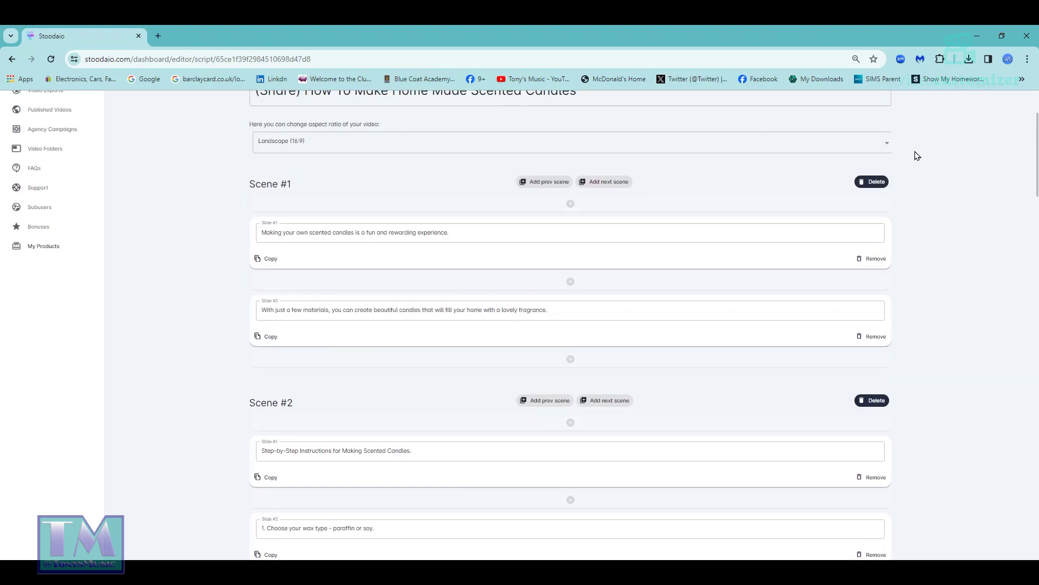
left_click(876, 182)
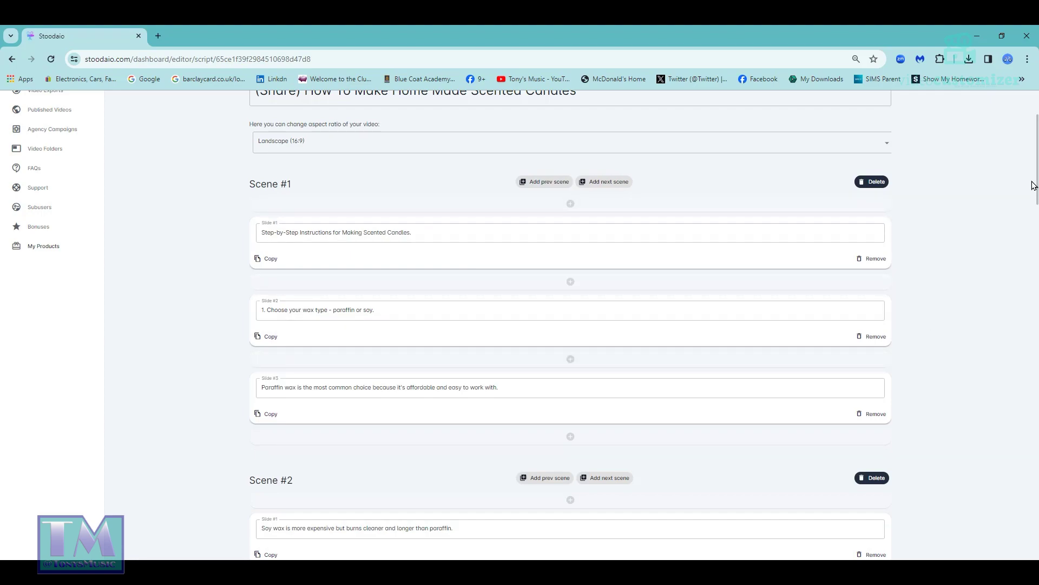
Delete every scene after Scene #3, from "Start with one drop per ounce of wax" through the conclusion, and return to the script's start
left_click_drag(1037, 178, 1028, 310)
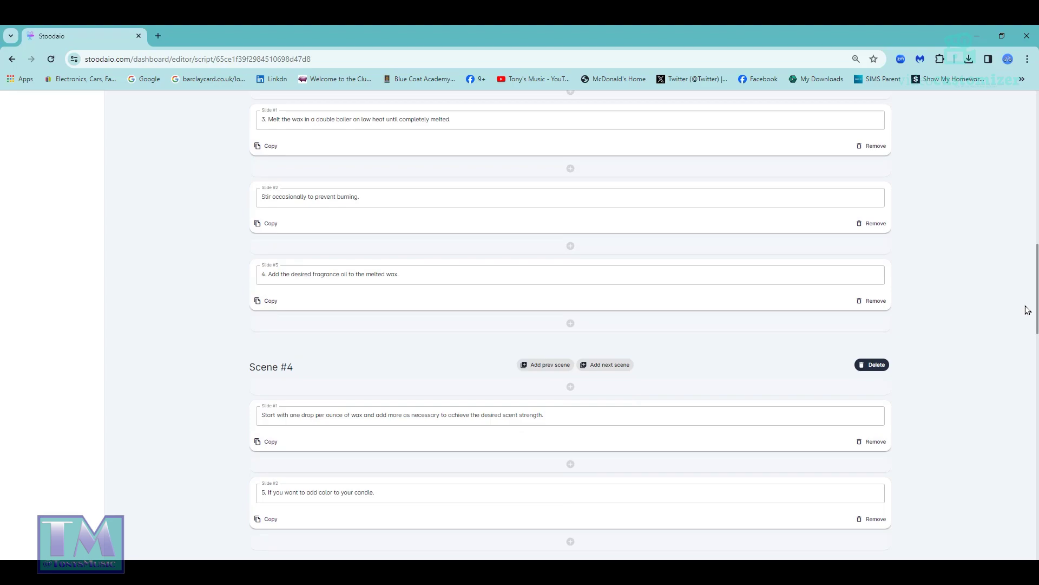
mouse_move(1028, 309)
left_mouse_down()
mouse_move(1016, 193)
mouse_move(1021, 322)
left_mouse_up()
scroll(1018, 327, "down", 3)
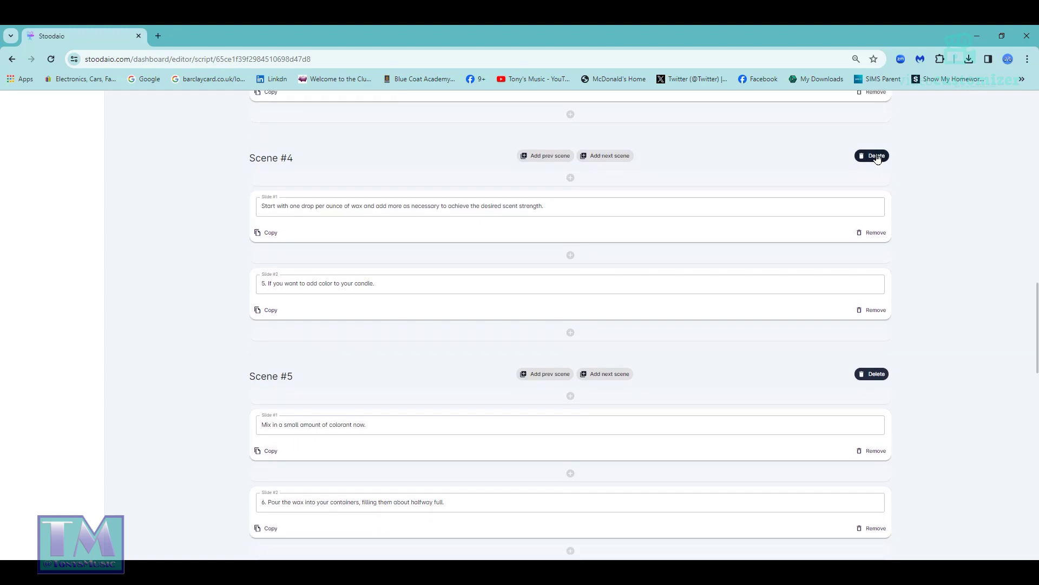
left_click(877, 157)
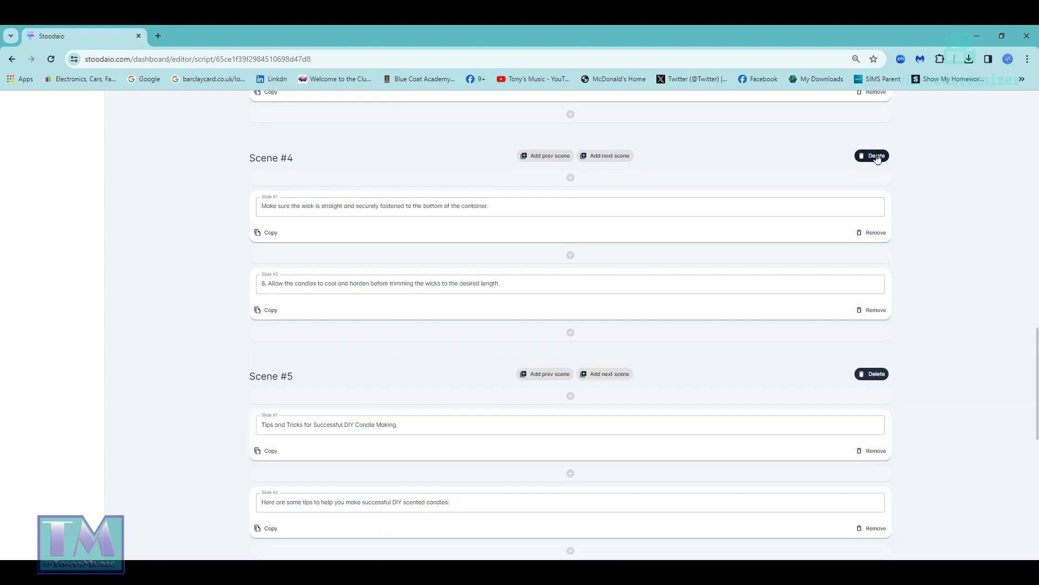
left_click(877, 156)
left_click(877, 156)
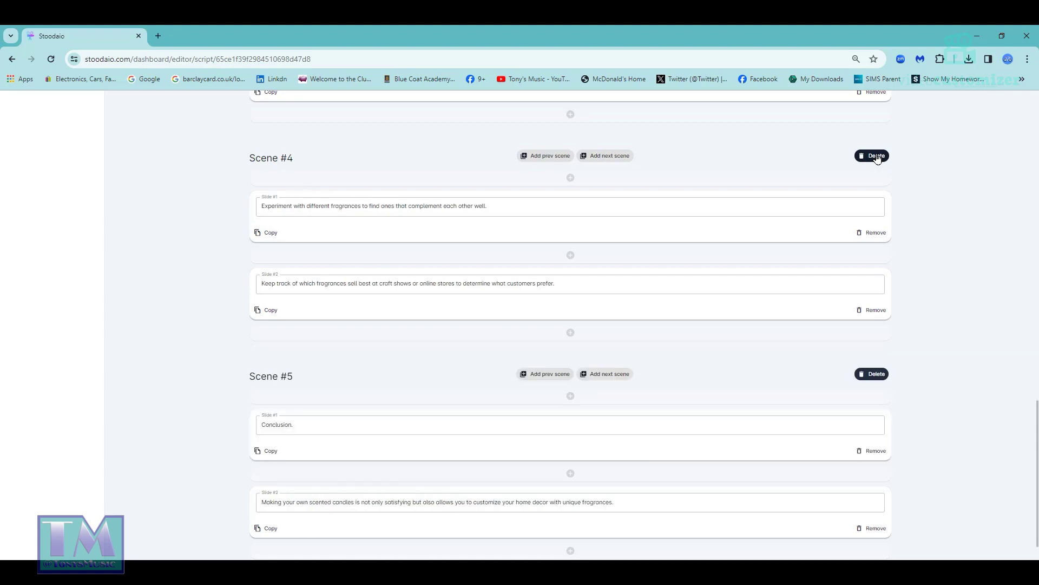
left_click(877, 157)
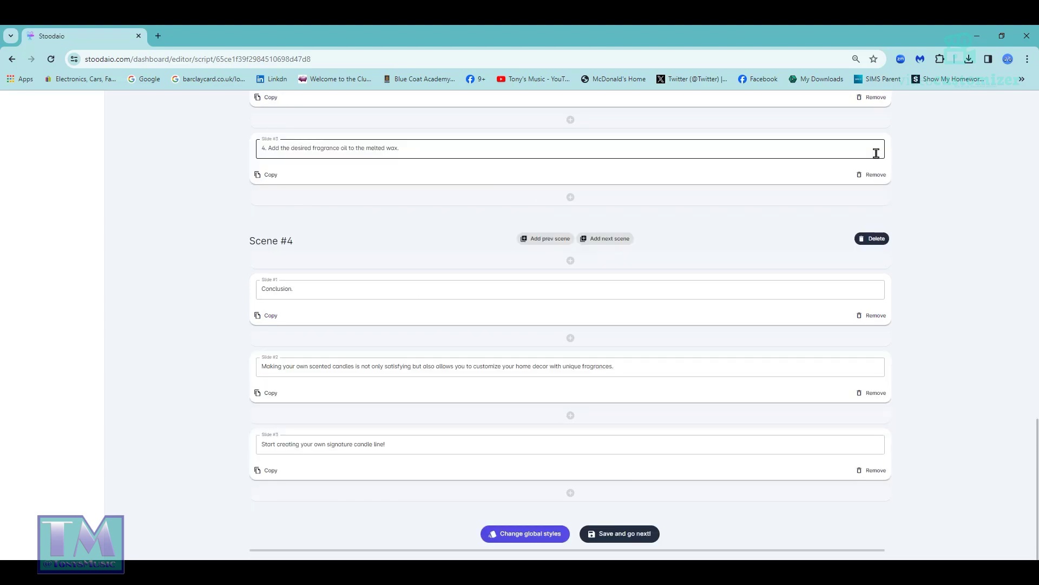
left_click(873, 239)
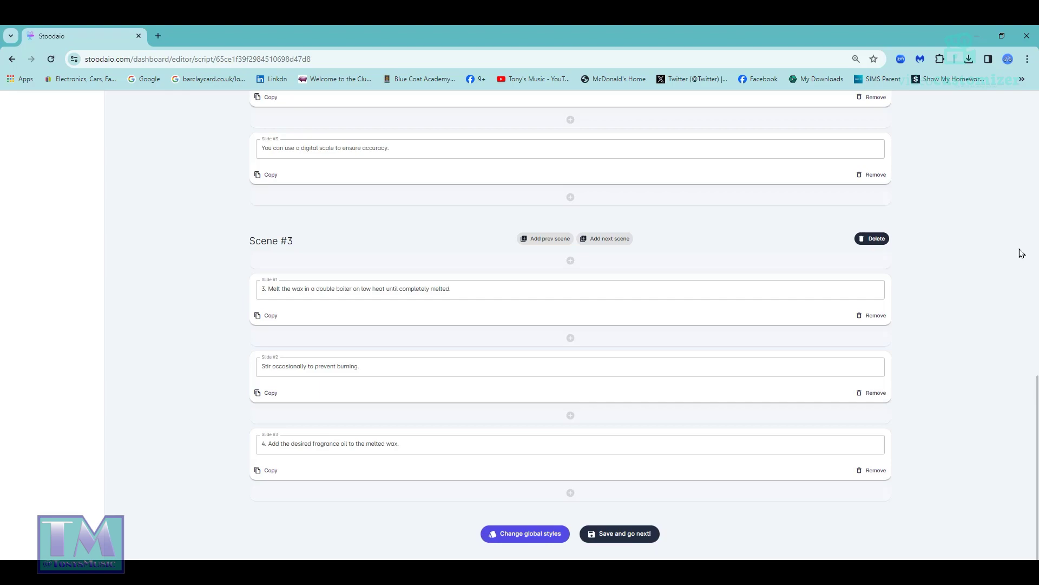
scroll(1023, 244, "up", 10)
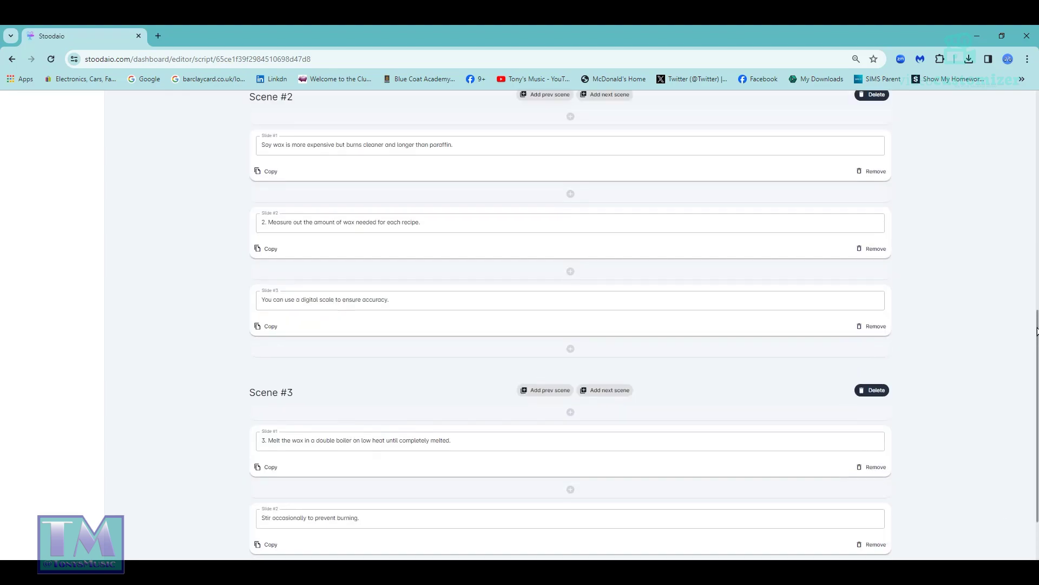
scroll(1020, 163, "up", 2)
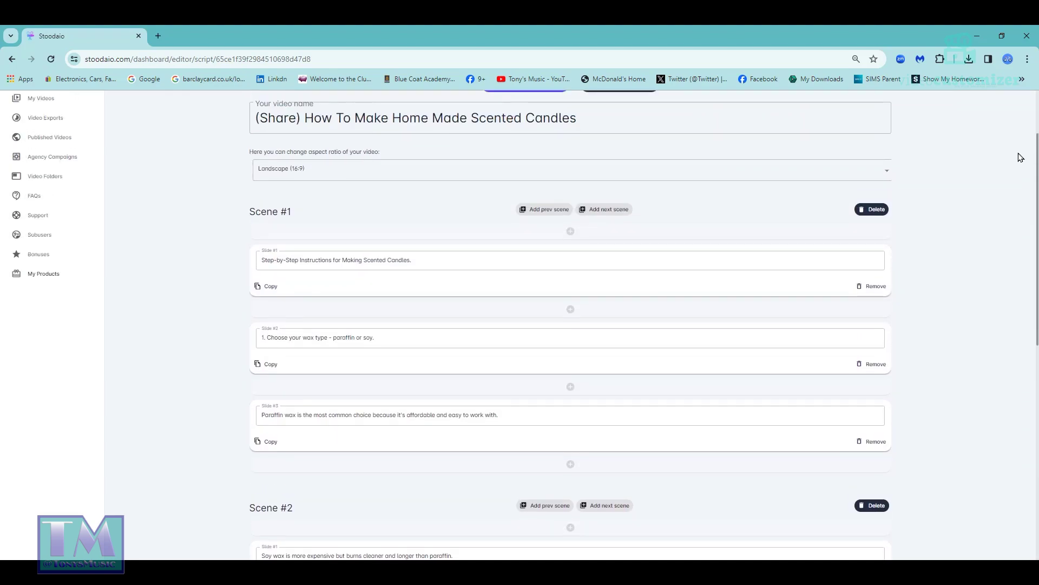
Rename the video "How To Make Home Made Scented Candles pt 2" and save the script to continue to the Scenes stage
left_click(304, 133)
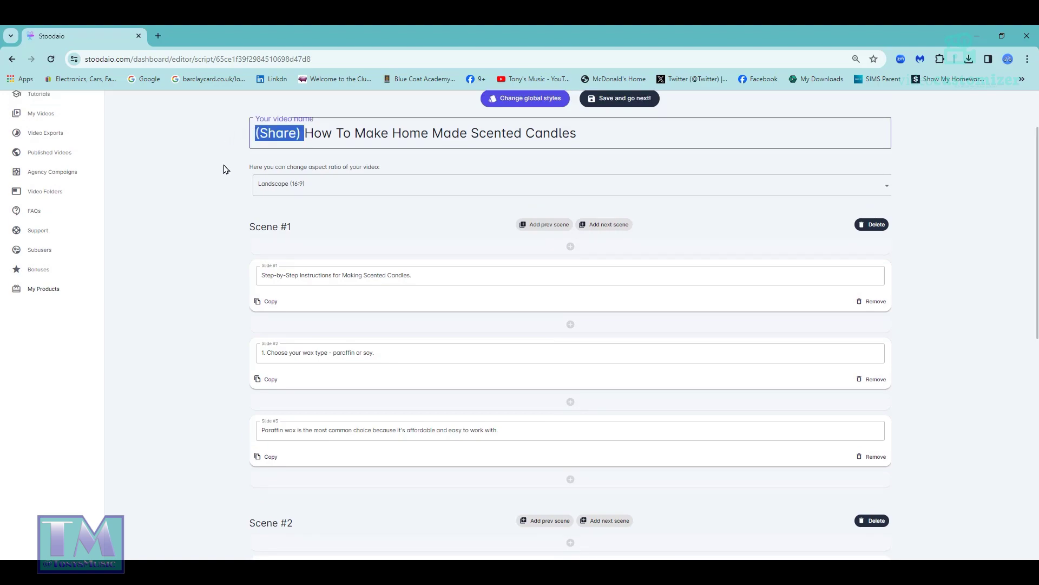
key("BackSpace")
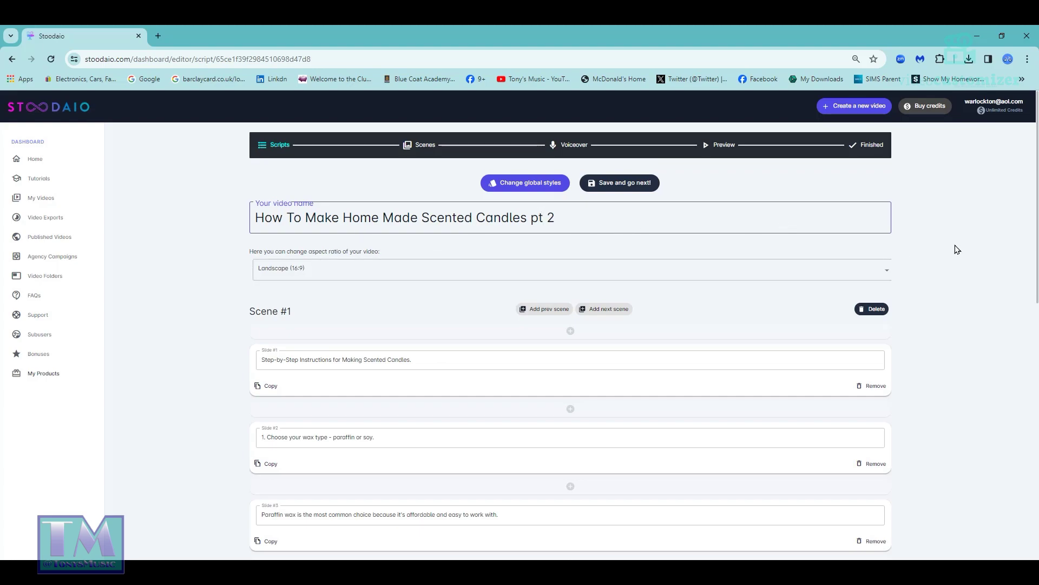
scroll(1023, 376, "down", 12)
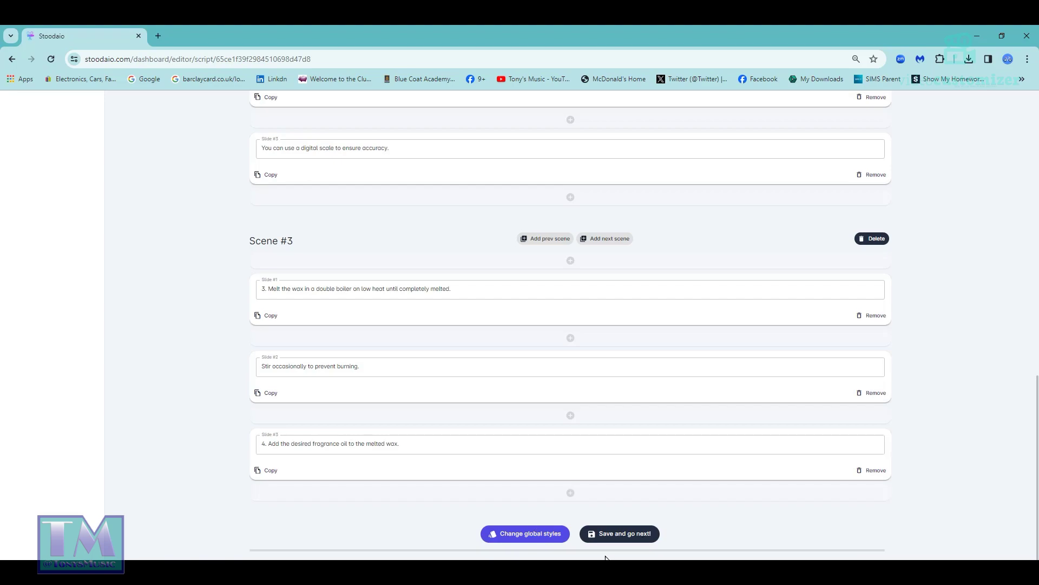
left_click(624, 535)
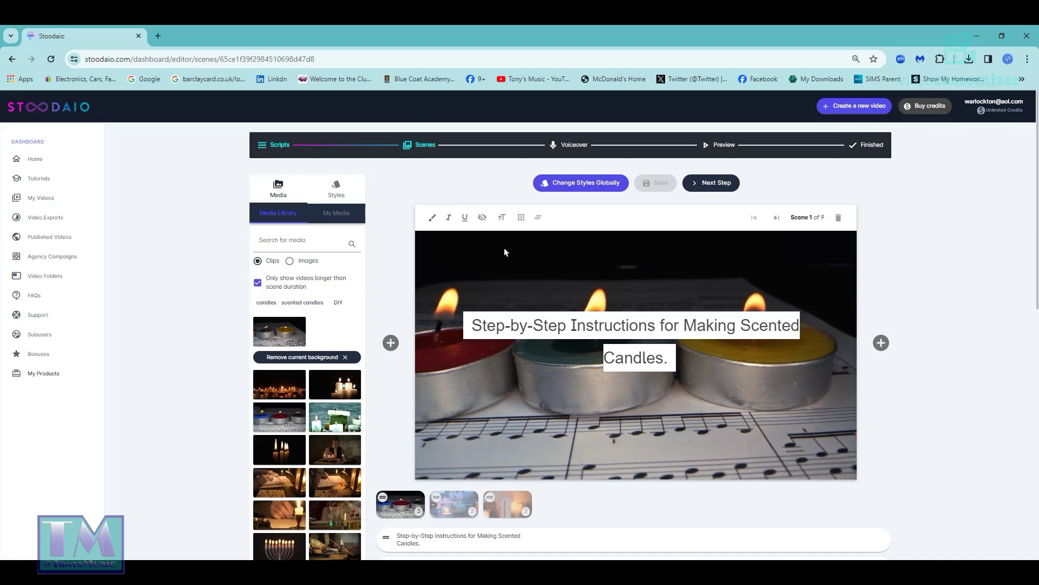
Set the scene transition to Slide Left in the general styles of the first scene
left_click(333, 189)
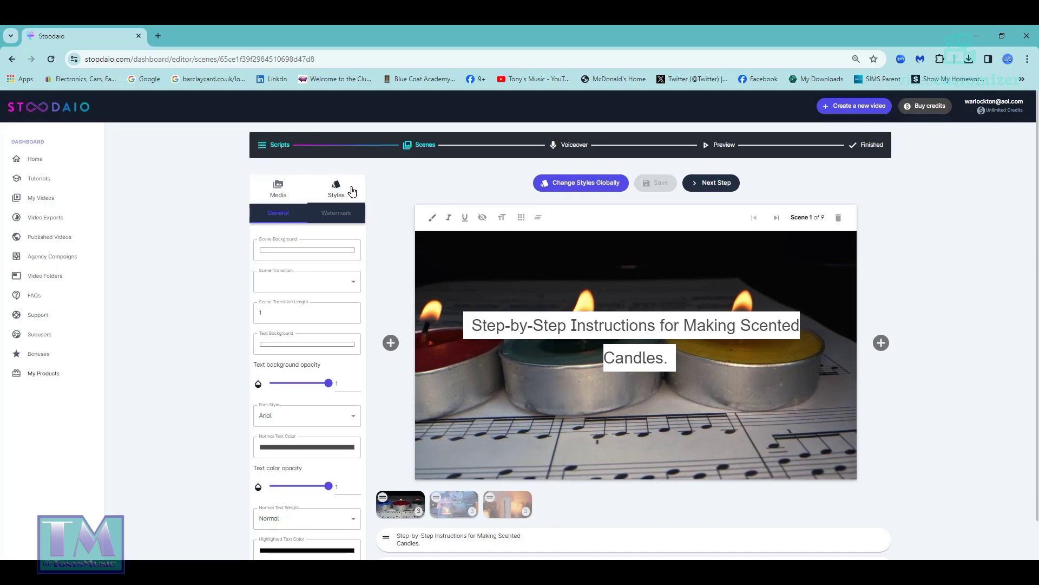
left_click(349, 283)
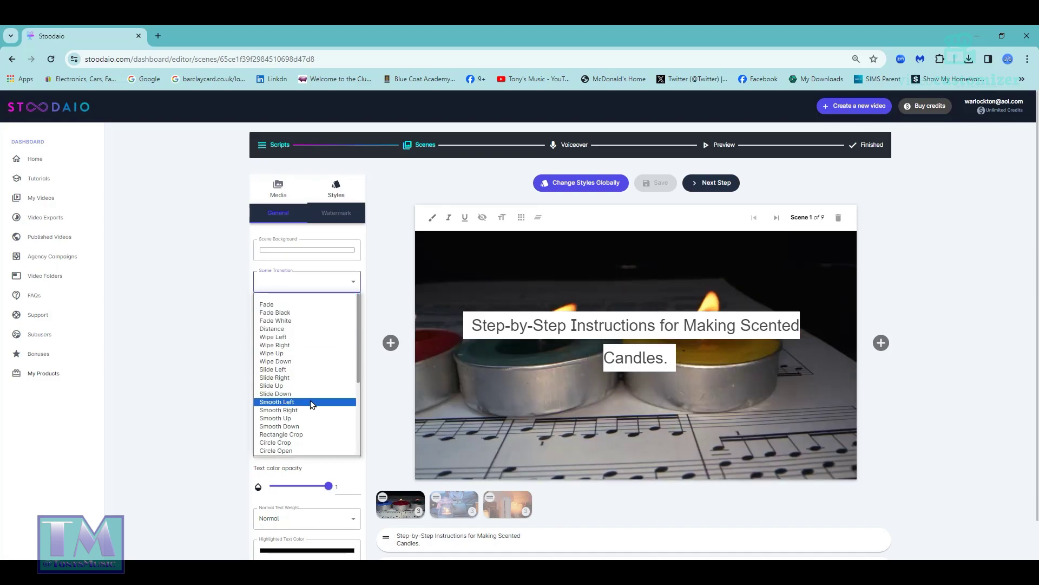
left_click(334, 371)
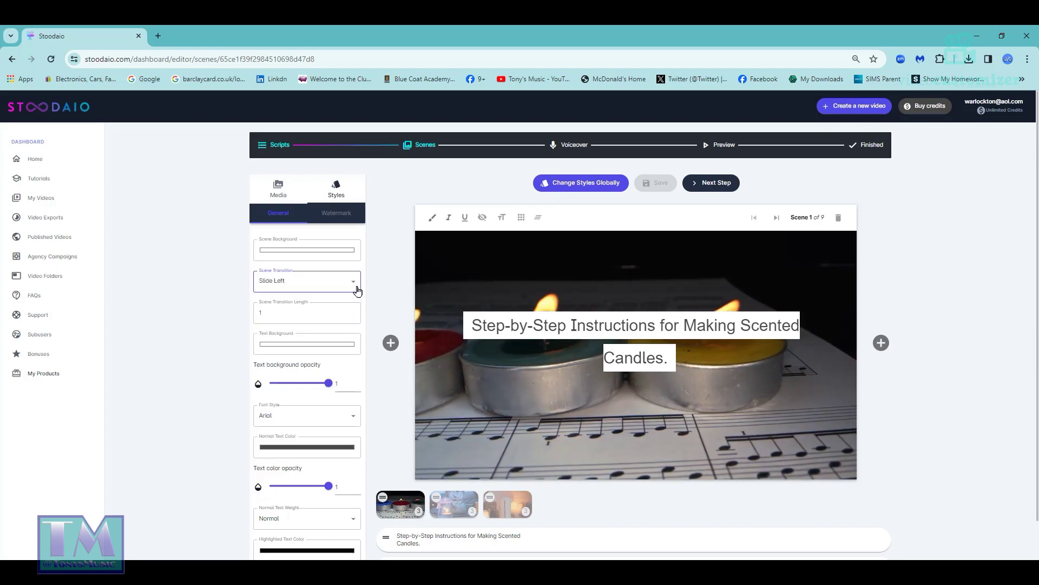
Set the text background color to a dark red of about RGB 190, 9, 9
left_click(350, 349)
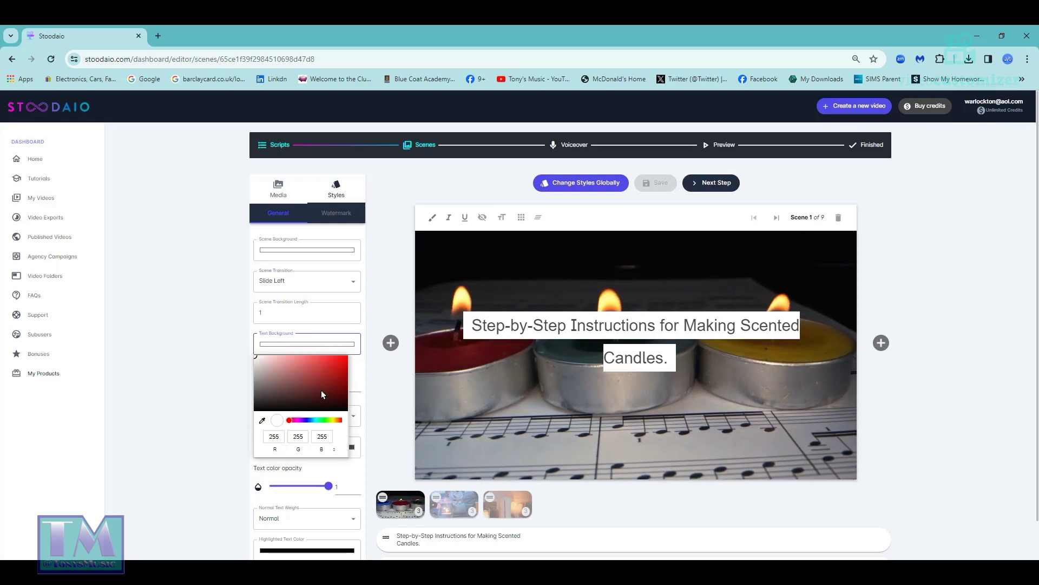
left_click(337, 362)
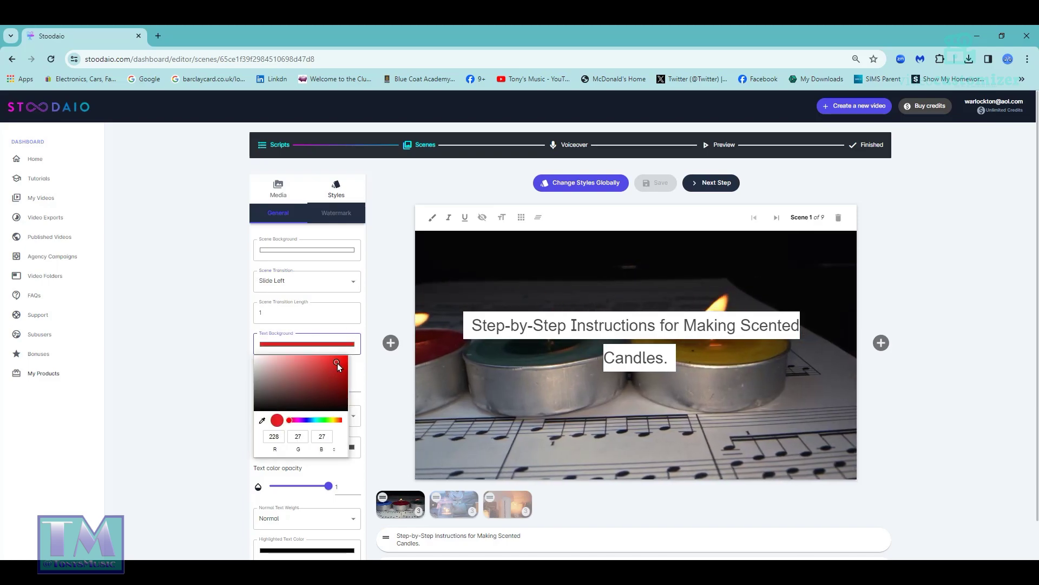
left_click(333, 388)
left_click(343, 370)
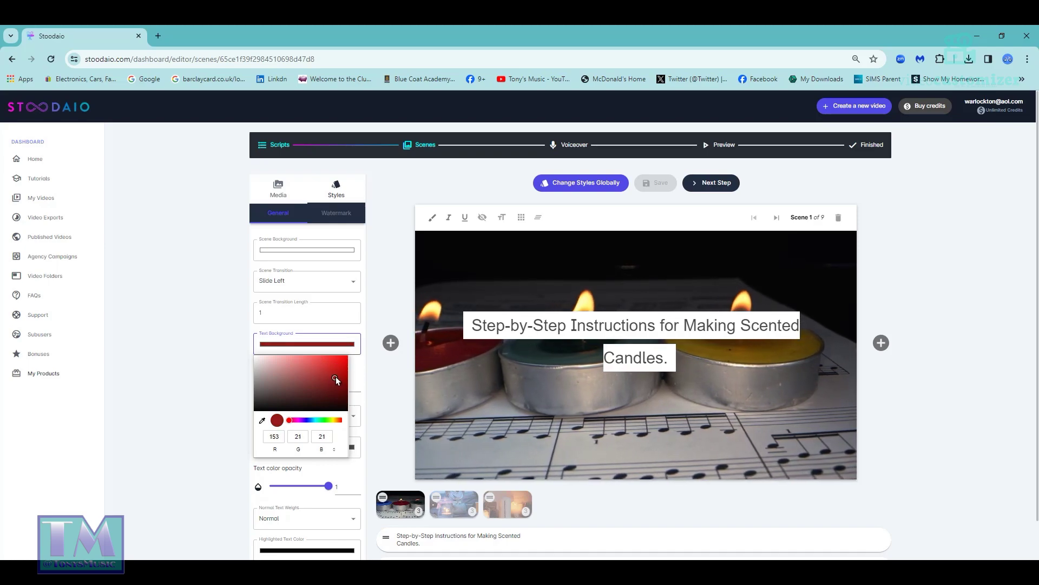
left_click(394, 385)
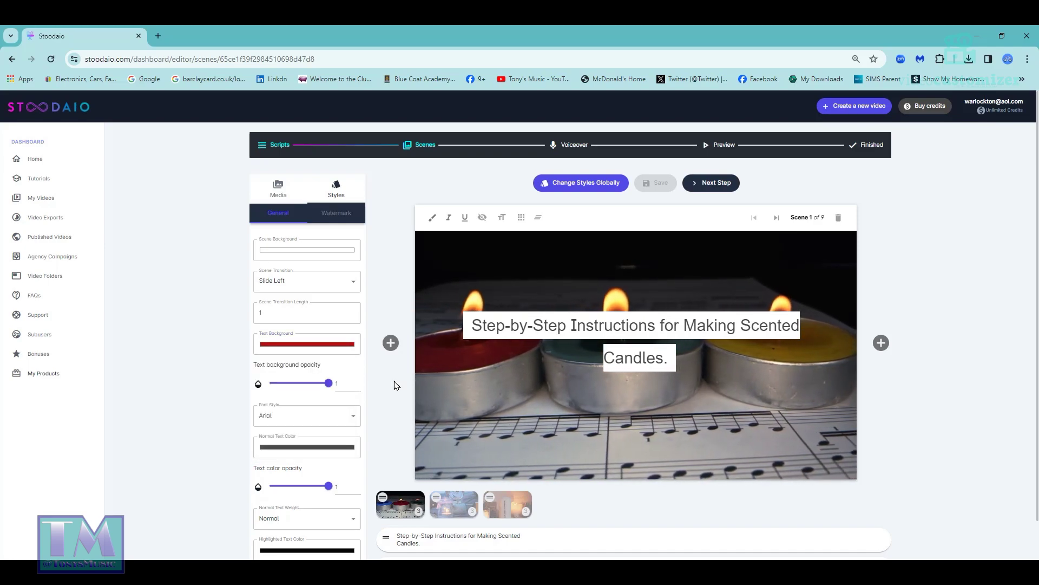
Set the font style to Bookman and the normal text color to a near-white of RGB 245, 244, 244
left_click(348, 416)
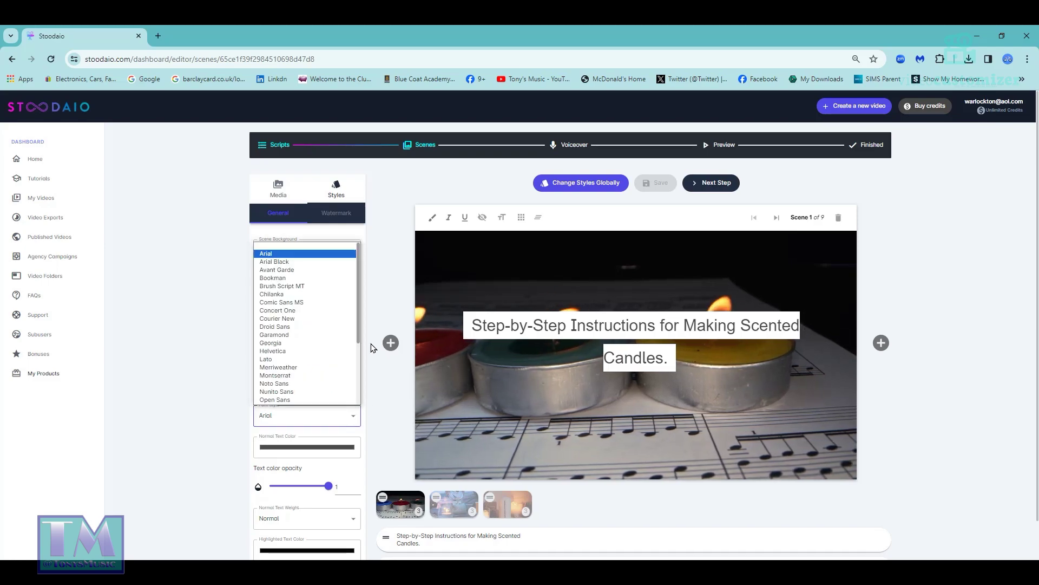
left_click(310, 278)
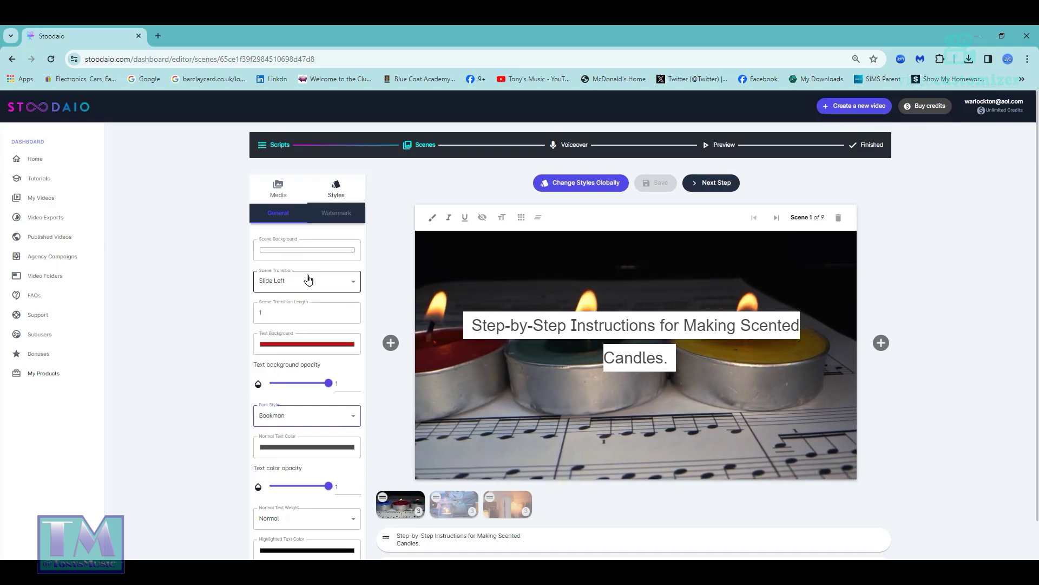
left_click(314, 447)
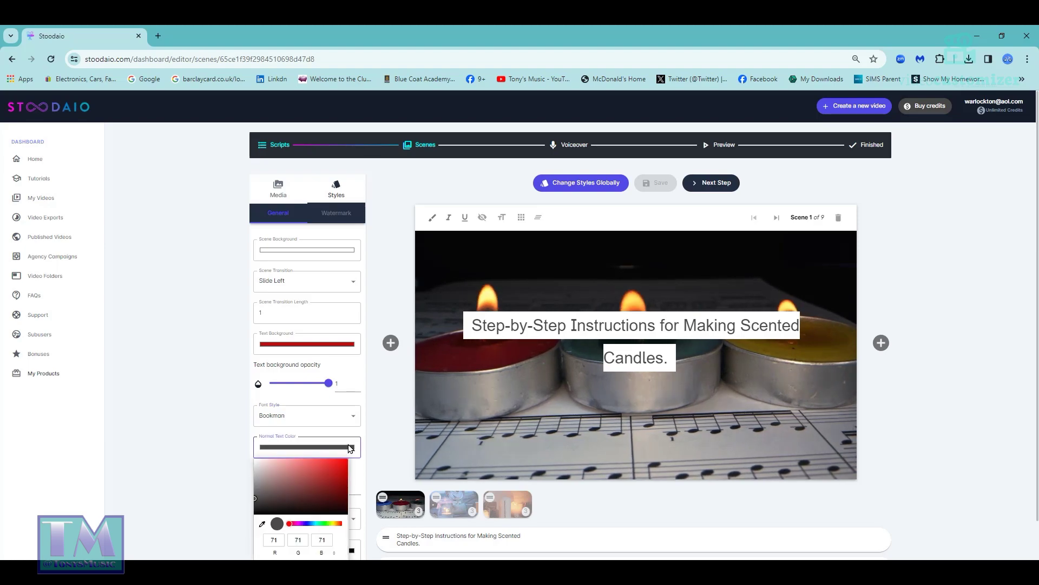
left_click(253, 464)
left_click(310, 451)
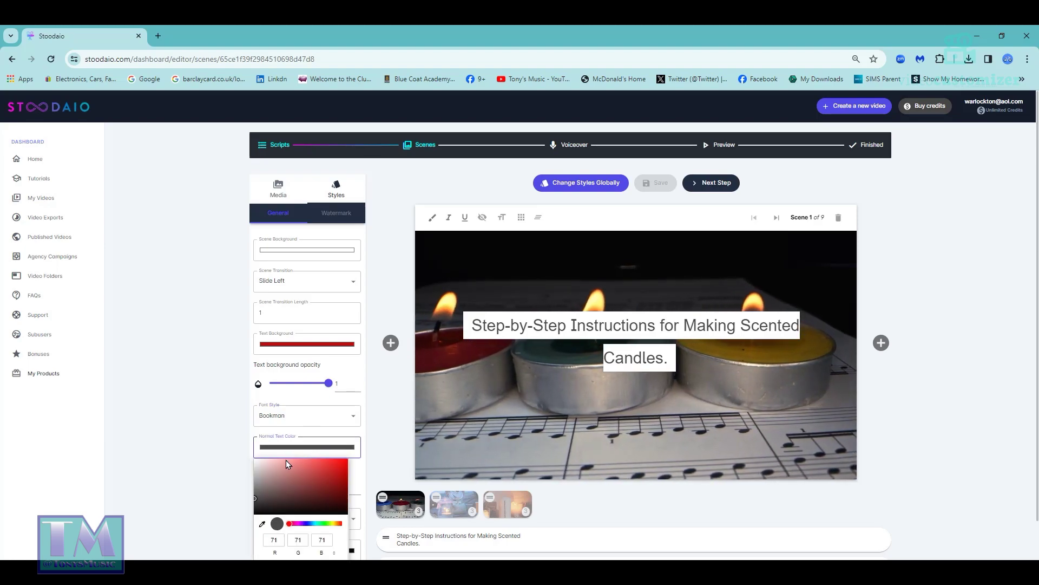
left_click(258, 462)
left_click_drag(257, 462, 256, 461)
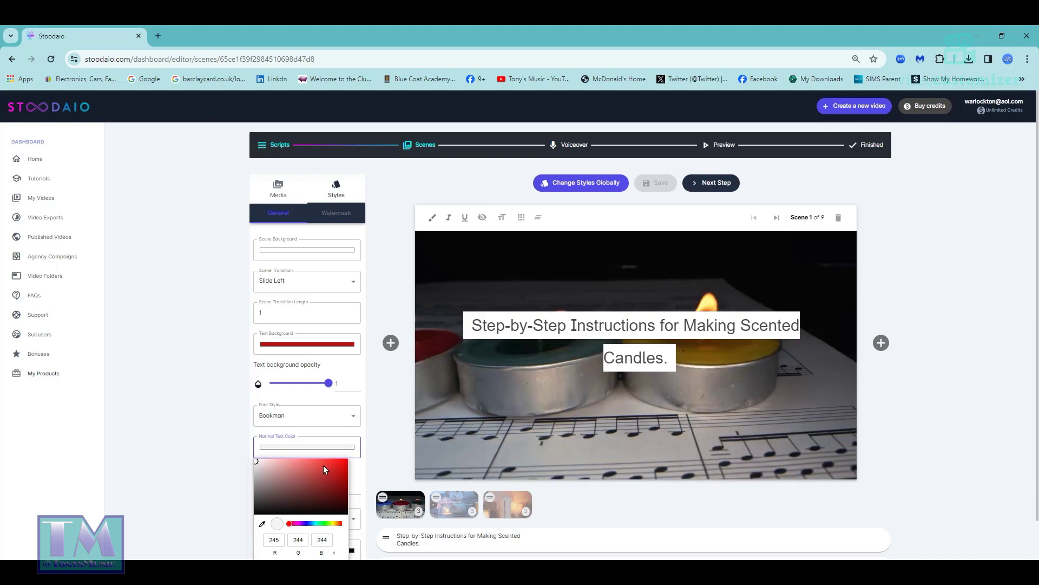
left_click(376, 446)
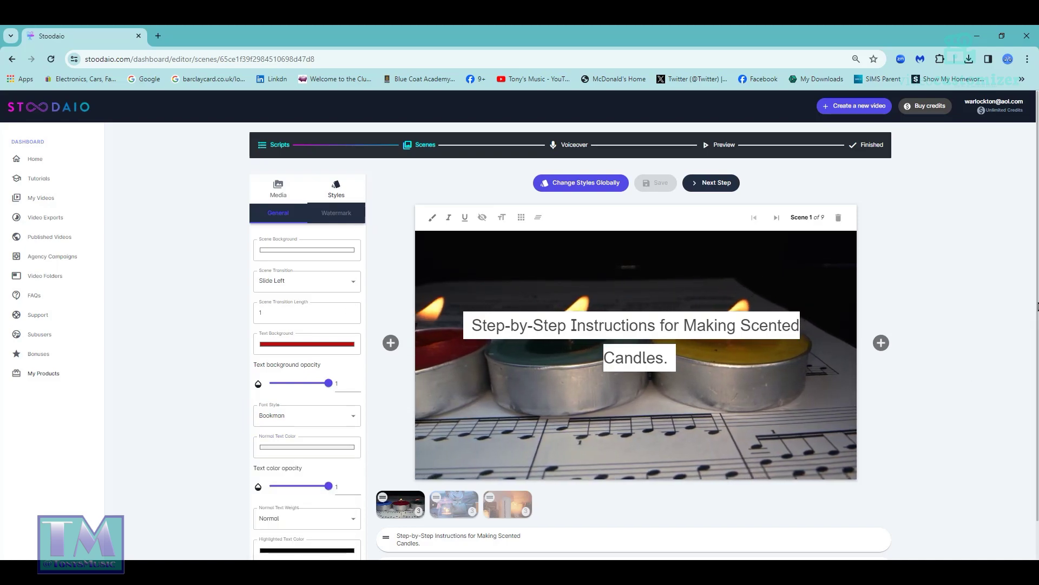
Apply the scene's styles with white normal text, 0.5 text background opacity and Extra Bold normal text weight
scroll(1036, 379, "down", 2)
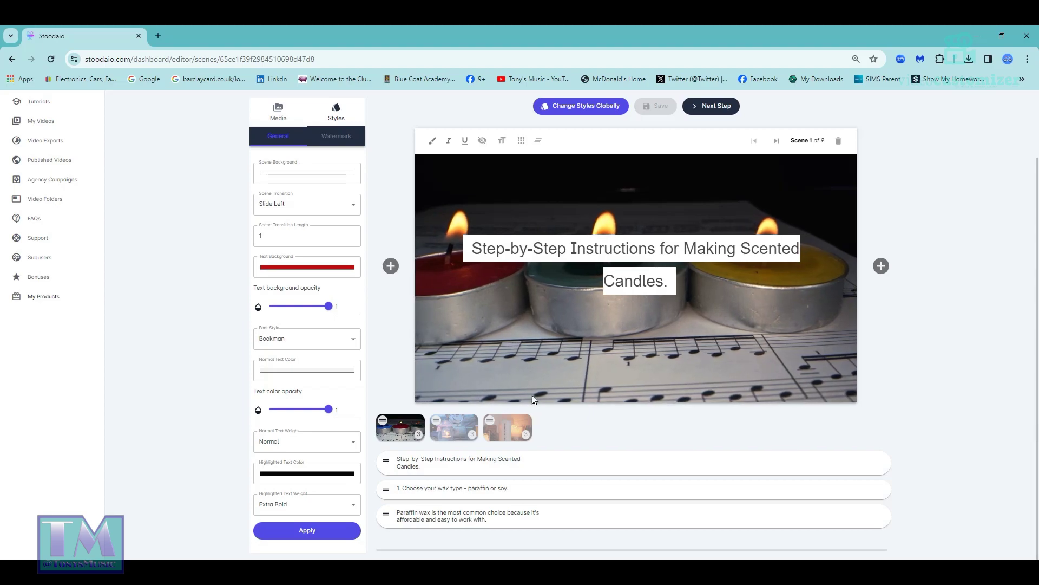
left_click(330, 275)
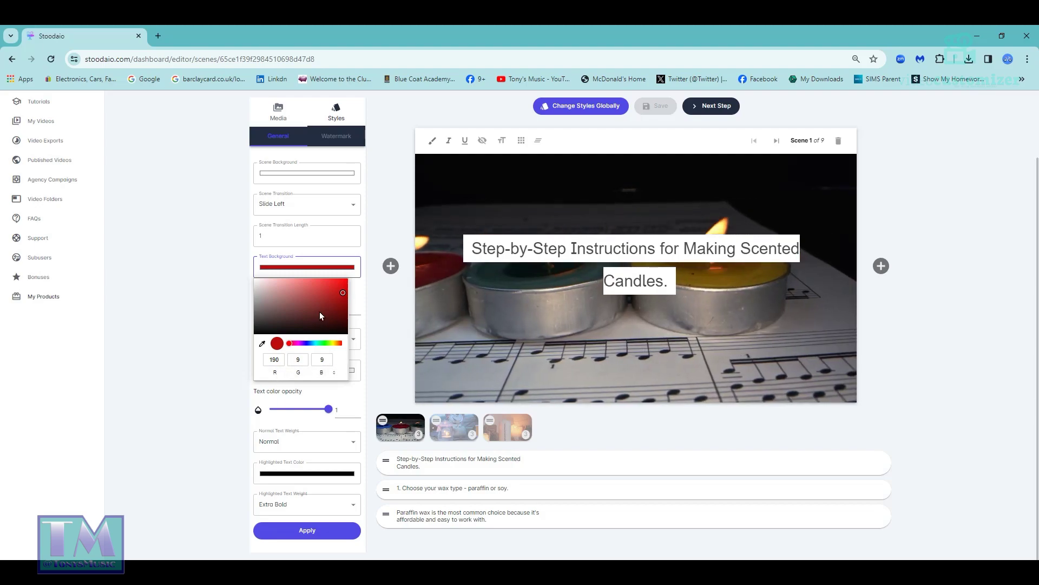
left_click(379, 362)
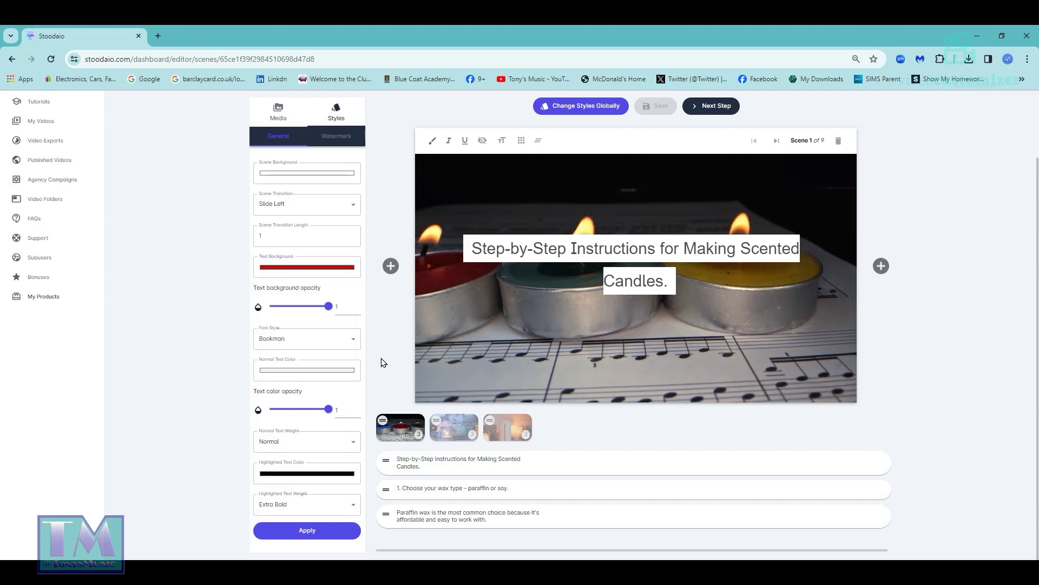
left_click(339, 370)
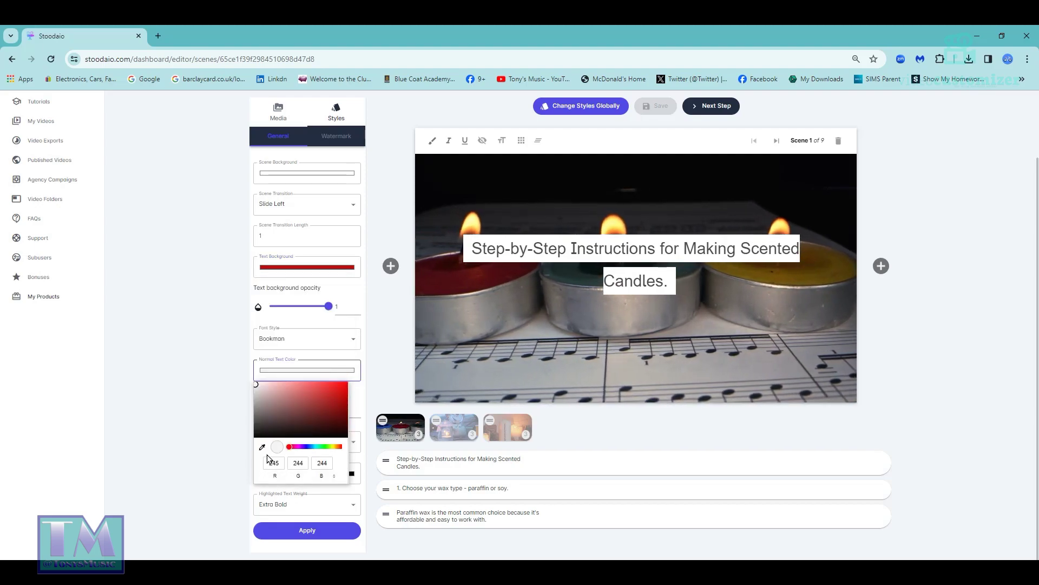
mouse_move(259, 386)
left_mouse_down()
mouse_move(278, 386)
mouse_move(267, 387)
left_mouse_up()
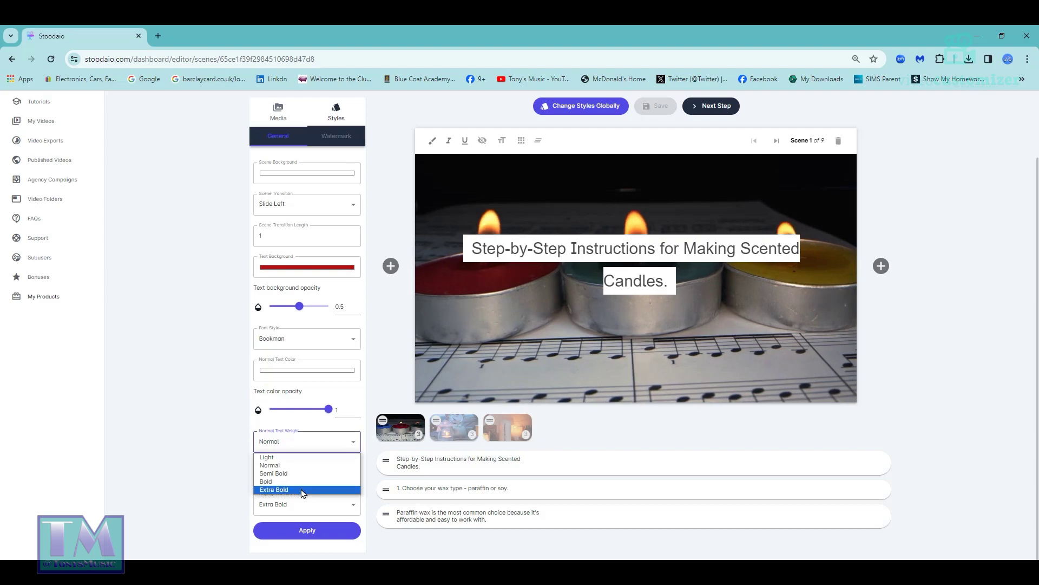
left_click(302, 490)
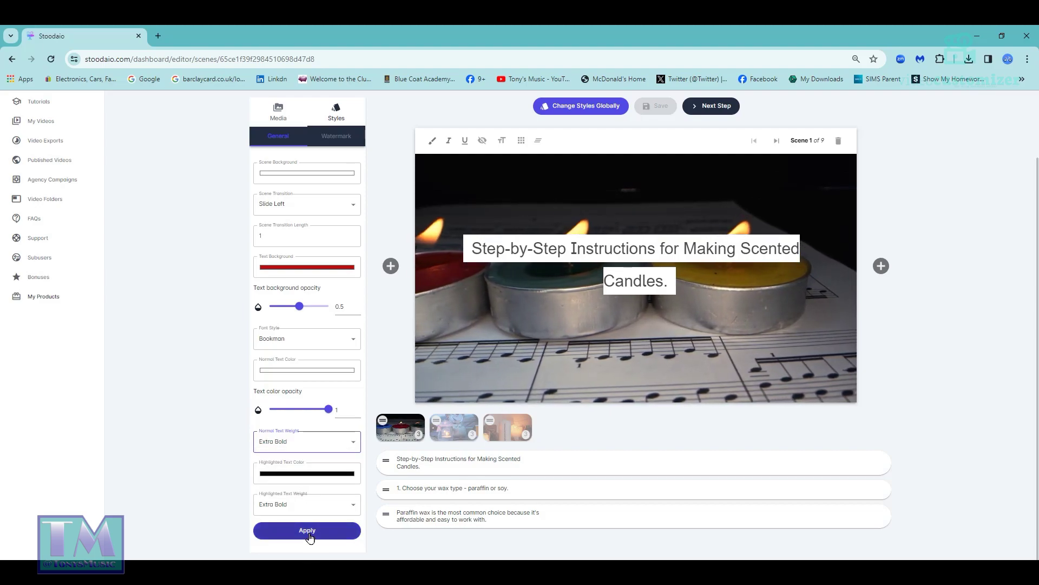
left_click(311, 536)
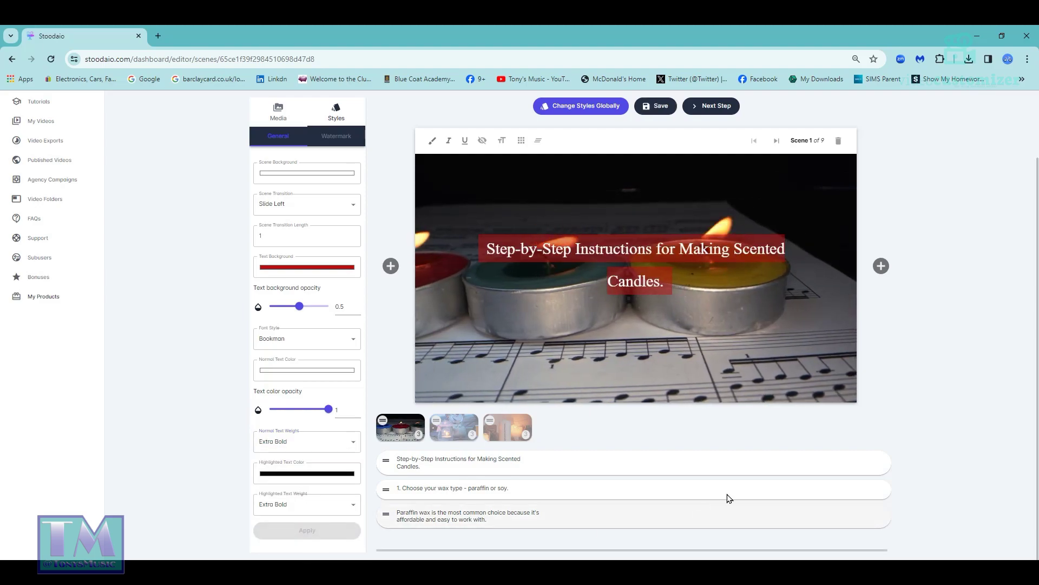
Set the first slide's text size to 20, and place the "Choose your wax type" slide's text at Top Center in a smaller size
left_click(501, 143)
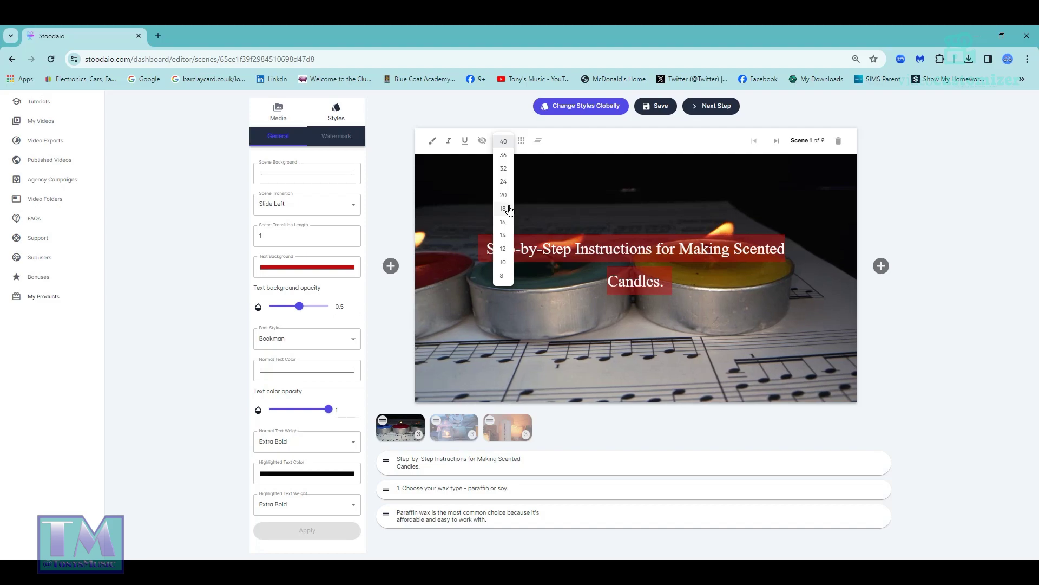
left_click(509, 196)
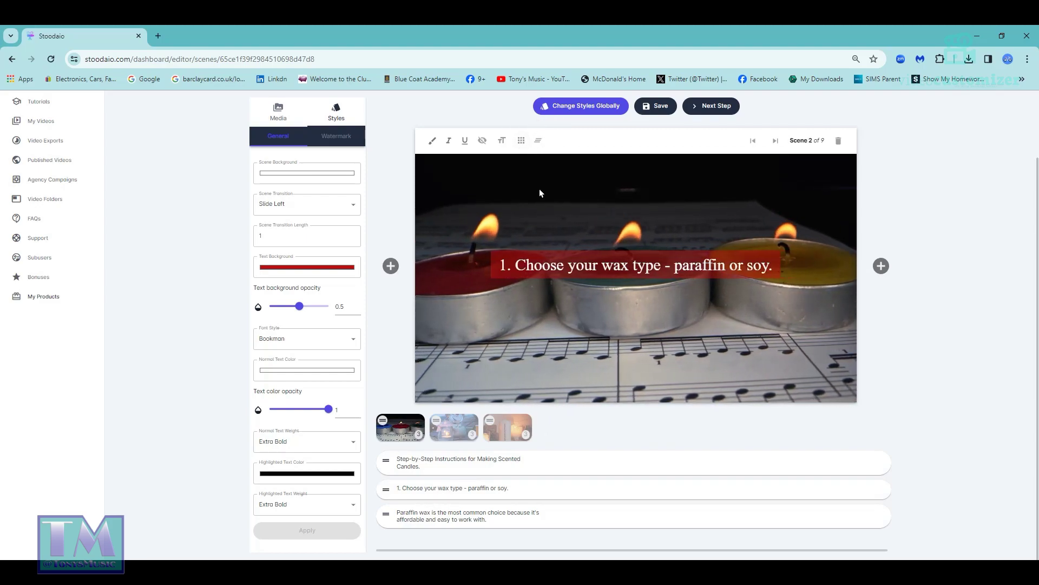
left_click(521, 141)
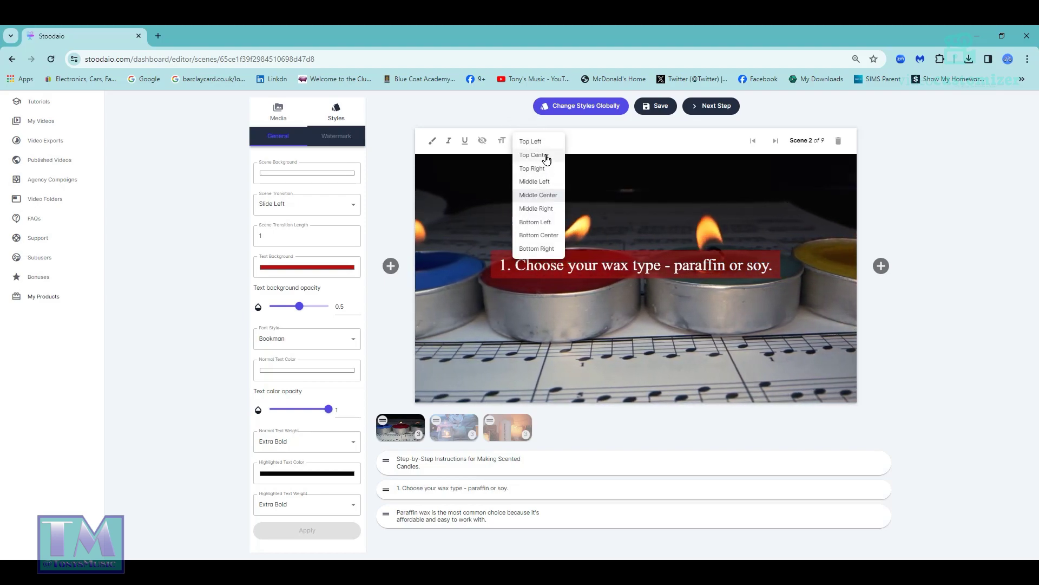
left_click(546, 157)
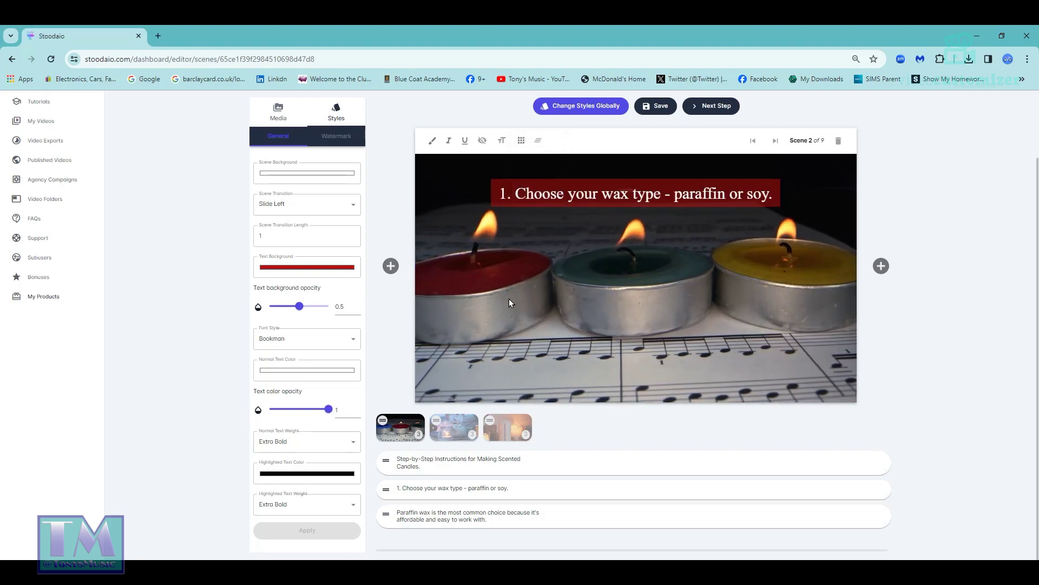
left_click(501, 140)
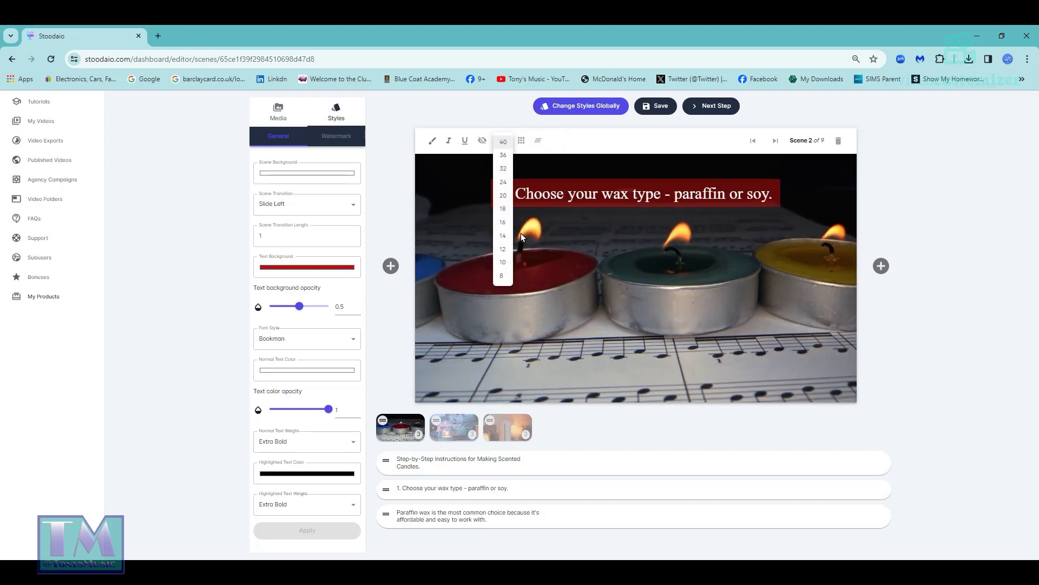
left_click(505, 235)
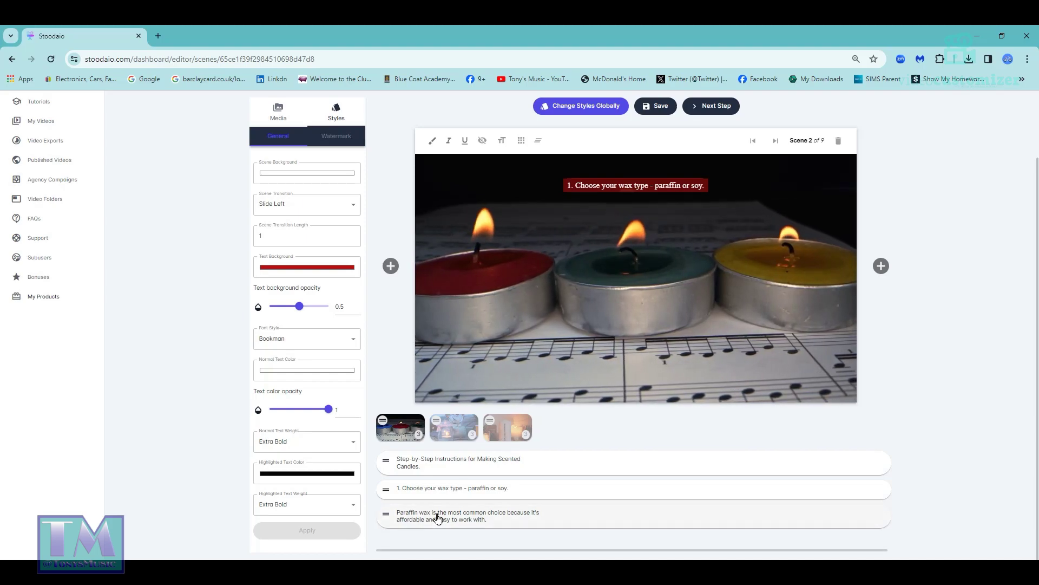
Reduce the text size of the "Paraffin wax is the most common choice" slide and position its text at Bottom Center
left_click(441, 515)
left_click(502, 140)
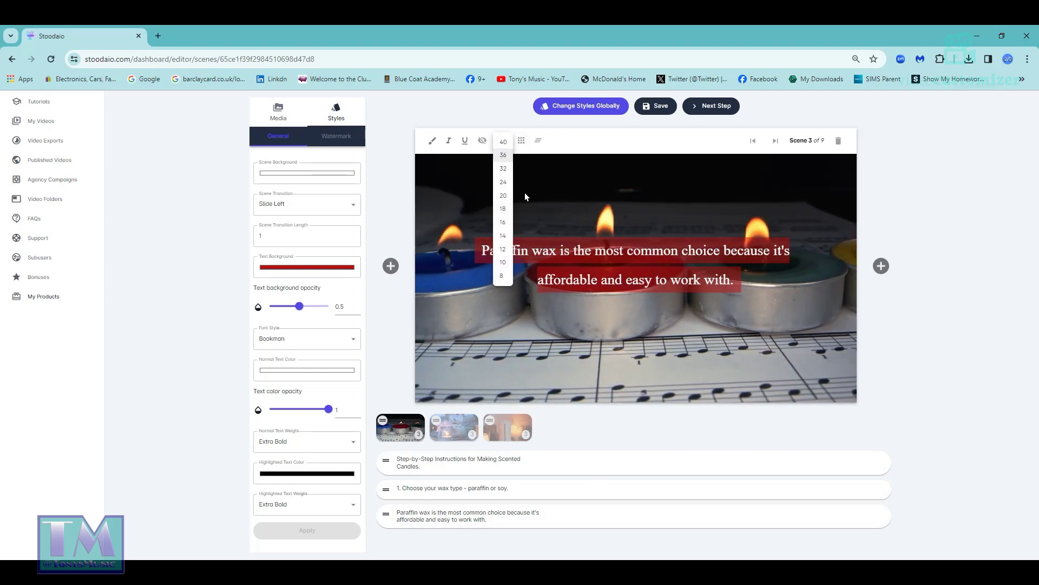
left_click(504, 262)
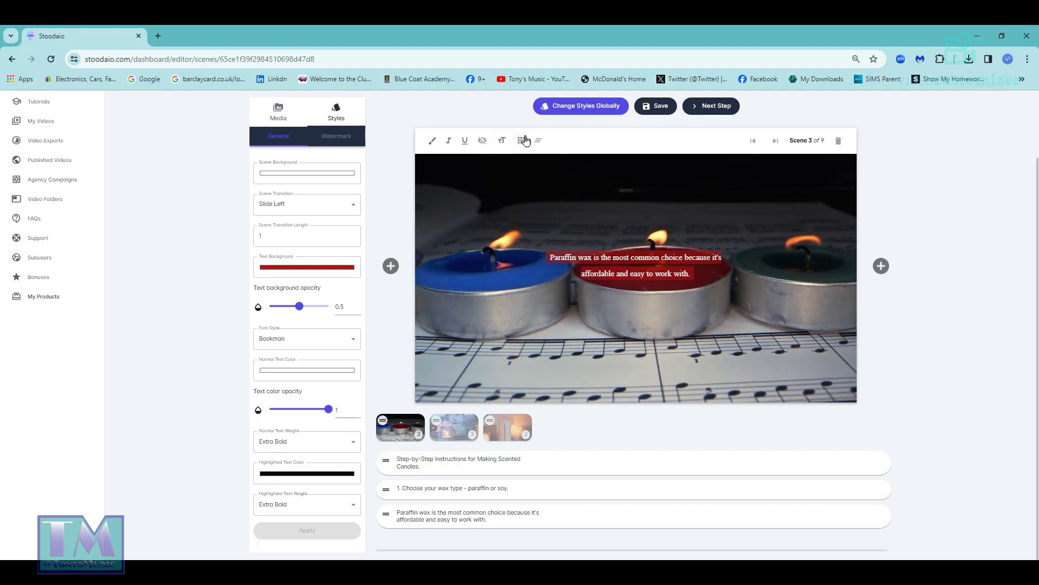
left_click(524, 141)
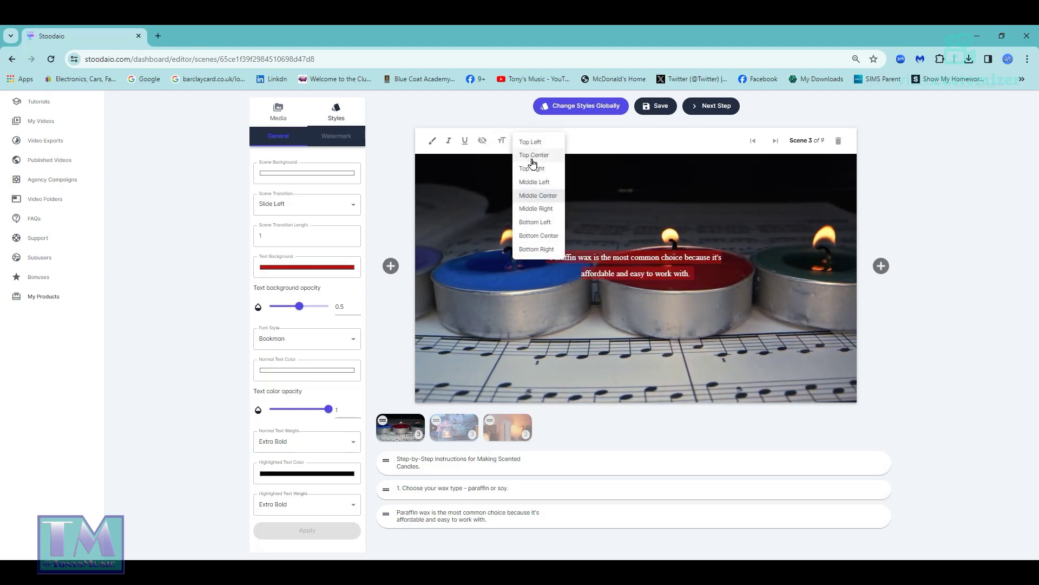
left_click(539, 238)
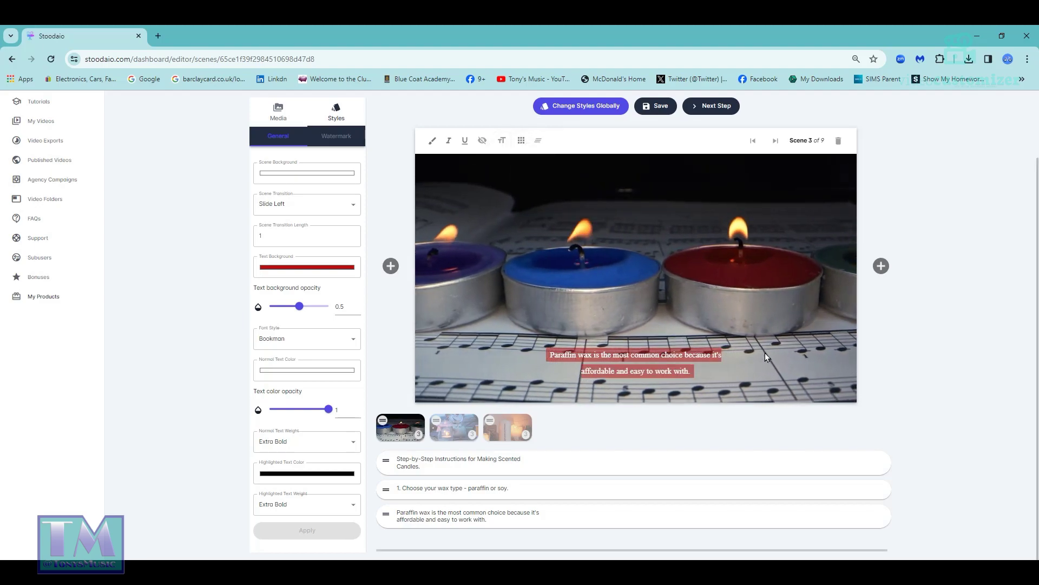
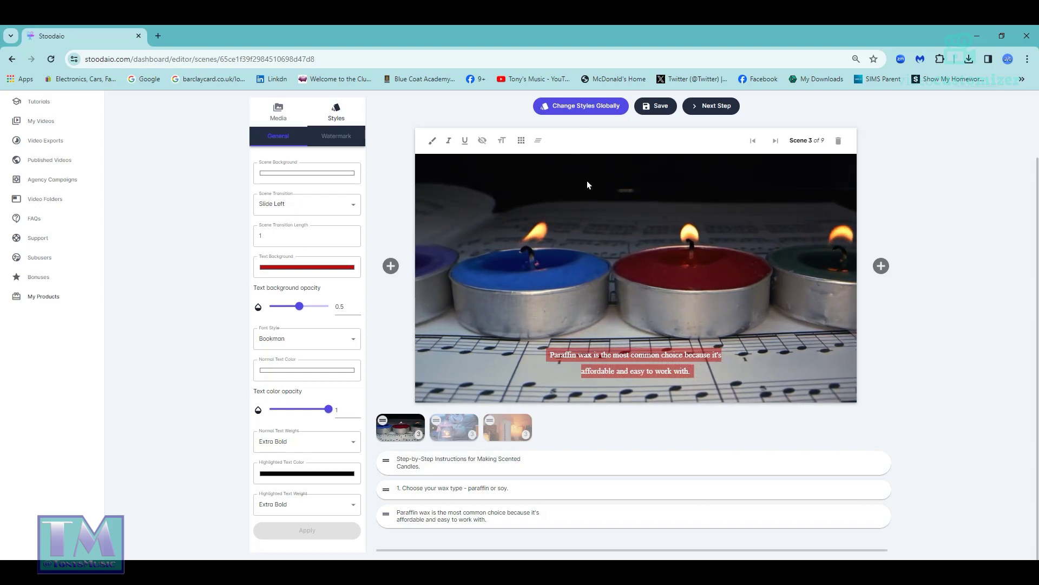
Try the Slide text animation on the "Paraffin wax is the most common choice" slide
left_click(539, 141)
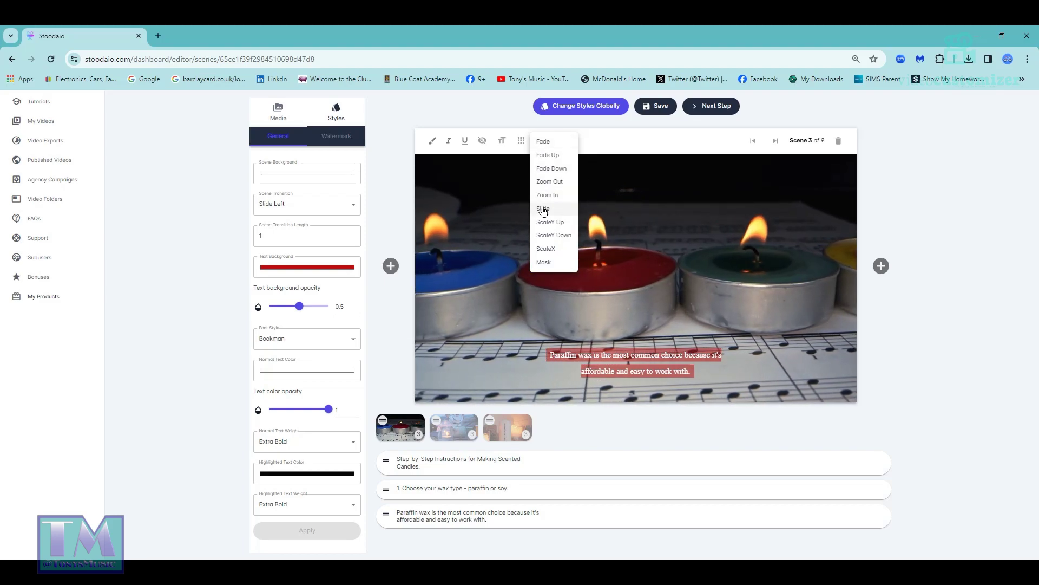
left_click(543, 209)
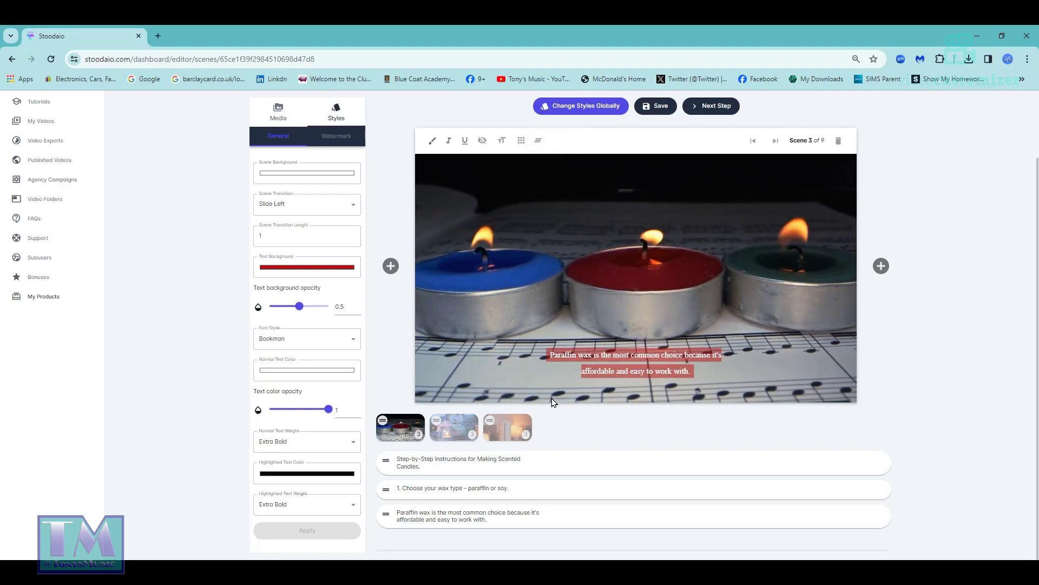
left_click(538, 140)
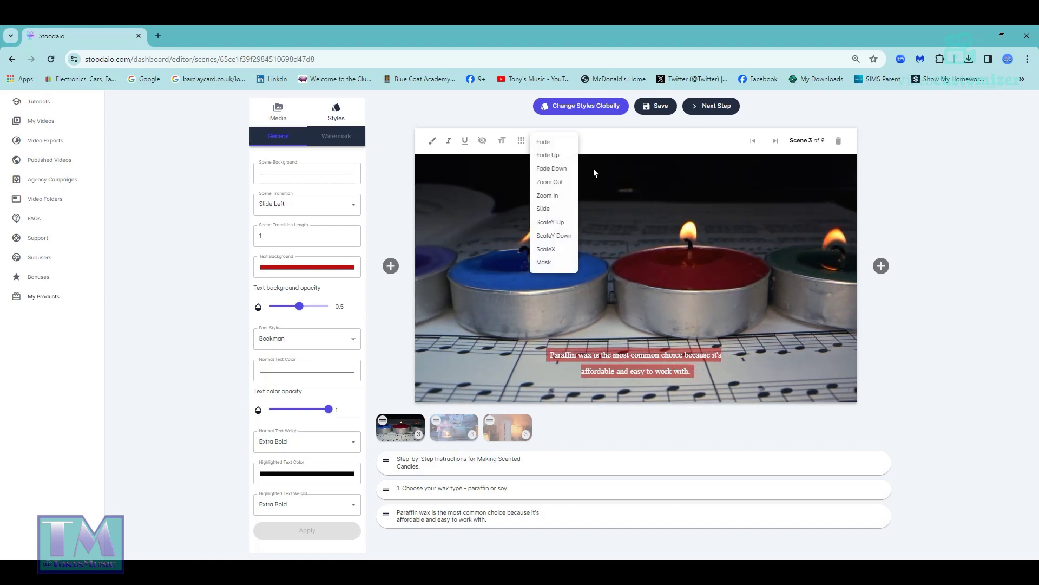
left_click(549, 196)
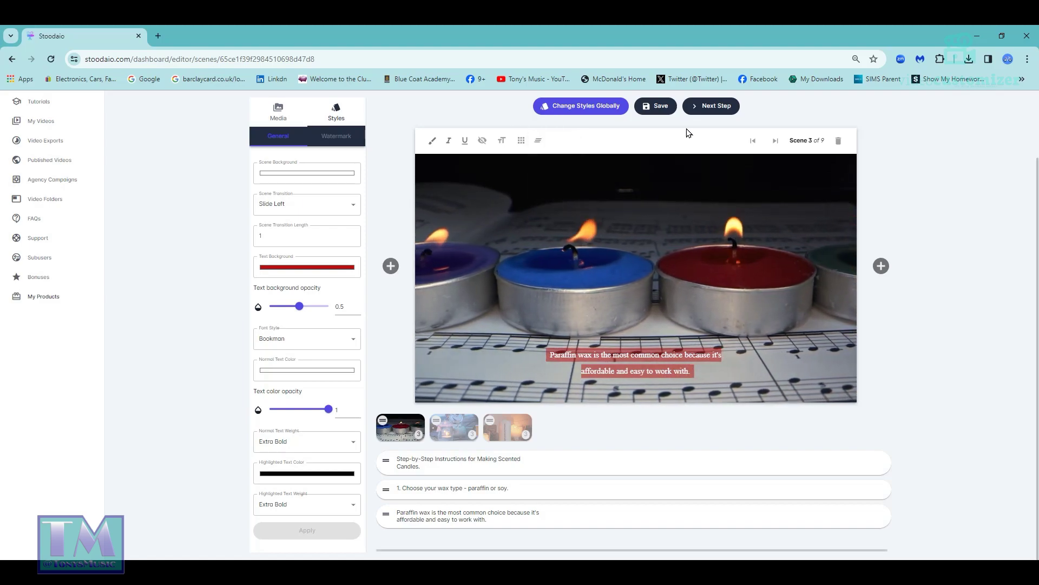
Animate the "Choose your wax type" text with ScaleY Up and the "Paraffin wax" text with ScaleY Down, and save the changes
left_click(431, 489)
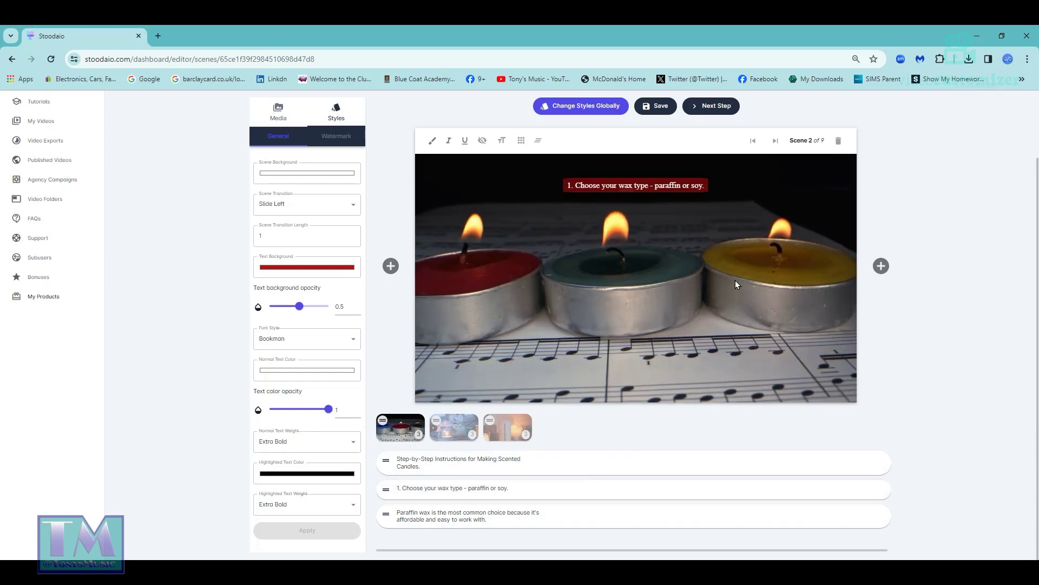
left_click(538, 140)
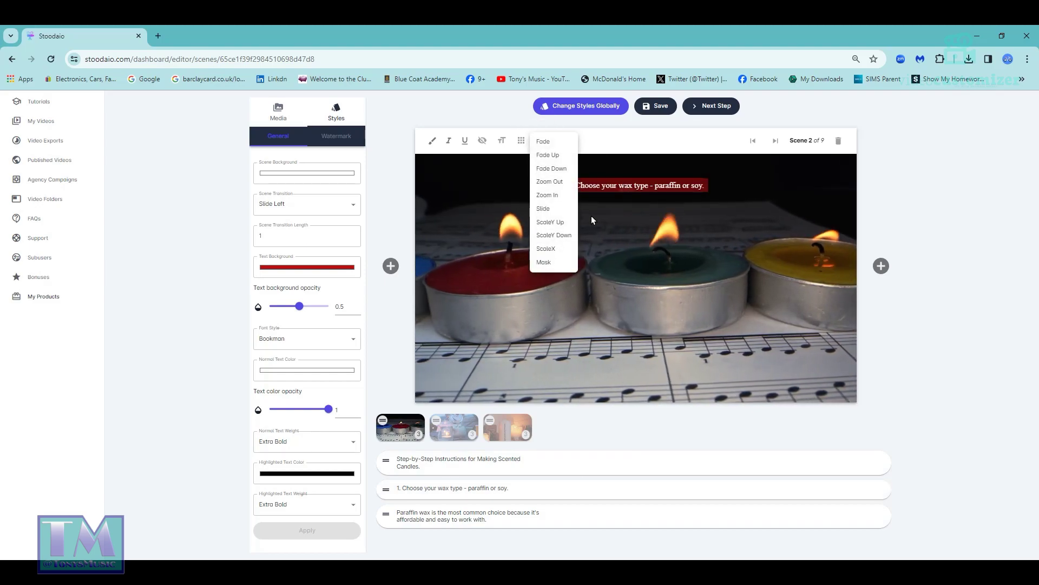
left_click(558, 223)
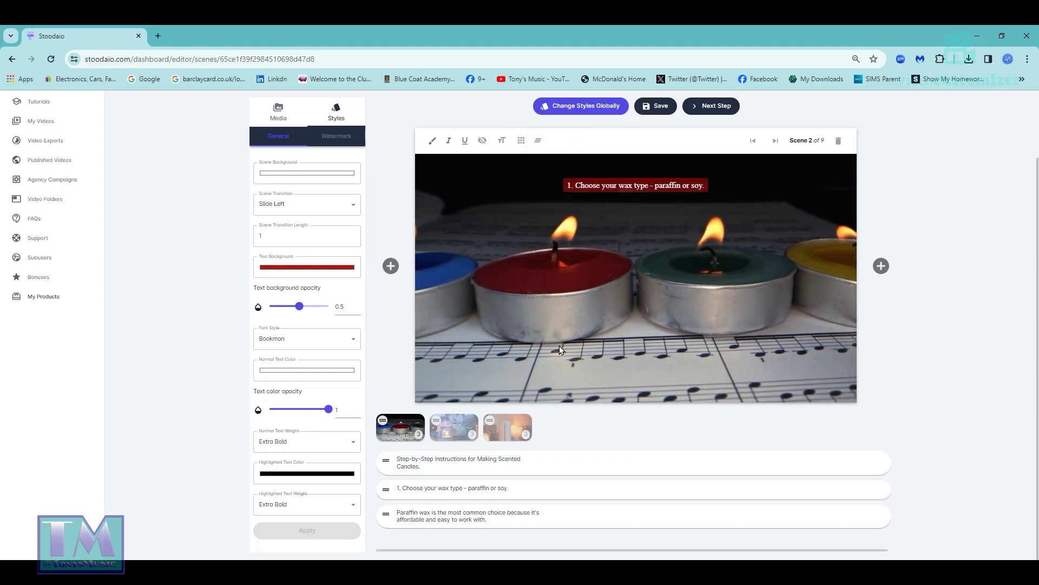
left_click(401, 515)
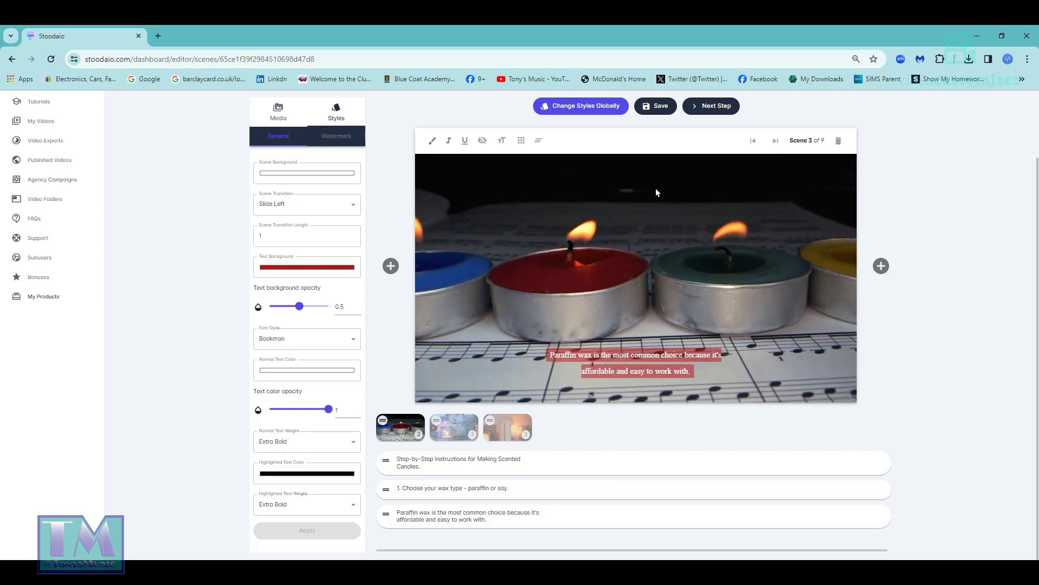
left_click(540, 139)
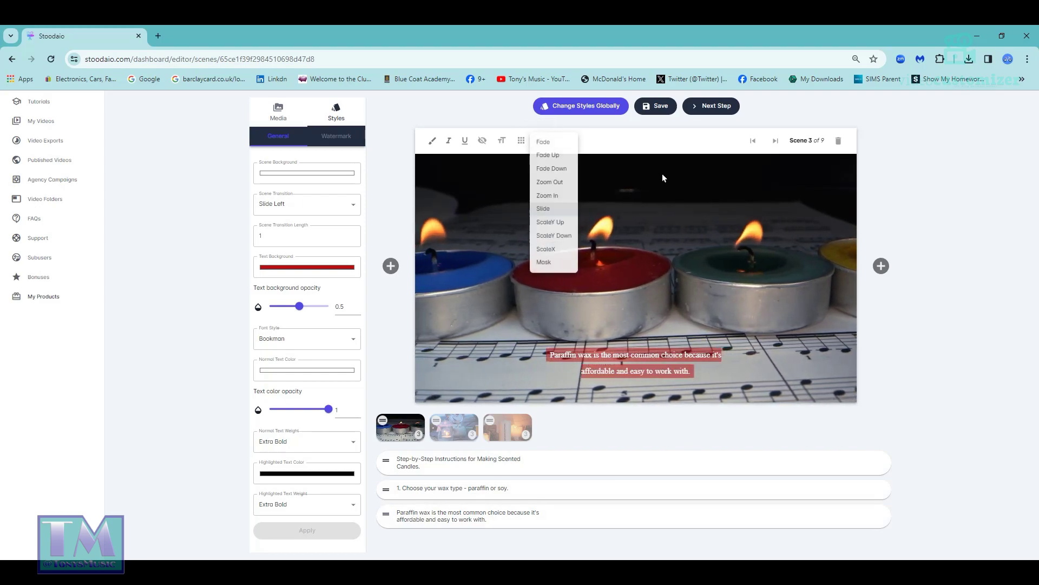
left_click(565, 237)
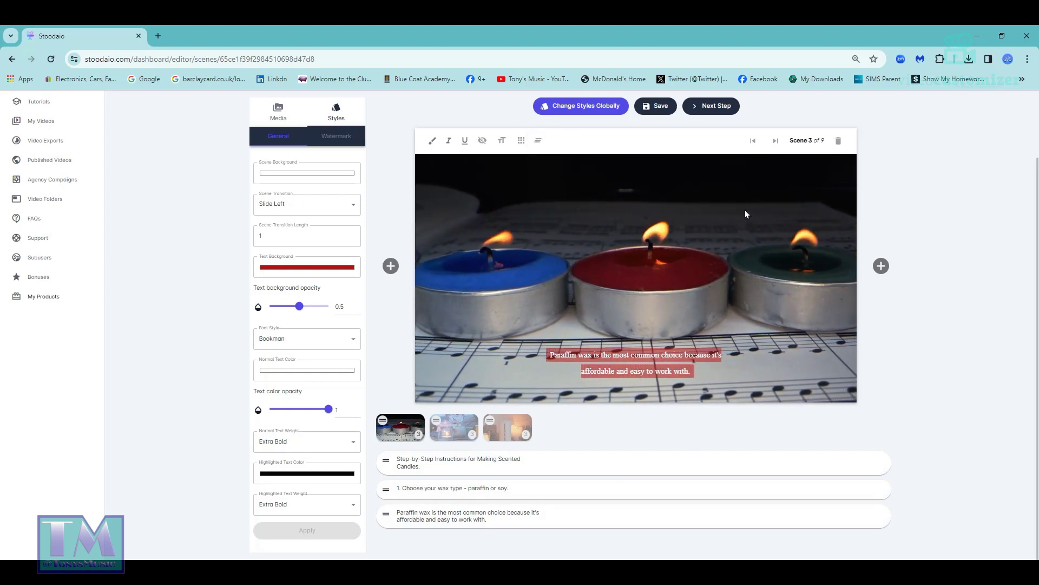
left_click(655, 106)
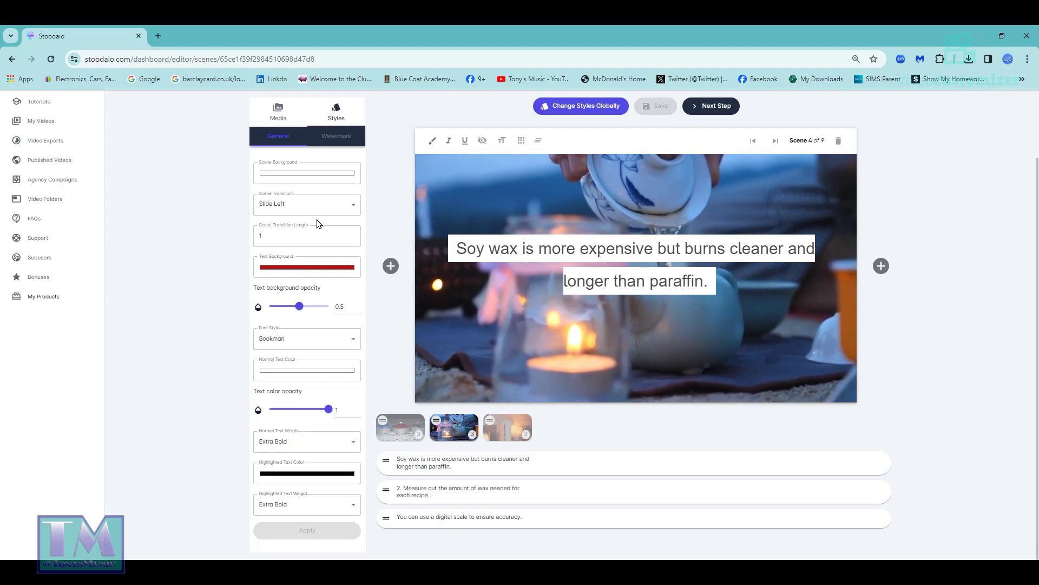
Apply a green text background of RGB 8, 145, 42 and the Slide Down scene transition to the "Soy wax is more expensive" scene
left_click(314, 267)
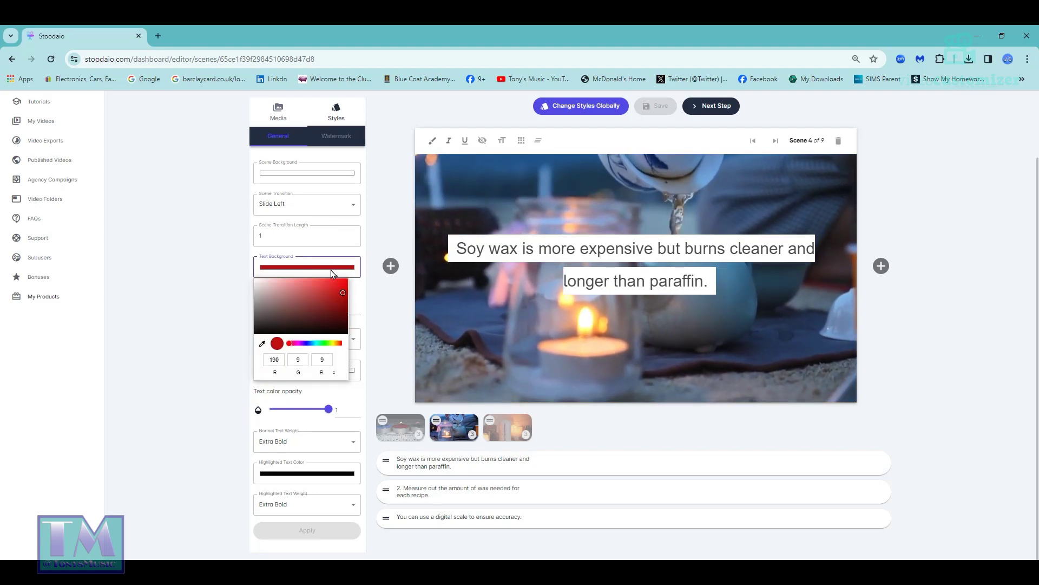
left_click(322, 343)
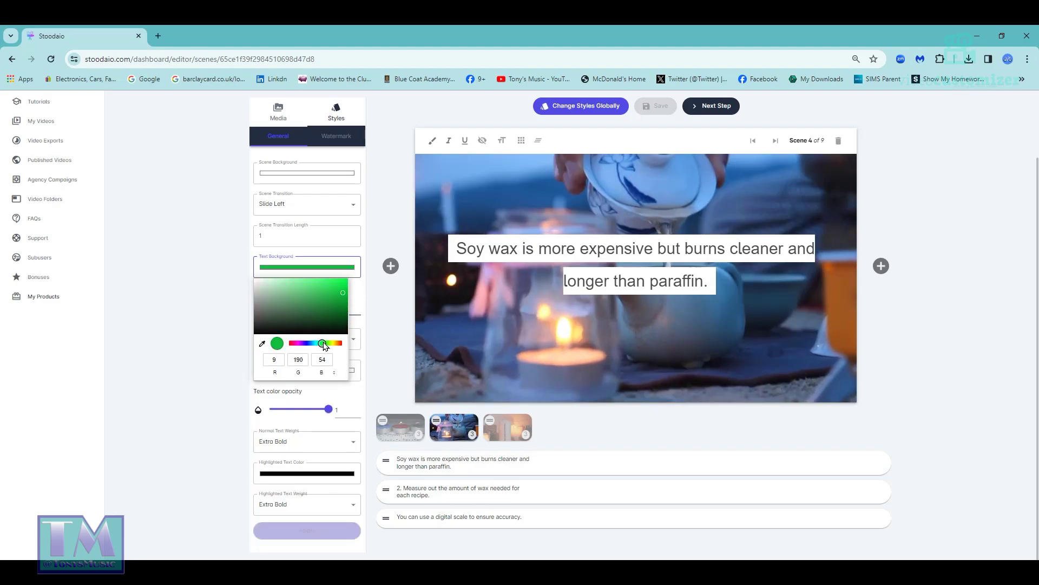
left_click(342, 303)
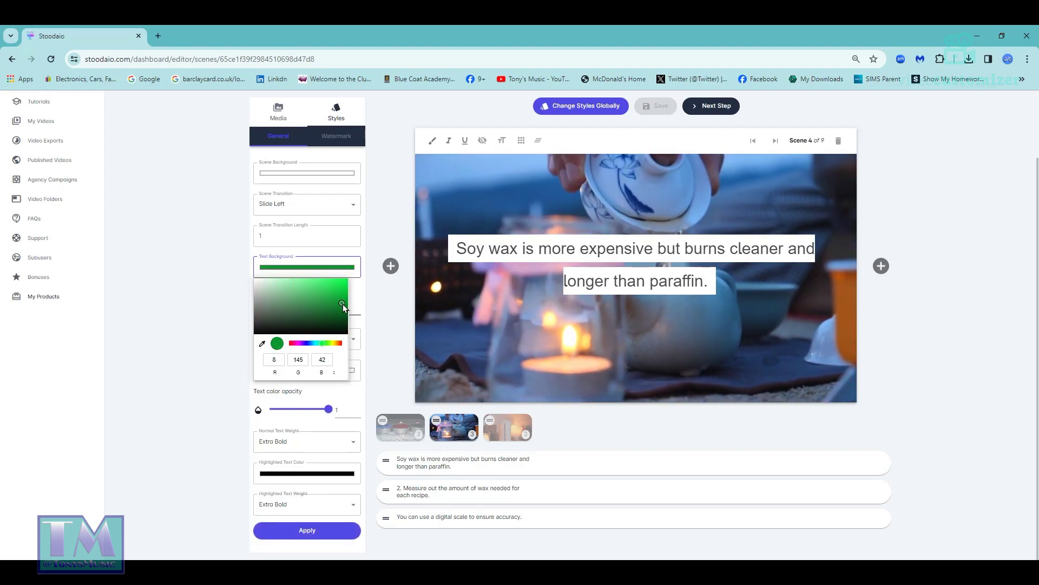
left_click(411, 313)
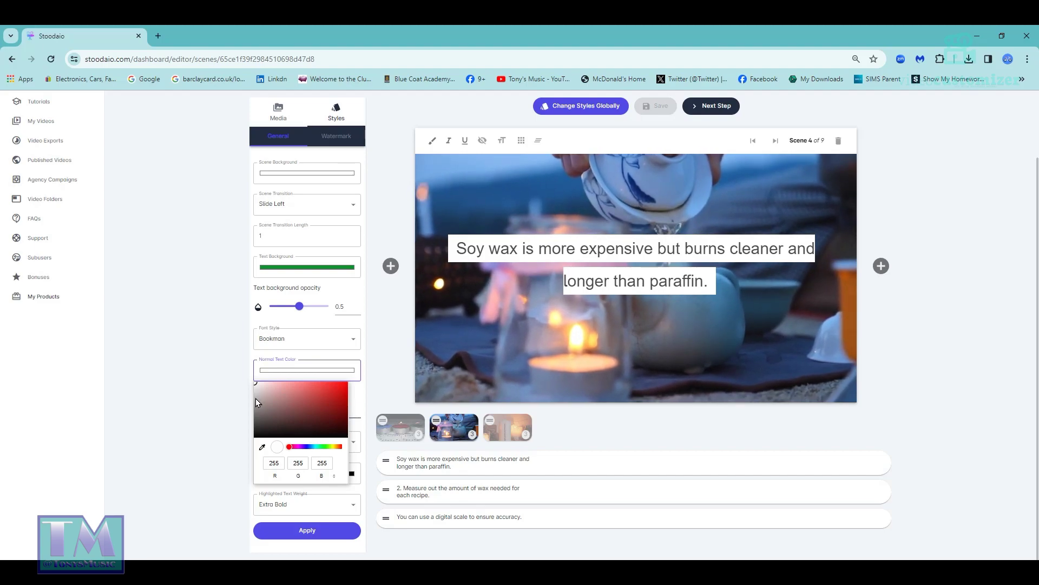
left_click(441, 352)
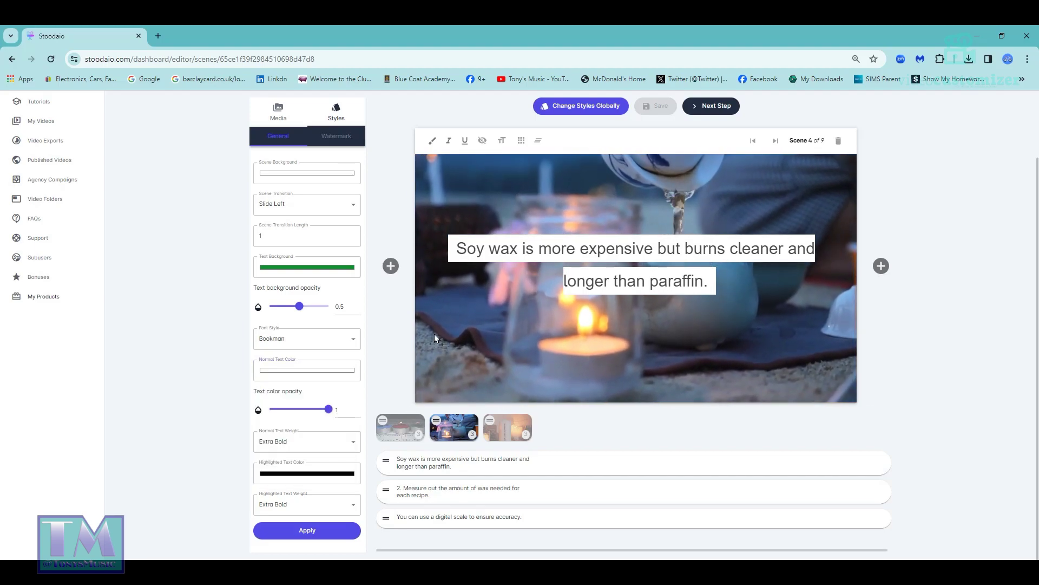
left_click(348, 211)
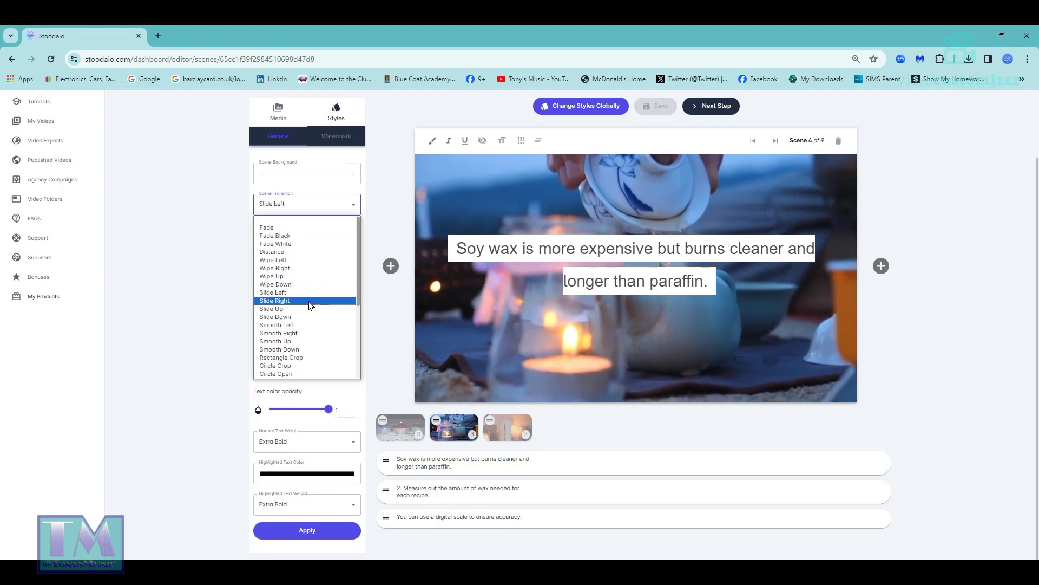
left_click(306, 318)
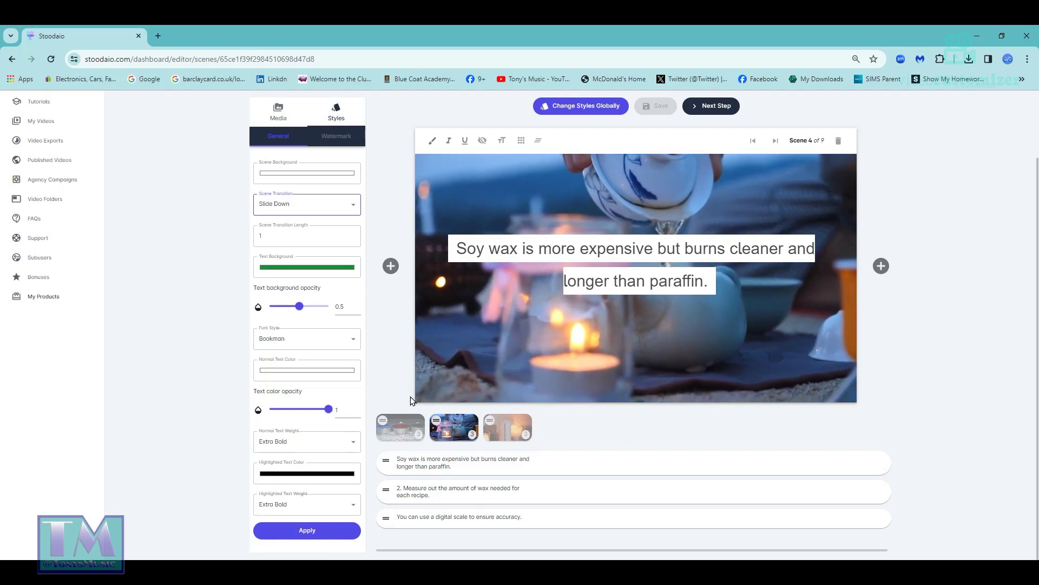
left_click(327, 535)
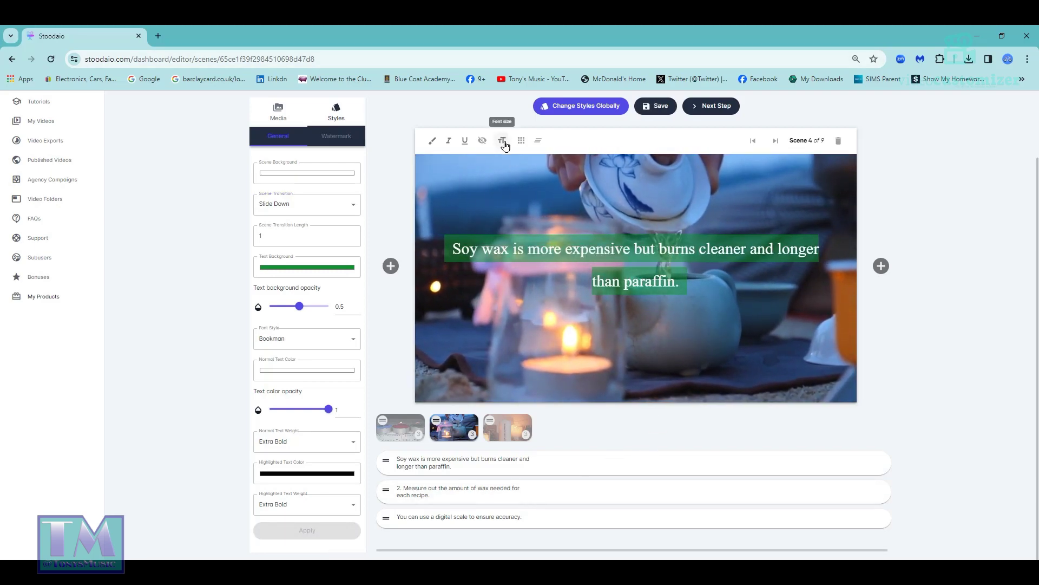
Set the "Soy wax is more expensive" slide's text to size 20 at Top Right with the ScaleX animation
left_click(503, 208)
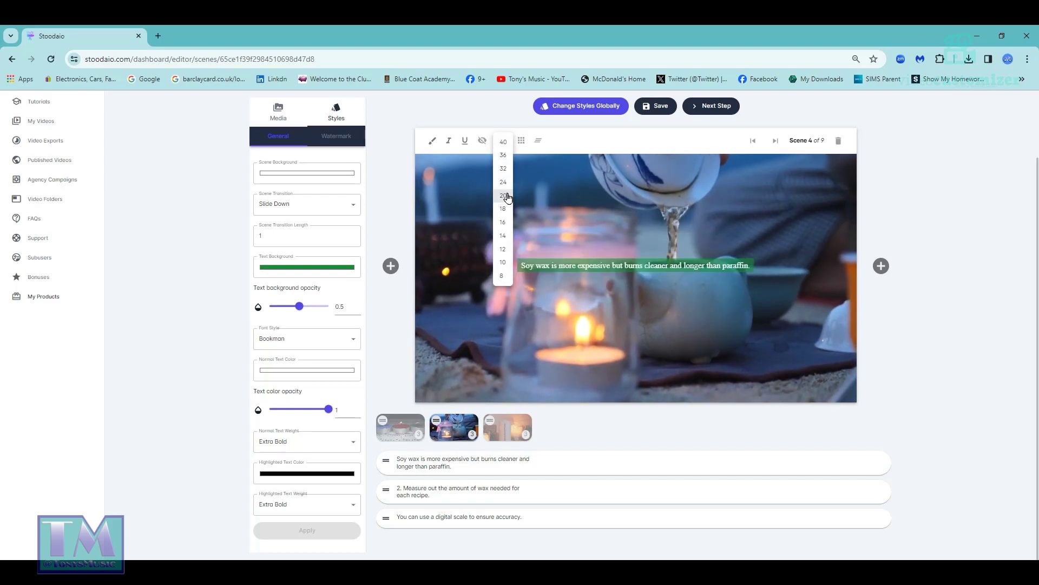
left_click(522, 140)
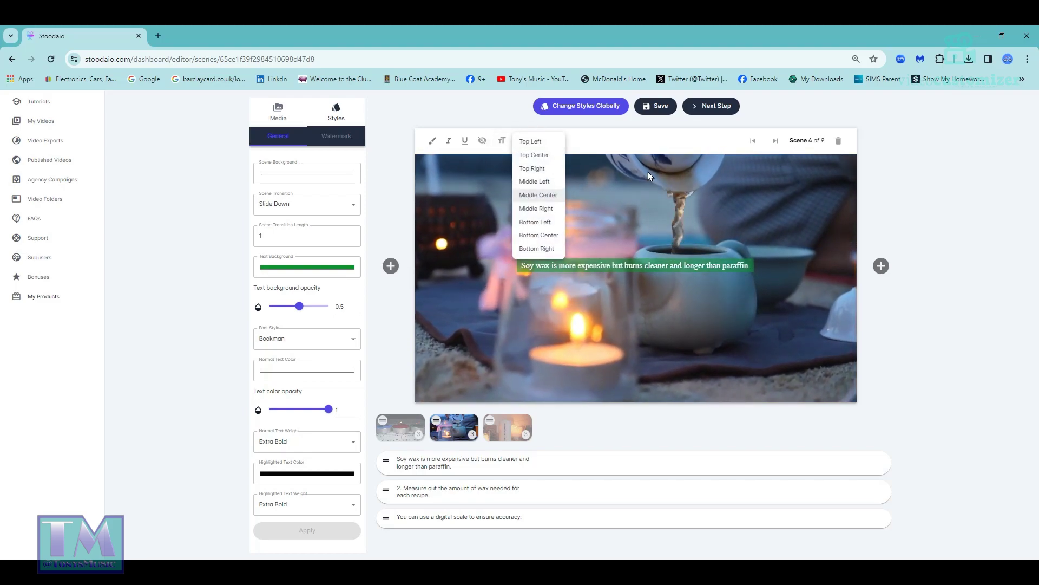
left_click(555, 173)
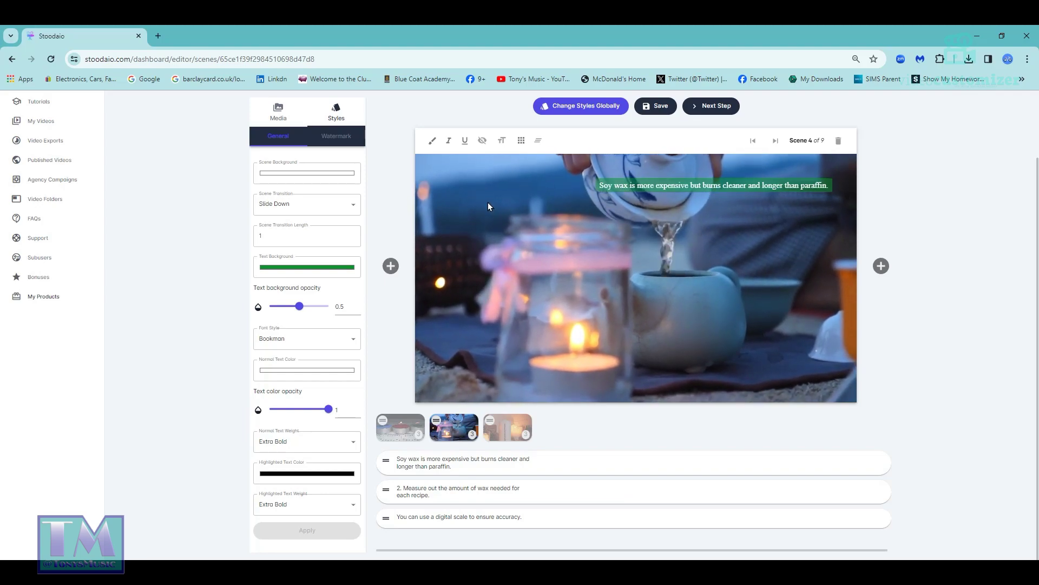
left_click(539, 142)
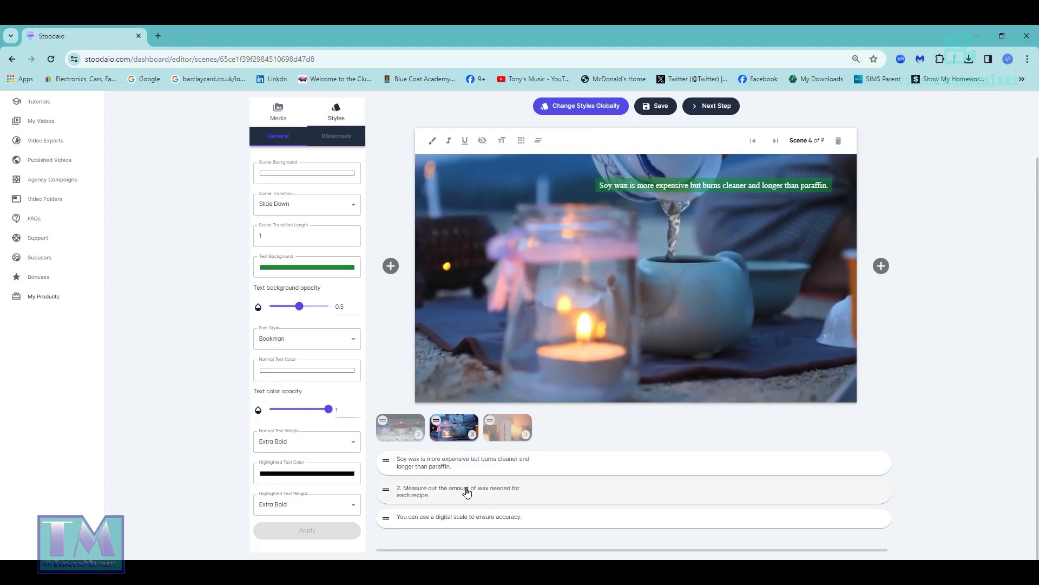
Give the "Measure out the amount of wax" slide's text the Mask animation, size 20 and the Middle Right position
left_click(467, 492)
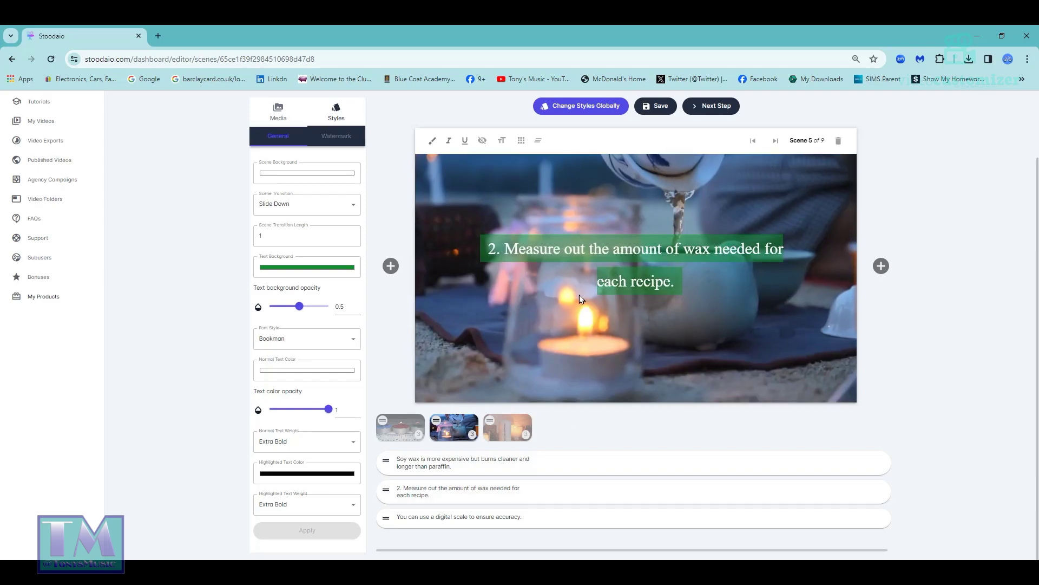
left_click(538, 142)
left_click(551, 263)
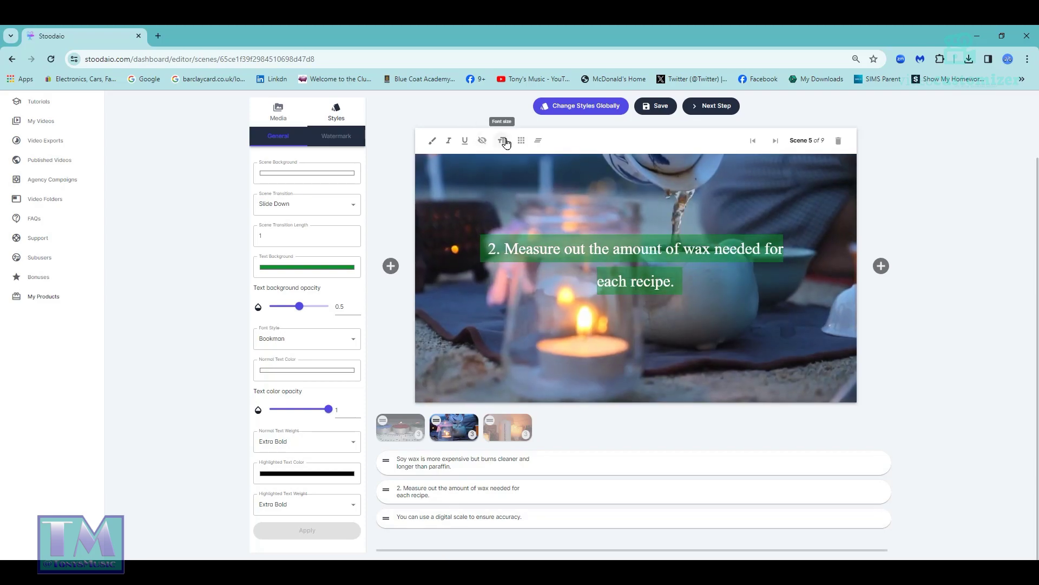
left_click(504, 141)
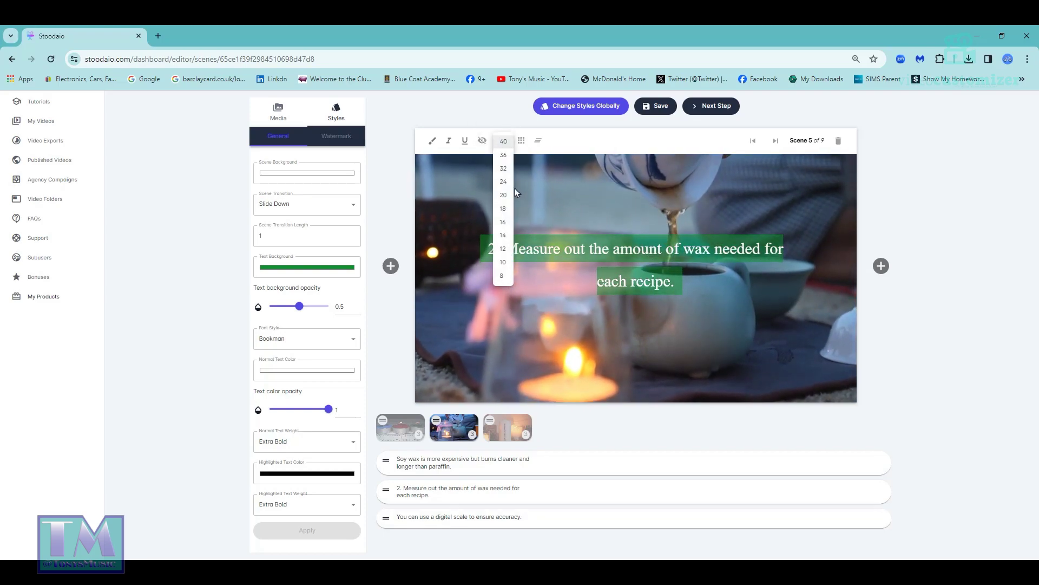
left_click(504, 195)
left_click(522, 142)
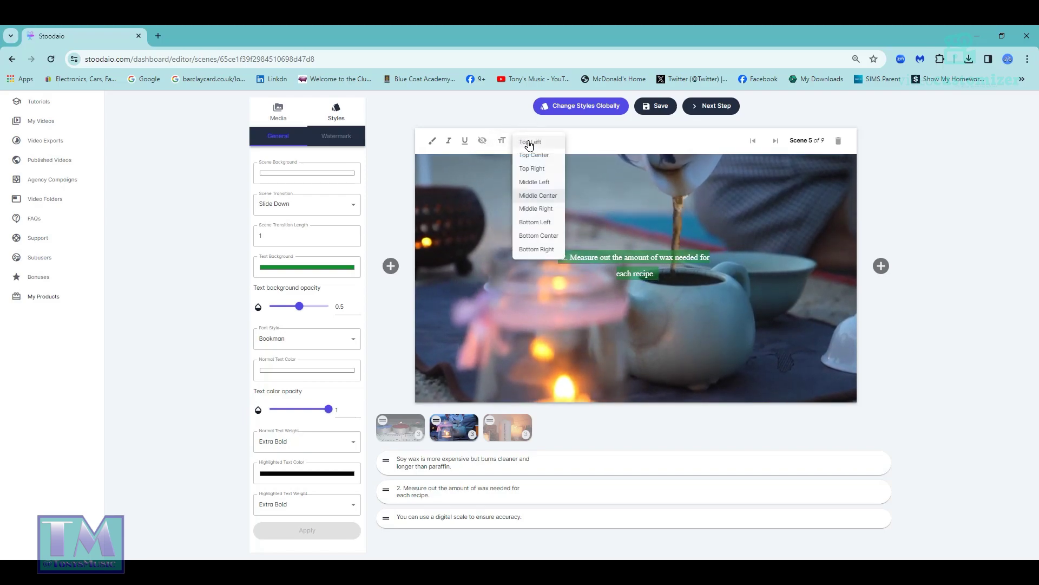
left_click(556, 207)
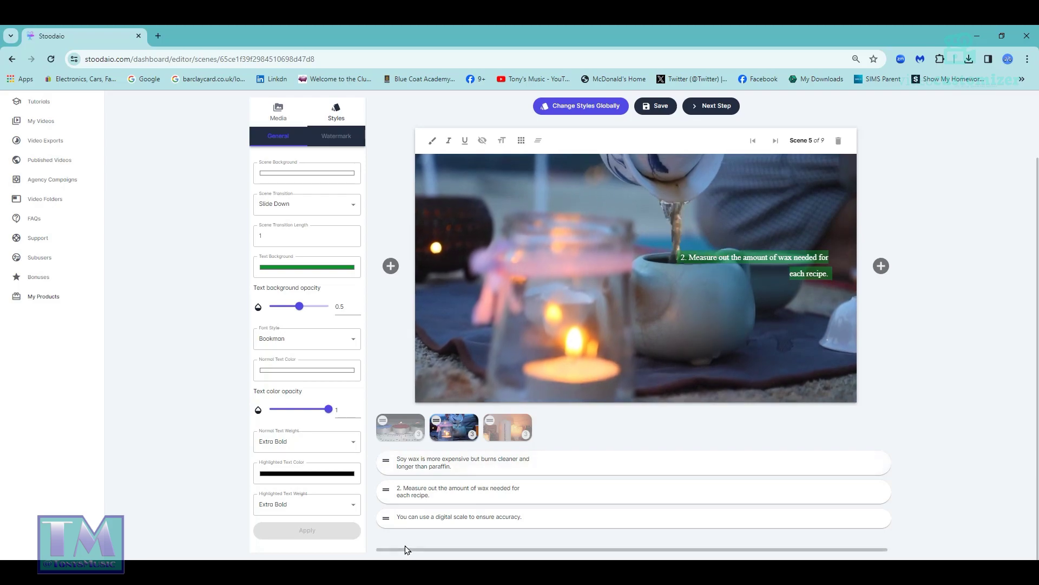
Position the "You can use a digital scale" slide's text at Bottom Right and set its size to 20
left_click(391, 517)
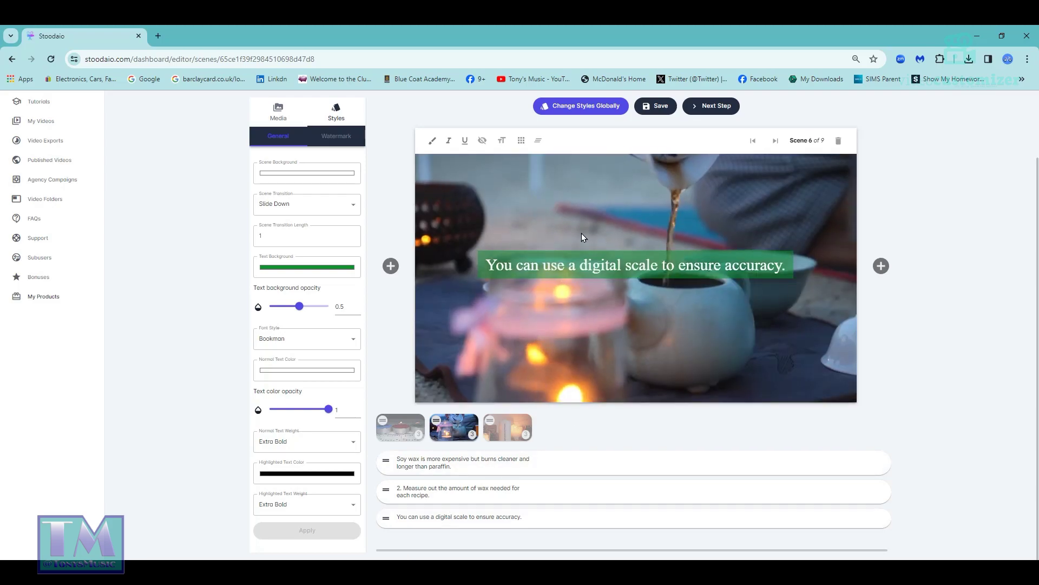
left_click(522, 140)
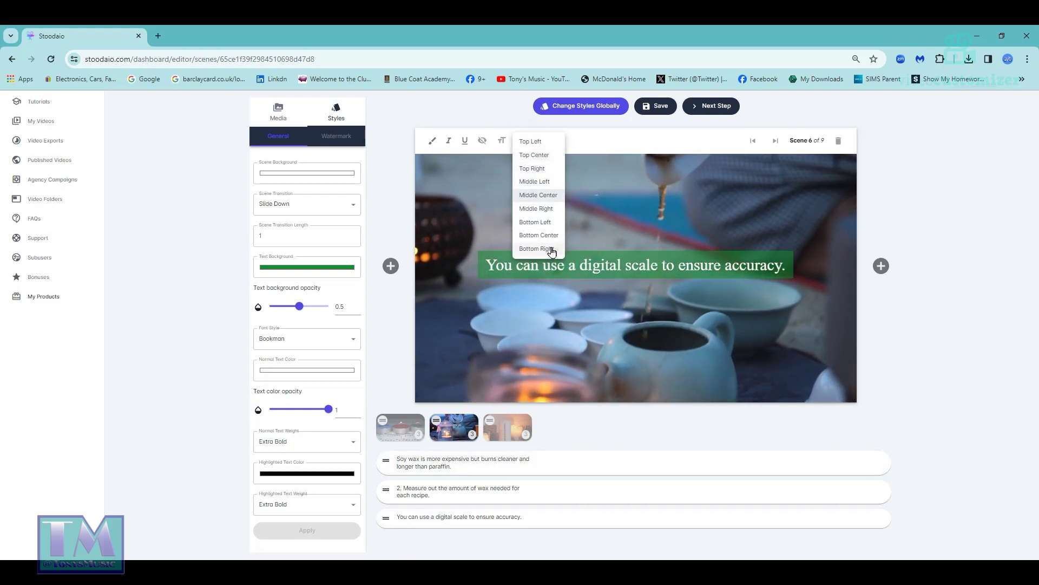
left_click(544, 236)
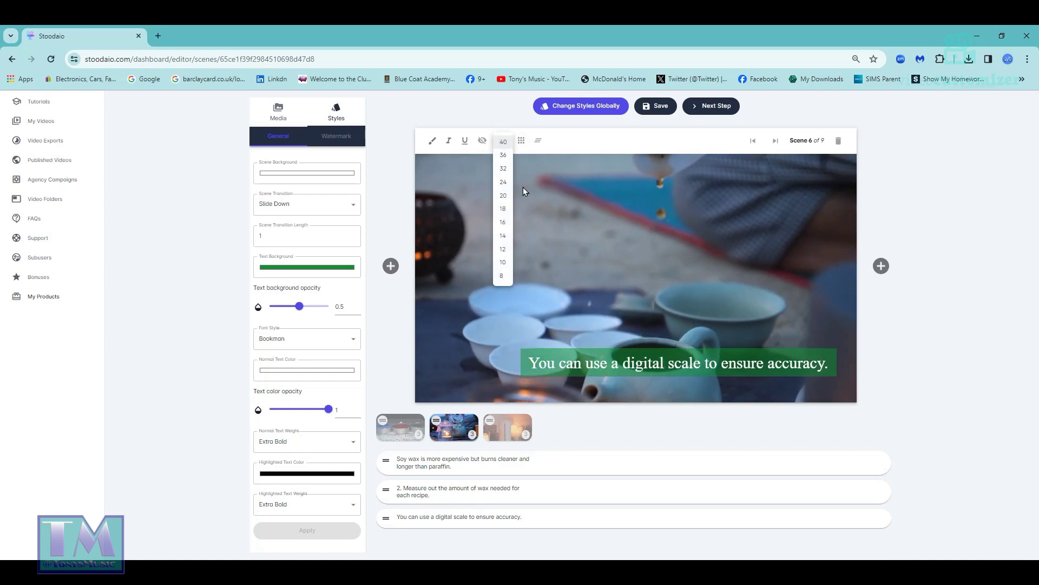
left_click(503, 196)
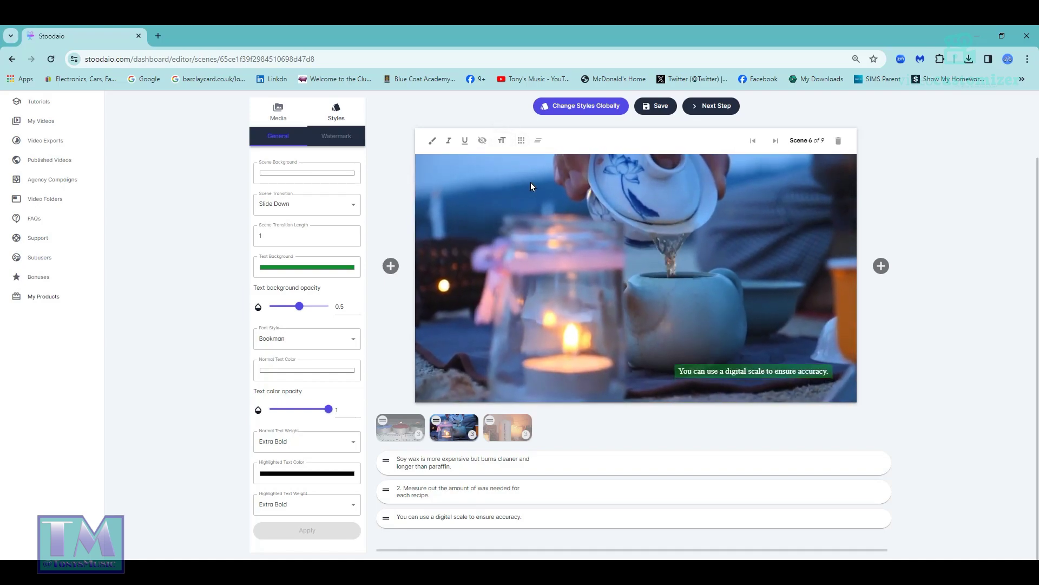
Check which text animations are set on the "Soy wax is more expensive" and "Measure out the amount of wax" slides
left_click(431, 462)
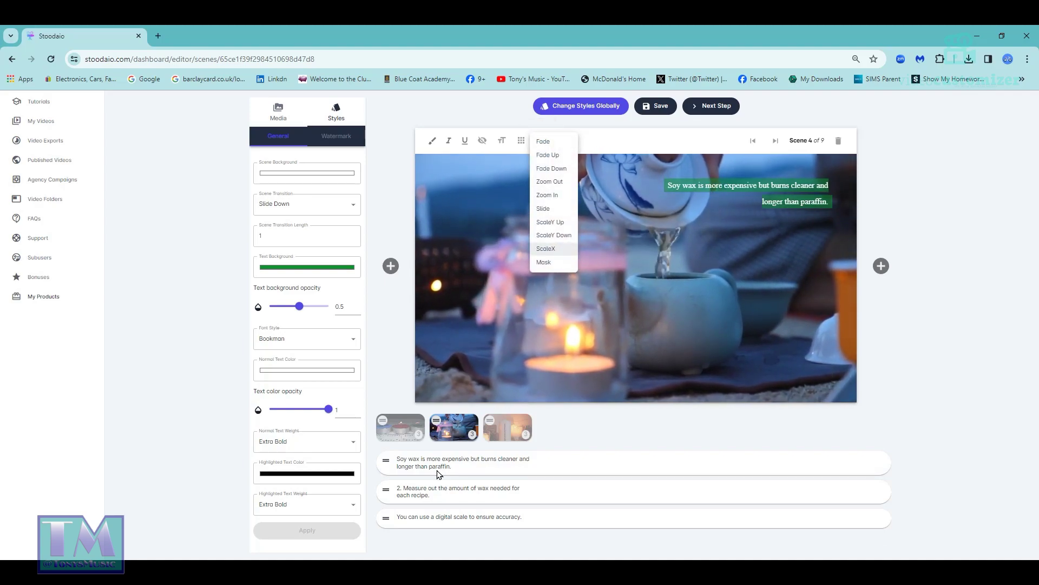
left_click(457, 489)
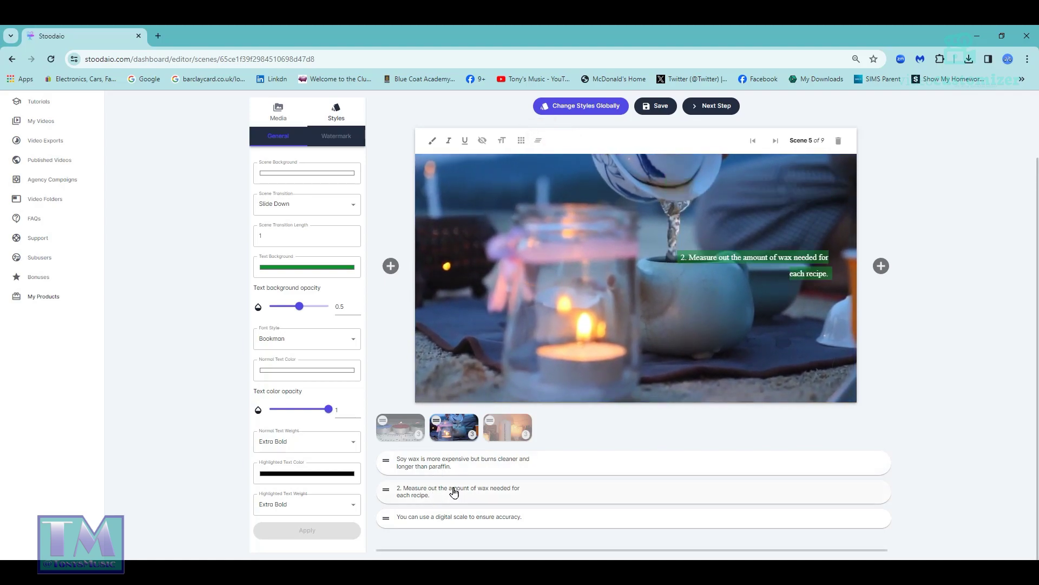
left_click(543, 142)
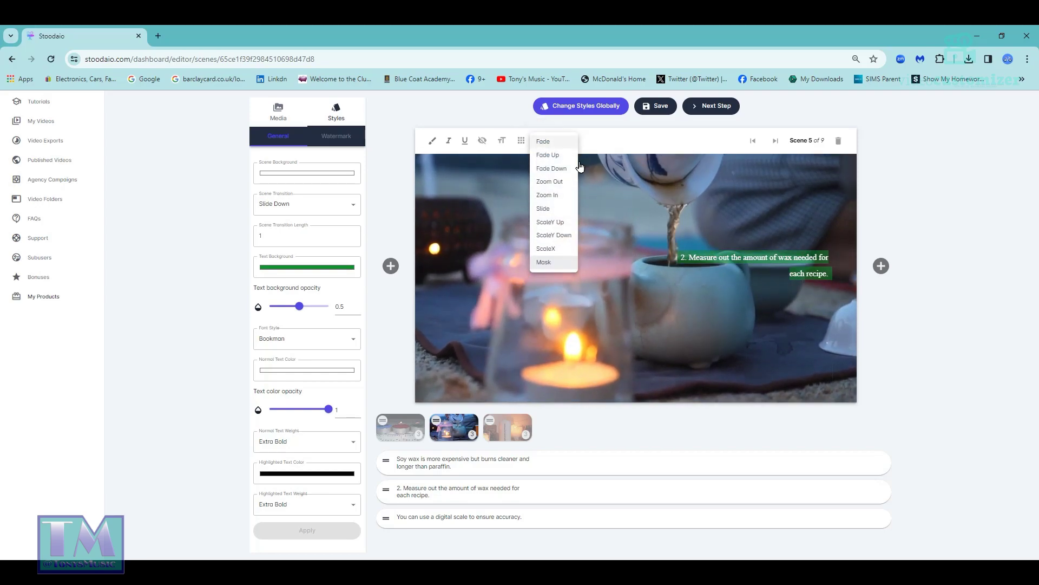
left_click(594, 246)
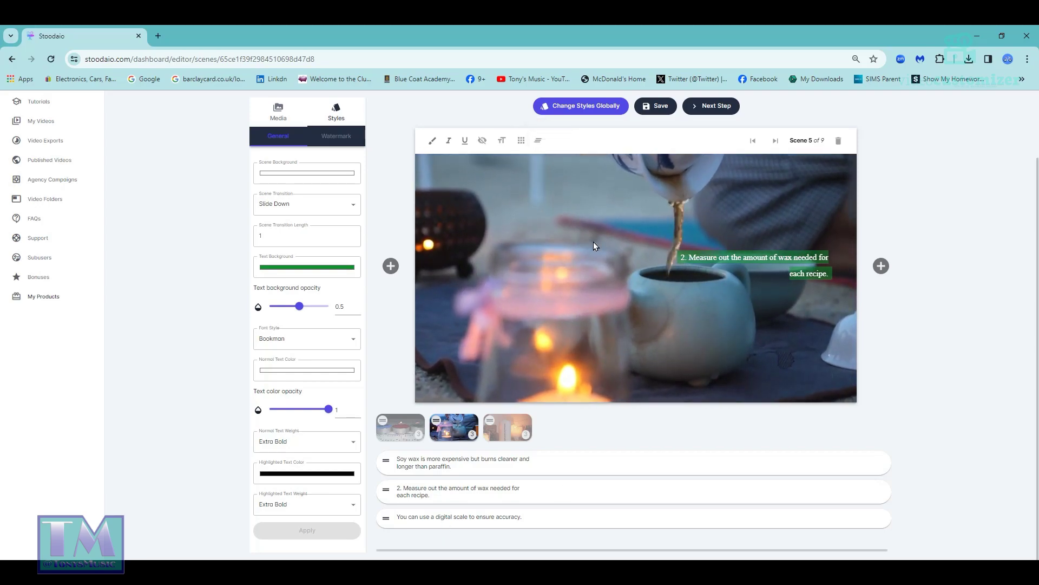
Try the Fade animation on the "Measure out the amount of wax" slide's text and return it to Mask
left_click(538, 140)
left_click(564, 142)
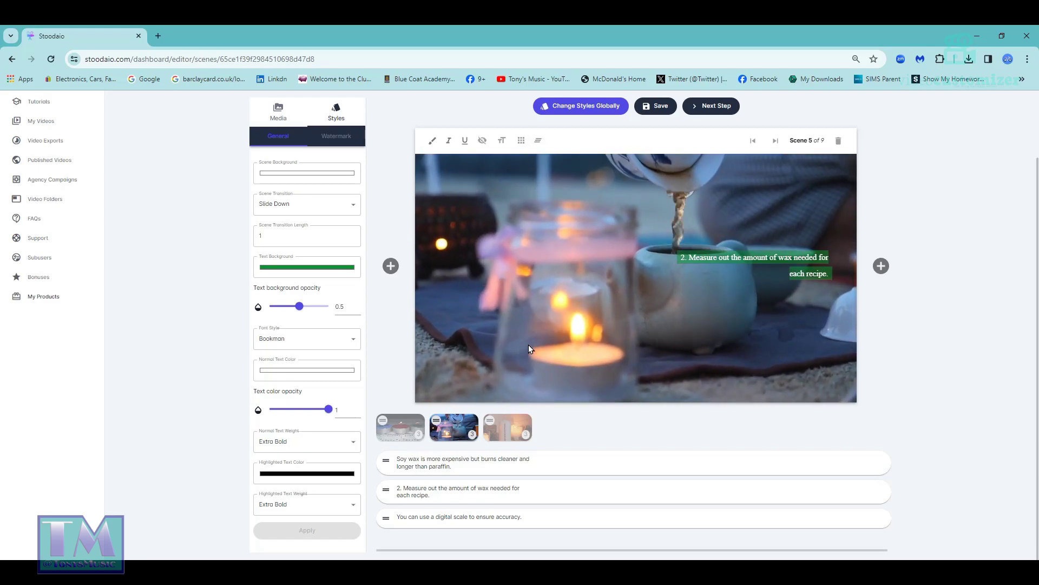
left_click(538, 141)
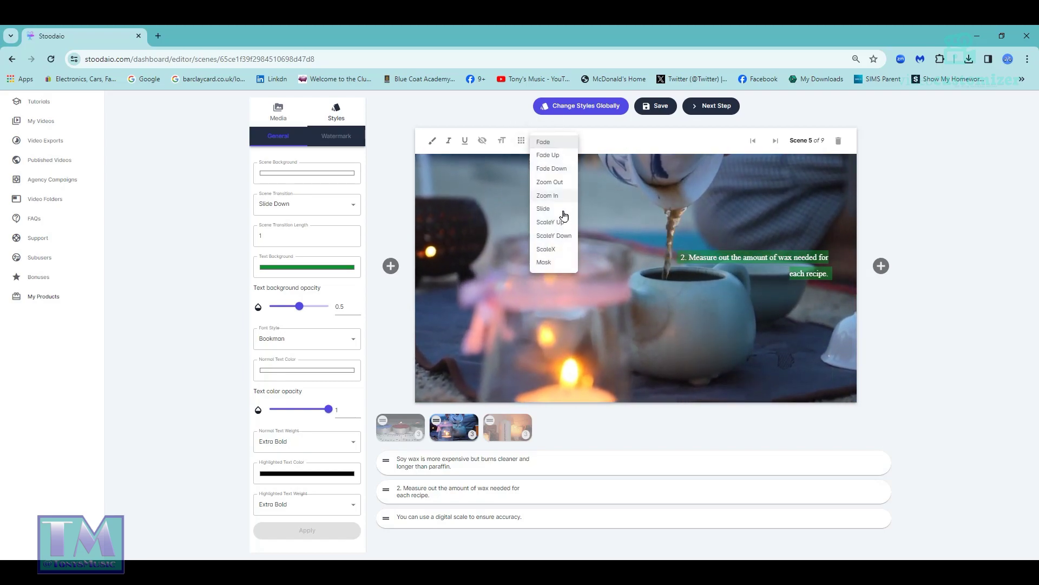
left_click(547, 262)
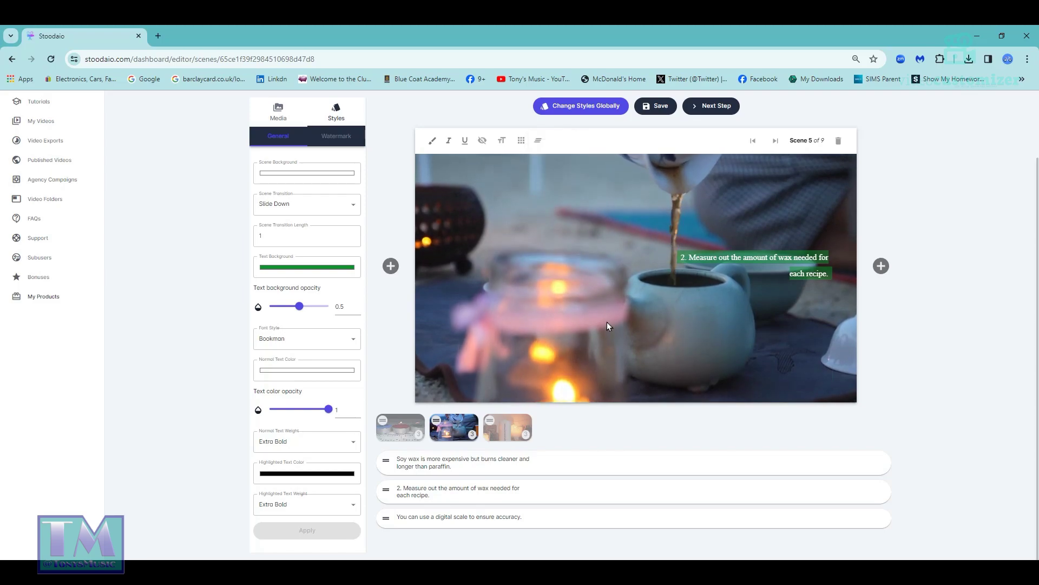
Give the "You can use a digital scale" slide's text the Fade animation and save the scenes
left_click(437, 519)
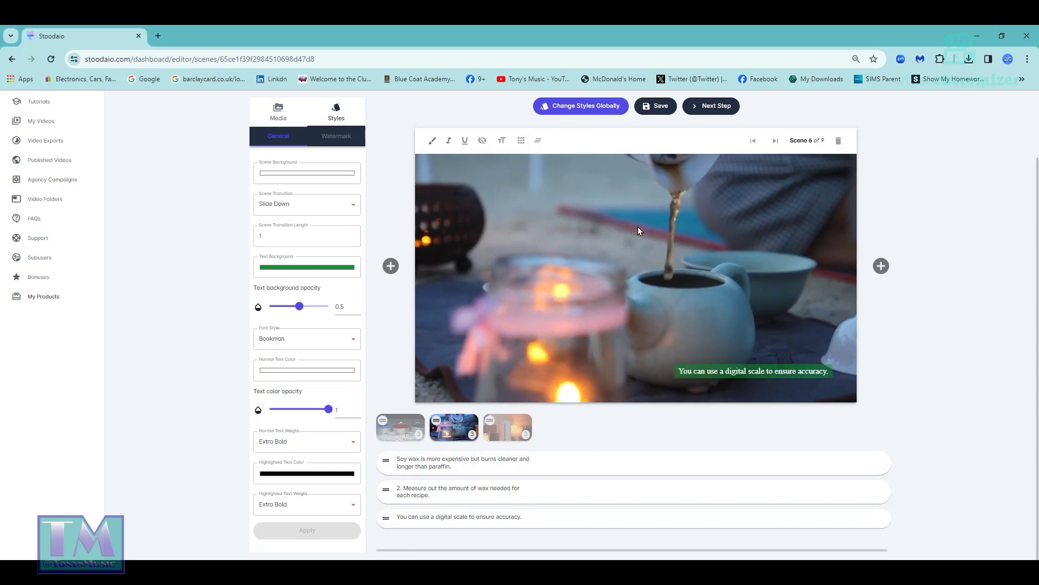
left_click(538, 140)
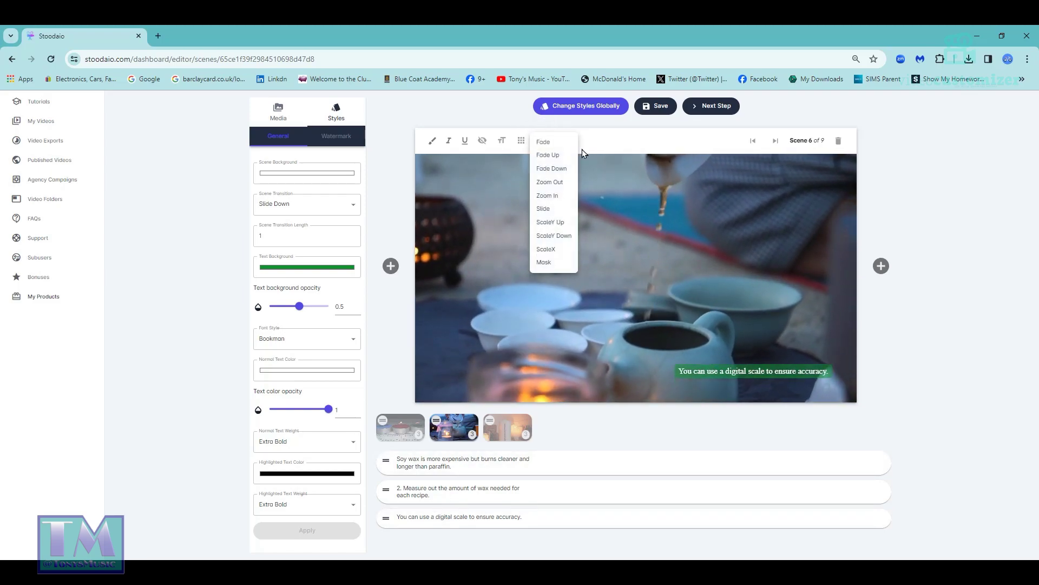
left_click(562, 142)
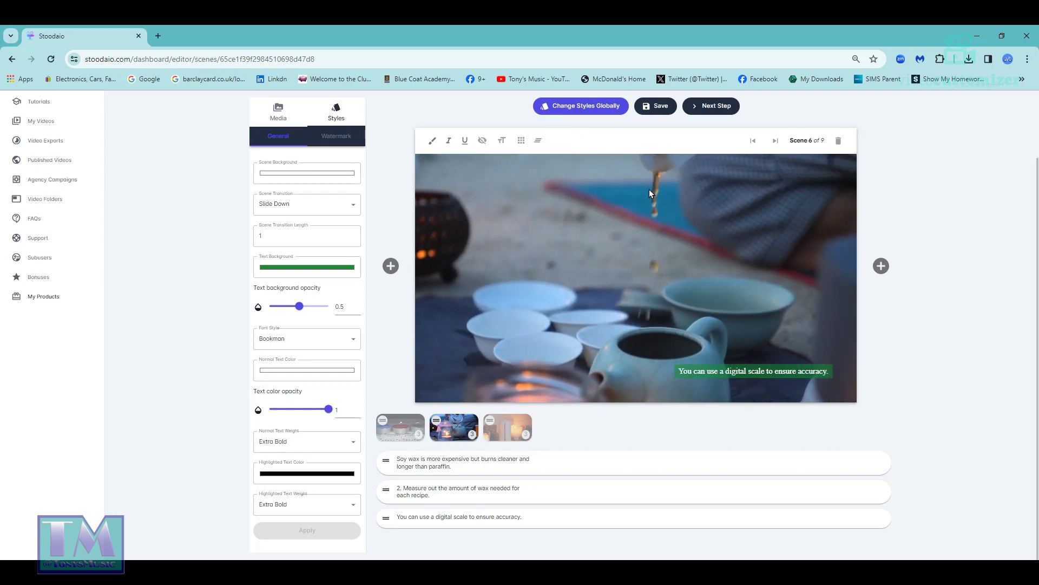
left_click(657, 107)
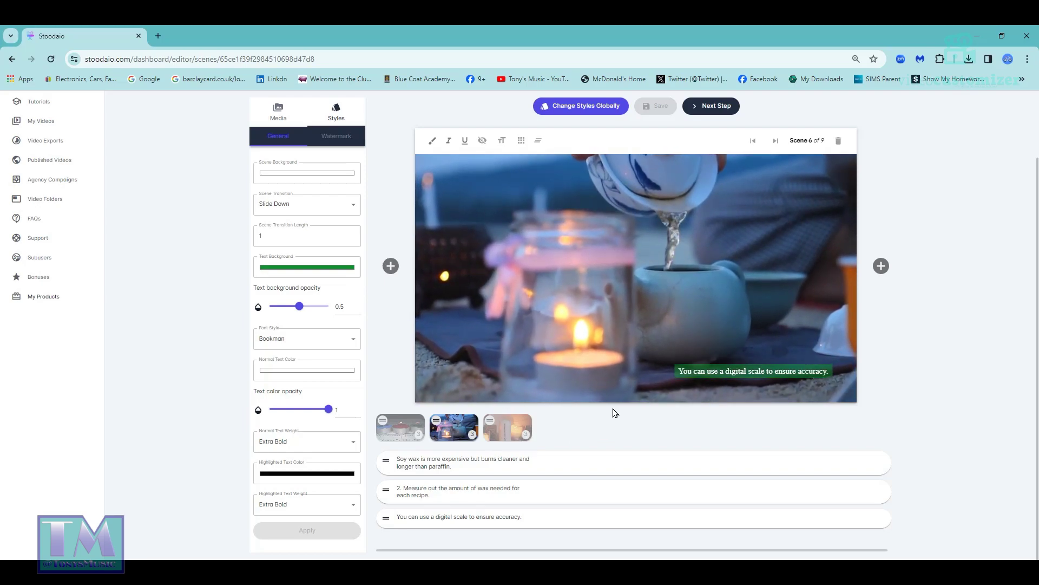
Apply a purple text background of RGB 139, 13, 206 and the Slide Right scene transition to the "Melt the wax" scene
left_click(319, 274)
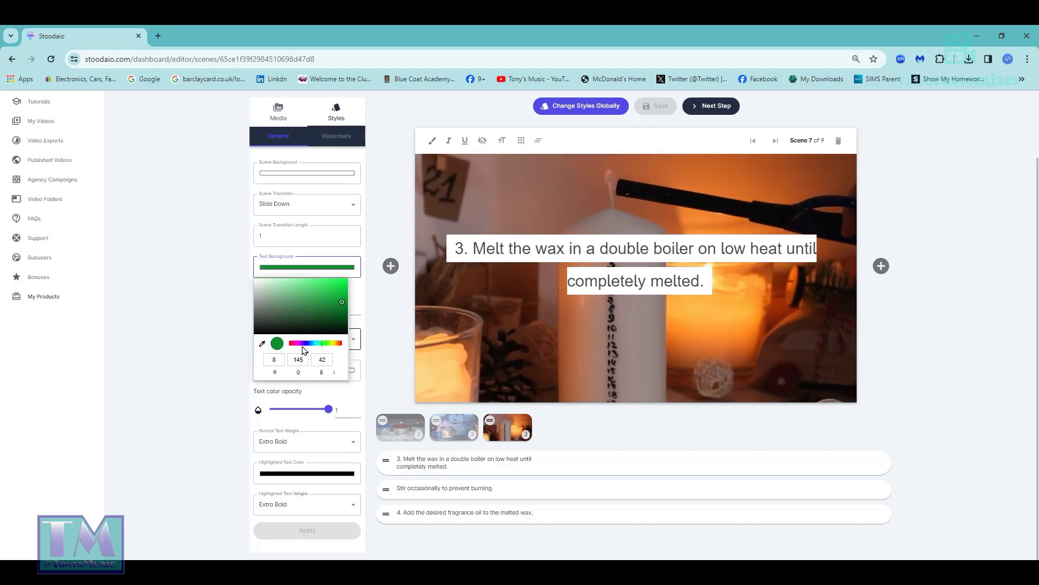
left_click(301, 343)
left_click(339, 286)
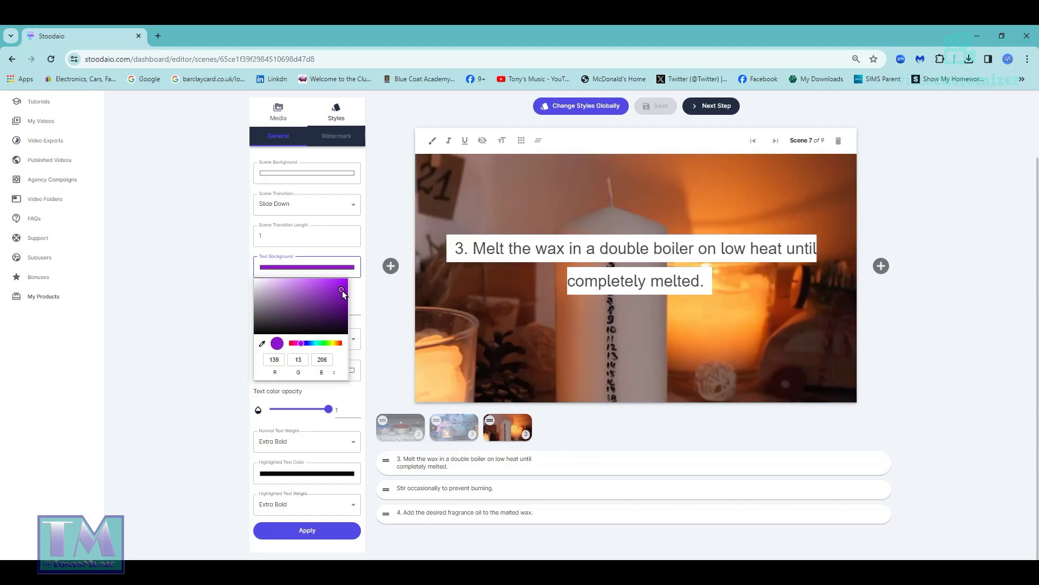
left_click(396, 289)
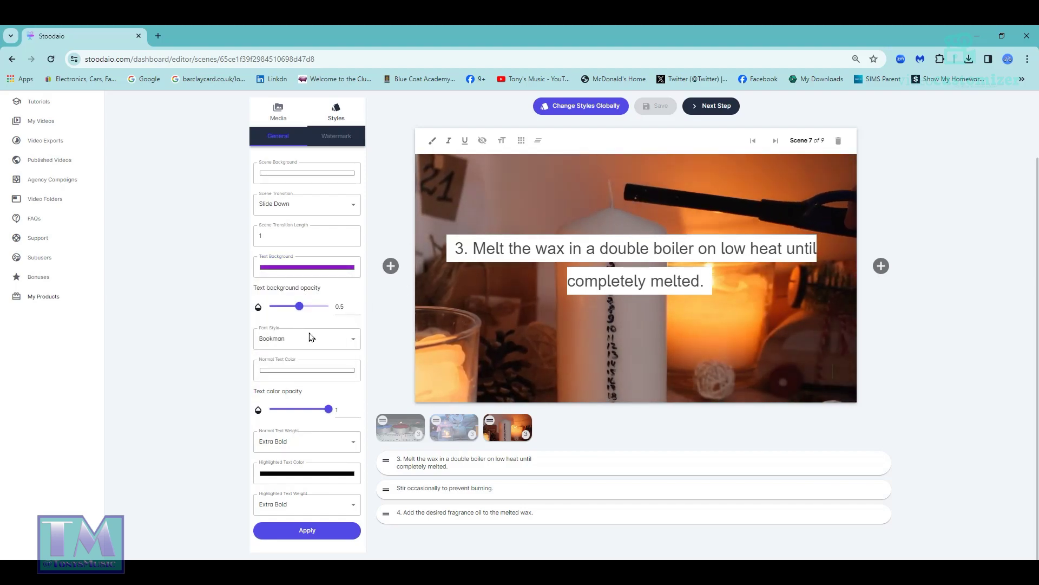
left_click(303, 530)
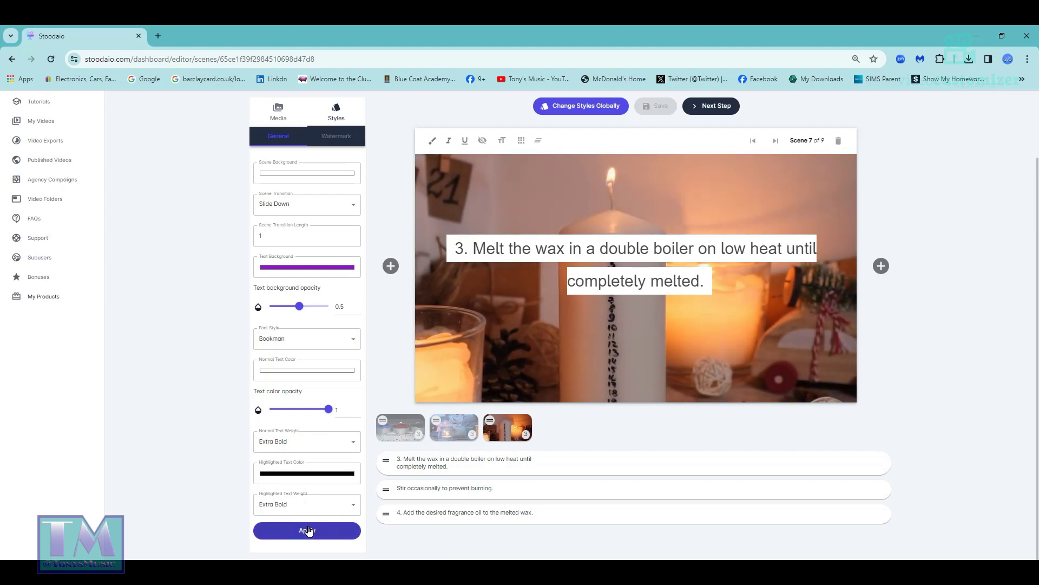
left_click(348, 205)
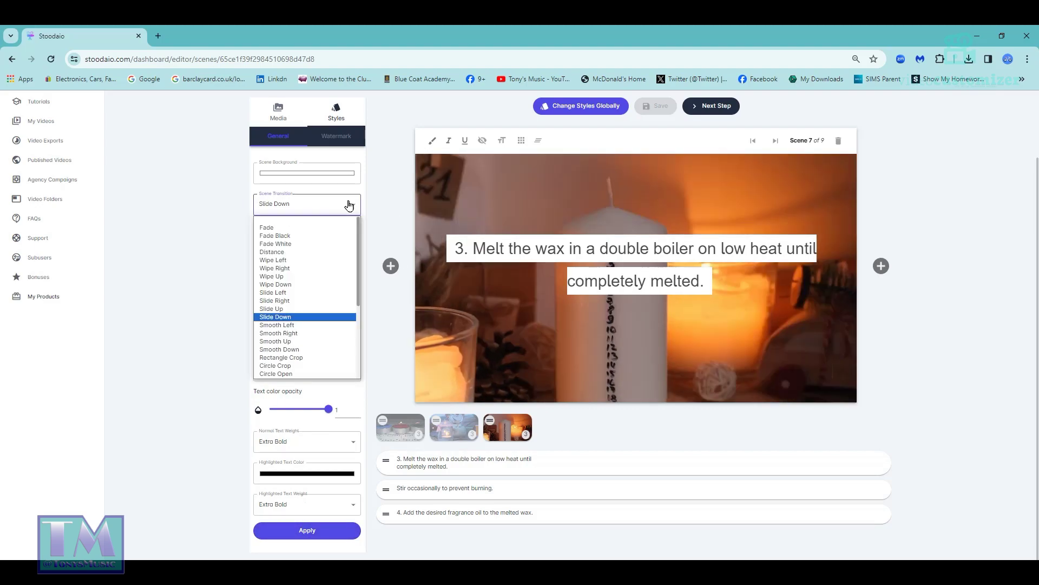
left_click(317, 301)
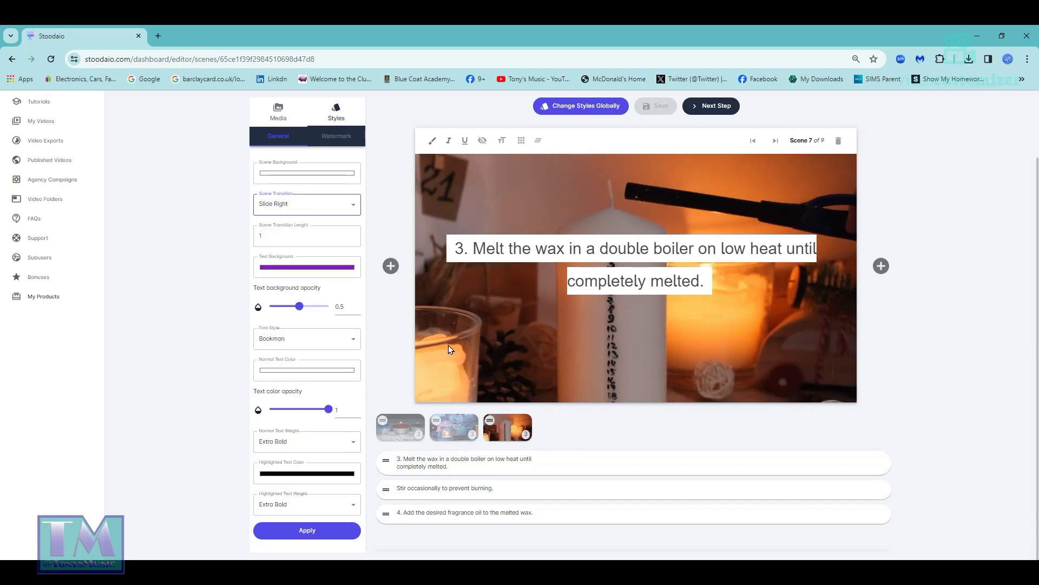
left_click(316, 529)
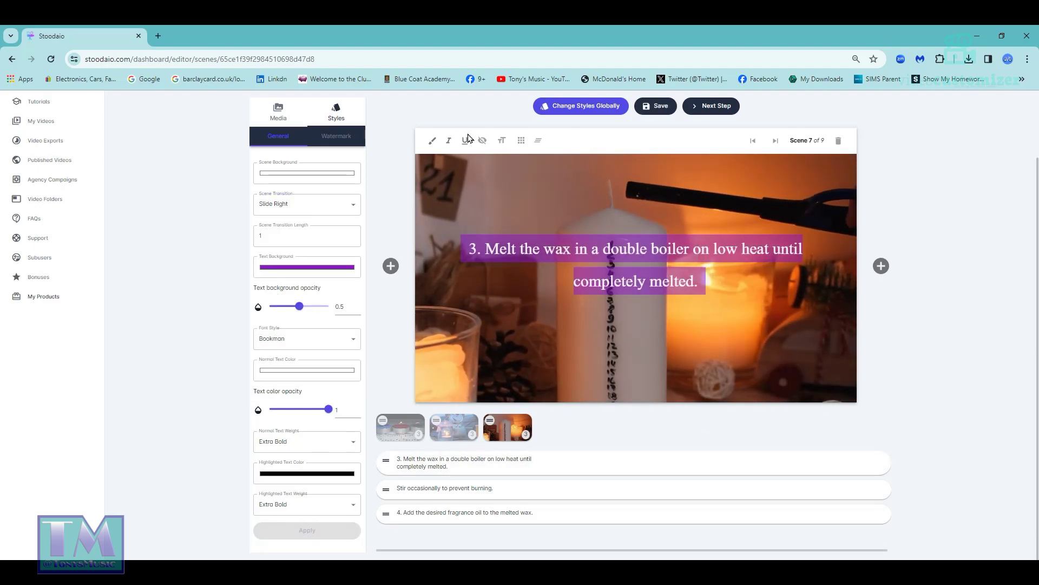
Set the "Melt the wax in a double boiler" slide's text to size 20 at Top Left with the Fade Up animation
left_click(503, 142)
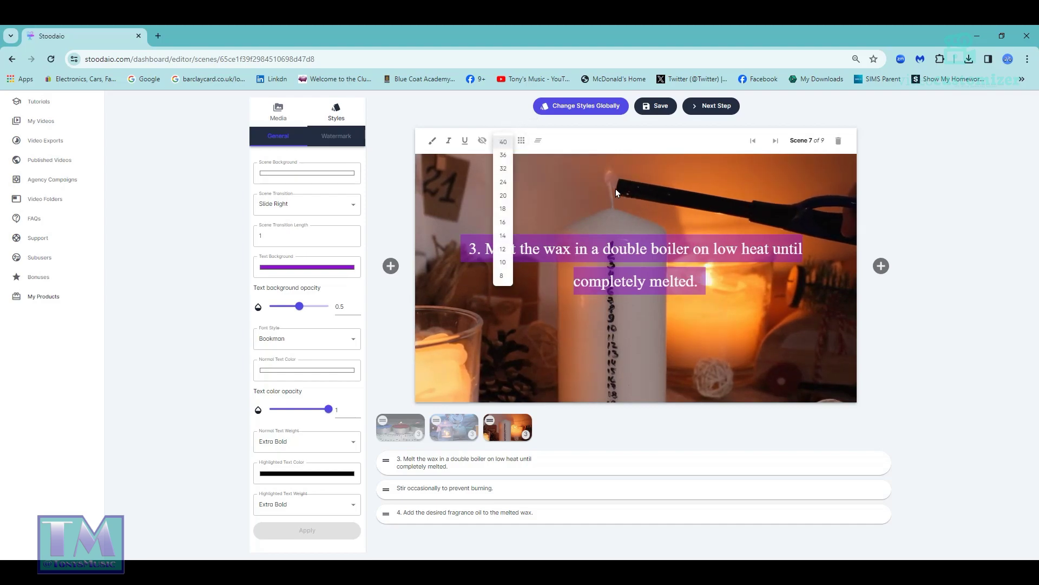
left_click(504, 195)
left_click(521, 142)
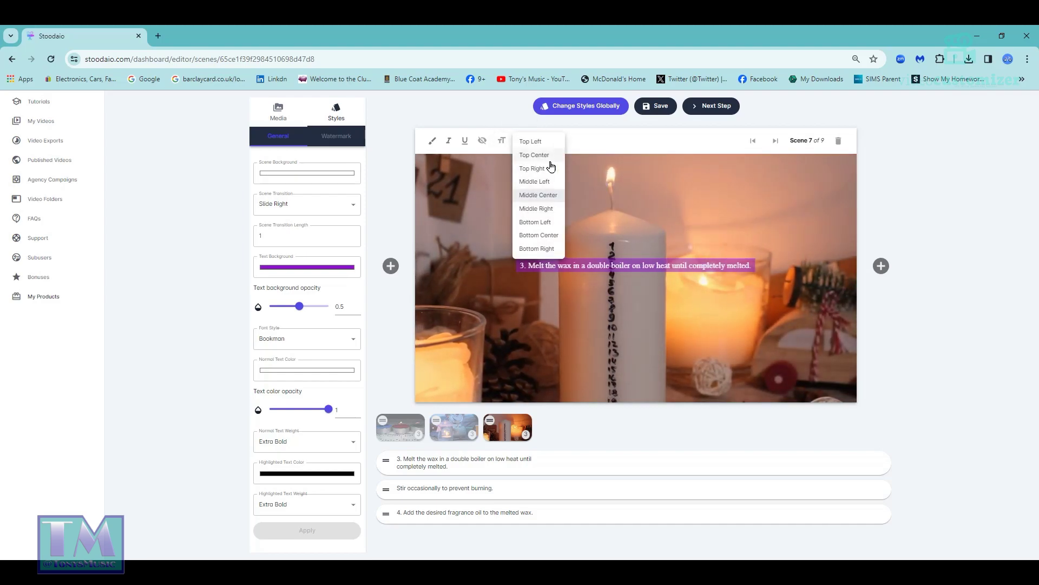
left_click(549, 143)
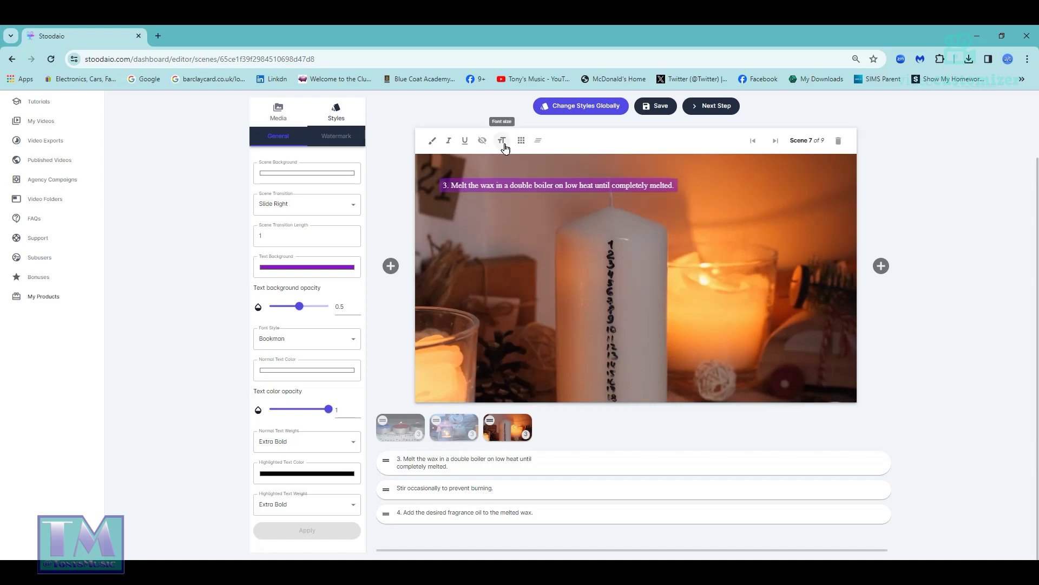
left_click(503, 143)
left_click(660, 151)
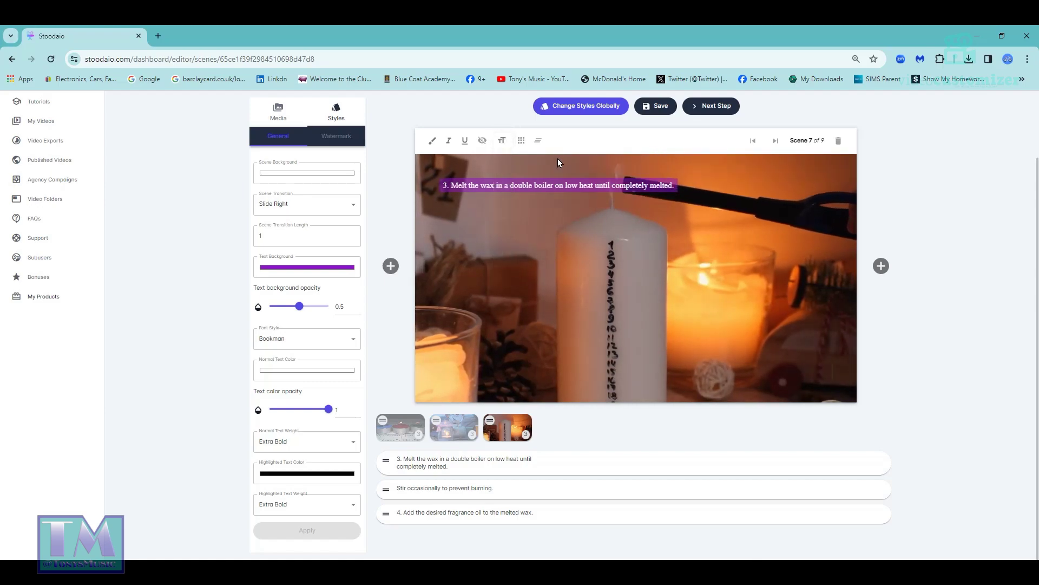
left_click(538, 141)
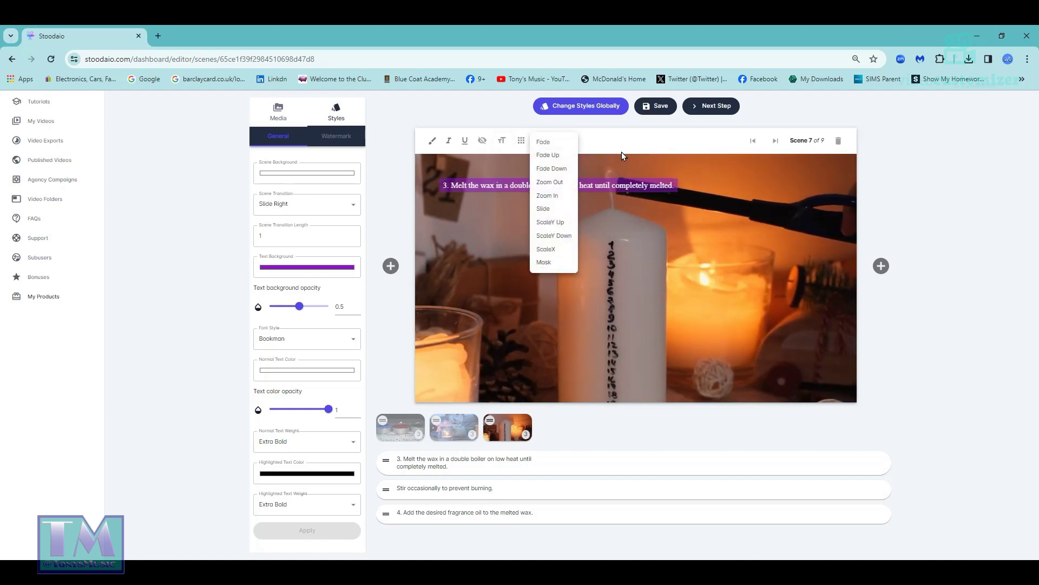
left_click(548, 156)
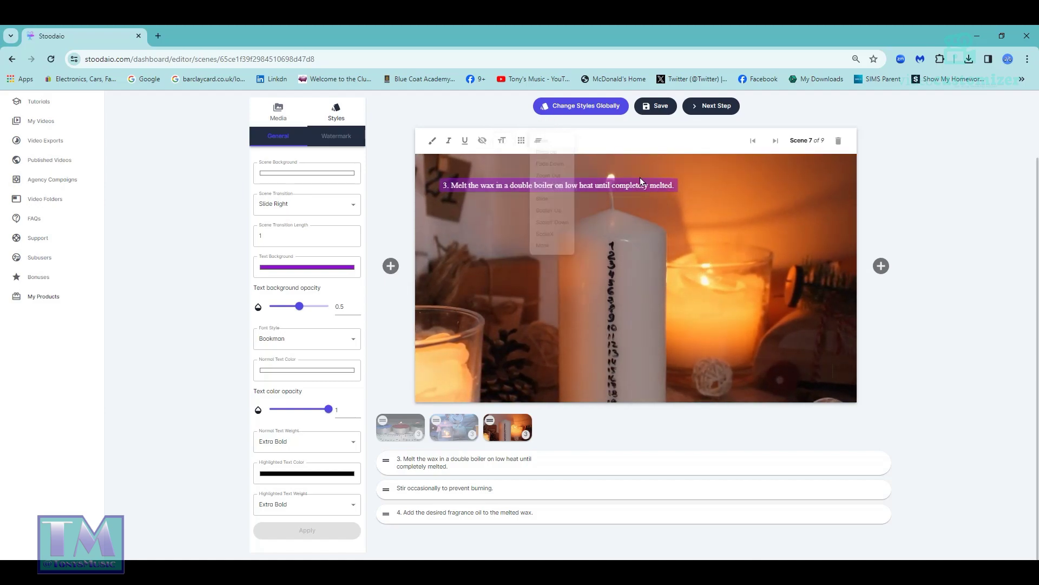
Set the "Stir occasionally to prevent burning" slide's text size to 20
left_click(450, 489)
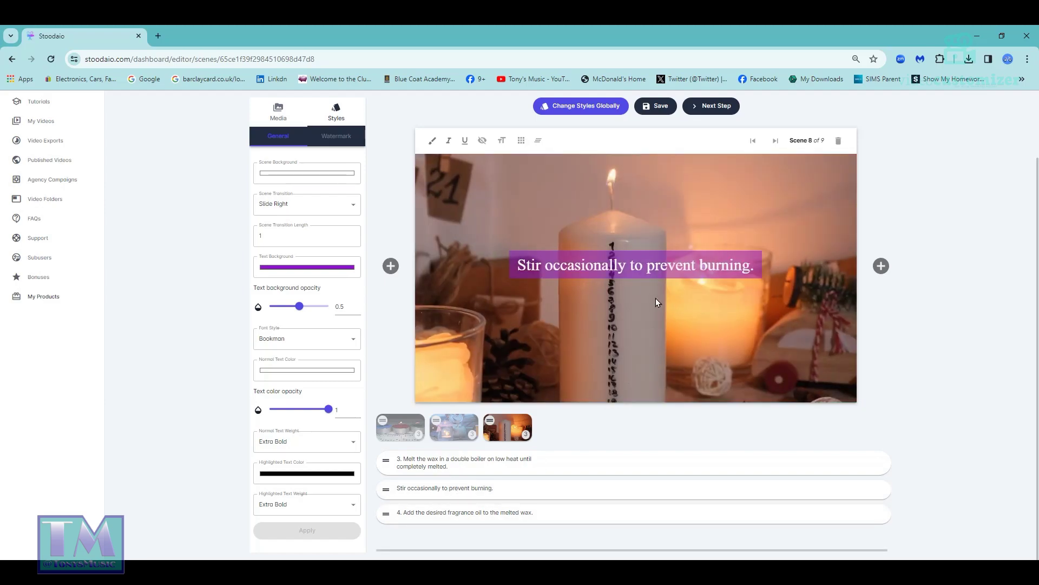
left_click(502, 140)
left_click(505, 196)
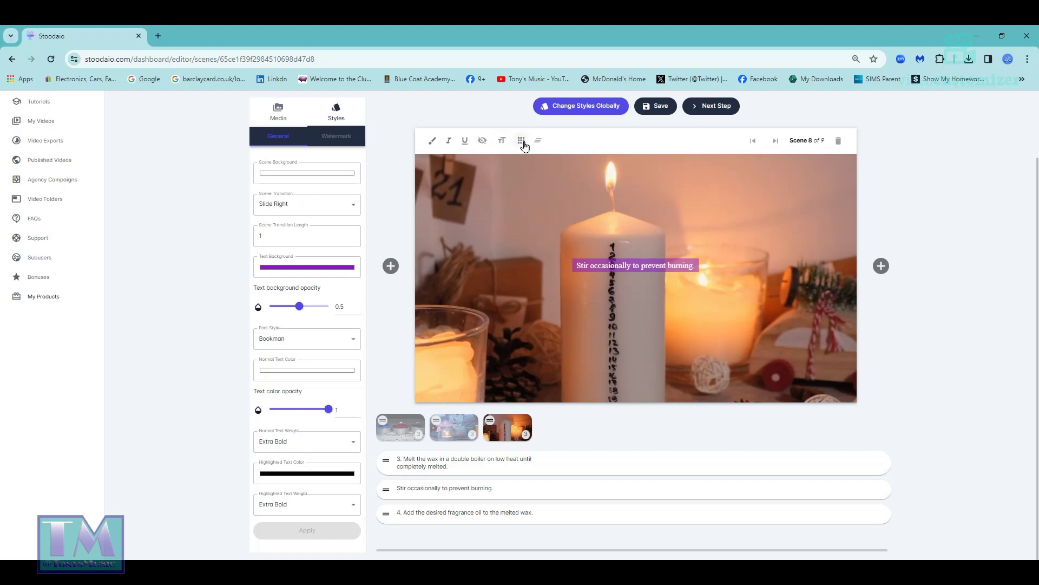
Position the scene 8 text "Stir occasionally to prevent burning." at Middle Left and give it the Fade Down animation
left_click(522, 141)
left_click(547, 181)
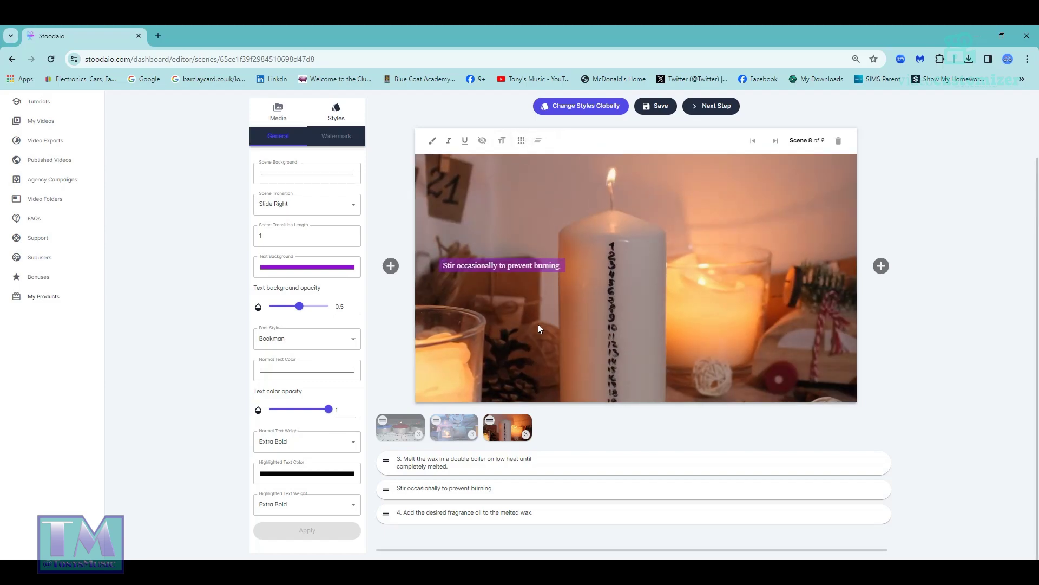
left_click(538, 141)
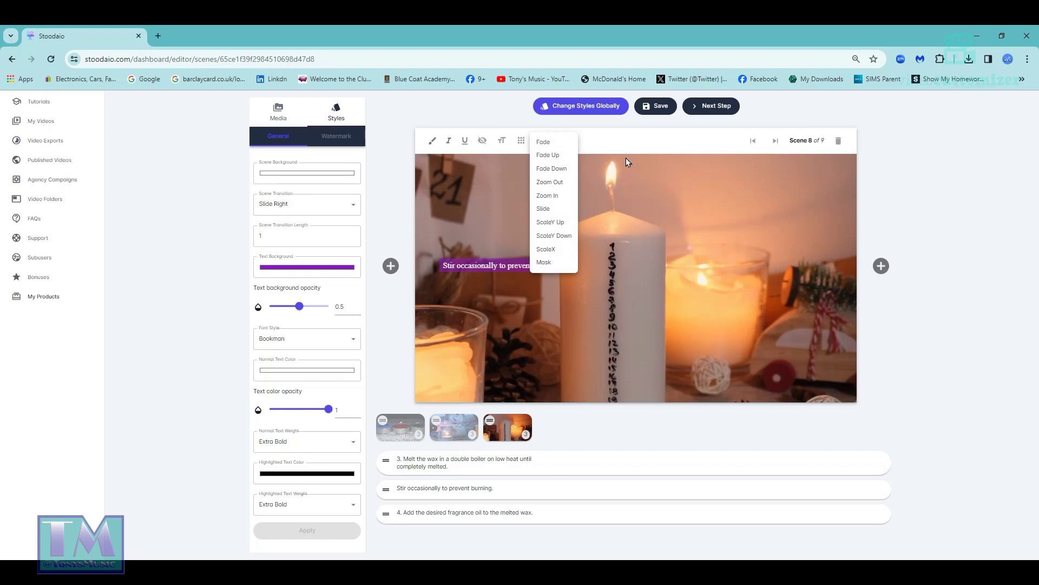
left_click(563, 168)
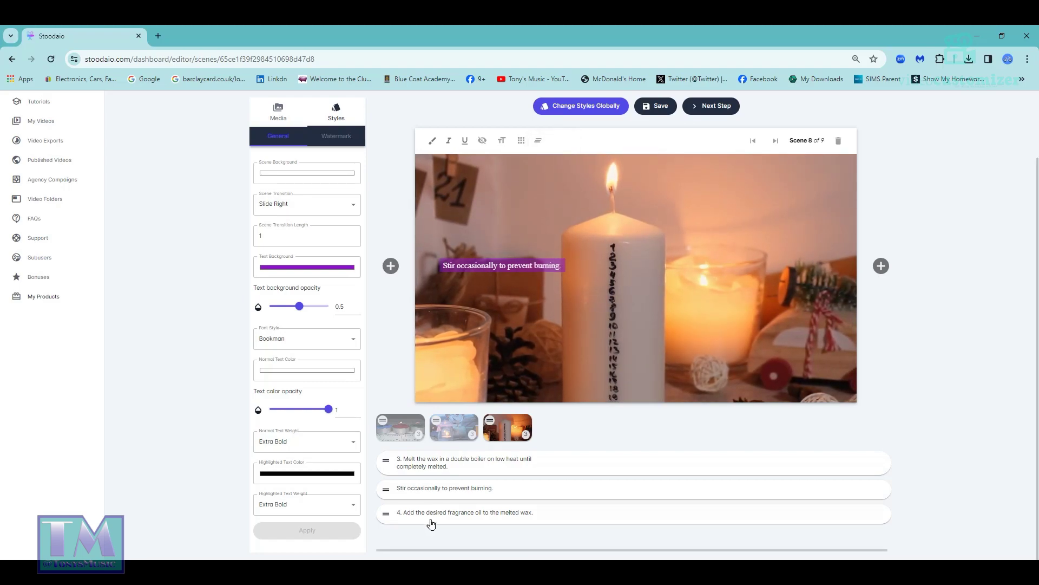
Format the scene 9 text about adding fragrance oil with size 20, Bottom Left position and the Zoom Out animation
left_click(449, 512)
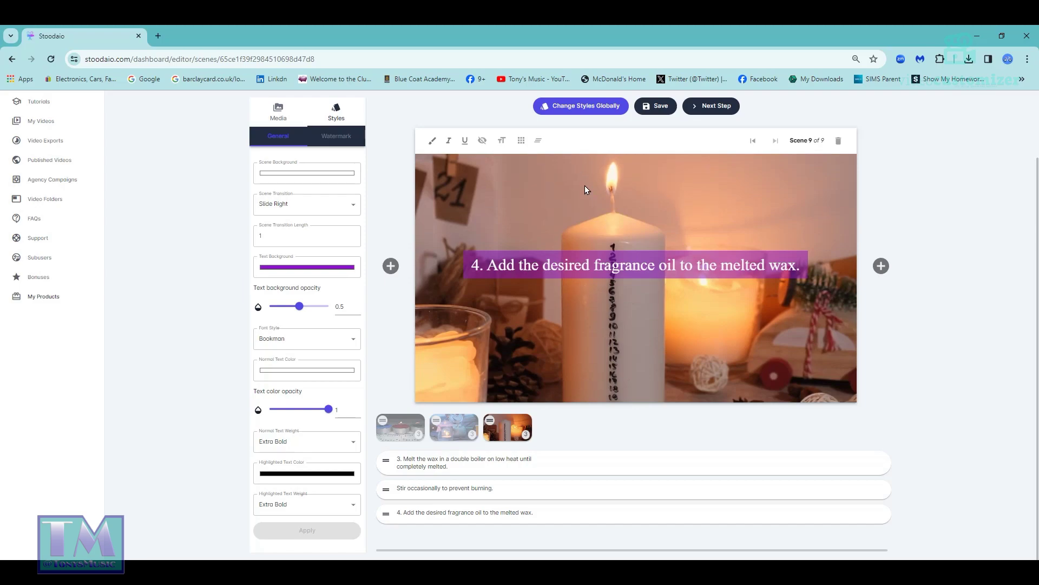
left_click(508, 145)
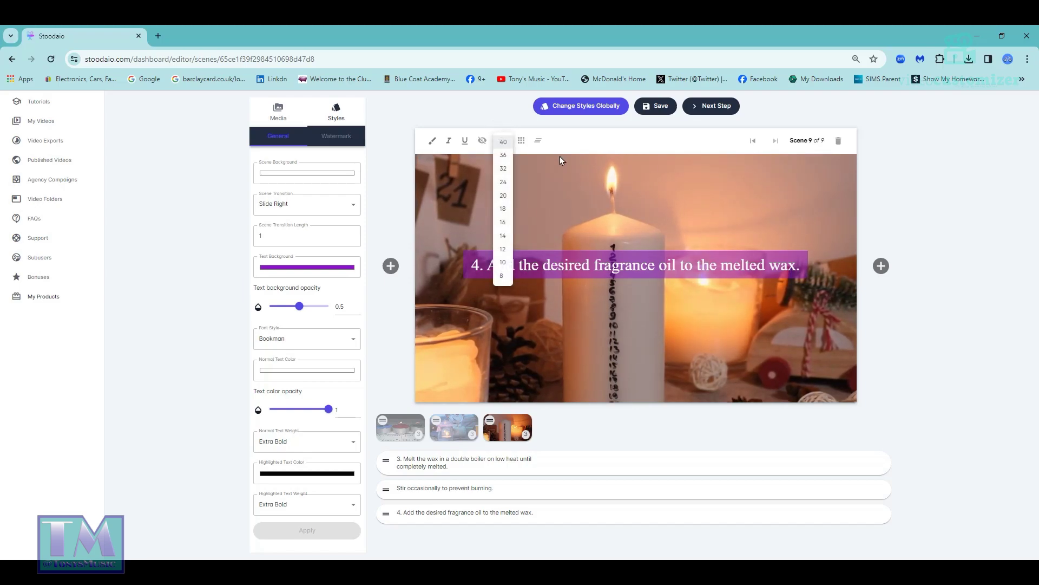
left_click(508, 195)
left_click(521, 140)
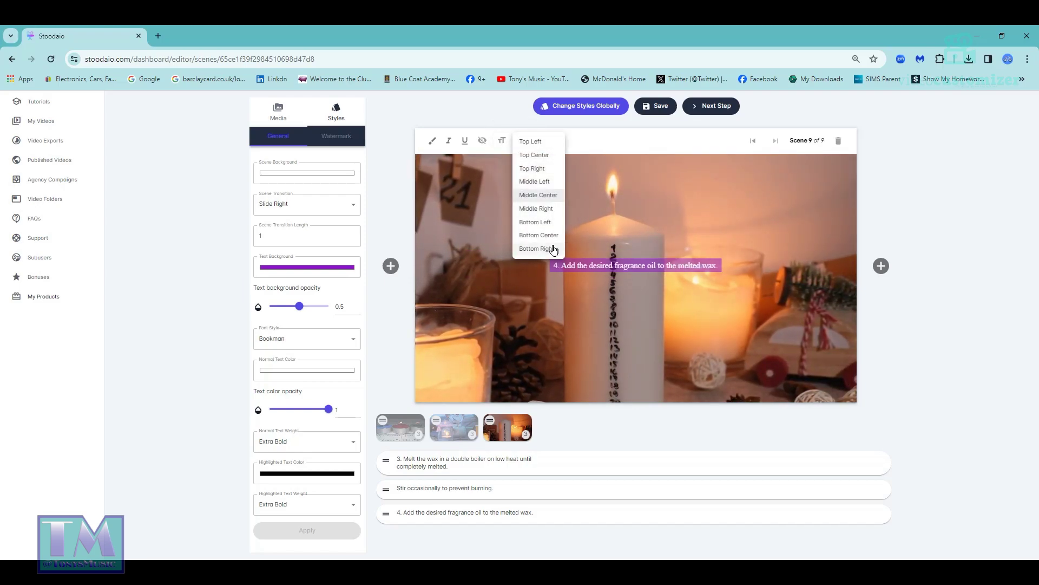
left_click(545, 223)
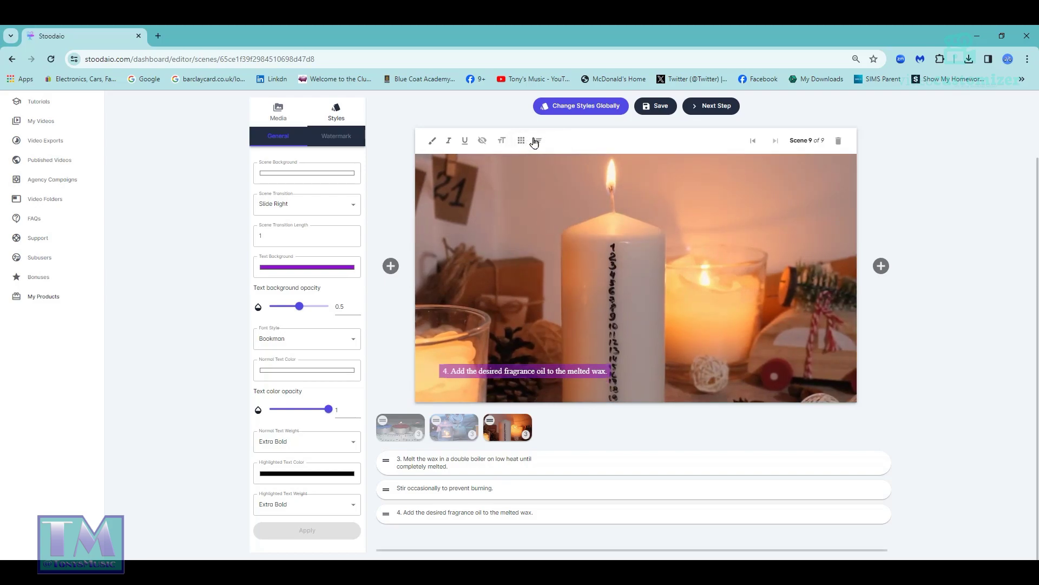
left_click(537, 142)
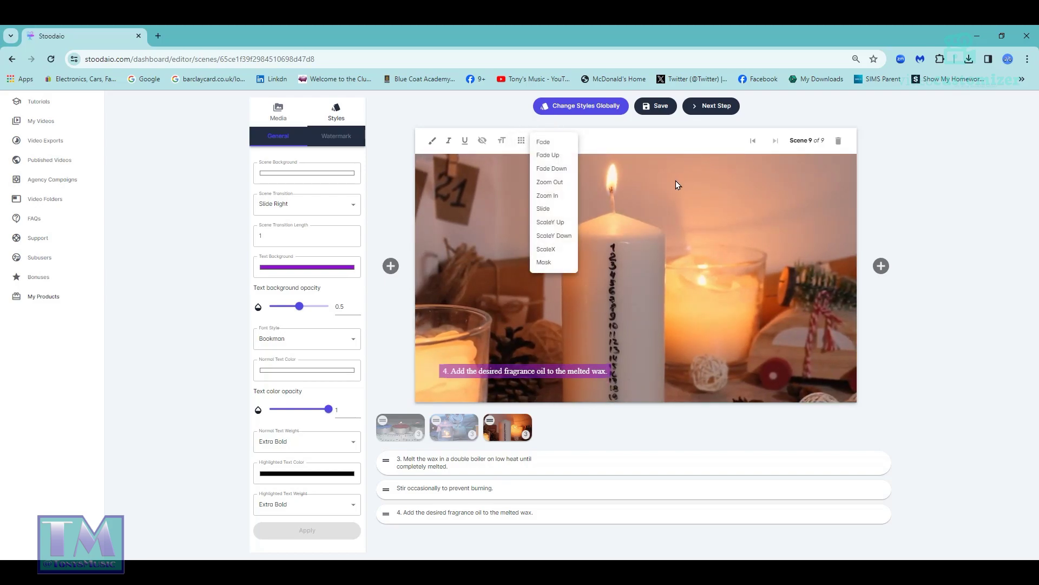
left_click(560, 180)
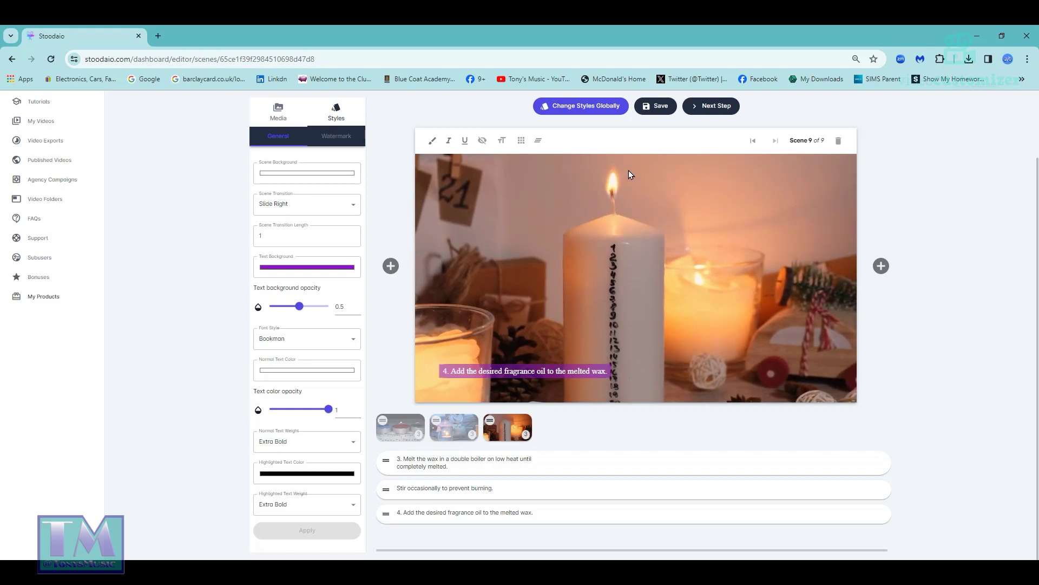
Save the scenes and create an auto voiceover for the video with the English - GB (Sonia) voice
left_click(661, 107)
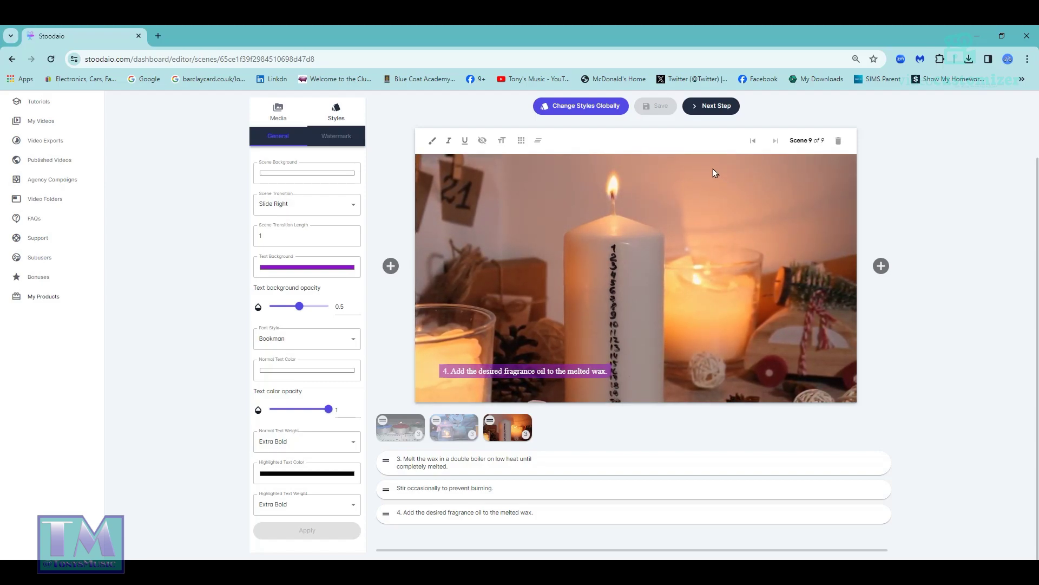
left_click(718, 110)
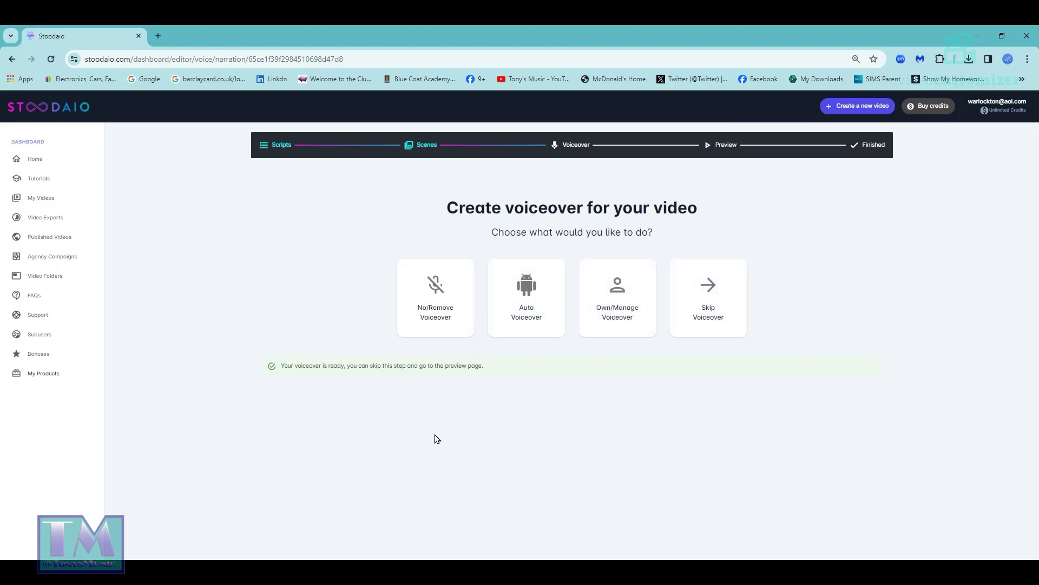
left_click(528, 309)
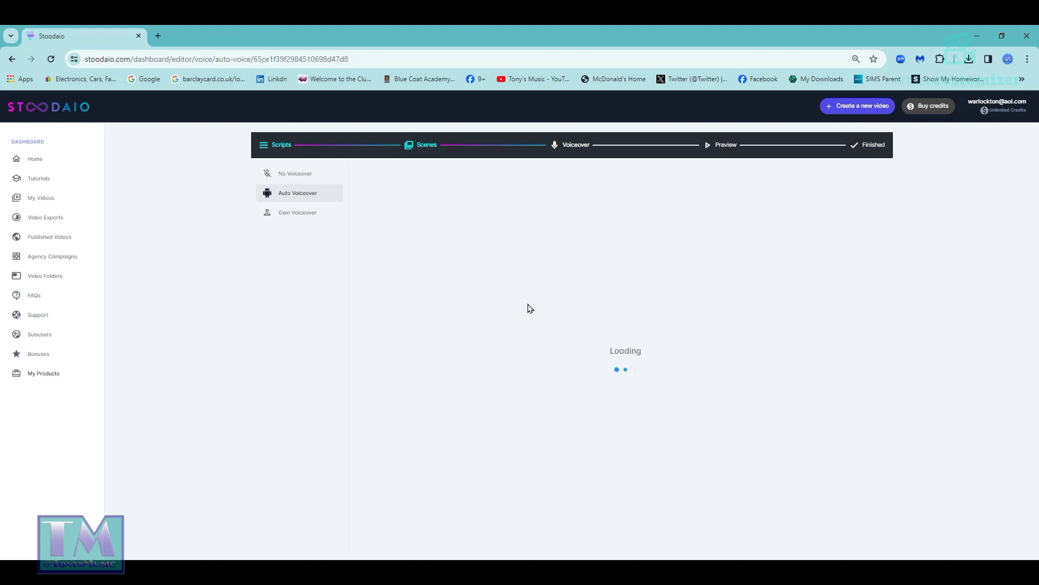
left_click(402, 216)
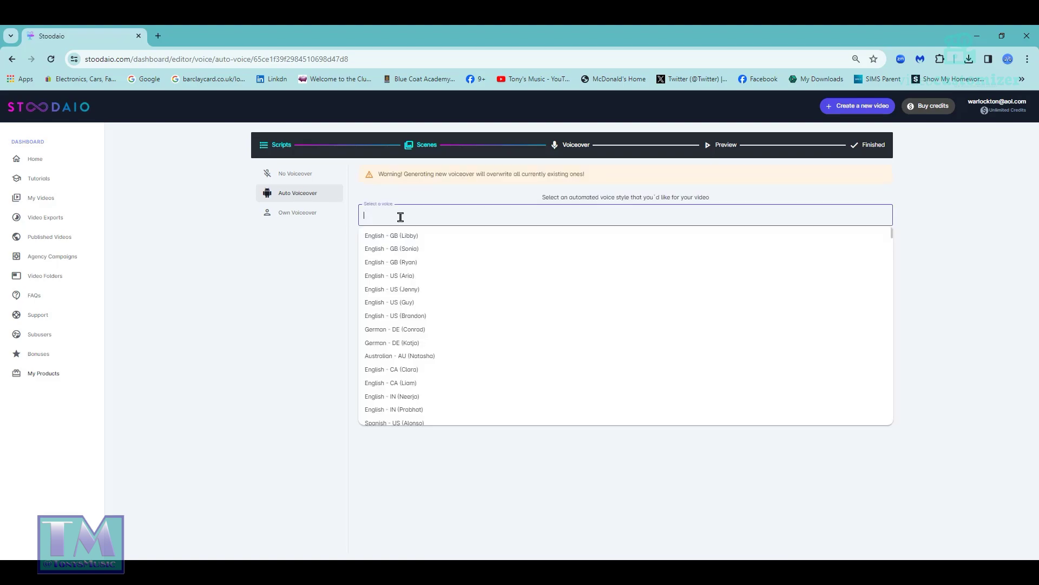
left_click(427, 250)
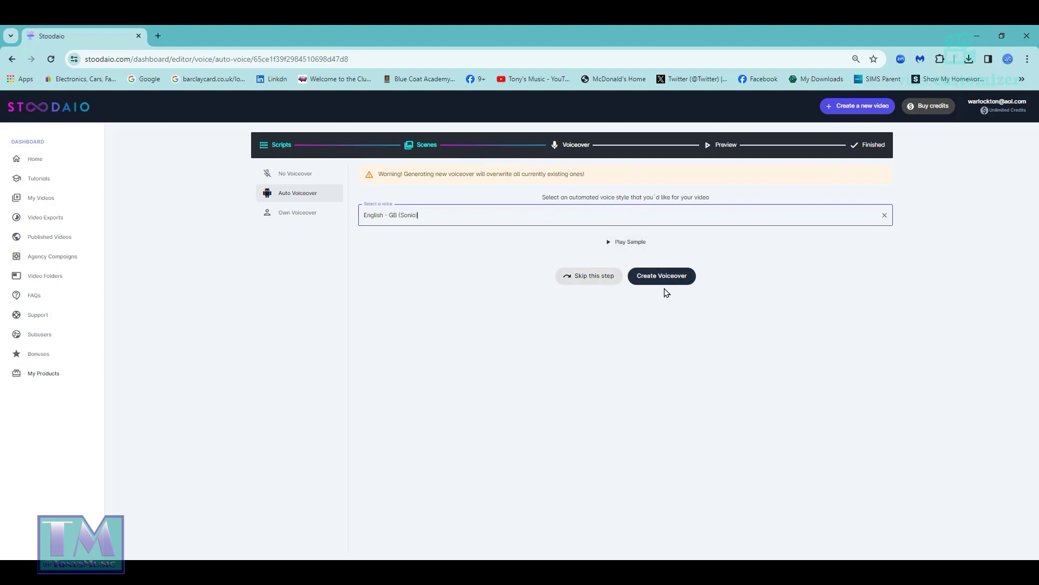
left_click(666, 278)
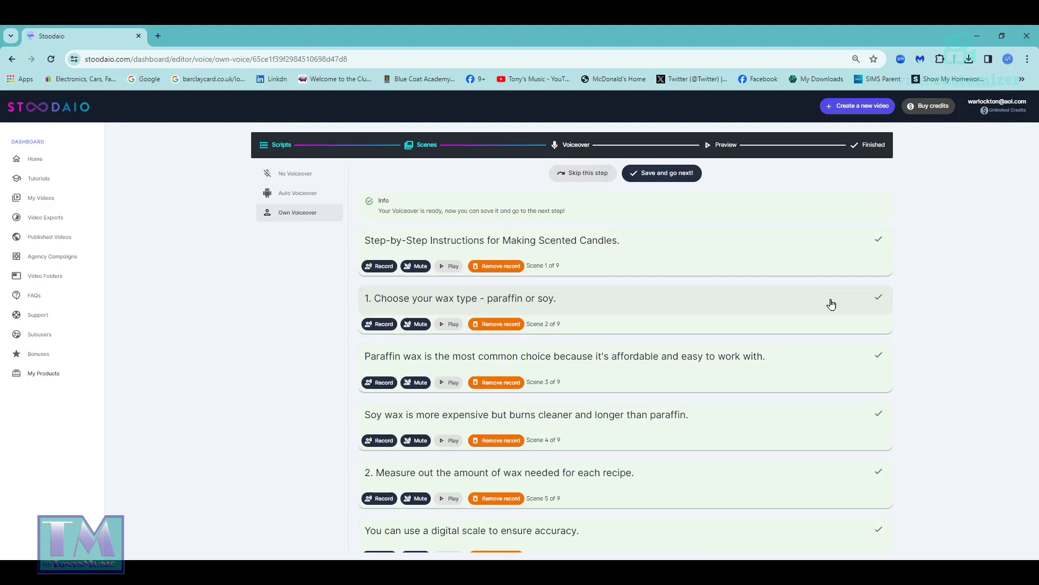
Play the scene 1 voiceover, look through the scene recordings, and save them to continue to the preview stage
left_click(449, 265)
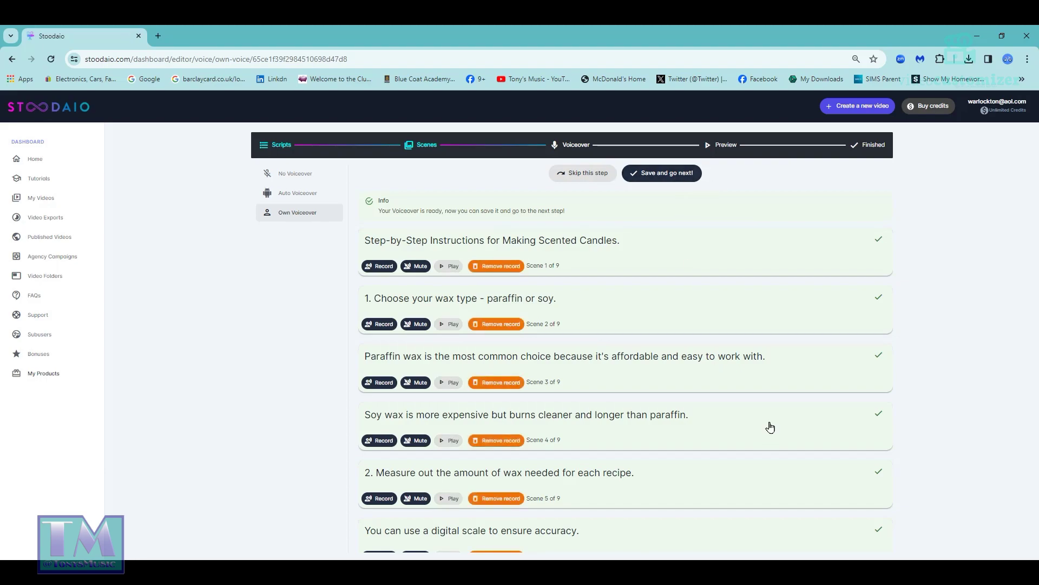
scroll(770, 425, "down", 1)
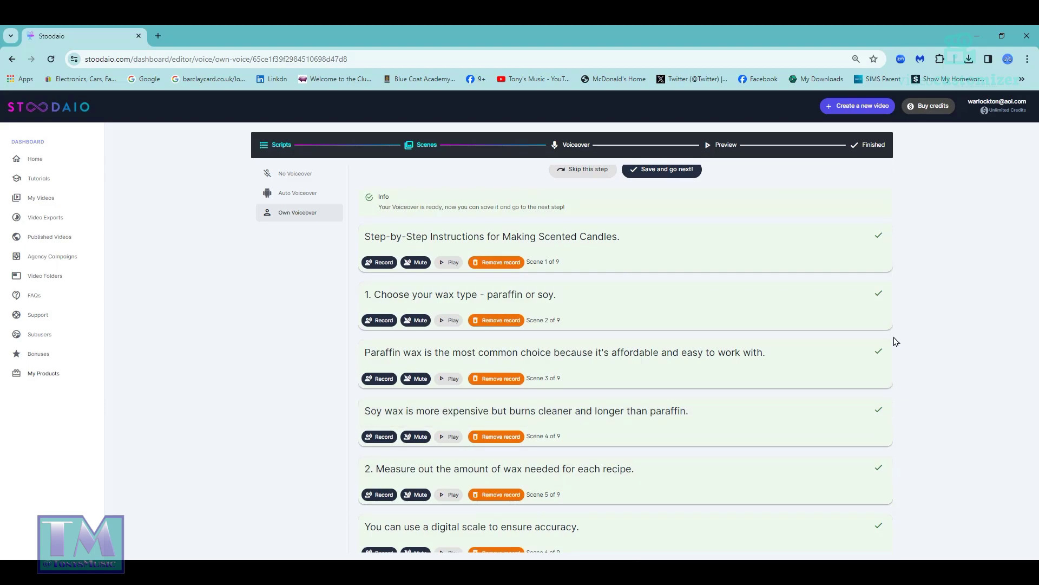
left_click_drag(891, 195, 875, 174)
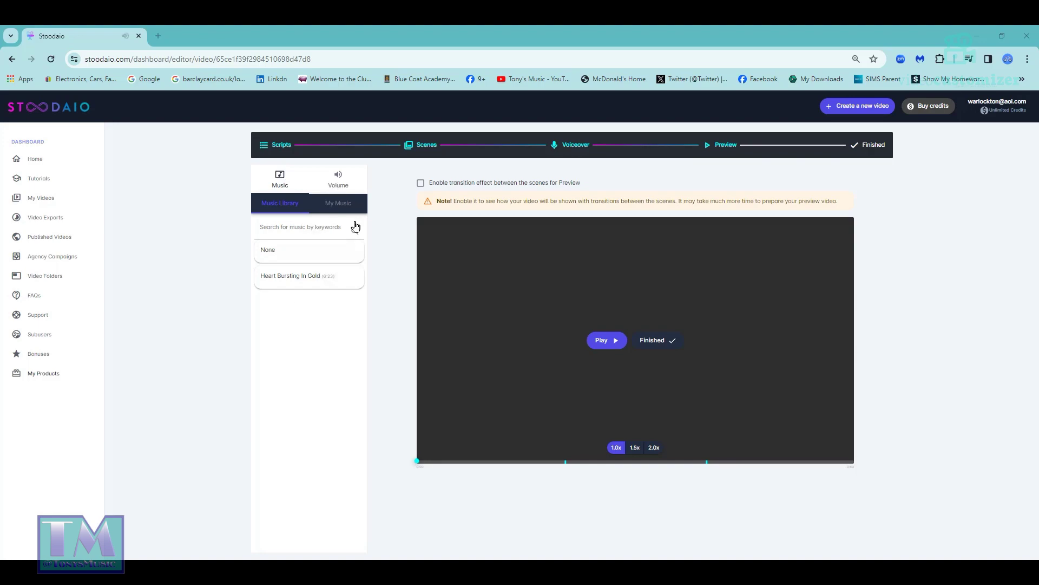
Search the music library for "Light Ambience" and set "Sparks Of Light" as the background music
left_click(343, 187)
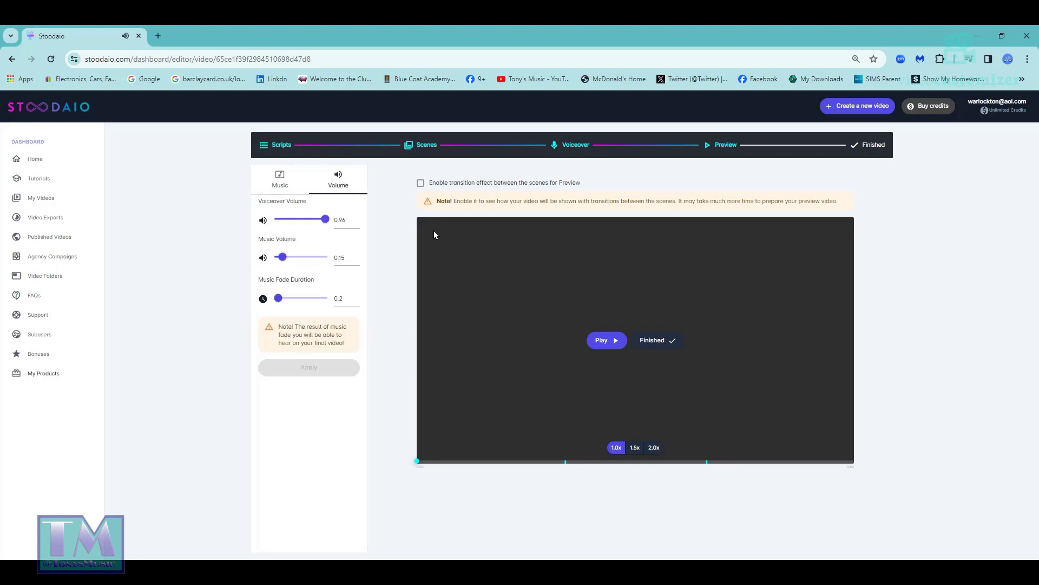
left_click(282, 184)
left_click(300, 234)
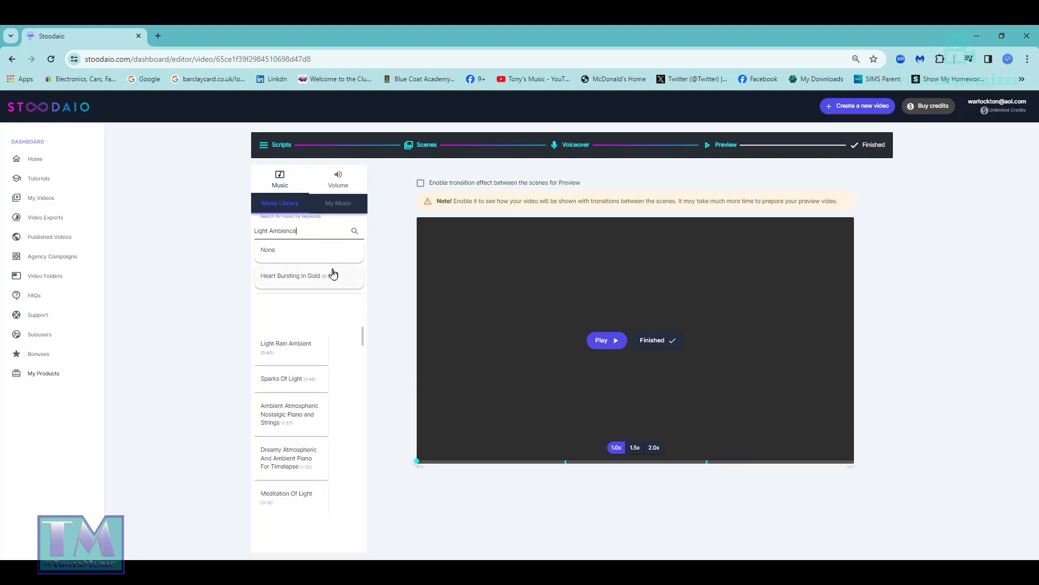
left_click(272, 379)
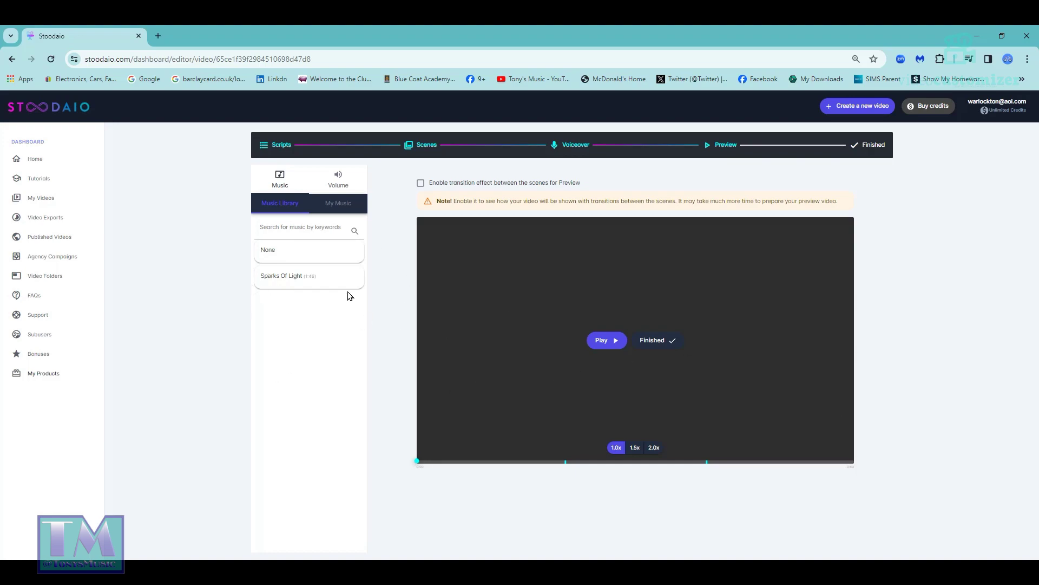
left_click(334, 281)
Play part of the video preview, stop it, and mark the video as finished
left_click(602, 341)
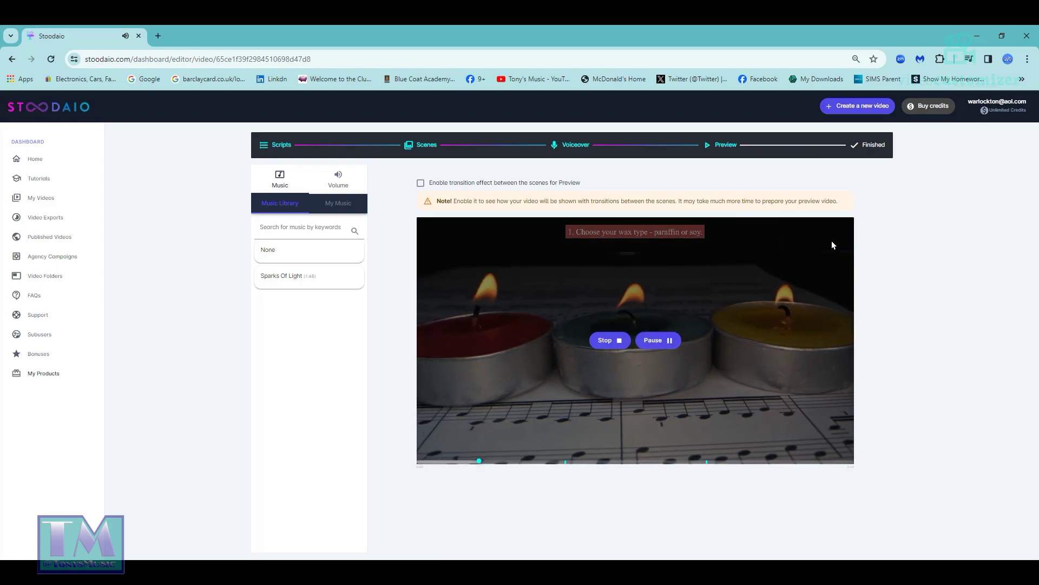
left_click(607, 340)
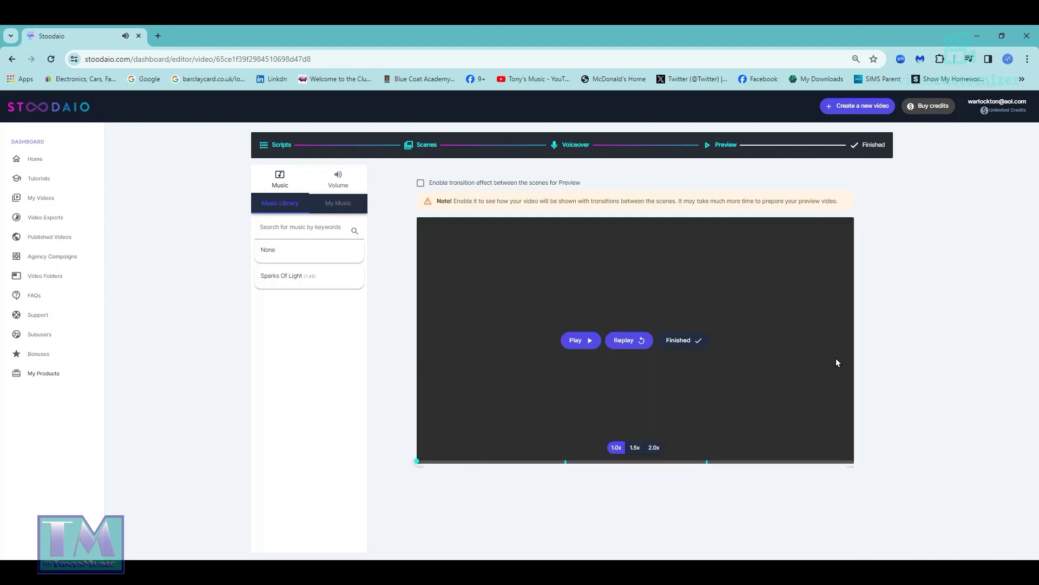
left_click(684, 340)
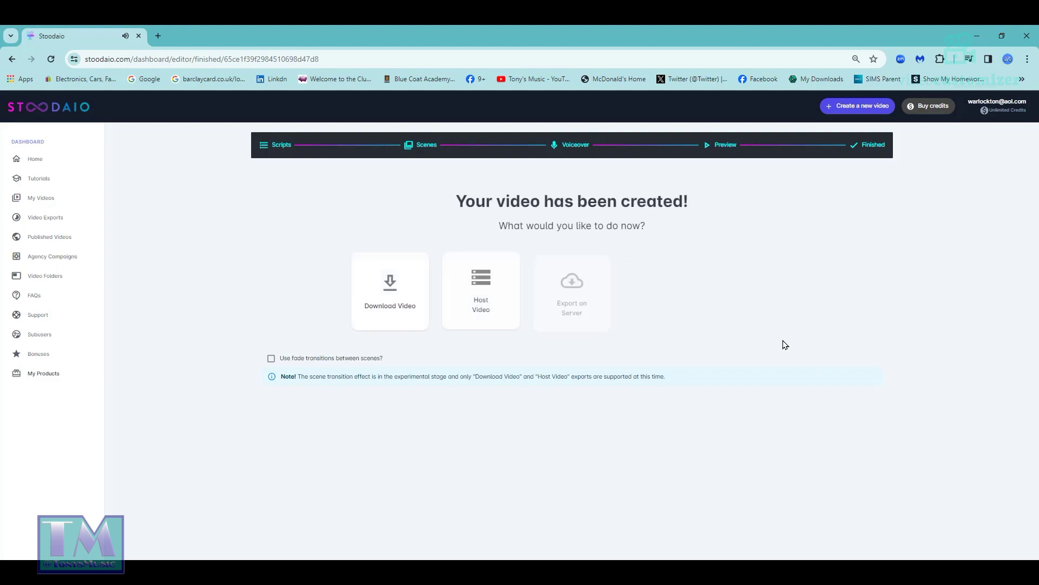
Render the video for hosting with fade transitions between scenes, and return to its Stoodaio page
left_click(271, 358)
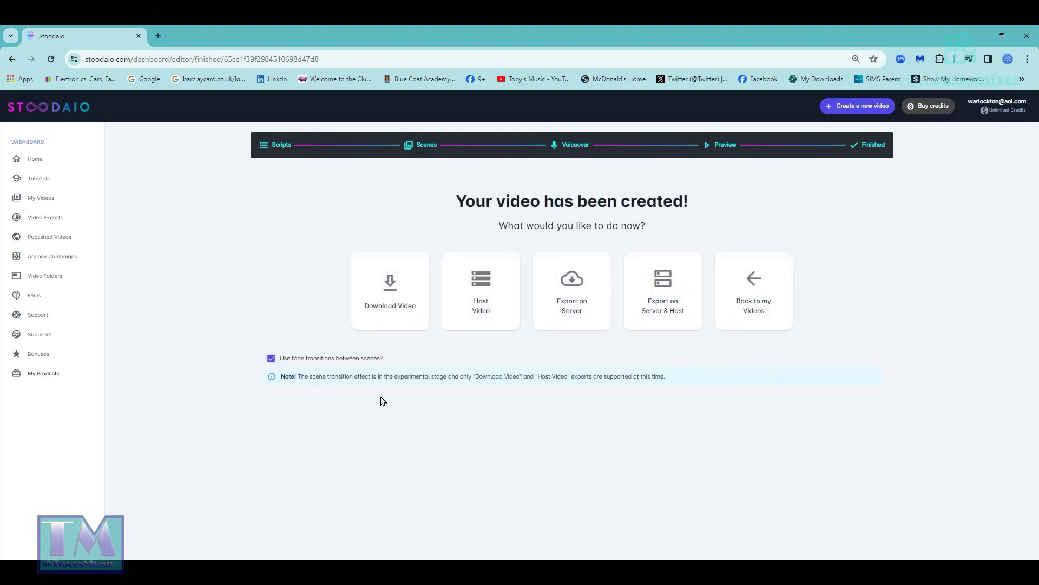
left_click(477, 285)
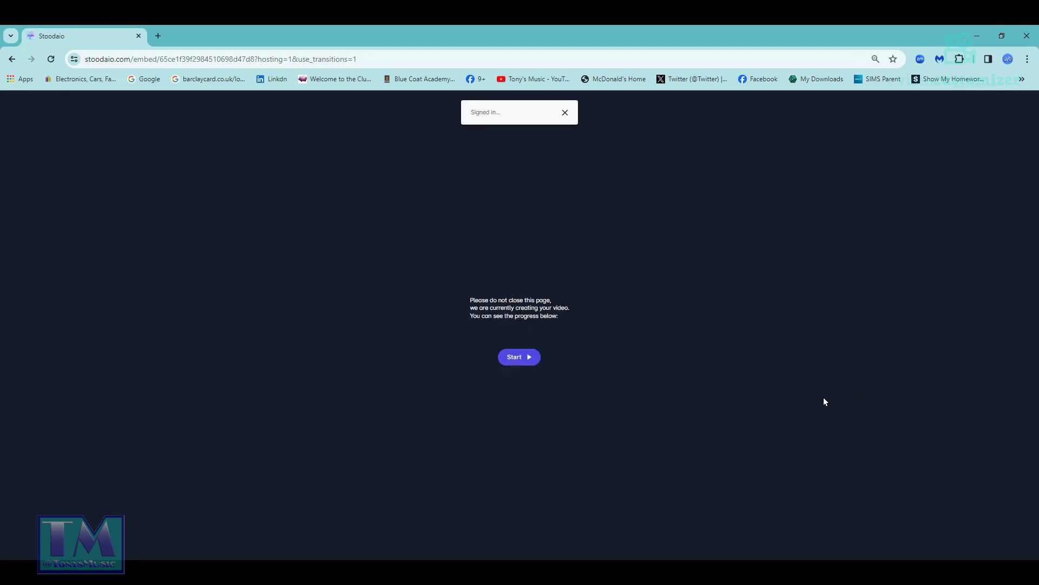
left_click(524, 358)
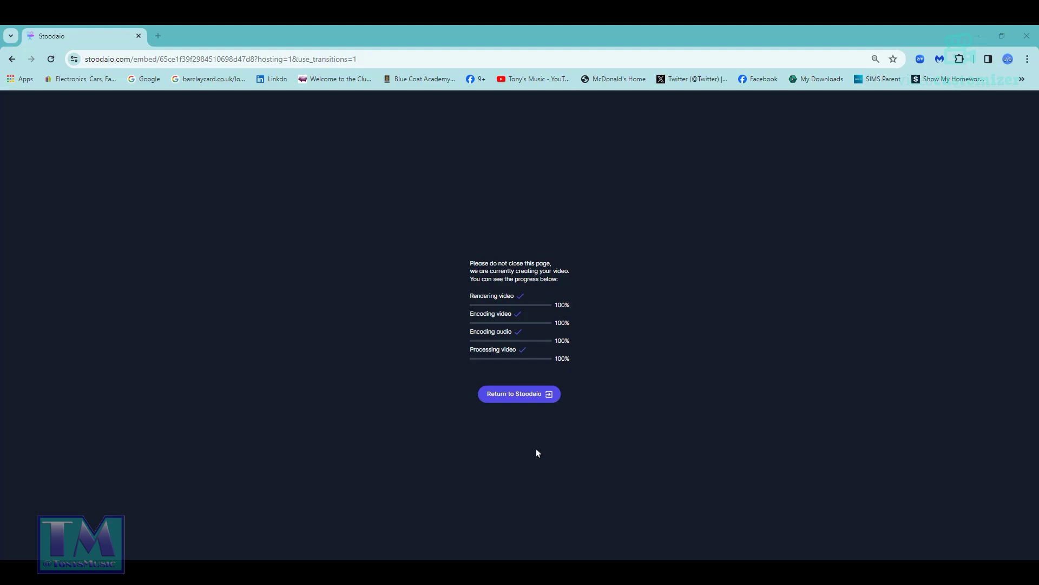
left_click(523, 396)
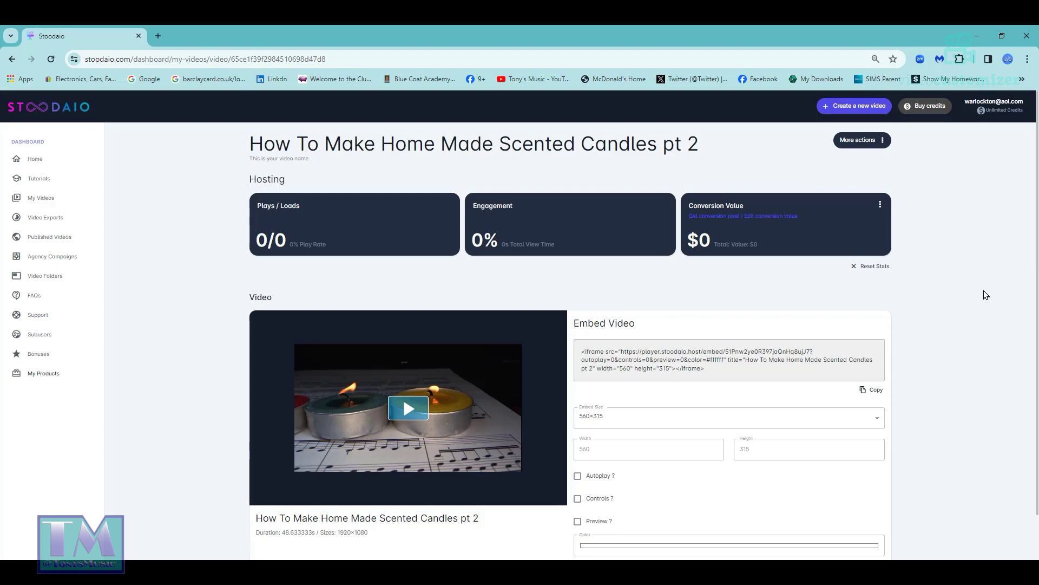
Download the scented candles video to the local machine with transitions between scenes enabled
left_click(882, 140)
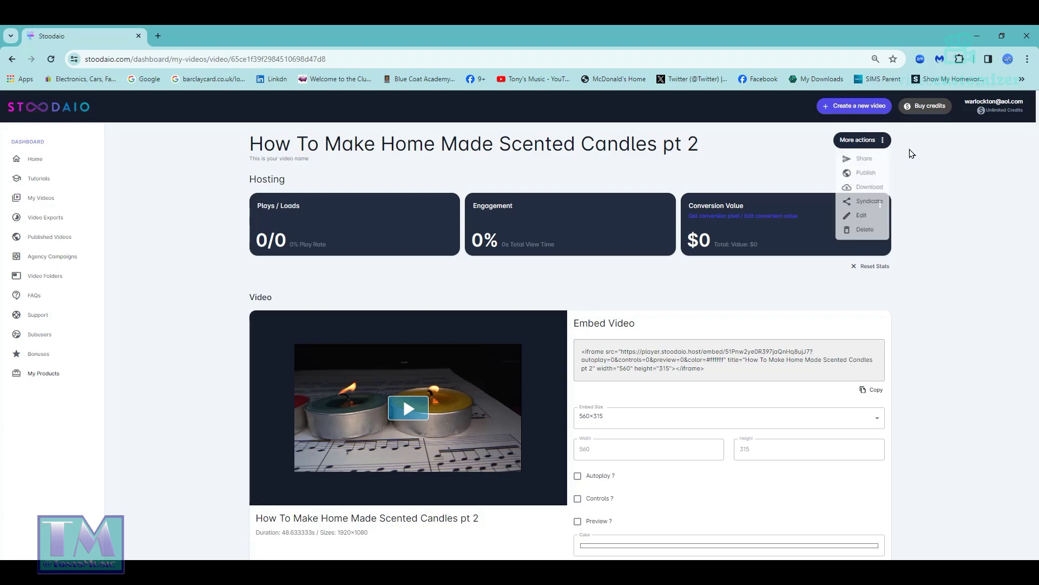
left_click(869, 188)
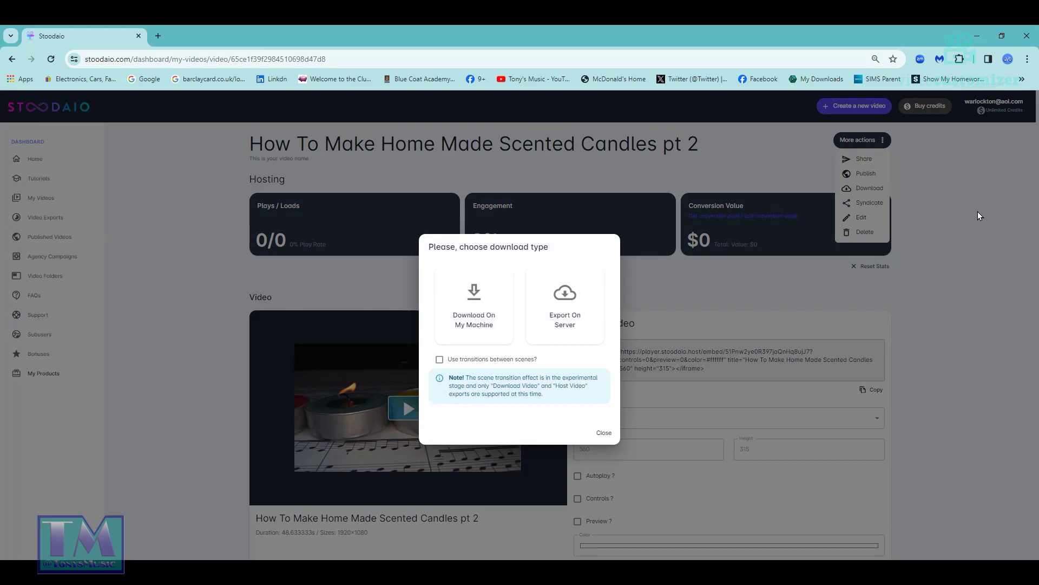
left_click(440, 360)
left_click(472, 303)
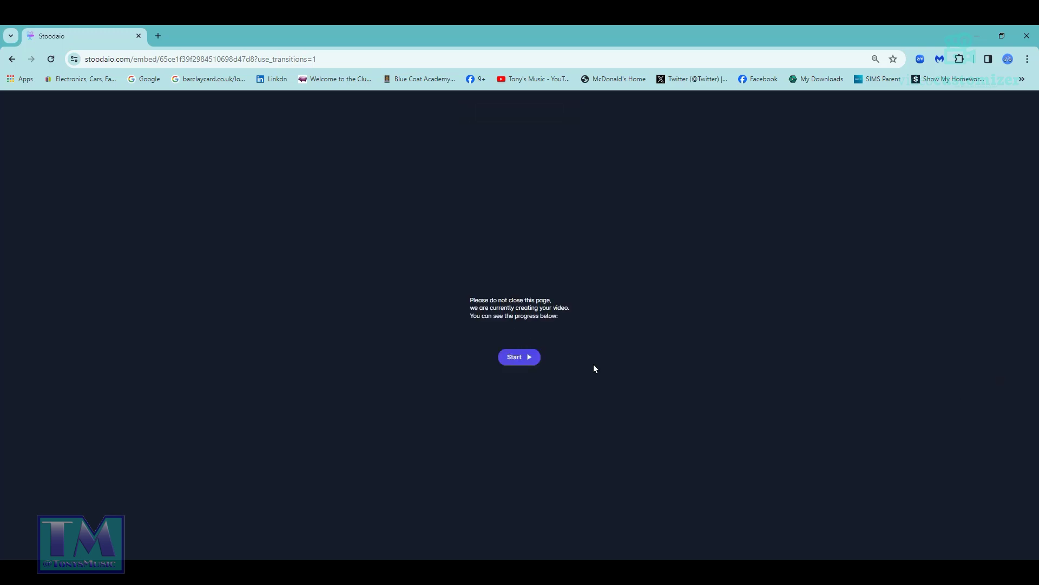
left_click(519, 358)
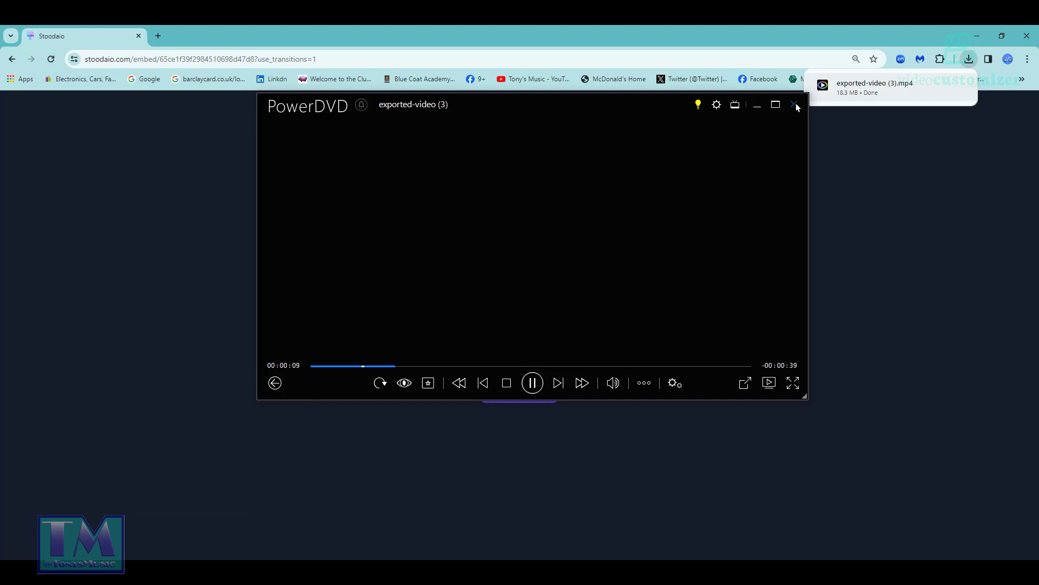
Close the video player, minimize the browser, and select exported-video (3).mp4 in the Downloads folder
left_click(795, 105)
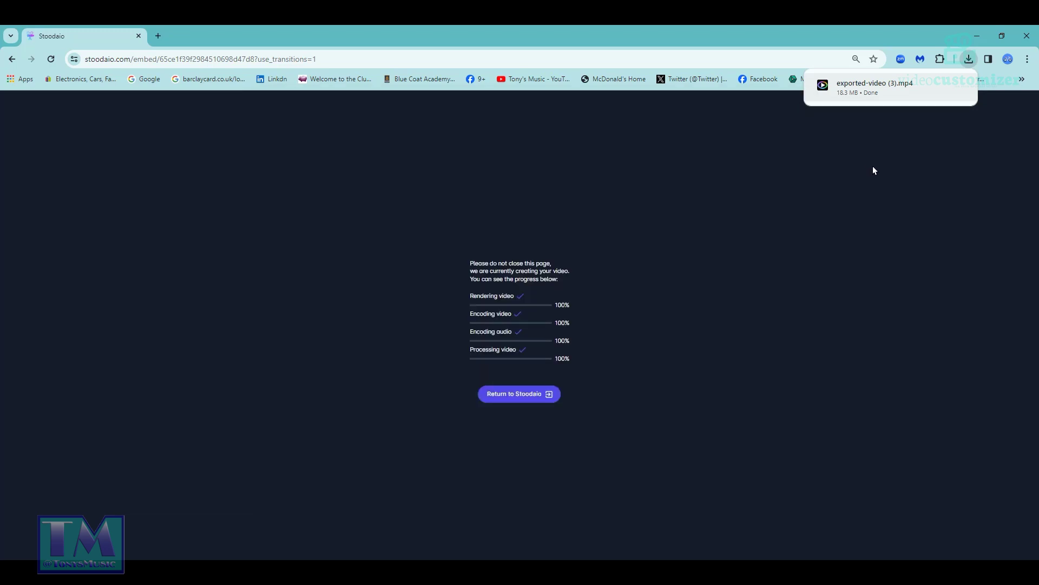
left_click(979, 36)
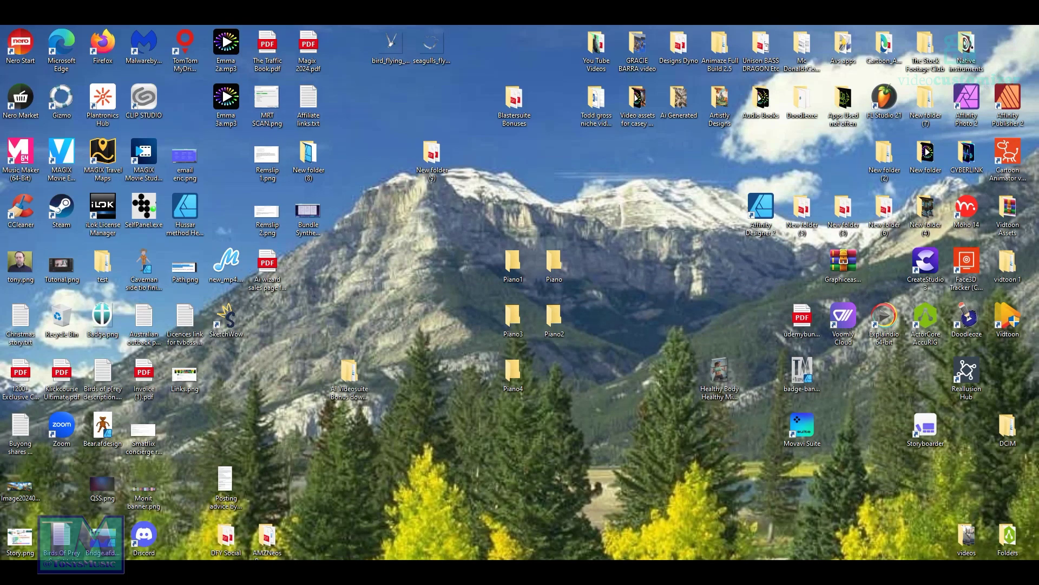
key("super+e")
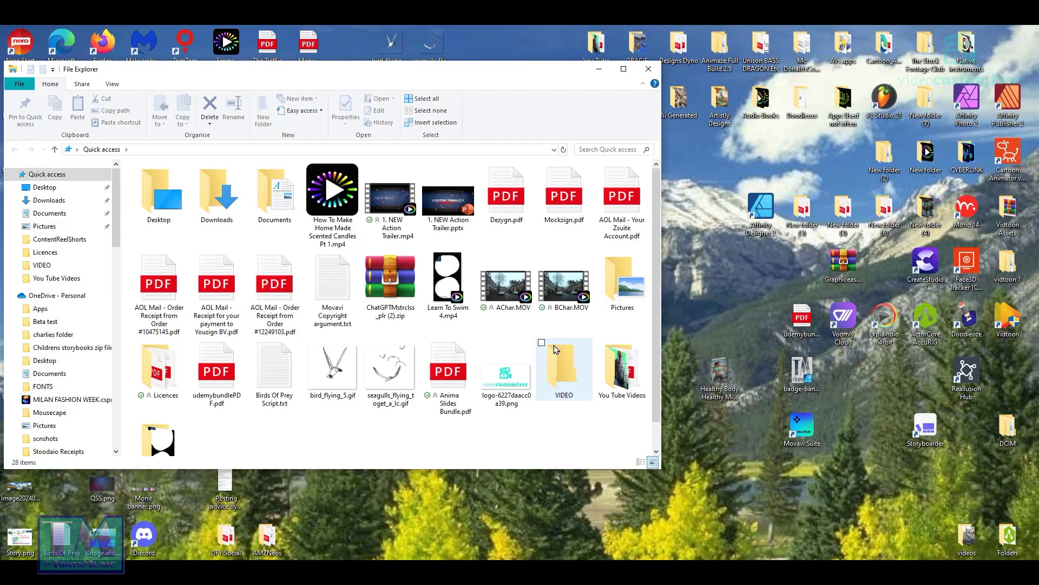
scroll(337, 375, "down", 1)
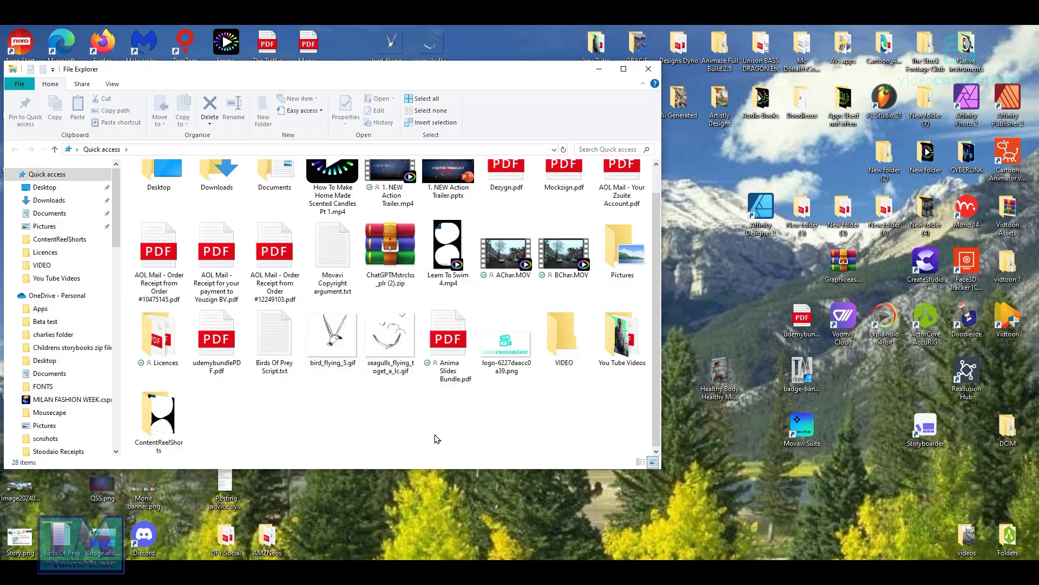
double_click(222, 195)
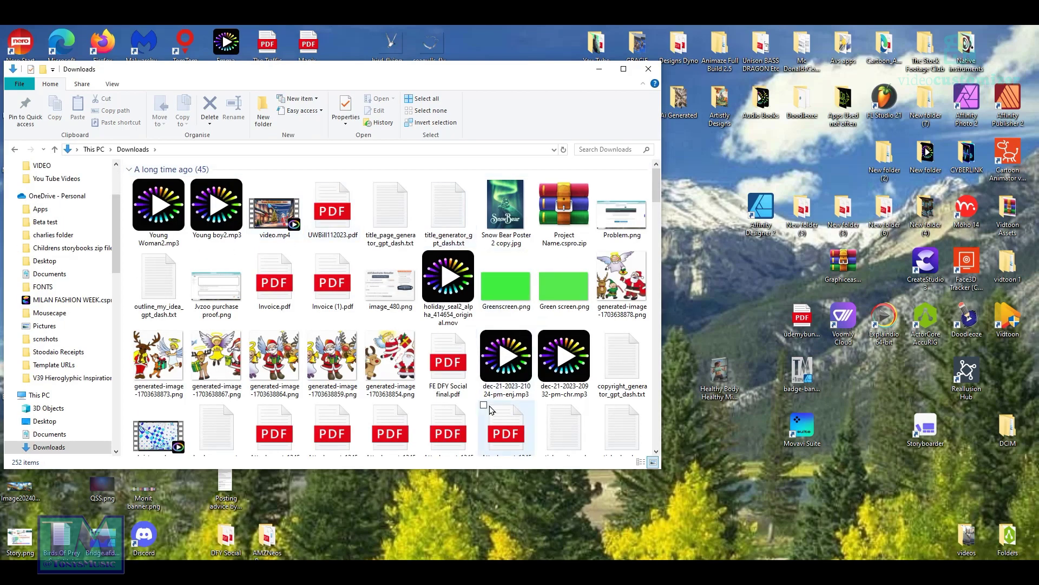
scroll(463, 380, "down", 15)
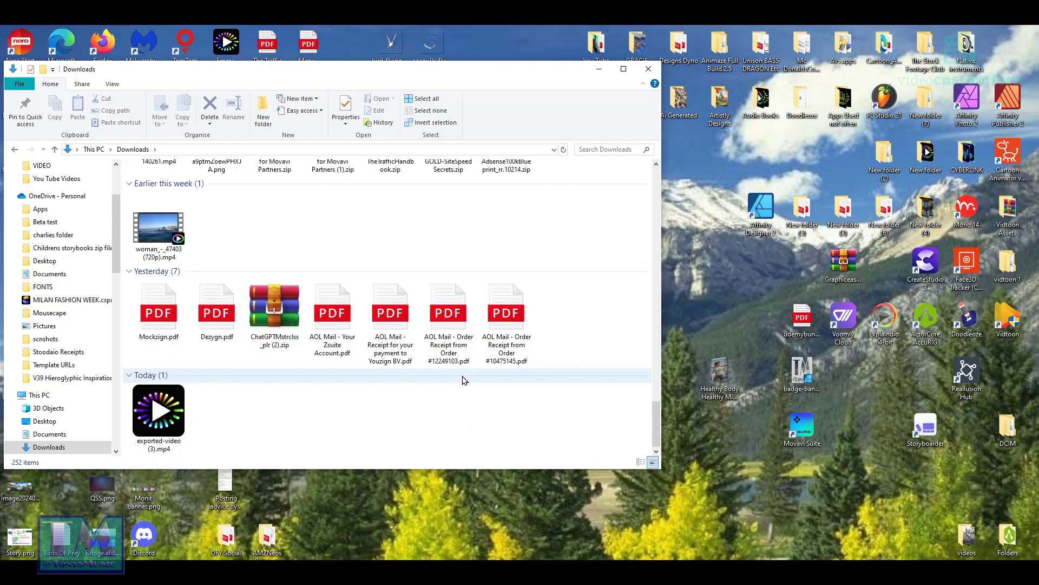
left_click(150, 447)
Return to Stoodaio, open the candles pt 2 video's details in My Videos, and copy its full title
mouse_move(541, 573)
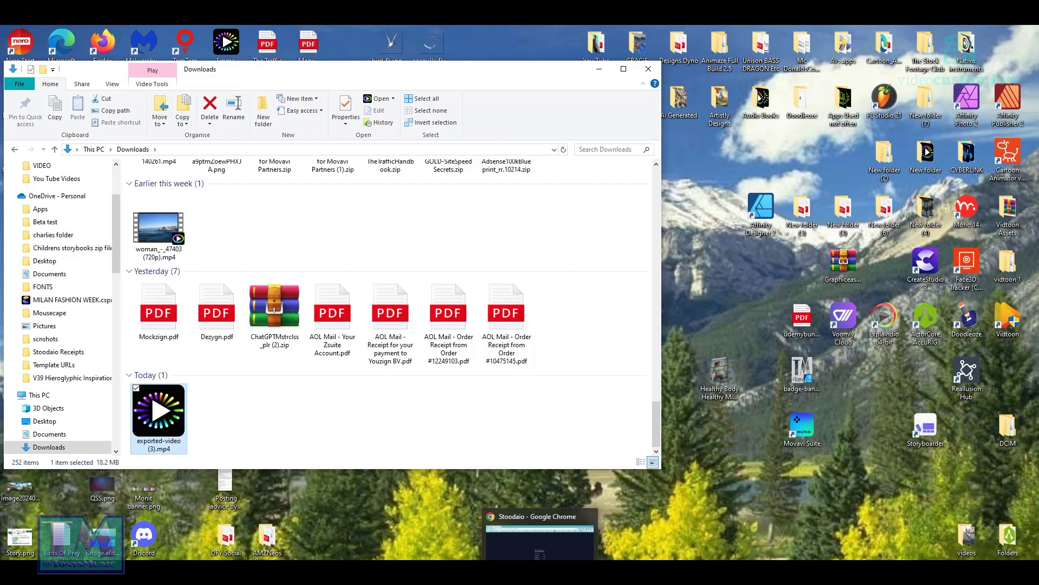
left_click(541, 573)
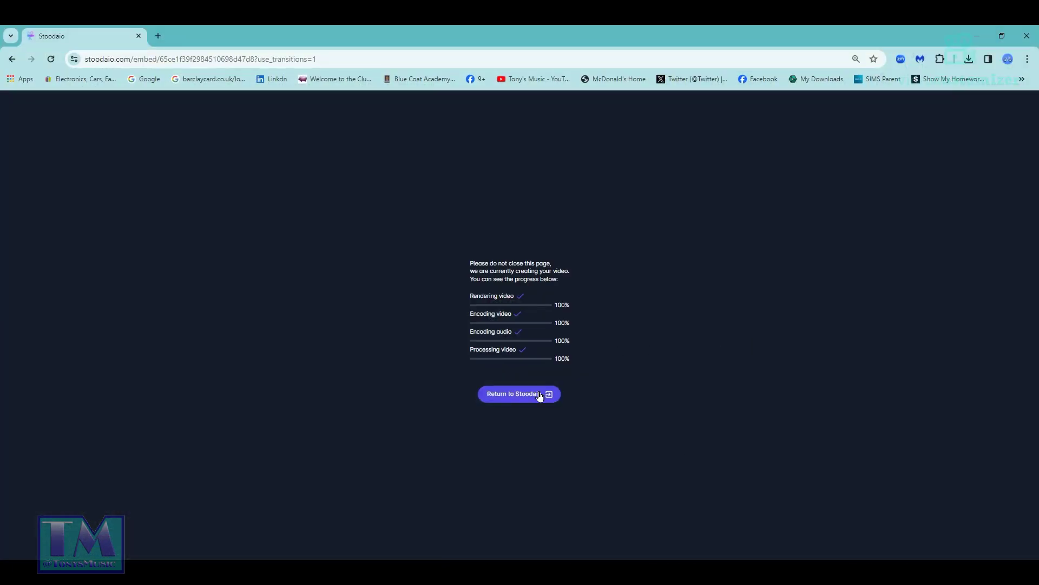
left_click(499, 398)
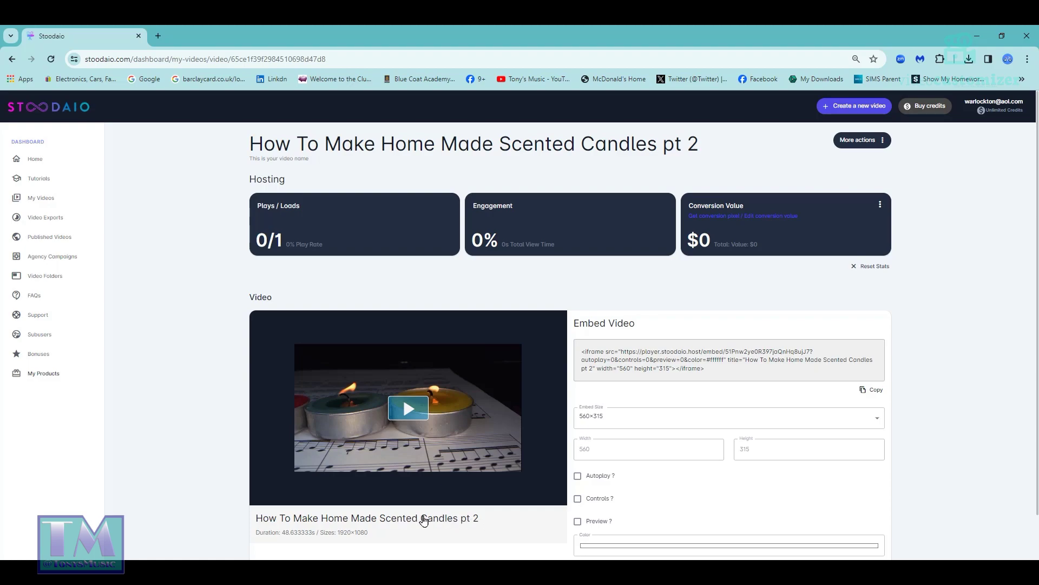
left_click(46, 199)
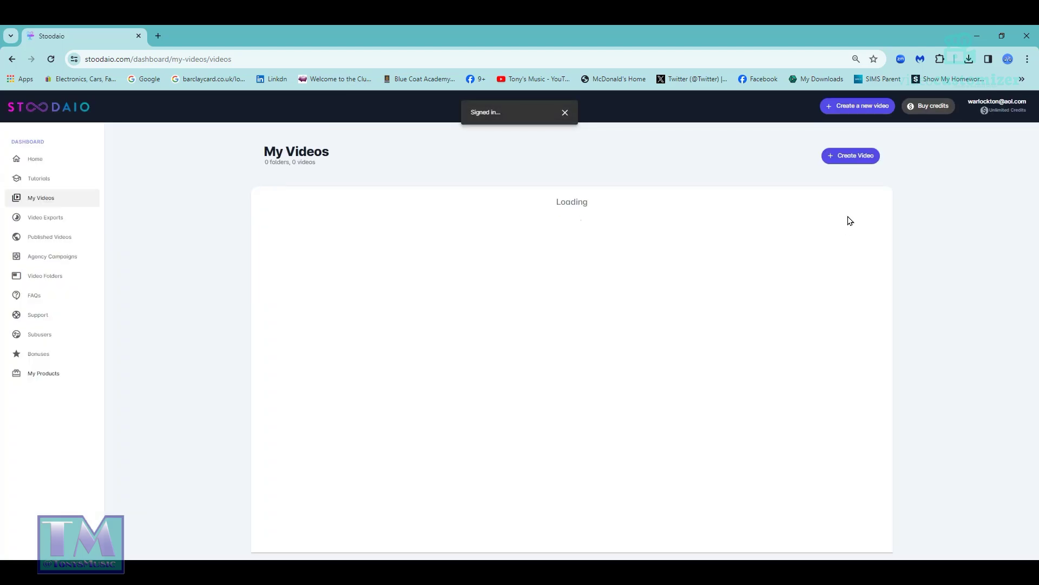
left_click(442, 370)
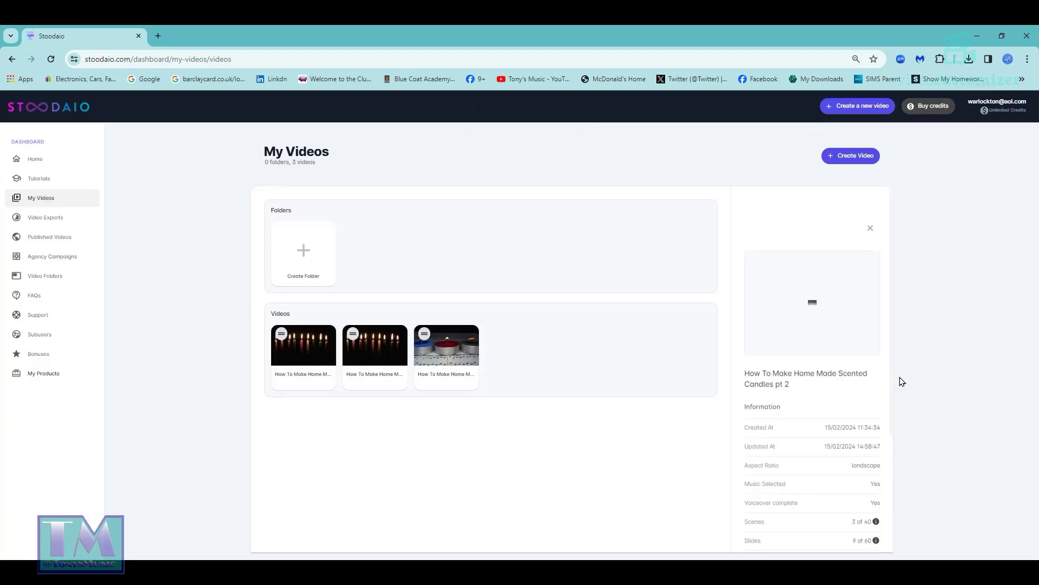
left_click_drag(795, 368, 739, 357)
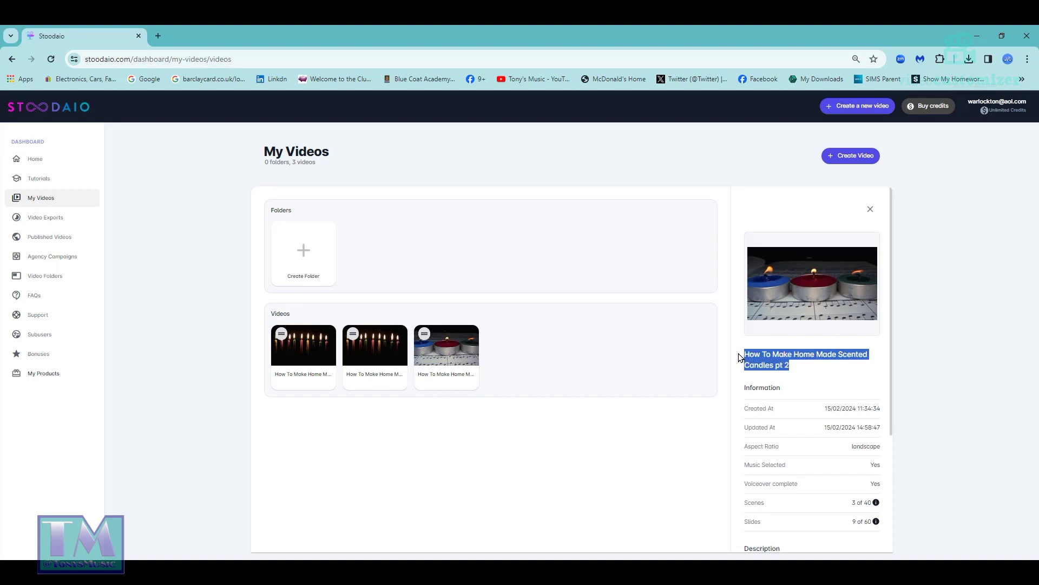
right_click(775, 365)
left_click(805, 372)
Rename exported-video (3).mp4 in Downloads with the copied title "How To Make Home Made Scented Candles pt 2"
left_click(977, 36)
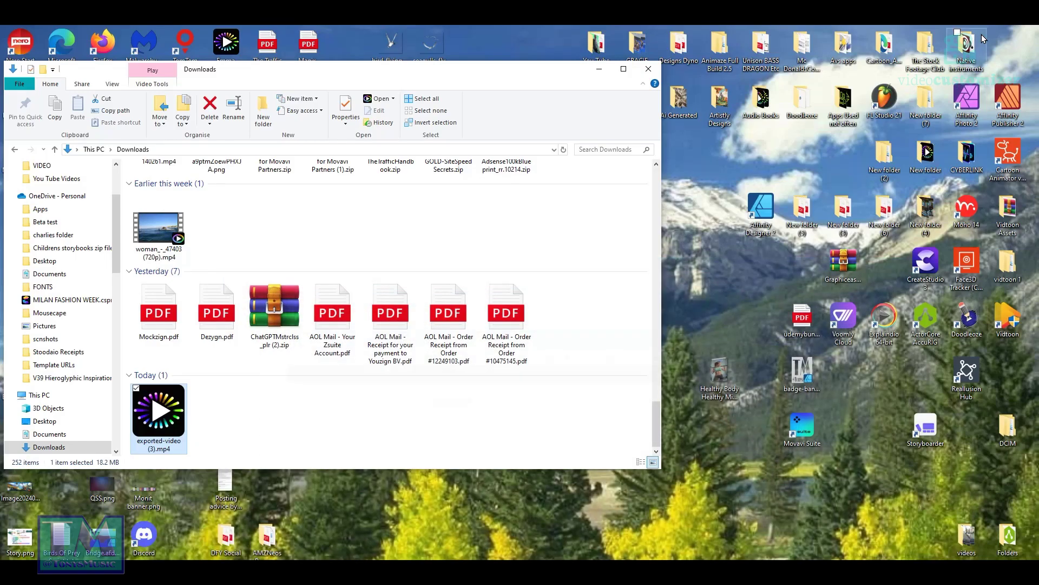
left_click(148, 445)
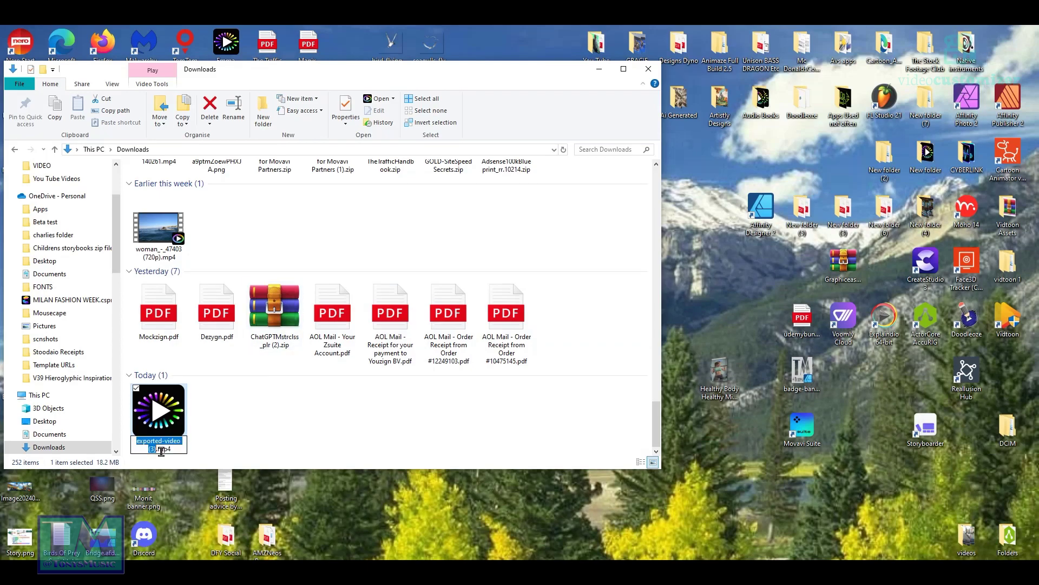
right_click(147, 444)
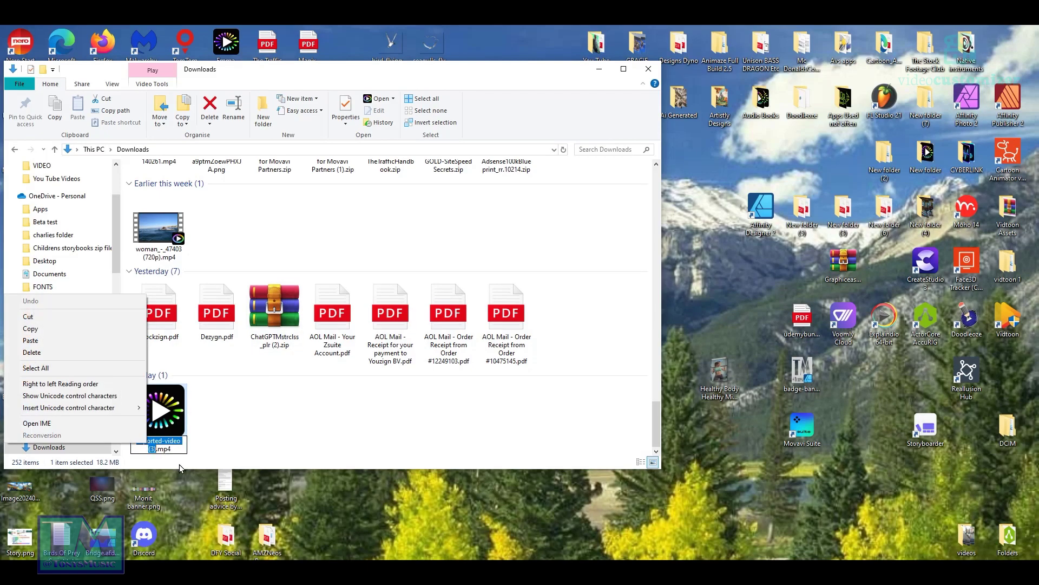
left_click(100, 343)
left_click(304, 430)
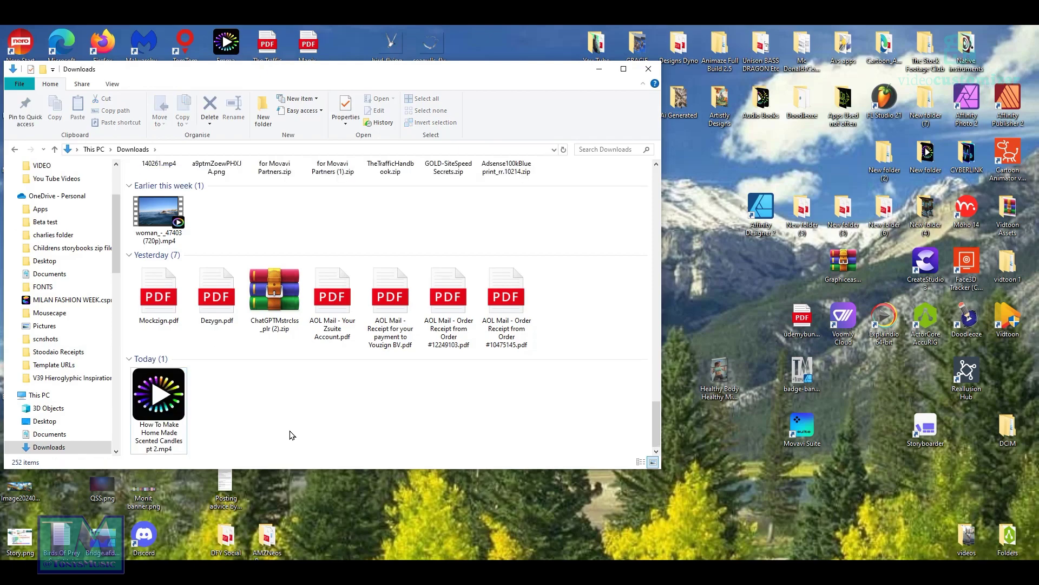
Open the "preparation for youtube" folder inside You Tube Videos in a second window beside Downloads
left_click_drag(466, 74, 817, 129)
double_click(594, 46)
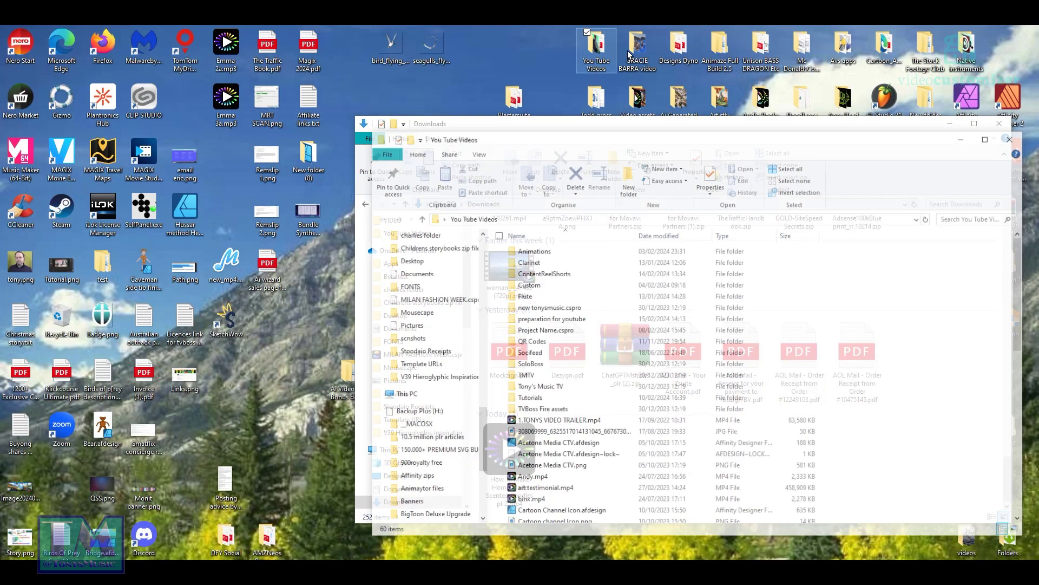
left_click_drag(805, 145, 401, 128)
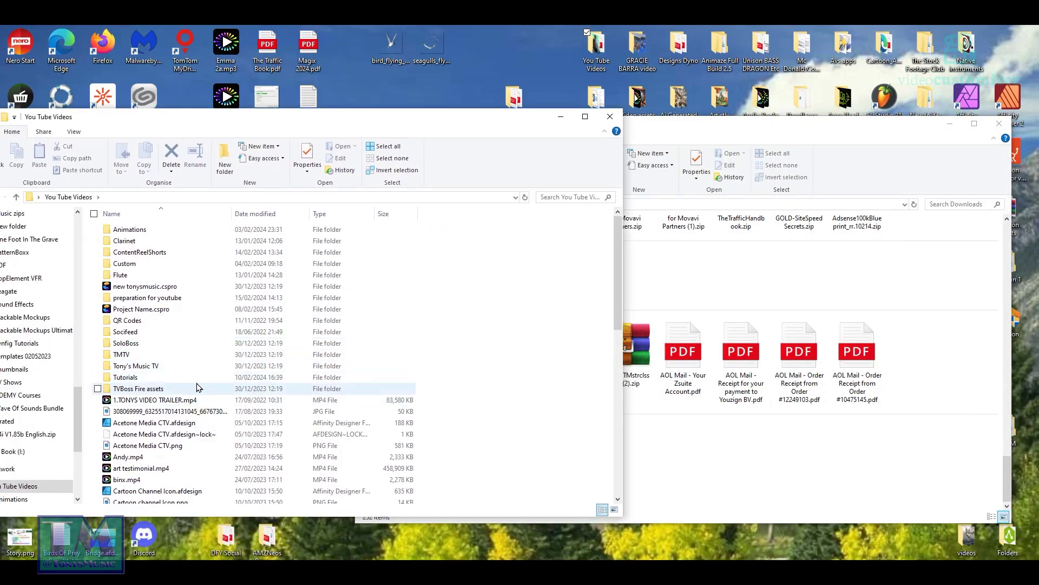
scroll(210, 376, "down", 8)
scroll(209, 376, "up", 8)
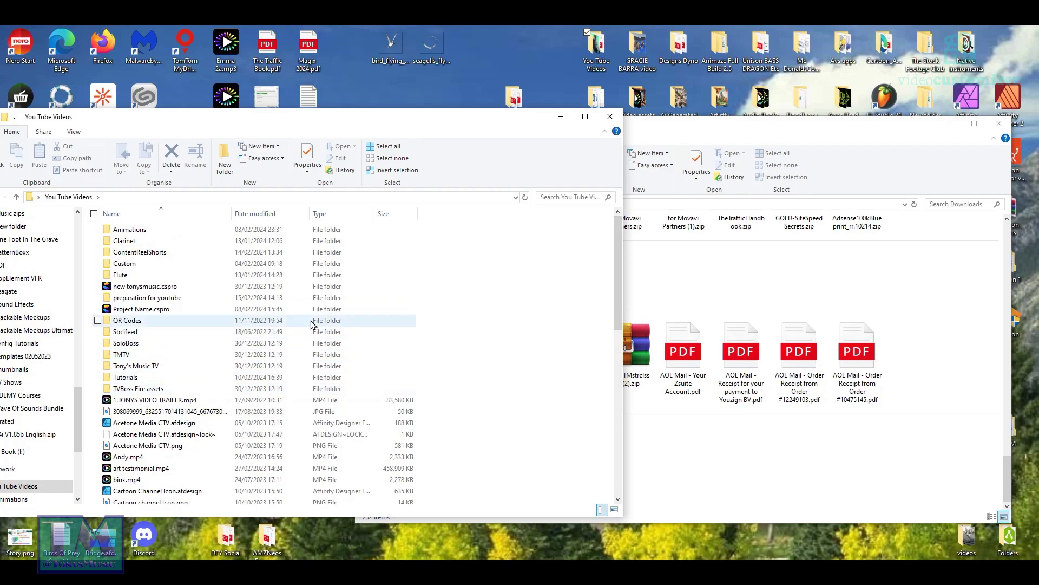
double_click(235, 299)
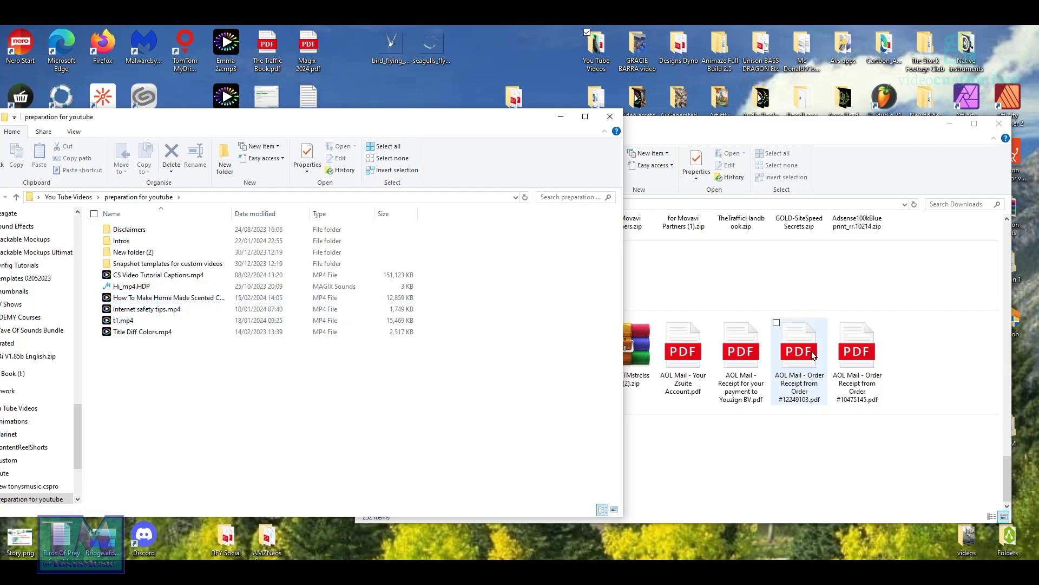
Move the renamed scented candles pt 2 video from Downloads into "preparation for youtube" and close the Downloads window
left_click_drag(762, 128, 870, 139)
left_click_drag(614, 454, 349, 425)
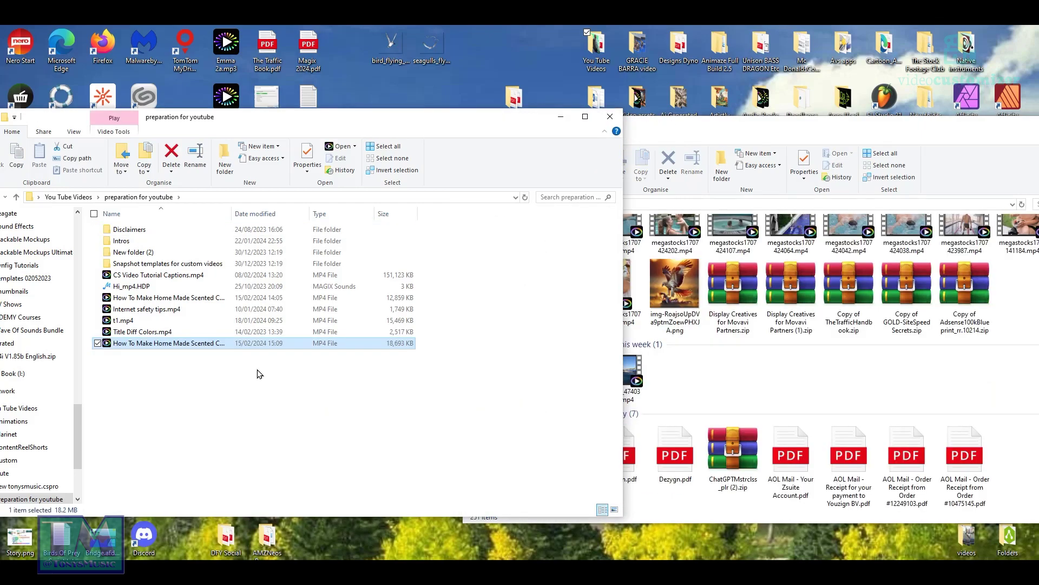
left_click_drag(902, 139, 671, 187)
left_click(800, 174)
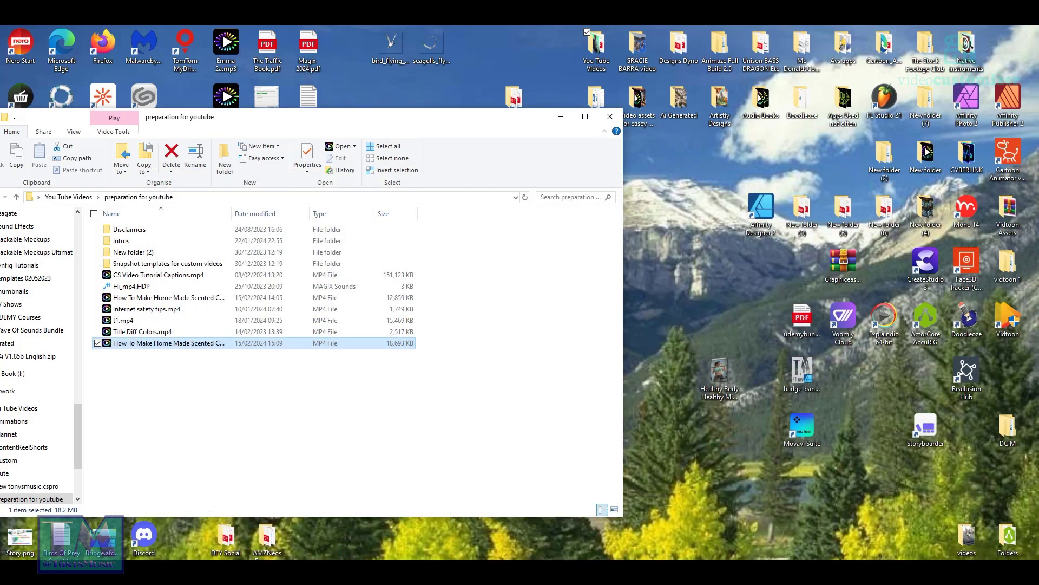
Minimize the Stoodaio browser window and launch Video Editor from Movavi Video Suite 24
left_click(542, 534)
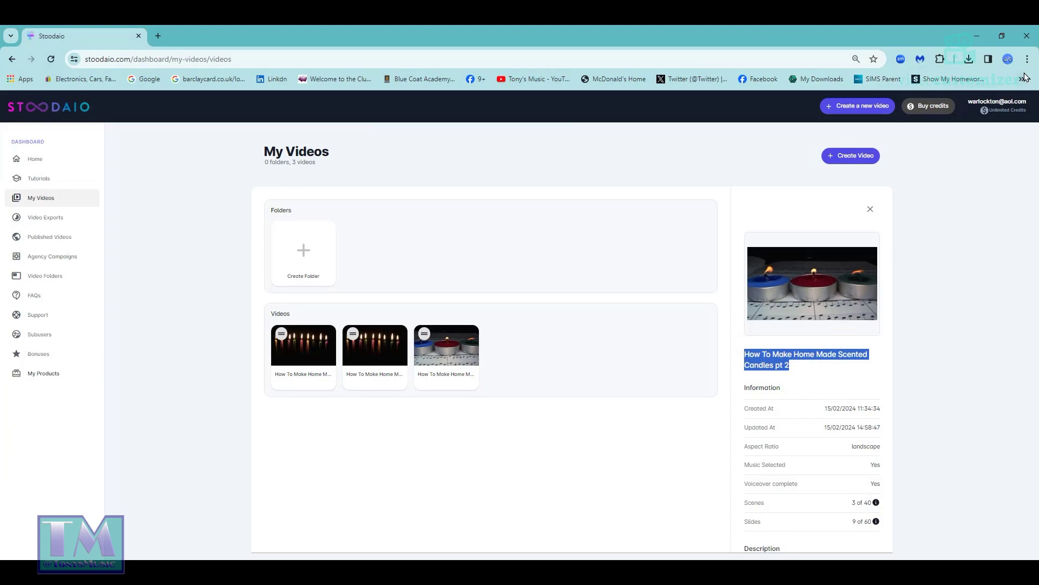
left_click(978, 37)
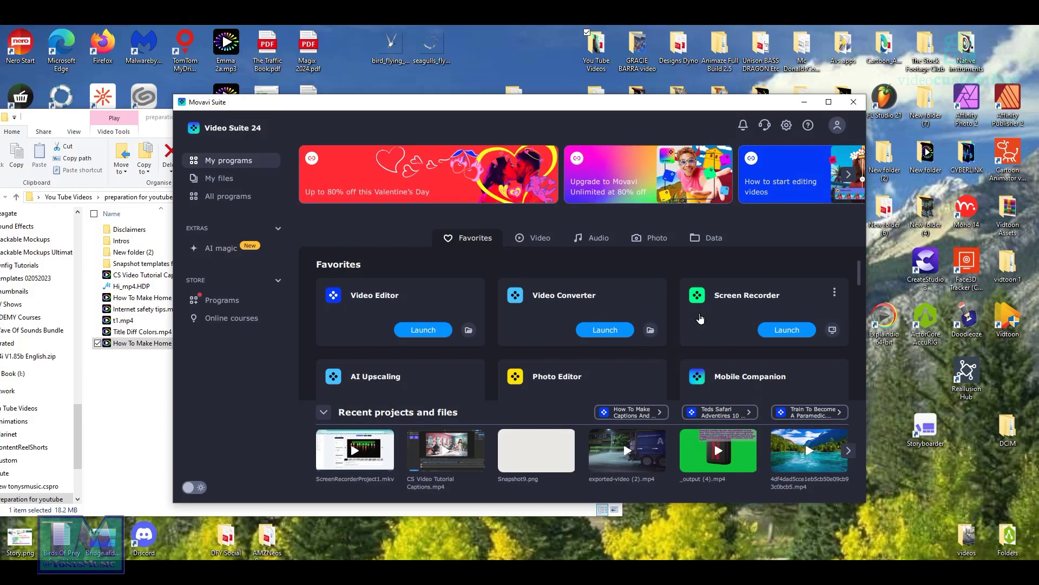
left_click(424, 331)
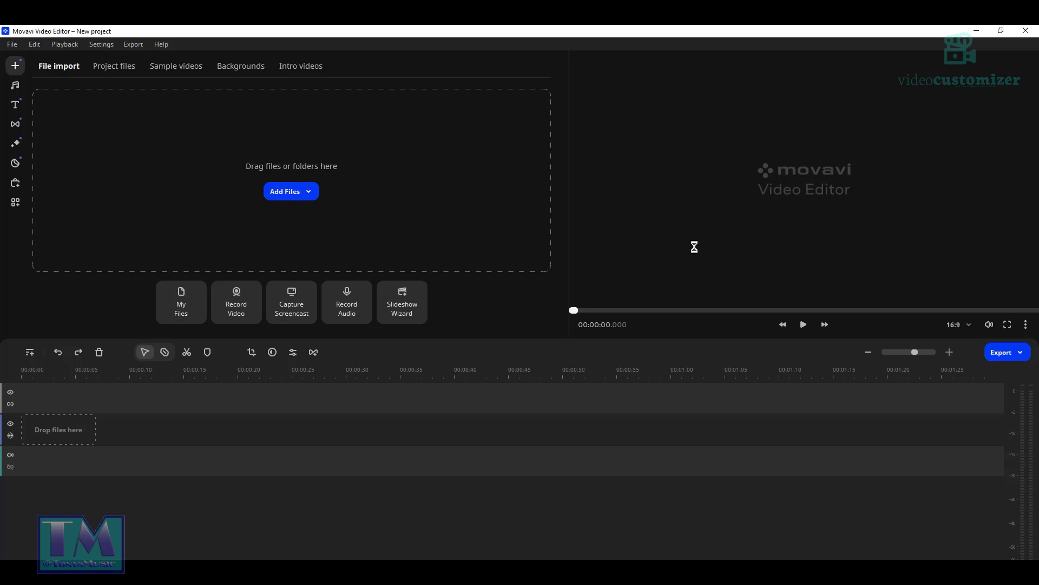
Import the Pt 1 and pt 2 "How To Make Home Made Scented Candles" videos from "preparation for youtube" into the project
left_click(297, 193)
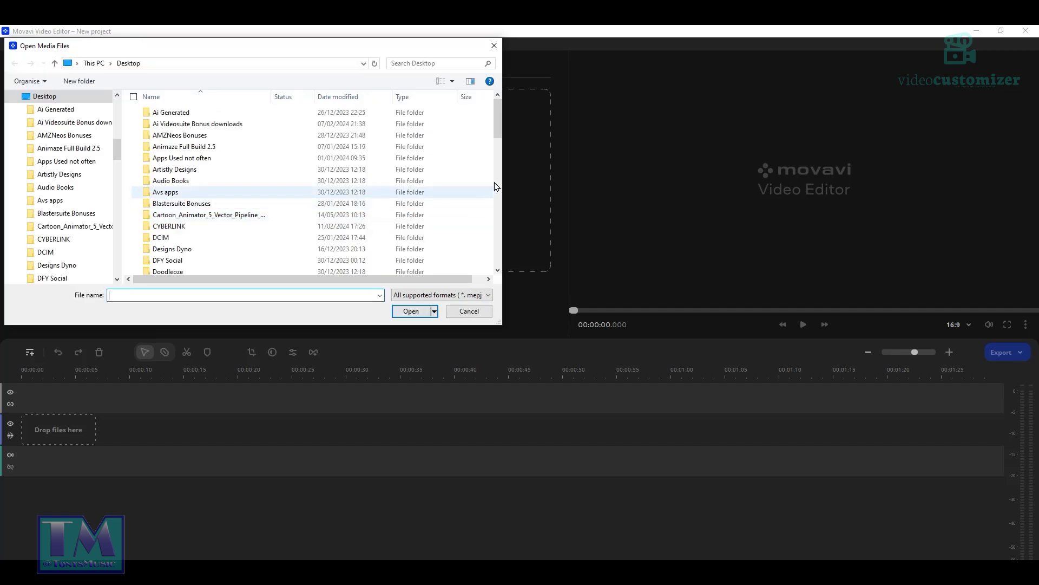
scroll(229, 238, "down", 20)
scroll(228, 244, "up", 5)
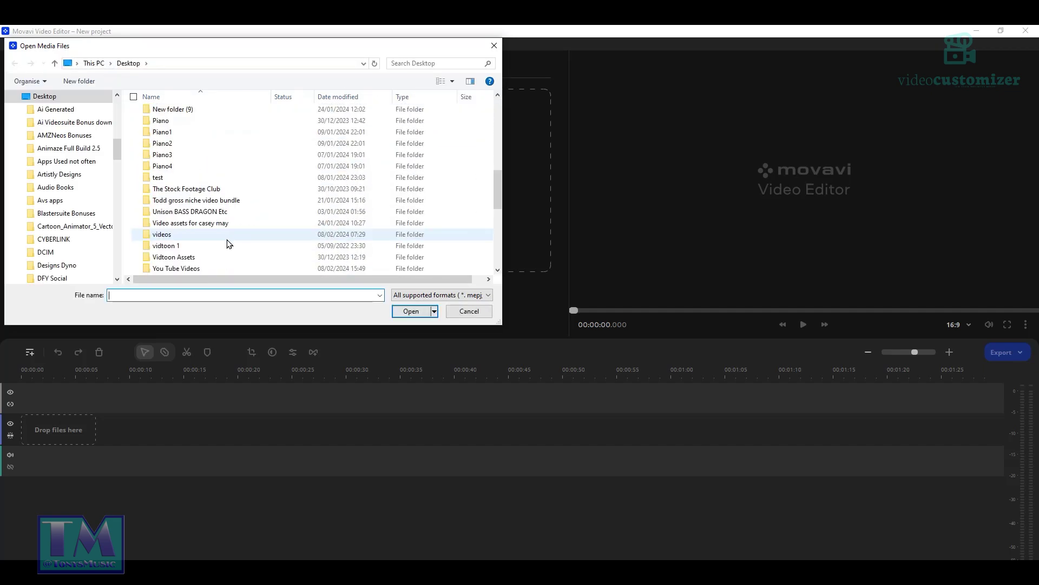
left_click(194, 270)
double_click(194, 269)
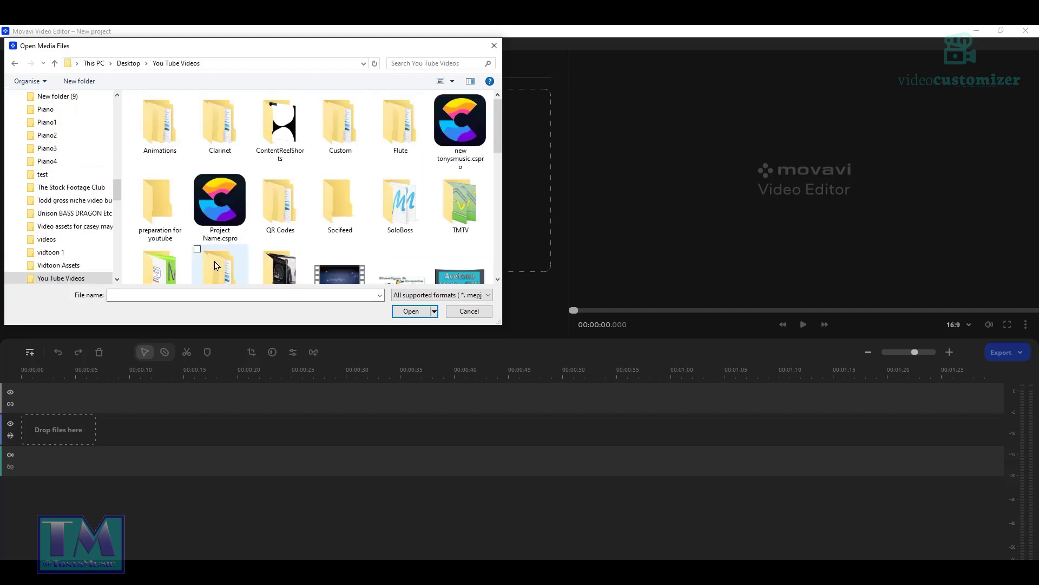
double_click(168, 200)
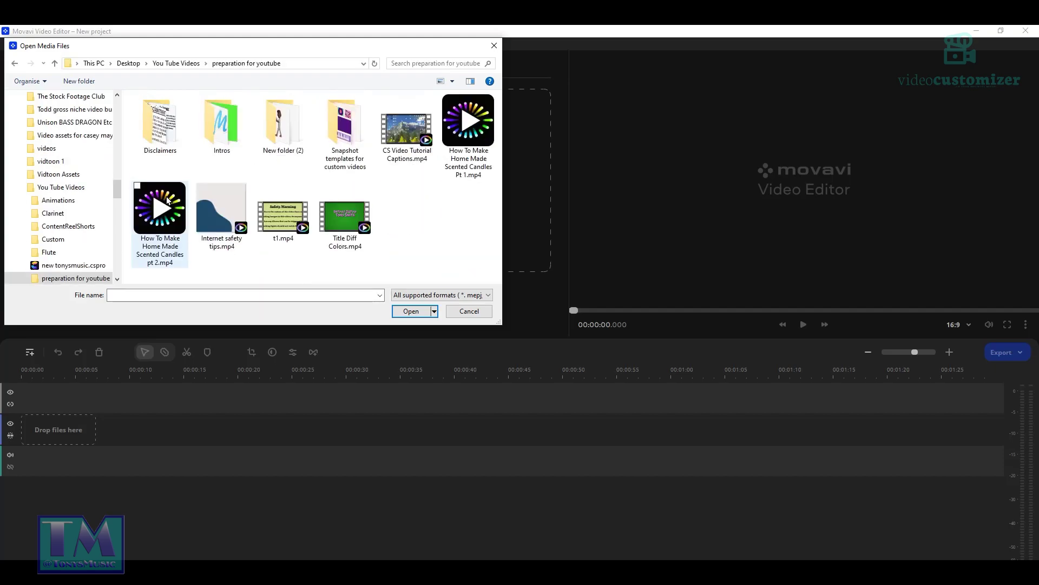
left_click(471, 141)
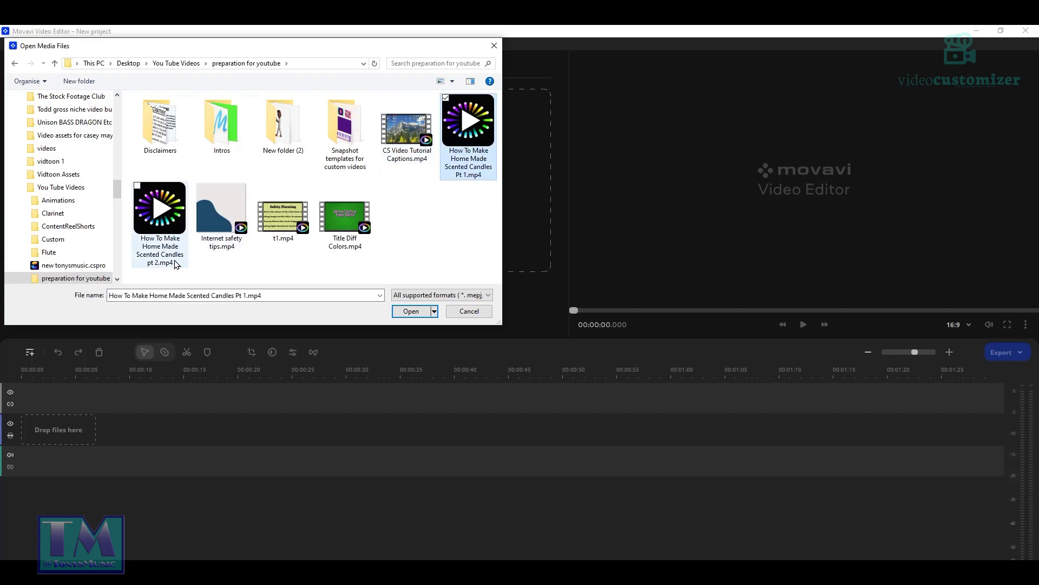
left_click(165, 214, "ctrl")
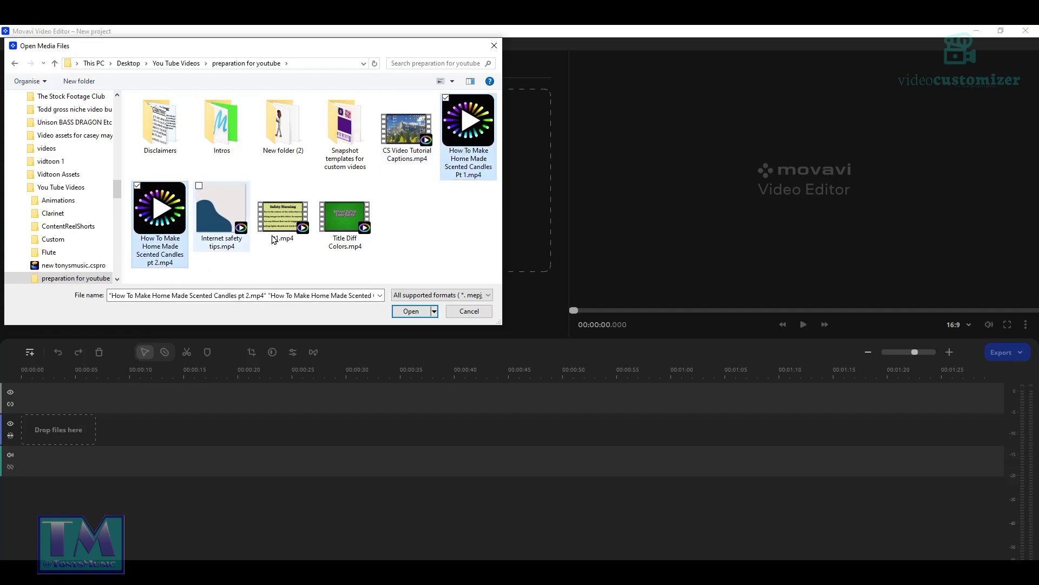
left_click(417, 317)
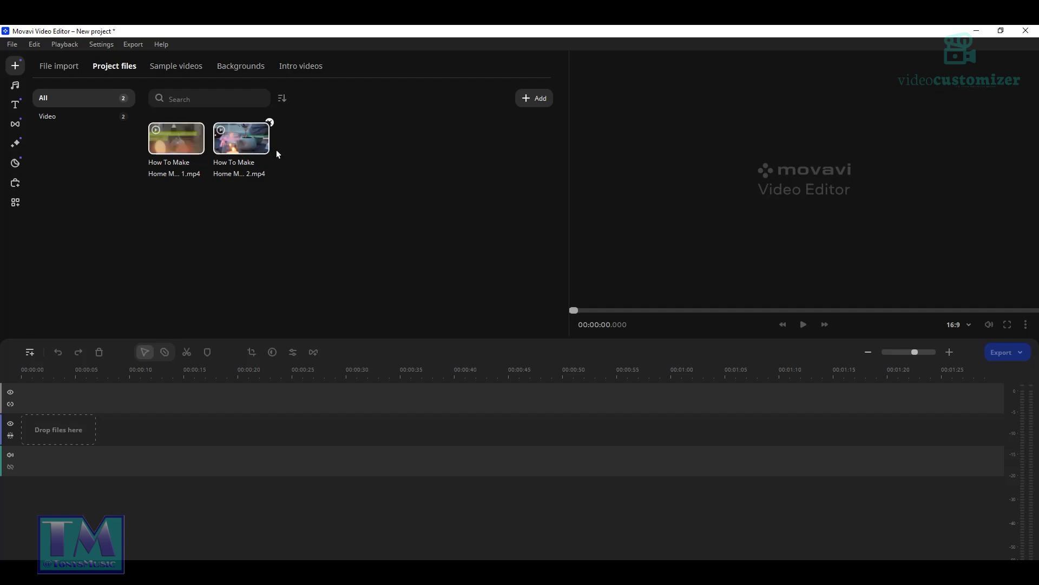
Import Custom Video intro.mp4 and Outro.mp4 from the Intros folder inside "preparation for youtube" into the project
right_click(378, 189)
left_click(400, 200)
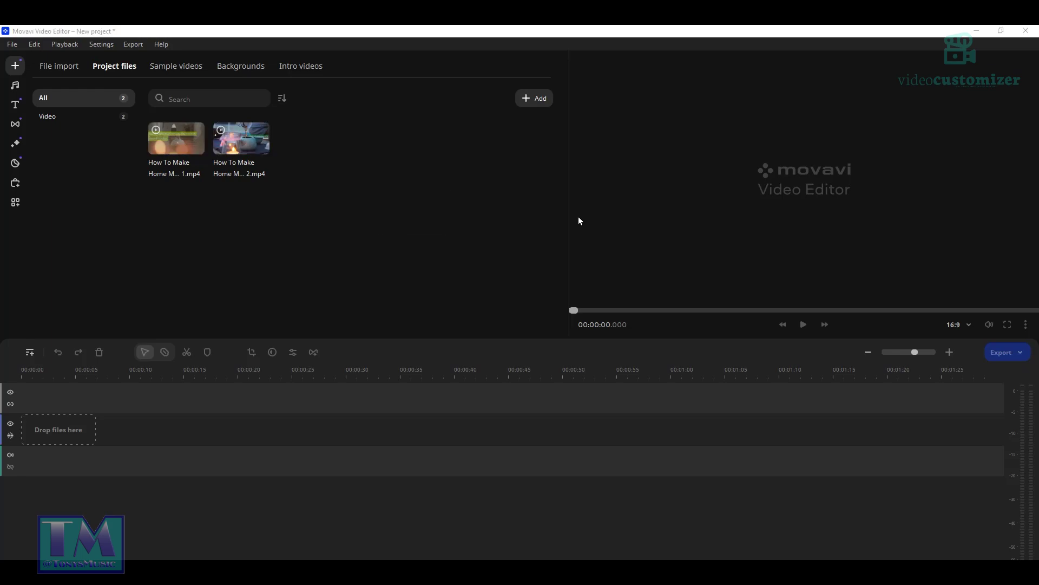
left_click(222, 128)
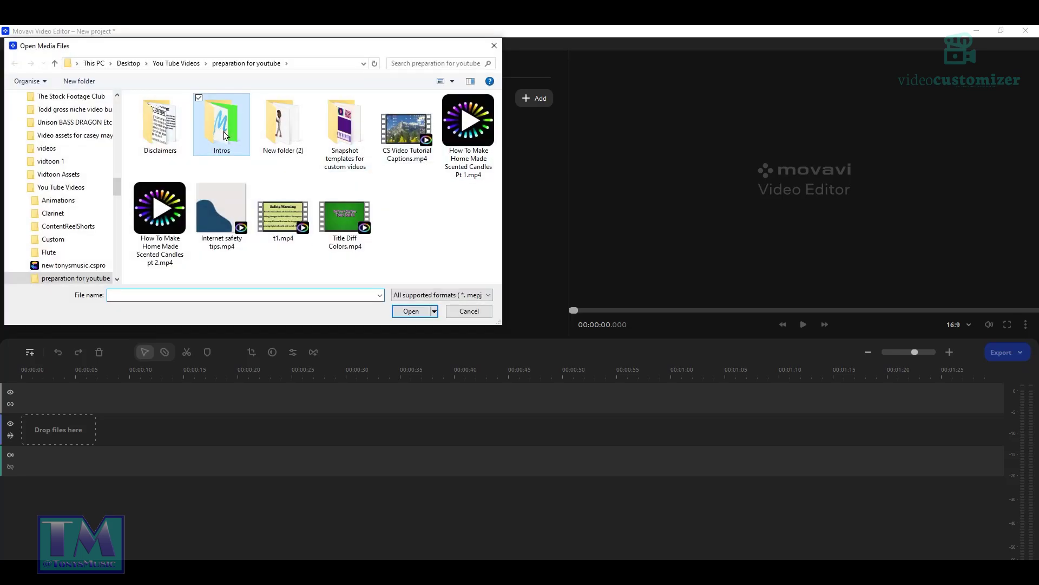
key("Return")
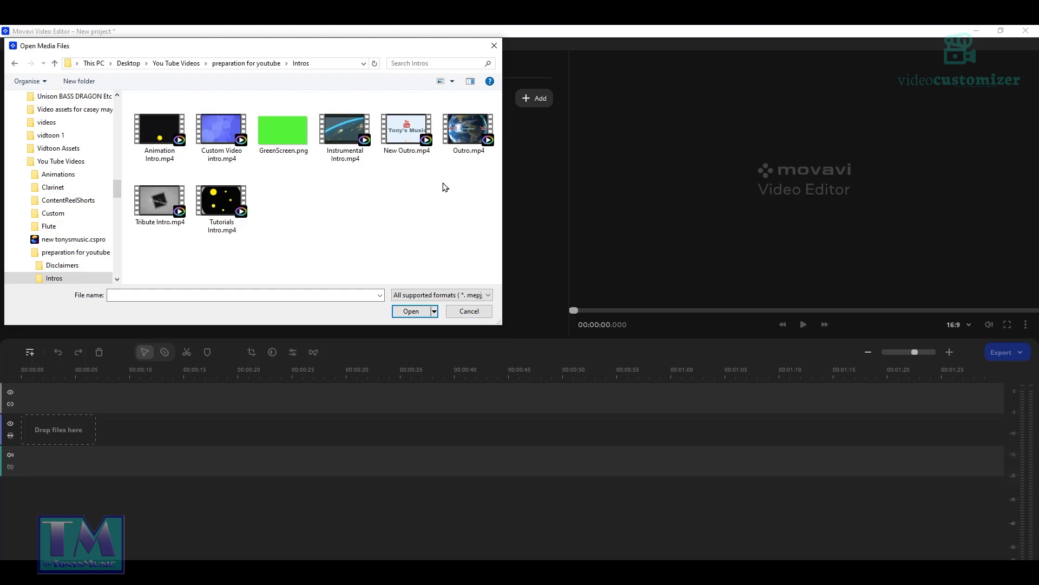
left_click(226, 141)
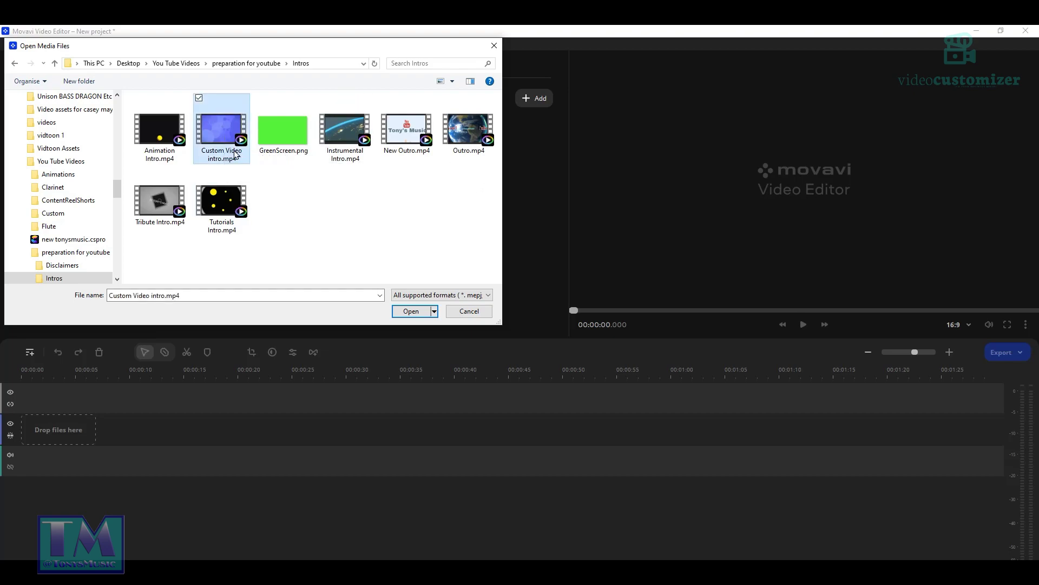
left_click(467, 133, "ctrl")
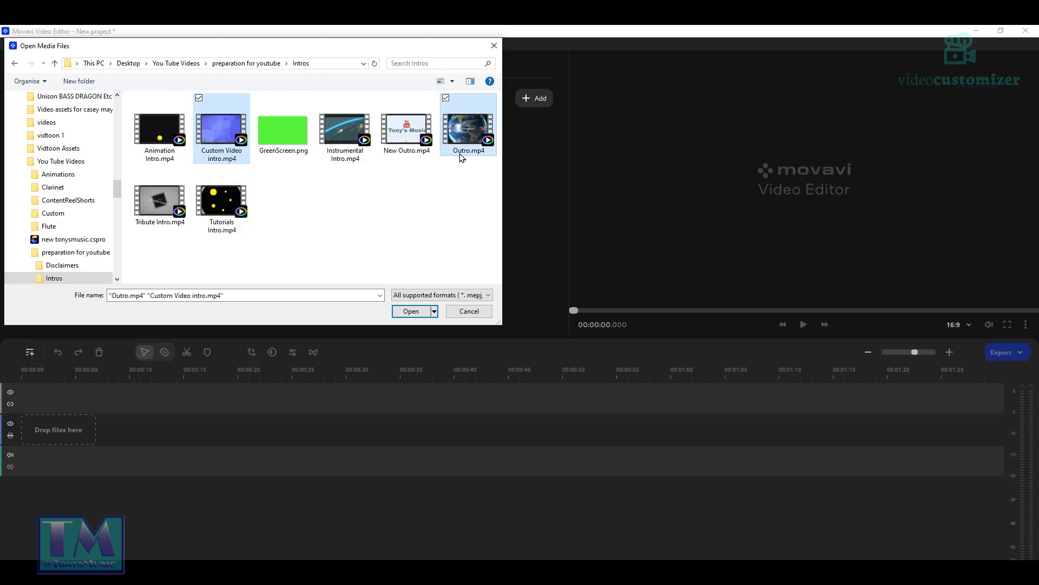
left_click(412, 313)
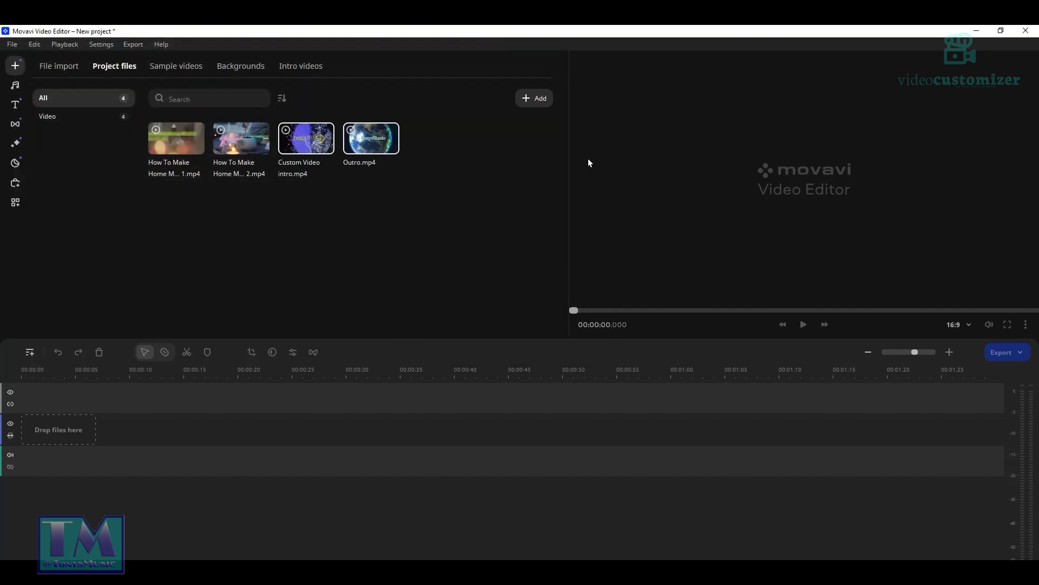
Import Stoodaio Disclaimer.mp4 from the Disclaimers folder inside "preparation for youtube" into the project
right_click(311, 244)
left_click(345, 253)
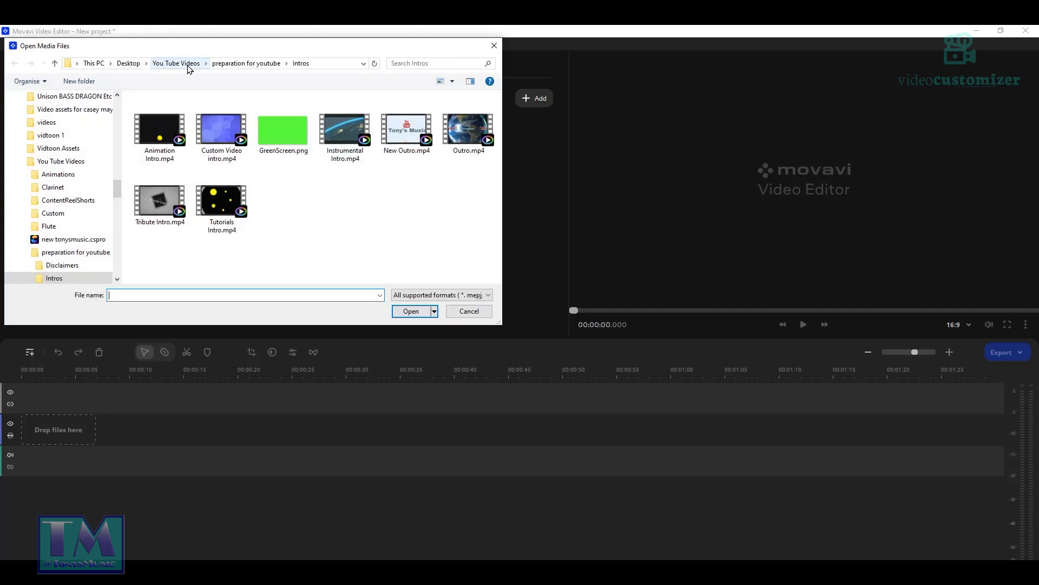
left_click(249, 64)
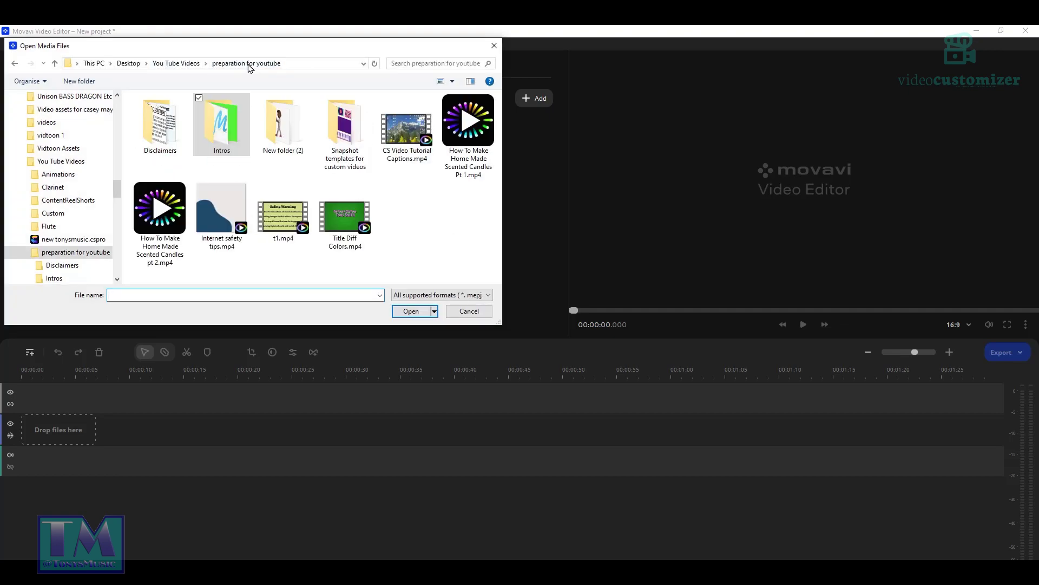
double_click(160, 125)
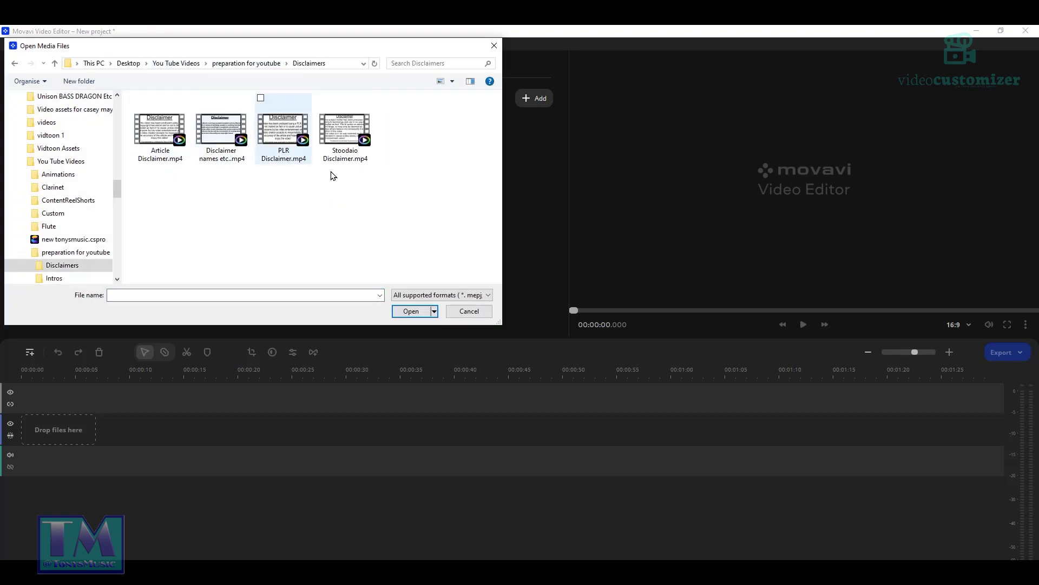
left_click(337, 128)
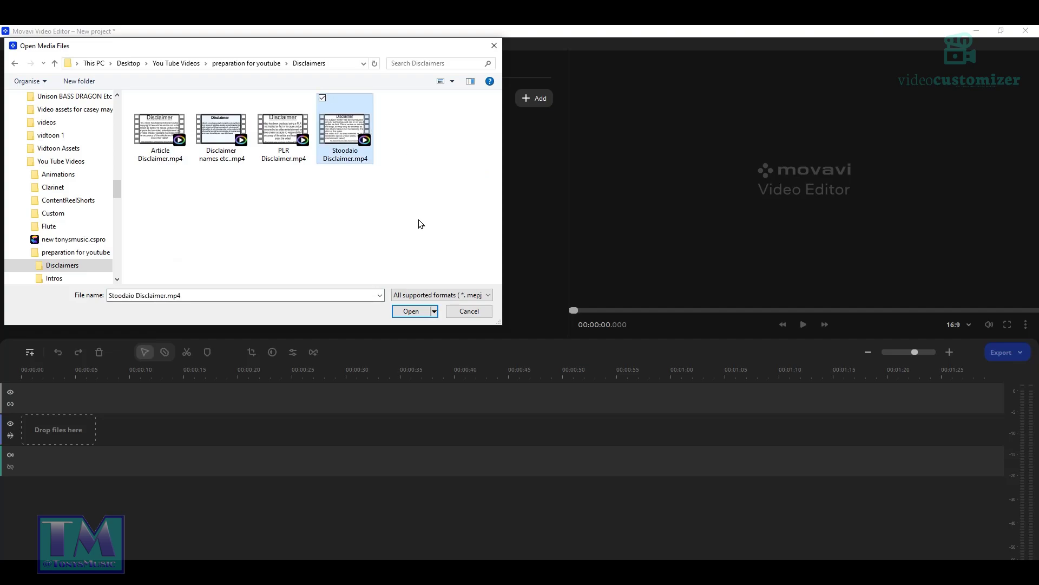
left_click(410, 312)
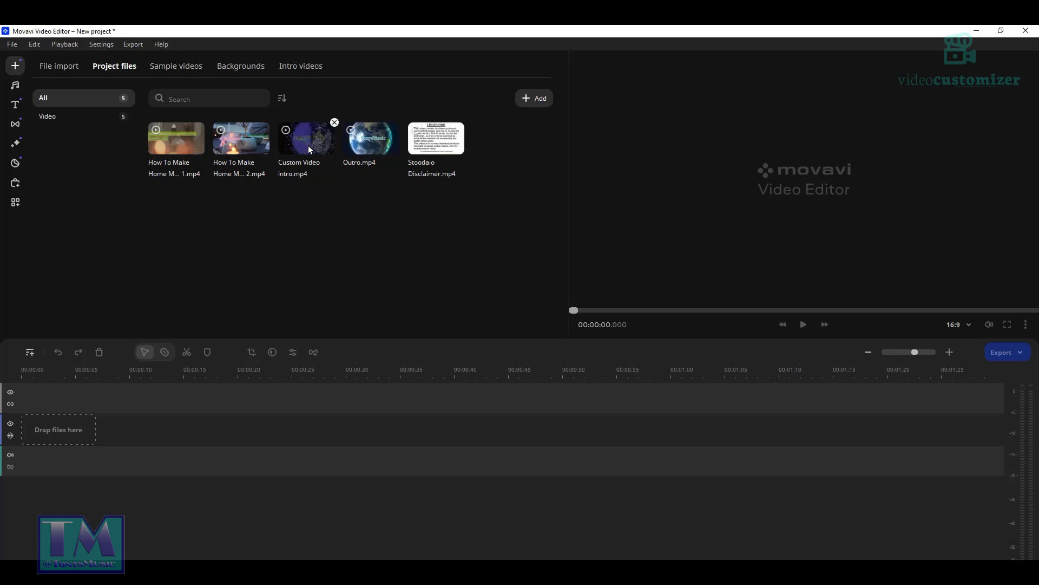
Place Custom Video intro.mp4 at the start of the video track and add the "Window blind - dawn" intro template directly after it
left_click_drag(312, 151, 28, 439)
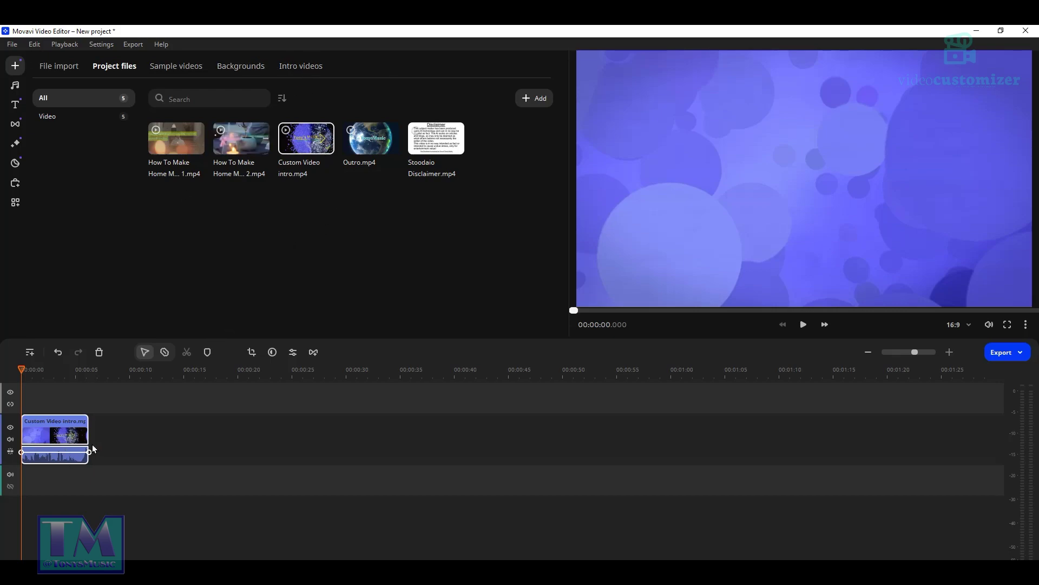
left_click(302, 67)
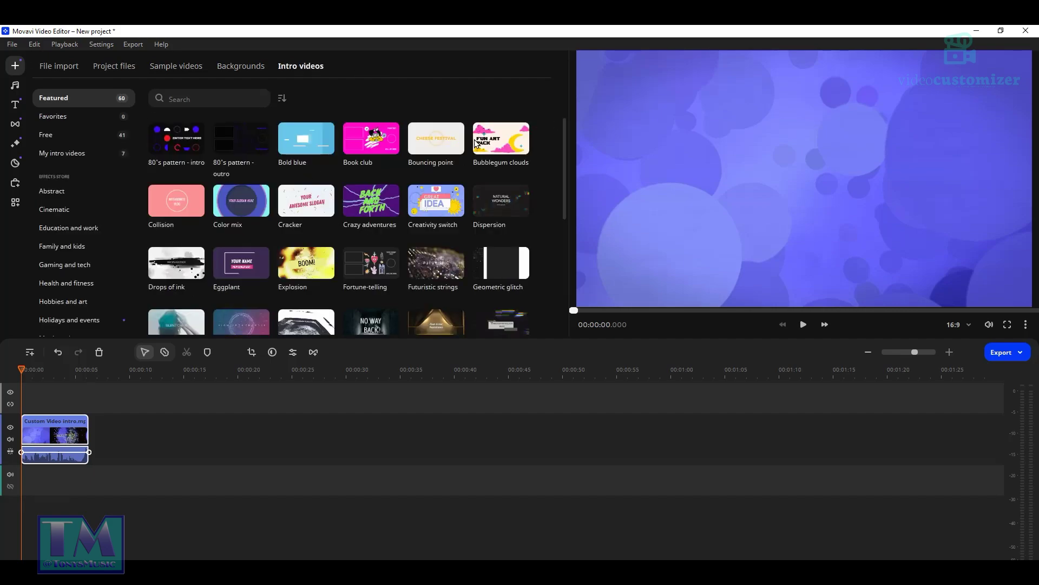
scroll(342, 229, "down", 5)
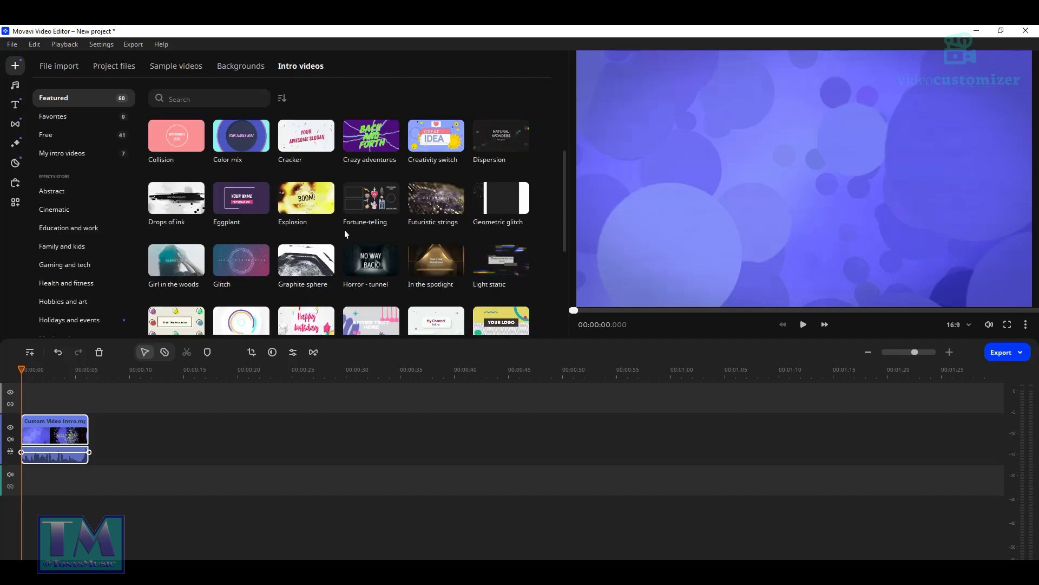
scroll(429, 232, "up", 2)
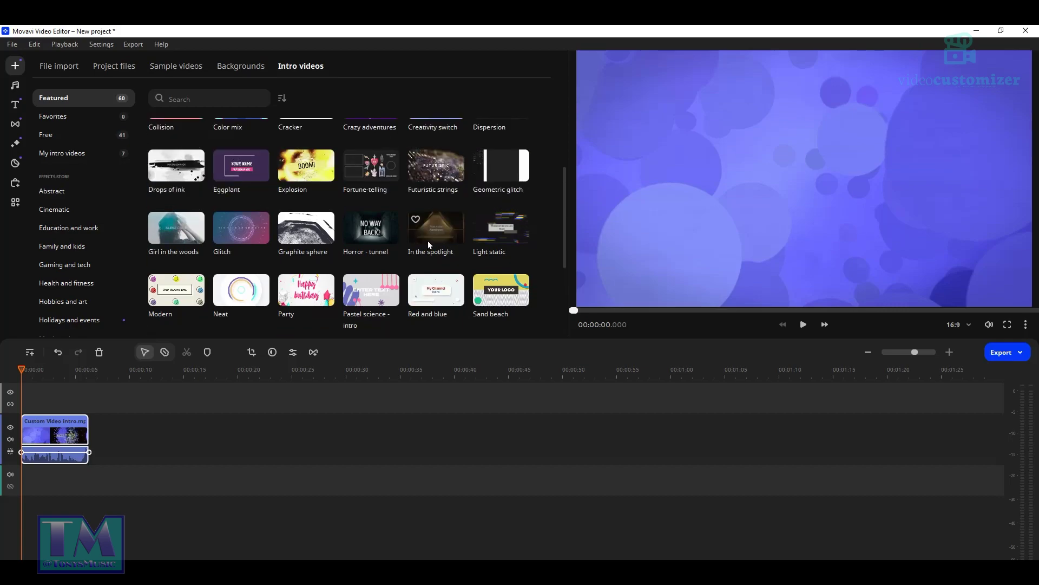
scroll(428, 243, "up", 1)
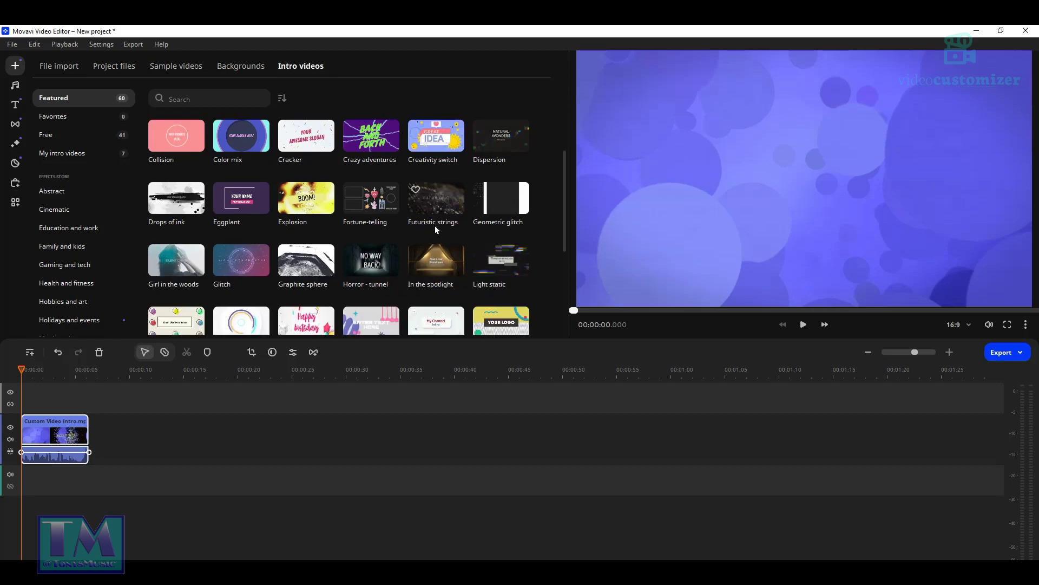
scroll(435, 228, "down", 5)
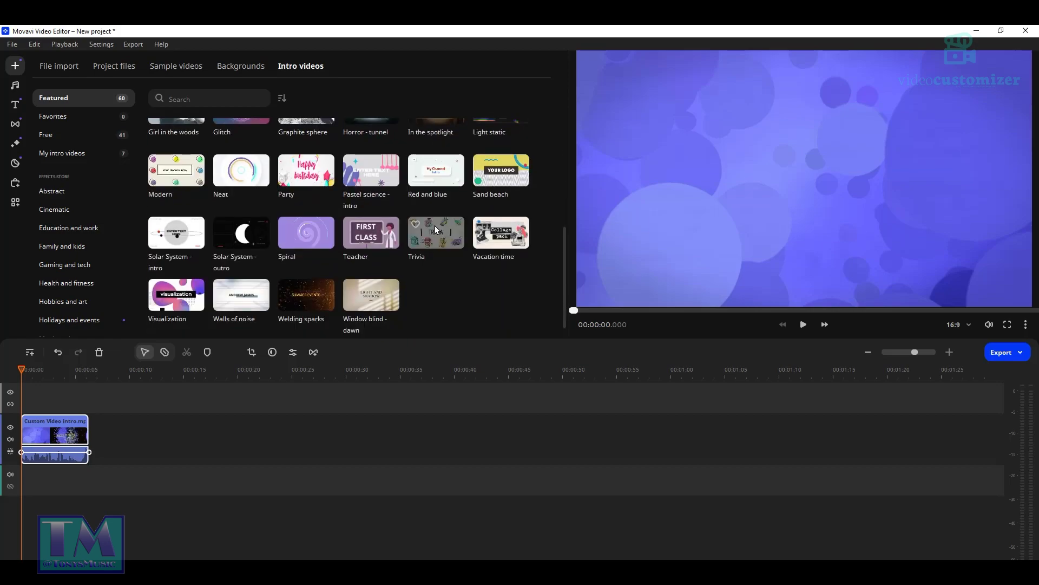
scroll(436, 228, "up", 2)
scroll(435, 228, "up", 2)
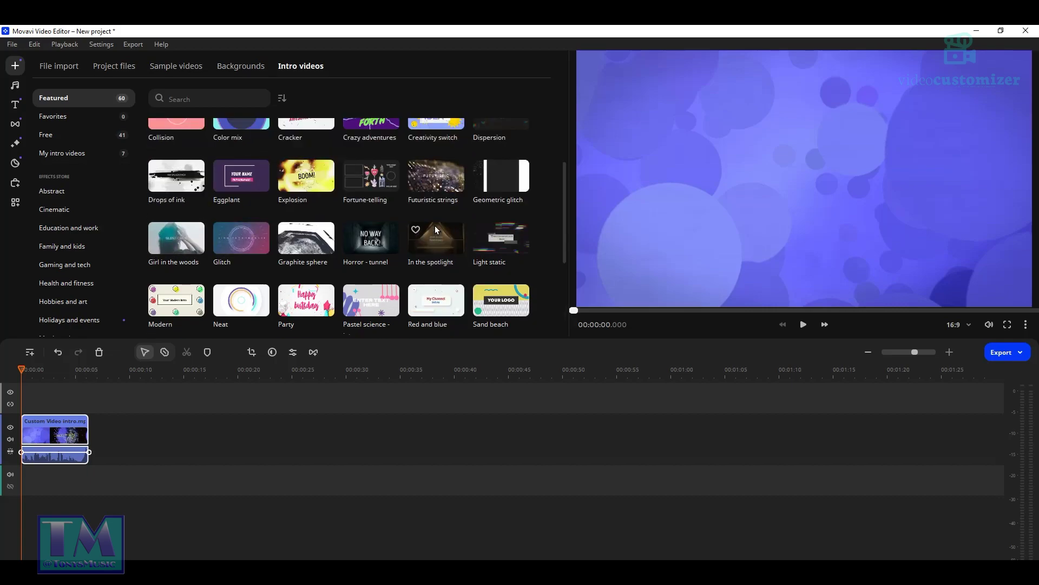
scroll(437, 230, "up", 2)
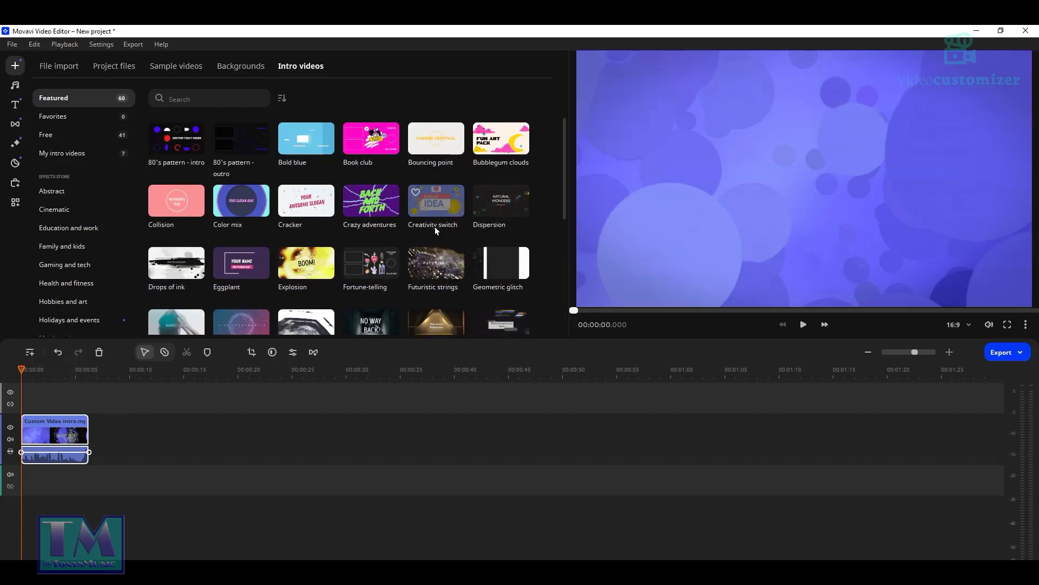
scroll(436, 230, "down", 2)
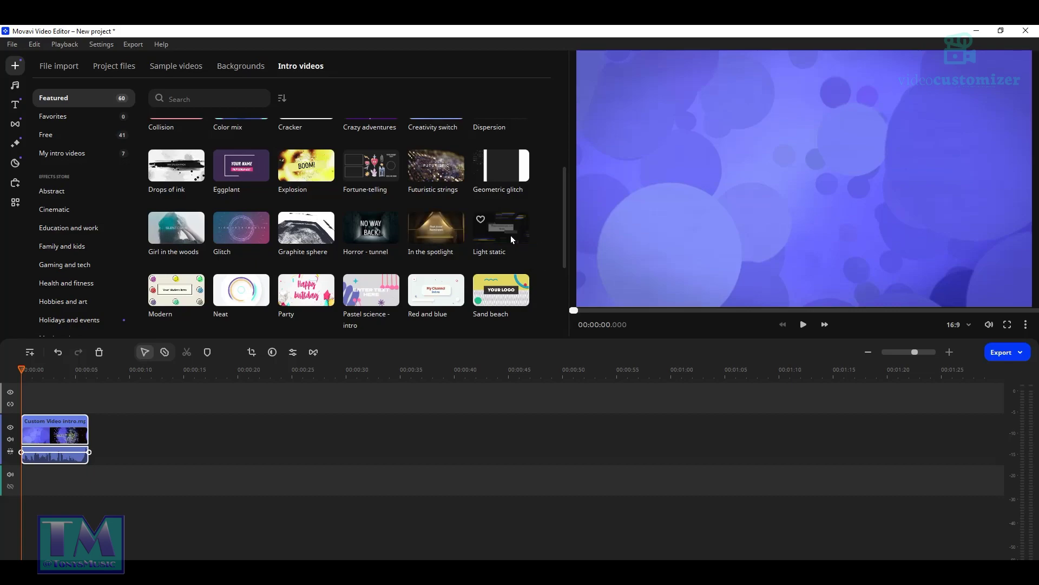
scroll(381, 239, "down", 1)
scroll(382, 241, "down", 1)
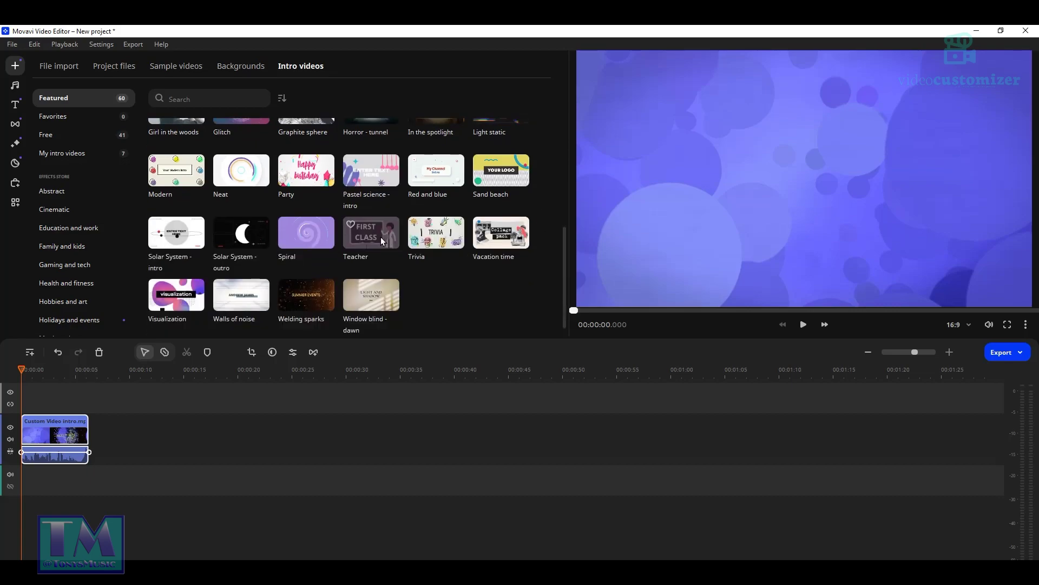
left_click(371, 295)
left_click_drag(371, 295, 123, 463)
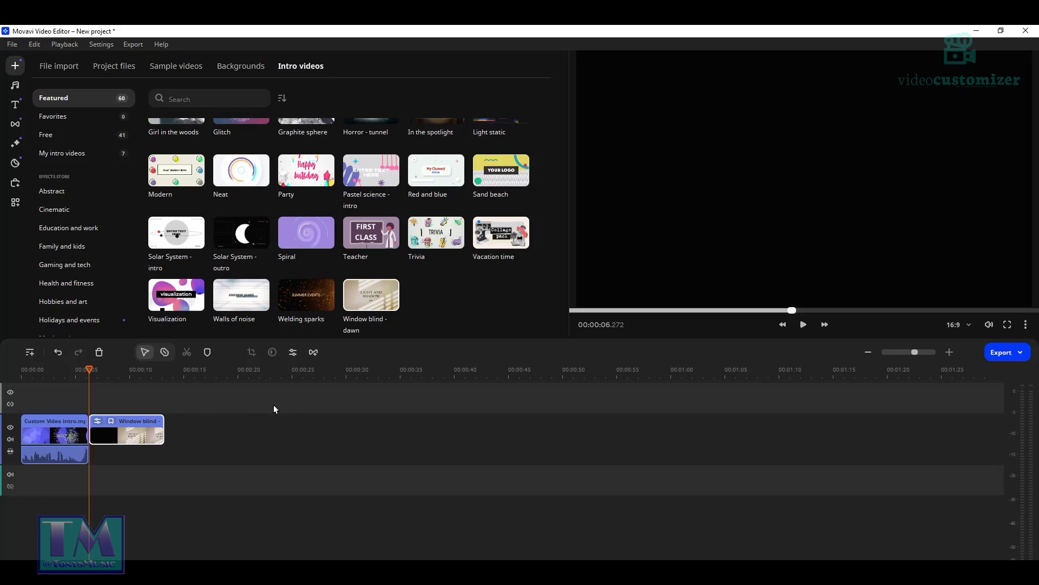
Open the "Window blind - dawn" clip's contents and replace the "LIGHT AND SHADOW" title text with "How To Make Home Made Scented Candles"
double_click(116, 440)
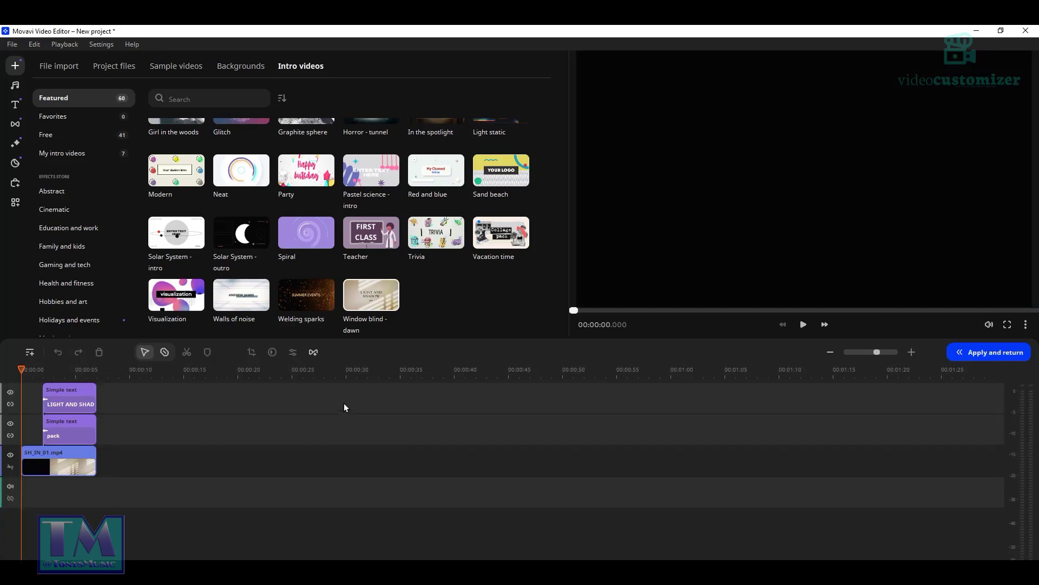
left_click(86, 407)
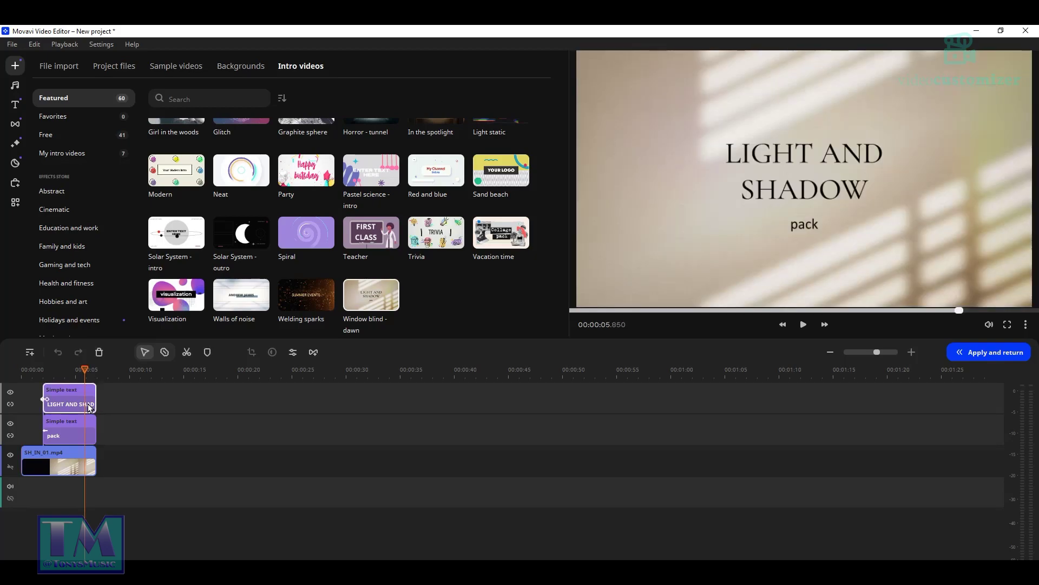
right_click(82, 401)
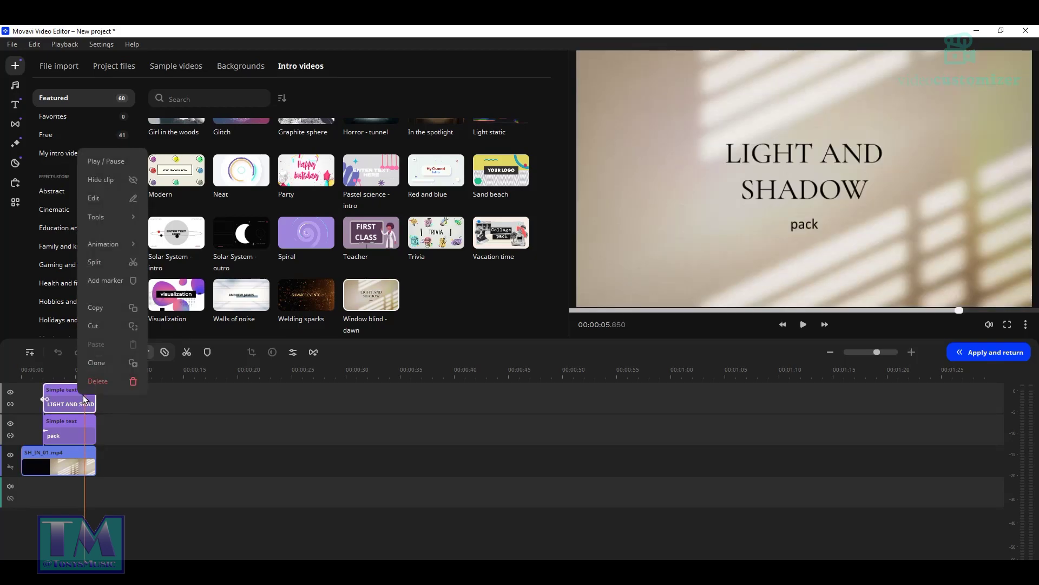
left_click(55, 404)
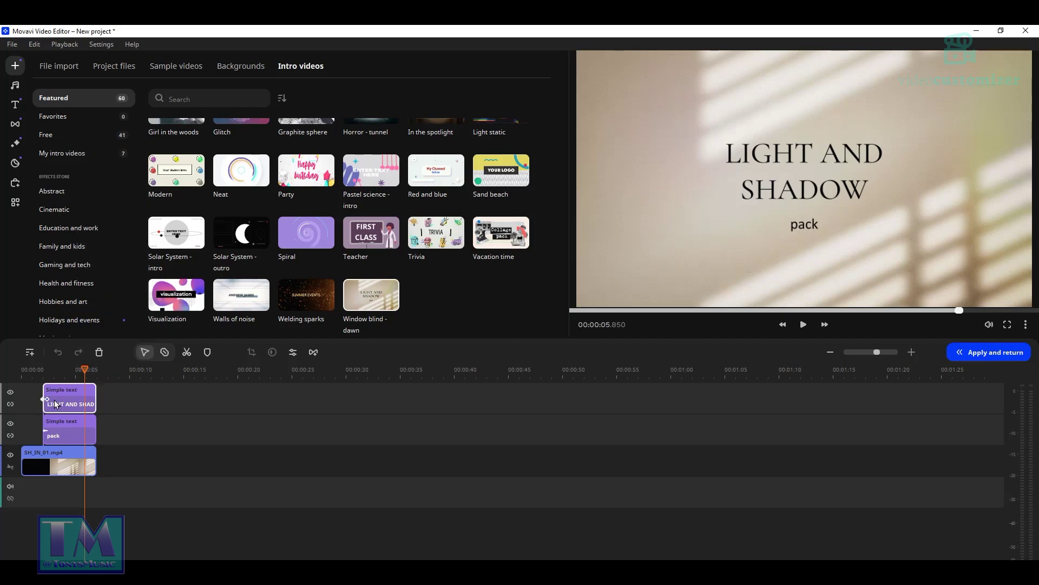
double_click(56, 403)
left_click(181, 142)
left_click_drag(184, 136, 115, 135)
right_click(139, 137)
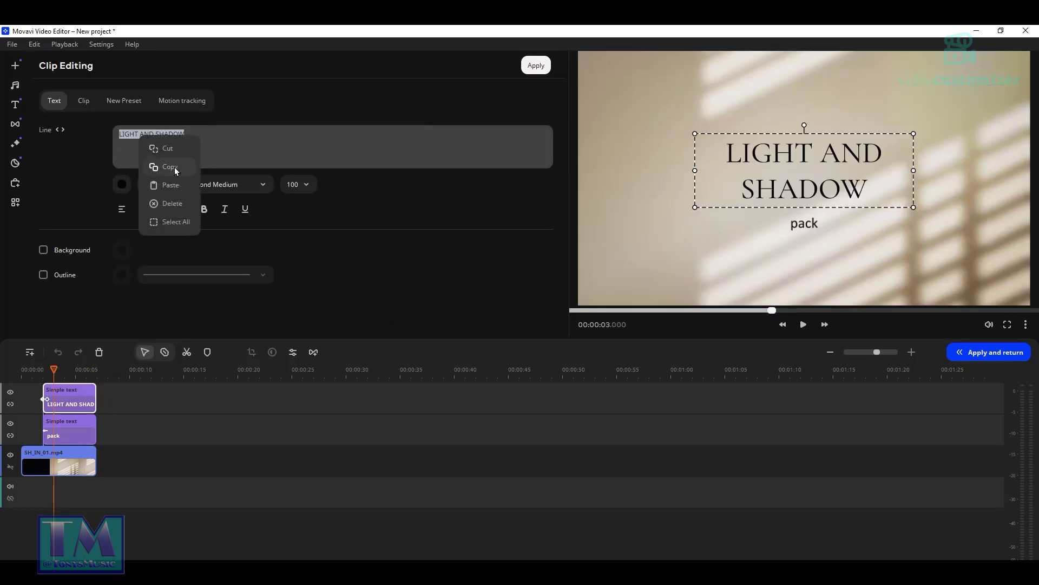
left_click(171, 185)
left_click_drag(270, 135, 253, 135)
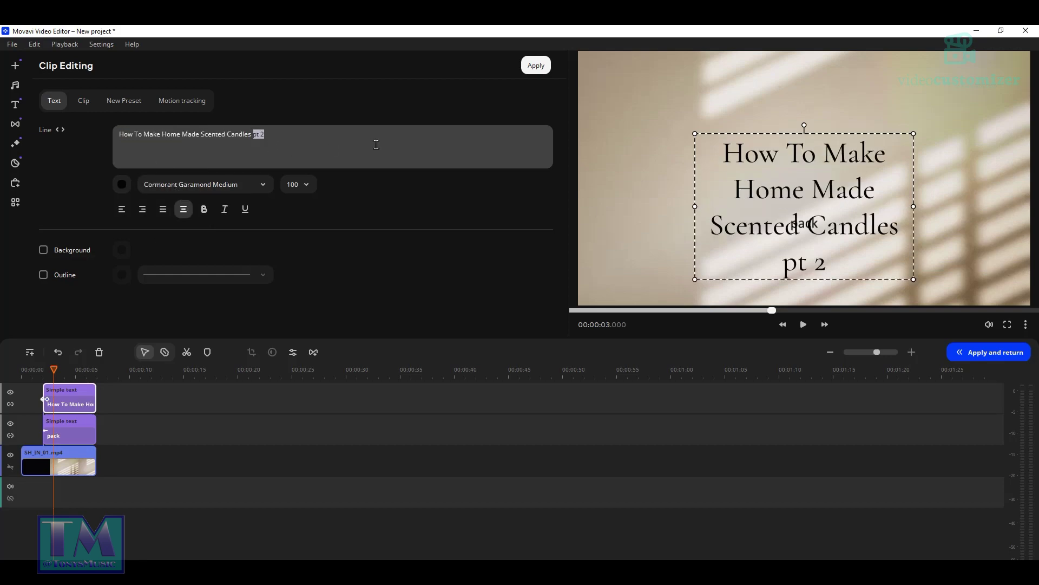
key("BackSpace")
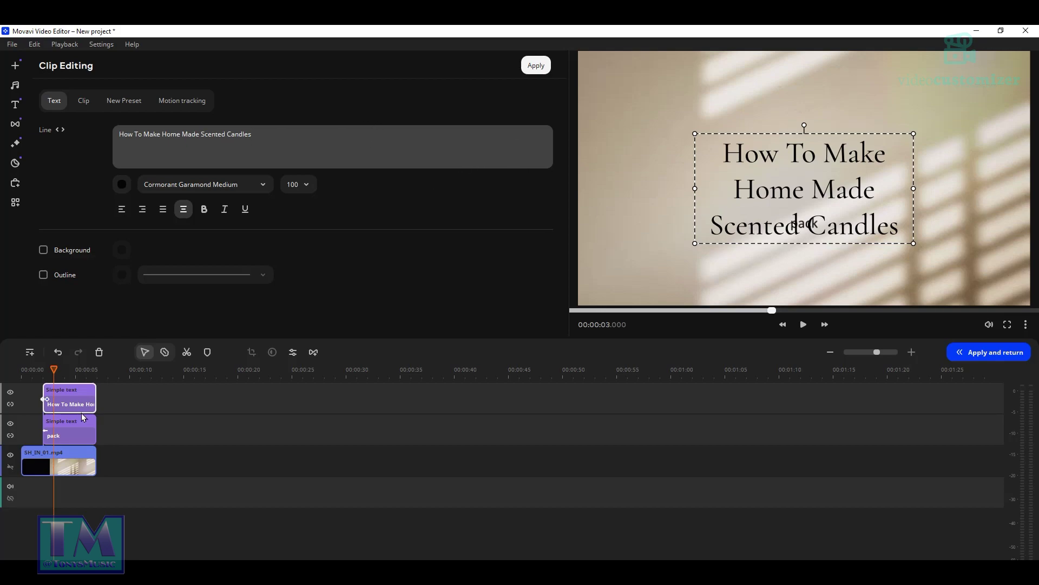
Delete the "pack" subtitle clip from the "Window blind - dawn" intro
left_click(70, 433)
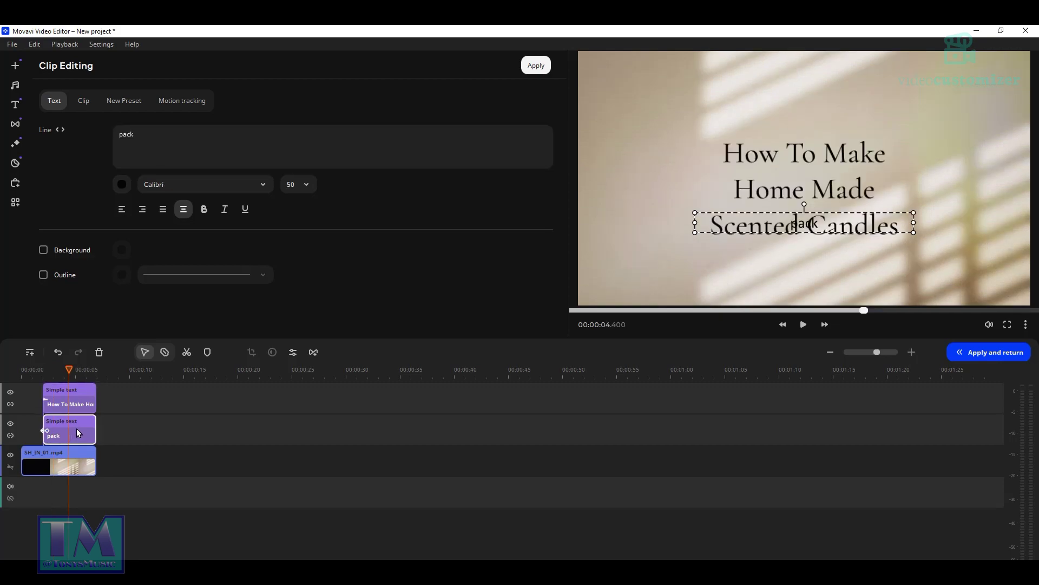
right_click(78, 432)
left_click(106, 418)
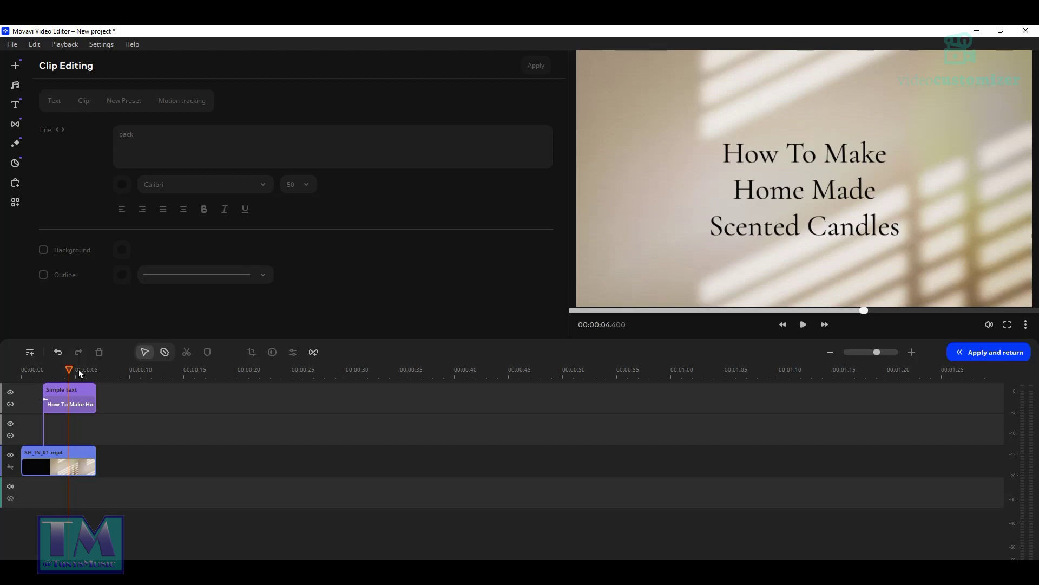
Play the edited title intro from its beginning, then apply the changes and return to the main timeline
key("Home")
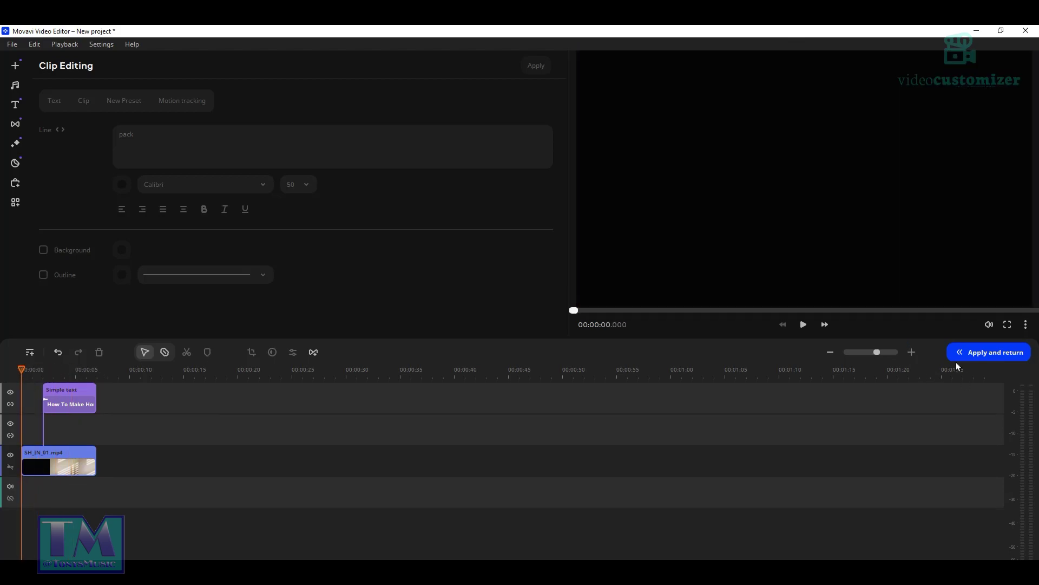
left_click(803, 324)
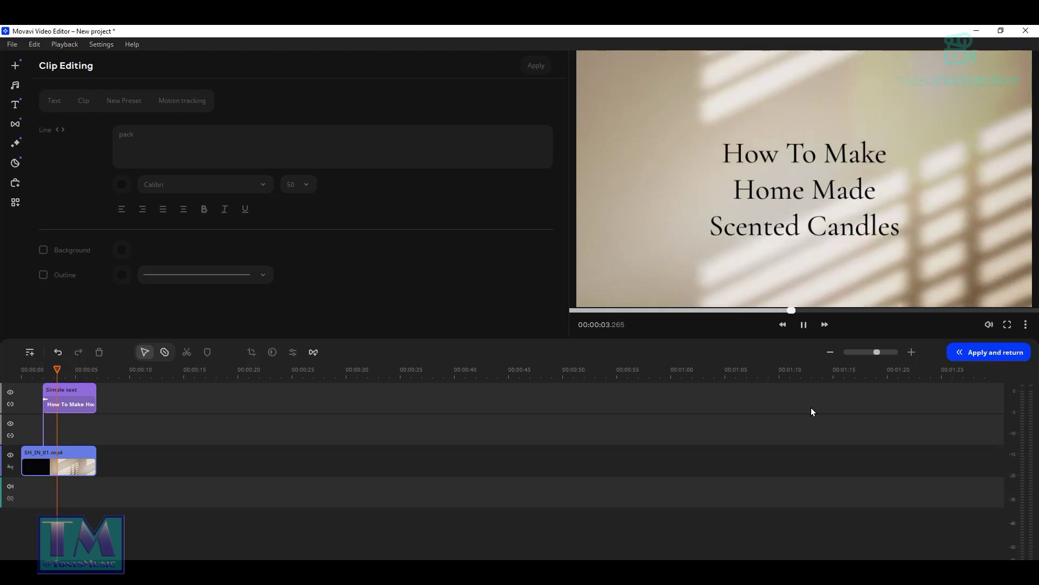
left_click(1003, 350)
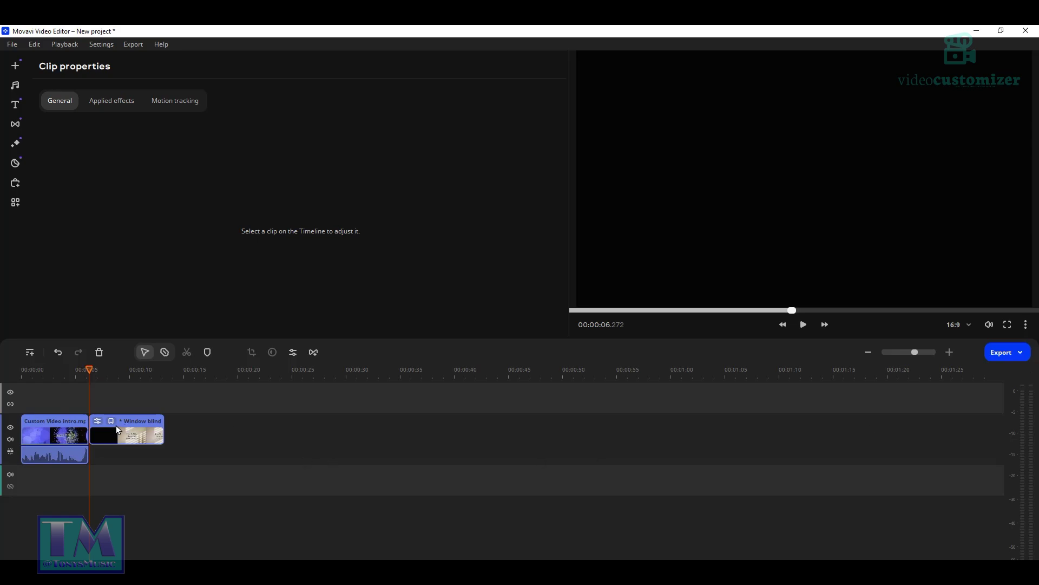
Clone the "Window blind - dawn" title intro and place the copy on the main video track well after the original, at about 00:01:14
right_click(132, 422)
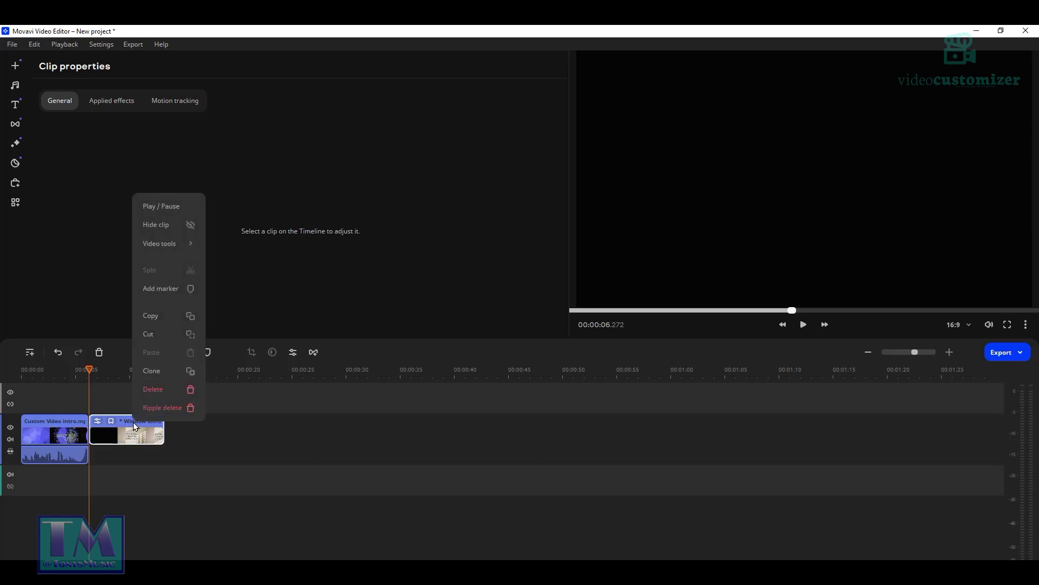
left_click(179, 370)
left_click_drag(128, 420, 444, 424)
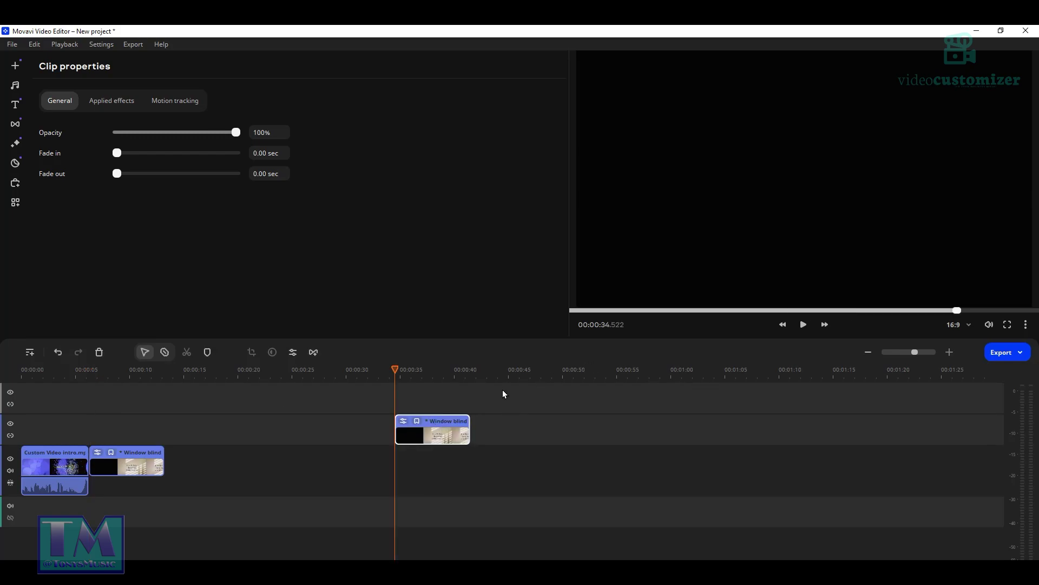
mouse_move(450, 426)
left_mouse_down()
mouse_move(888, 435)
mouse_move(881, 459)
left_mouse_up()
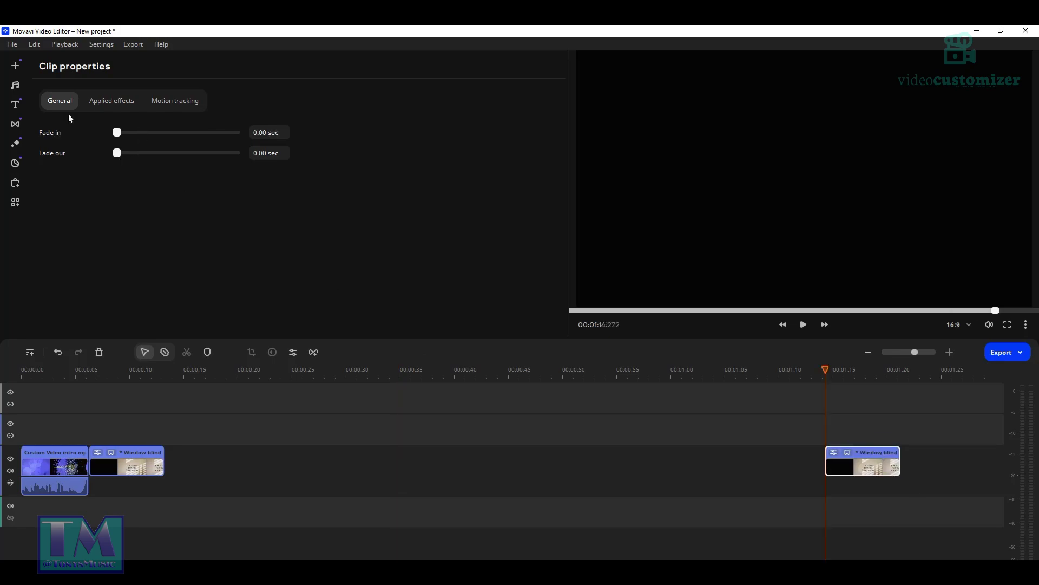
Insert both How To Make Home Made Scented Candles videos from the project files directly after the first "Window blind - dawn" clip
left_click(16, 66)
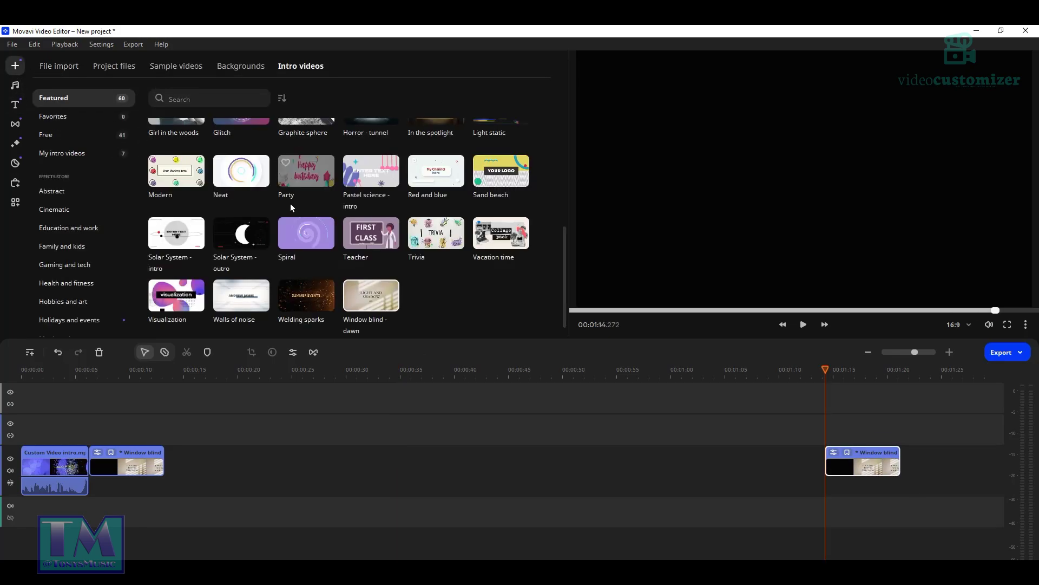
left_click(115, 65)
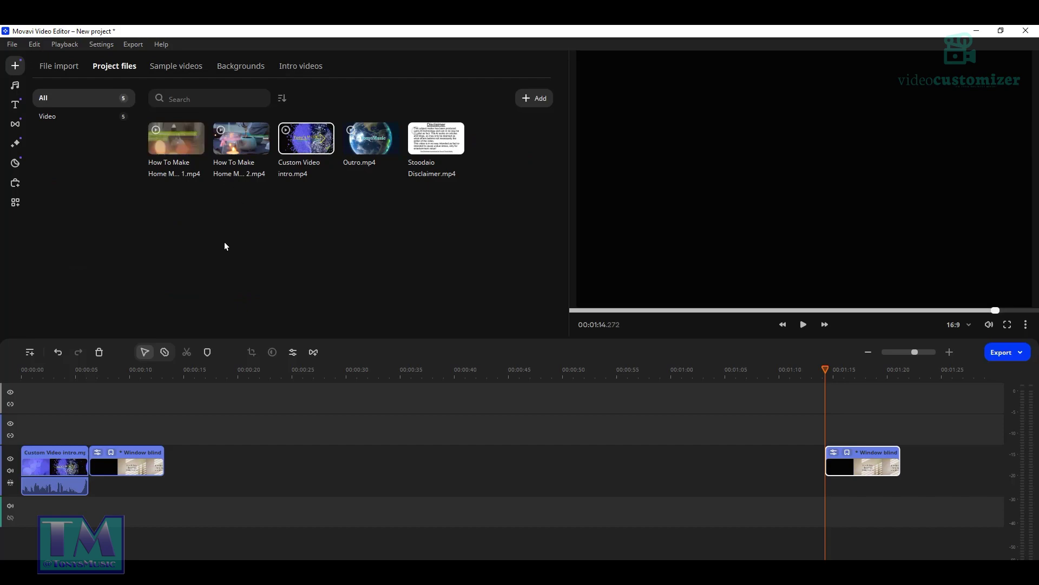
left_click_drag(146, 203, 252, 147)
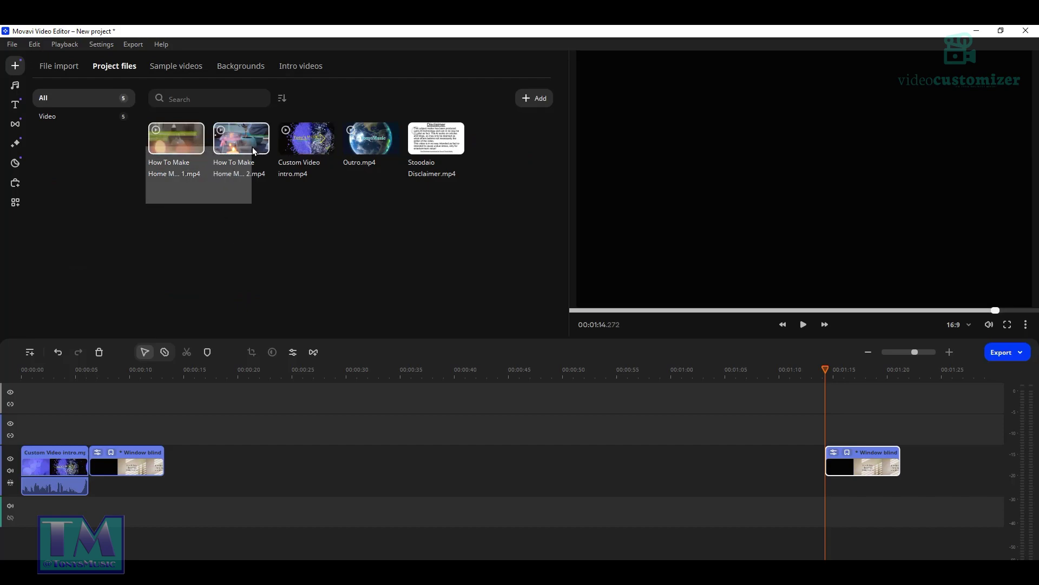
left_click_drag(185, 151, 167, 476)
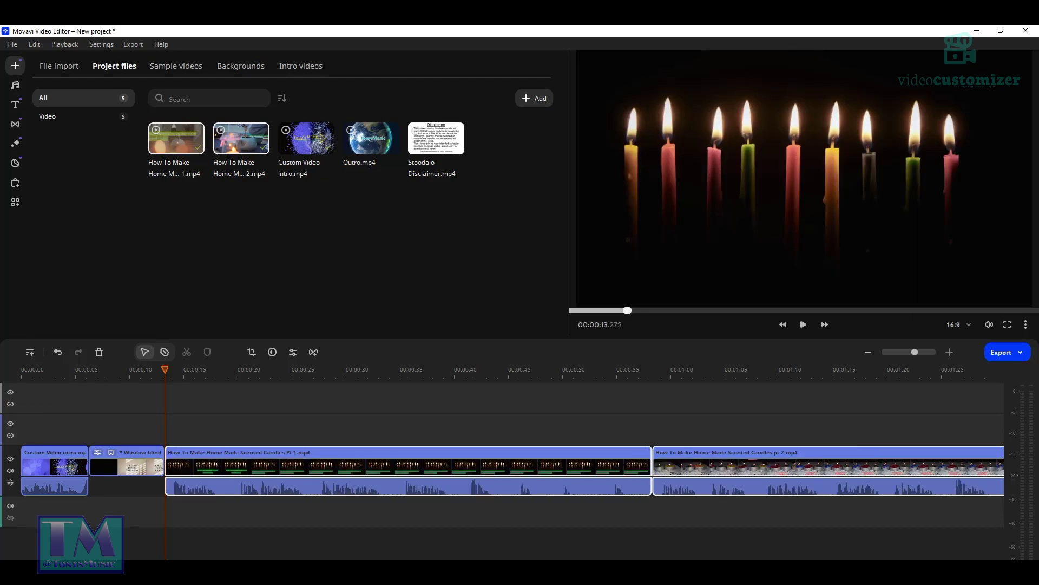
scroll(511, 465, "right", 5)
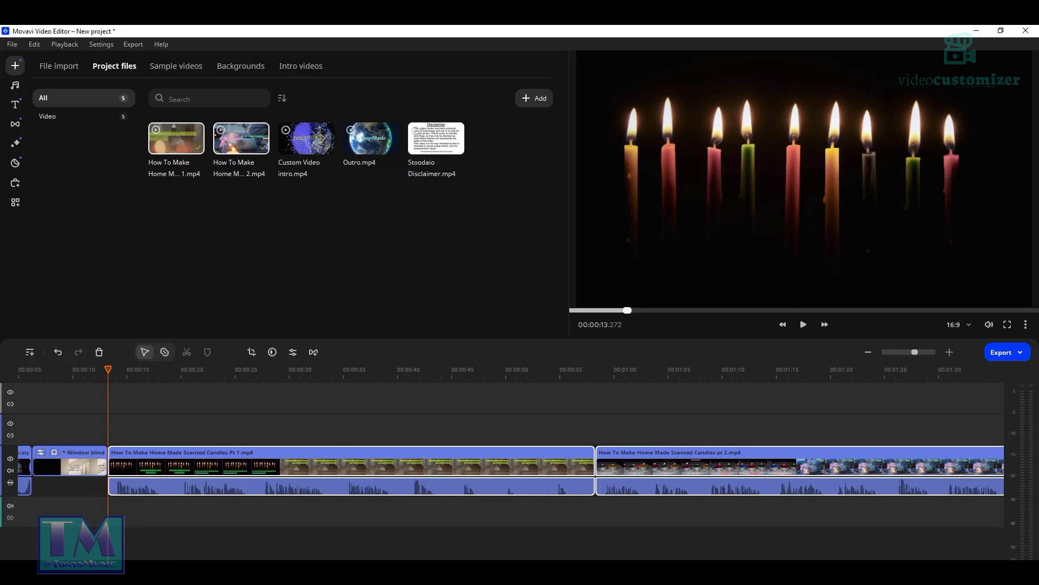
scroll(511, 465, "left", 5)
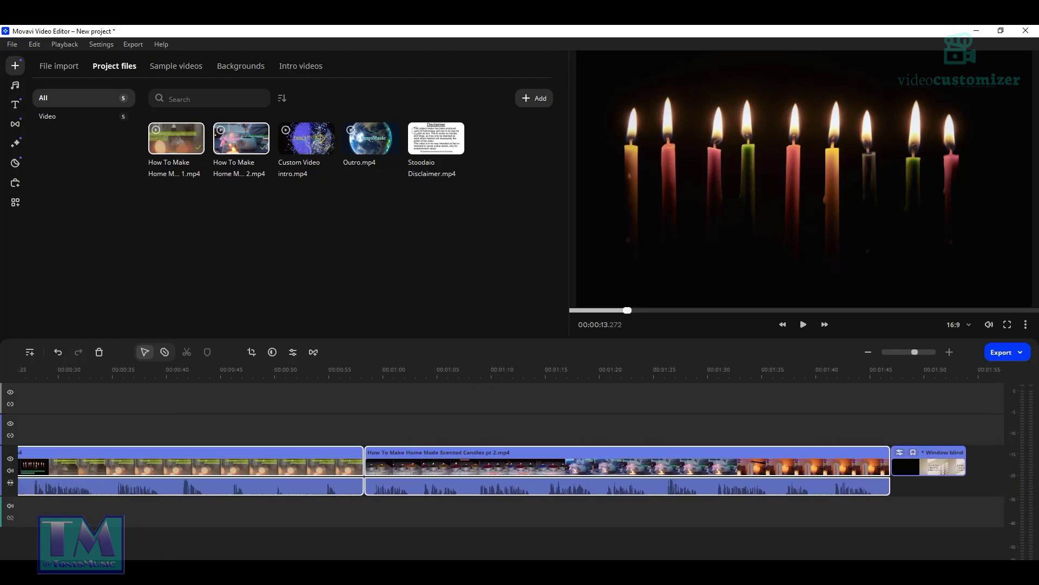
scroll(706, 467, "right", 6)
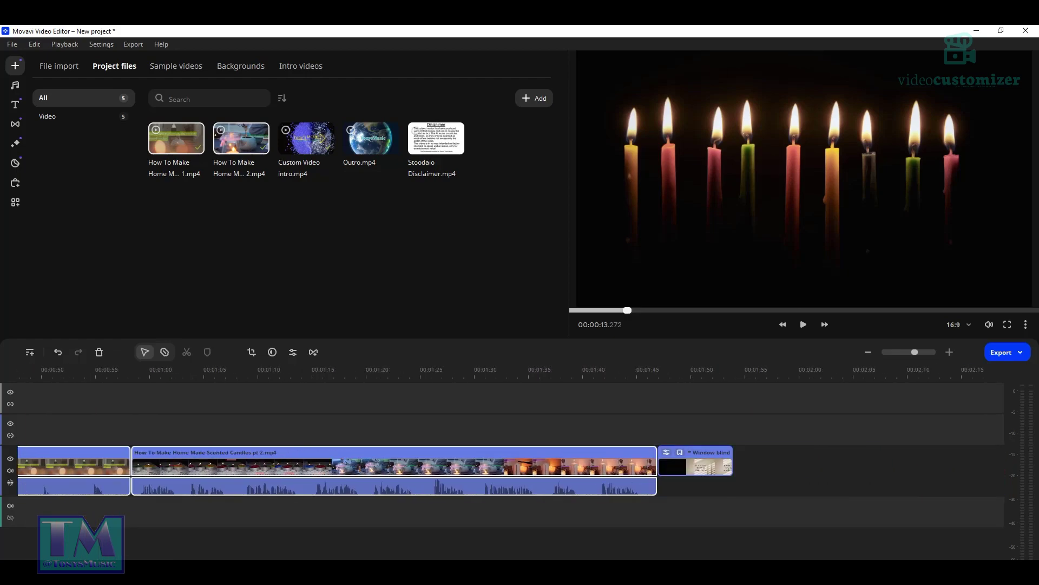
Open the contents of the cloned "Window blind - dawn" clip and add the saved Stoodaio1 title to the track below the existing title
left_click(683, 467)
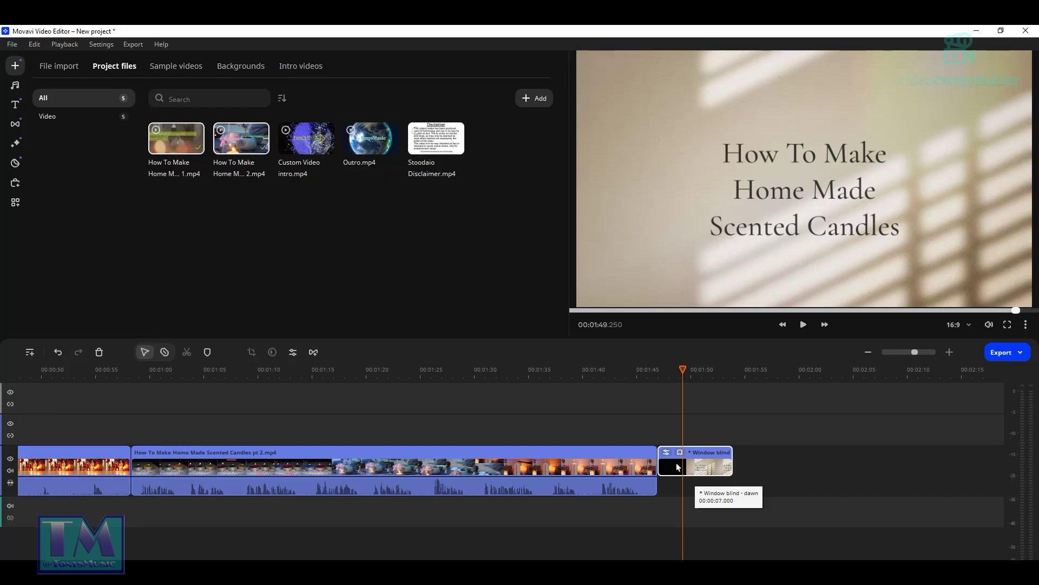
double_click(678, 466)
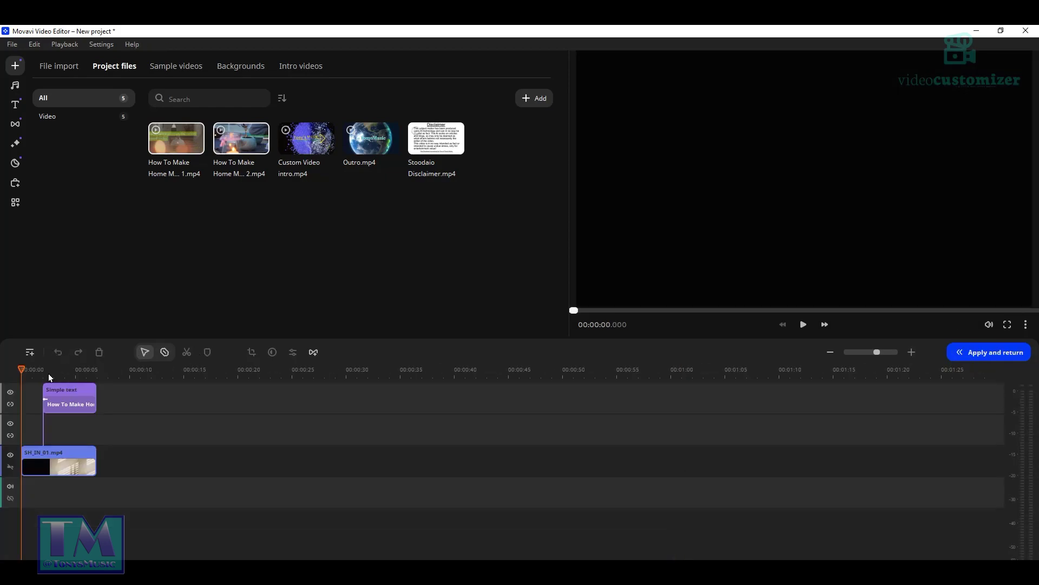
double_click(54, 402)
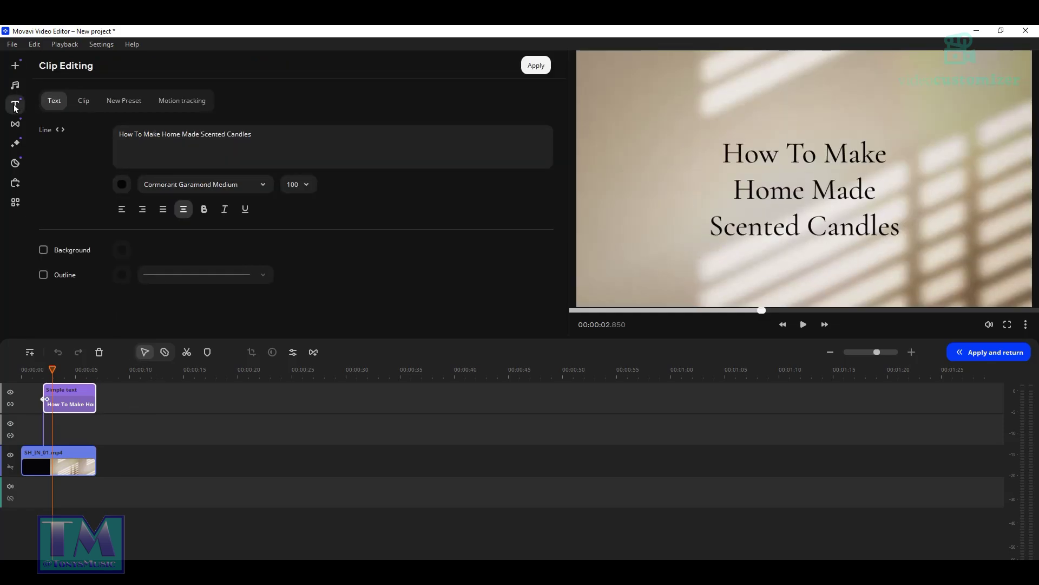
left_click(15, 106)
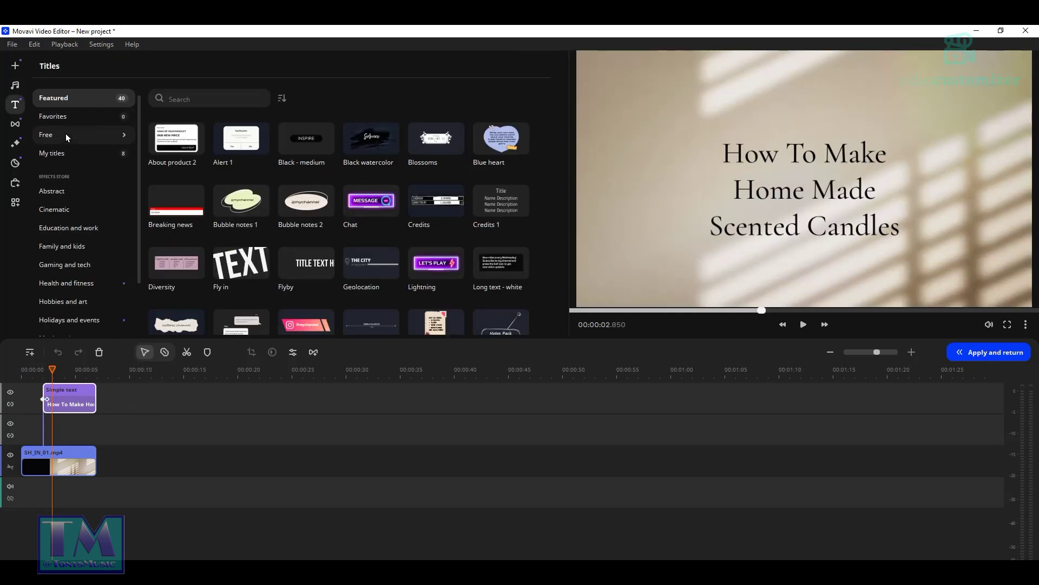
left_click(92, 156)
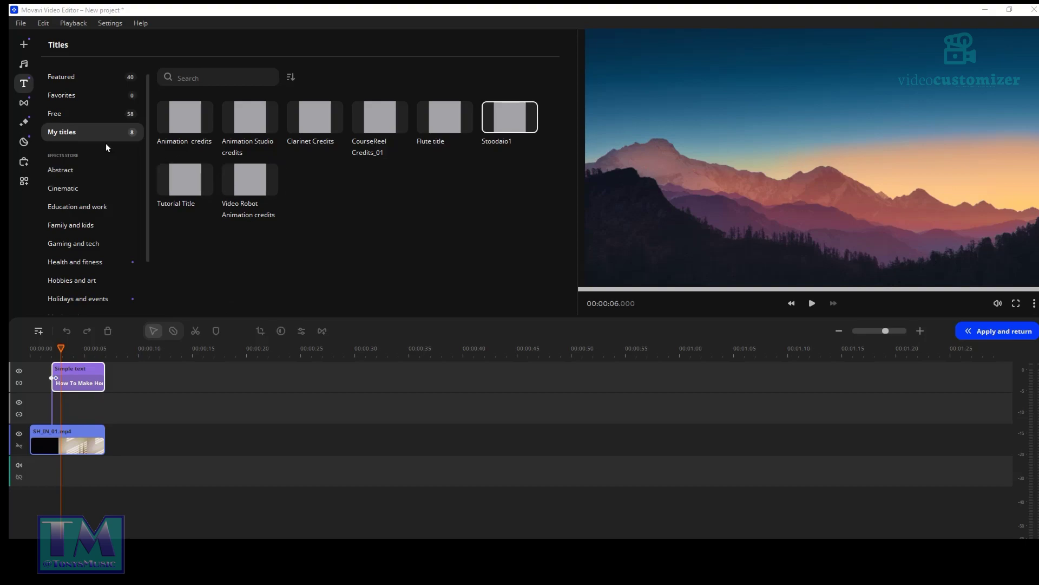
left_click_drag(534, 104, 93, 420)
double_click(93, 420)
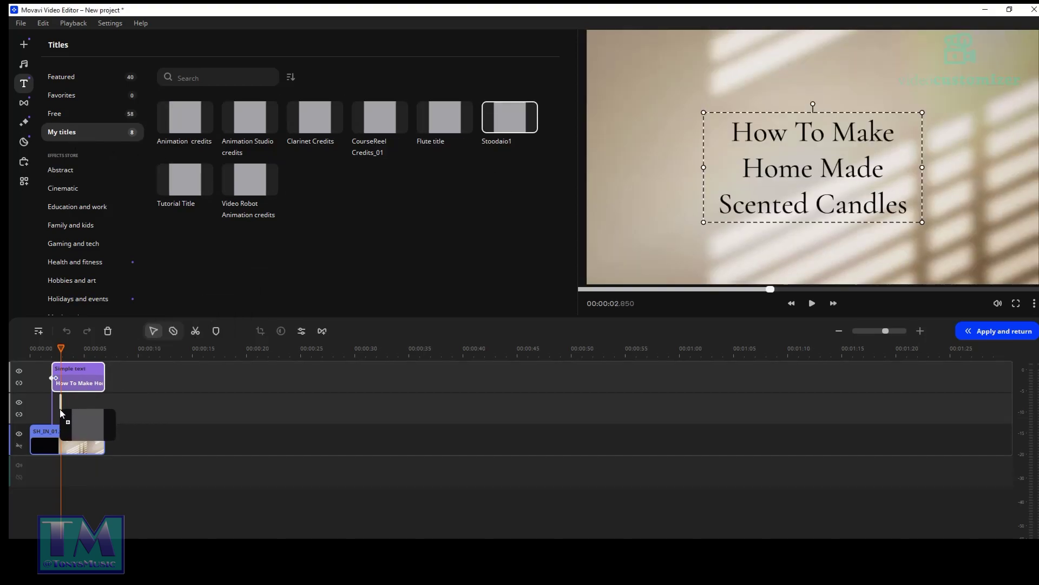
Open the Stoodaio1 title for editing and set the font of its "Credits" line to Cormorant Garamond Medium
left_click(81, 378)
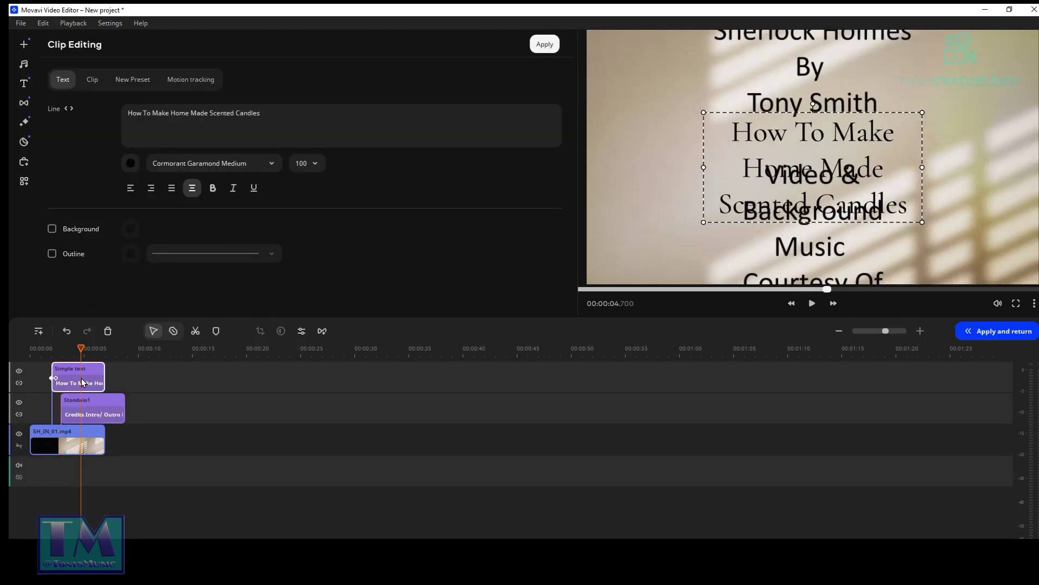
left_click(85, 414)
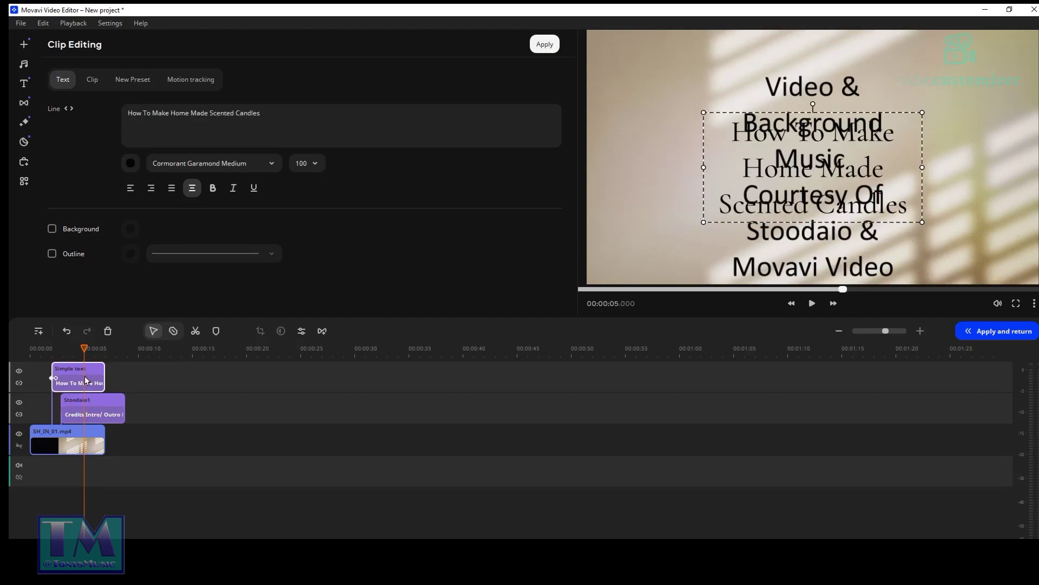
left_click(102, 414)
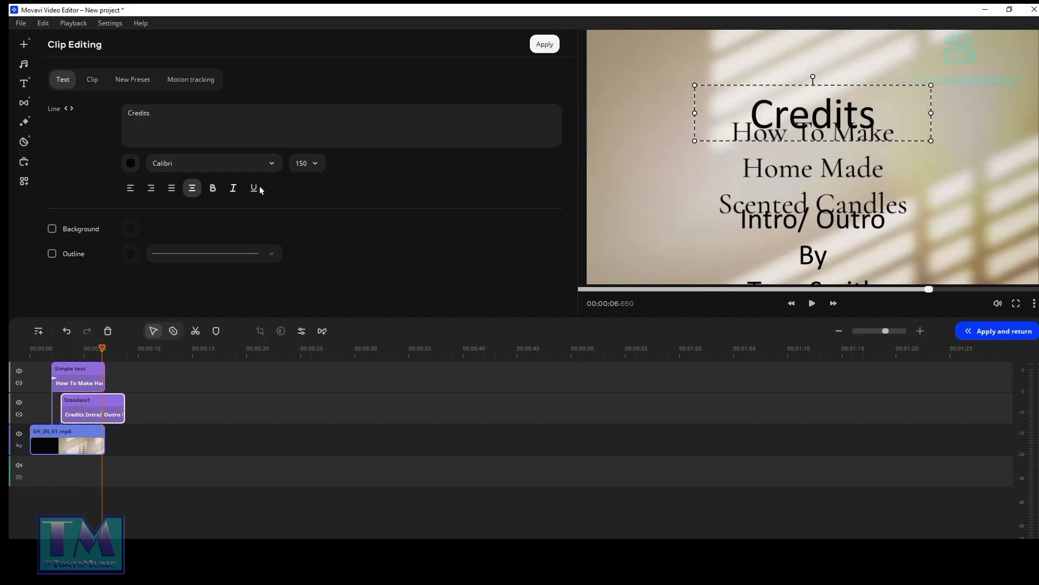
left_click(271, 165)
scroll(245, 234, "down", 3)
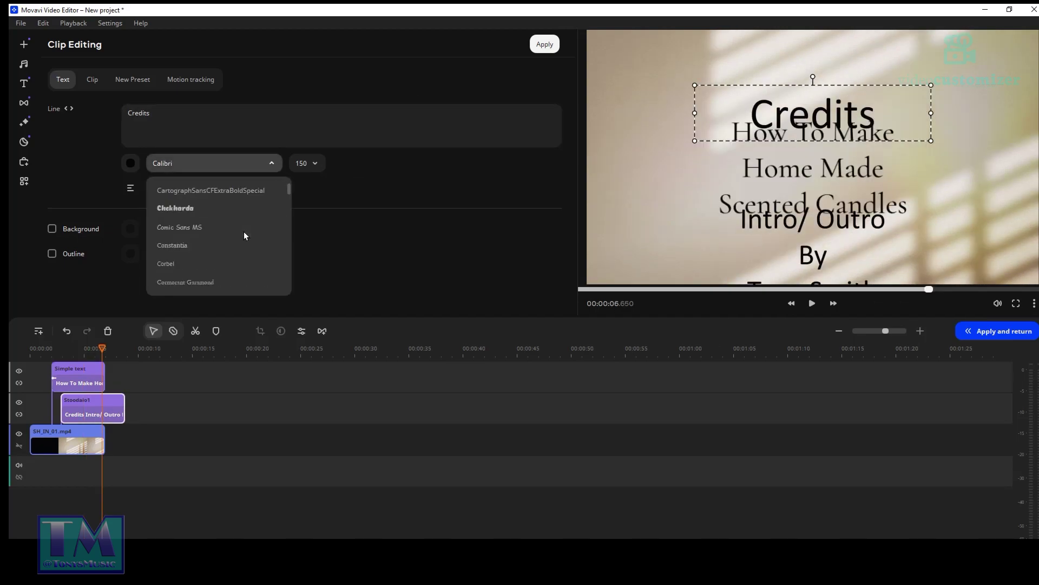
scroll(245, 229, "down", 1)
scroll(245, 229, "down", 1)
scroll(246, 229, "up", 1)
left_click(242, 246)
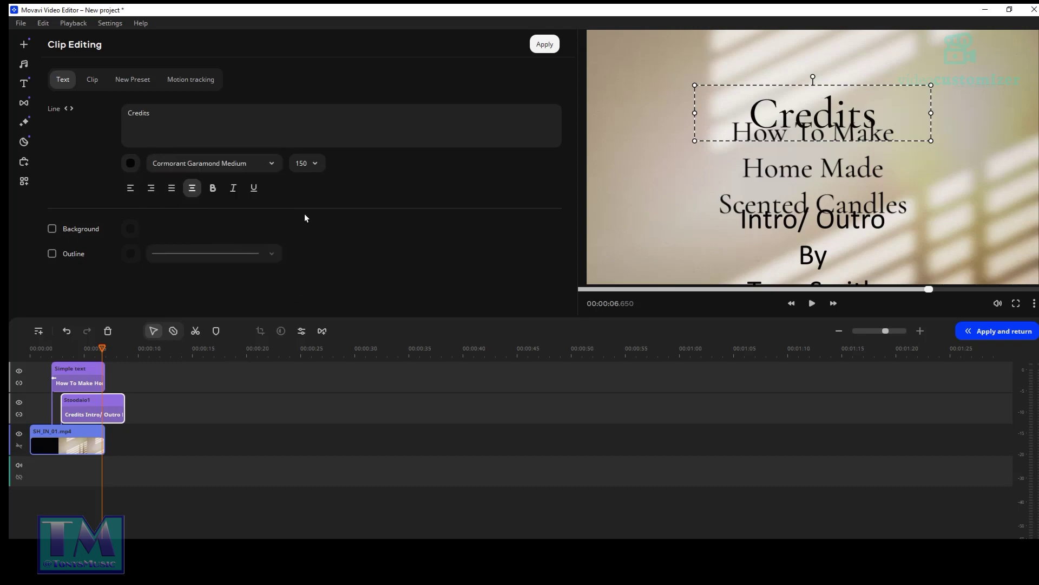
Change the font of the Stoodaio1 title's second text line to Cormorant Garamond Medium
left_click(71, 109)
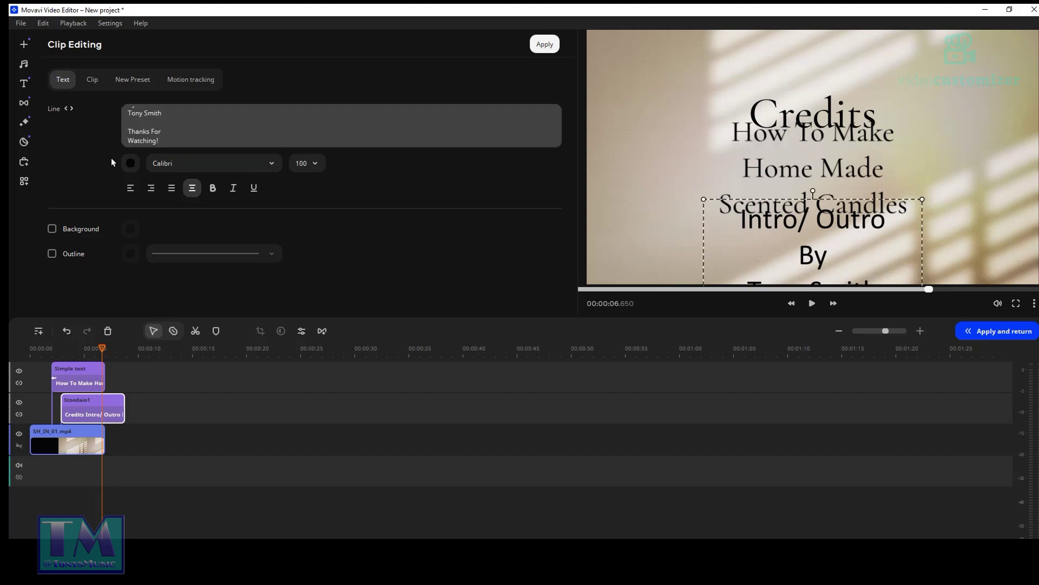
left_click(274, 162)
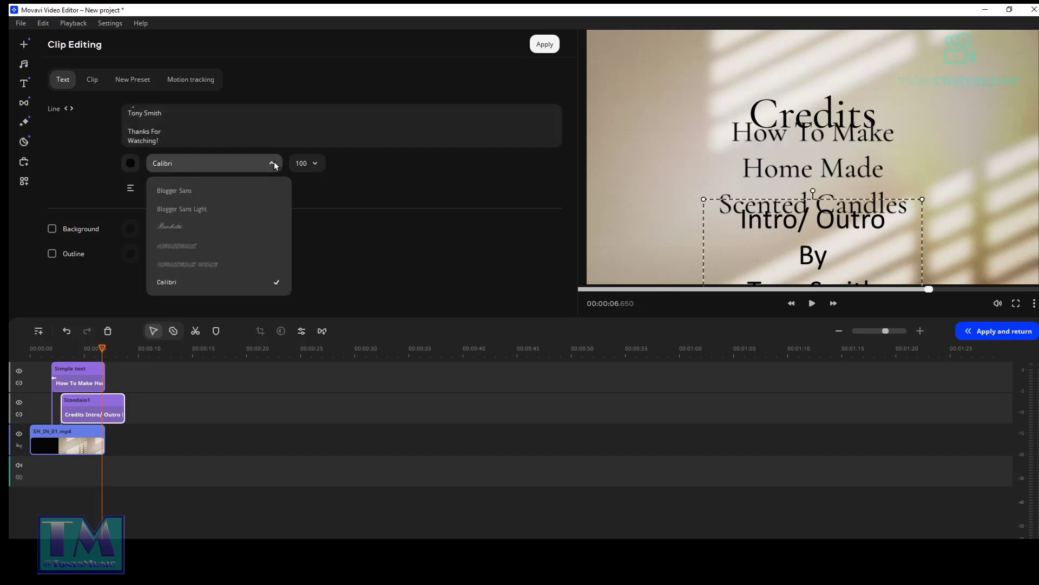
scroll(254, 222, "down", 3)
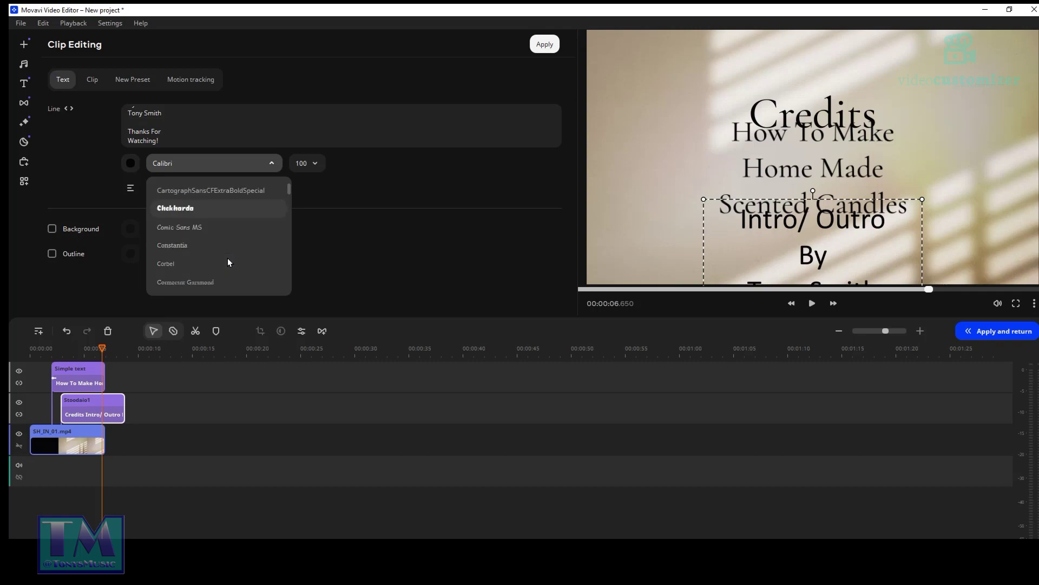
scroll(233, 268, "down", 1)
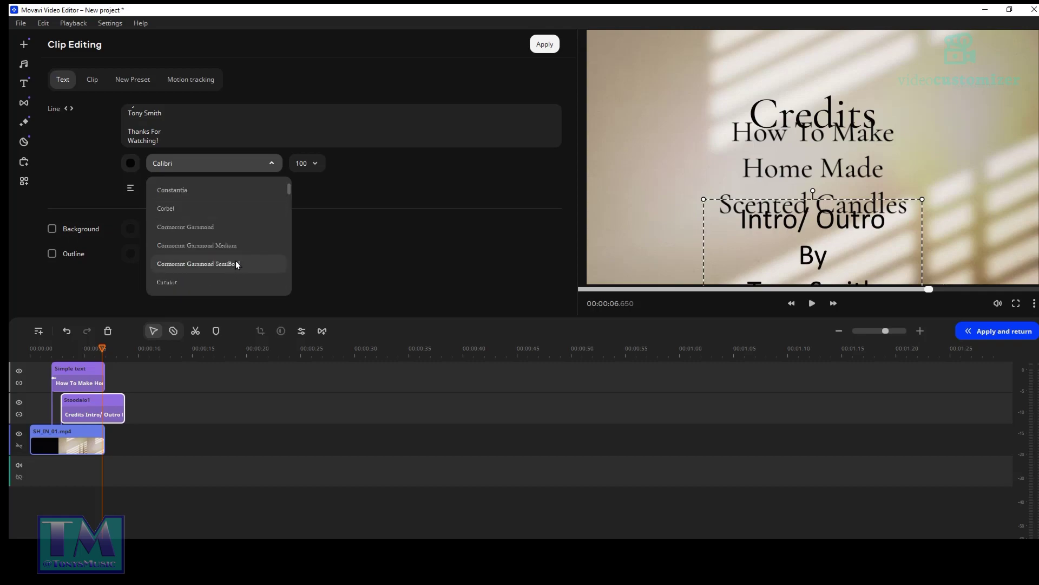
left_click(243, 244)
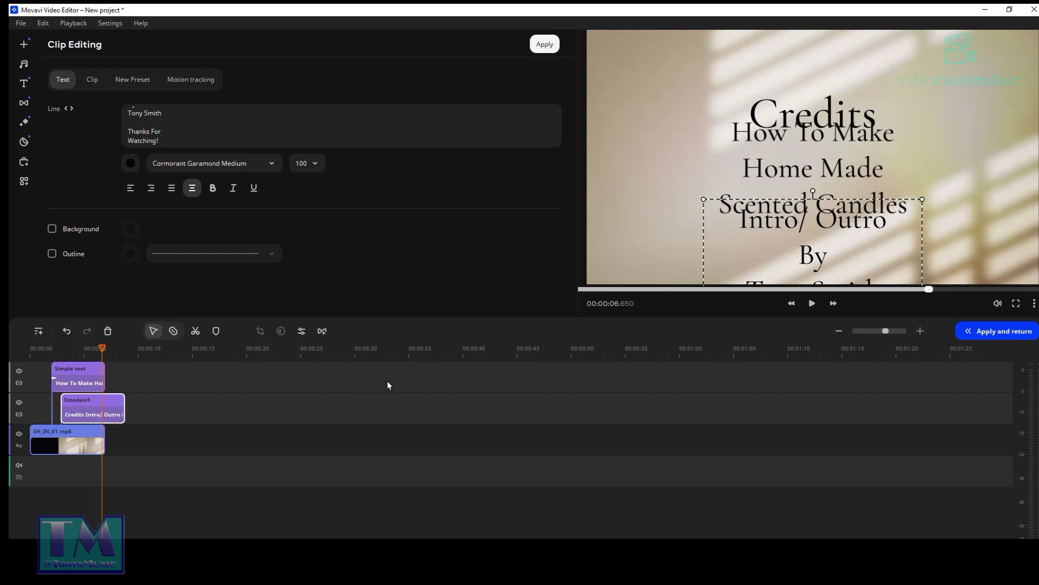
Delete the "How To Make Home Made Scented Candles" title, and shorten the Stoodaio1 title to about 2 seconds at the start of the upper title track
right_click(90, 378)
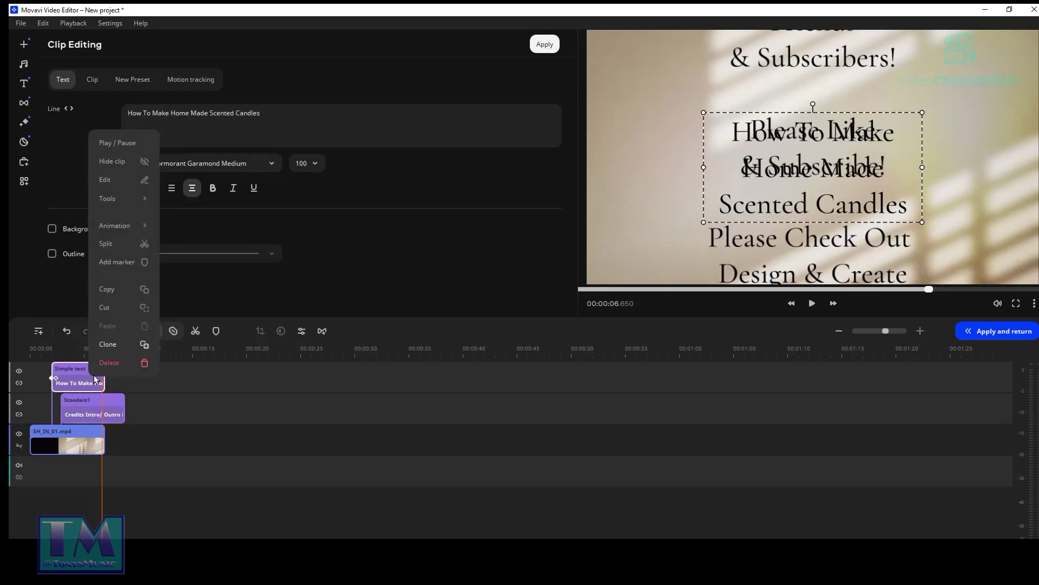
left_click(106, 362)
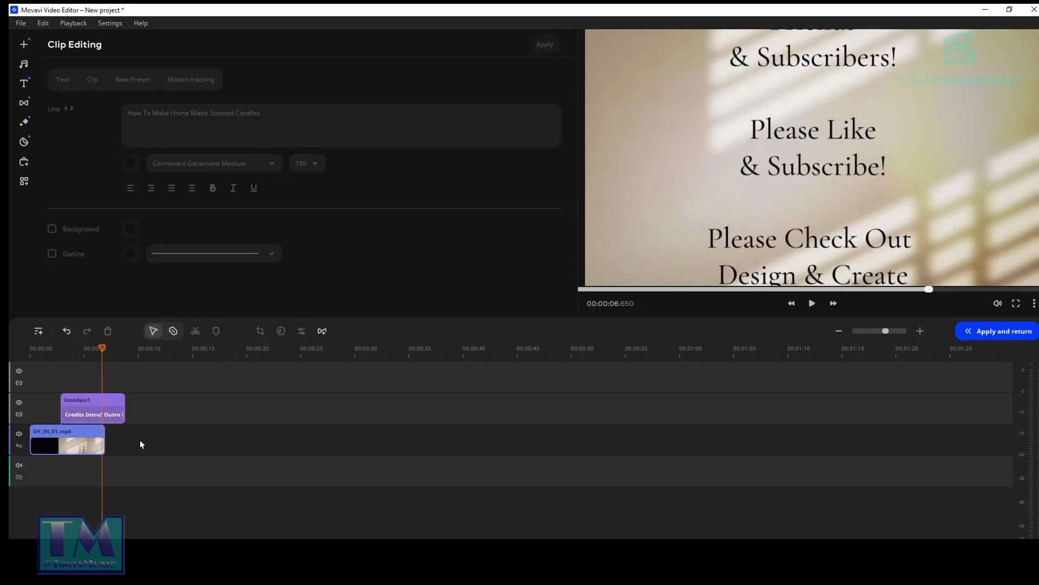
left_click(123, 409)
left_click_drag(122, 410, 40, 406)
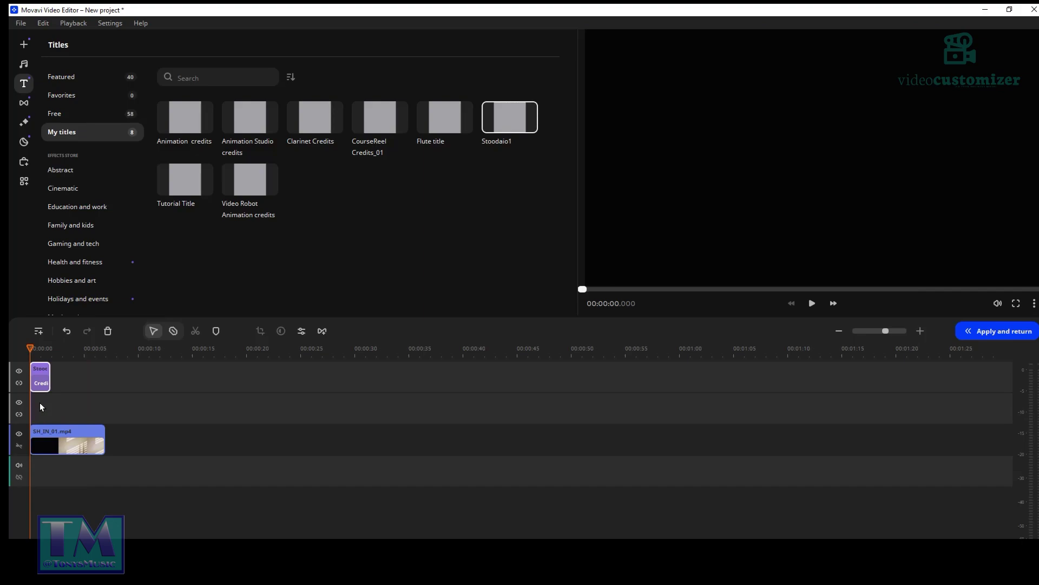
Split the SH_IN_01.mp4 background clip at 00:00:03.250, where the window blind shadow fills the frame
left_click(79, 355)
mouse_move(79, 354)
left_mouse_down()
mouse_move(104, 358)
mouse_move(37, 355)
mouse_move(65, 361)
left_mouse_up()
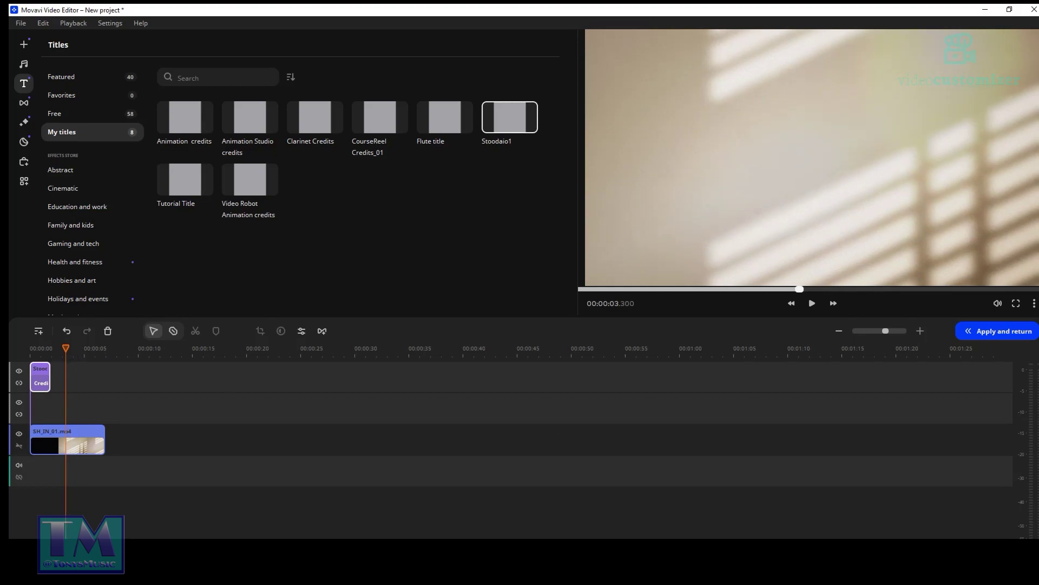
left_click(66, 444)
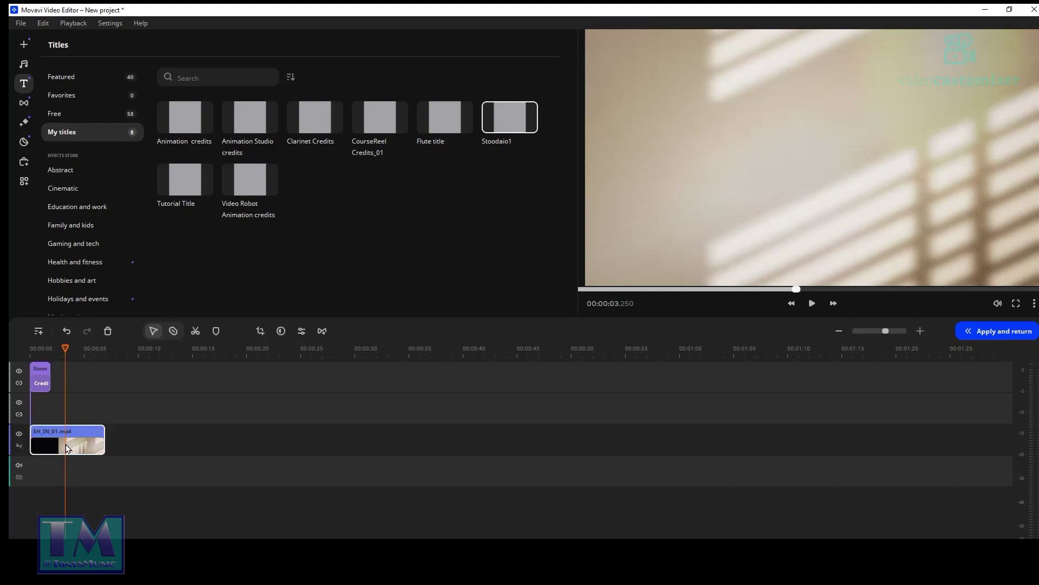
left_click(195, 331)
Save a snapshot of the window blind frame at 00:00:03.150 to the Desktop folder as Snapshot10.png
left_click_drag(64, 347, 64, 348)
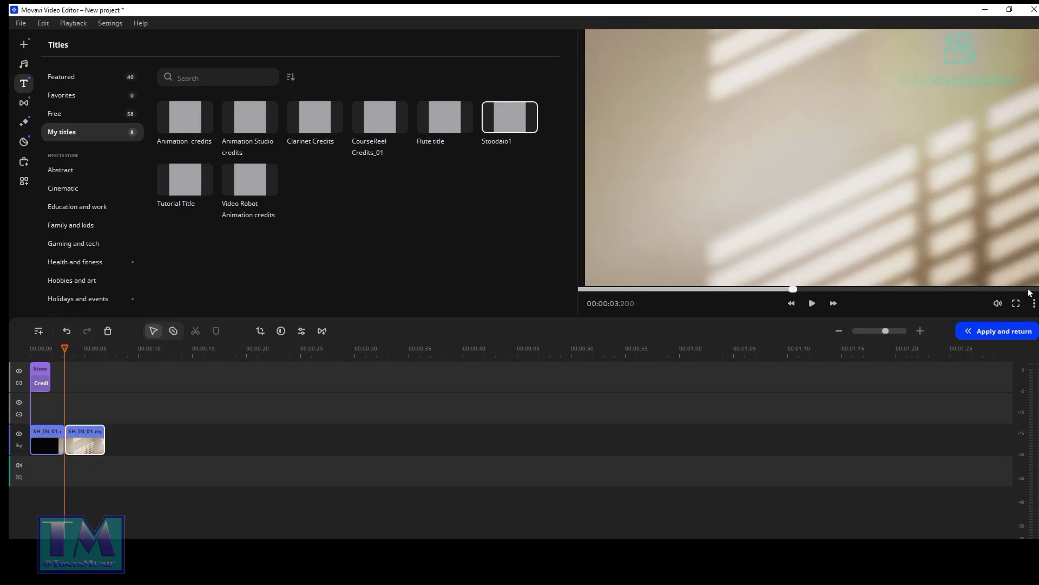
left_click_drag(64, 347, 64, 347)
left_click(1034, 304)
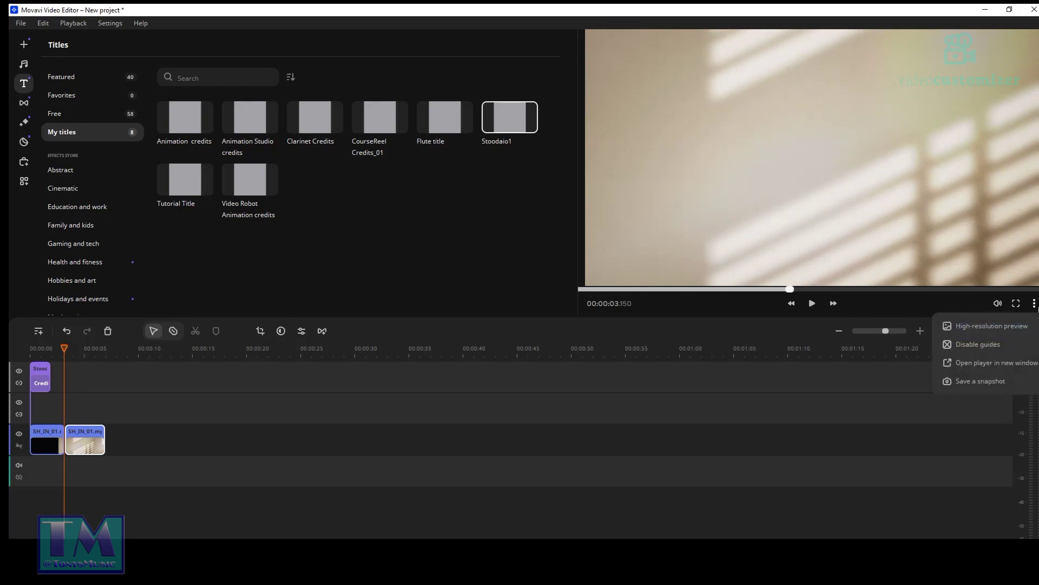
left_click(973, 380)
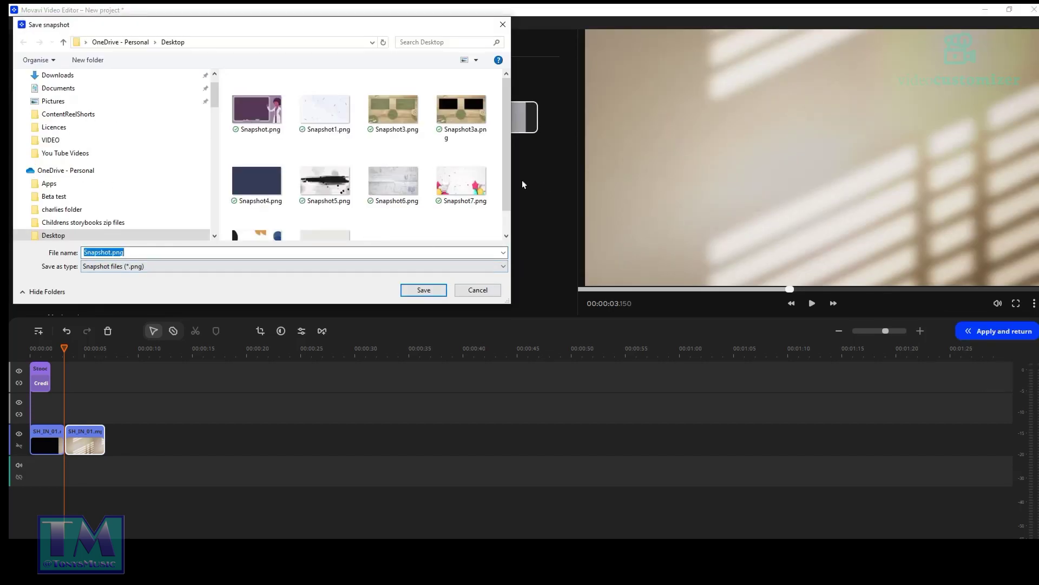
scroll(502, 232, "down", 1)
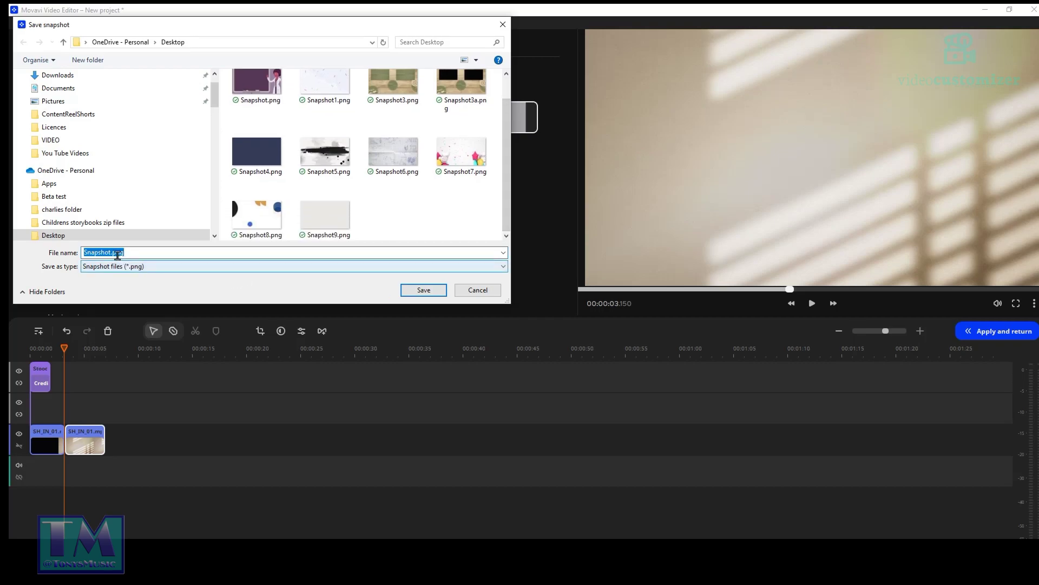
left_click(109, 253)
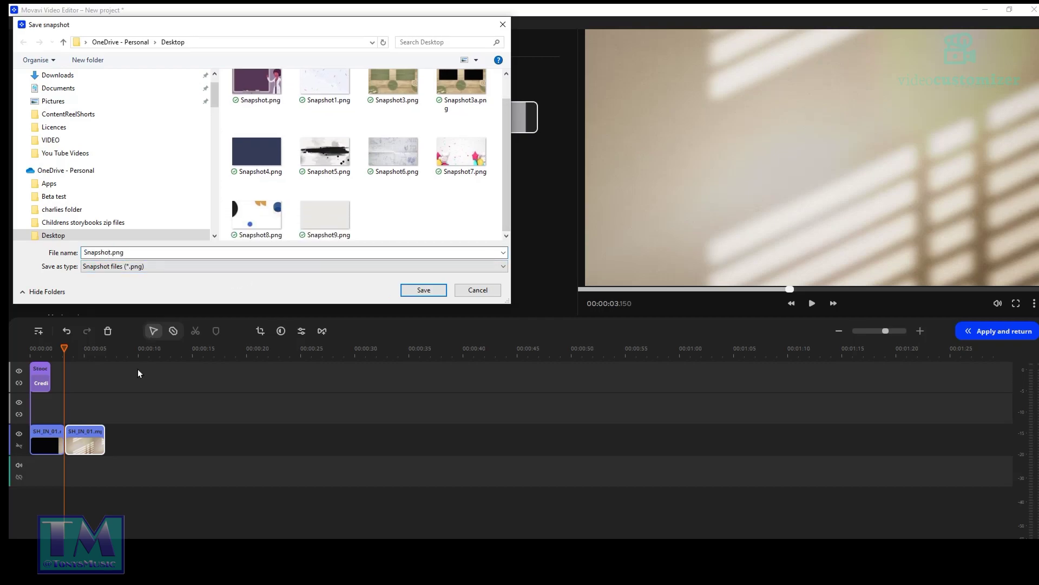
type("10")
left_click(435, 292)
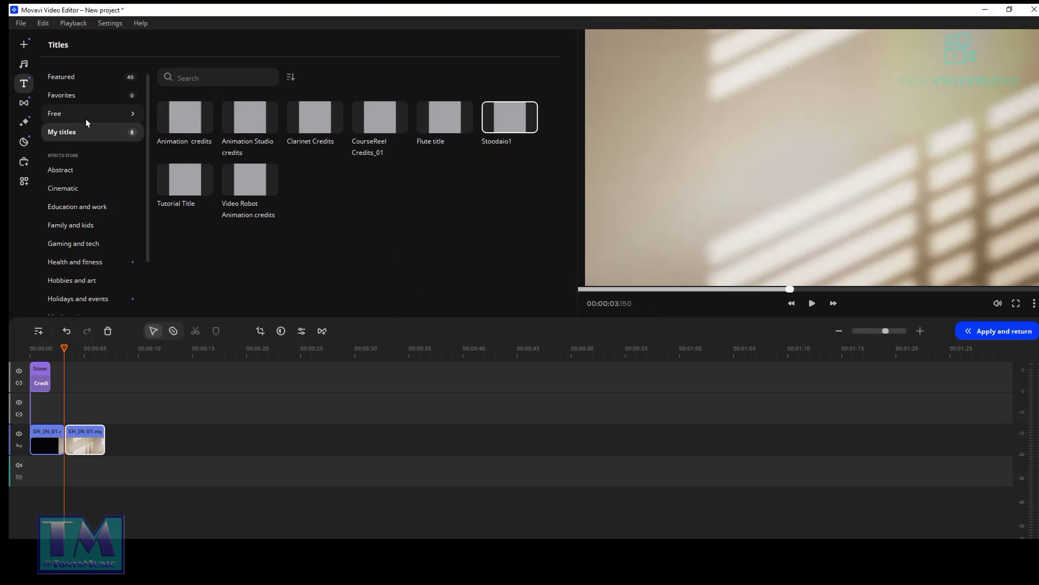
Import Snapshot10.png from the OneDrive Desktop folder into the project files
left_click(24, 44)
right_click(306, 225)
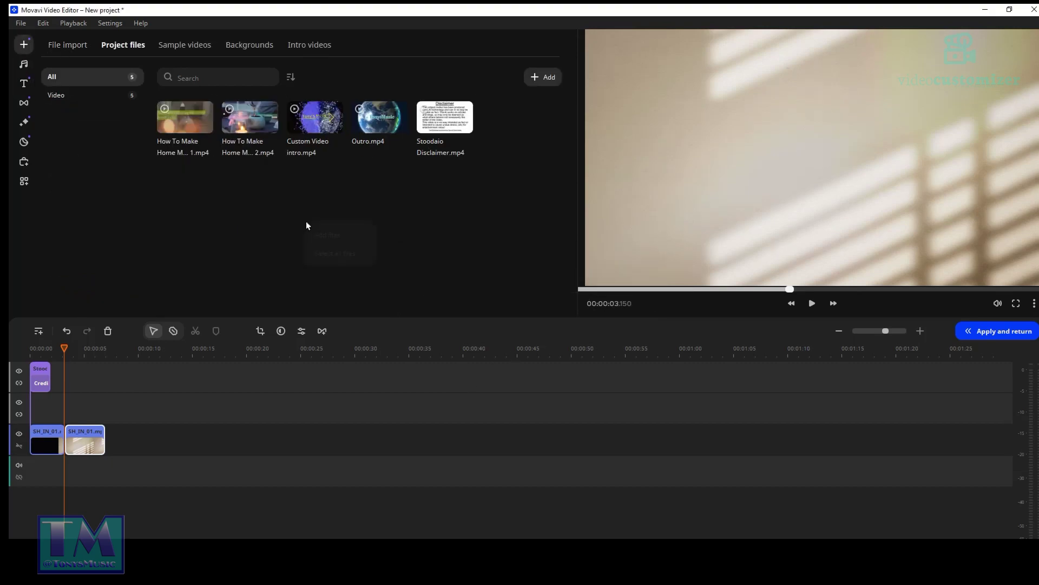
left_click(354, 236)
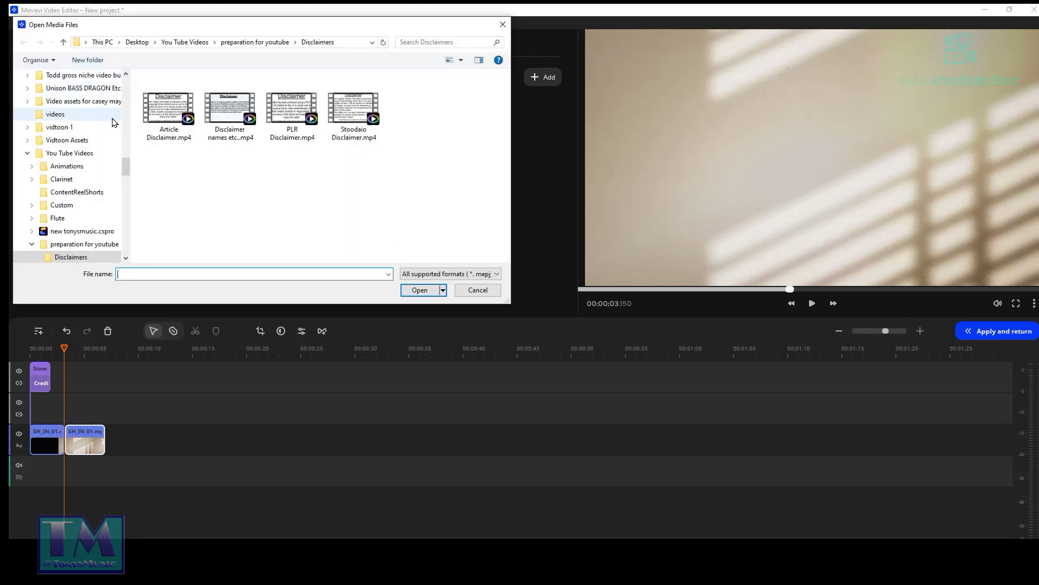
left_click_drag(126, 167, 140, 85)
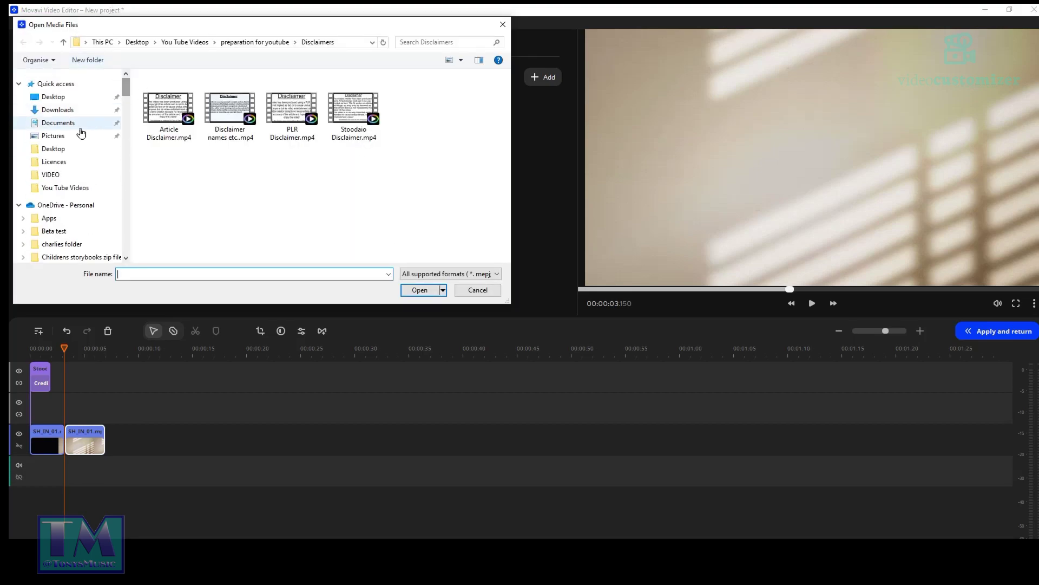
left_click(86, 208)
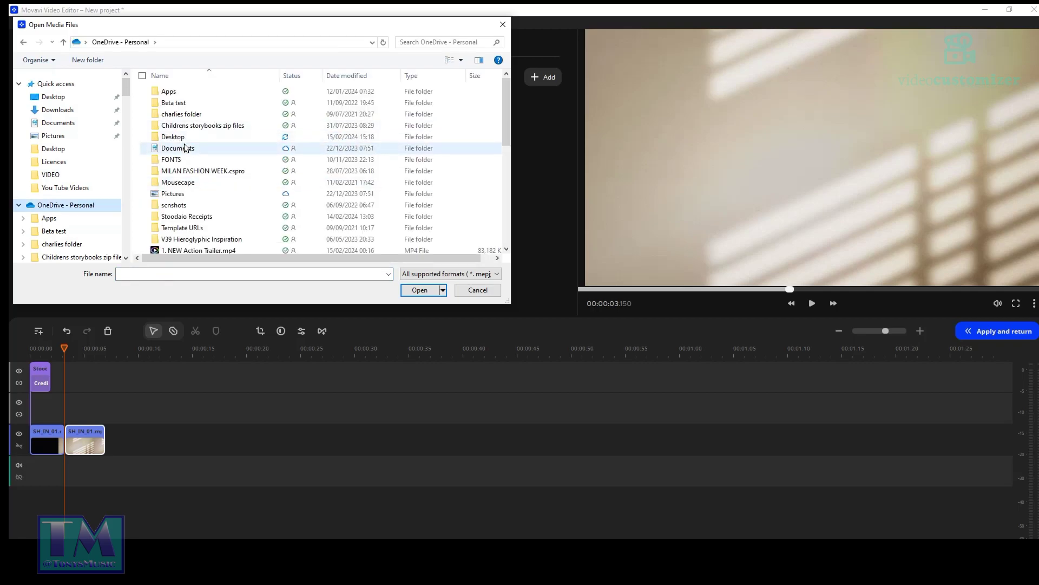
double_click(185, 138)
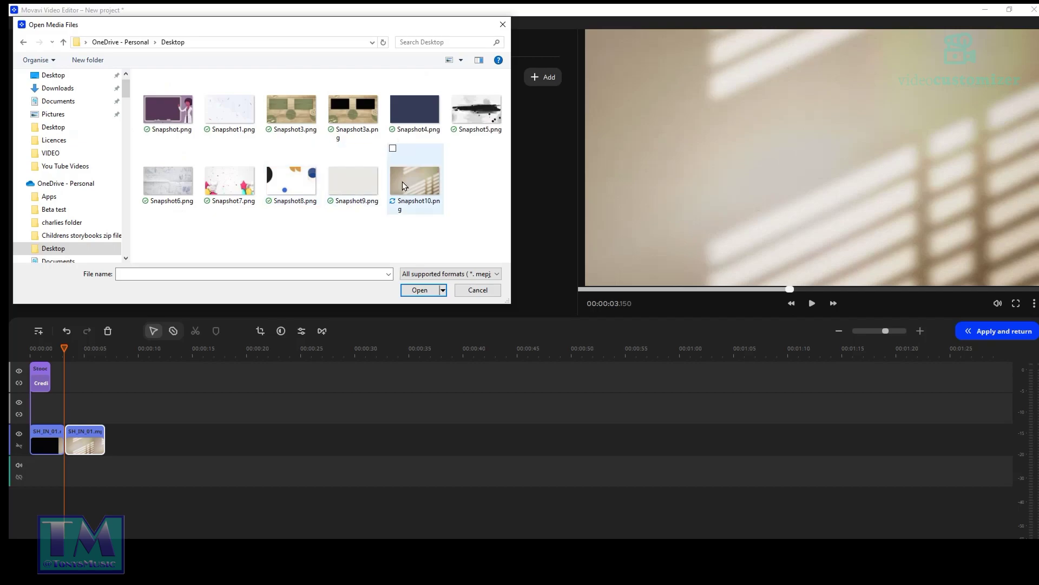
left_click(418, 182)
left_click(427, 291)
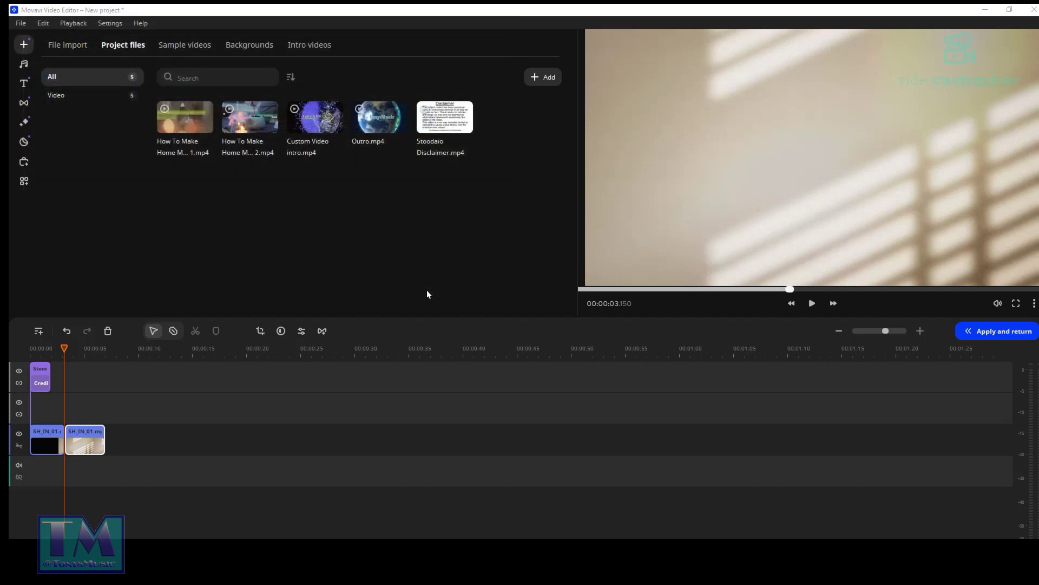
Insert Snapshot10.png between the two SH_IN_01.mp4 parts, extend it to 00:00:31.650, and move and stretch the Stoodaio1 title to span it
left_click_drag(518, 125, 369, 467)
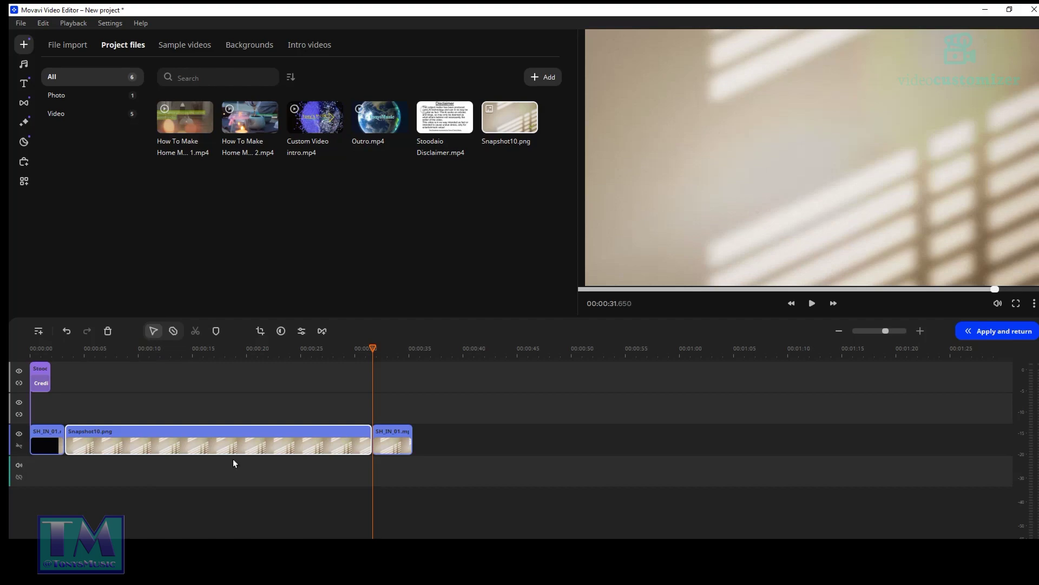
left_click_drag(45, 383, 368, 400)
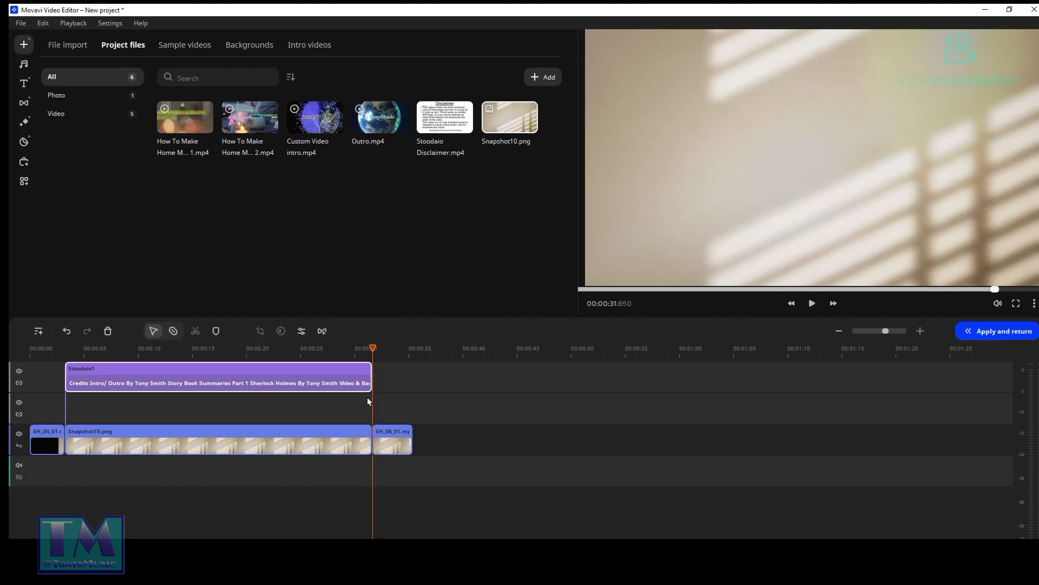
In the Stoodaio1 title's second text line, replace "Story Book Summaries Part 1 Sherlock Holmes" with "How To Make Home Made" and "Scented Candles" on two rows
double_click(101, 386)
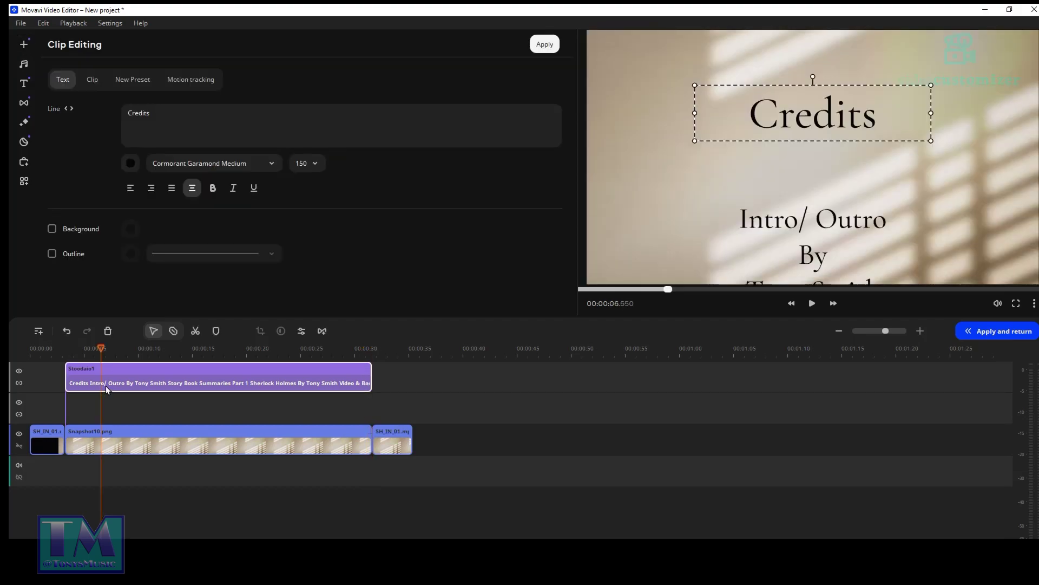
left_click(71, 109)
scroll(238, 124, "down", 2)
scroll(238, 123, "down", 2)
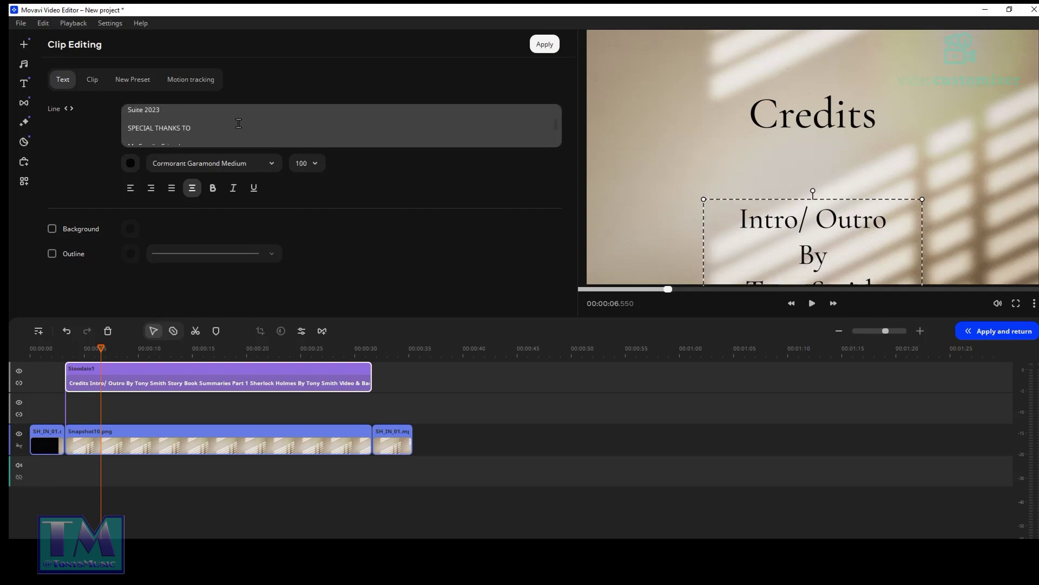
scroll(238, 124, "up", 4)
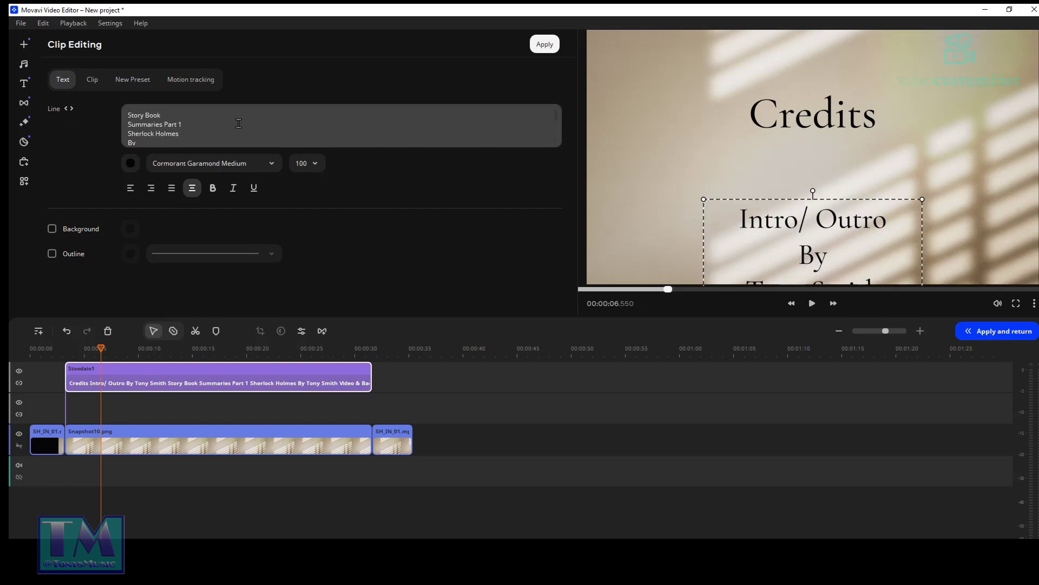
scroll(238, 123, "up", 3)
scroll(238, 123, "down", 3)
left_click_drag(180, 134, 126, 115)
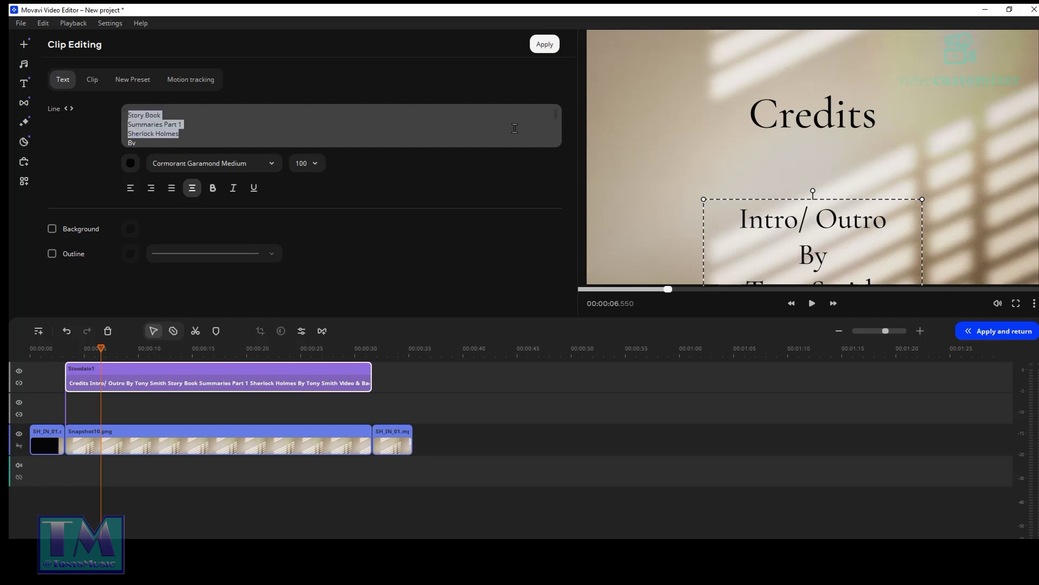
type("How")
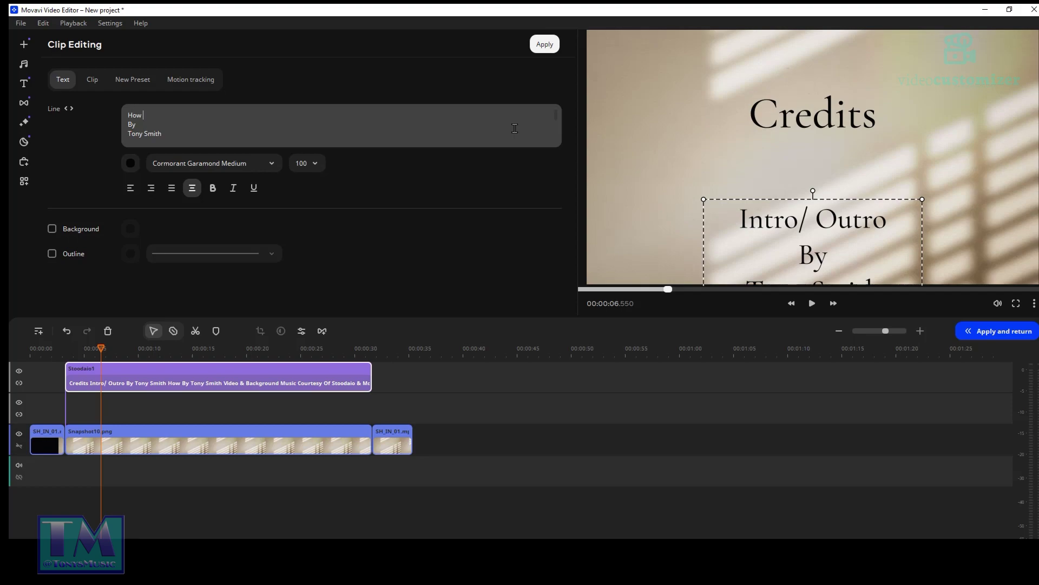
type(" to M")
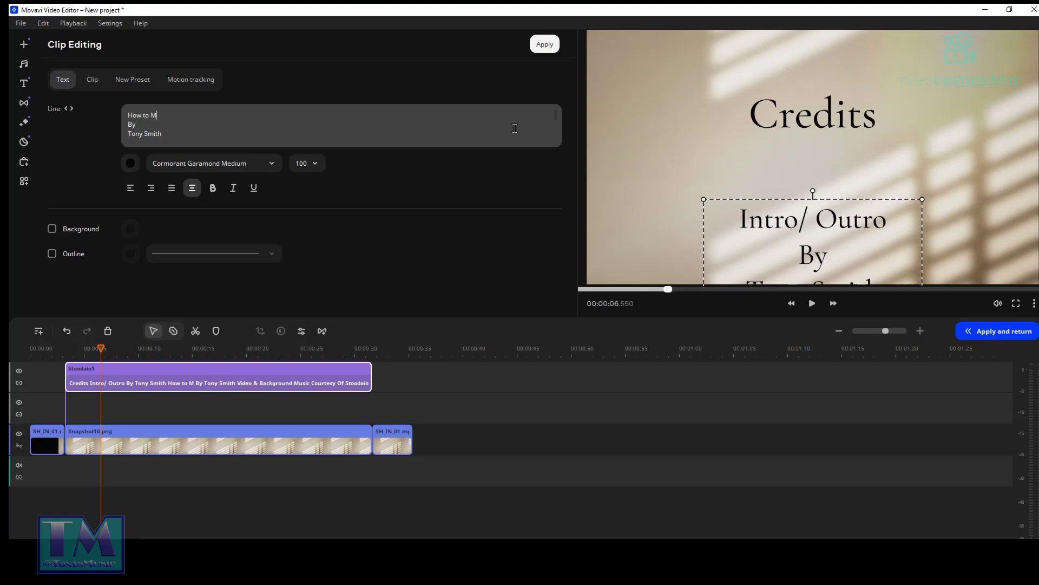
key("BackSpace")
key("BackSpace")
key("BackSpace")
key("BackSpace")
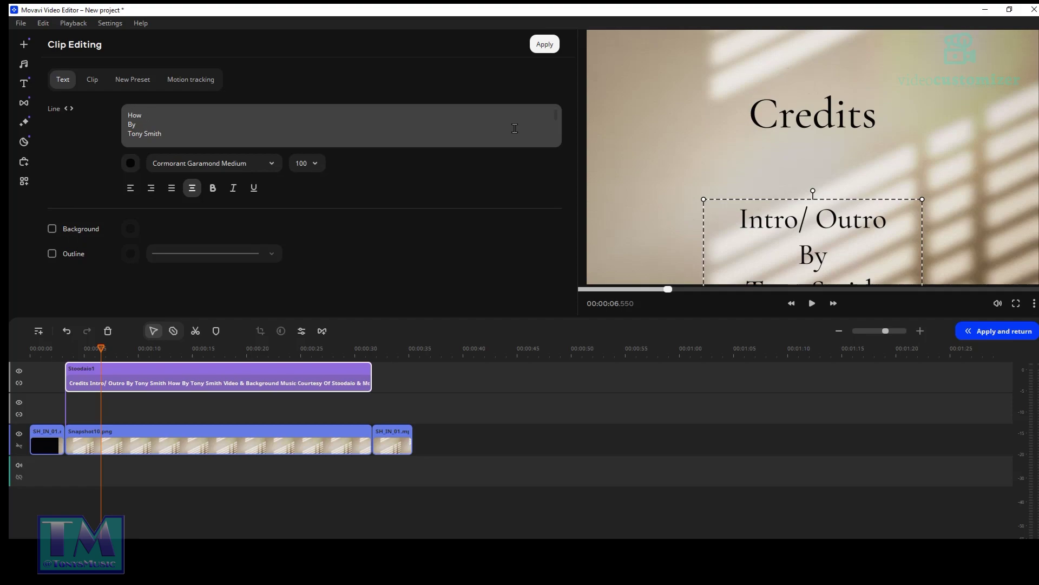
type("To")
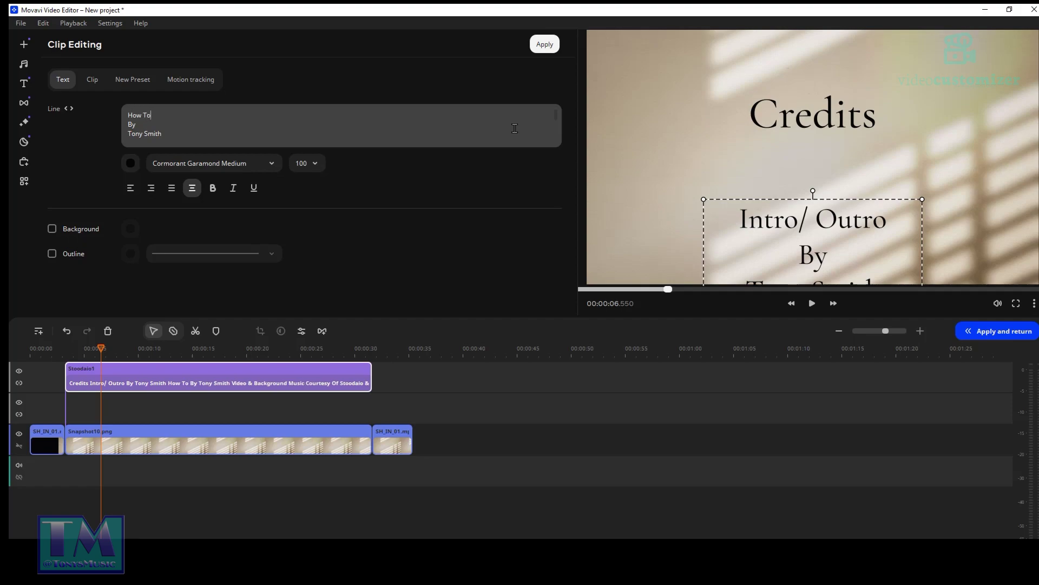
type(" Make Hom")
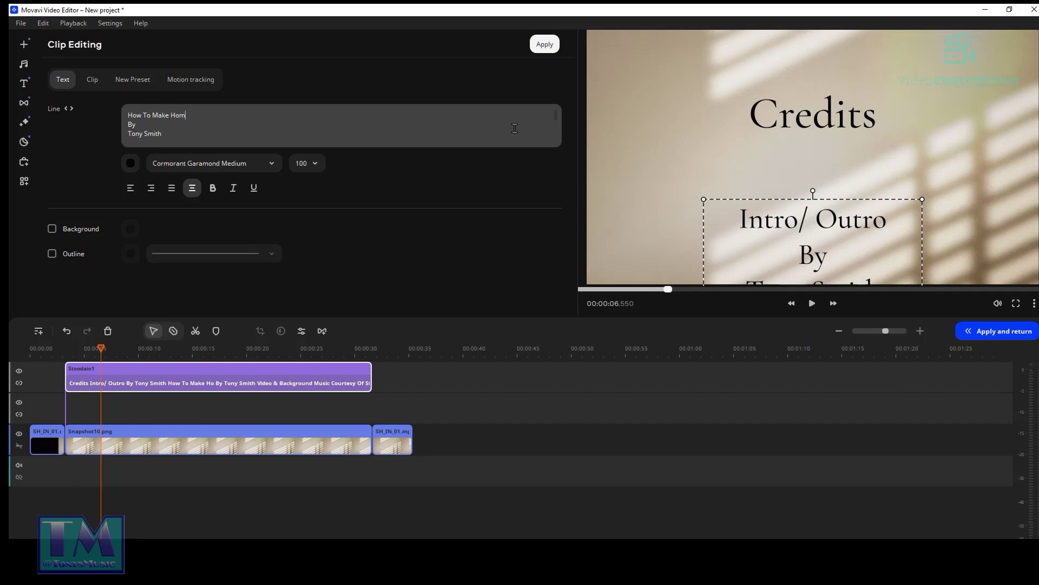
type("e Made")
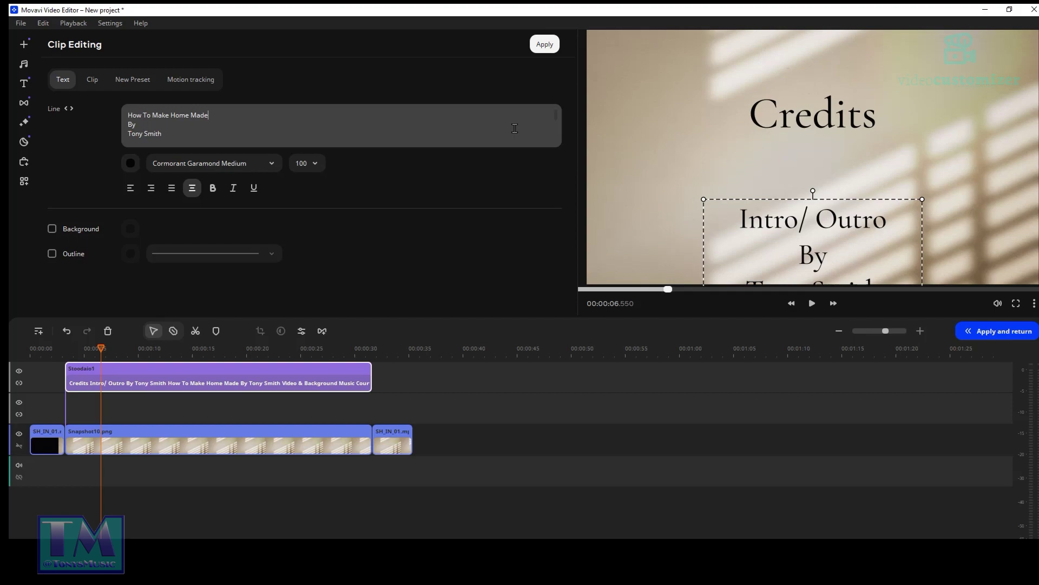
key("Return")
type("SSce")
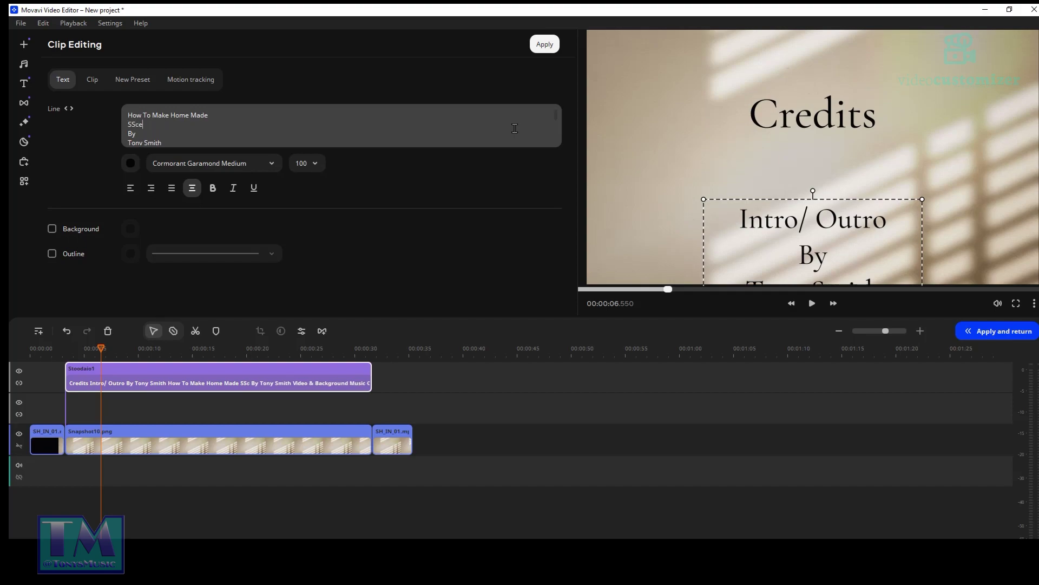
type("nted Candles")
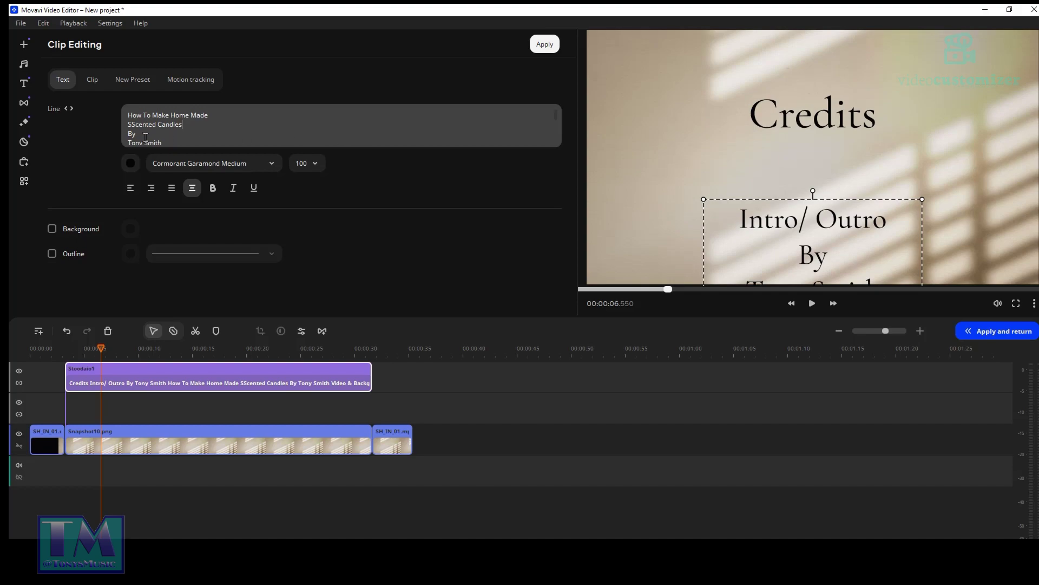
key("BackSpace")
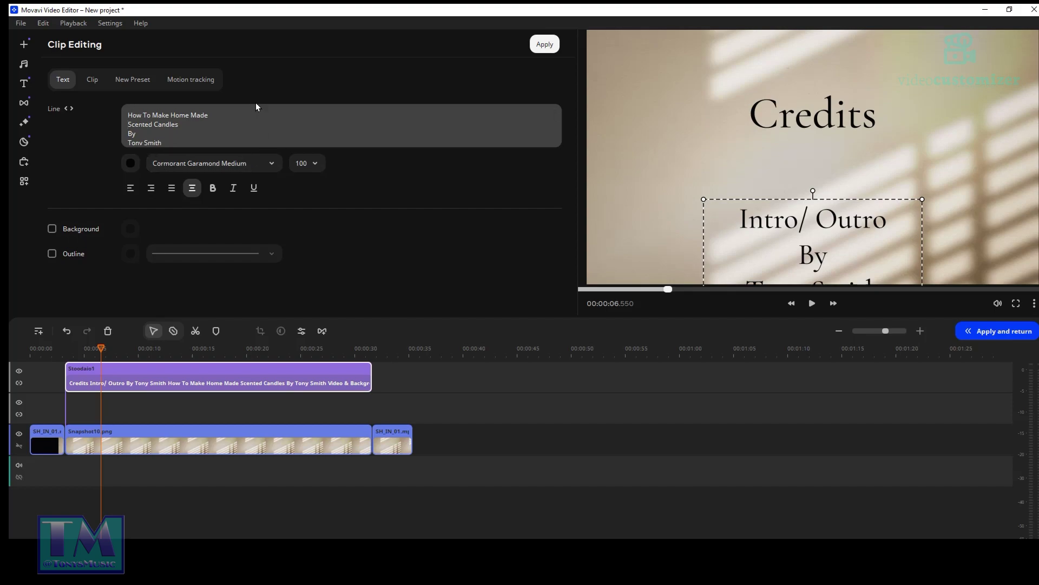
Change the year in the "Movavi Video Suite" credit to 2024 and review the remaining credits text to its end
scroll(216, 136, "down", 1)
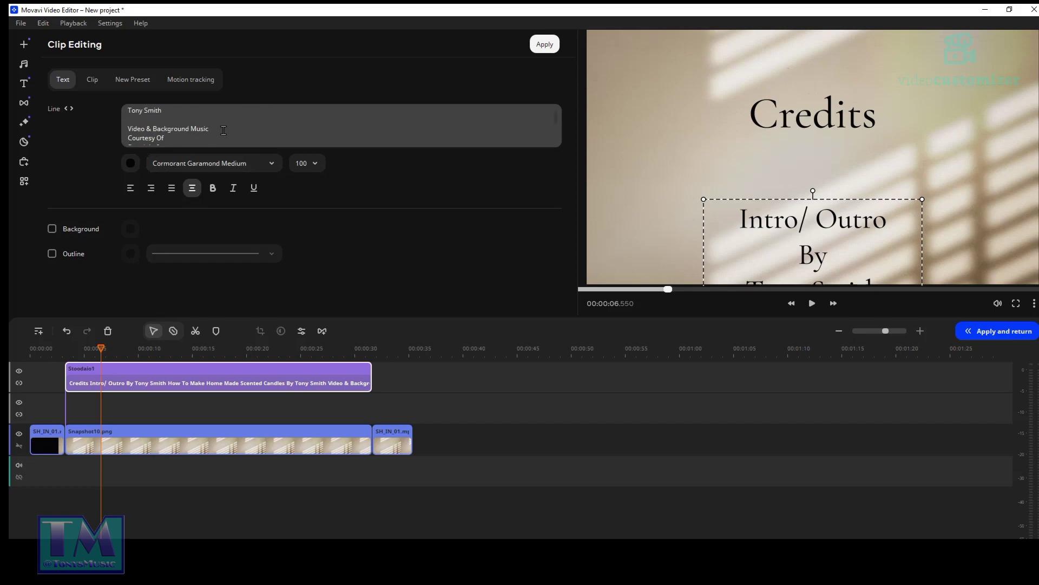
scroll(225, 130, "down", 1)
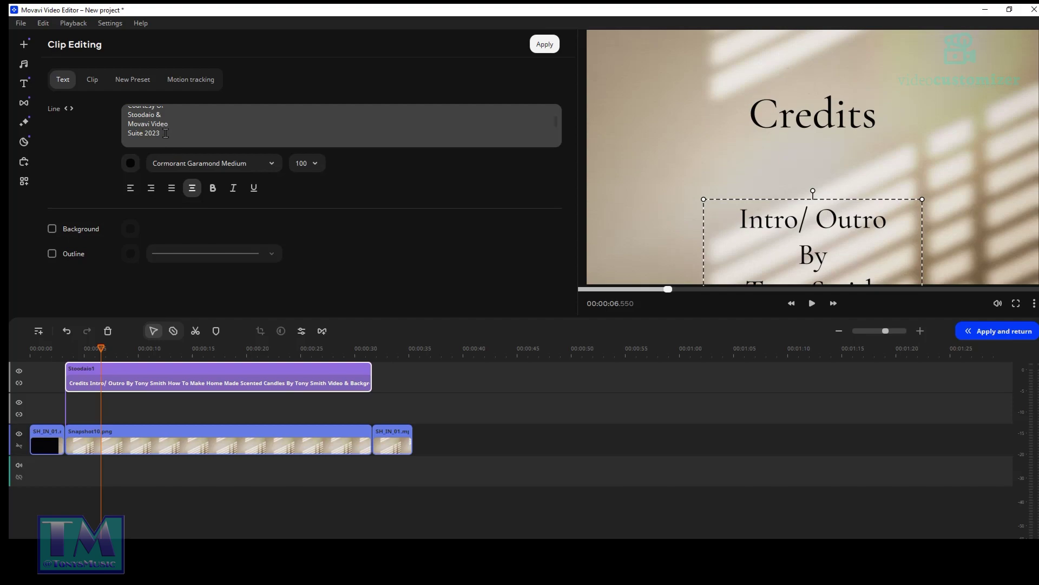
left_click_drag(161, 133, 157, 133)
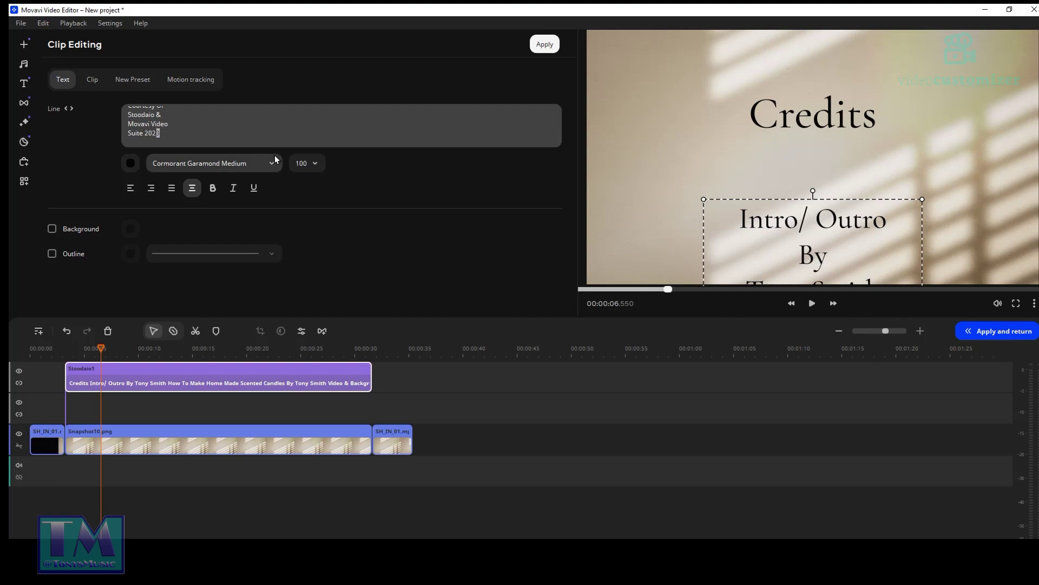
type("4")
scroll(268, 121, "down", 4)
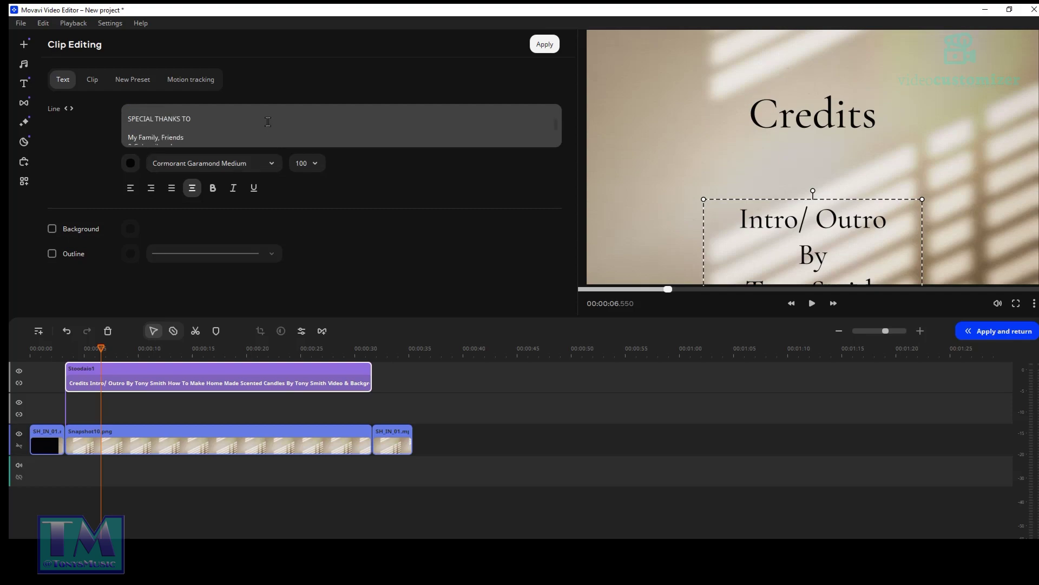
scroll(268, 122, "down", 3)
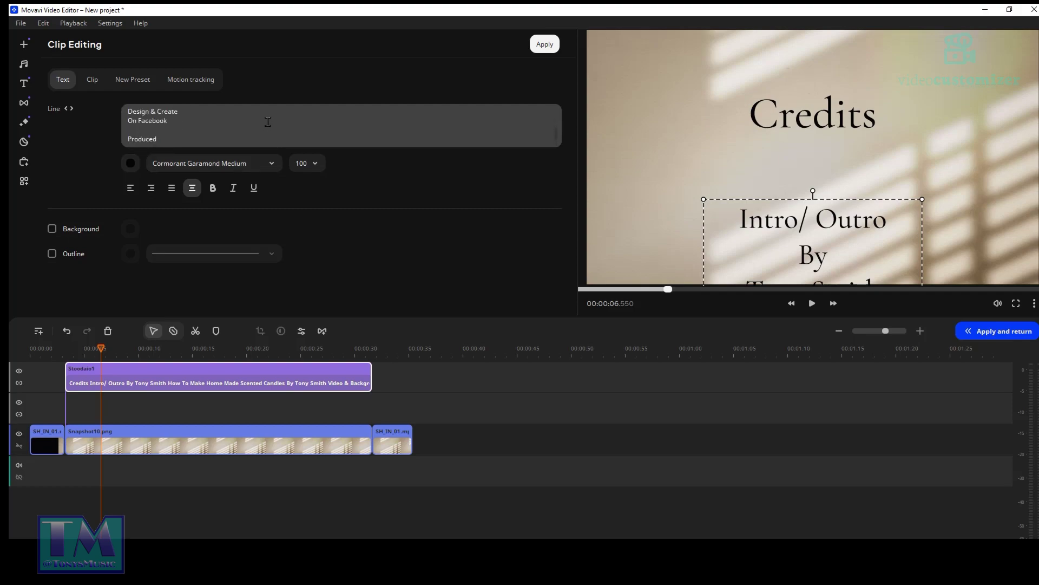
scroll(268, 121, "down", 3)
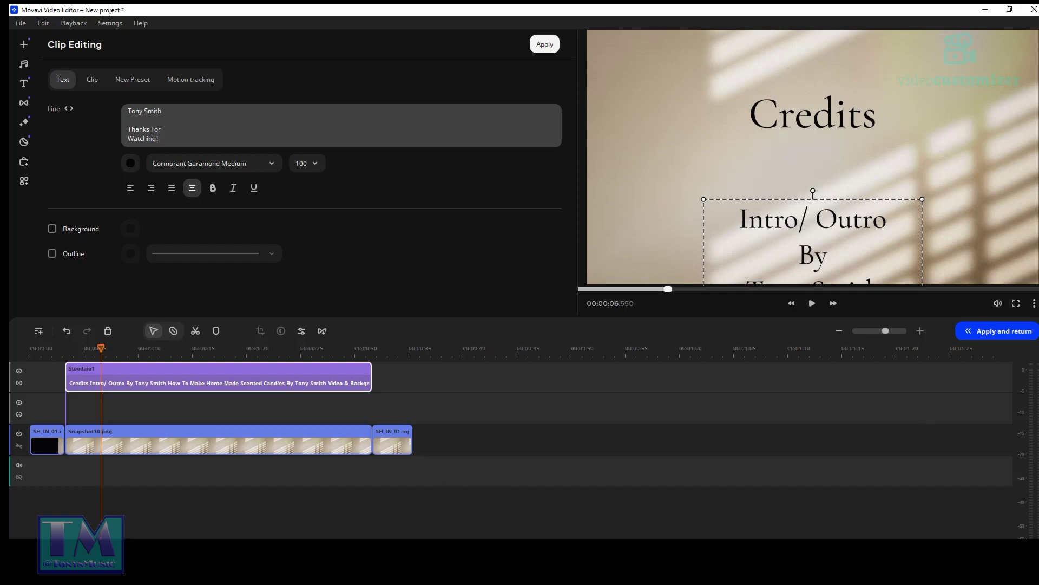
Apply the Window blind - dawn edits, return to the main timeline, and place Outro.mp4 directly after that clip on the main video track
left_click(1018, 332)
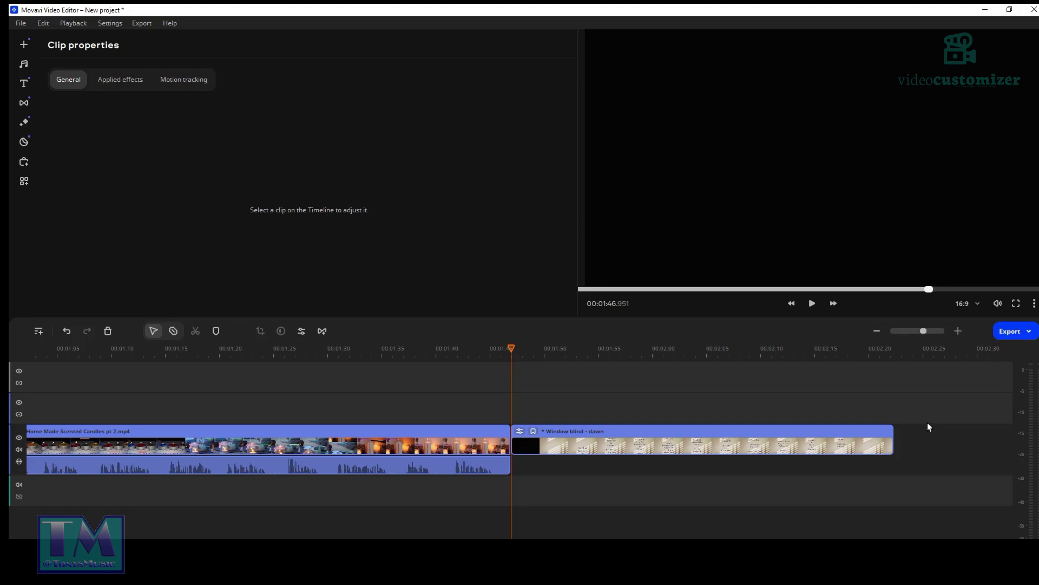
left_click(24, 44)
left_click_drag(381, 129, 897, 460)
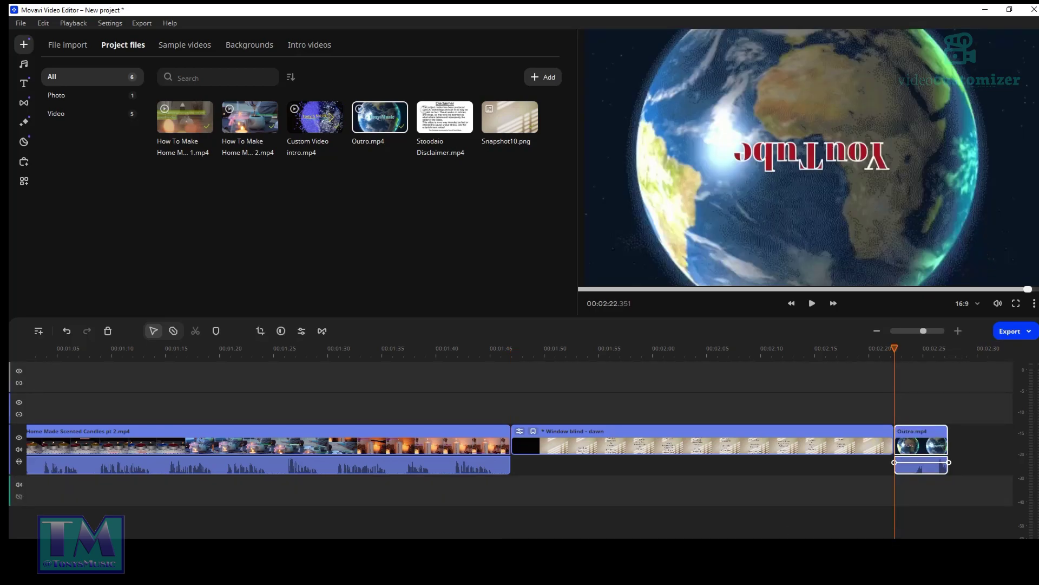
Select the audio of the custom intro, both scented candles parts and Outro.mp4, and apply the My preset 1 equalizer preset
scroll(520, 442, "up", 10)
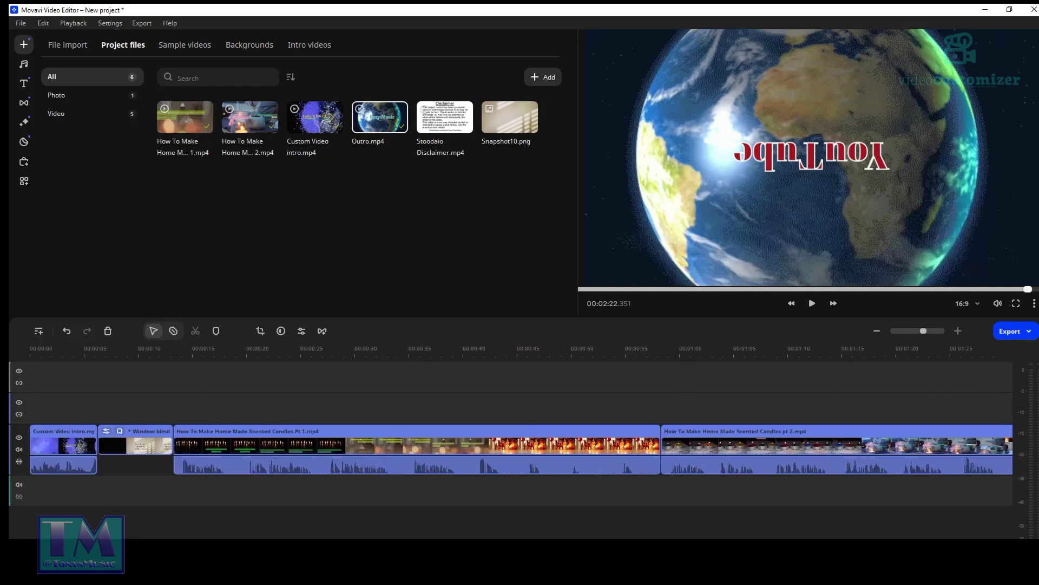
left_click(36, 461)
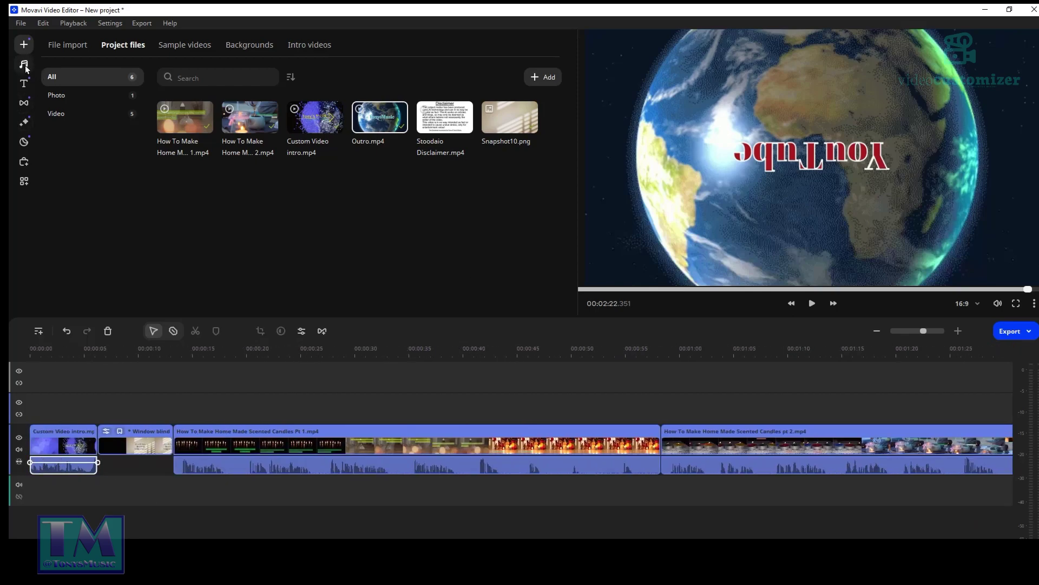
left_click(24, 181)
left_click(95, 44)
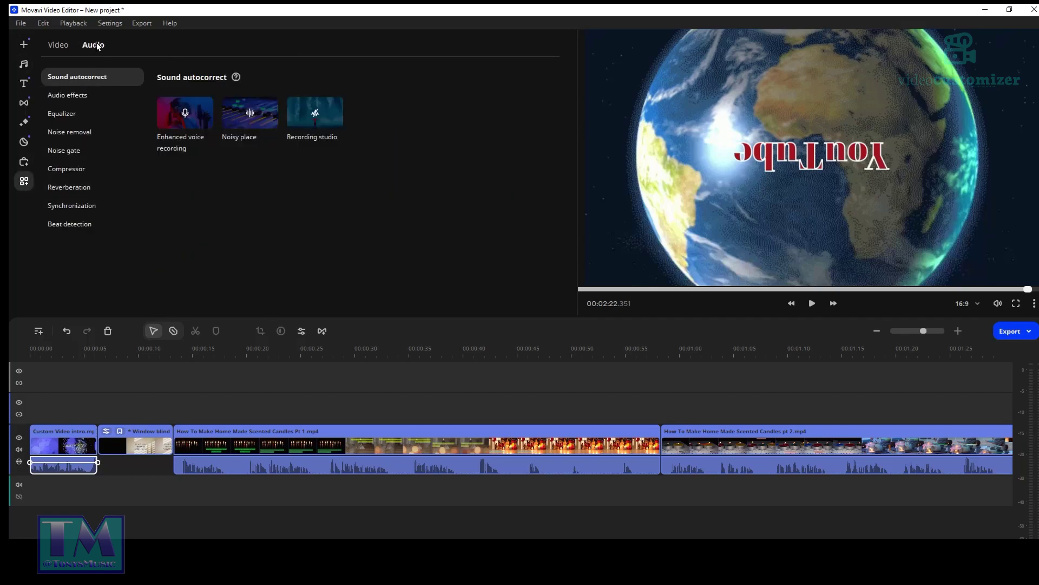
left_click(67, 115)
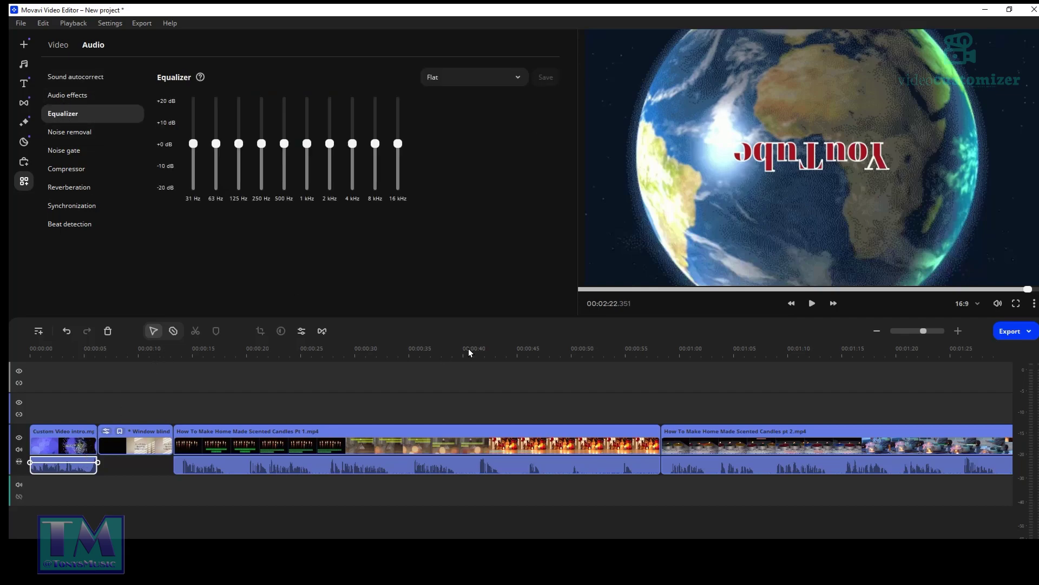
left_click(306, 468)
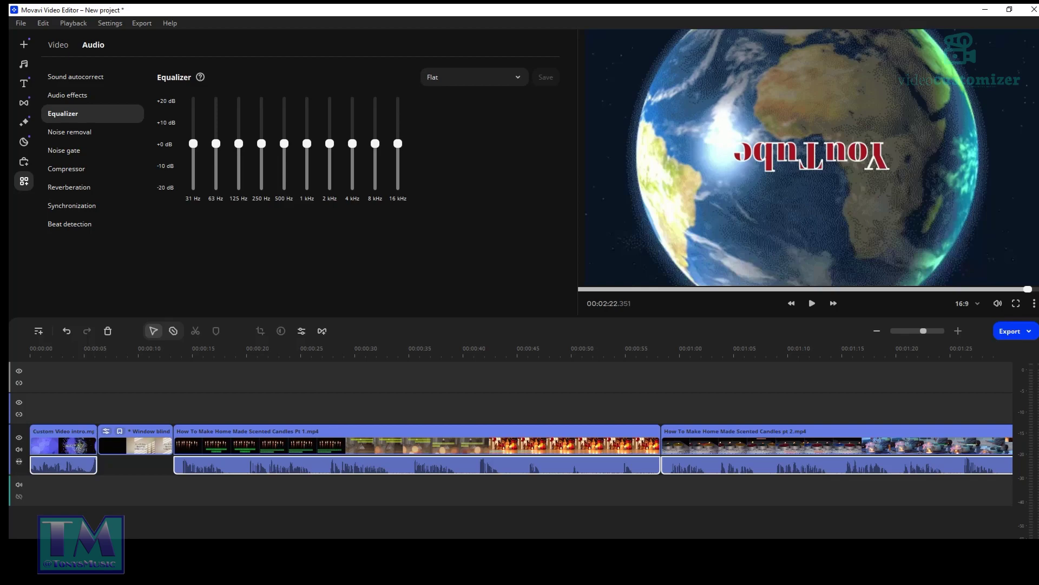
scroll(512, 449, "right", 10)
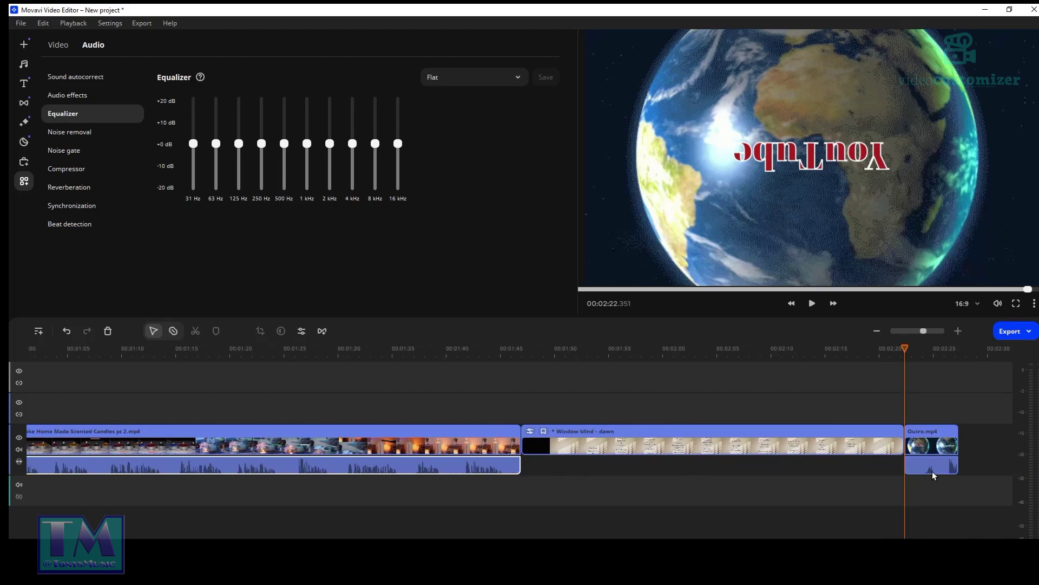
left_click(487, 81)
left_click(470, 131)
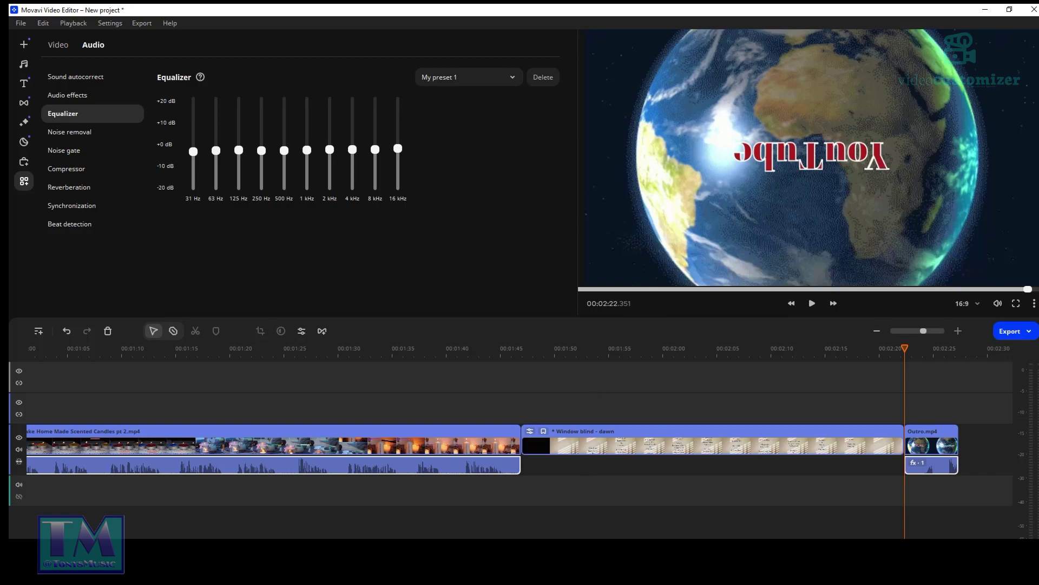
scroll(323, 388, "left", 10)
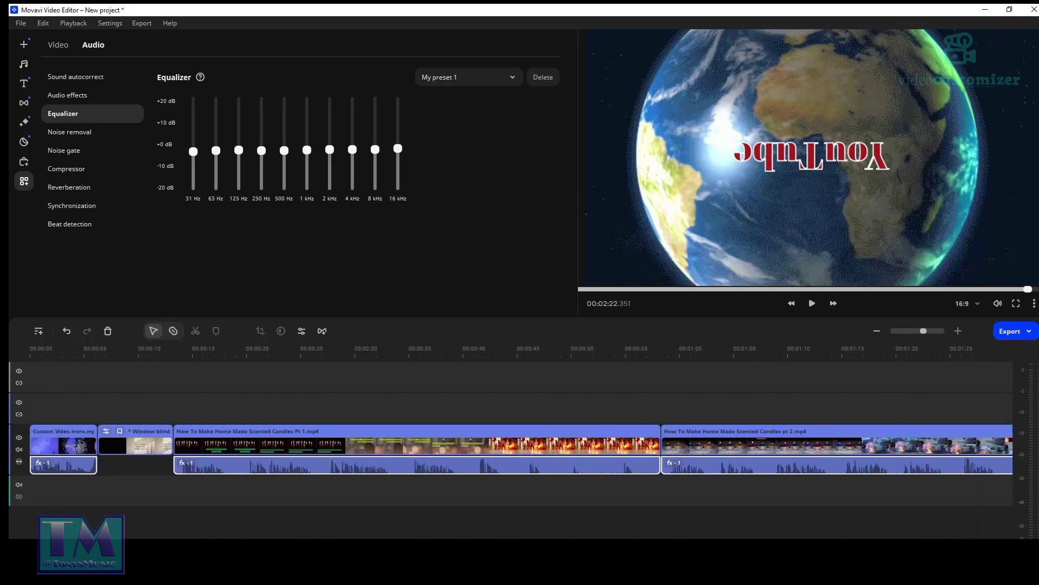
Browse the music library's featured tracks and Cinematic category for background music
left_click(24, 63)
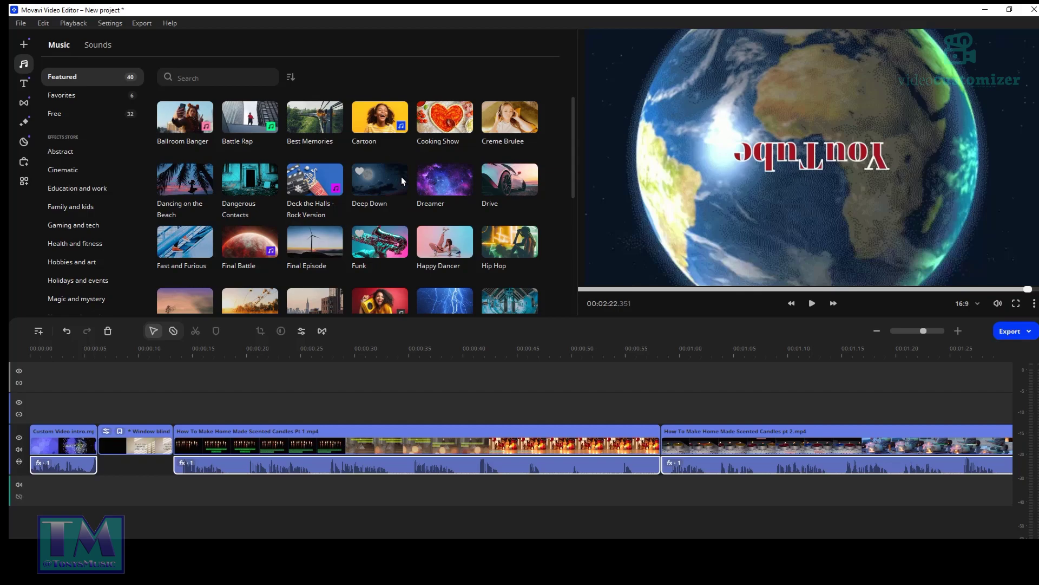
scroll(356, 233, "down", 1)
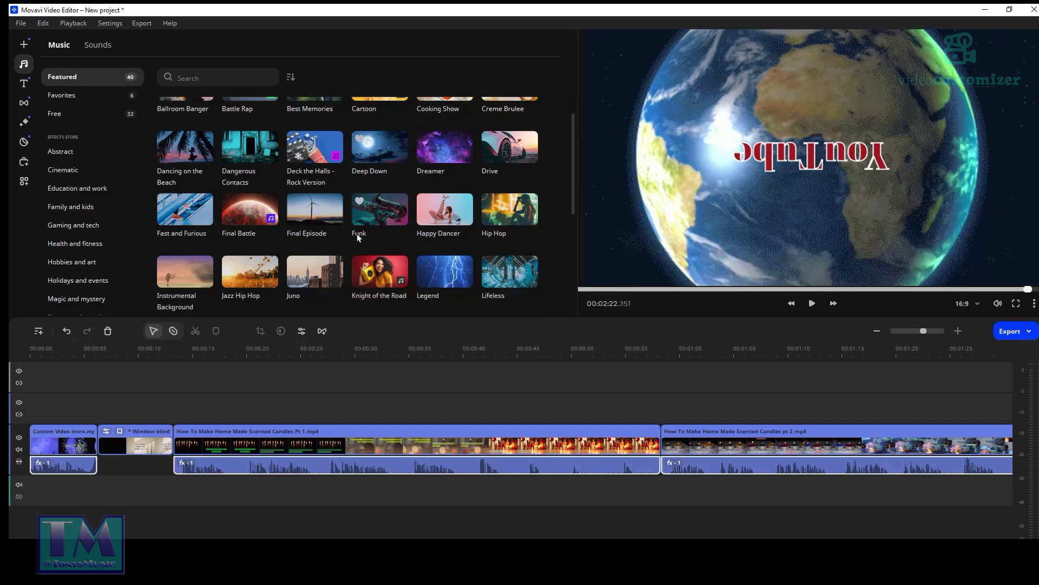
scroll(498, 268, "down", 1)
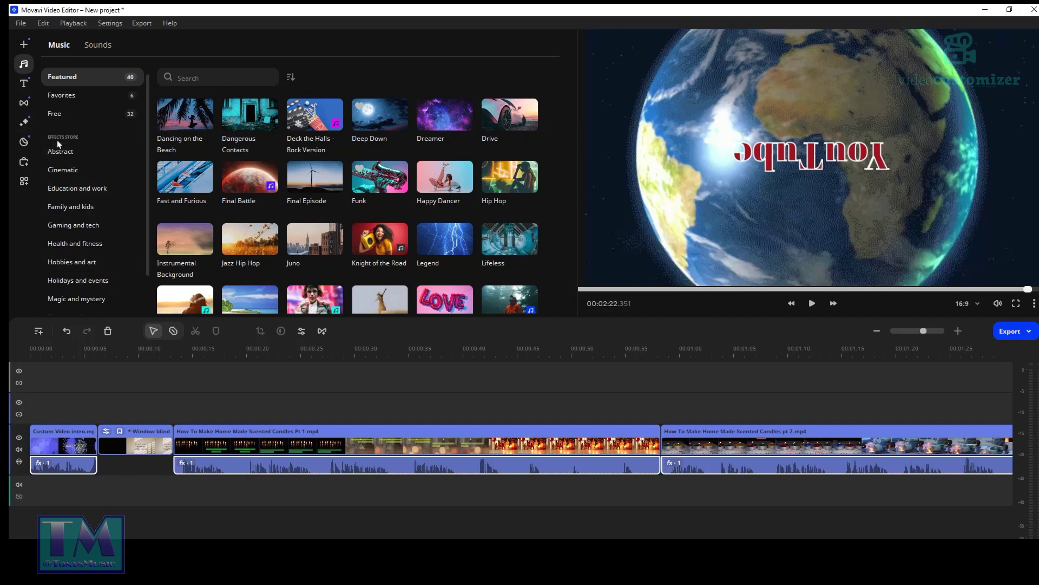
scroll(107, 172, "down", 1)
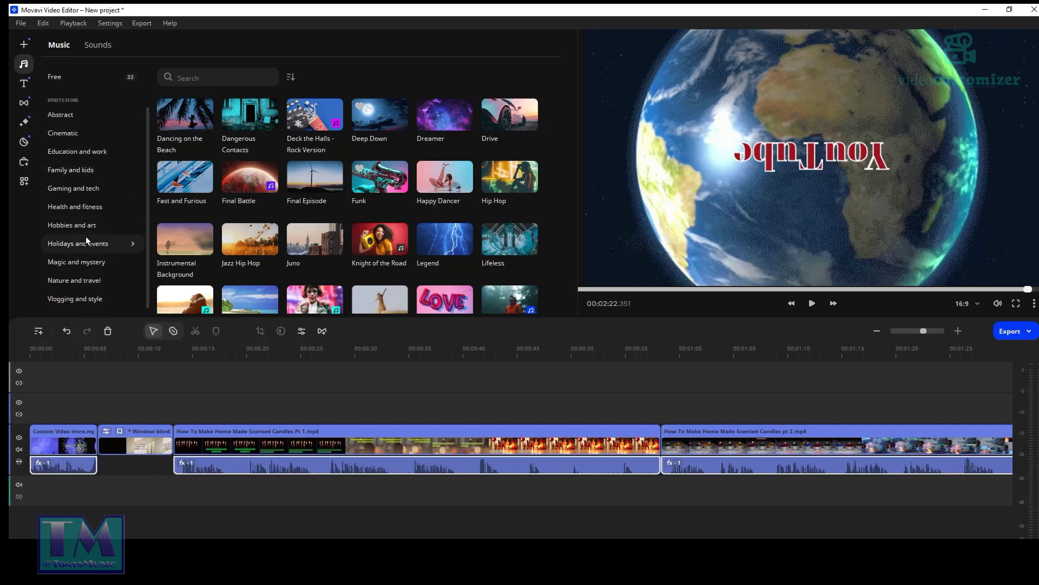
scroll(88, 233, "up", 1)
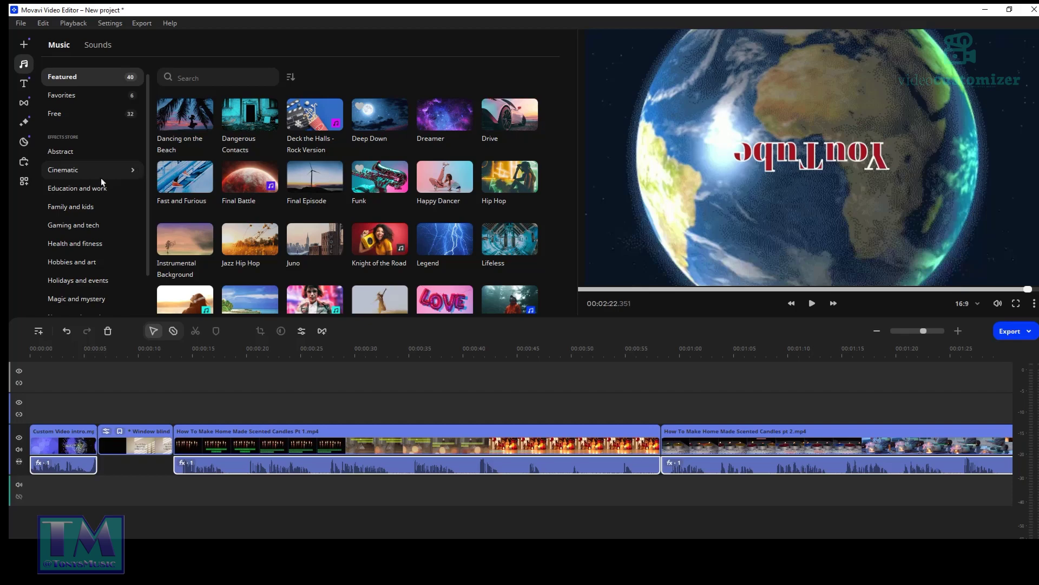
left_click(79, 173)
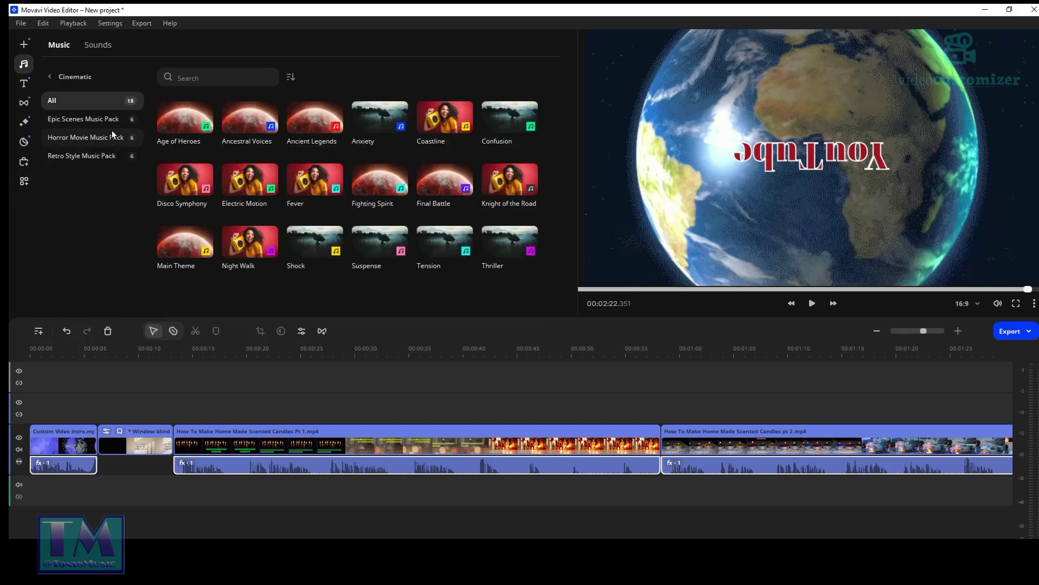
left_click(50, 79)
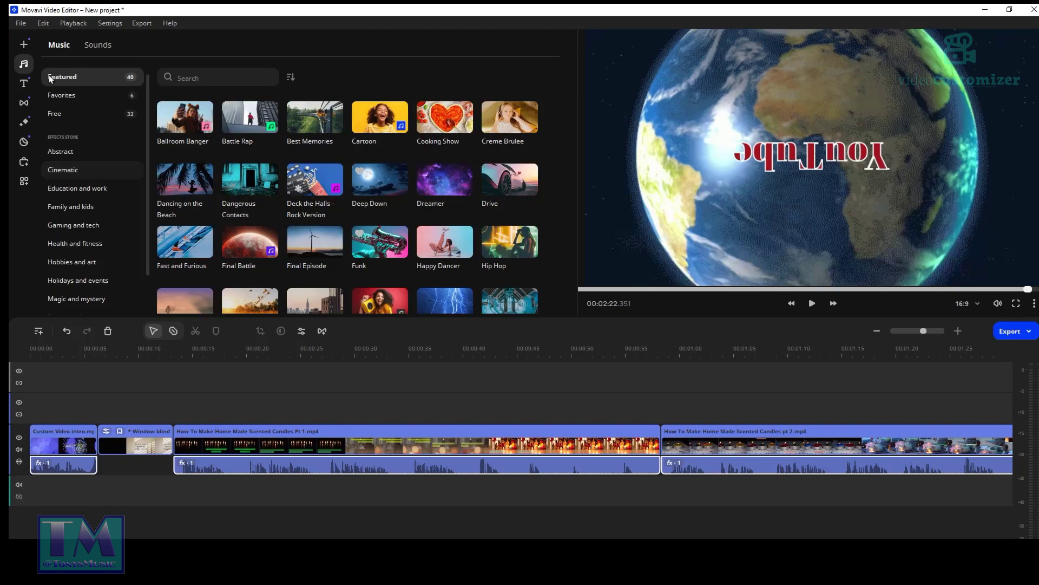
scroll(110, 219, "down", 2)
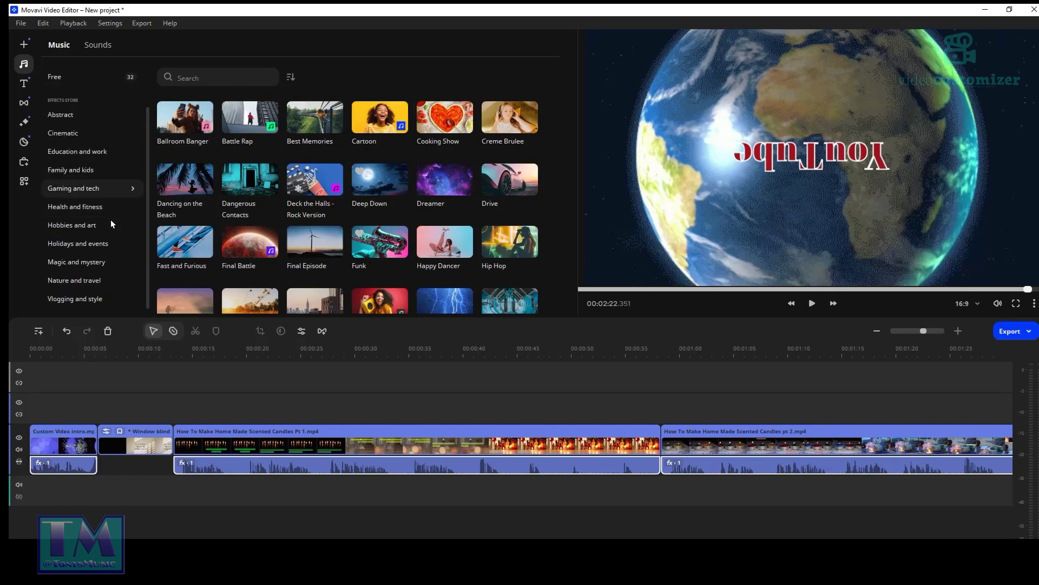
Preview Morning Stars from the Nature and travel music and place it on the audio track at the opening Window blind clip's start
left_click(81, 285)
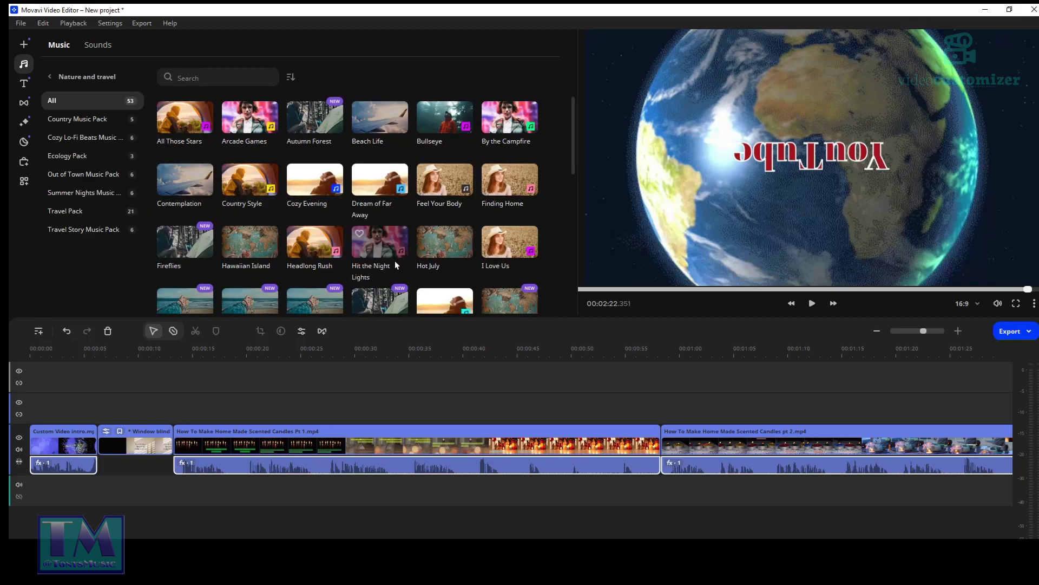
scroll(467, 274, "down", 3)
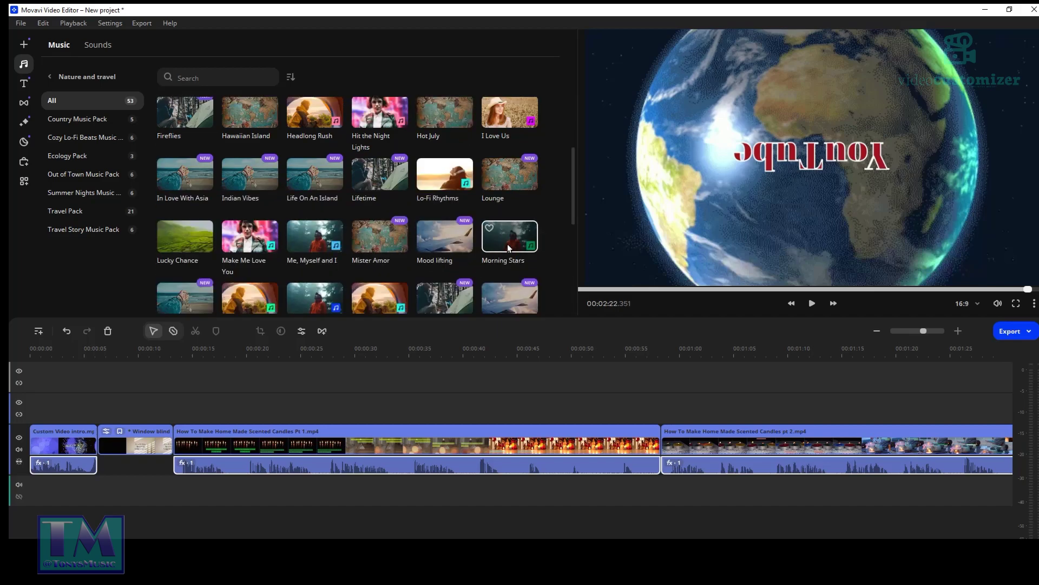
left_click(509, 247)
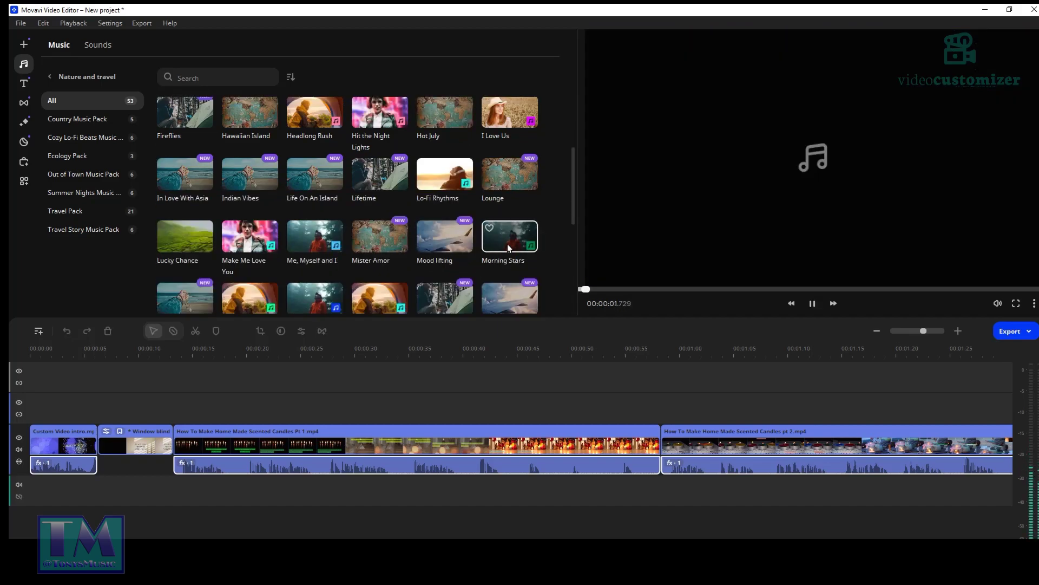
left_click_drag(508, 244, 97, 508)
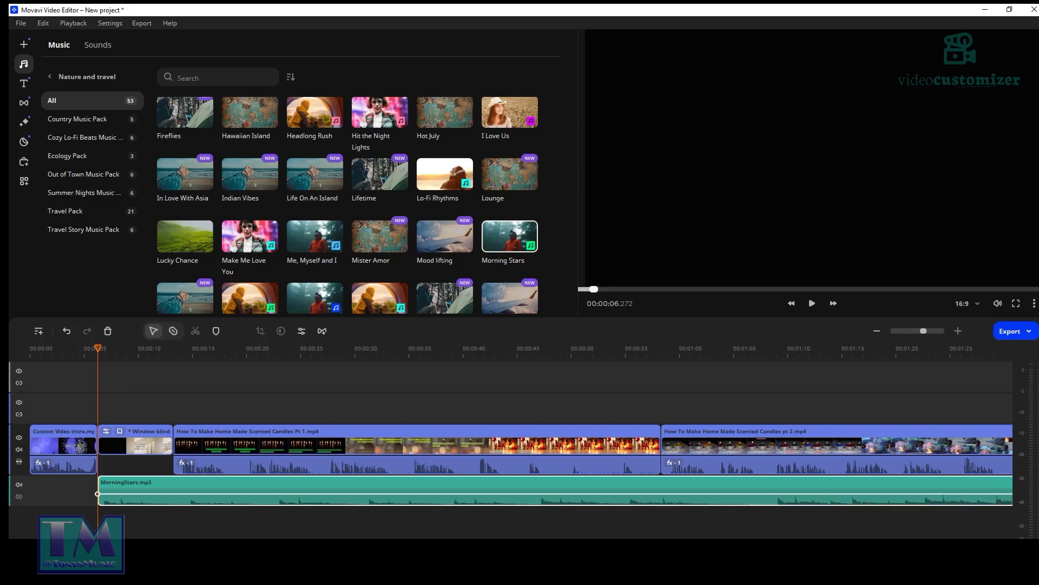
Trim MorningStars.mp3 to end with the opening Window blind clip and set its fade-out to 2.00 sec
scroll(520, 433, "right", 15)
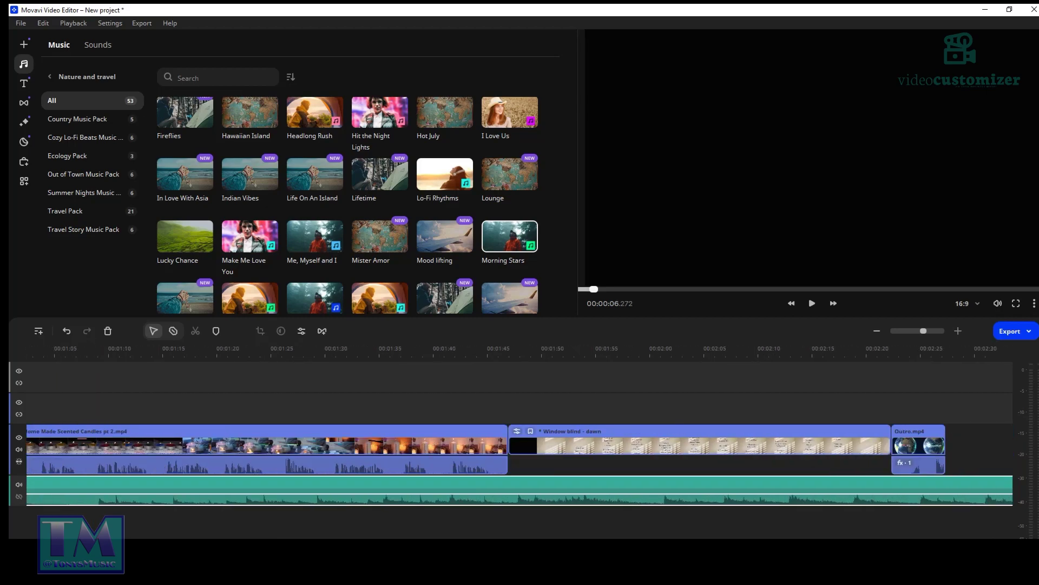
scroll(520, 434, "right", 5)
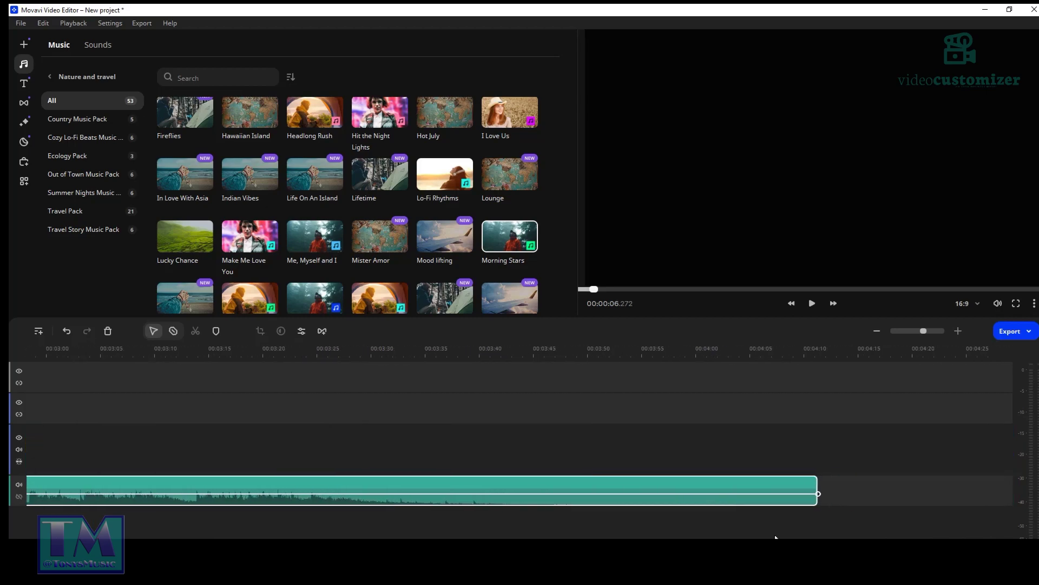
left_click_drag(812, 486, 172, 481)
left_click(151, 486)
double_click(137, 483)
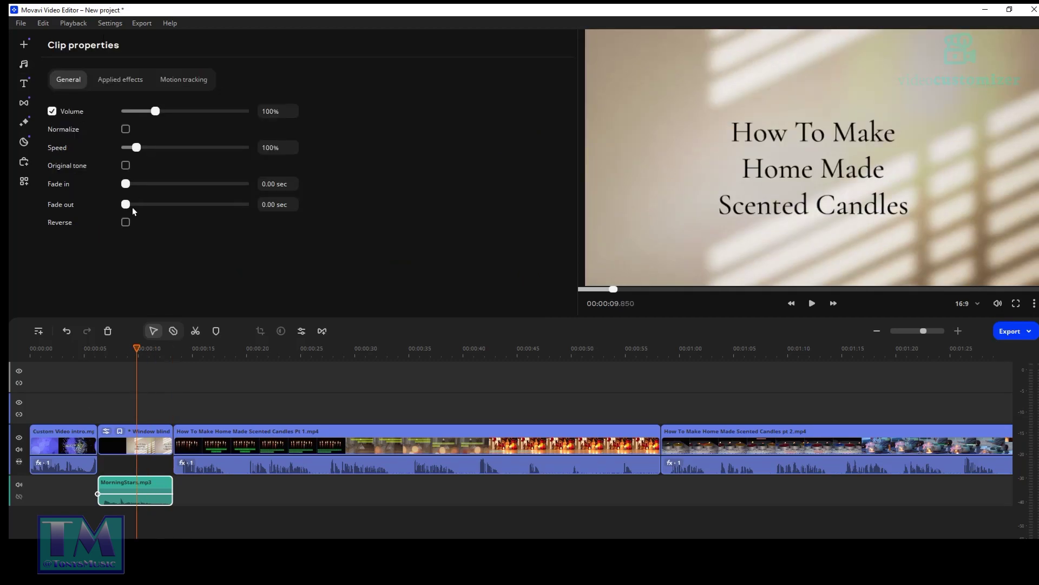
left_click_drag(131, 206, 149, 216)
Copy the trimmed MorningStars.mp3 to the start of the Window blind - dawn credits and extend it to span the whole credits clip
right_click(122, 483)
left_click(162, 396)
scroll(512, 449, "right", 10)
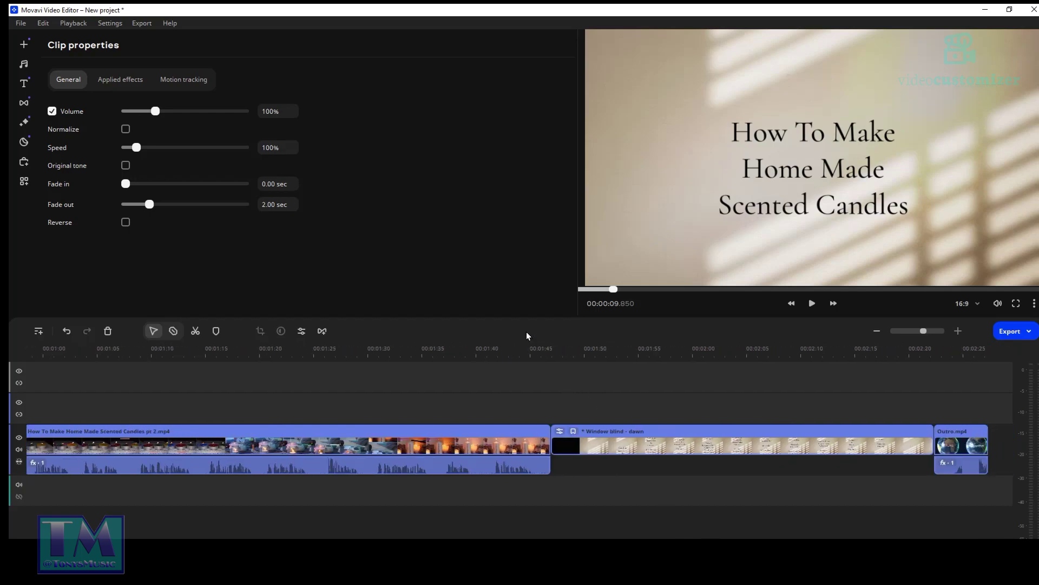
left_click(551, 355)
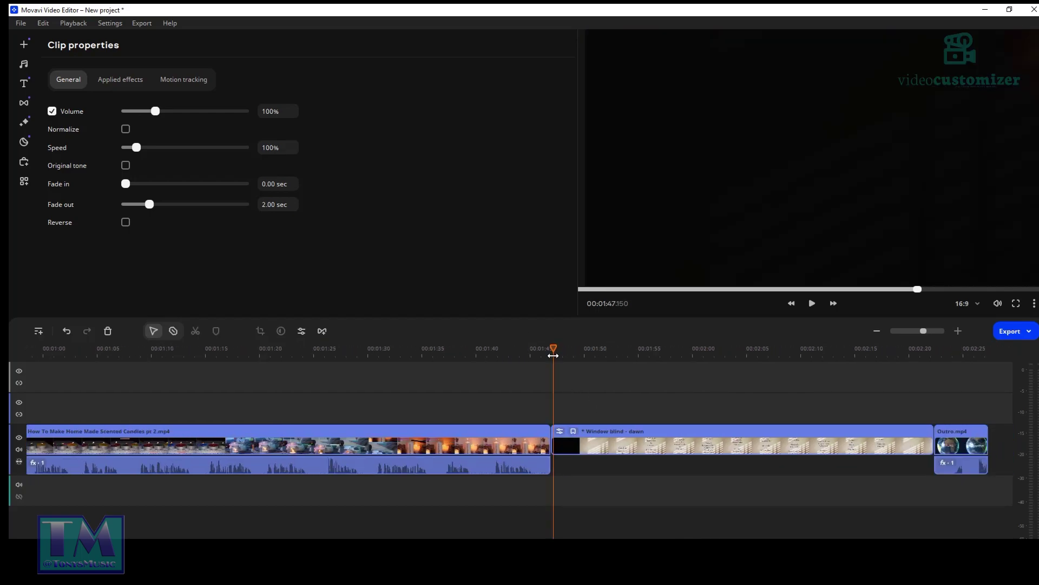
right_click(586, 498)
left_click(604, 409)
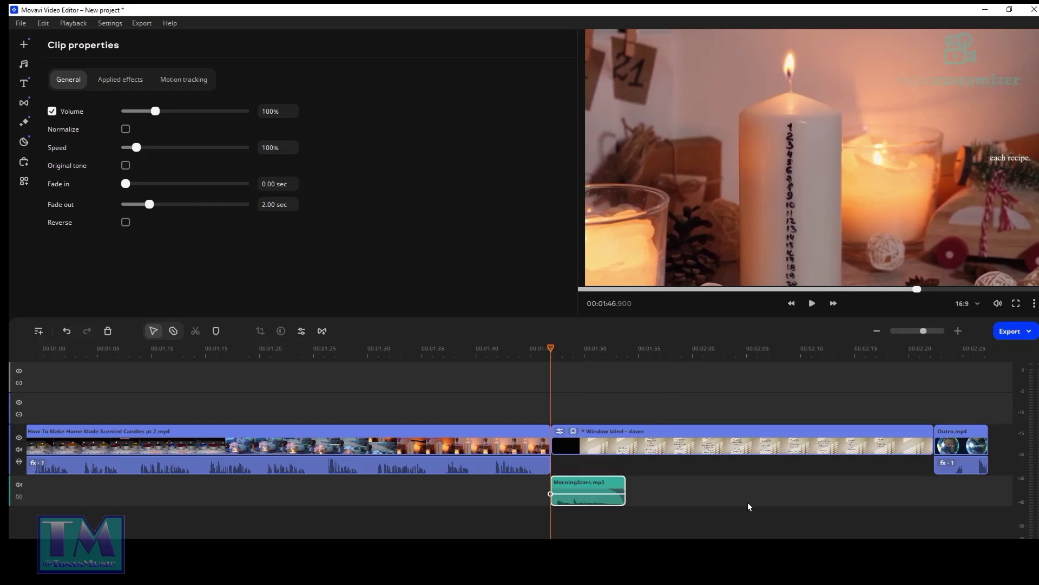
left_click_drag(739, 484, 933, 484)
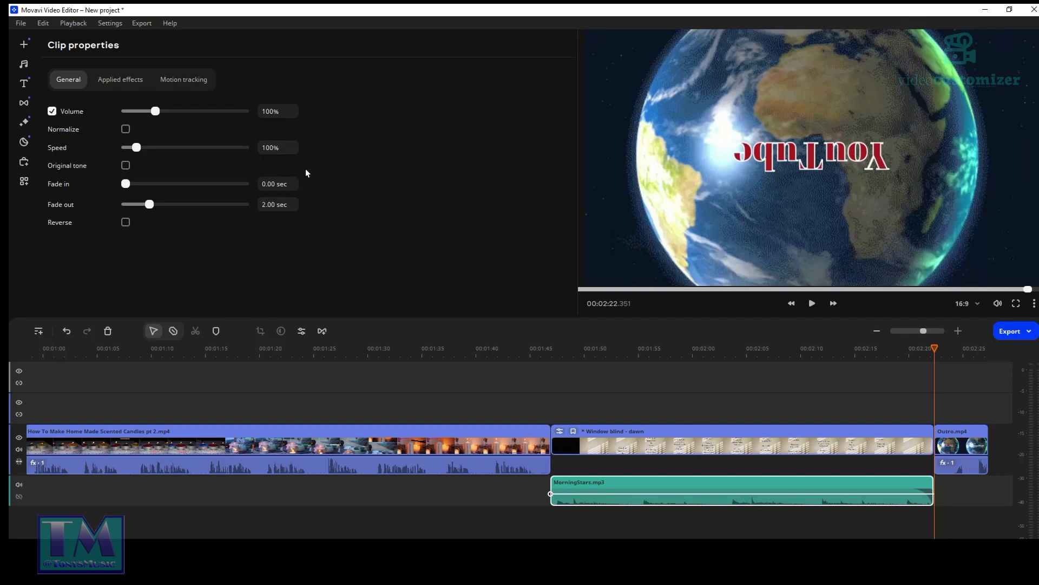
Add the Lo-Fi track from the free Calm music to the audio track at the start of Outro.mp4
left_click(24, 64)
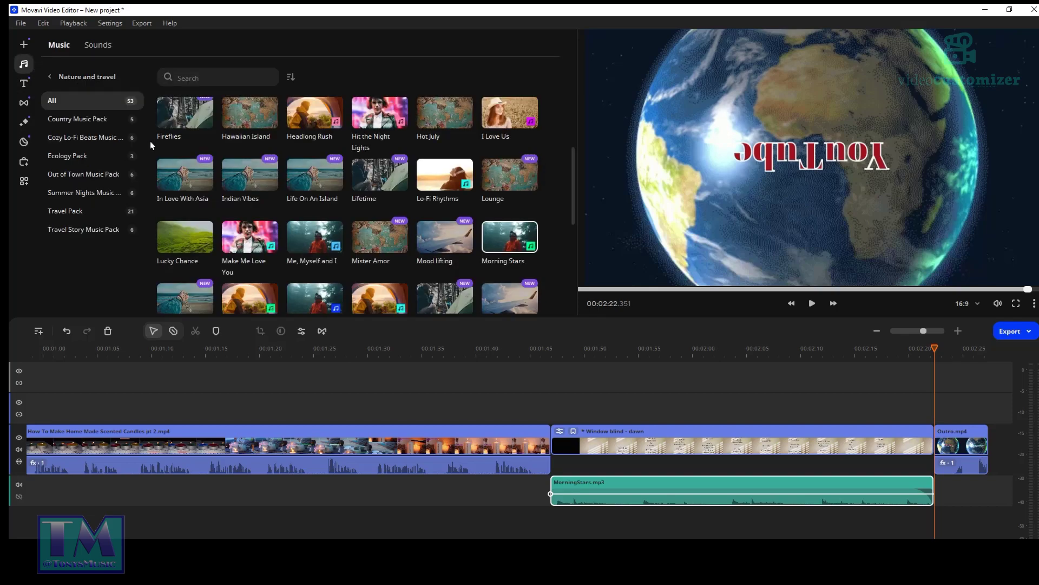
left_click(52, 77)
left_click(67, 77)
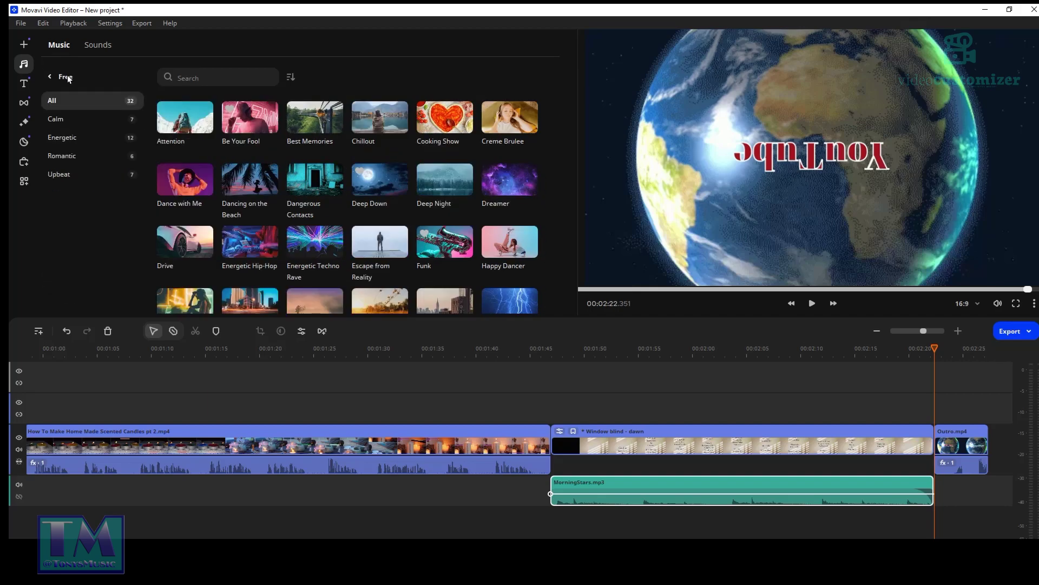
left_click(57, 119)
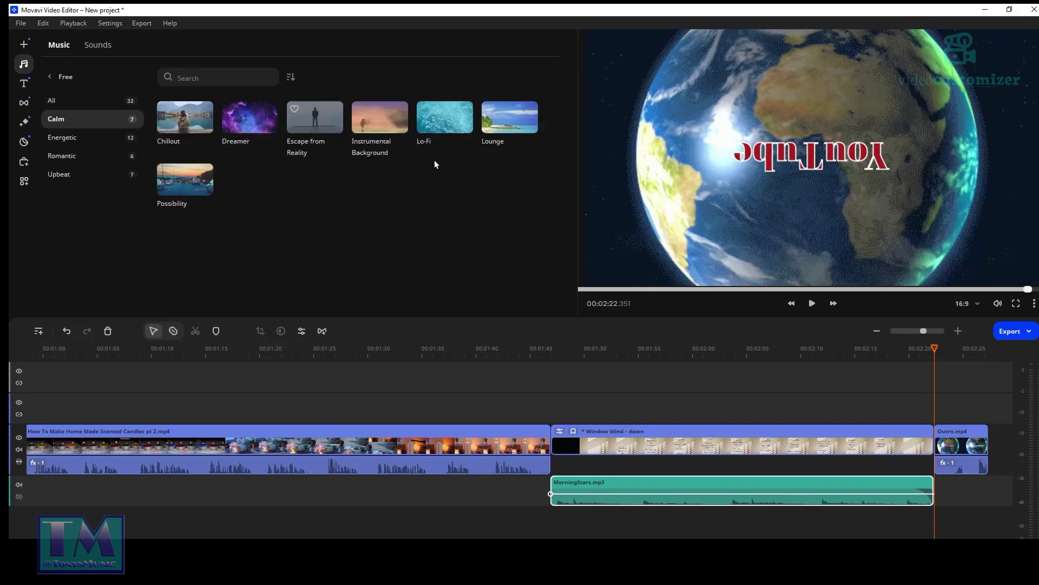
left_click_drag(460, 117, 770, 509)
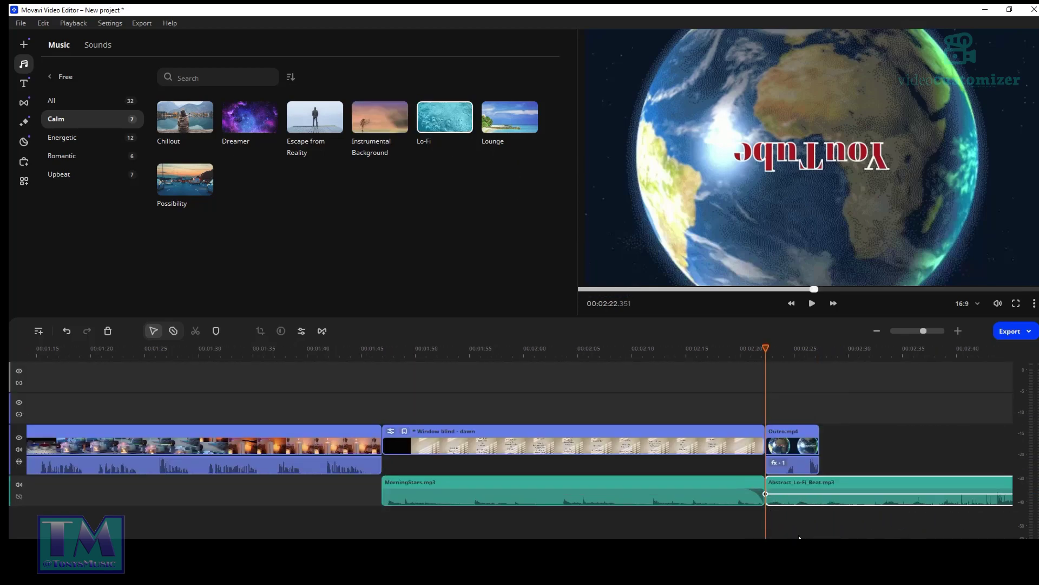
Split the Lo-Fi track at the end of Outro.mp4, 00:02:27.350, and delete the part after it
left_click(820, 353)
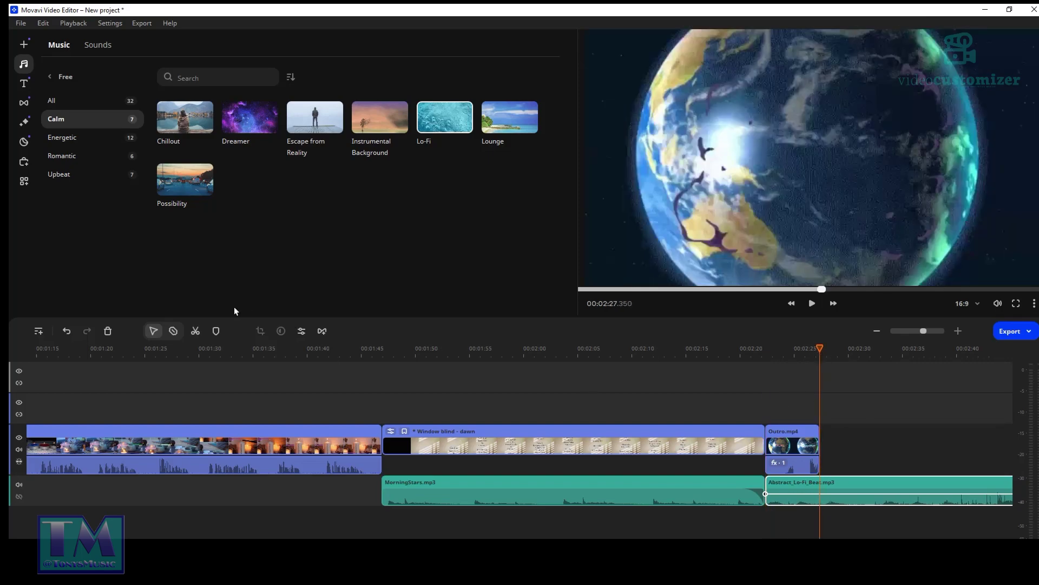
left_click(196, 332)
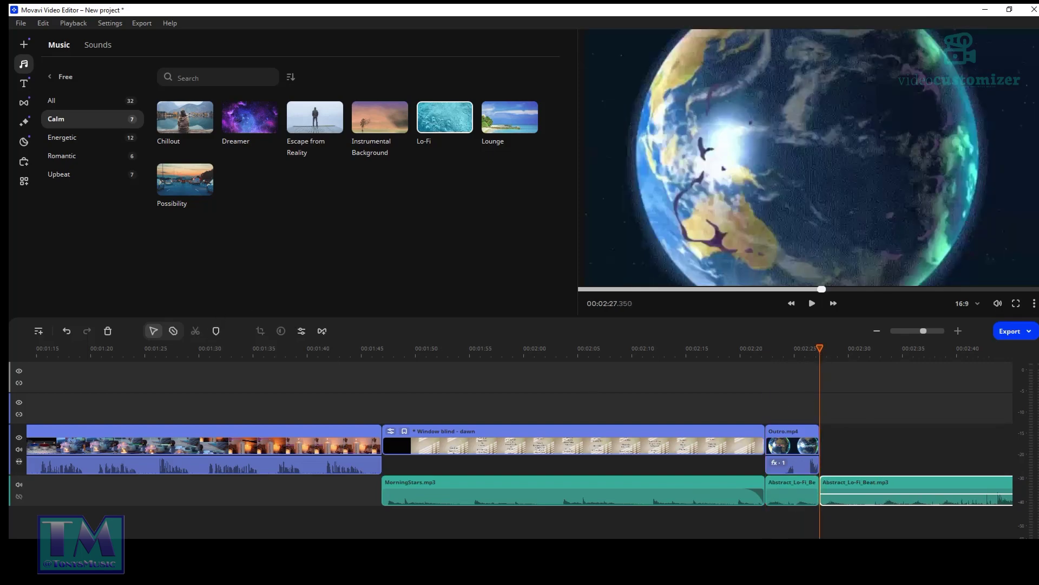
right_click(867, 483)
left_click(893, 472)
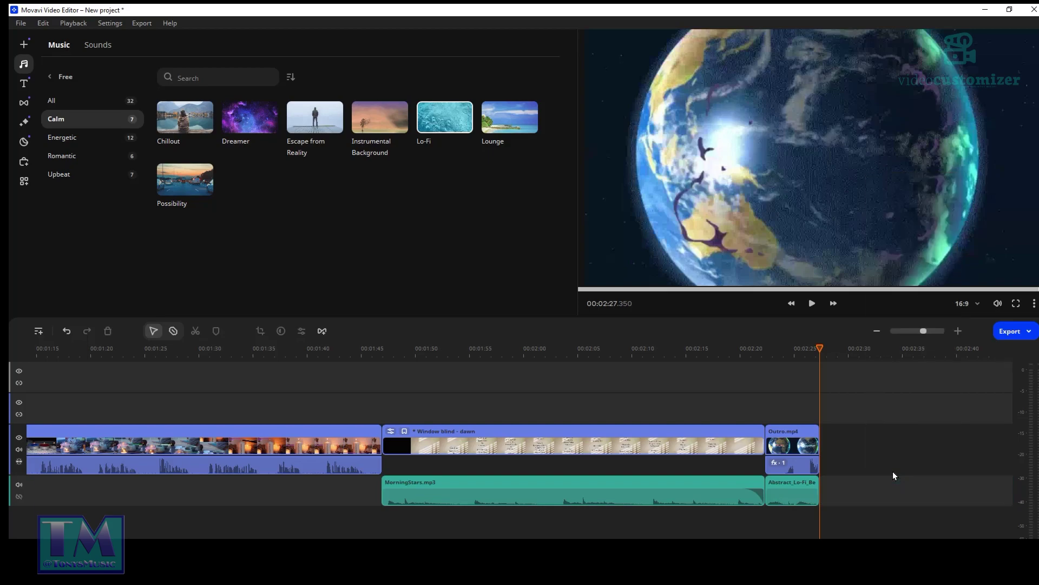
Apply the equalizer preset My preset 1 to the Lo-Fi music clip under Outro.mp4
left_click(788, 492)
left_click(27, 183)
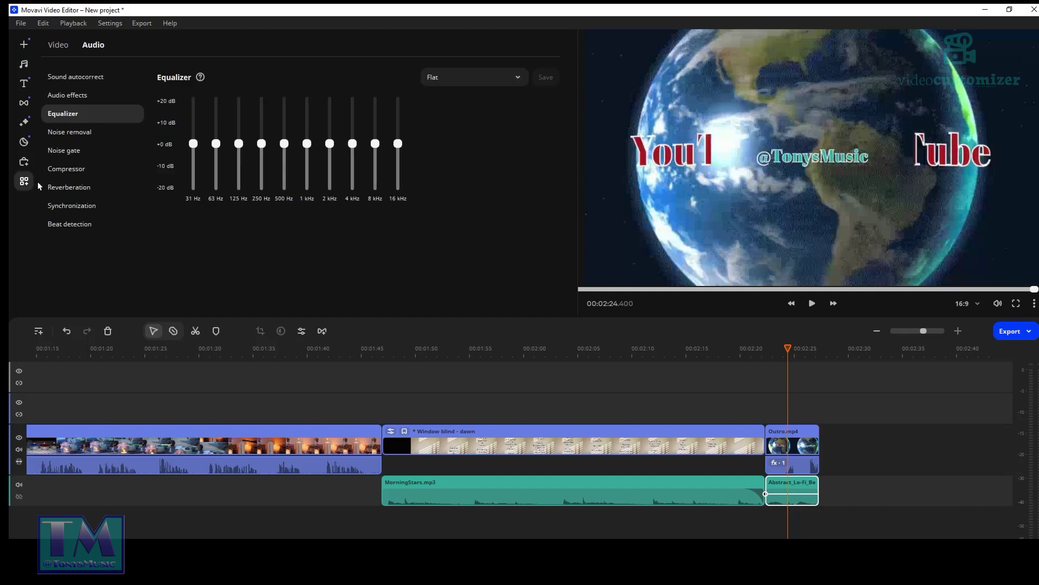
left_click(524, 77)
left_click(479, 128)
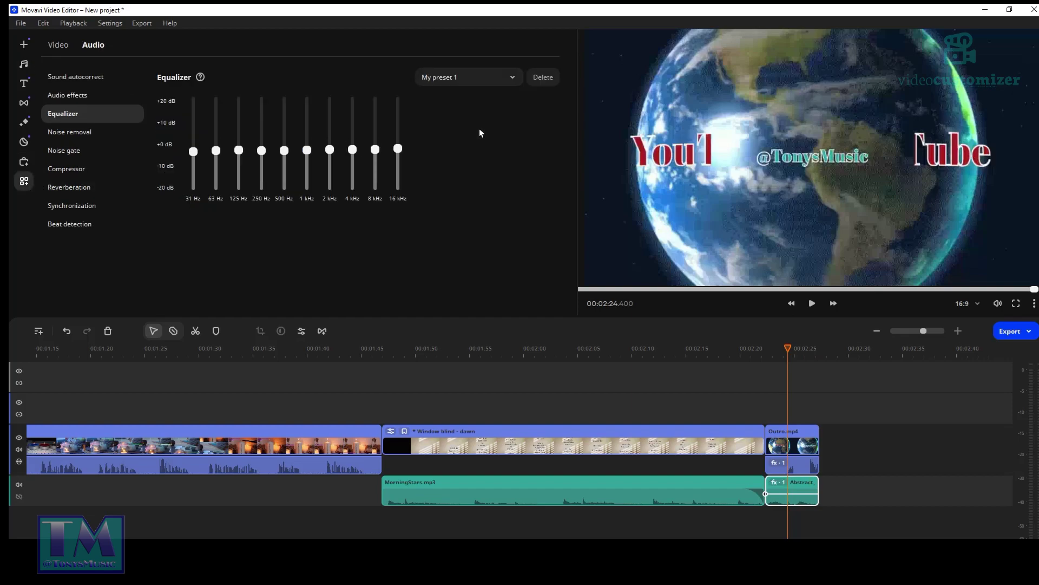
Apply the equalizer preset My preset 5 to both MorningStars.mp3 clips, under the credits and under the opening title
left_click(468, 486)
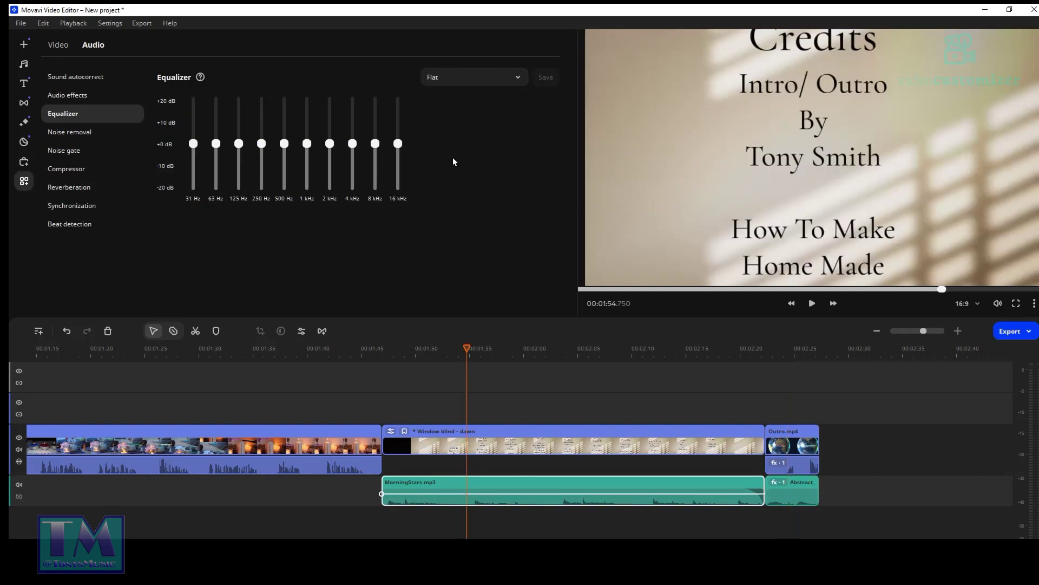
left_click(503, 77)
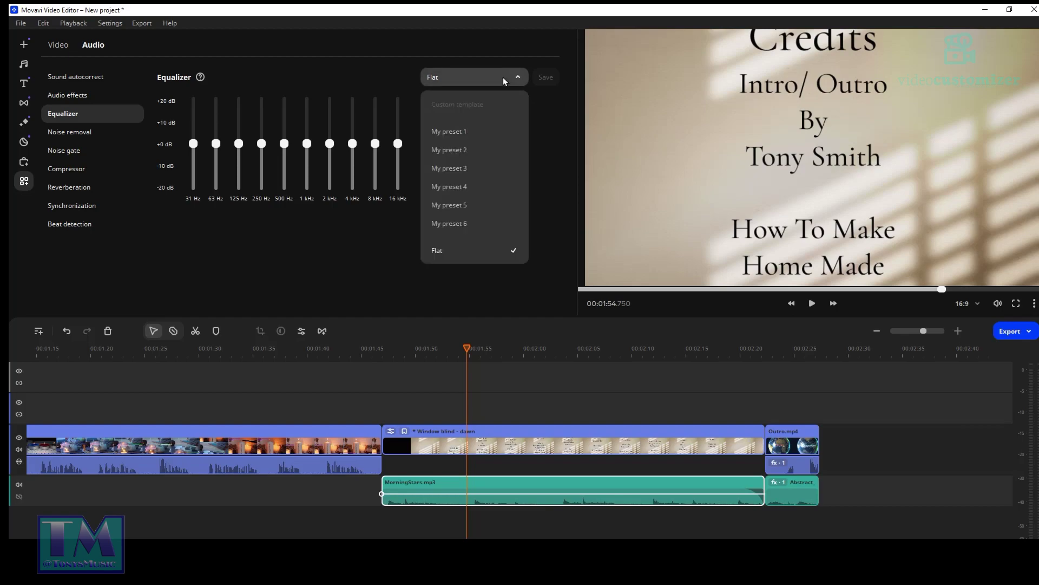
left_click(466, 204)
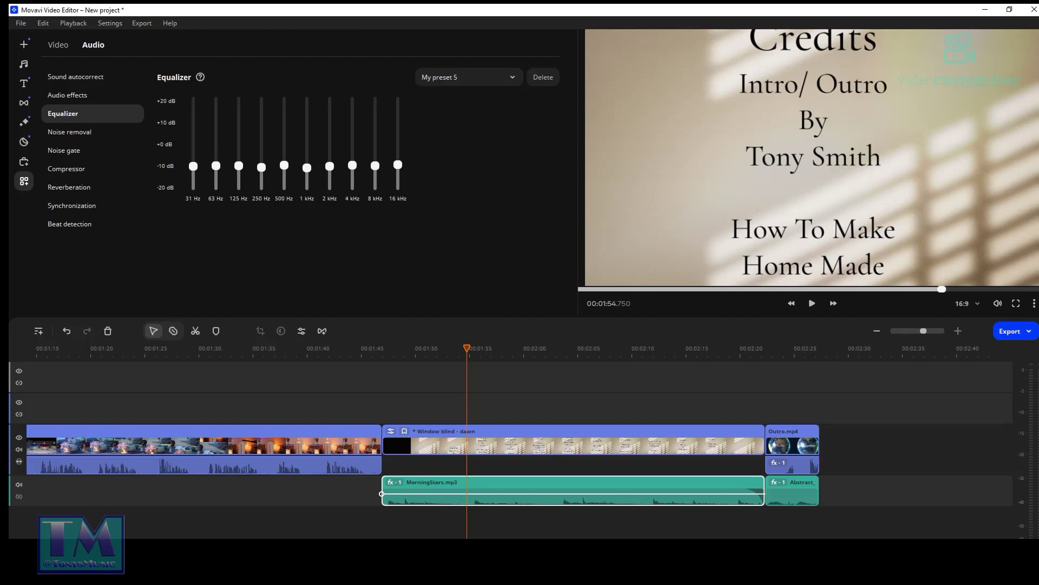
scroll(171, 492, "left", 15)
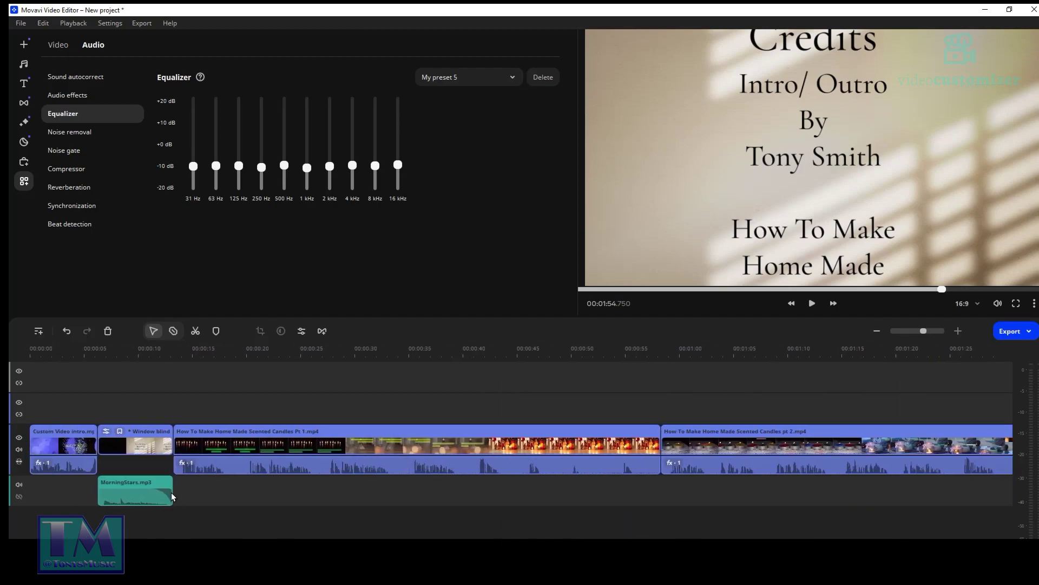
left_click(150, 483)
left_click(519, 76)
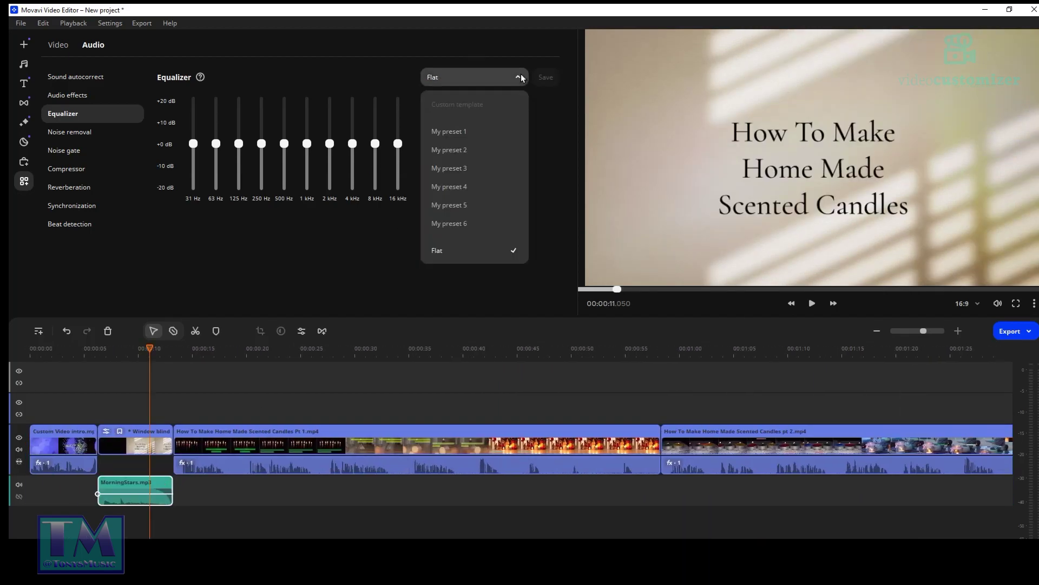
left_click(472, 205)
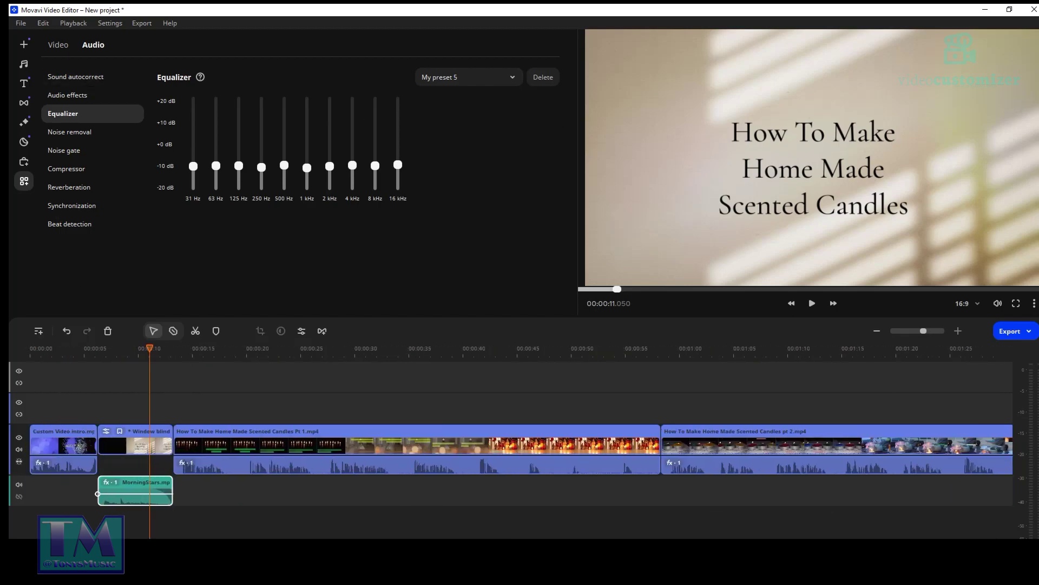
Add the free Brush - rough transition between the opening Window blind clip and Pt 1, and Brush - smooth between Pt 1 and pt 2
left_click(24, 103)
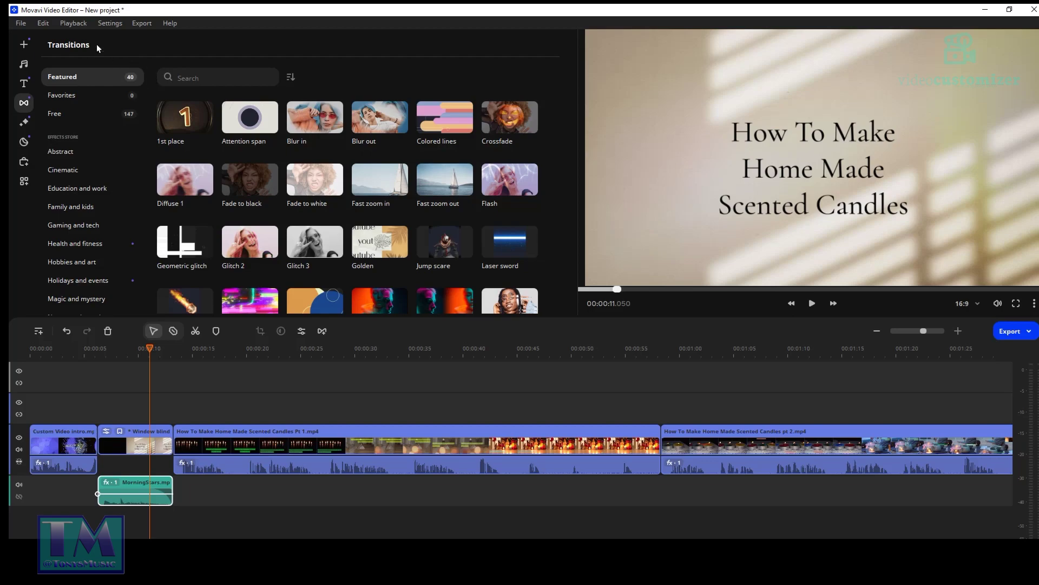
left_click(74, 115)
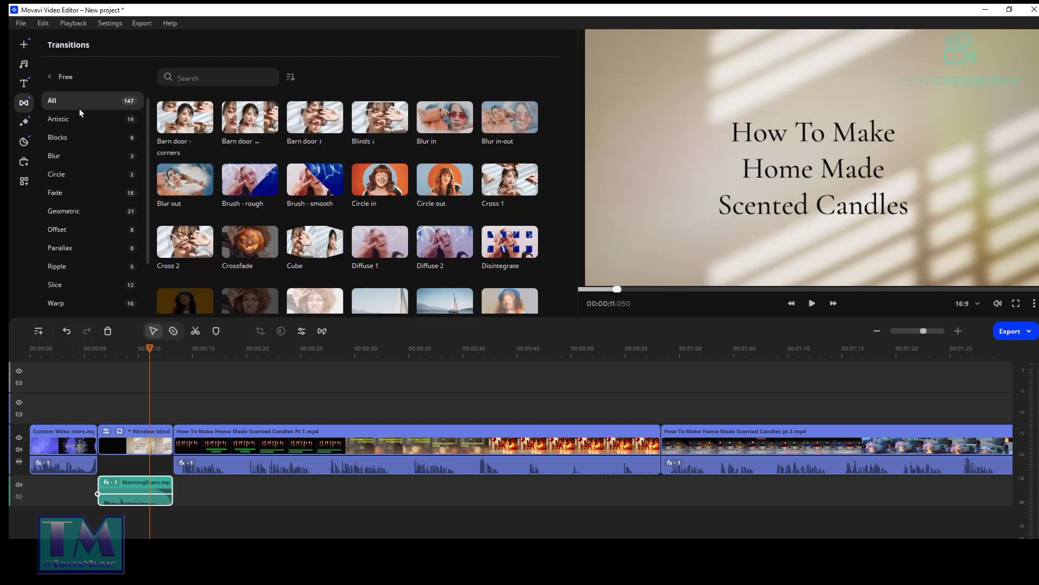
scroll(483, 196, "down", 7)
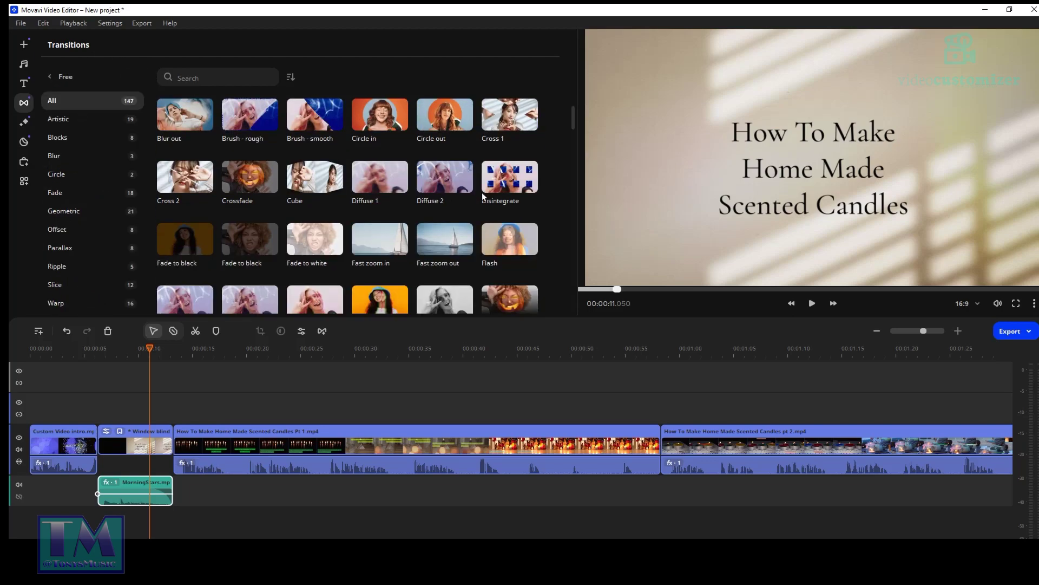
scroll(439, 205, "up", 6)
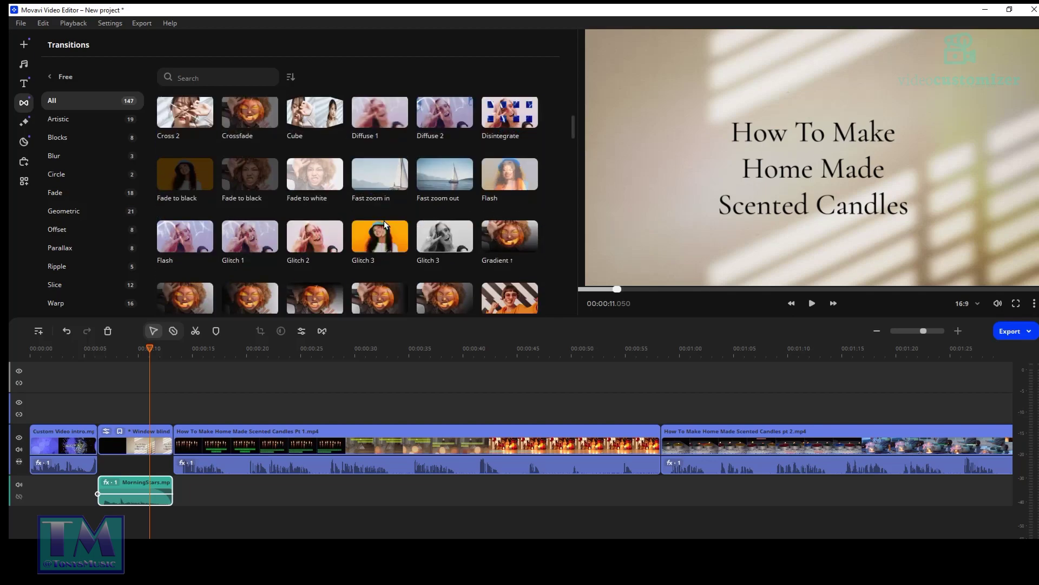
scroll(385, 224, "up", 2)
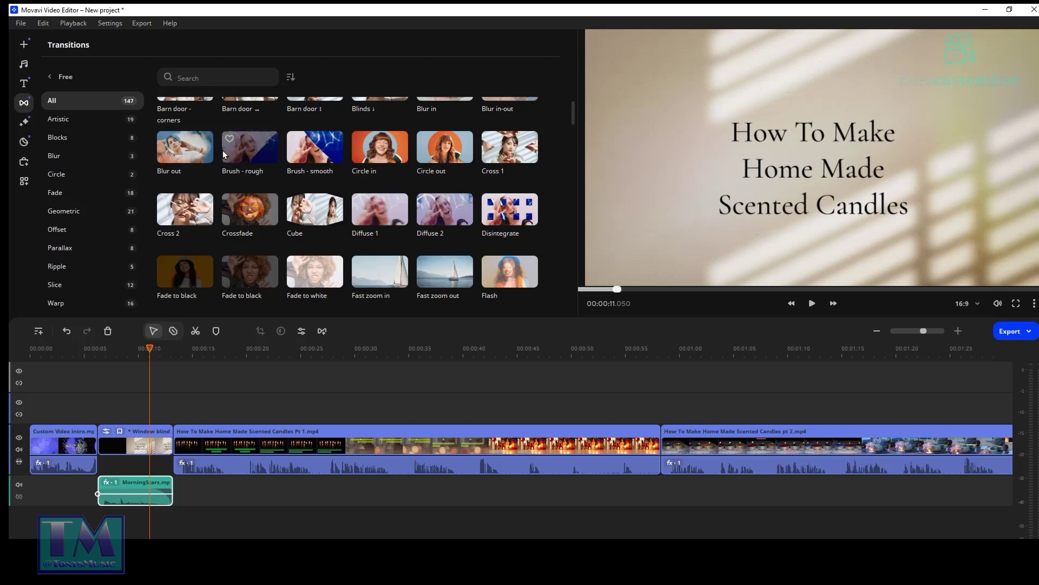
mouse_move(256, 151)
left_mouse_down()
mouse_move(195, 417)
mouse_move(173, 446)
left_mouse_up()
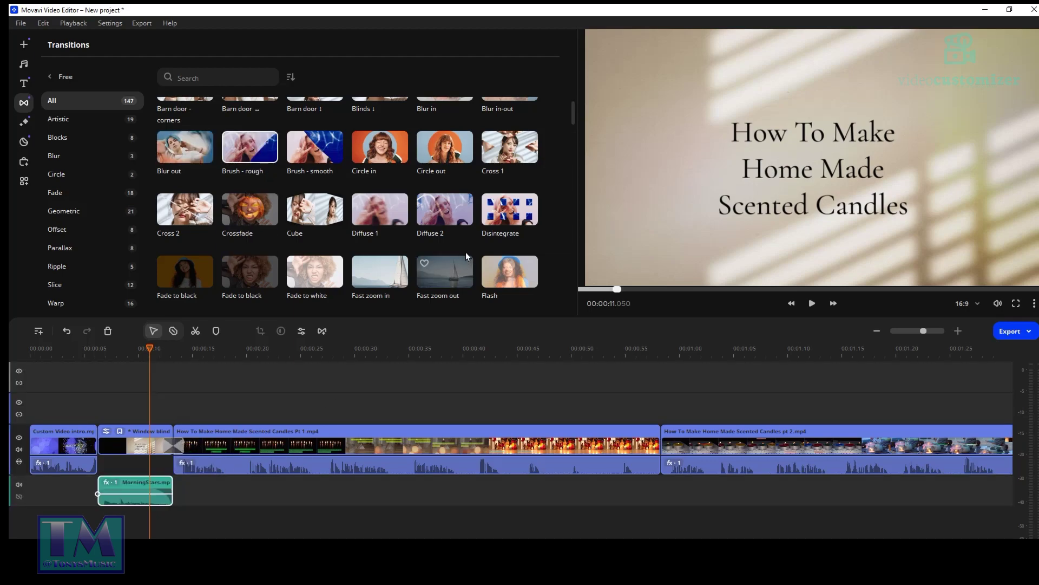
mouse_move(319, 149)
left_mouse_down()
mouse_move(780, 279)
mouse_move(673, 463)
mouse_move(663, 455)
left_mouse_up()
Add the Cross 2 transition between pt 2 and the credits clip, and Disintegrate between the custom intro and the opening Window blind clip
left_click_drag(135, 439, 812, 444)
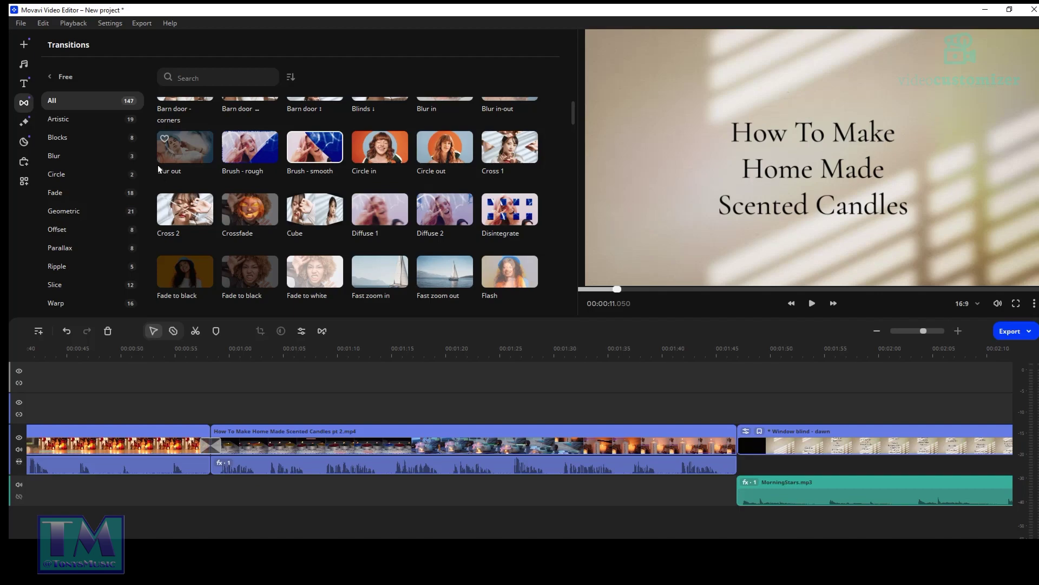
left_click_drag(184, 214, 732, 451)
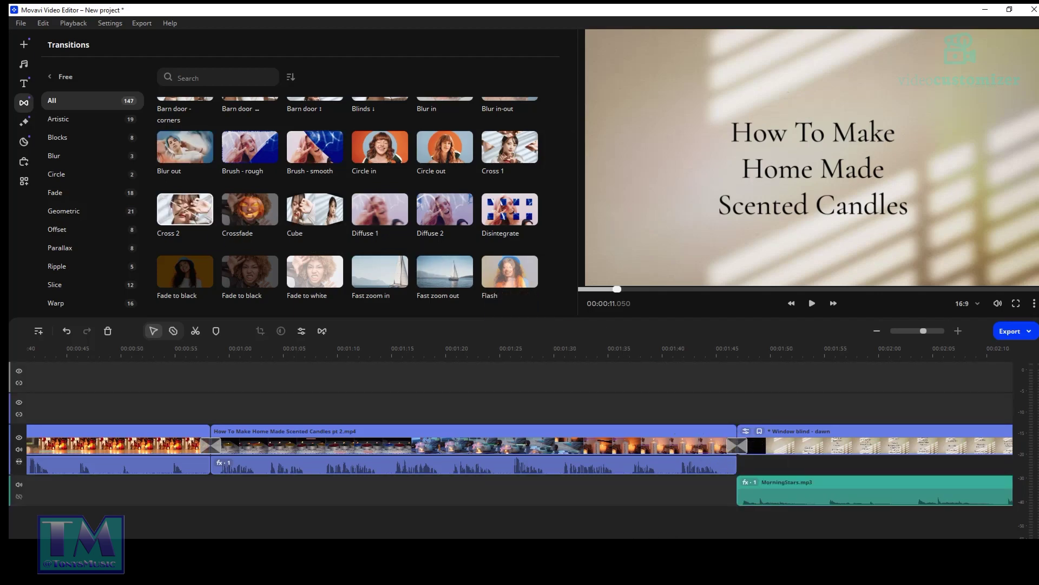
scroll(520, 450, "left", 8)
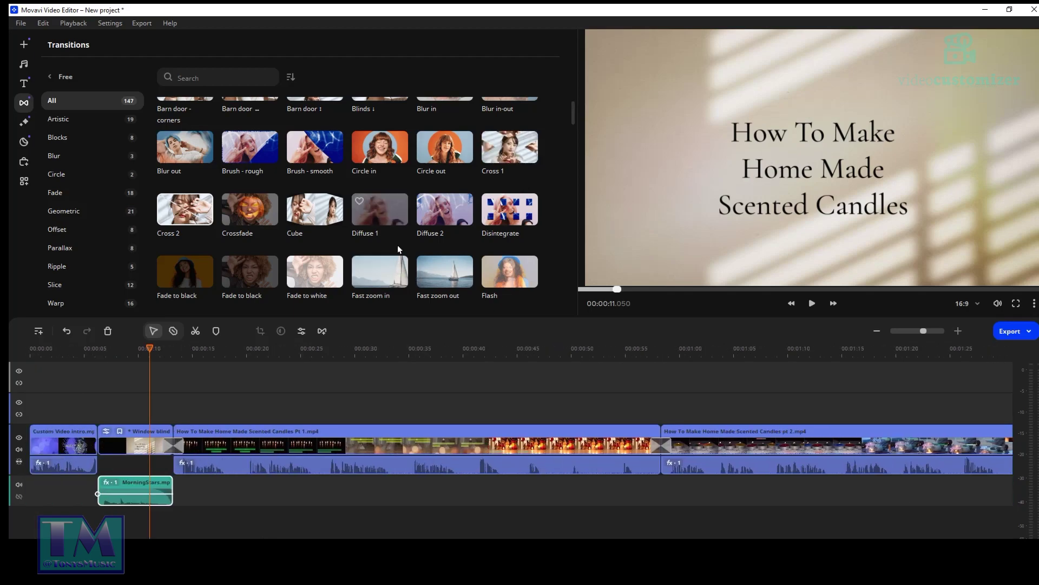
left_click_drag(509, 211, 102, 423)
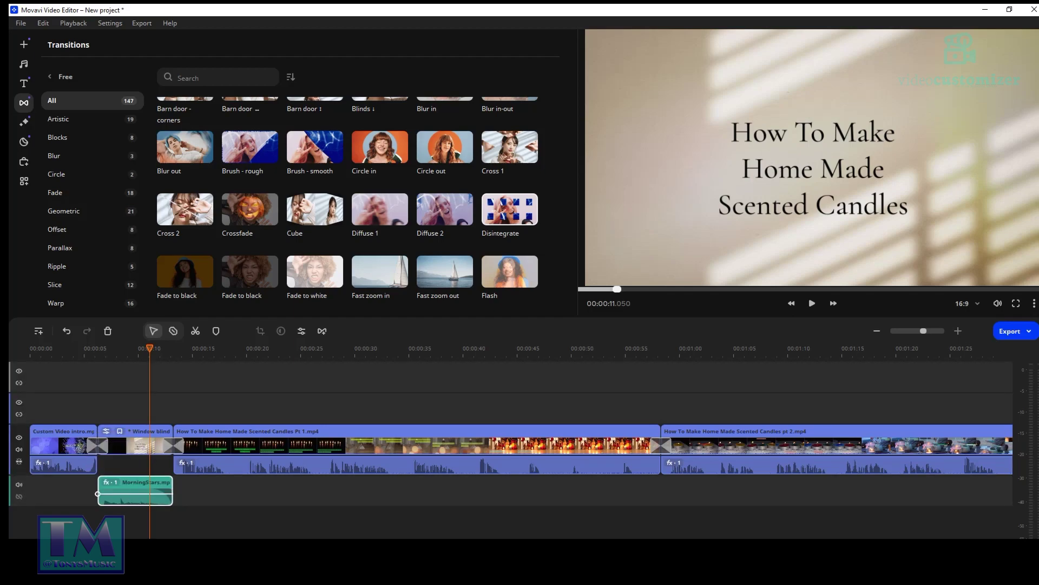
Add the Cube transition between the Window blind - dawn credits clip and Outro.mp4
scroll(519, 439, "right", 15)
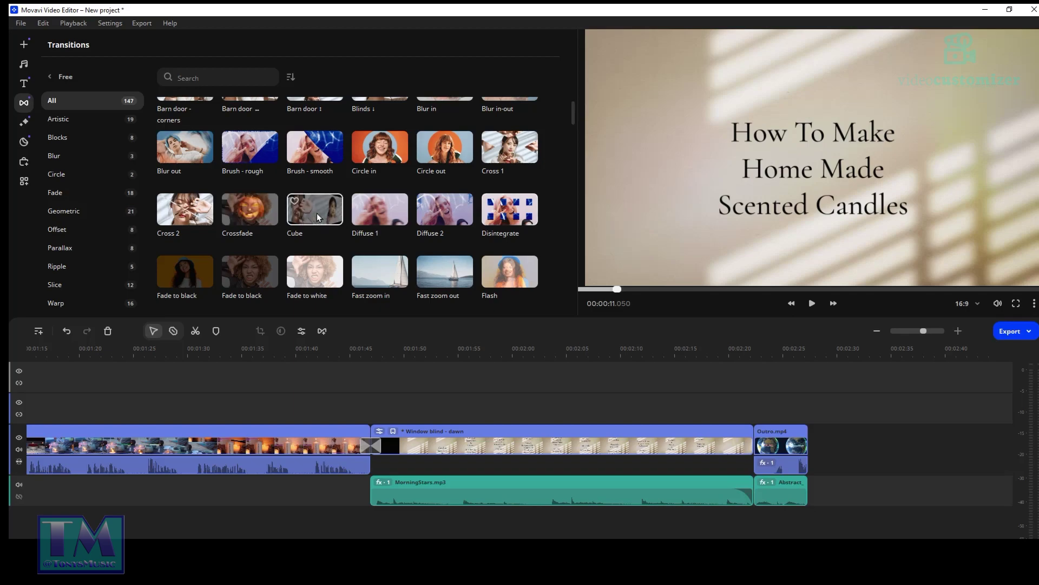
left_click_drag(315, 209, 749, 444)
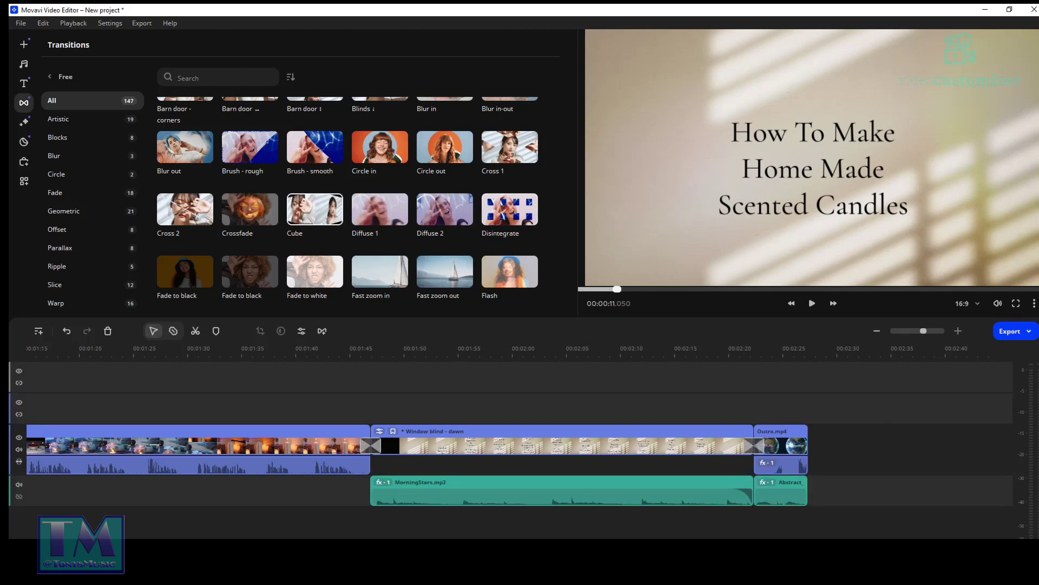
scroll(520, 439, "left", 14)
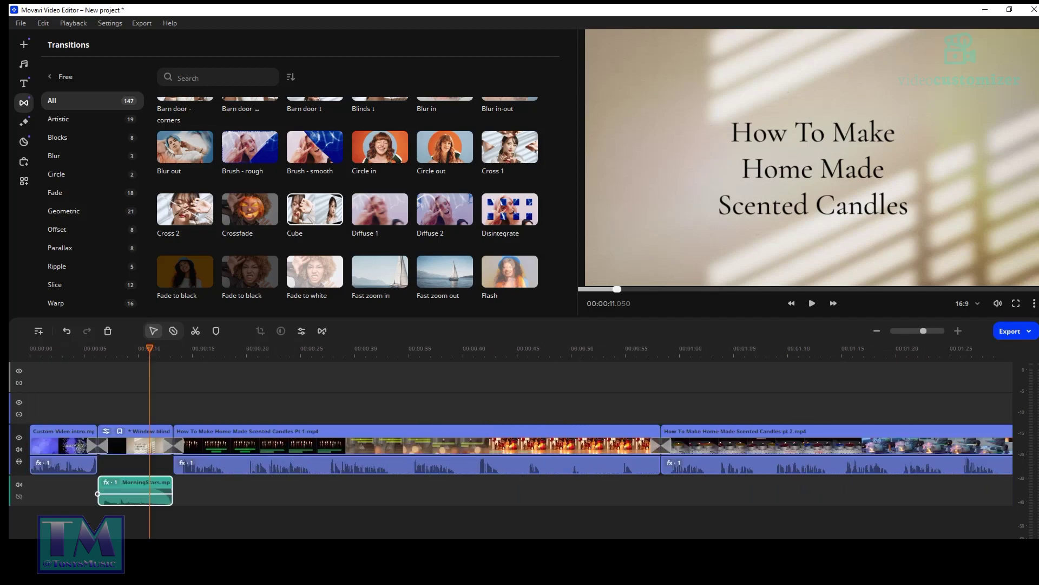
scroll(520, 438, "left", 3)
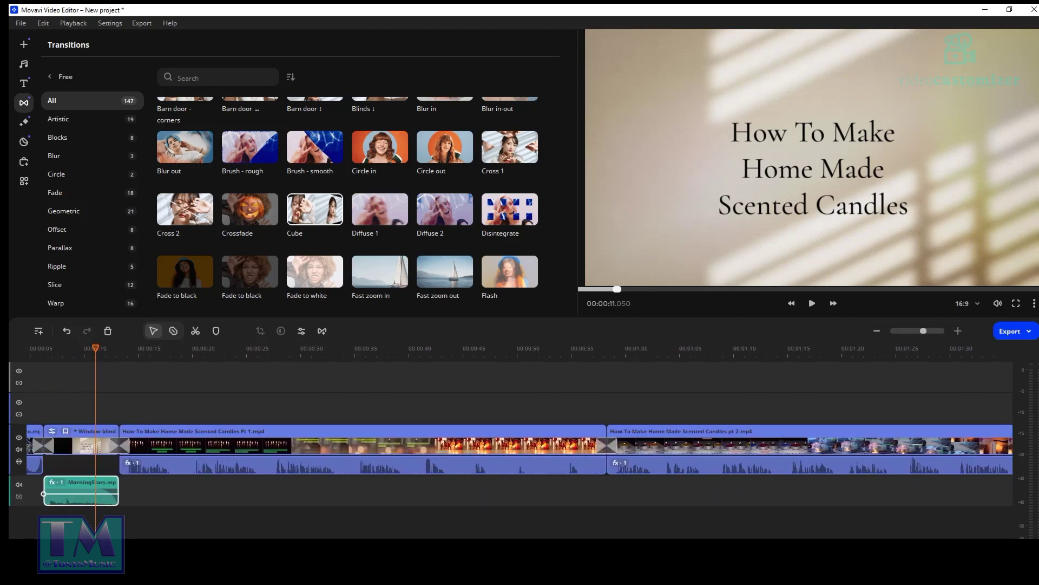
Start adding a logo to the entire video and browse to the You Tube Videos folder on the Desktop
left_click(25, 182)
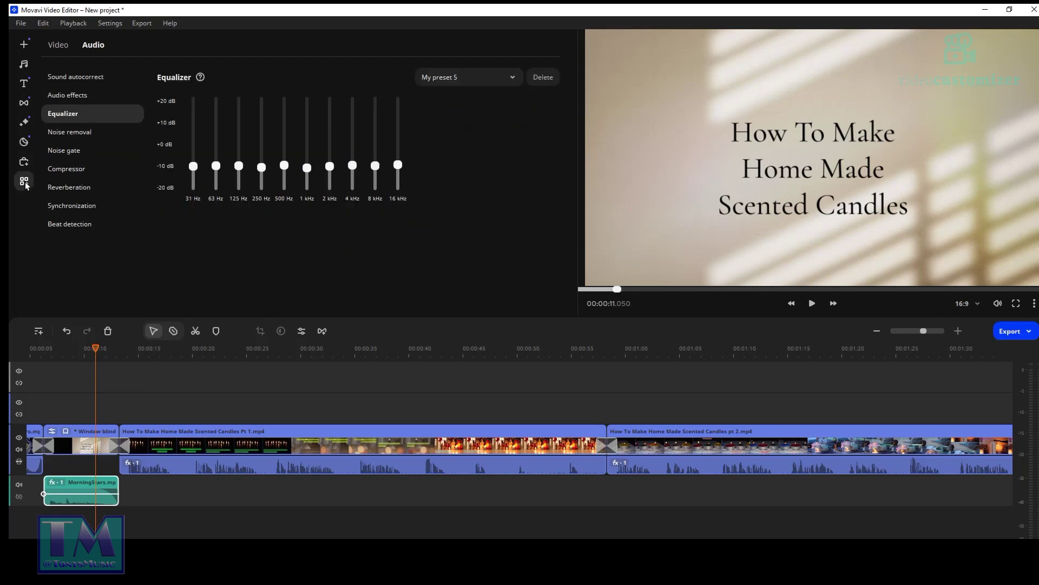
left_click(66, 48)
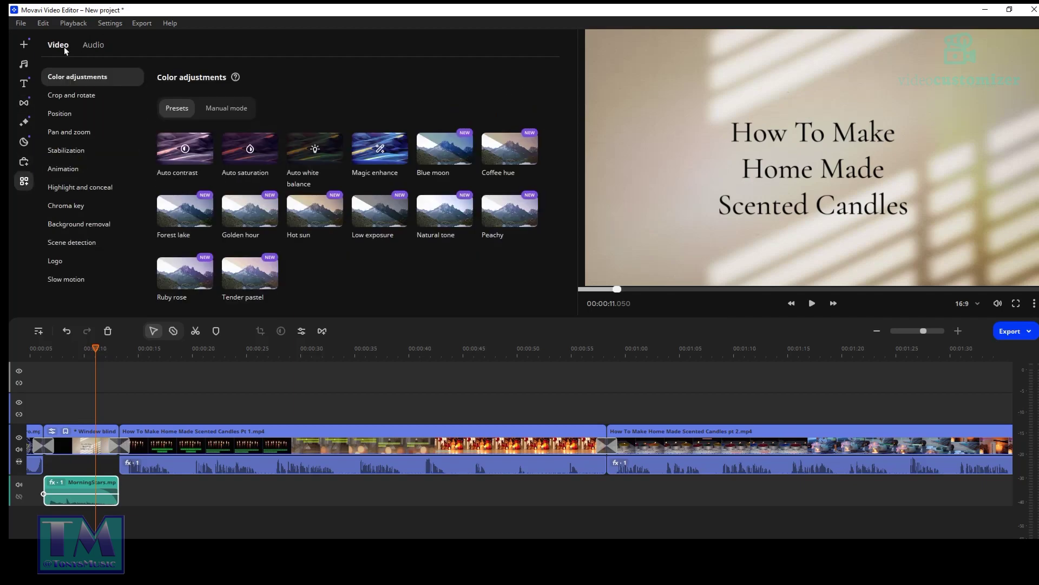
left_click(55, 260)
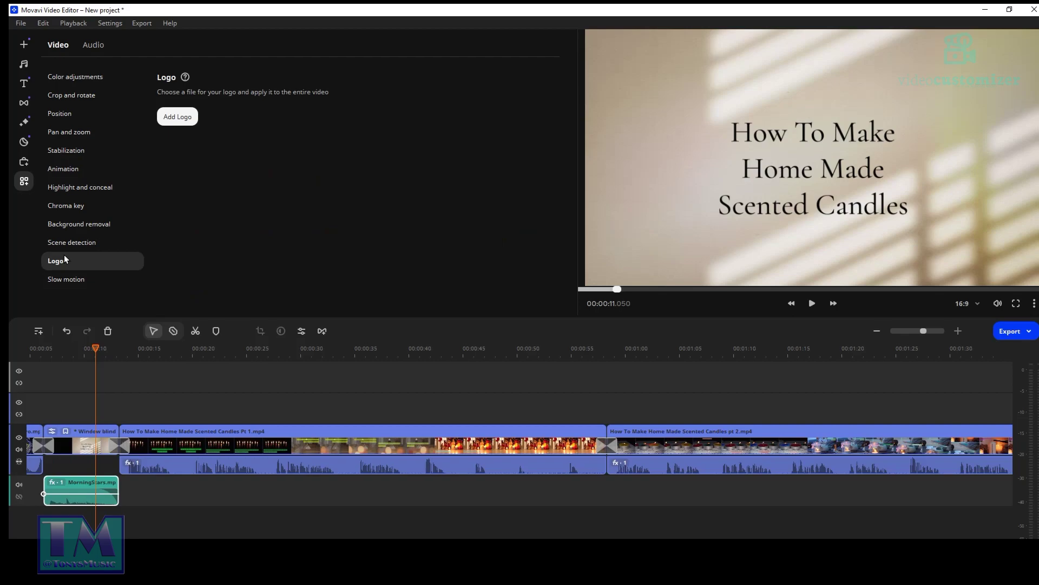
left_click(176, 117)
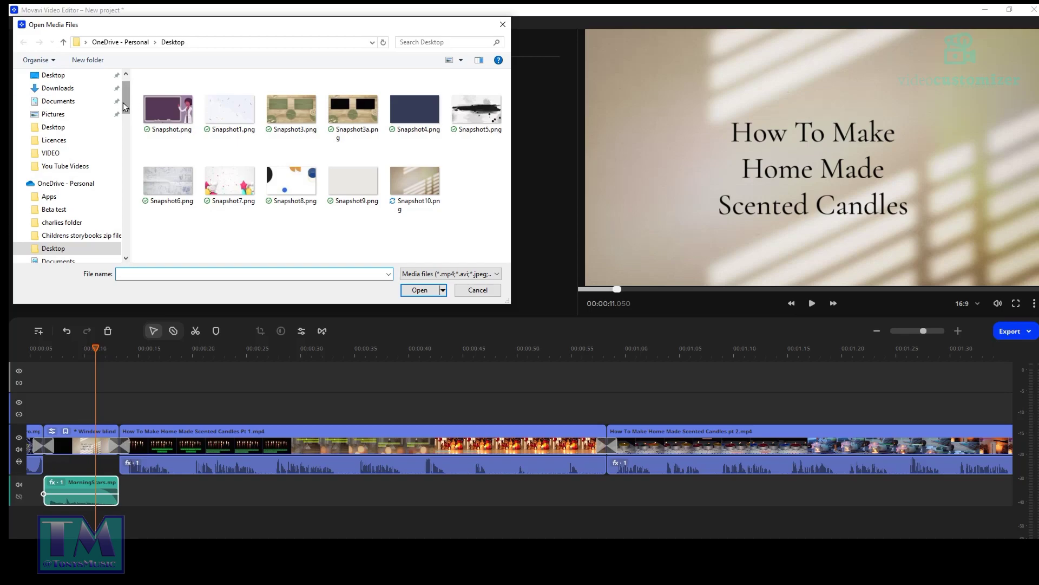
left_click(61, 75)
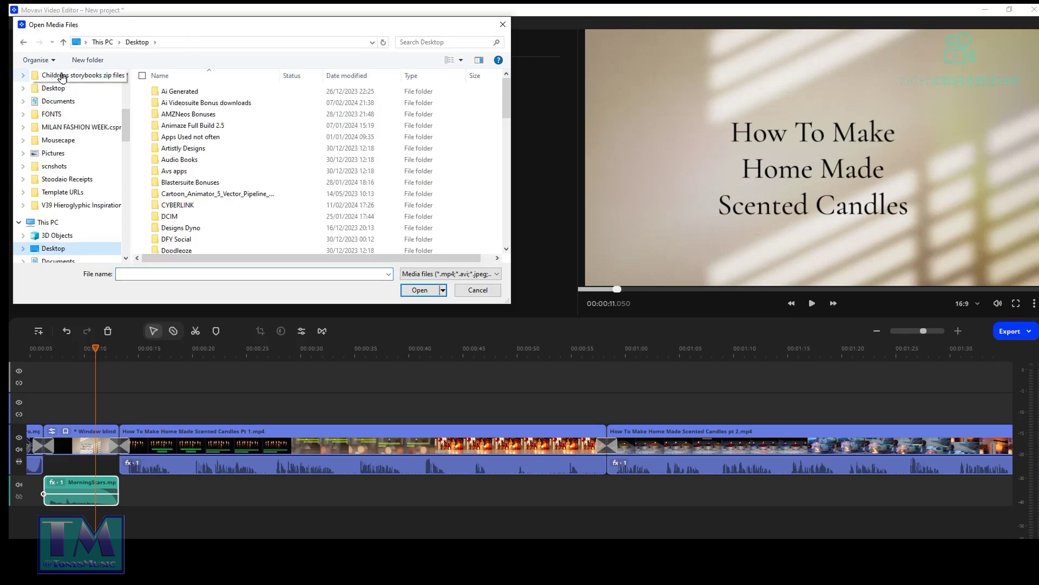
scroll(265, 202, "down", 10)
scroll(265, 204, "up", 8)
left_click(189, 201)
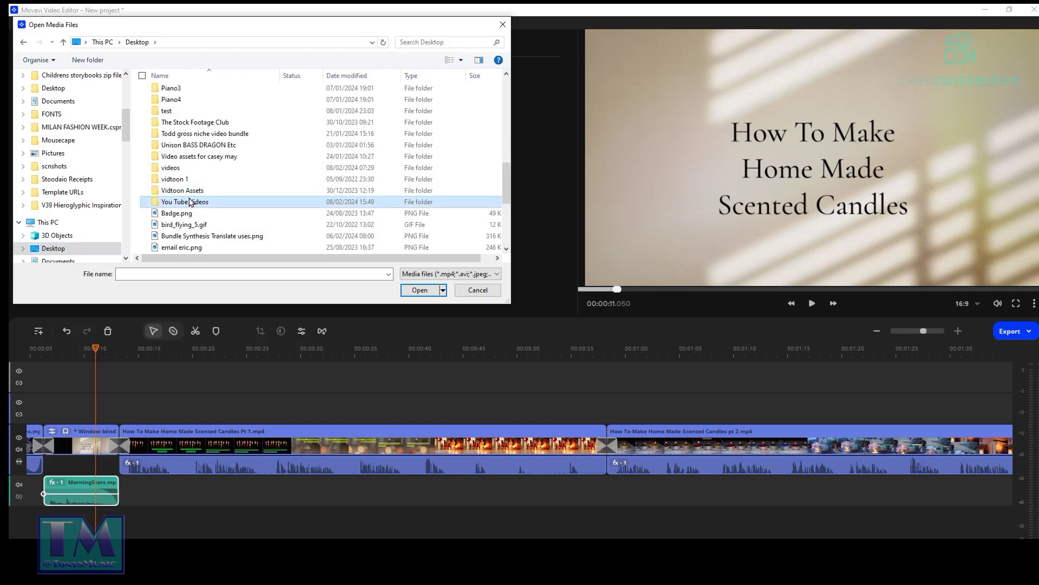
double_click(189, 201)
Import both Logo TM Tonysmusic.png and logo-6227daacc0a39.png as logos for the video
scroll(320, 187, "down", 3)
scroll(321, 187, "down", 3)
scroll(378, 156, "up", 1)
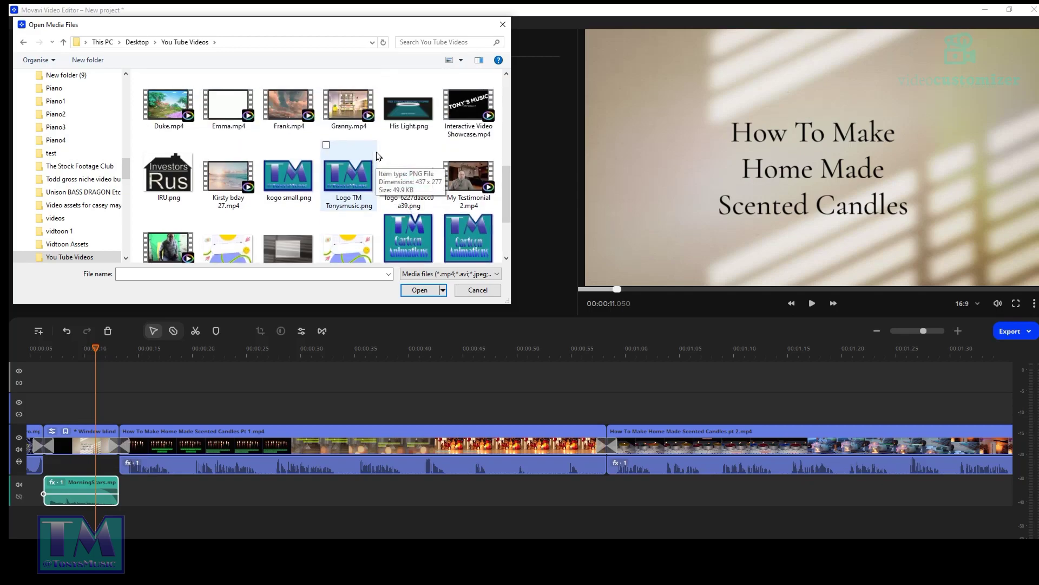
left_click(360, 176)
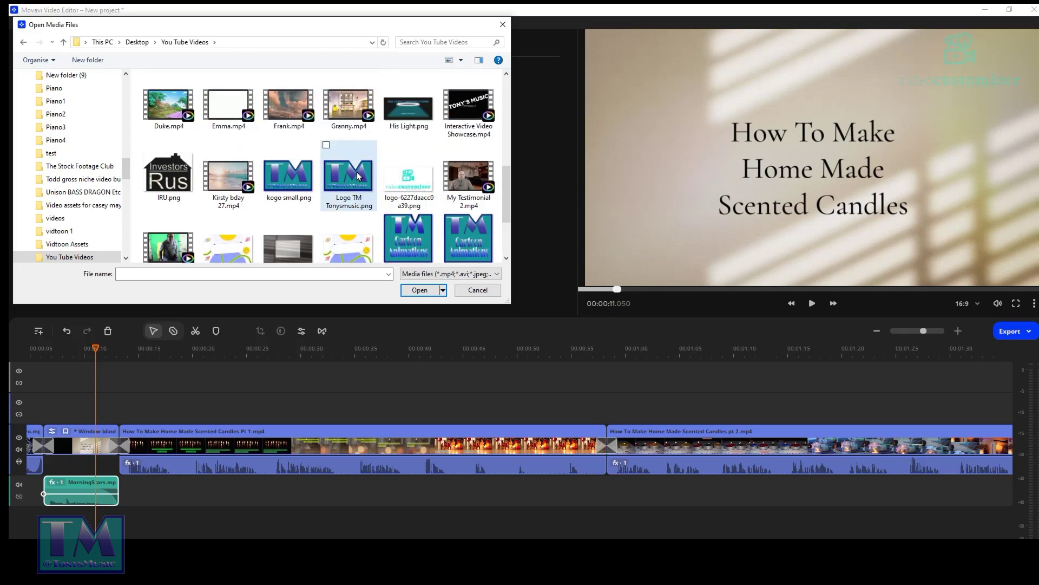
left_click(407, 179, "ctrl")
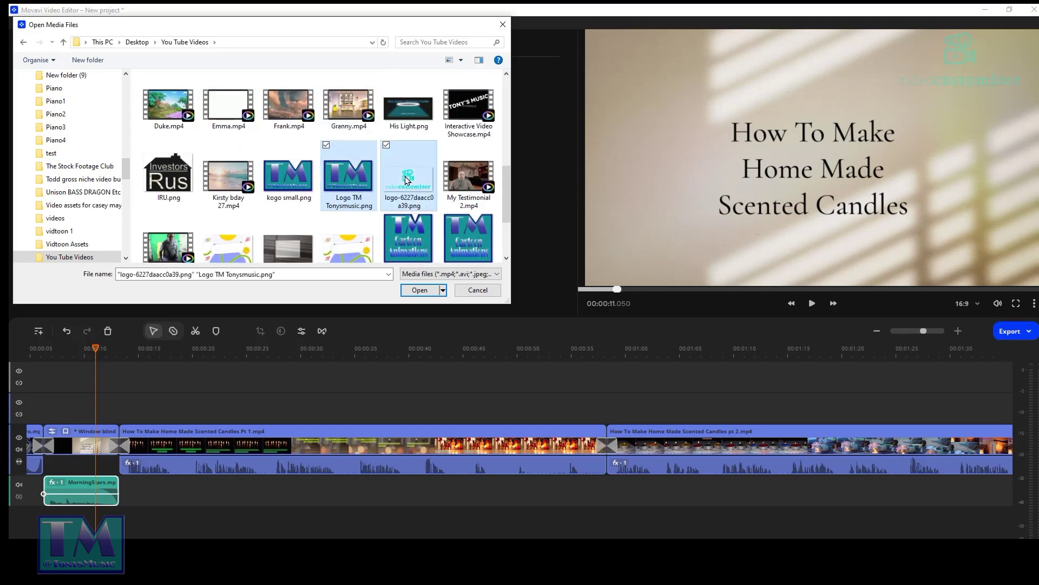
left_click(419, 290)
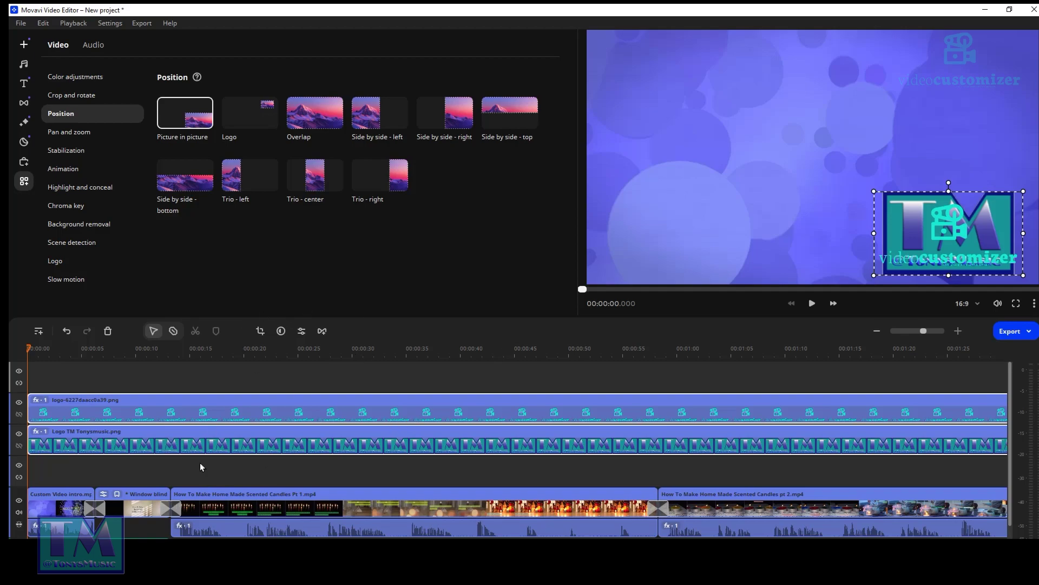
Select the logo-6227daacc0a39.png overlay alone and shrink it in the preview to about half its size
left_click(297, 385)
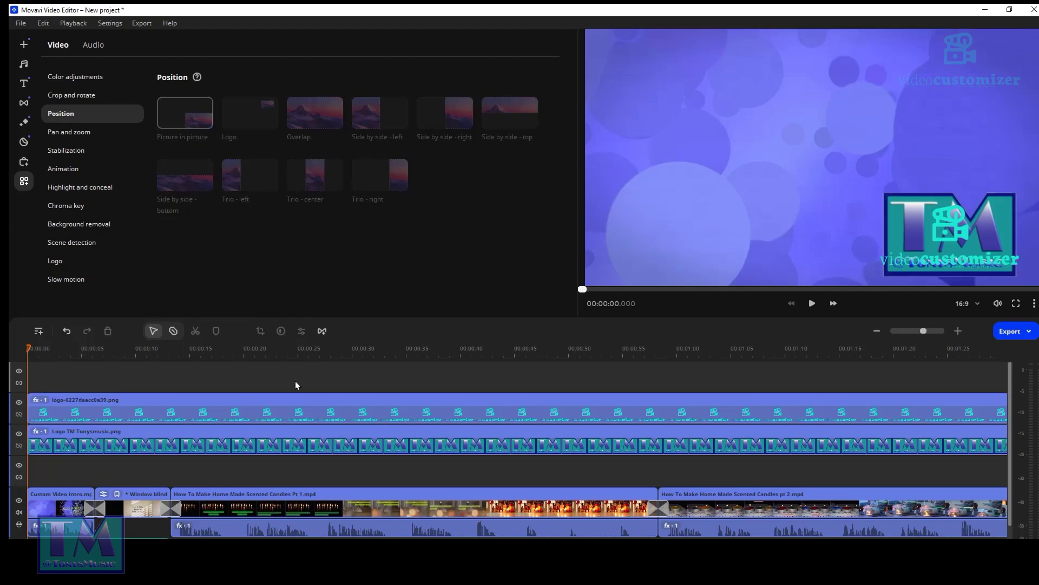
left_click(268, 407)
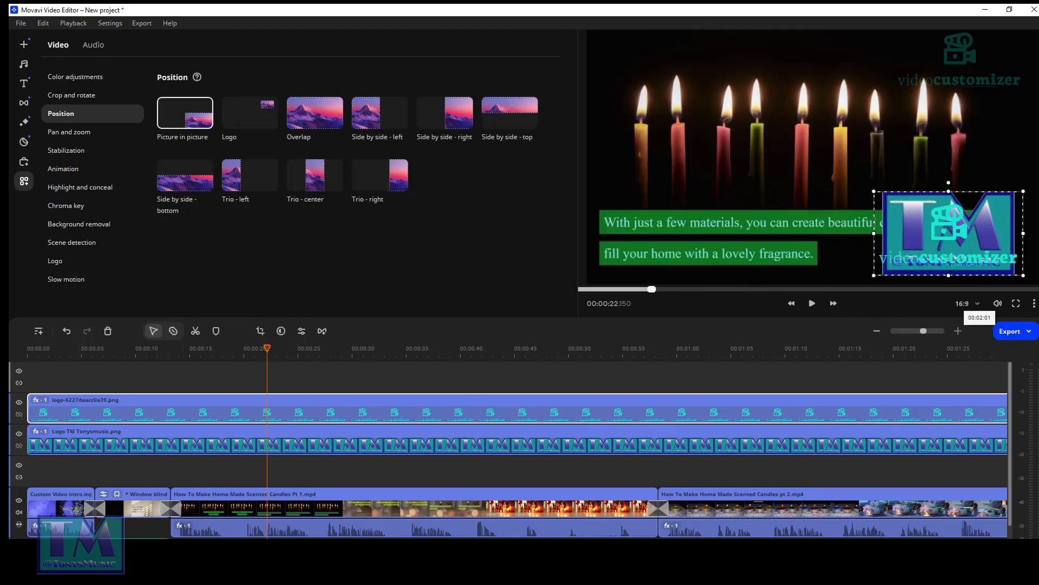
left_click_drag(1023, 191, 956, 232)
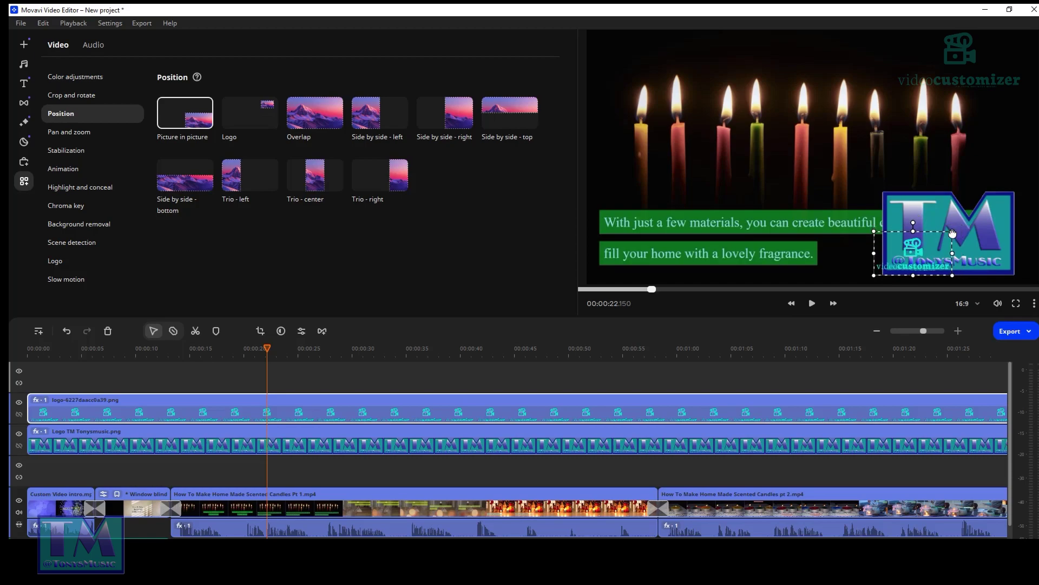
Move the logo-6227daacc0a39.png overlay to the upper-right corner of the video frame and set its opacity to 22%
left_click_drag(909, 260, 1007, 61)
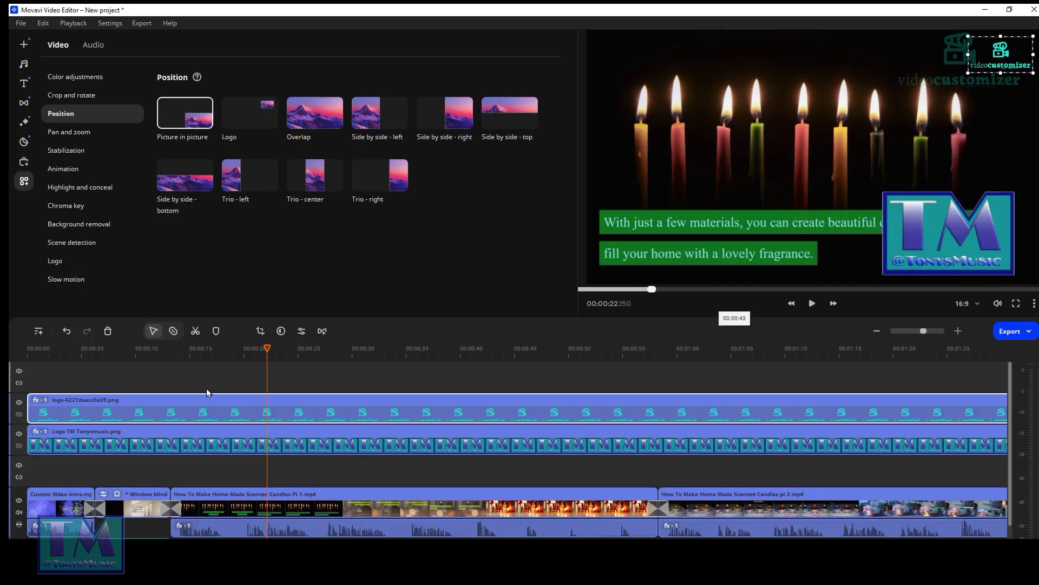
left_click(155, 411)
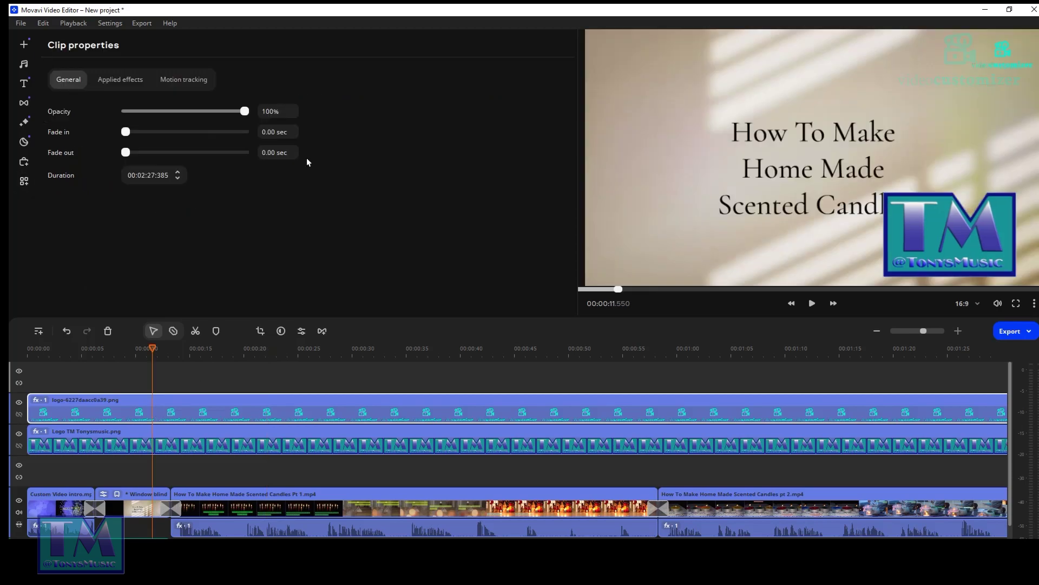
left_click_drag(245, 113, 147, 114)
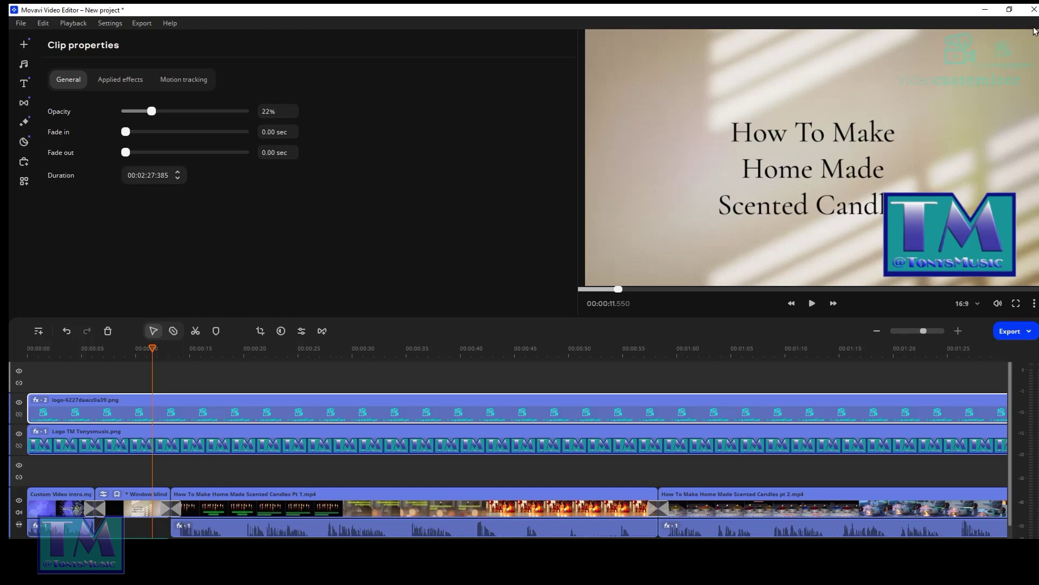
Set the Logo TM Tonysmusic.png overlay to 50% opacity, then shrink it and place it in the lower-left corner of the video frame
left_click(193, 442)
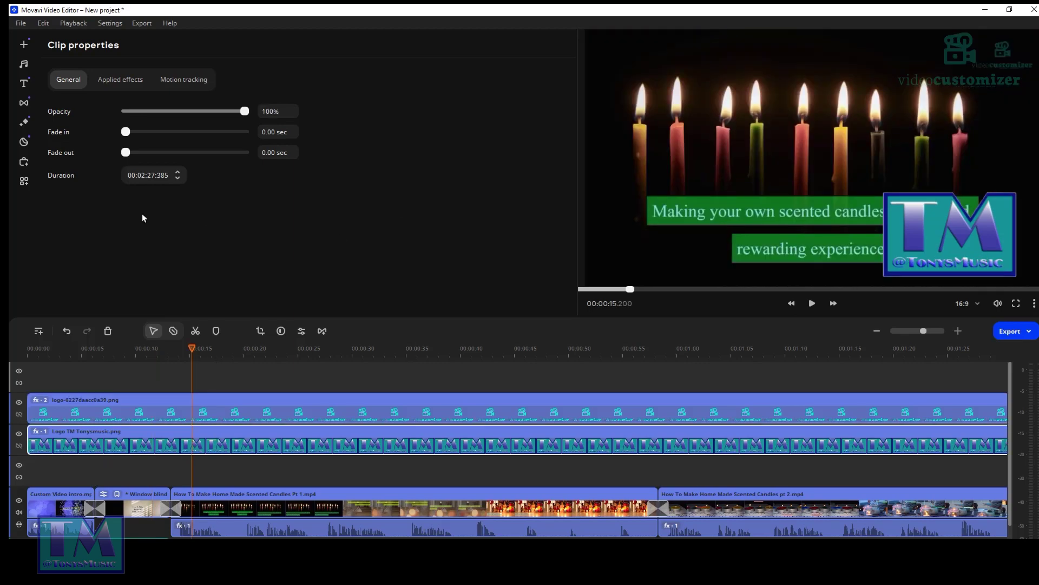
left_click_drag(244, 114, 188, 121)
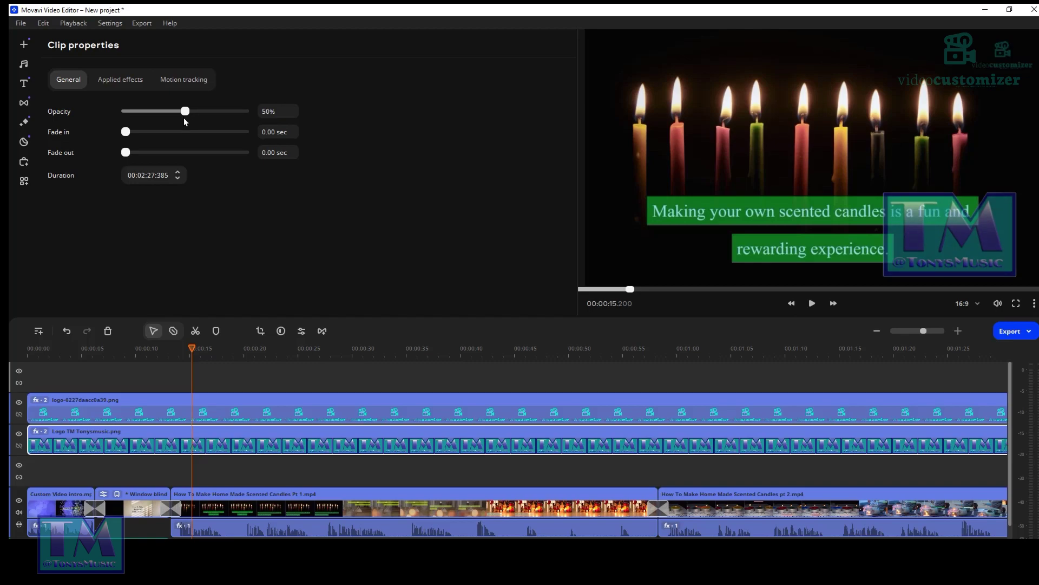
left_click(179, 440)
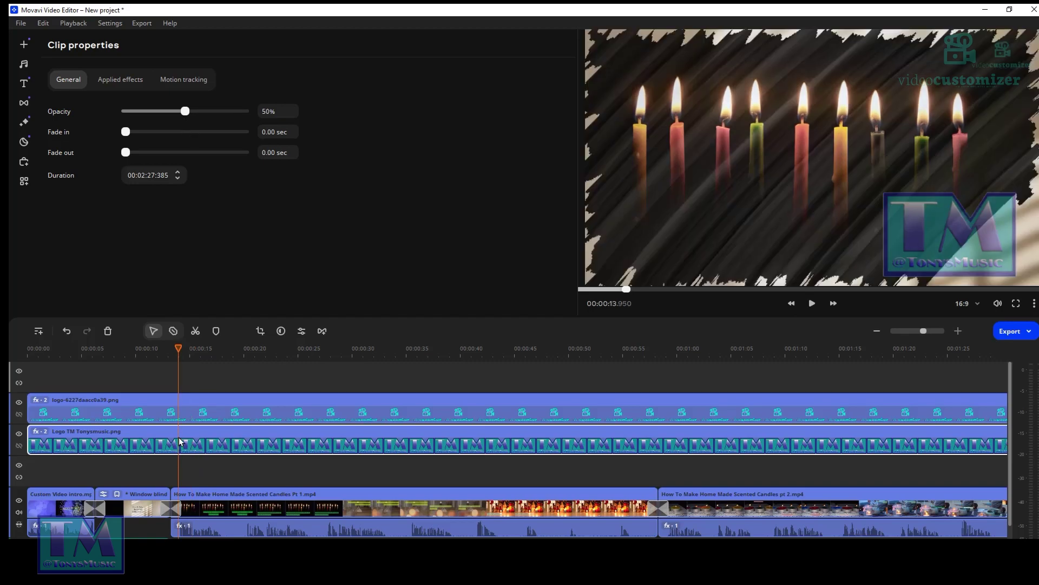
left_click(30, 185)
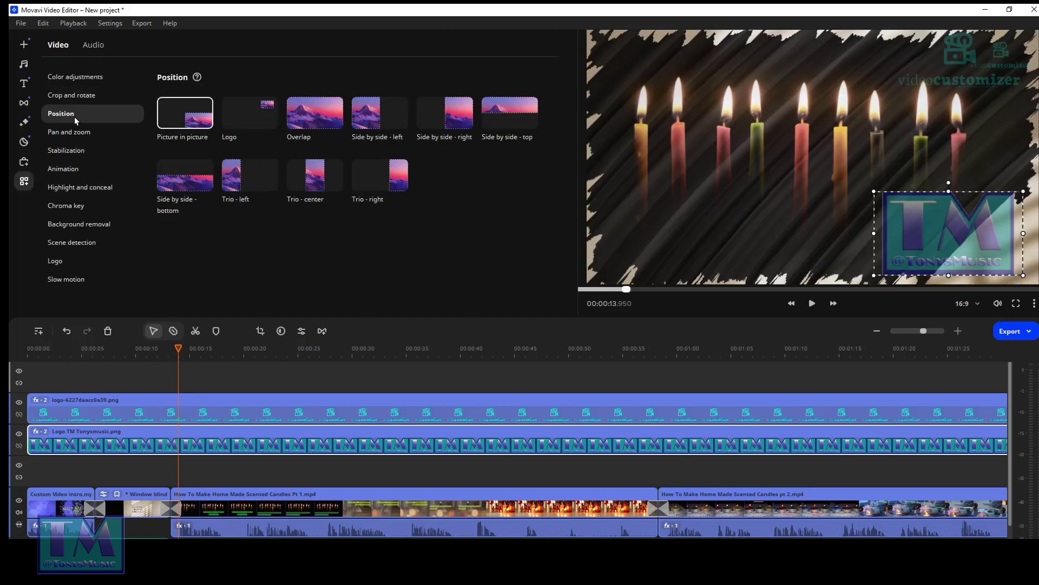
left_click_drag(873, 192, 625, 270)
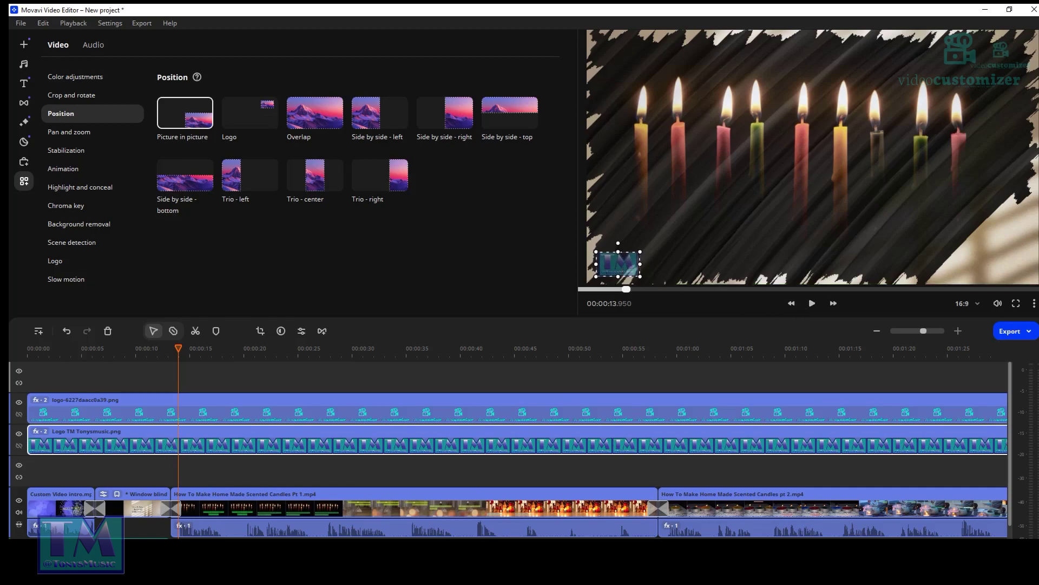
Add a short fade-out to the end of both the Logo TM Tonysmusic.png and logo-6227daacc0a39.png overlays
scroll(517, 444, "right", 10)
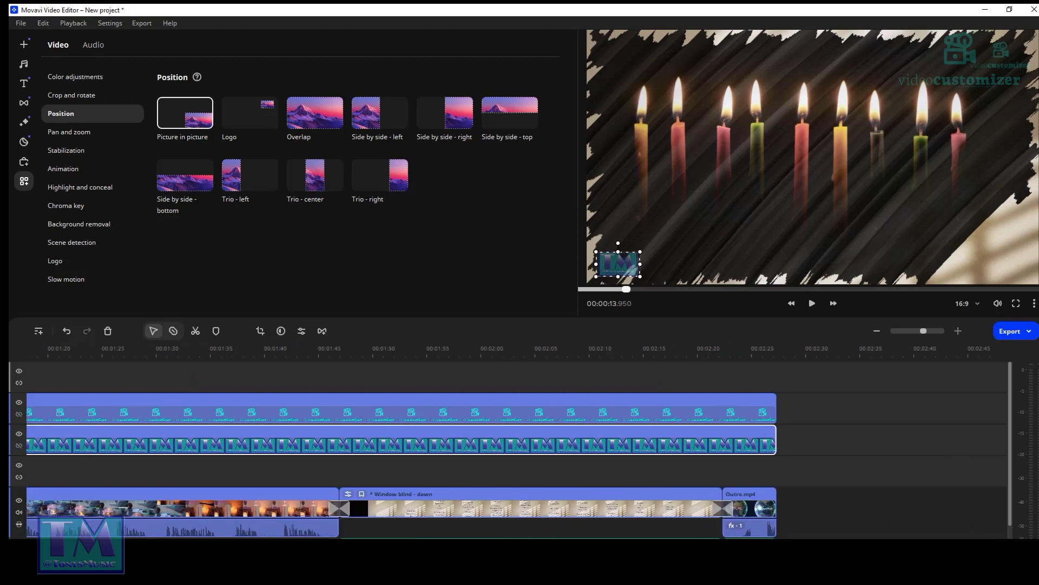
scroll(518, 444, "left", 1)
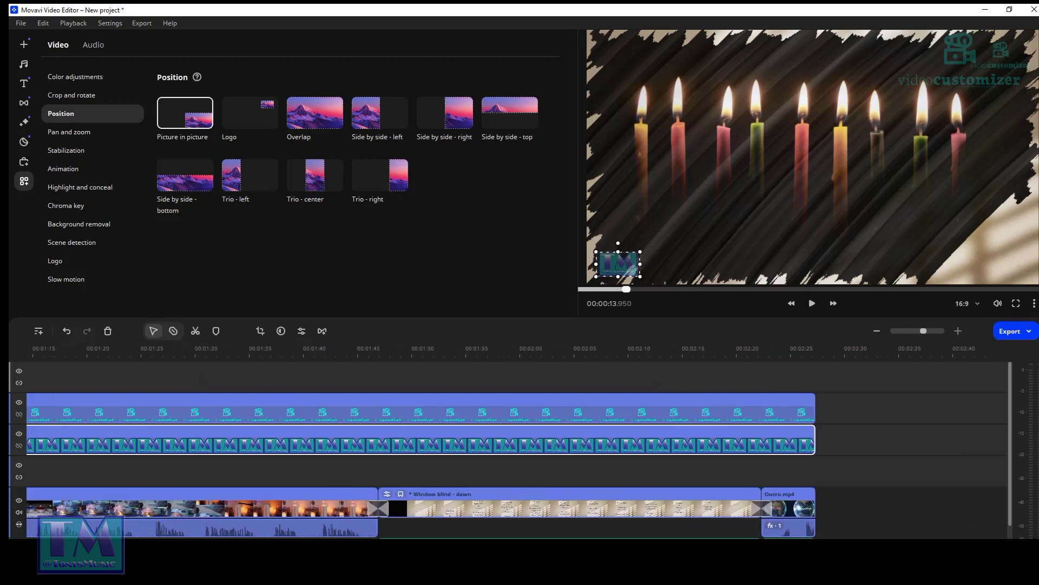
left_click(800, 440)
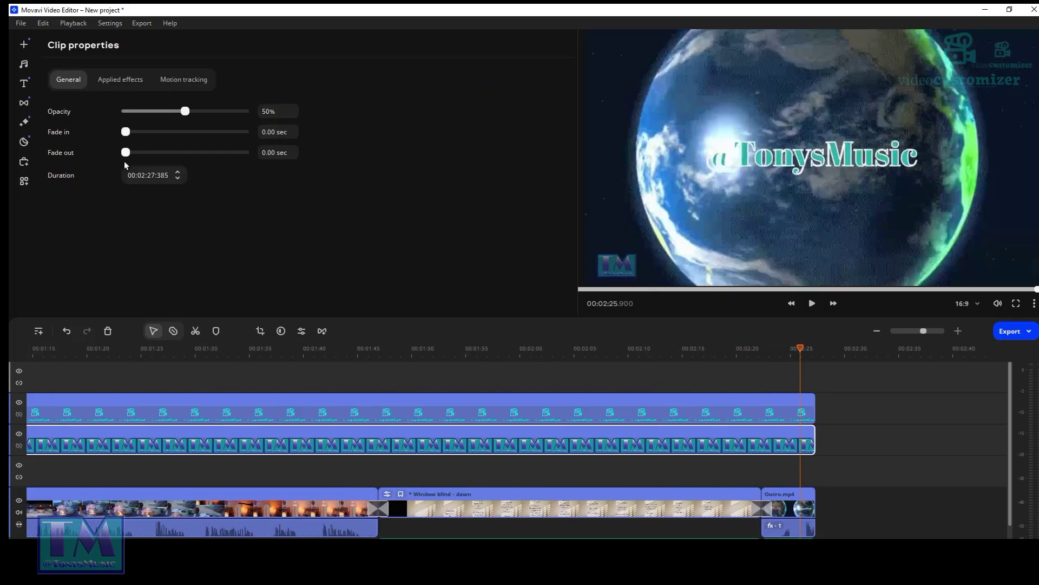
left_click_drag(148, 155, 150, 155)
left_click(780, 415)
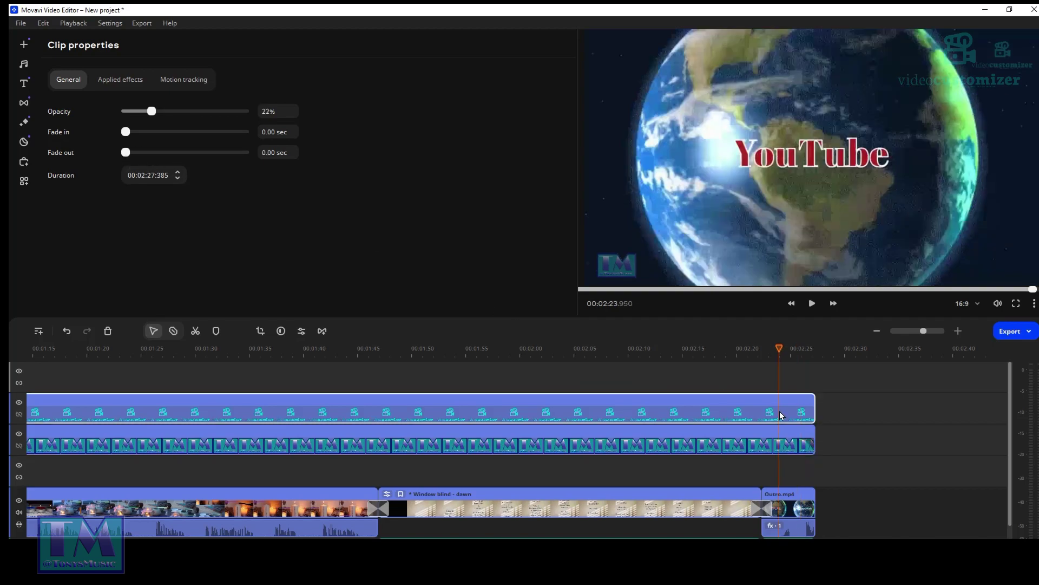
left_click_drag(129, 154, 153, 158)
Set the fade-out of Outro.mp4 to 2.00 sec and play back the end of the video
left_click(807, 512)
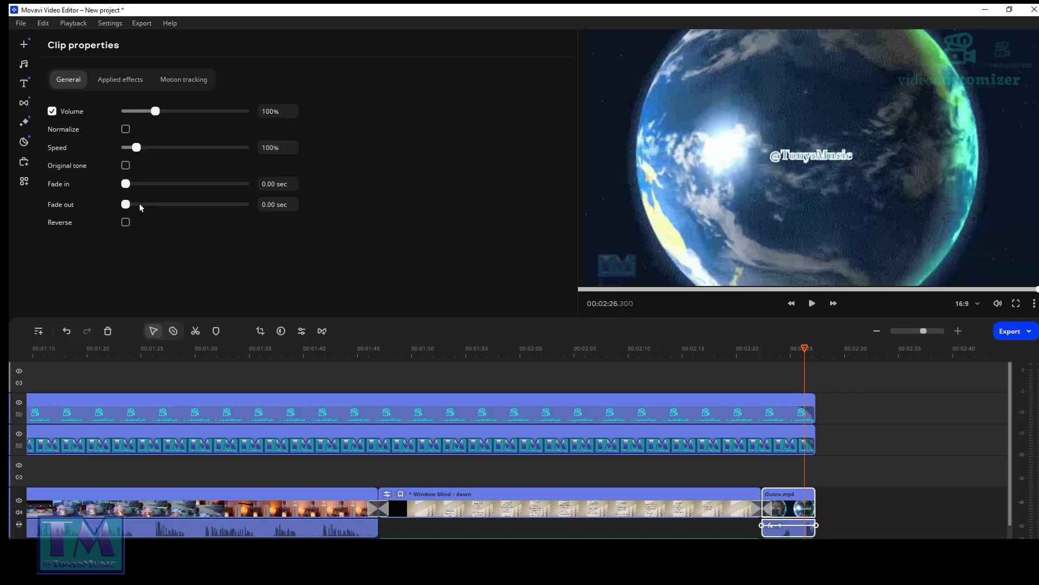
left_click_drag(125, 205, 148, 210)
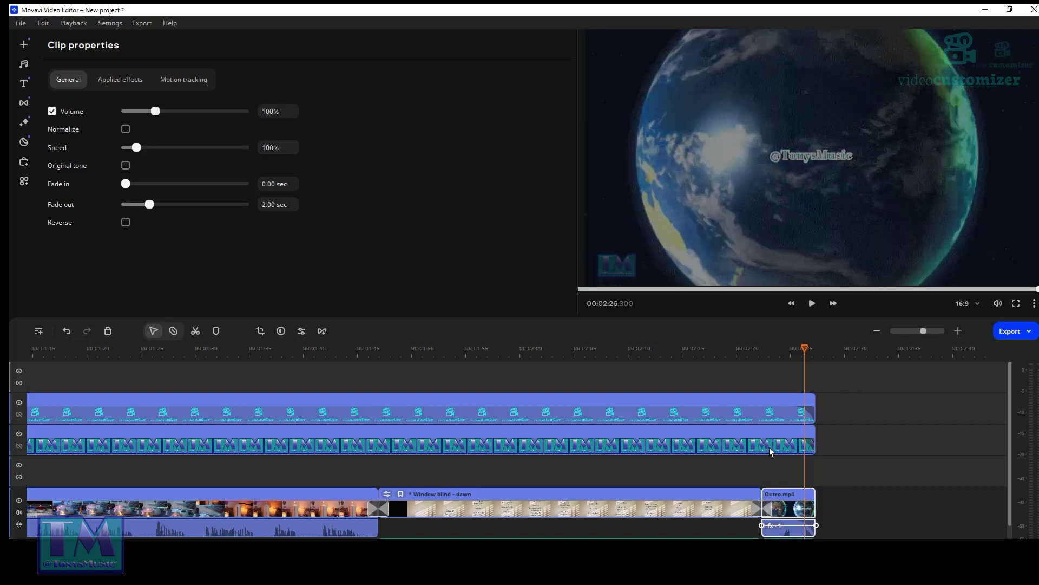
left_click(769, 355)
left_click(812, 305)
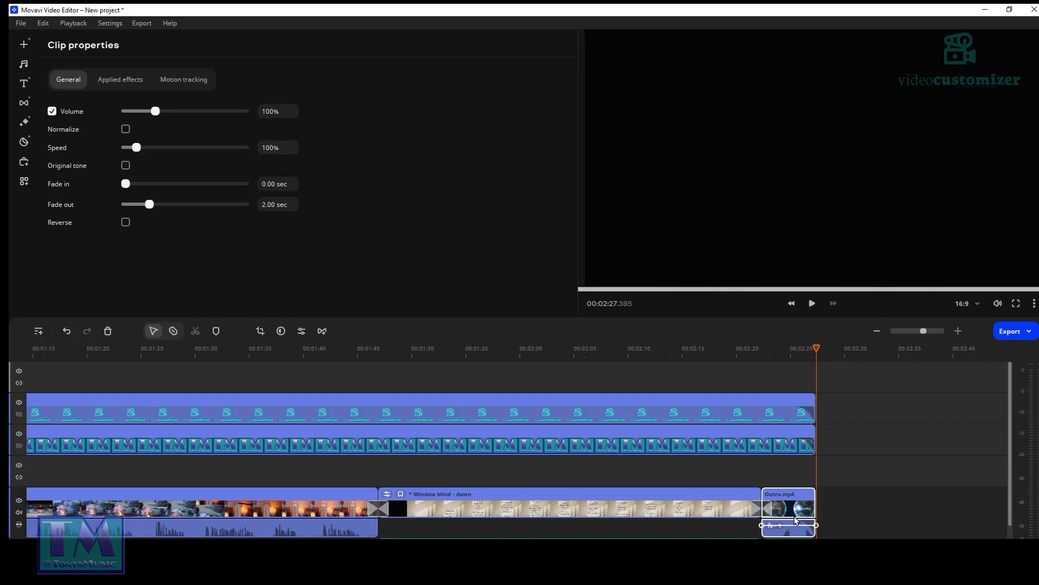
mouse_move(629, 582)
scroll(517, 441, "right", 3)
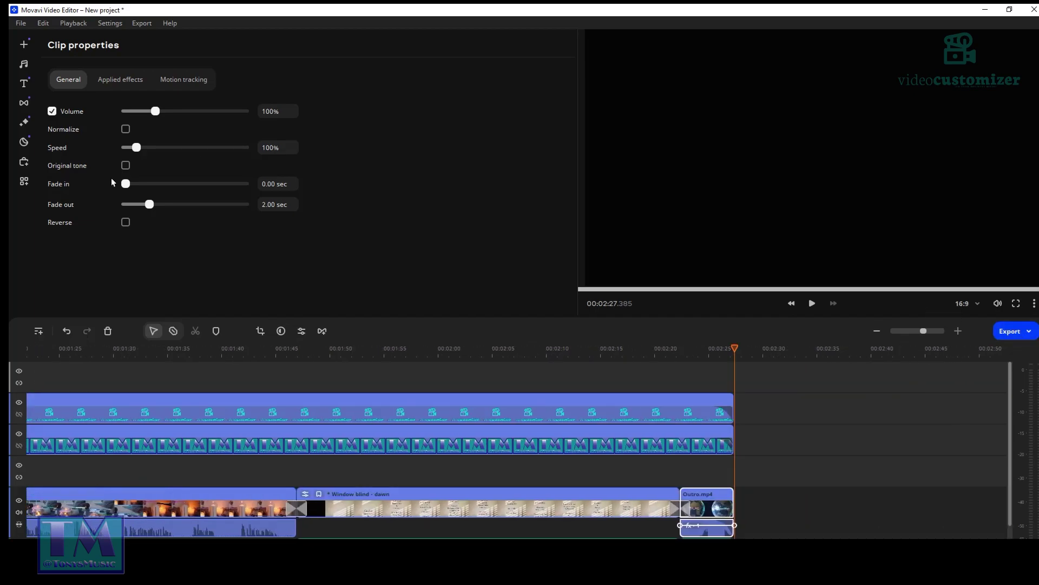
Save the project in the Projects folder as How To Make Home Made Scented Candles
left_click(21, 24)
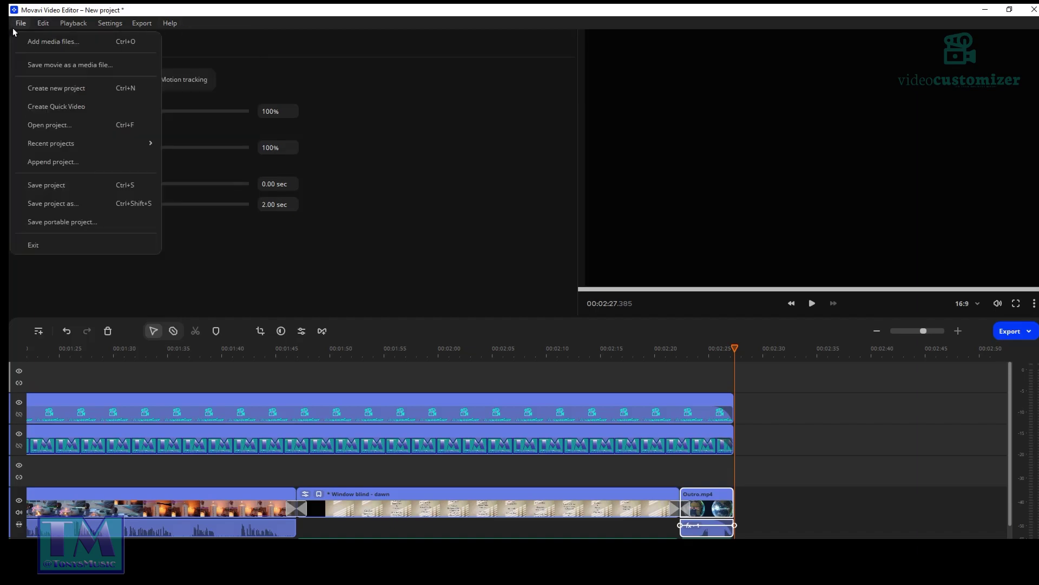
left_click(36, 203)
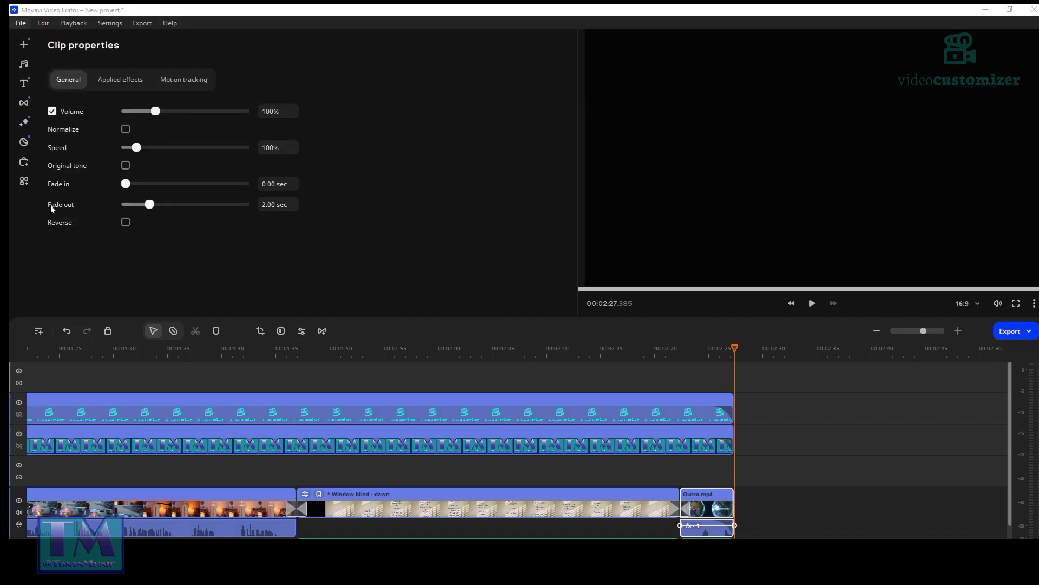
right_click(169, 251)
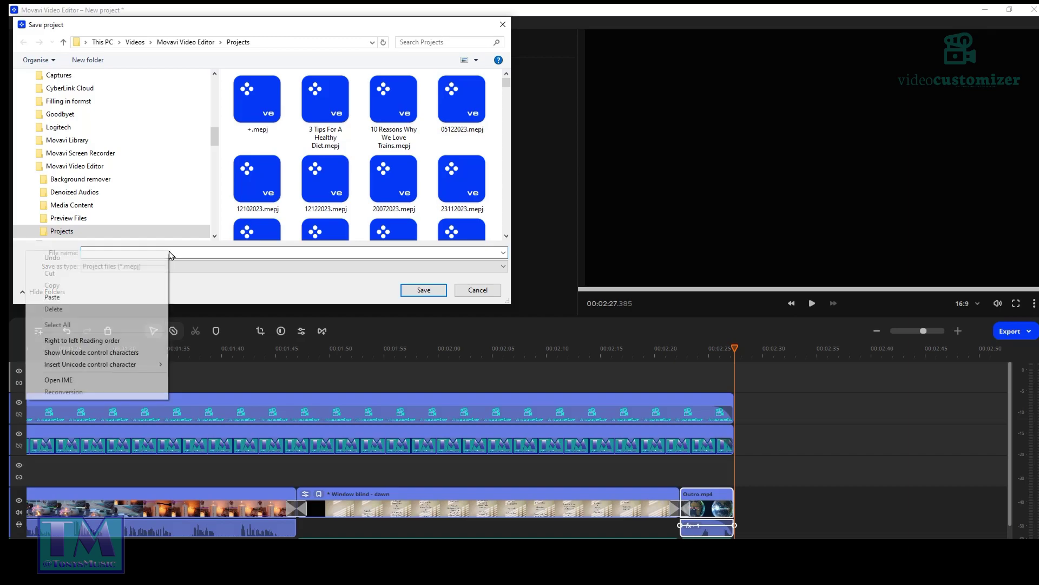
left_click(93, 298)
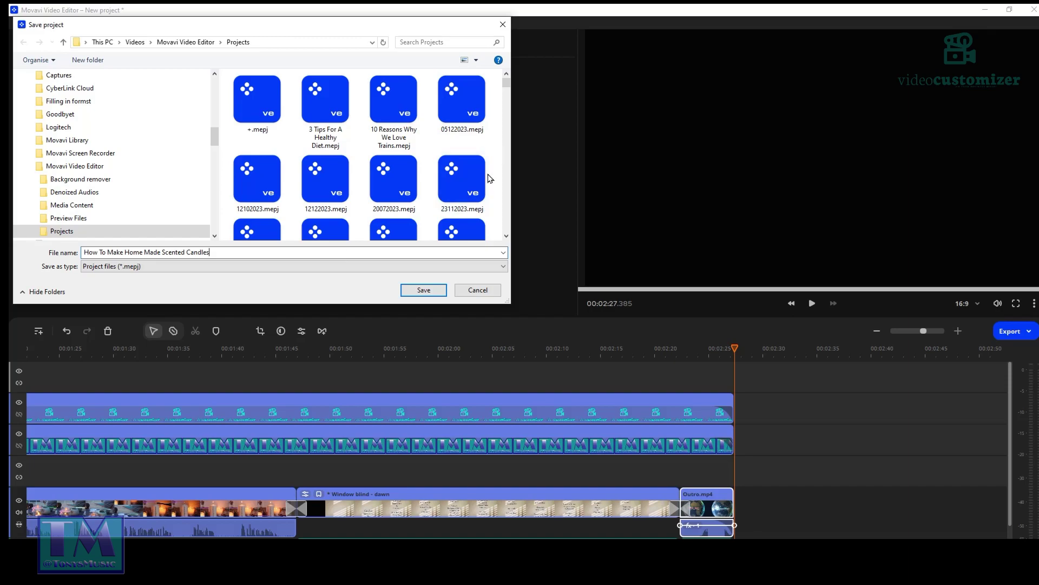
left_click(424, 291)
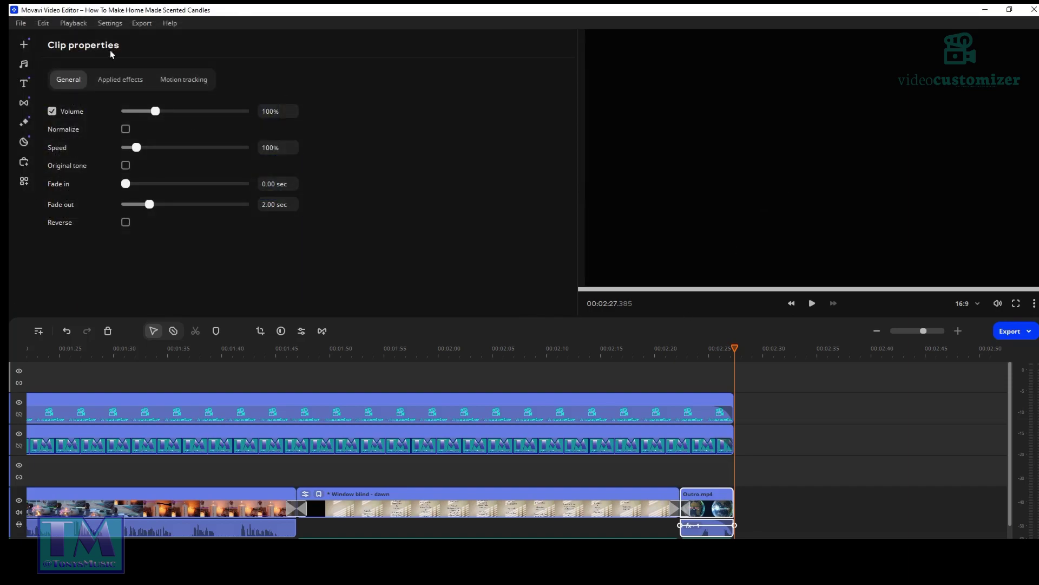
Start an MP4 export and choose the Custom folder inside You Tube Videos as the destination
left_click(1020, 335)
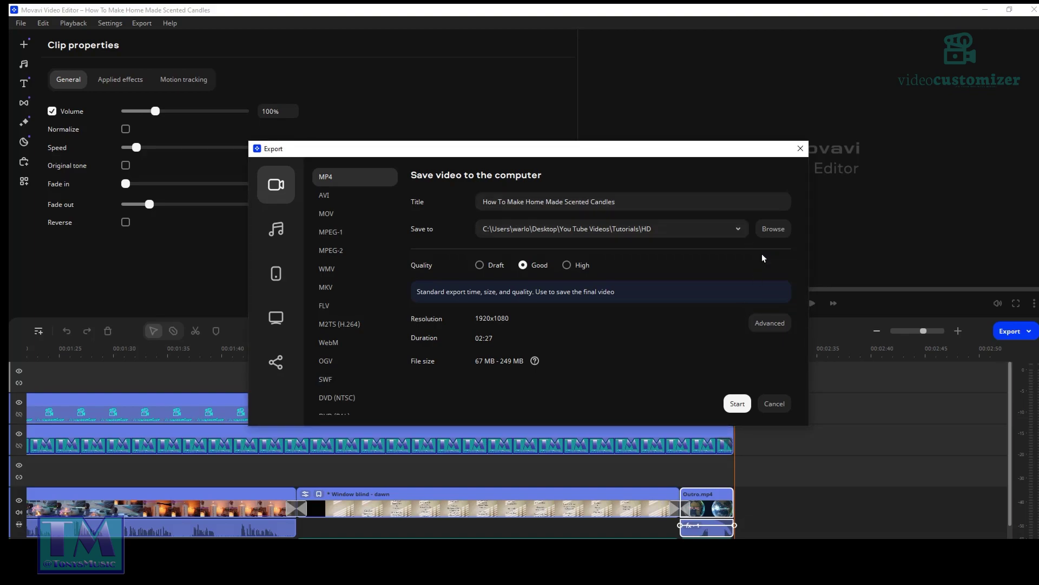
left_click(773, 228)
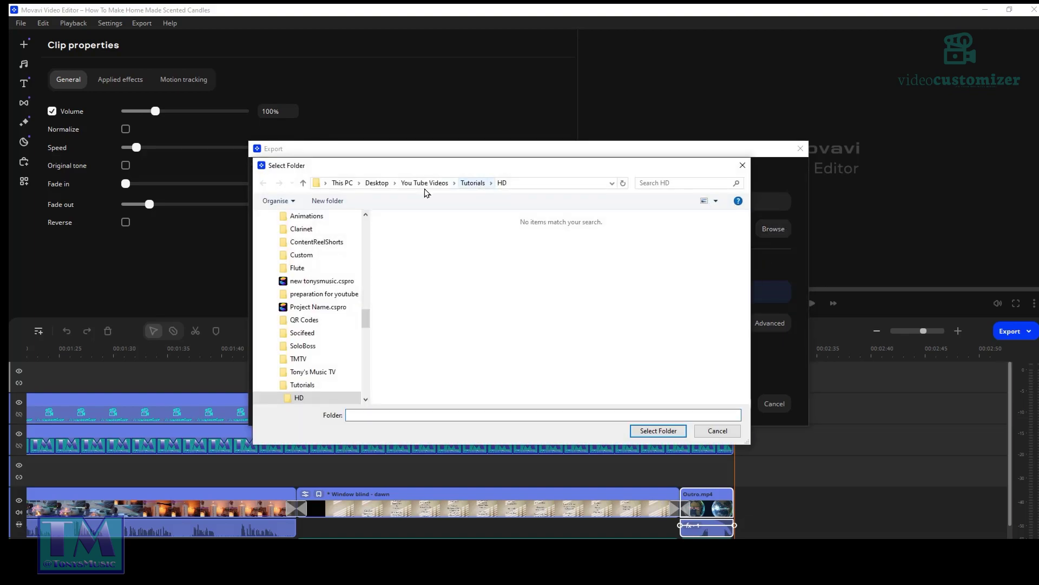
left_click(433, 184)
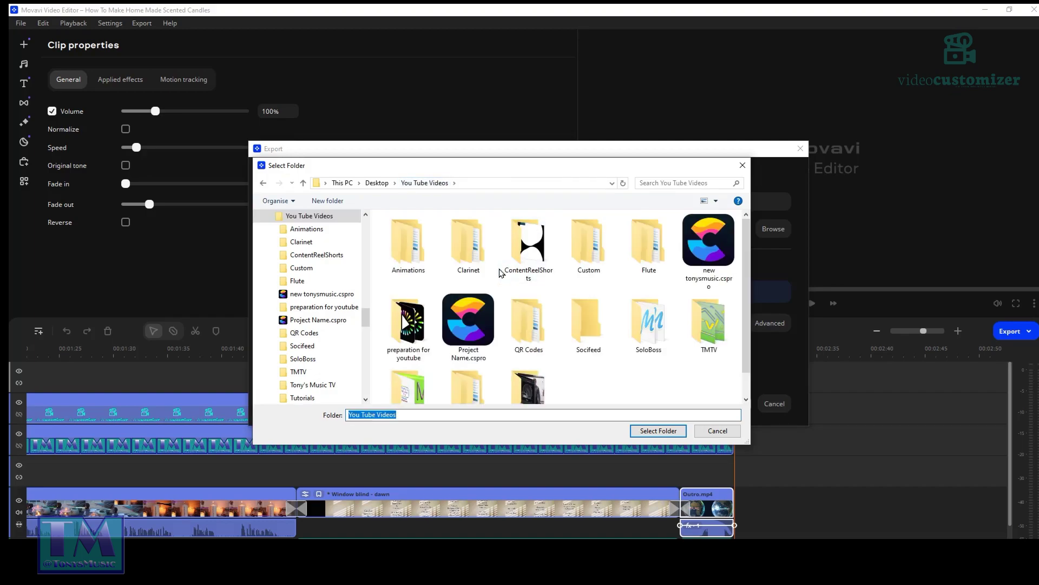
double_click(596, 257)
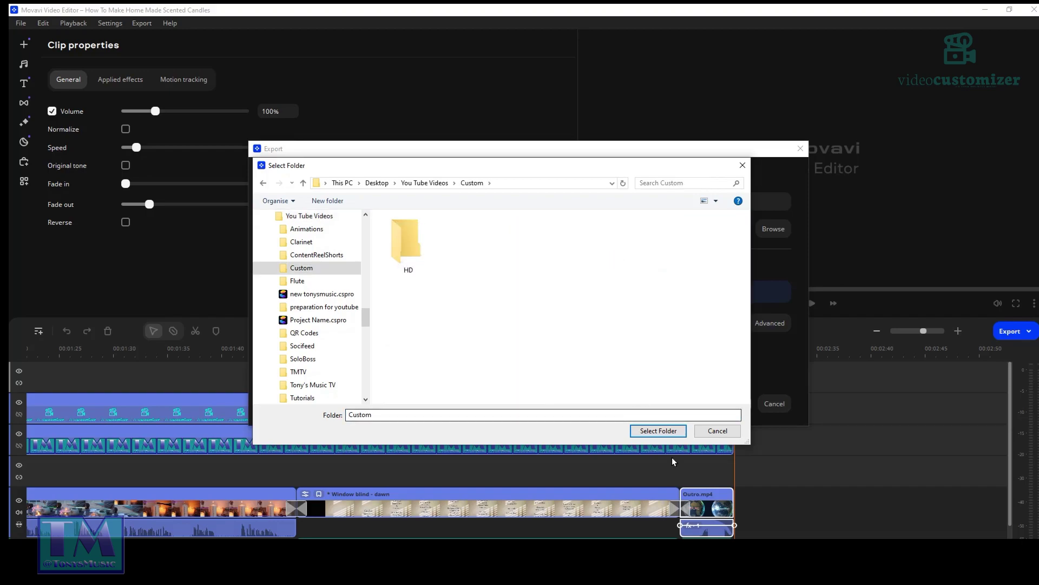
left_click(668, 433)
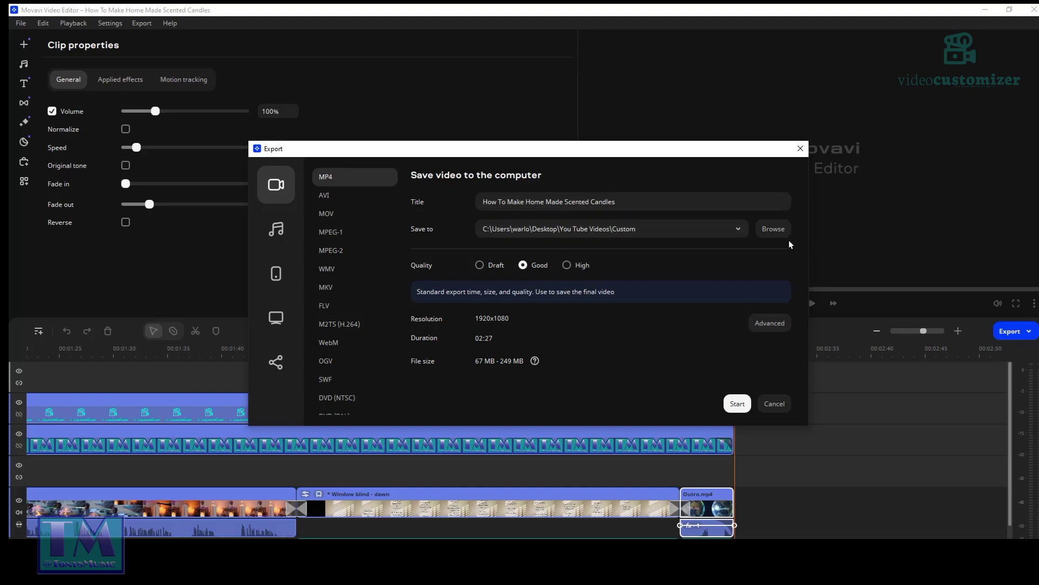
Set the export to High quality with a 60 frame rate and the maximum video quality level, then export the video
left_click(567, 265)
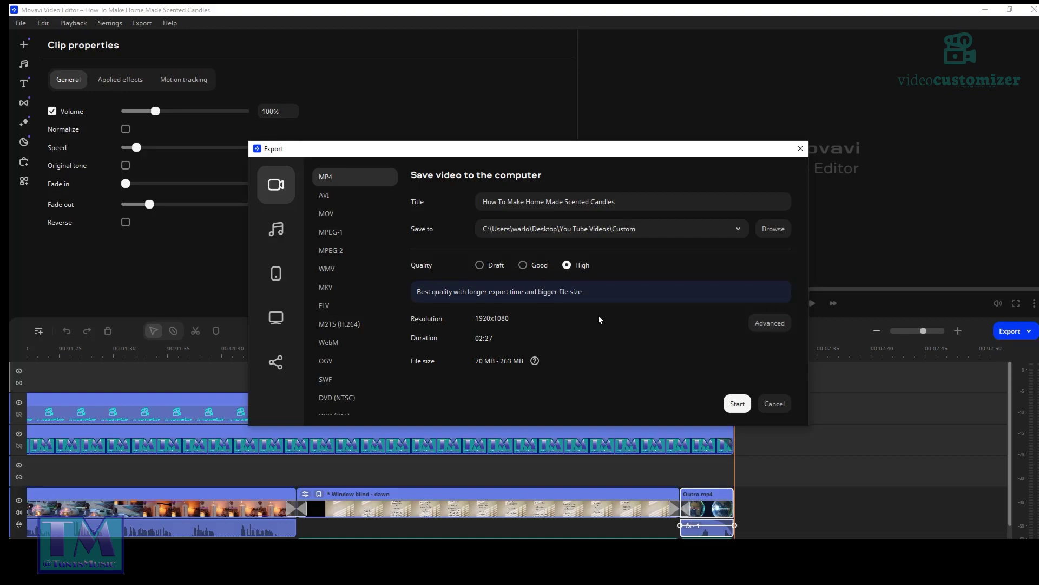
left_click(776, 325)
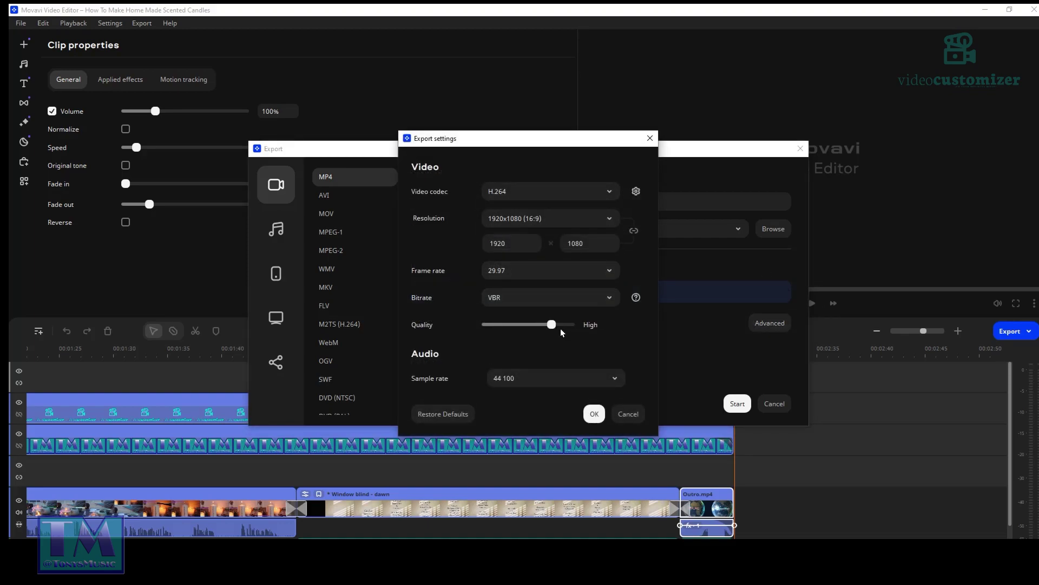
left_click(607, 271)
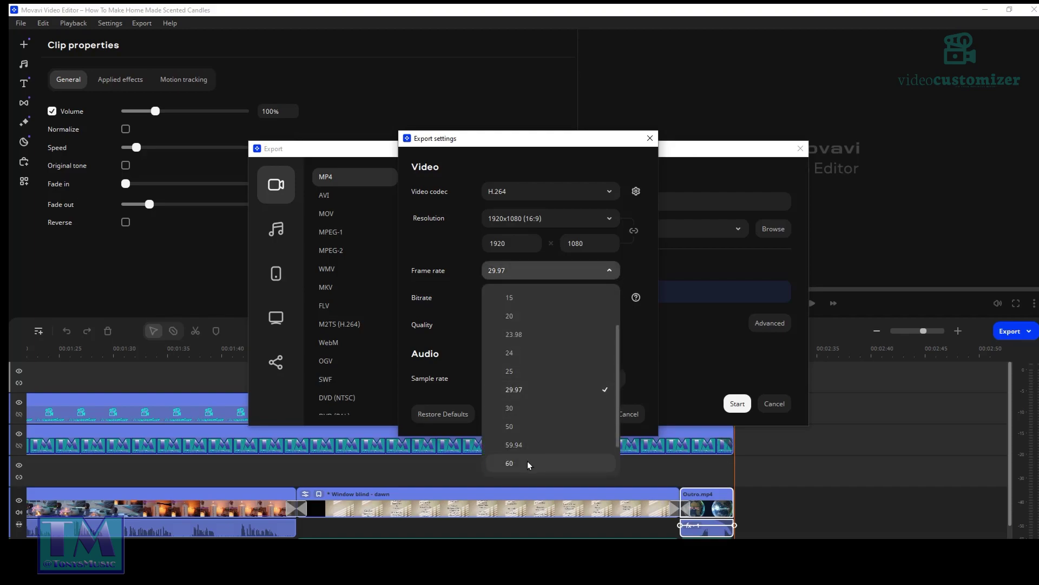
left_click(529, 465)
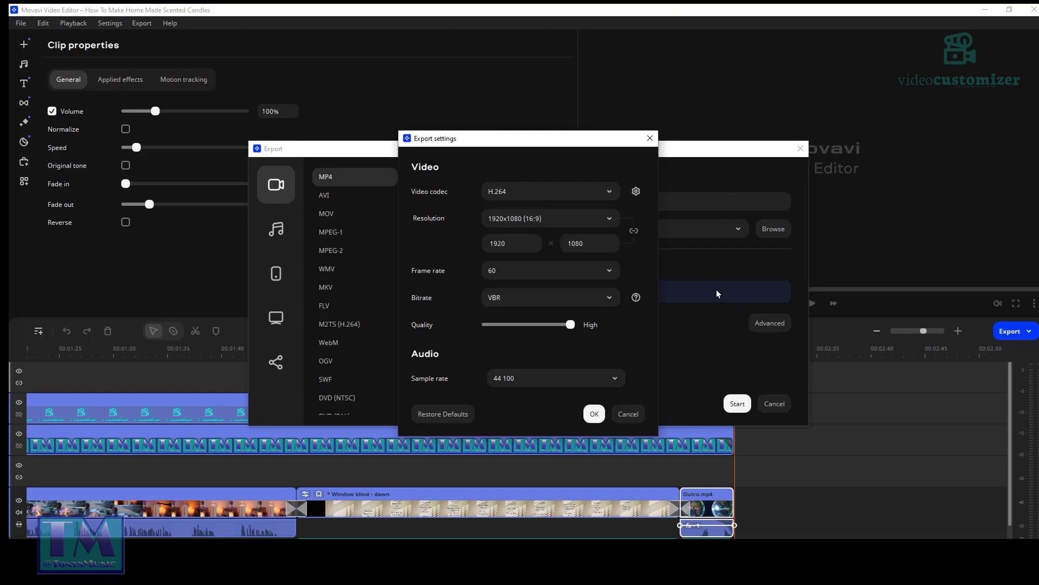
left_click(595, 413)
left_click(738, 405)
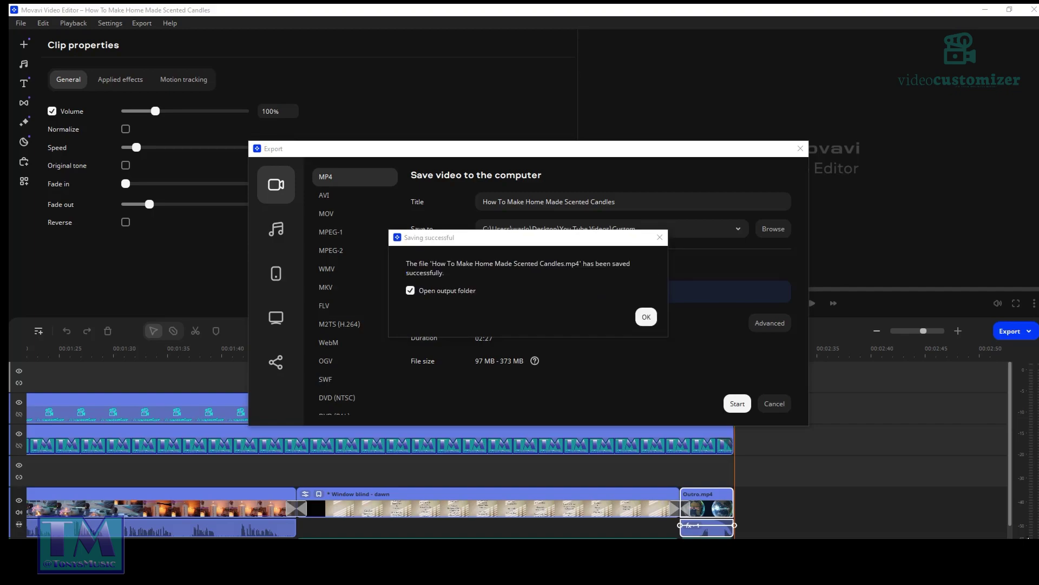
Open the output folder in a maximized window and play How To Make Home Made Scented Candles.mp4
left_click(648, 317)
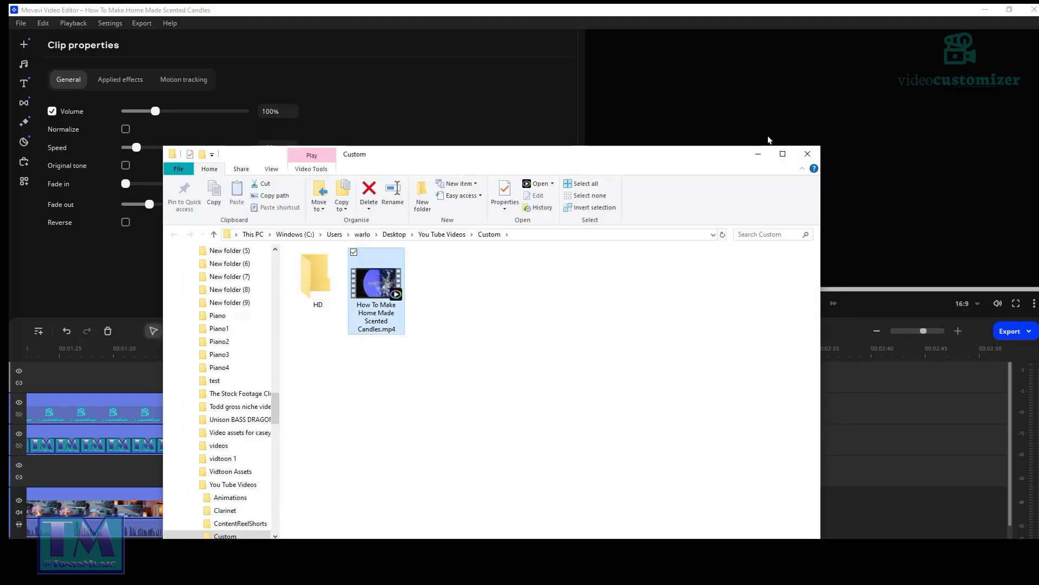
left_click(782, 154)
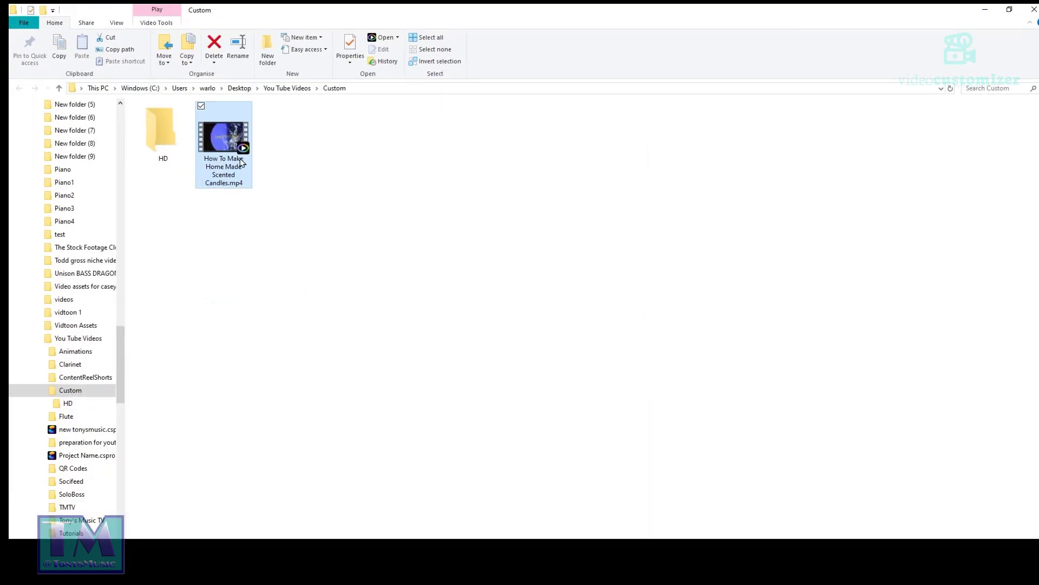
double_click(230, 141)
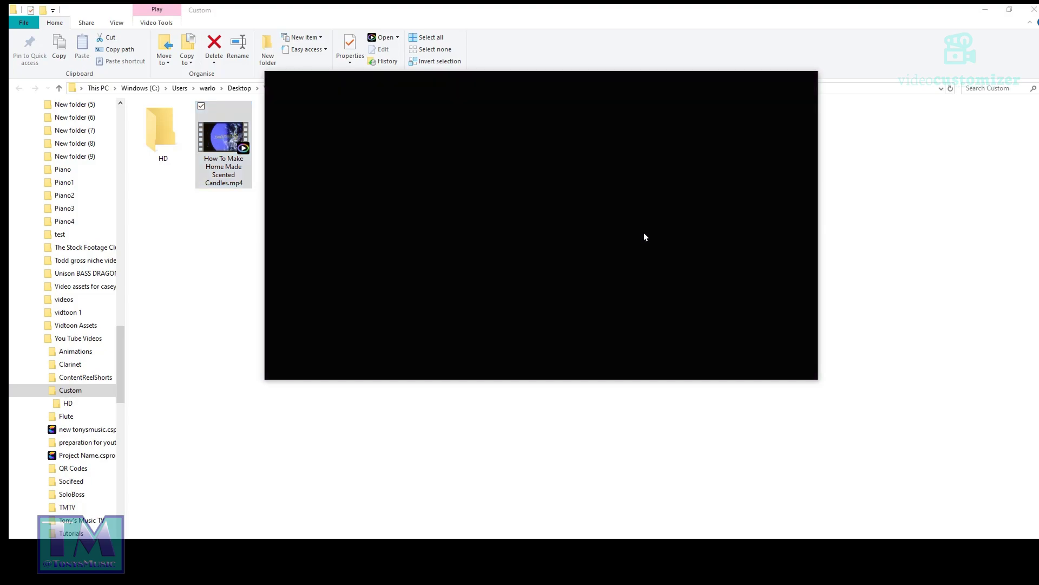